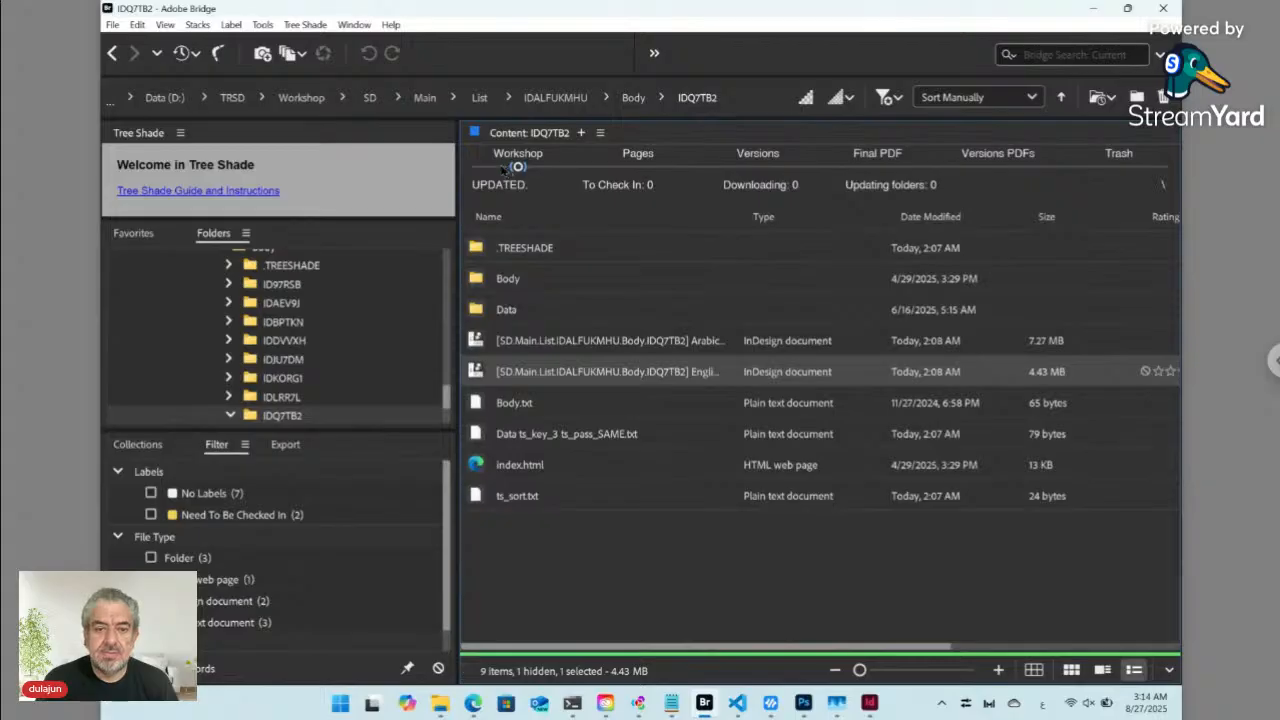
- Go to the Workshop folder and create a new folder named CMS in it
click(300, 103)
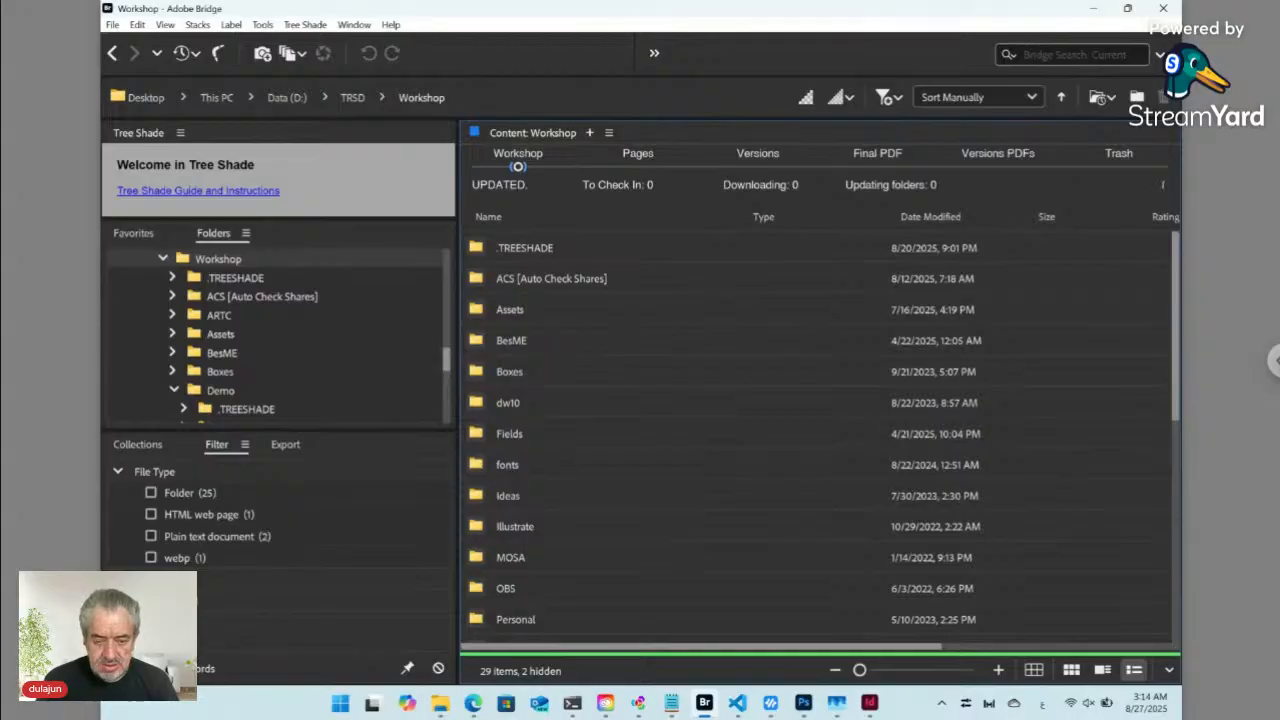
key(ctrl+shift+n)
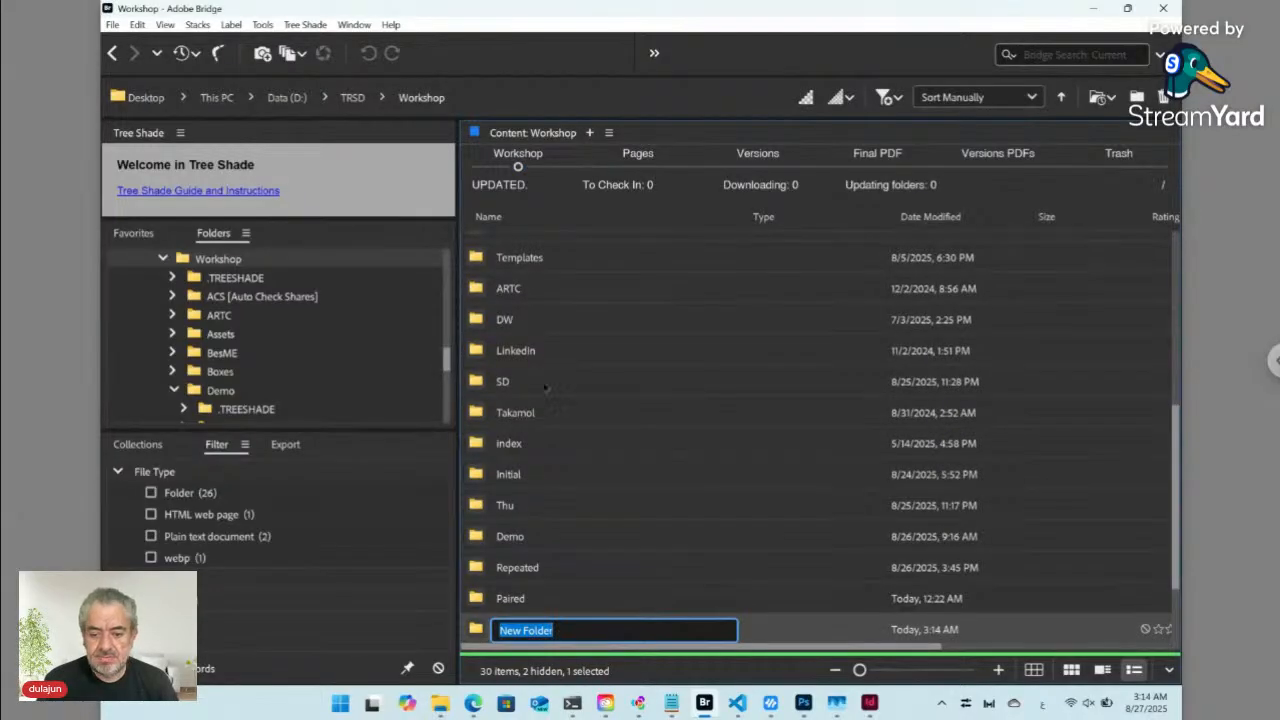
scroll(543, 390, down, 2)
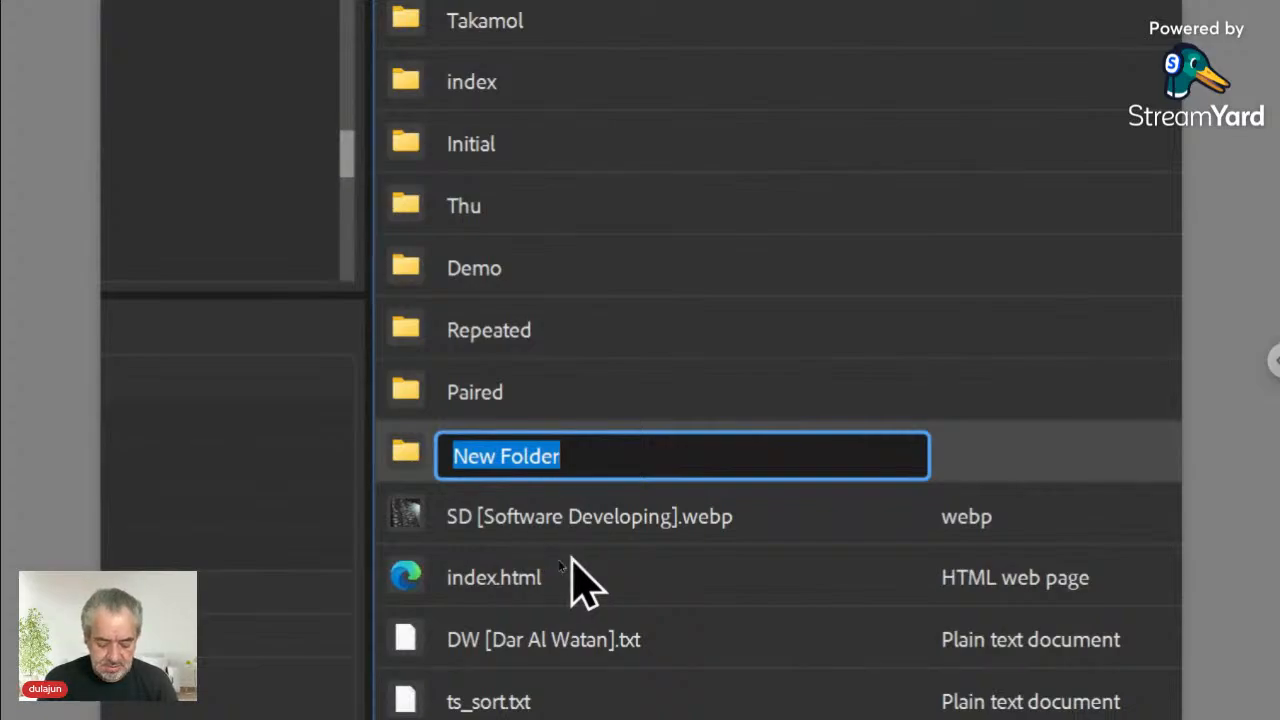
text(ts)
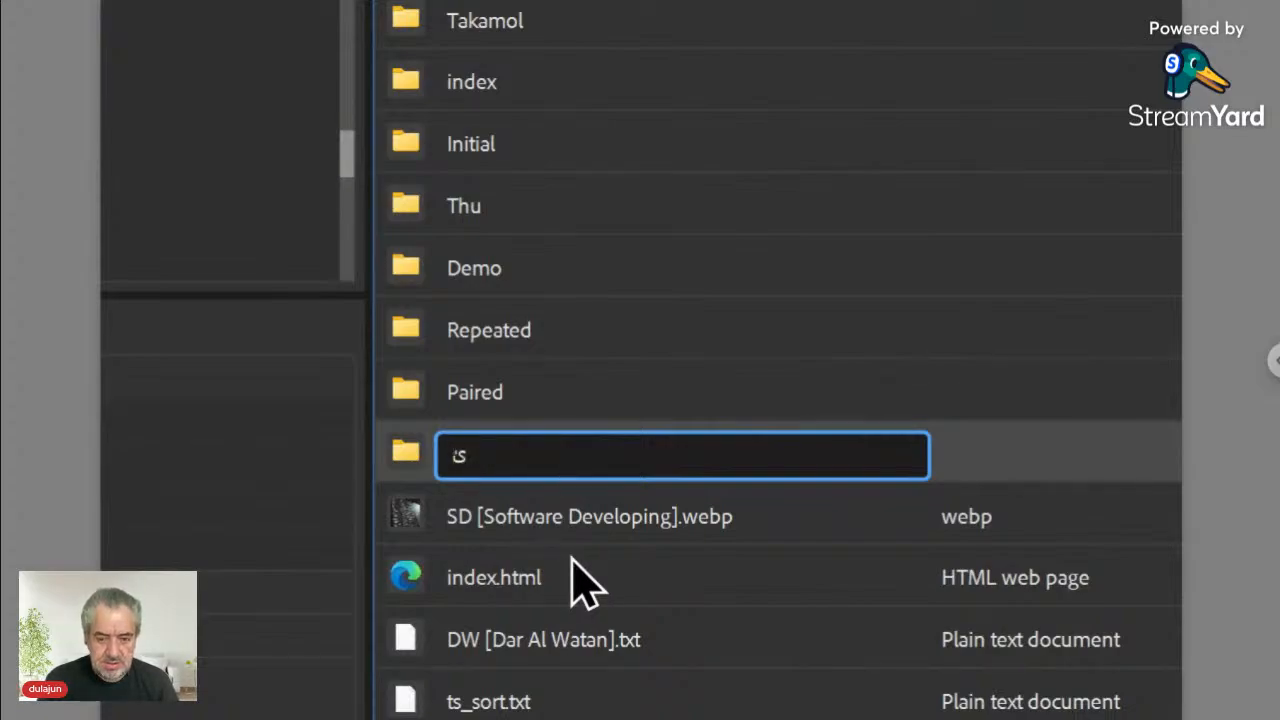
key(BackSpace)
key(BackSpace)
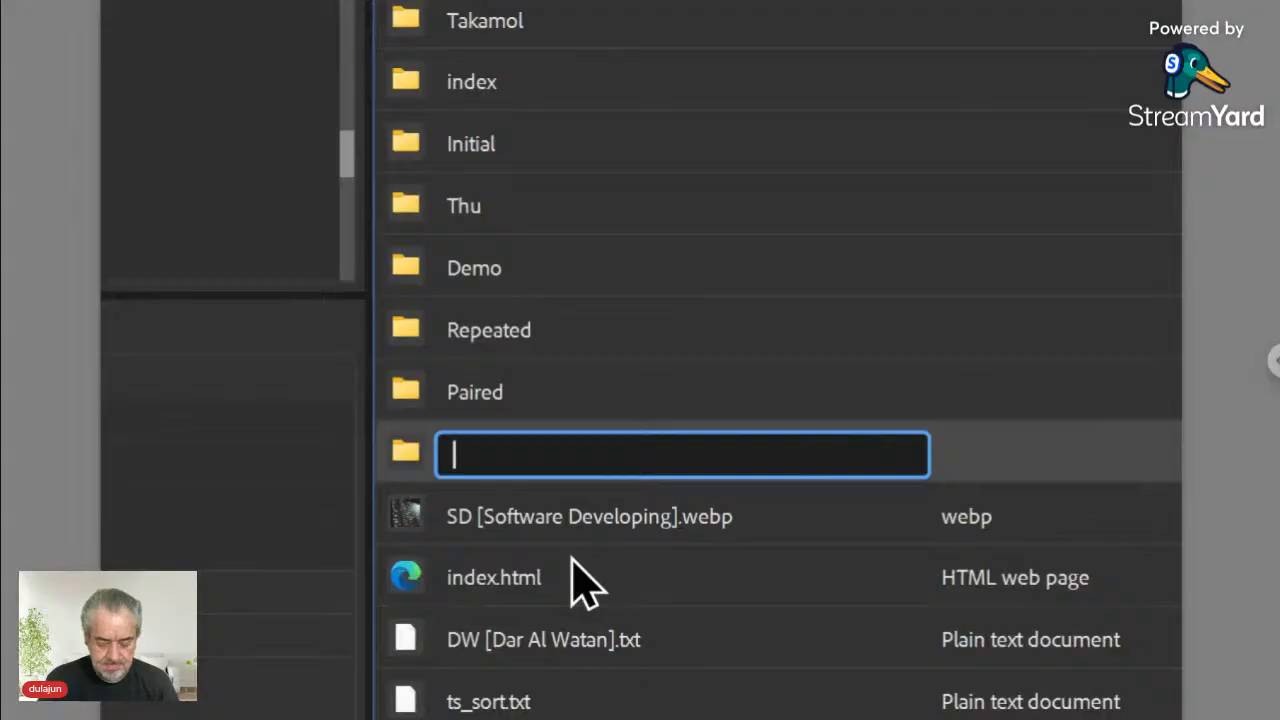
text(CMS)
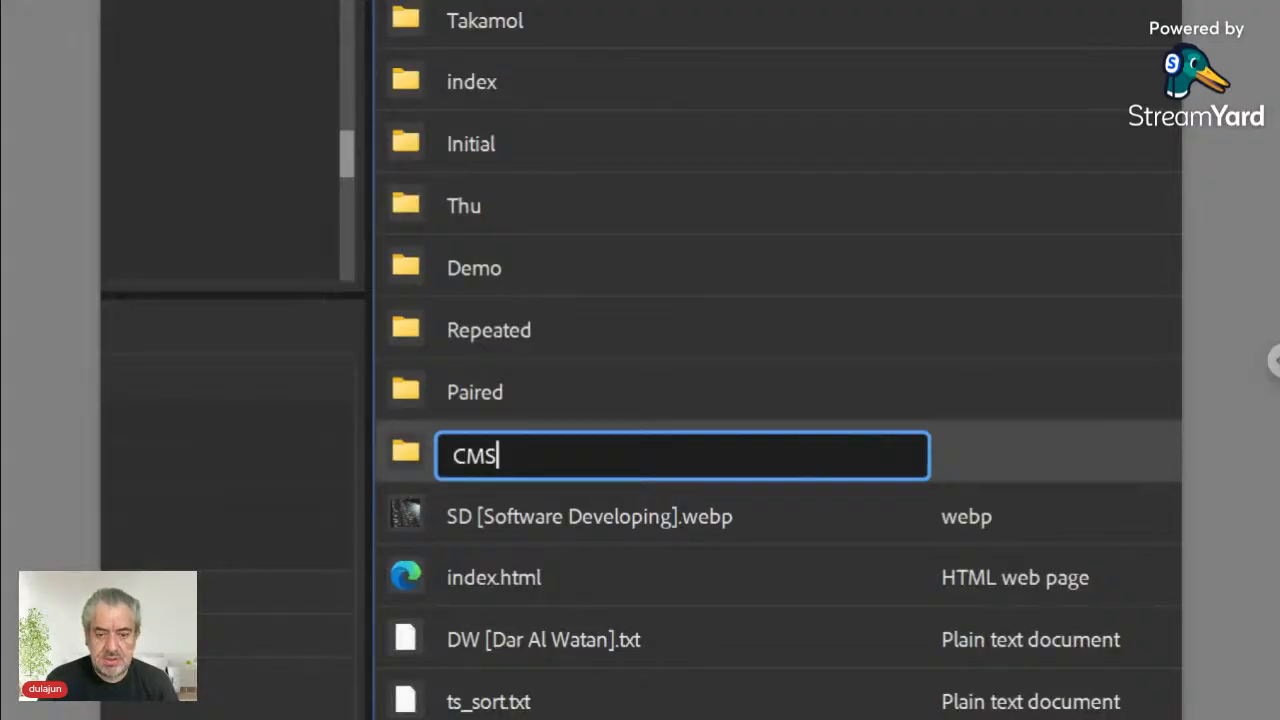
key(Return)
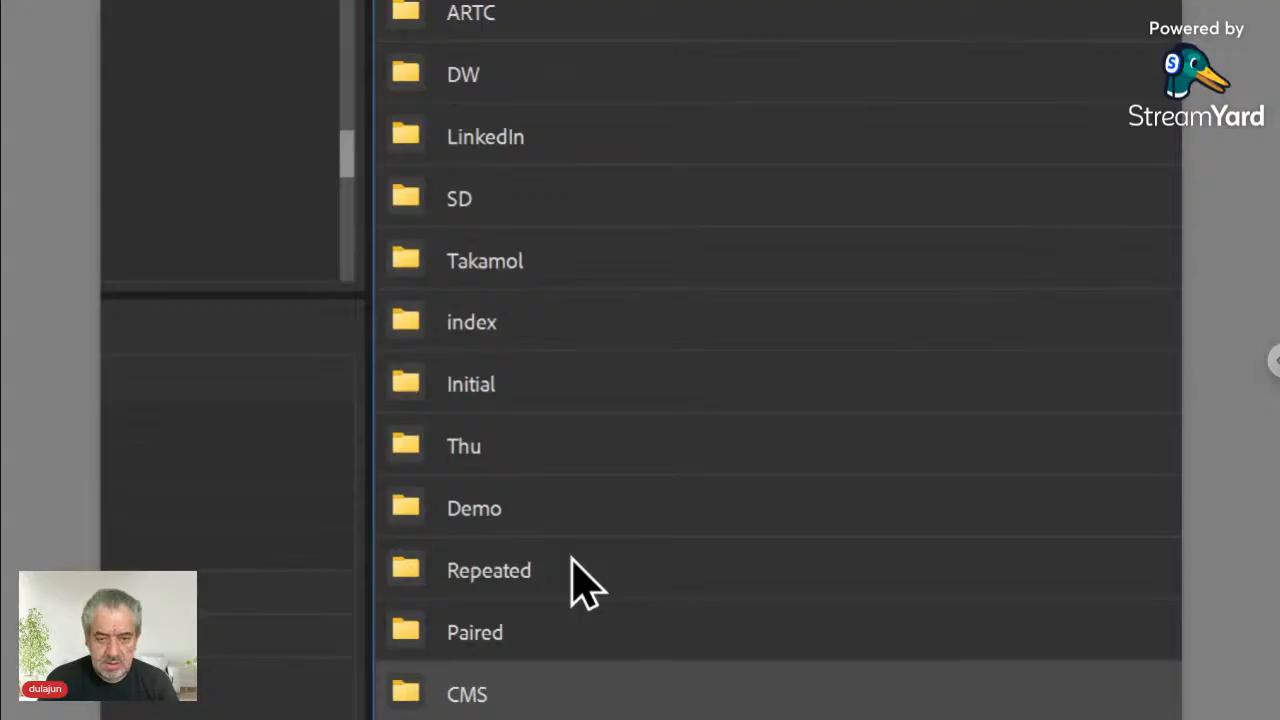
- Open the CMS folder and create a subfolder named Items inside it
key(Return)
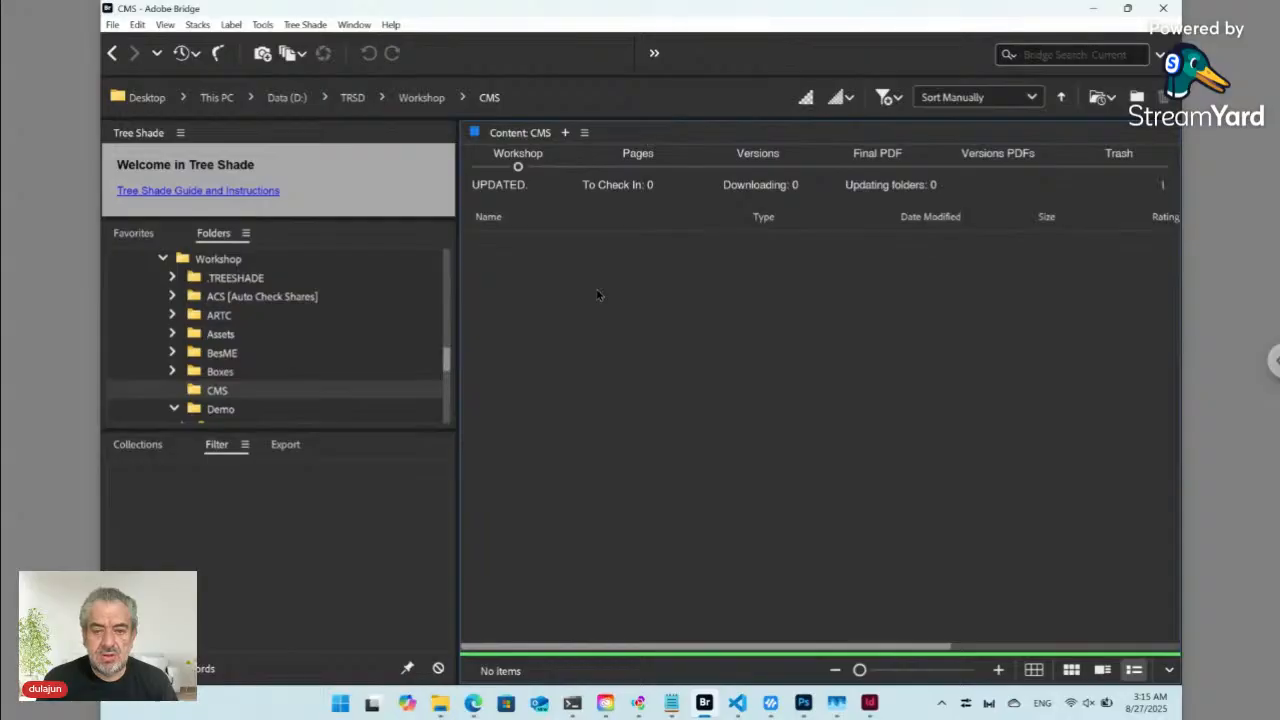
click(1136, 92)
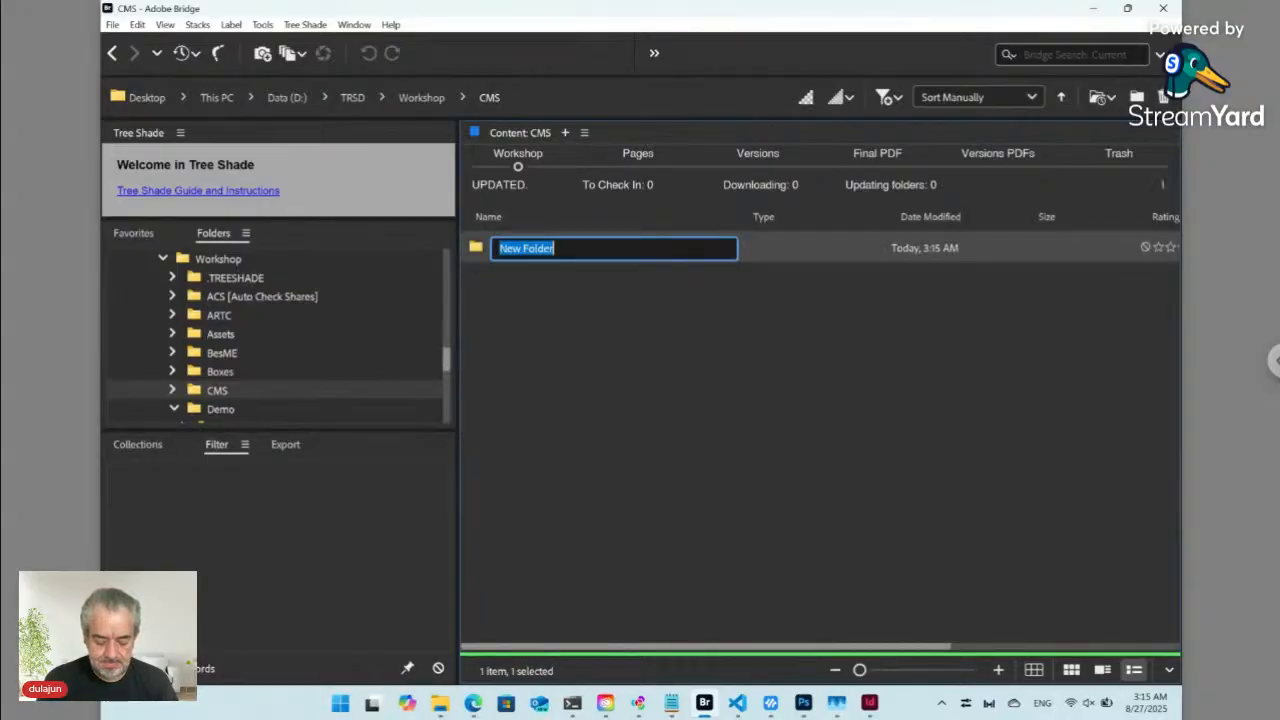
text(Item)
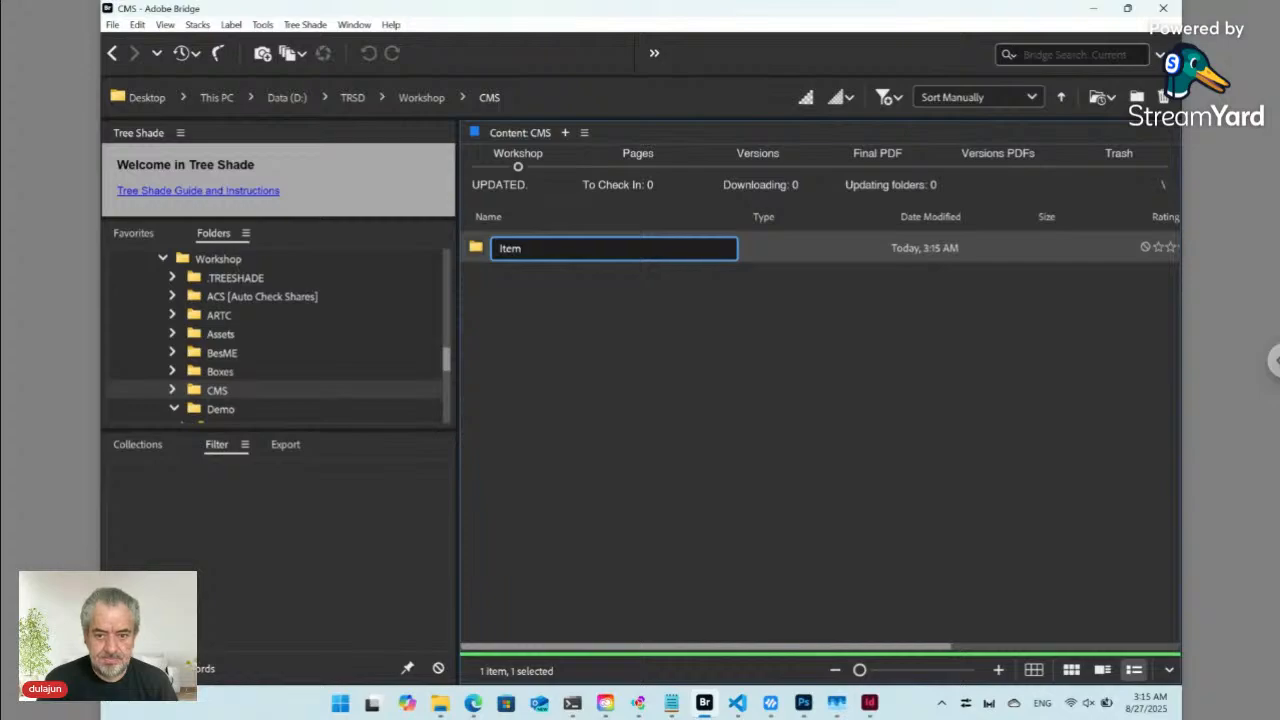
key(Return)
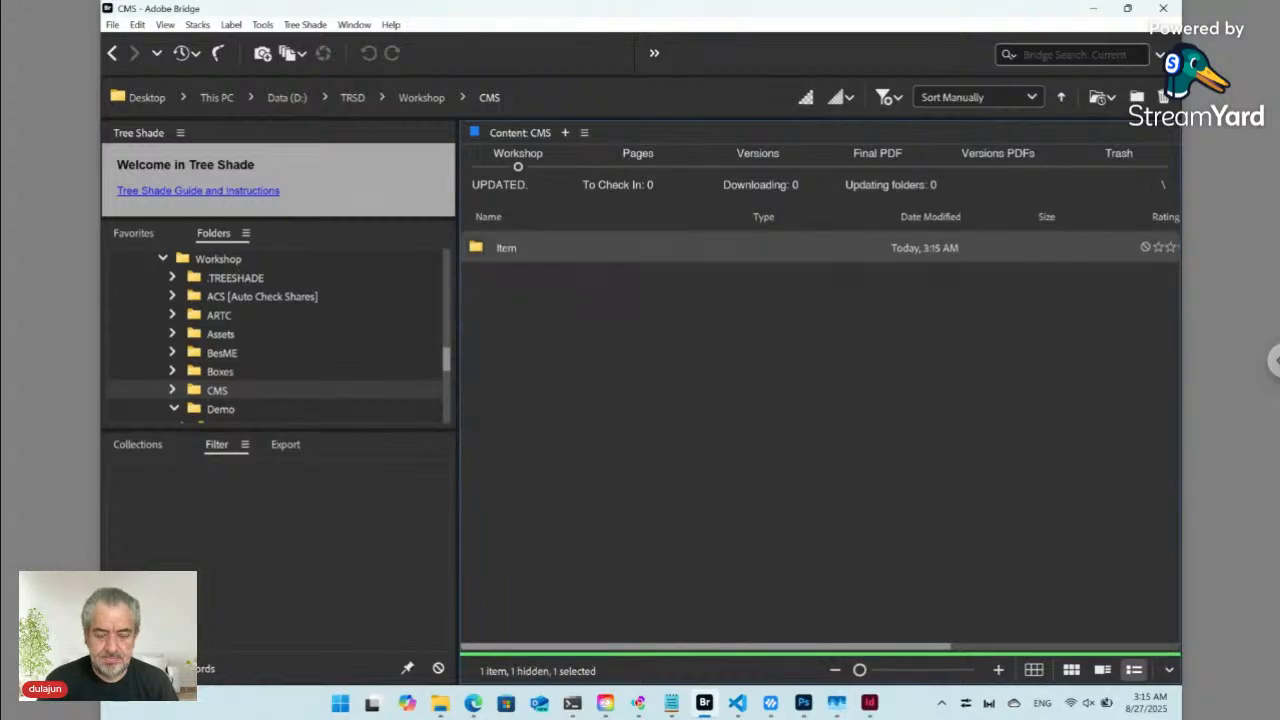
click(505, 250)
click(529, 249)
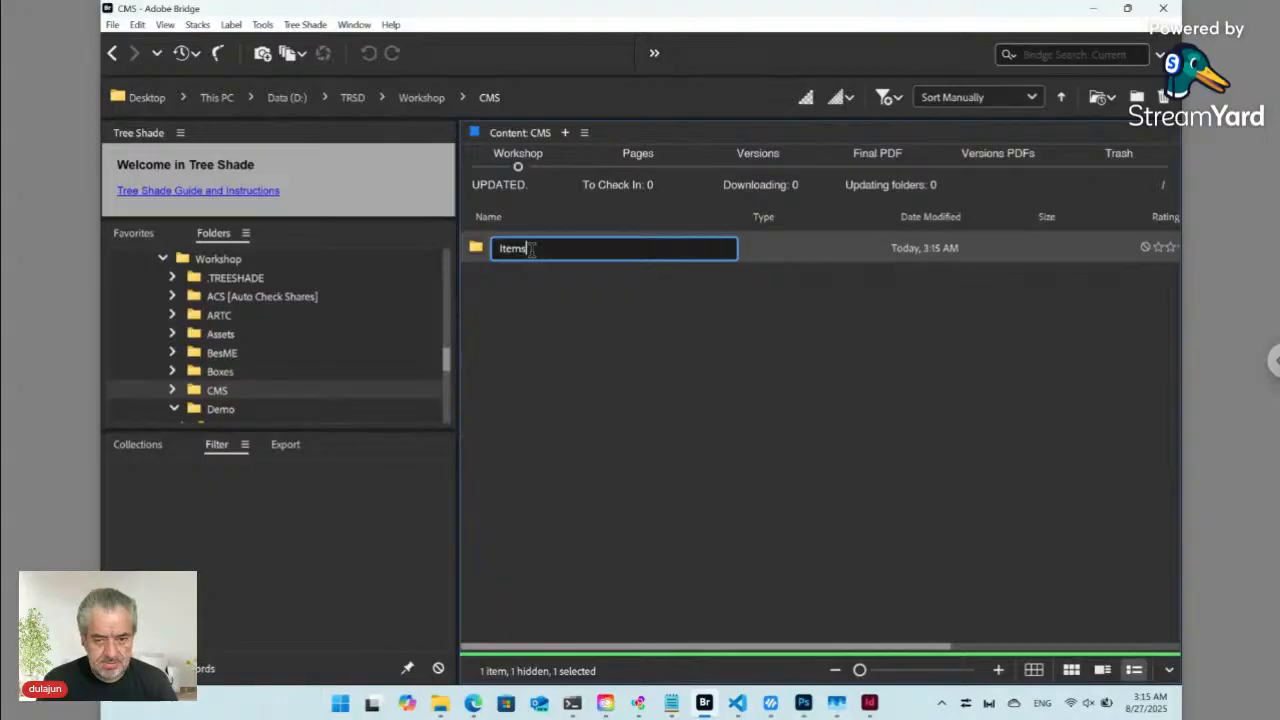
text(s)
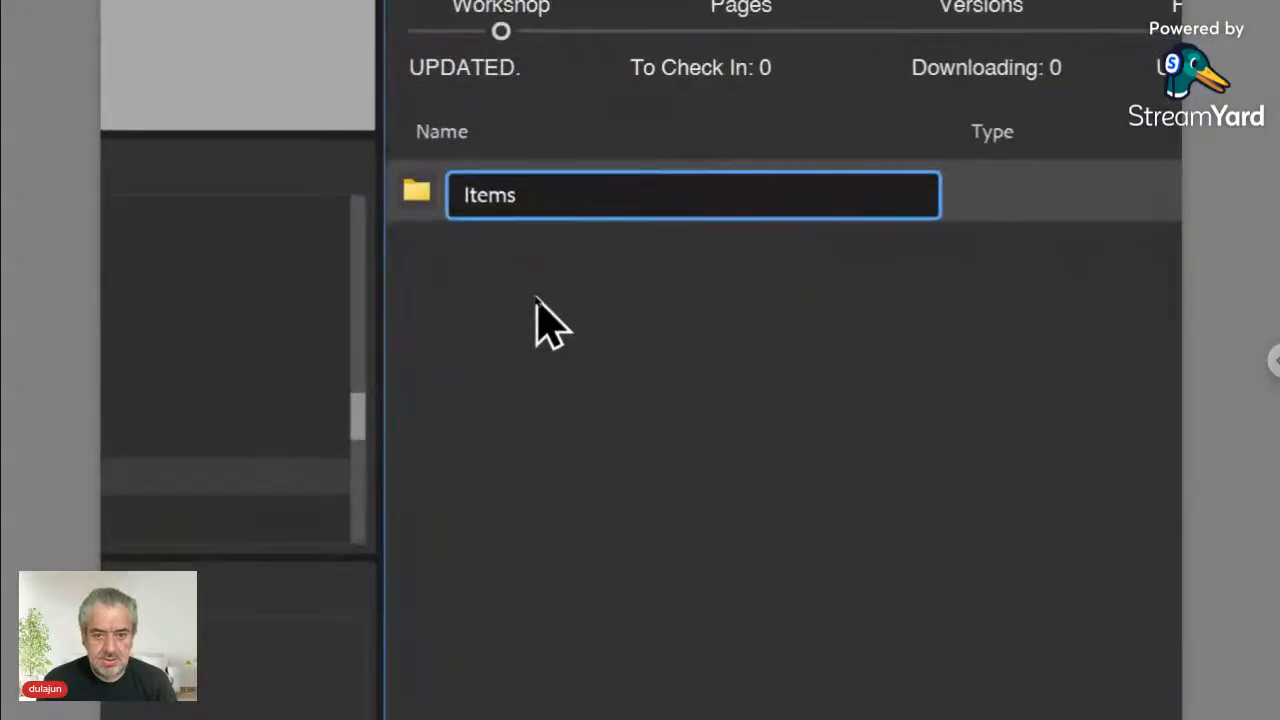
click(421, 205)
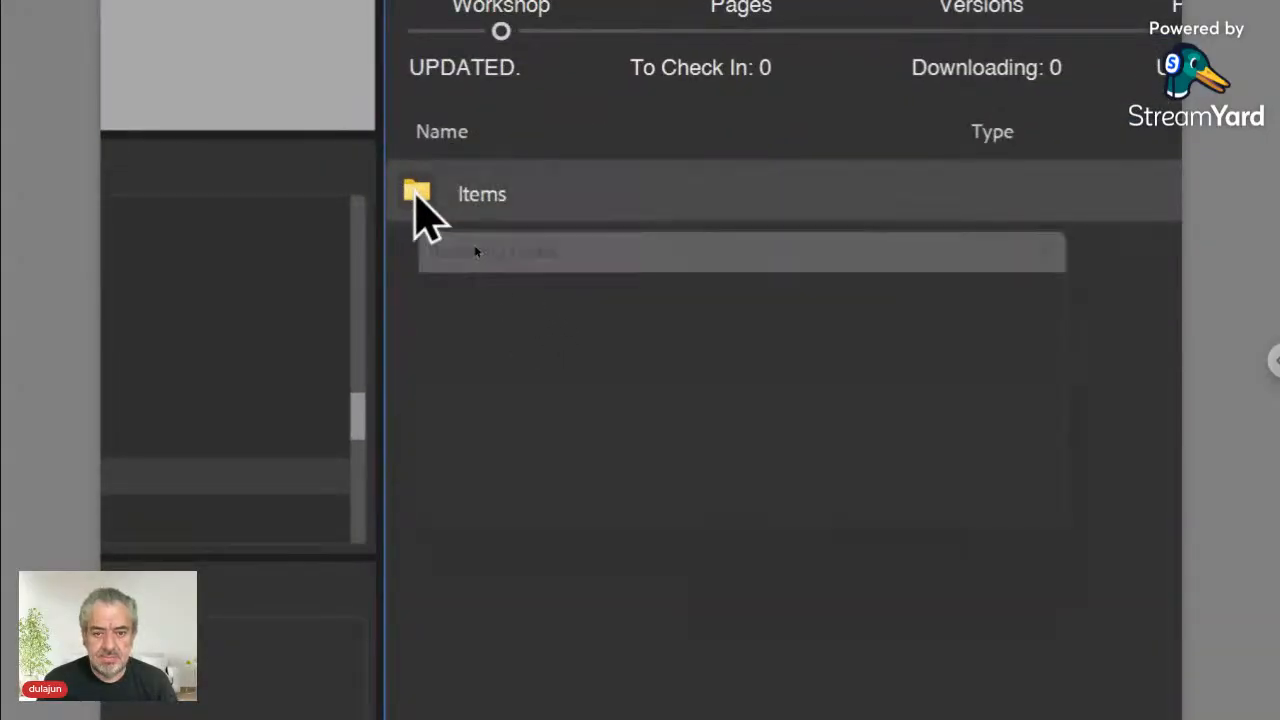
- Open the Items folder and create a new Tree Shade Plain text file named Title in it
double_click(421, 200)
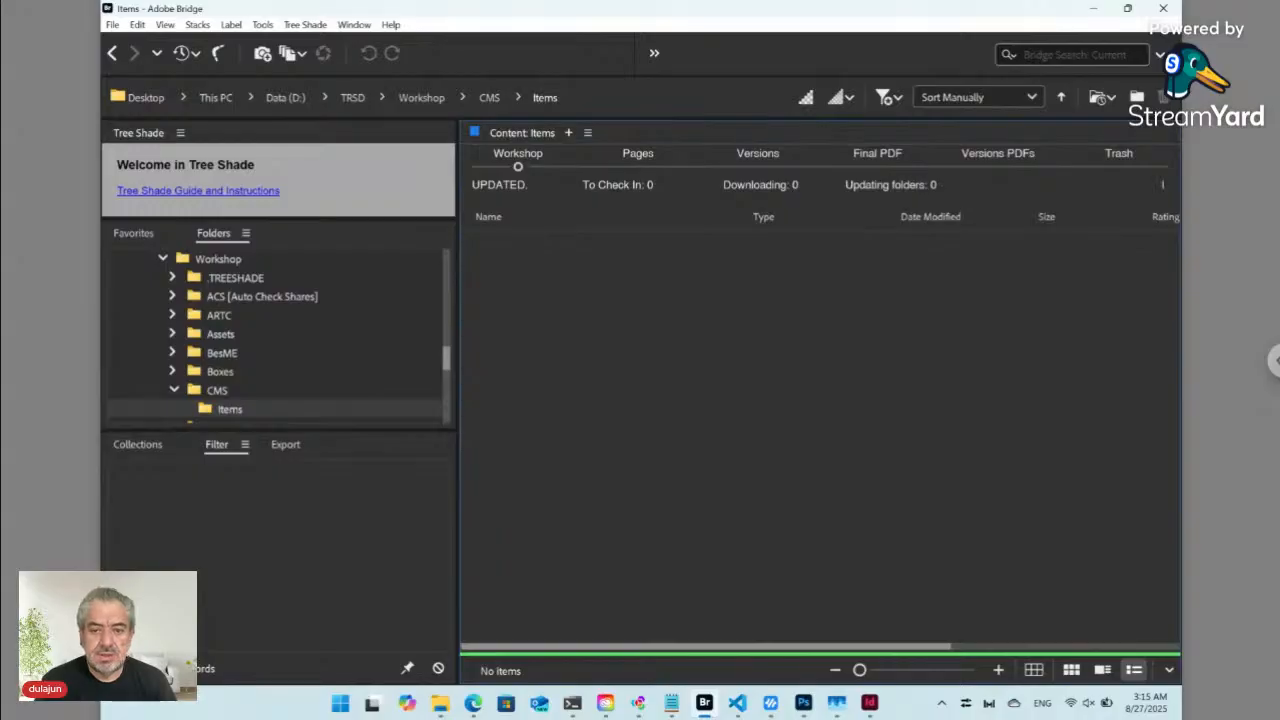
click(314, 28)
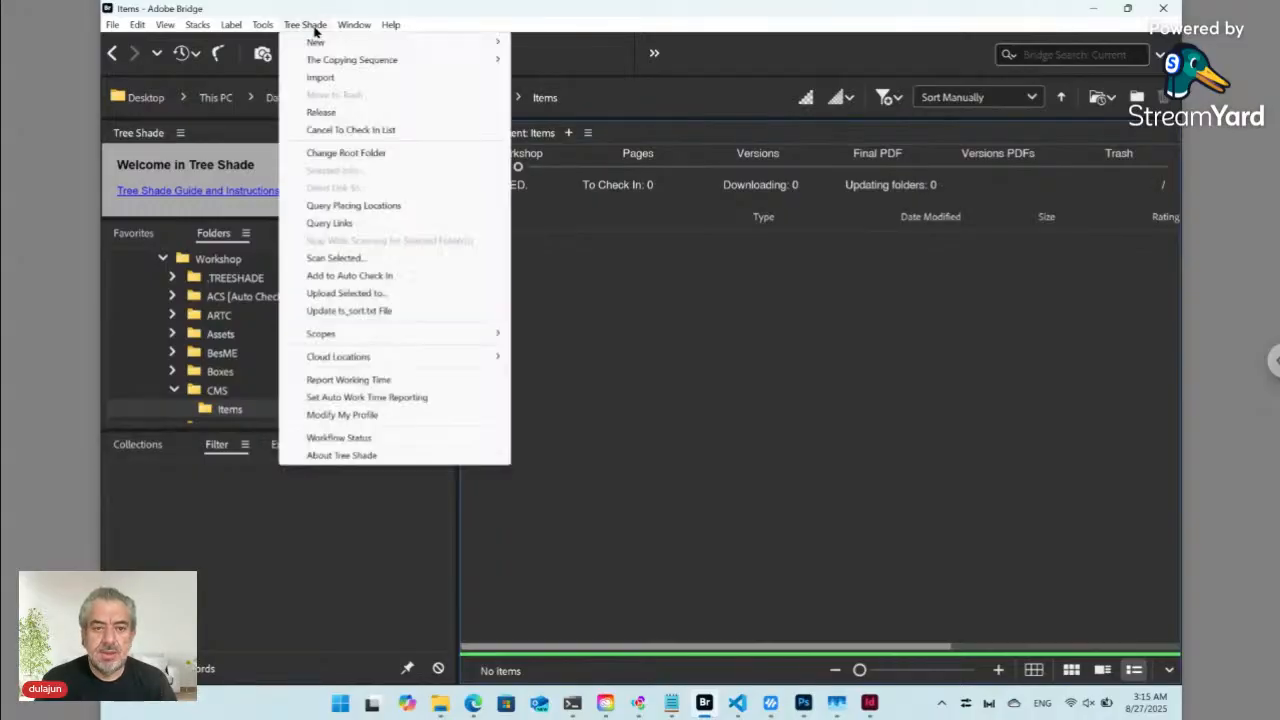
mouse_move(316, 42)
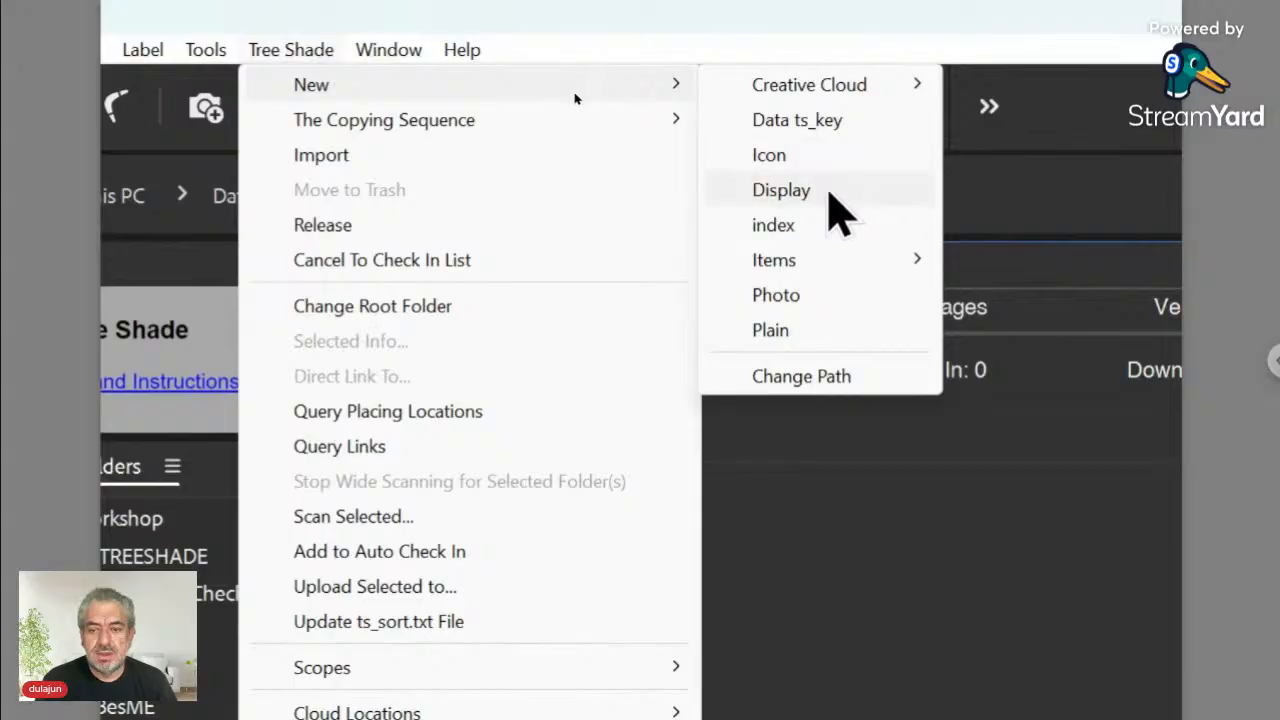
click(806, 336)
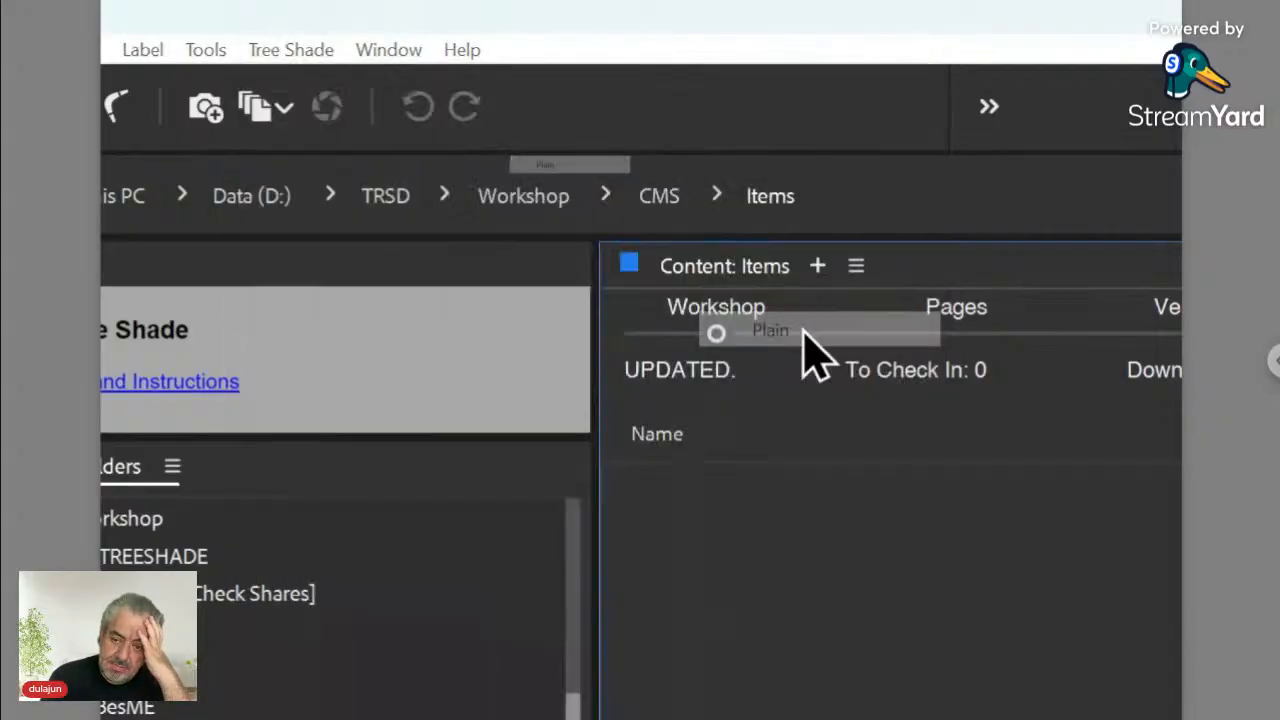
drag(696, 381, 582, 277)
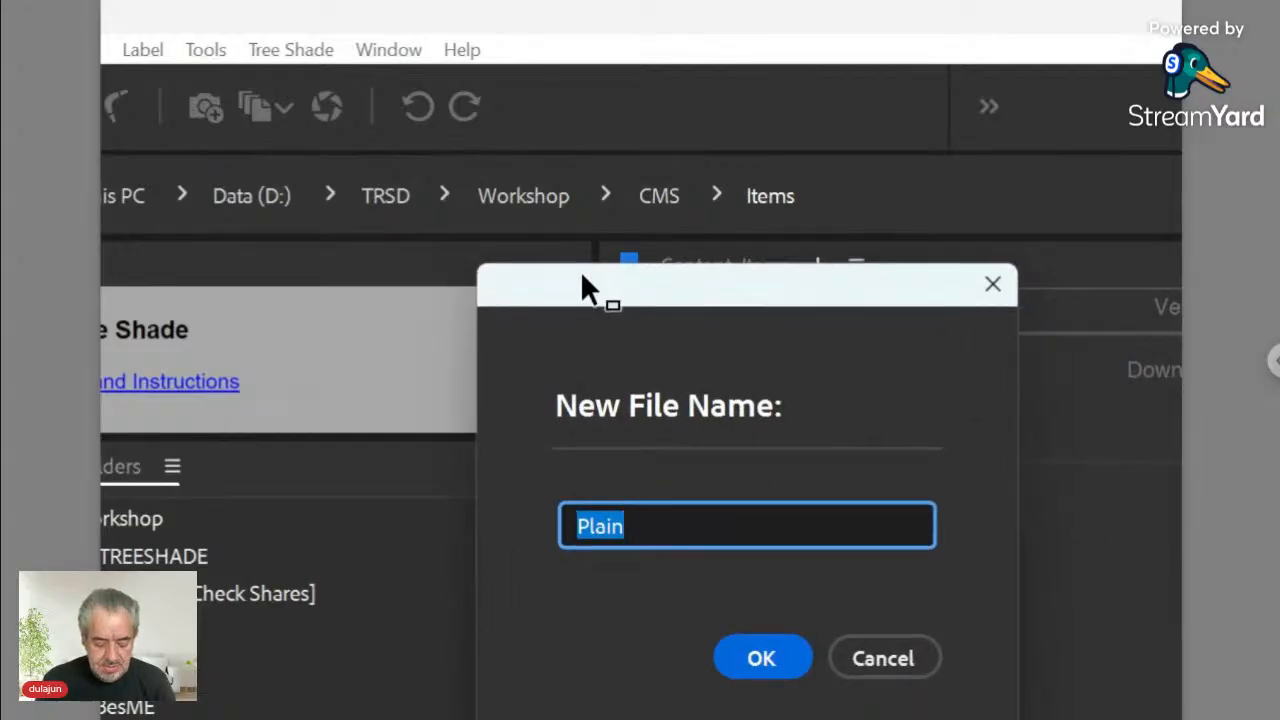
text(Title)
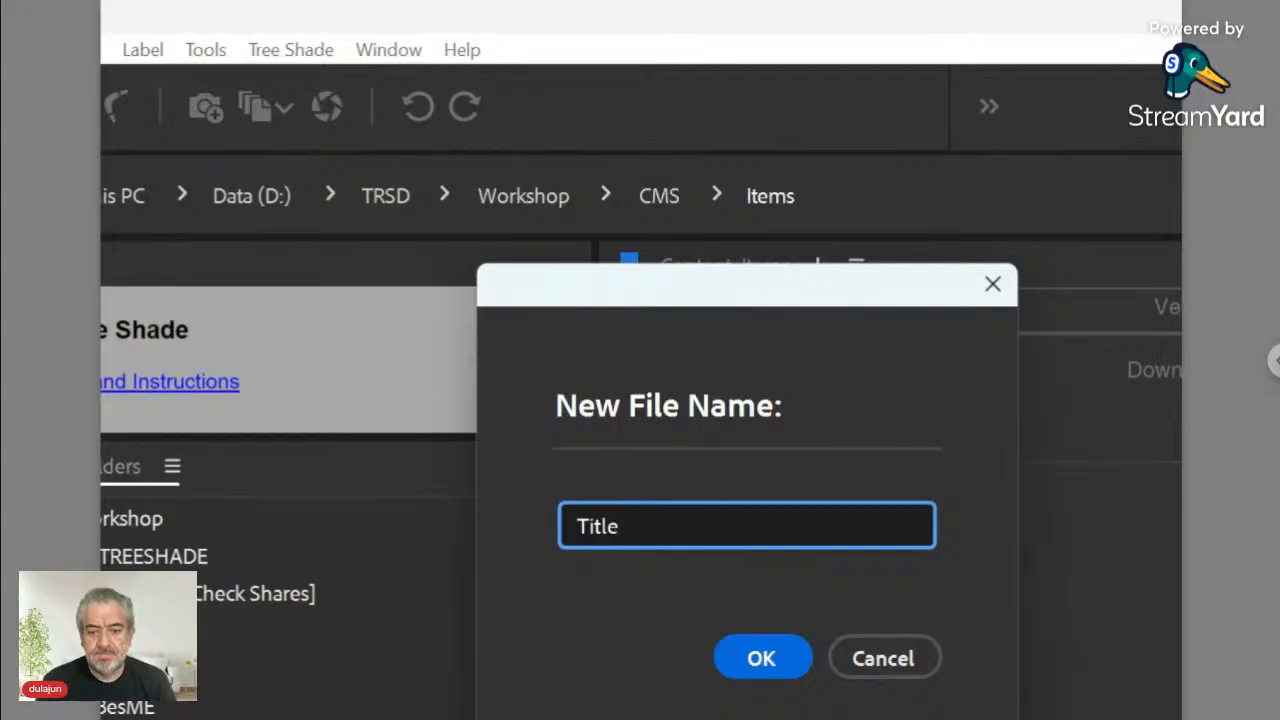
click(752, 632)
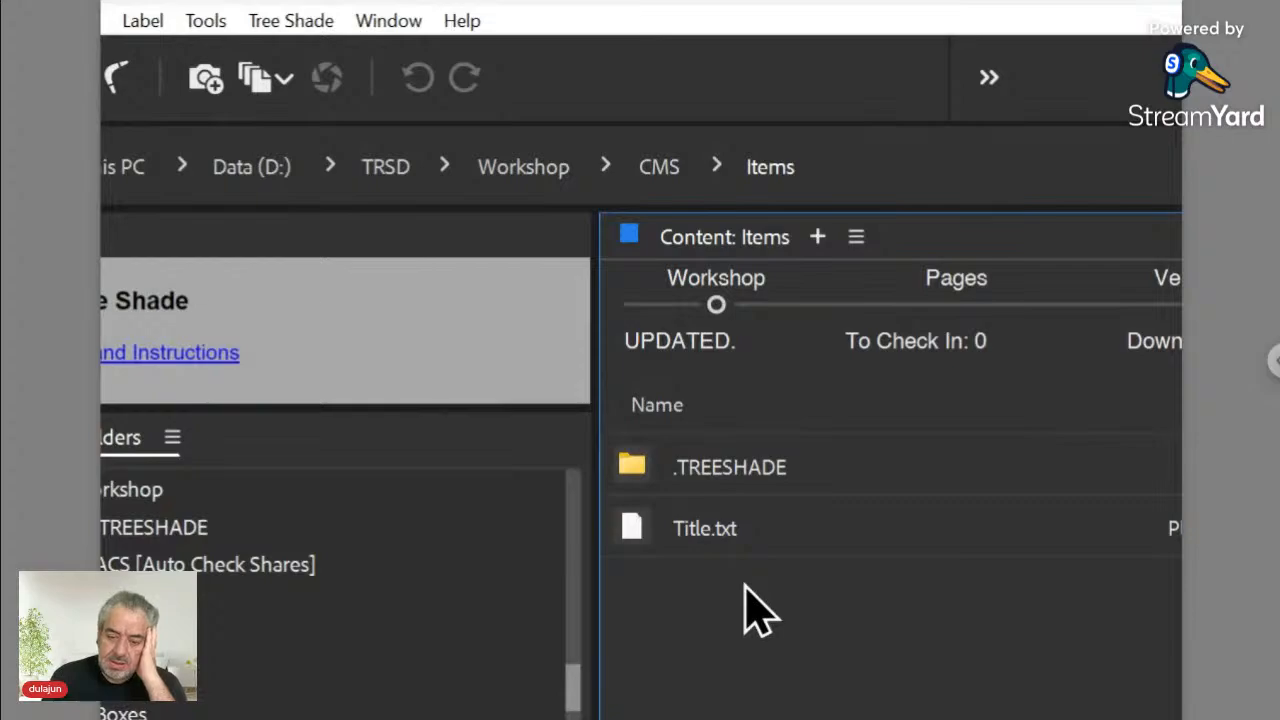
- Open the paired folder of Title.txt
click(703, 545)
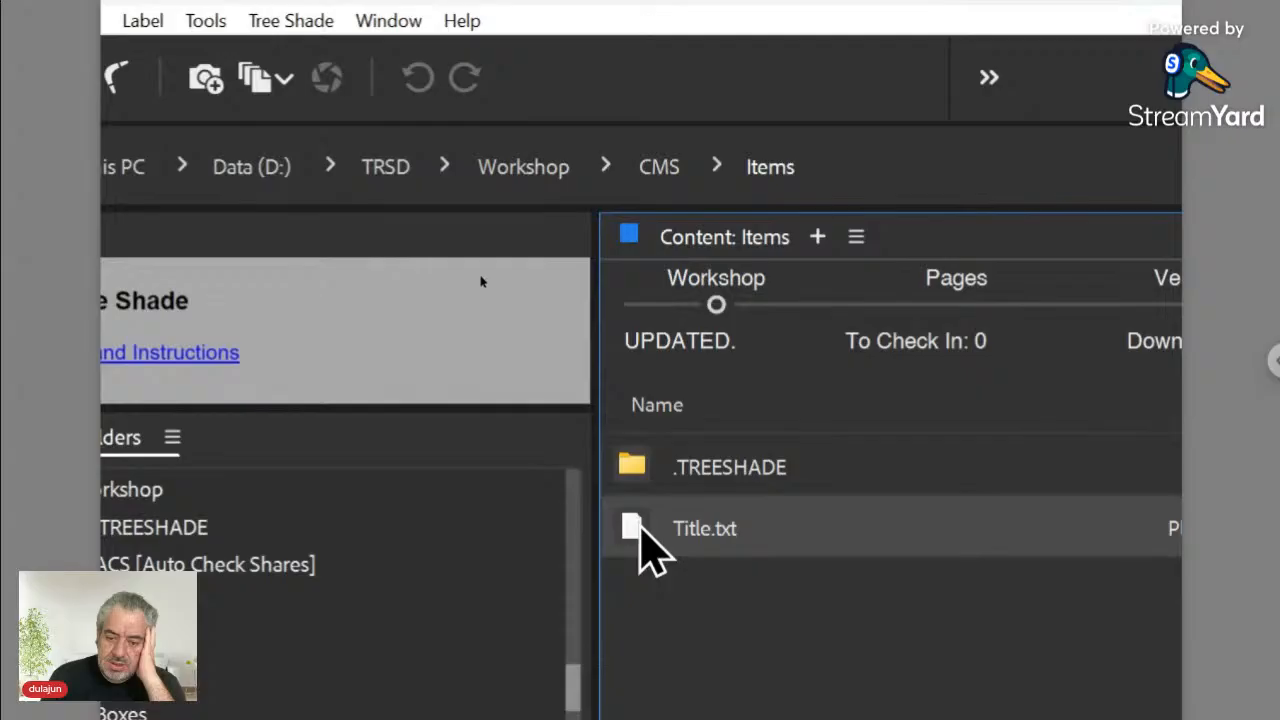
right_click(641, 527)
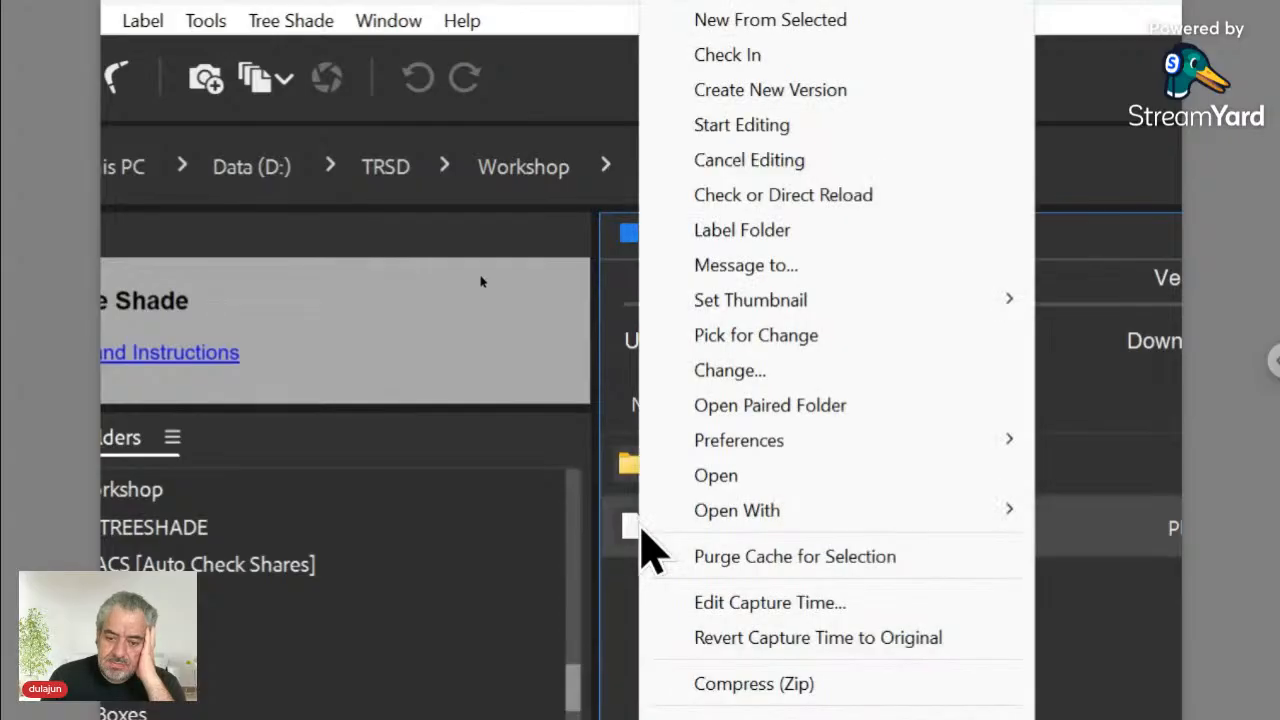
click(766, 408)
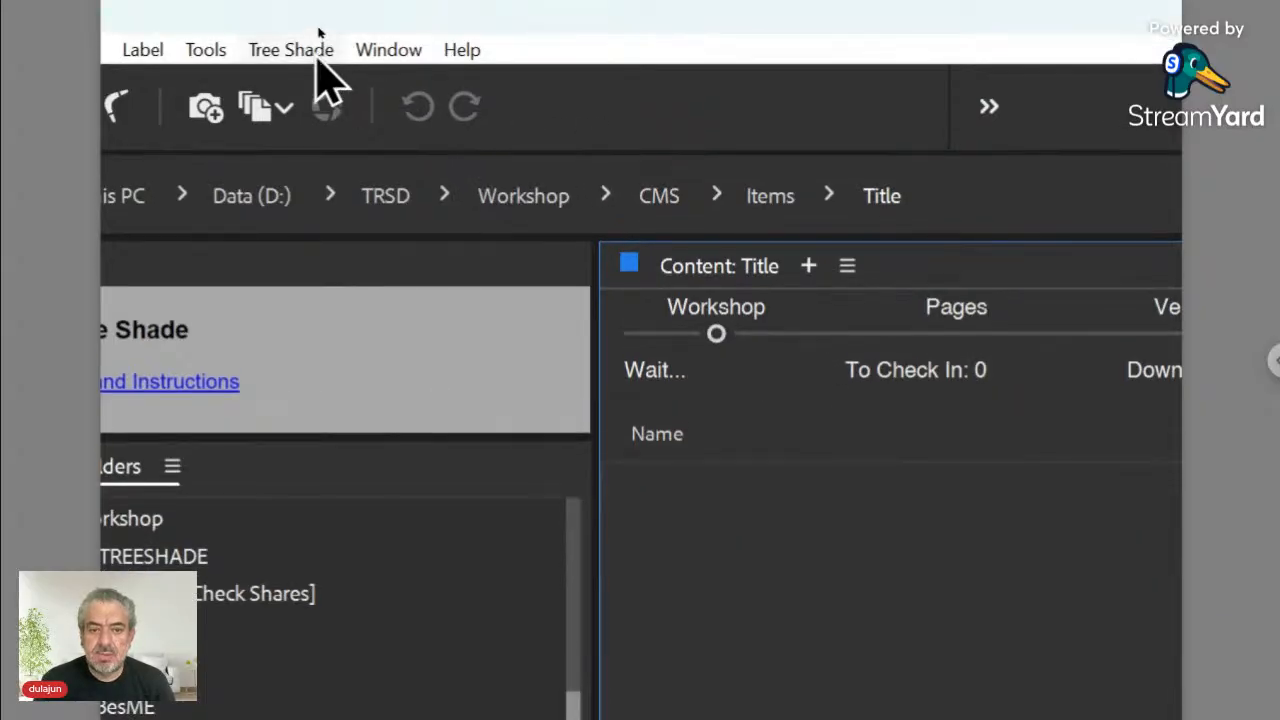
- Create a new Tree Shade Plain text file named Text inside the Title folder
click(318, 50)
mouse_move(316, 86)
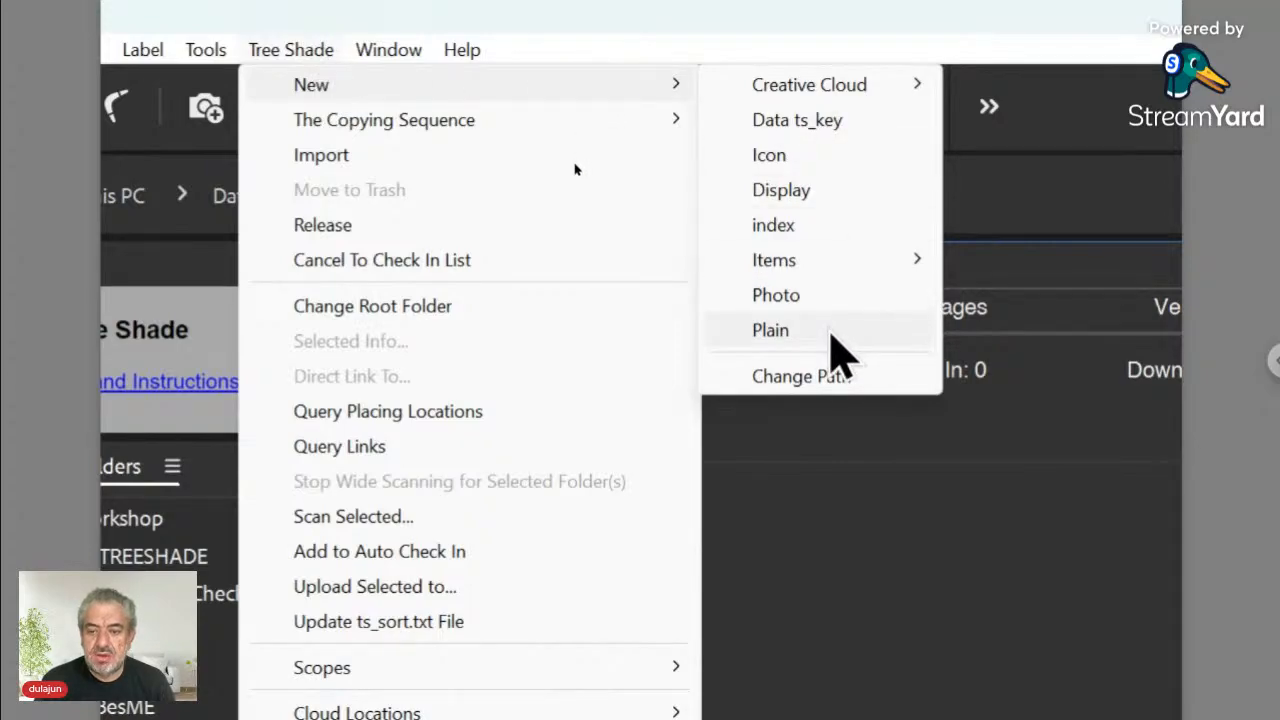
click(831, 334)
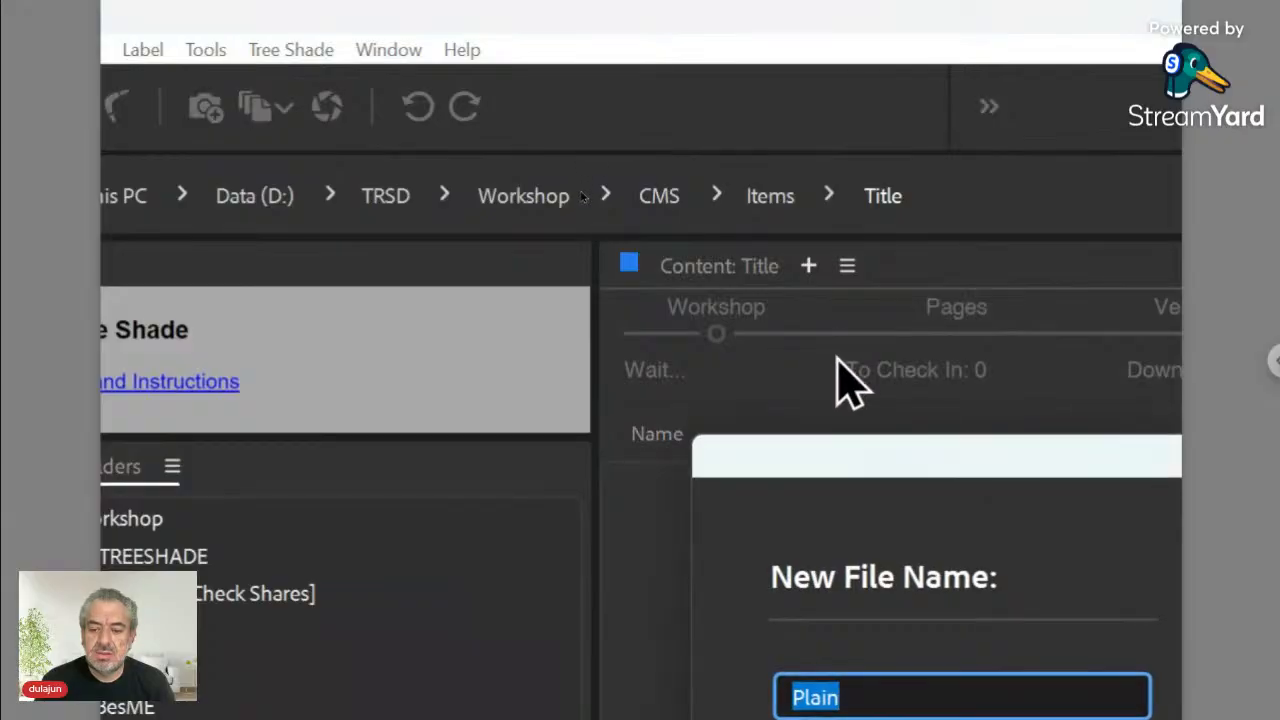
drag(846, 452, 620, 268)
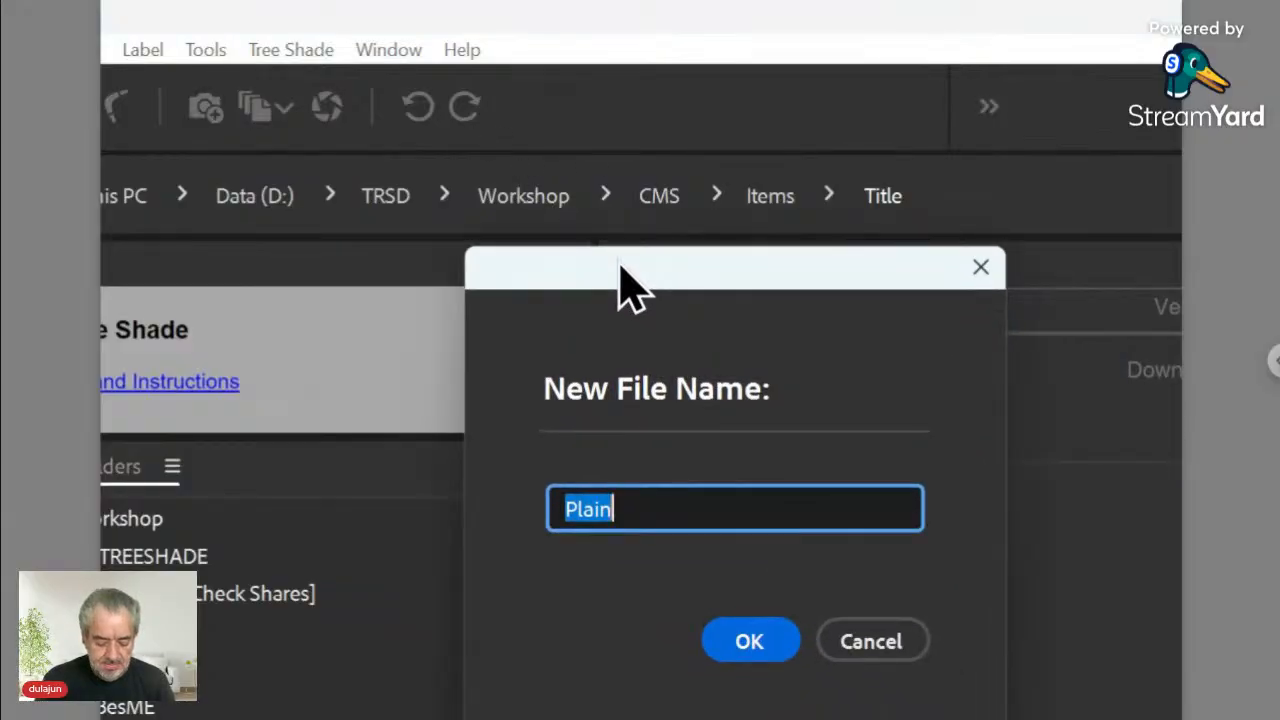
text(Text)
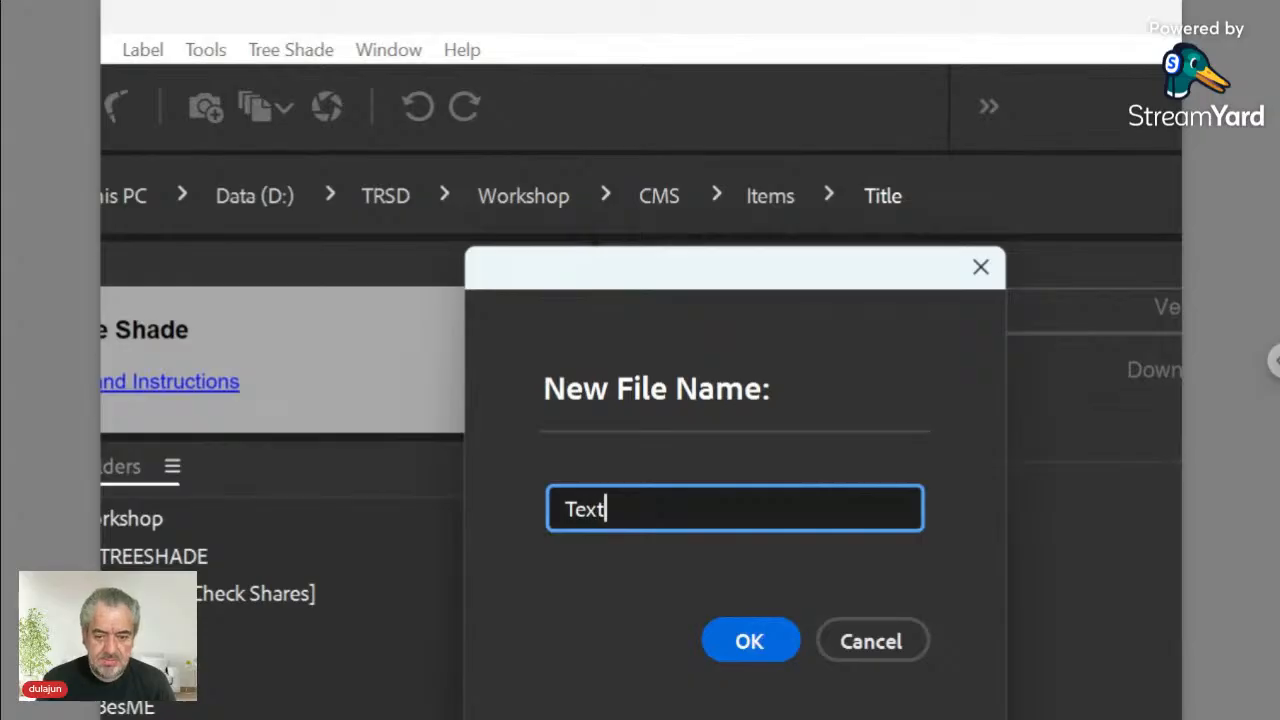
click(750, 642)
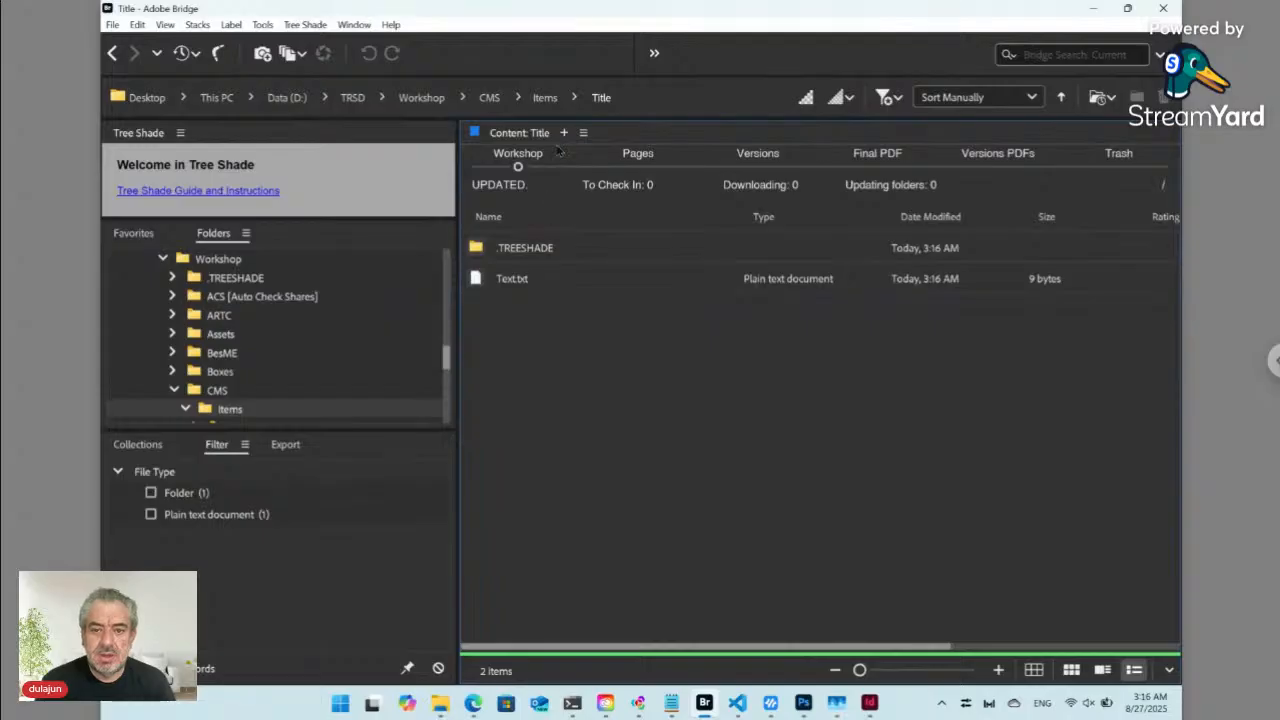
- Return to the Items folder and open Title.txt's content for editing, declining to open its paired folder
click(545, 99)
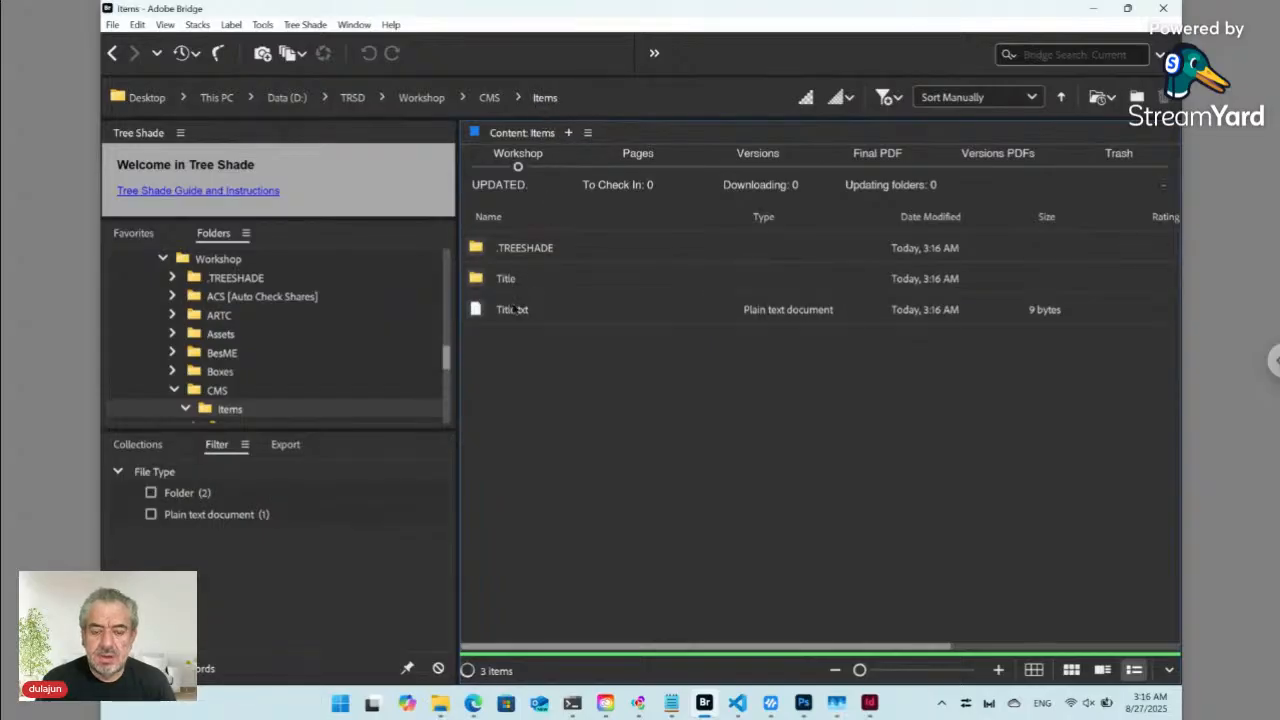
click(506, 314)
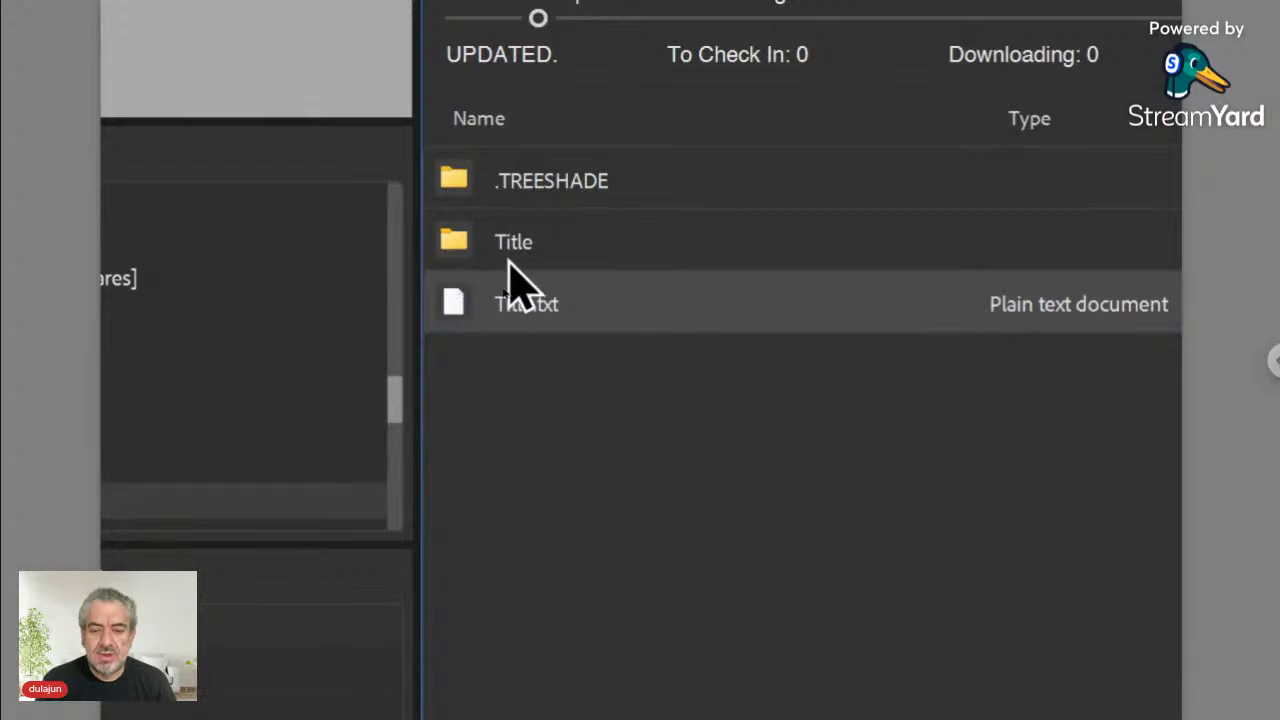
double_click(462, 310)
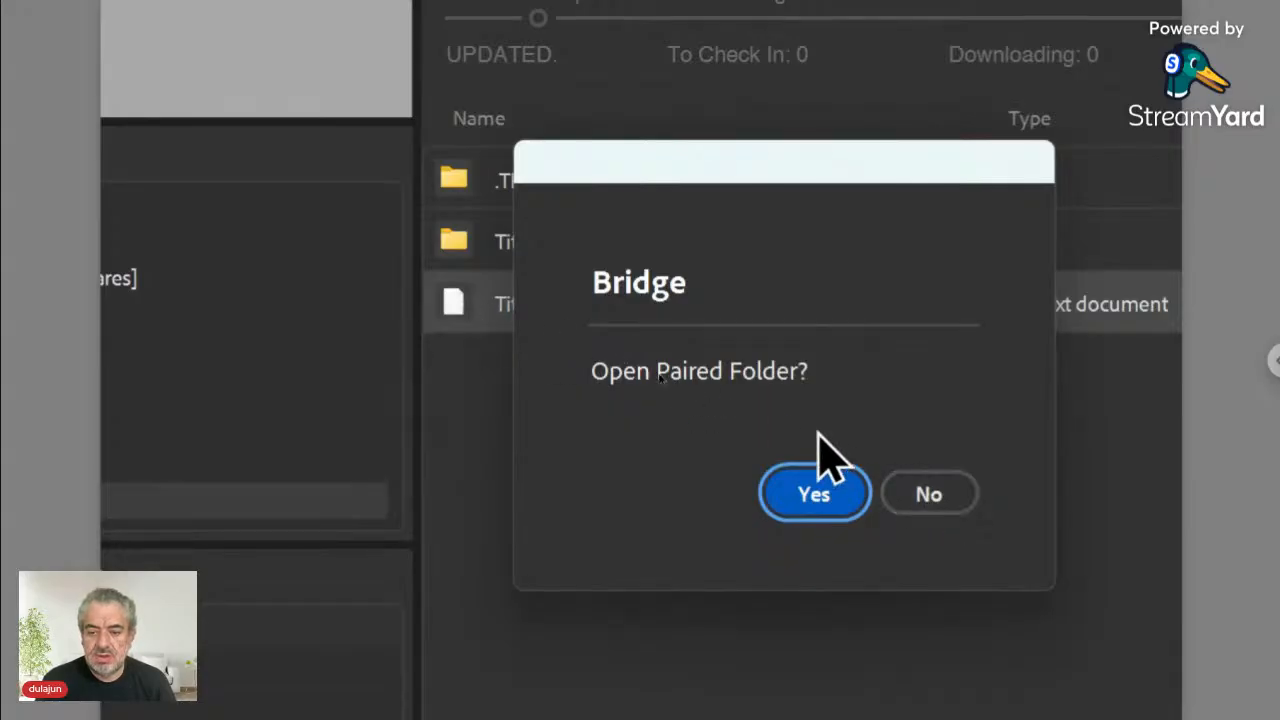
click(913, 499)
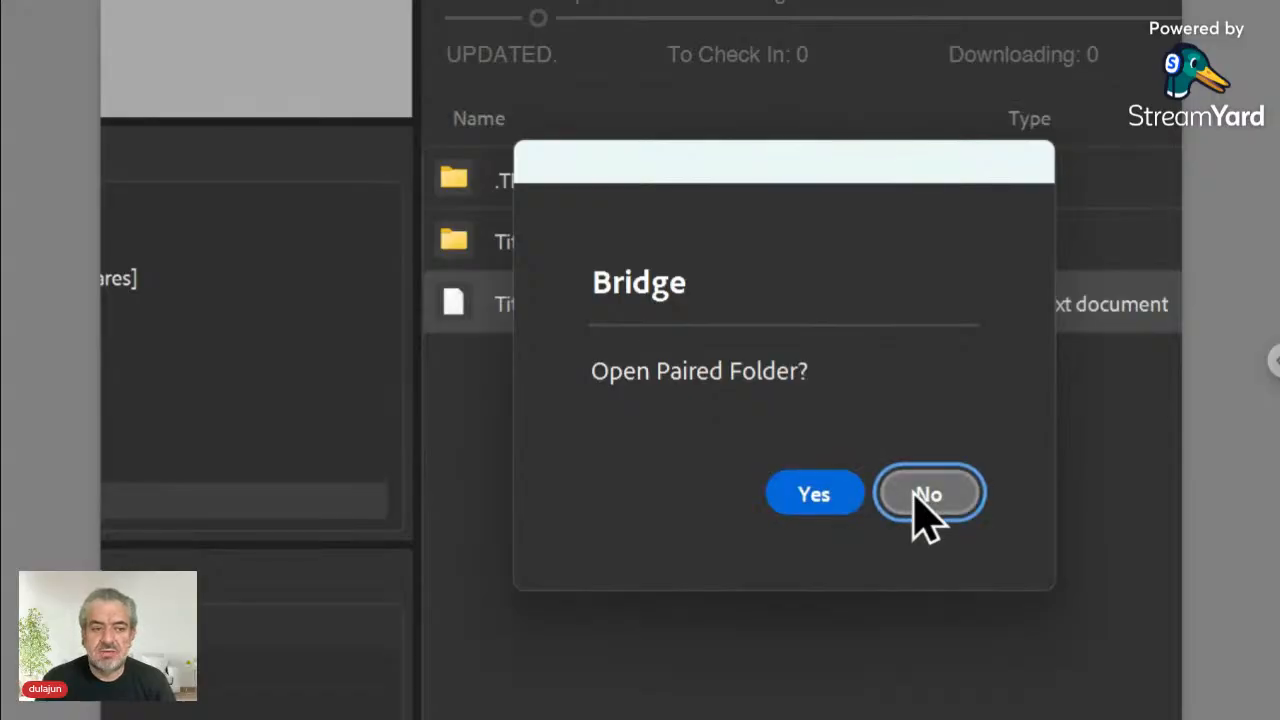
click(915, 497)
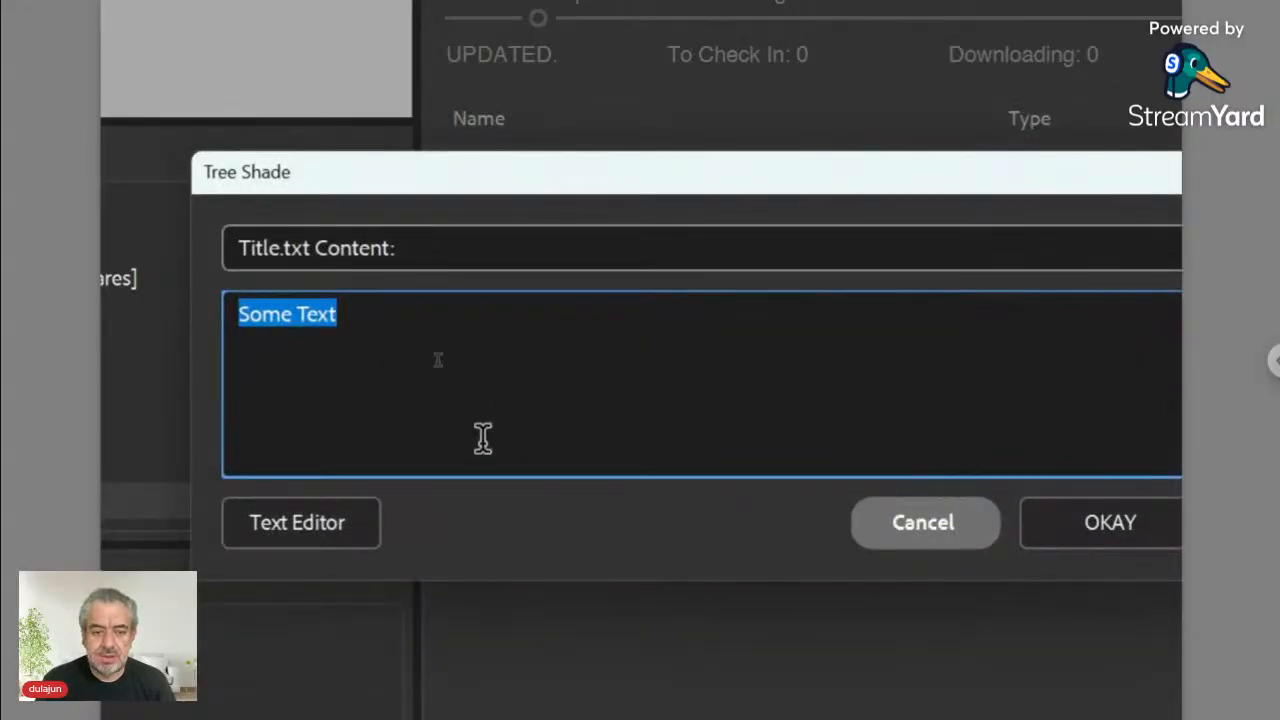
- Replace the default text in Title.txt with an empty heading tag pair, <h1></h1>
drag(249, 172, 329, 245)
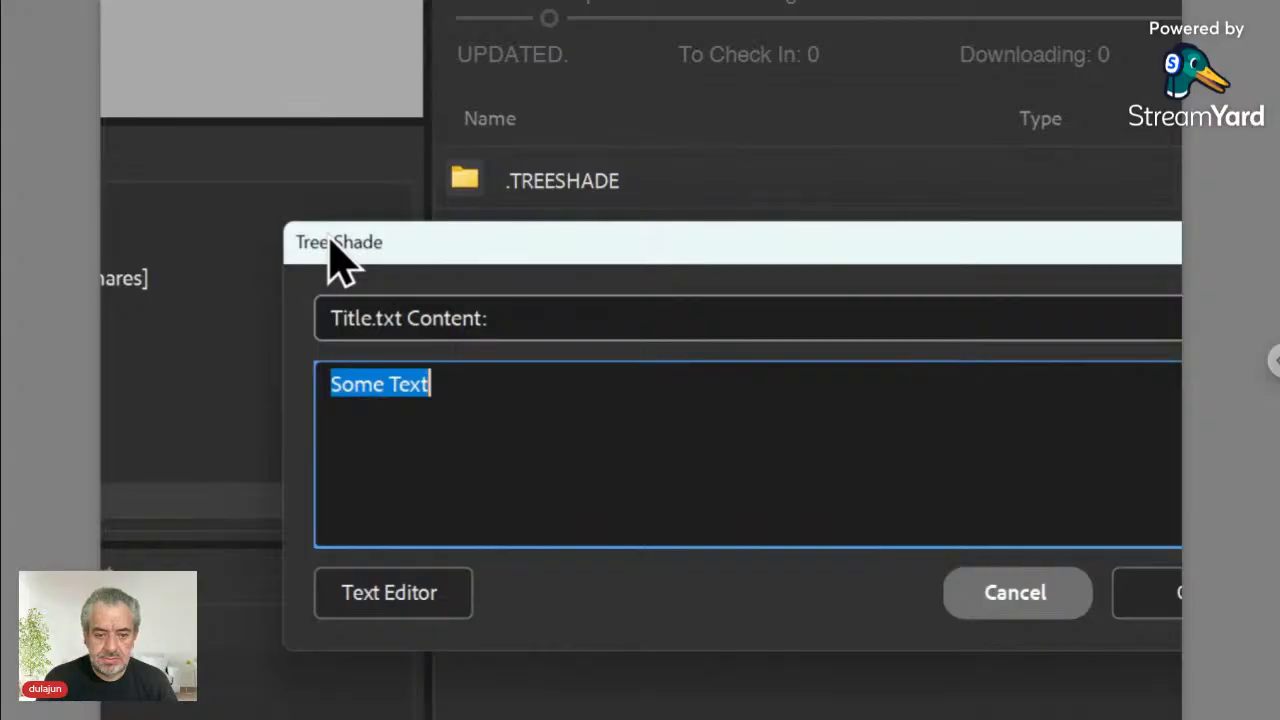
text(<h1)
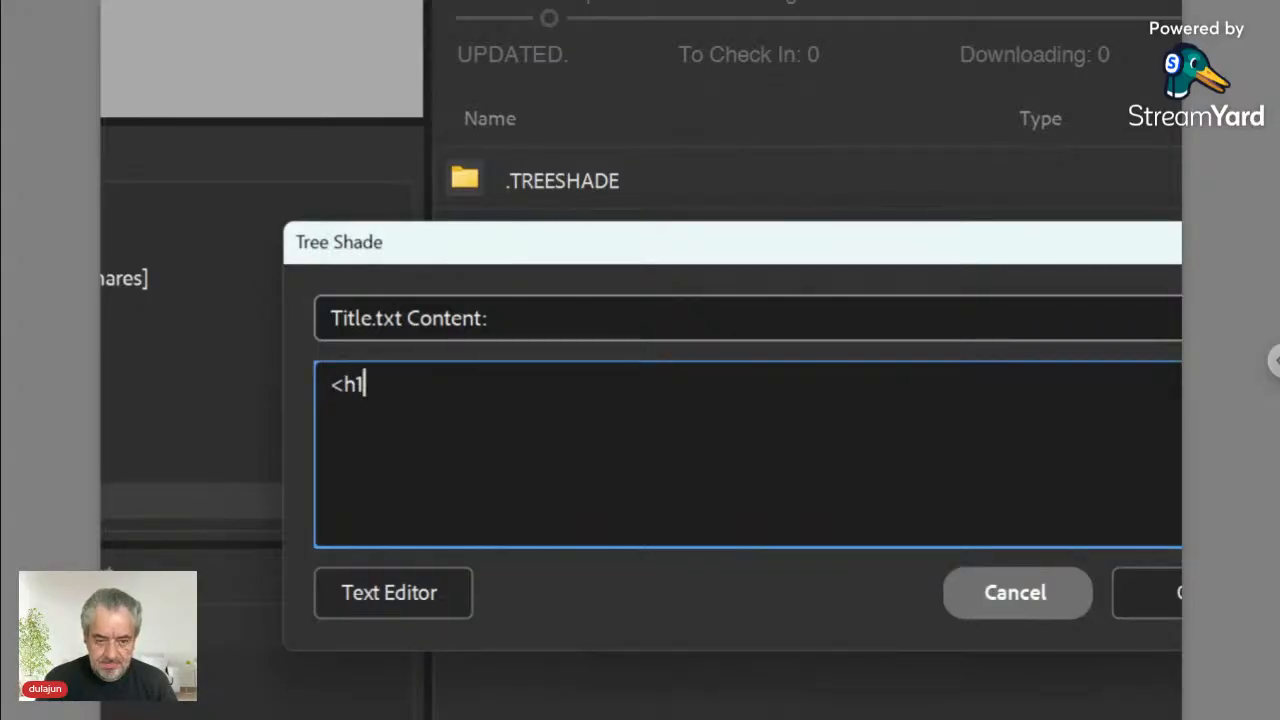
text(></)
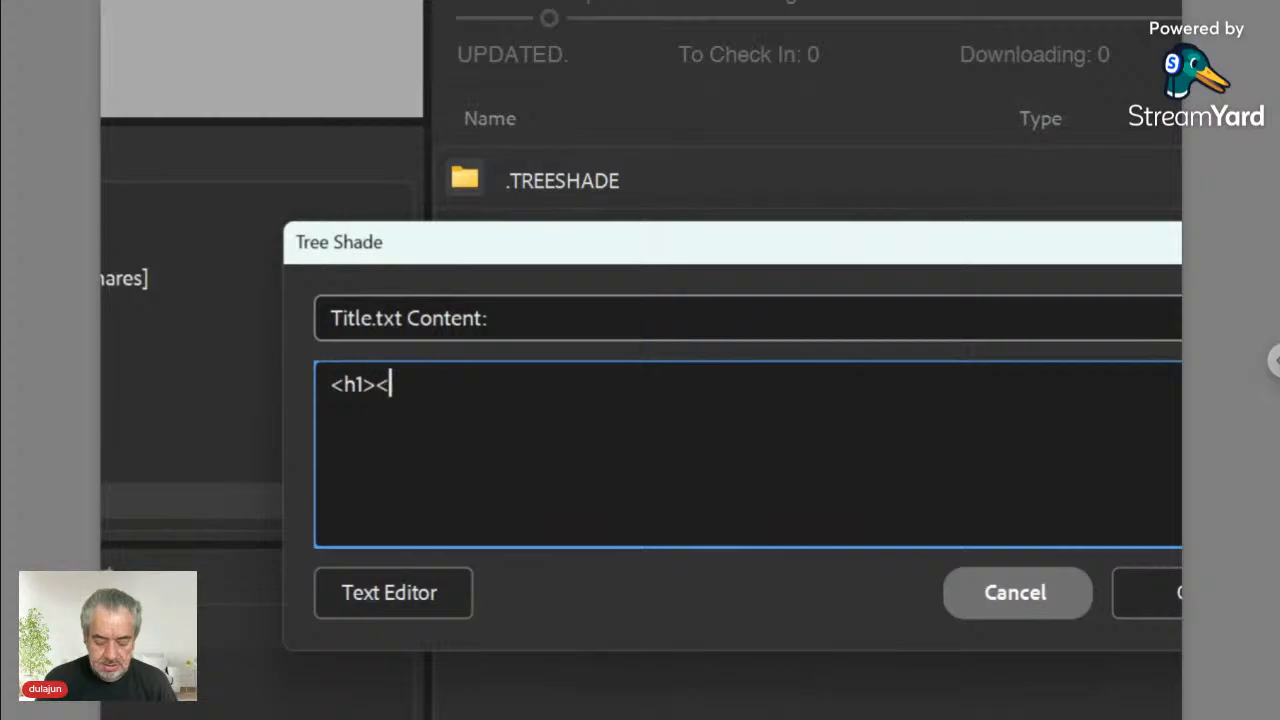
text(1)
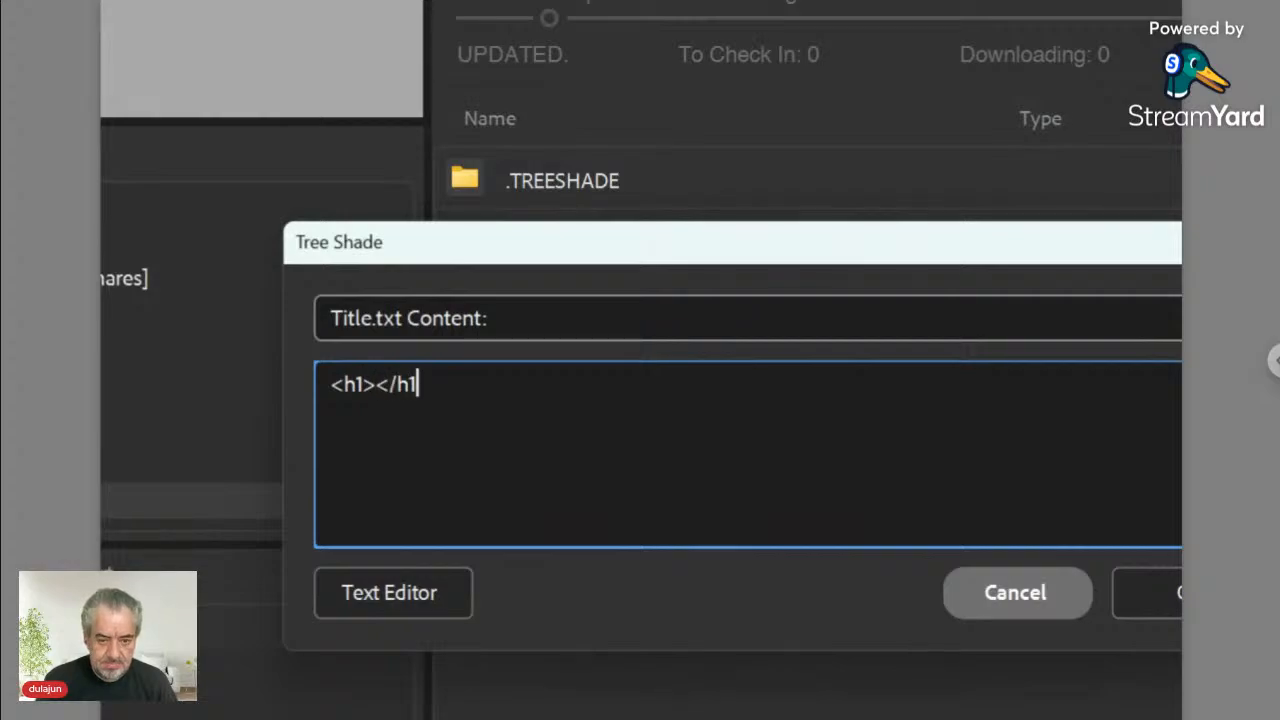
text(>)
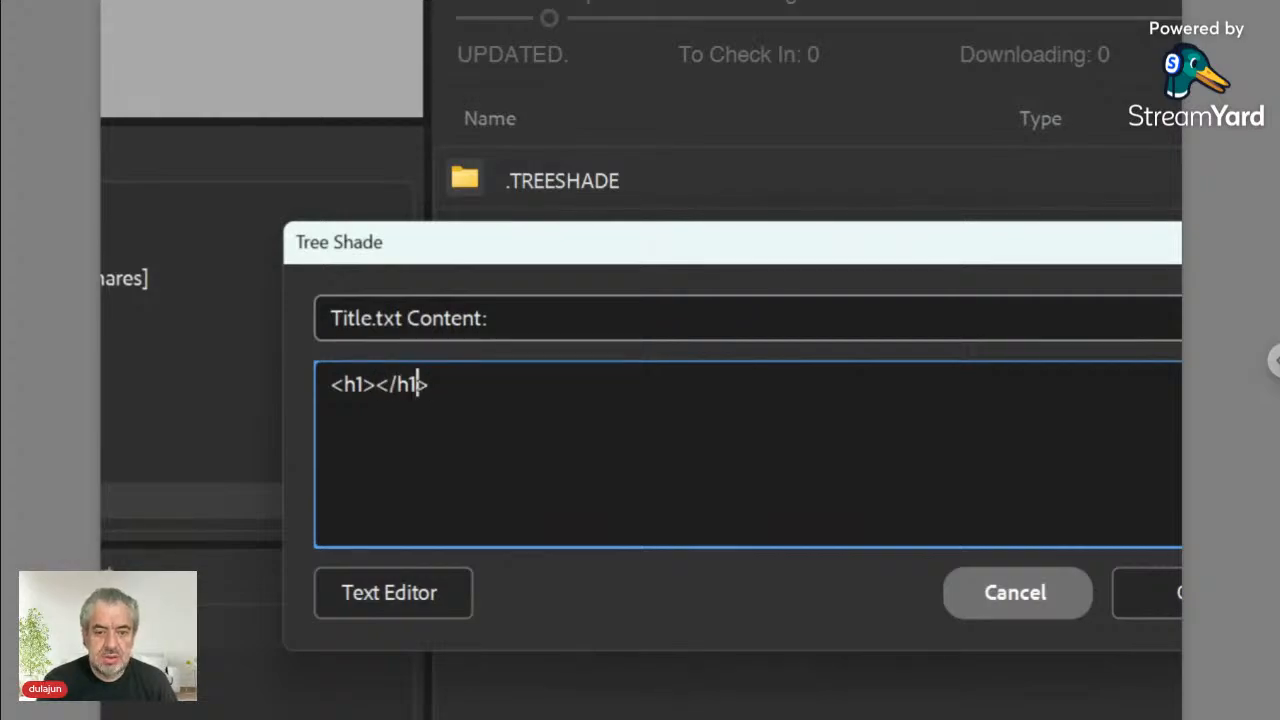
- Insert a <ts></ts> tag pair between the opening and closing h1 tags
key(Left)
key(Left)
key(Left)
key(Left)
key(Left)
key(Right)
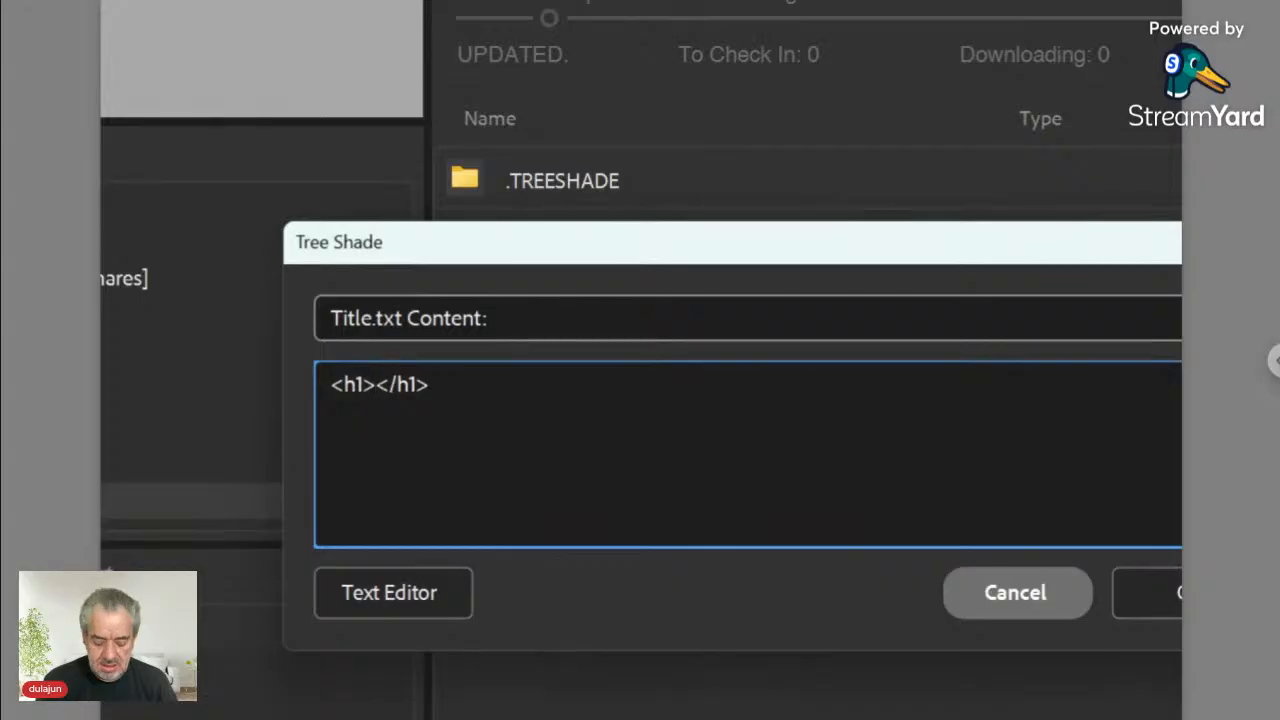
text(<ts>)
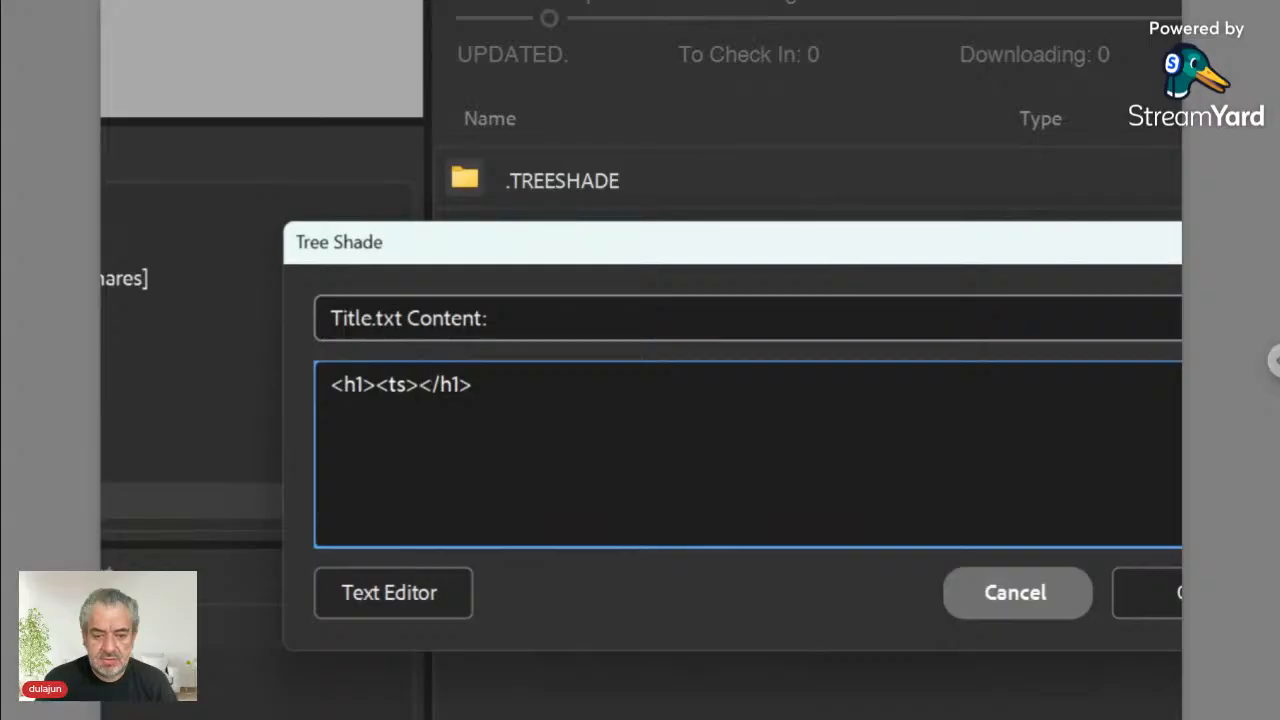
text(<)
text(/ts>)
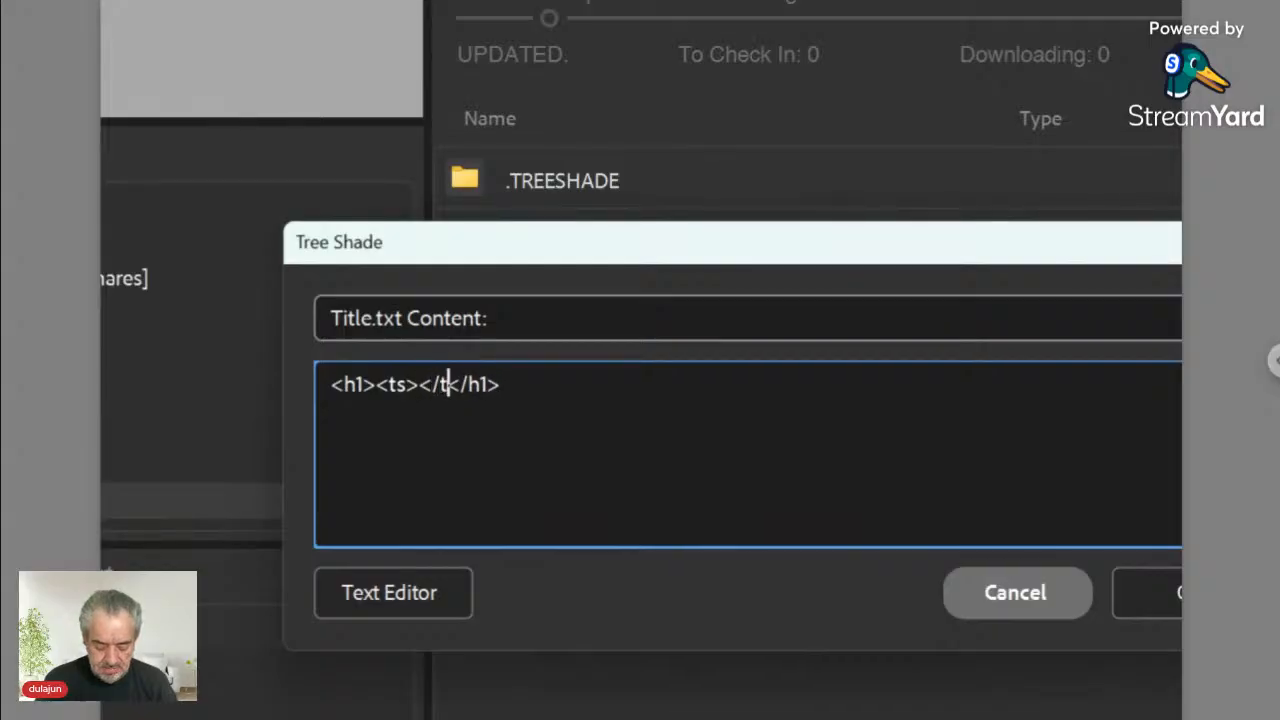
- Insert a <place> tag between the opening and closing ts tags
key(Left)
key(Left)
key(Left)
key(Left)
key(Left)
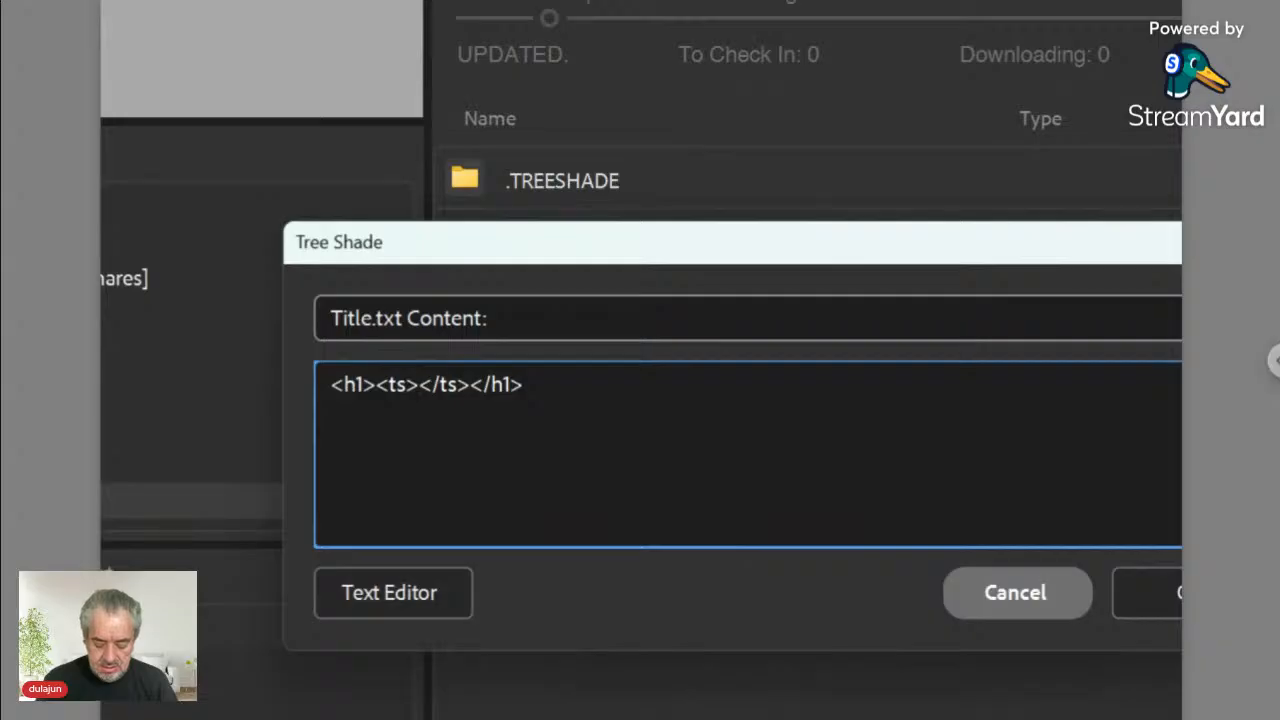
text(<place)
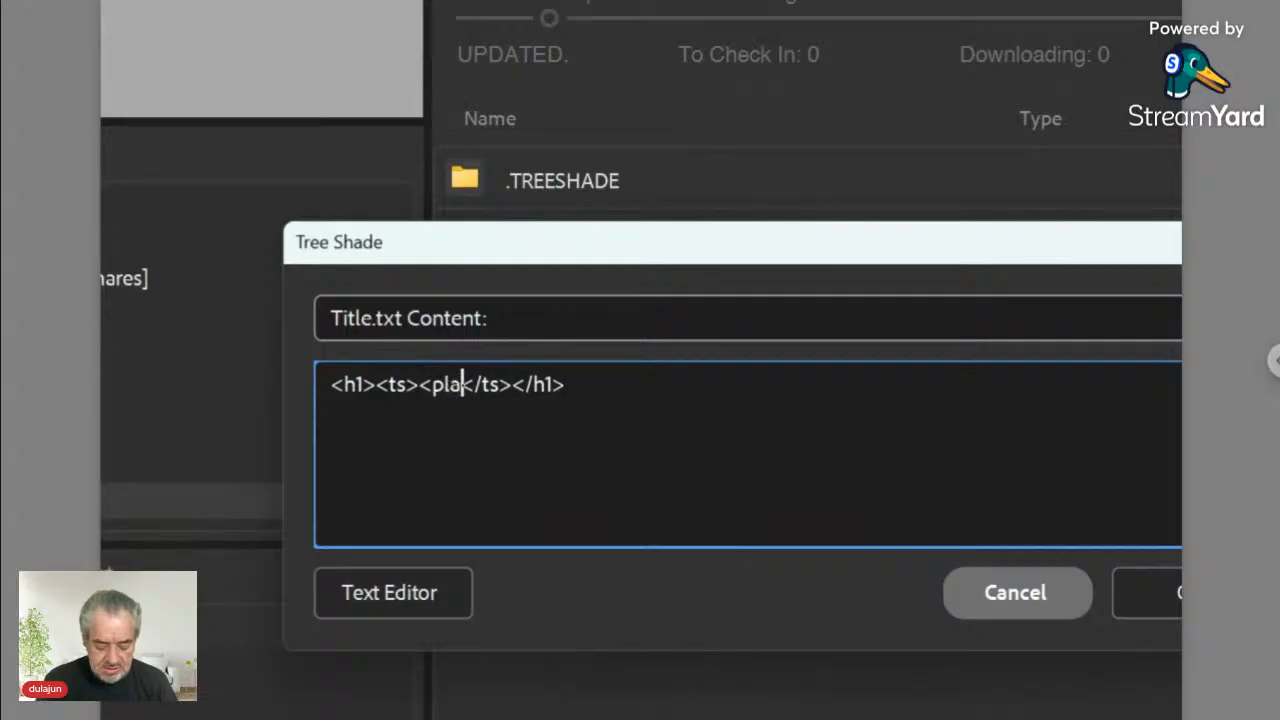
text(>)
- Insert the relative path ./<fn>/Text.+ directly before the <place> tag
key(Left)
key(Left)
key(Left)
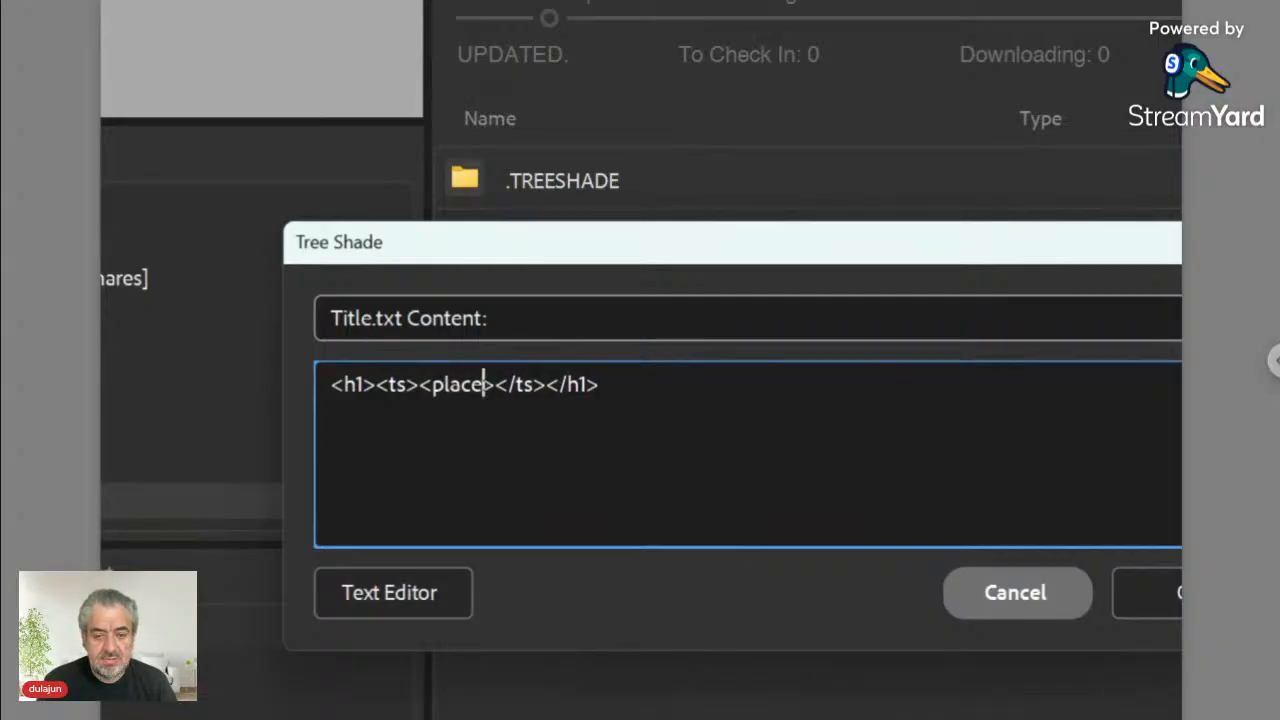
key(Left)
key(Left)
key(Left)
key(Left)
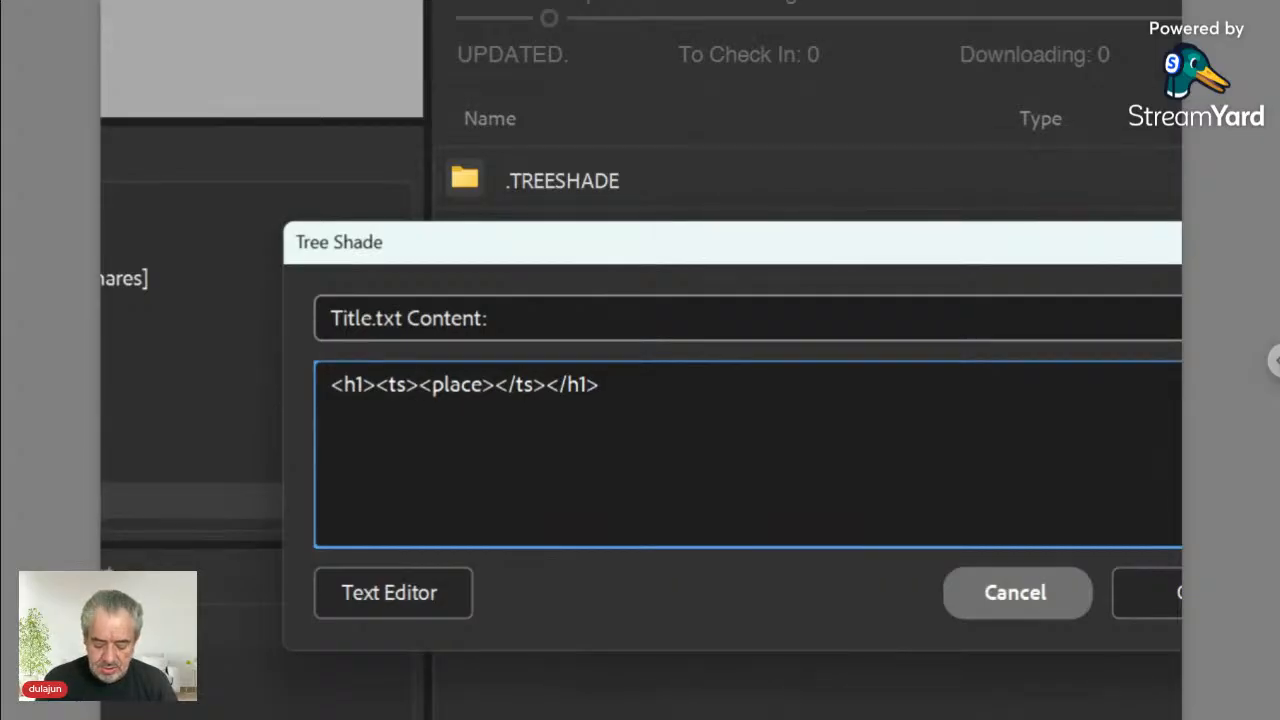
text(./)
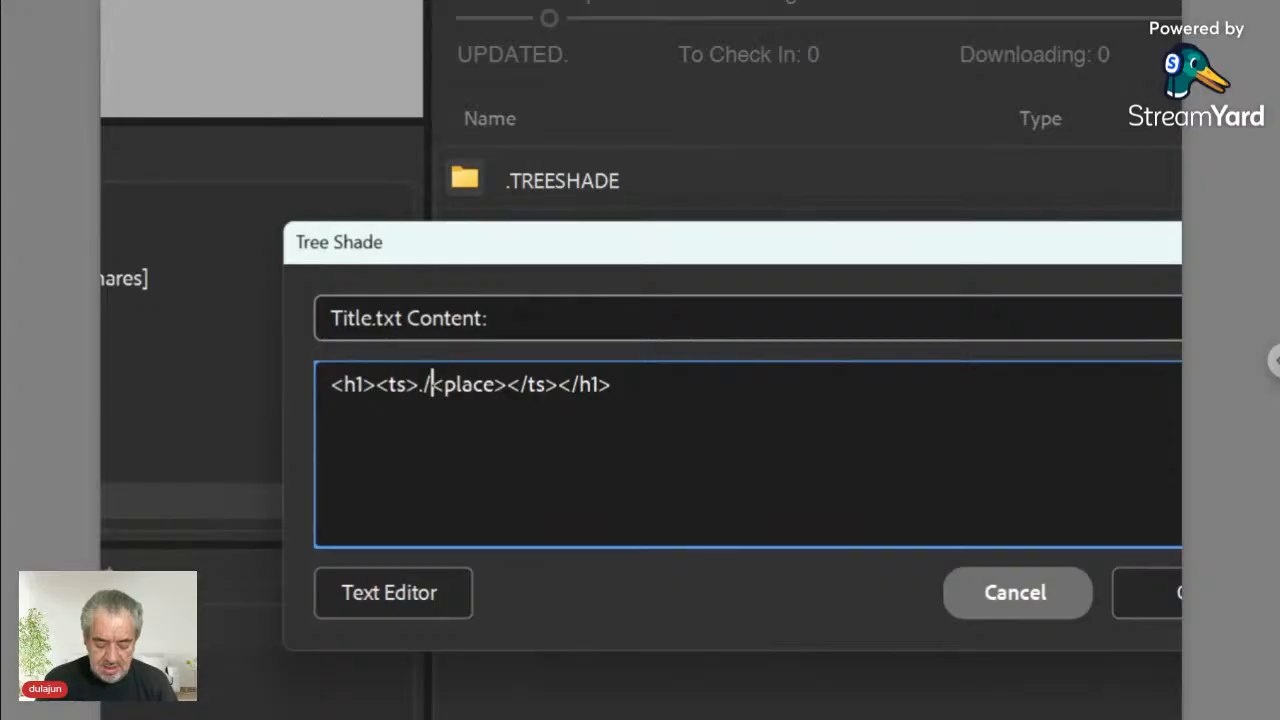
text(<f)
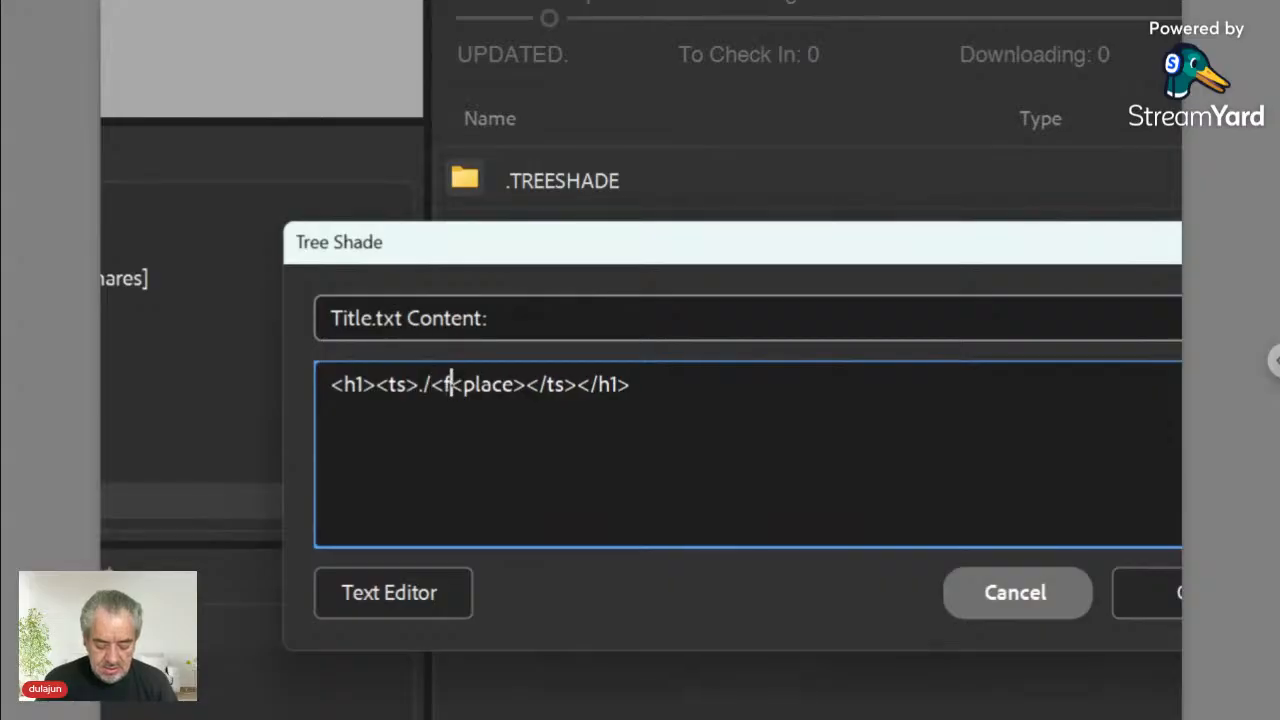
text(n>)
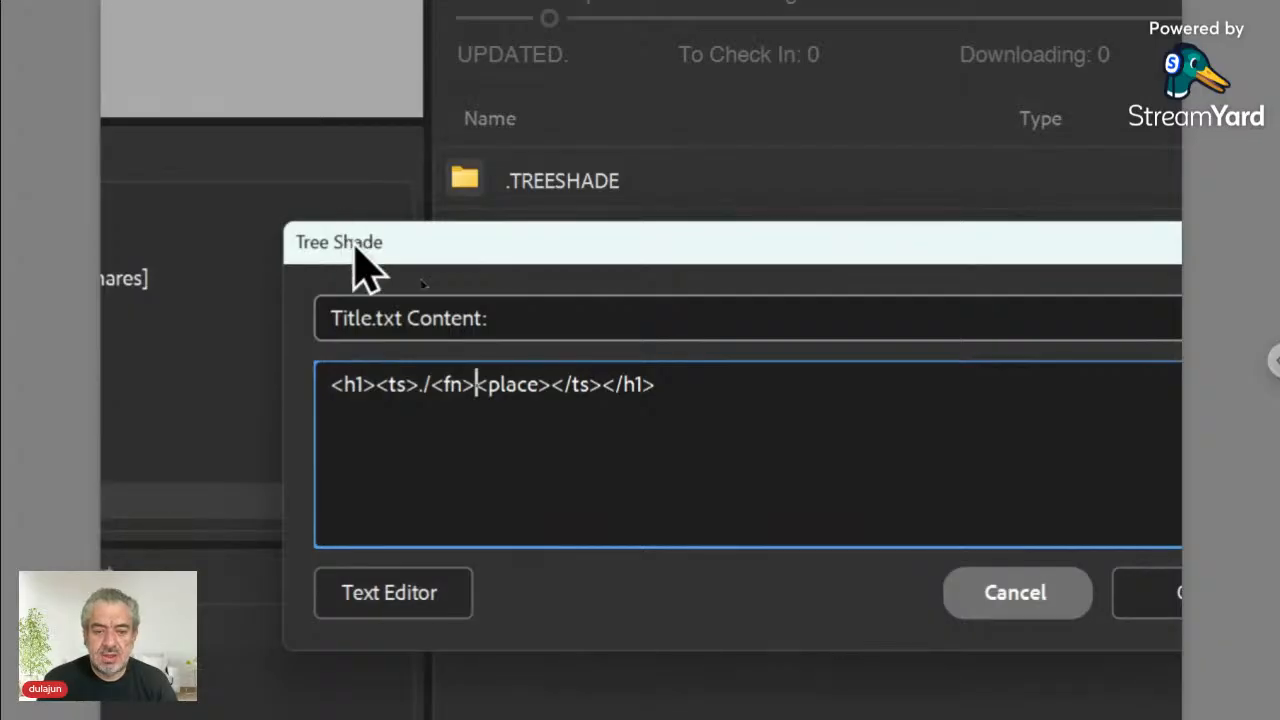
drag(366, 251, 440, 388)
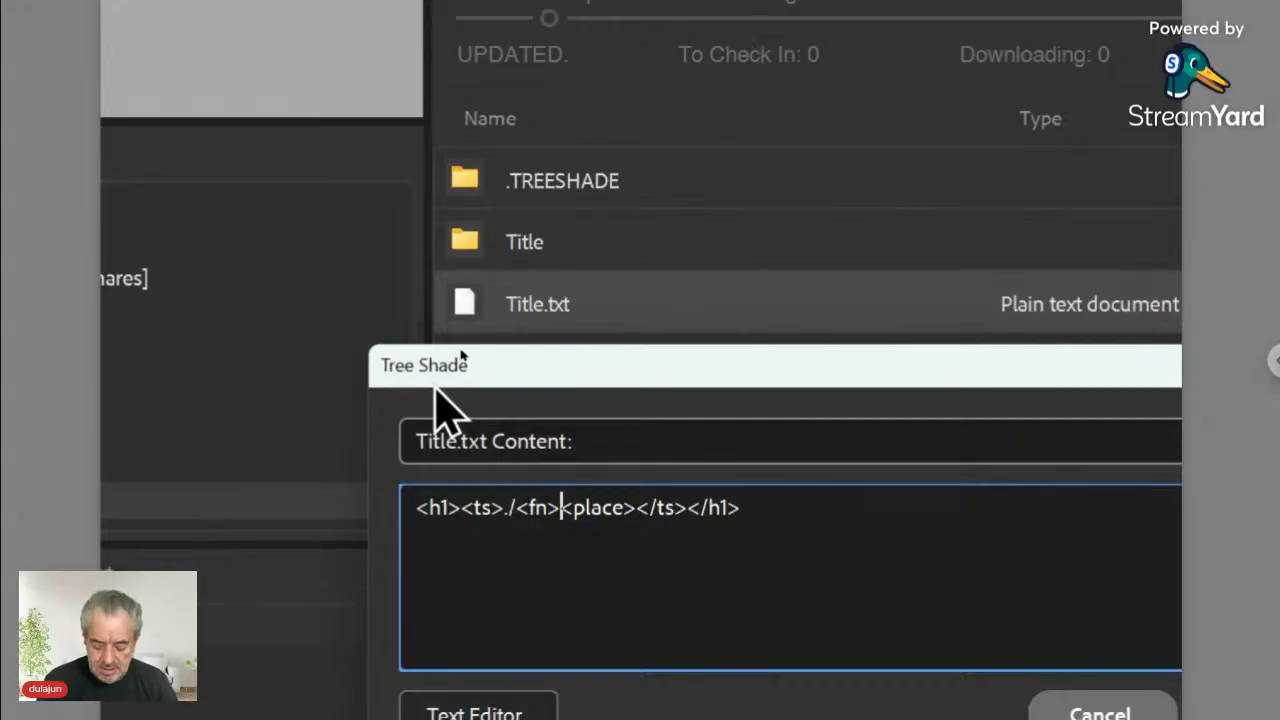
text(/)
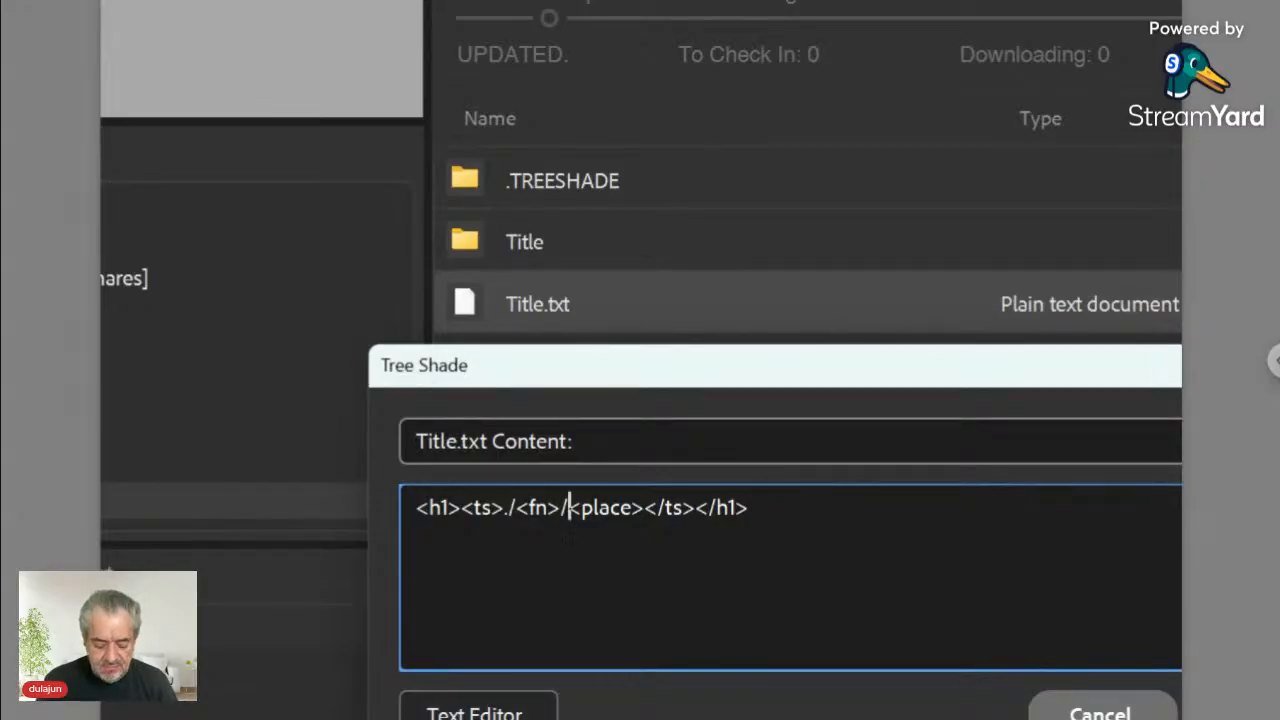
text(Text)
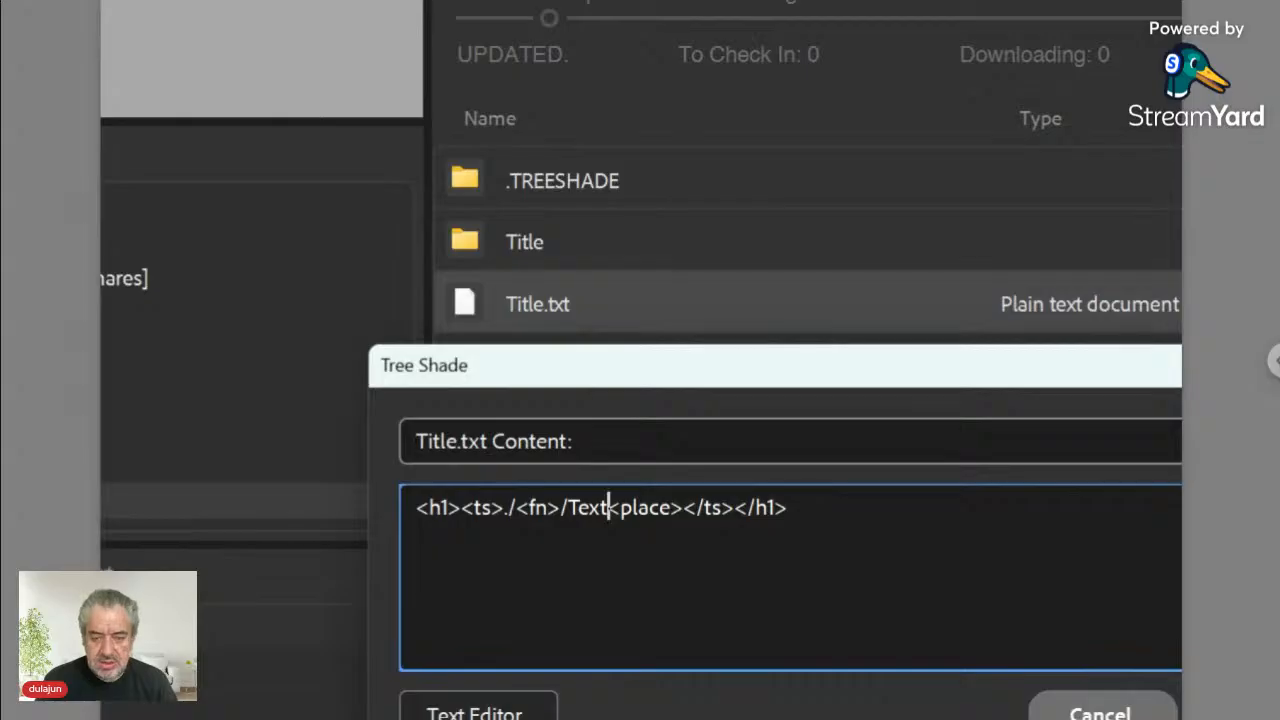
text(.)
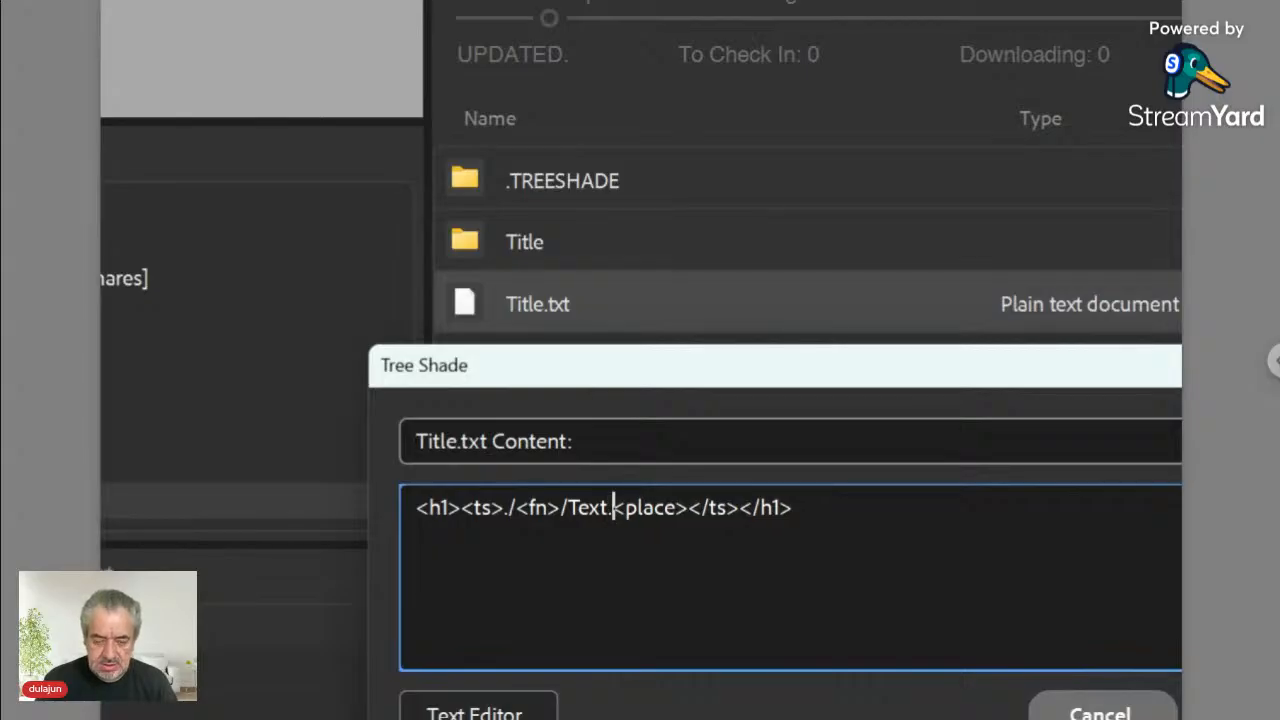
text(+)
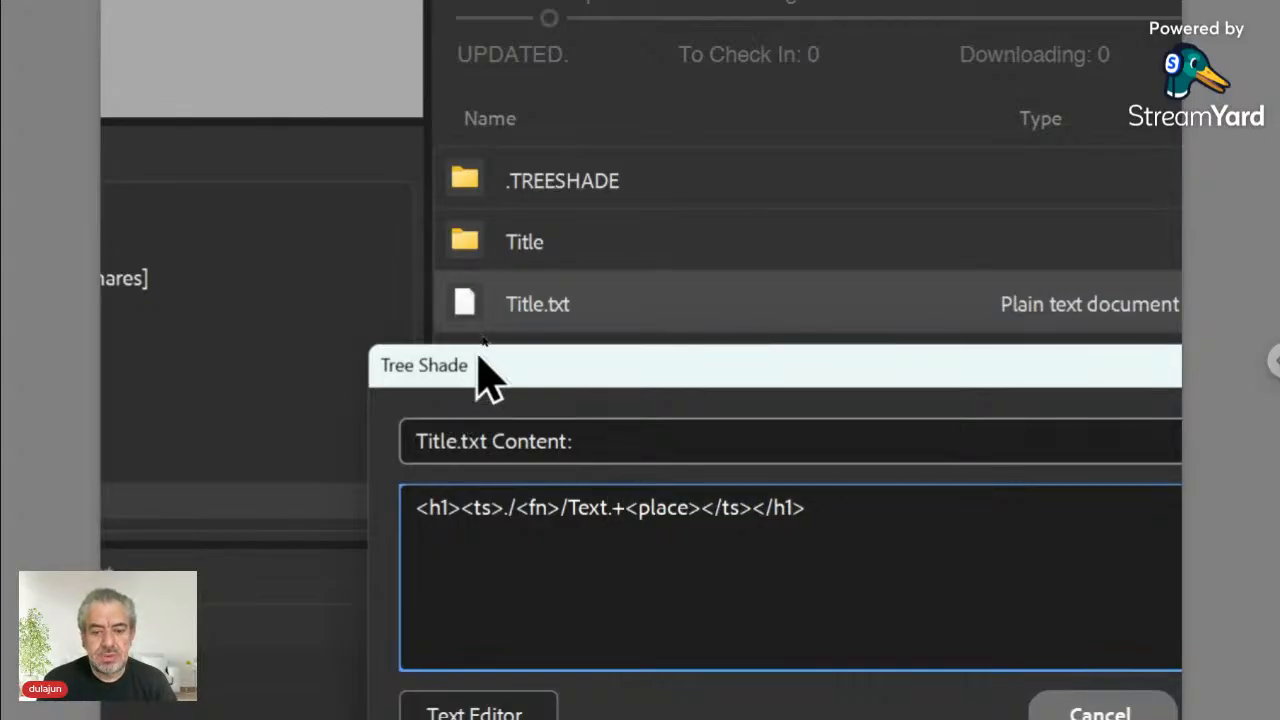
- Wrap the h1 line in <div> and </div> tags on separate lines and save the Title.txt content
drag(480, 366, 330, 150)
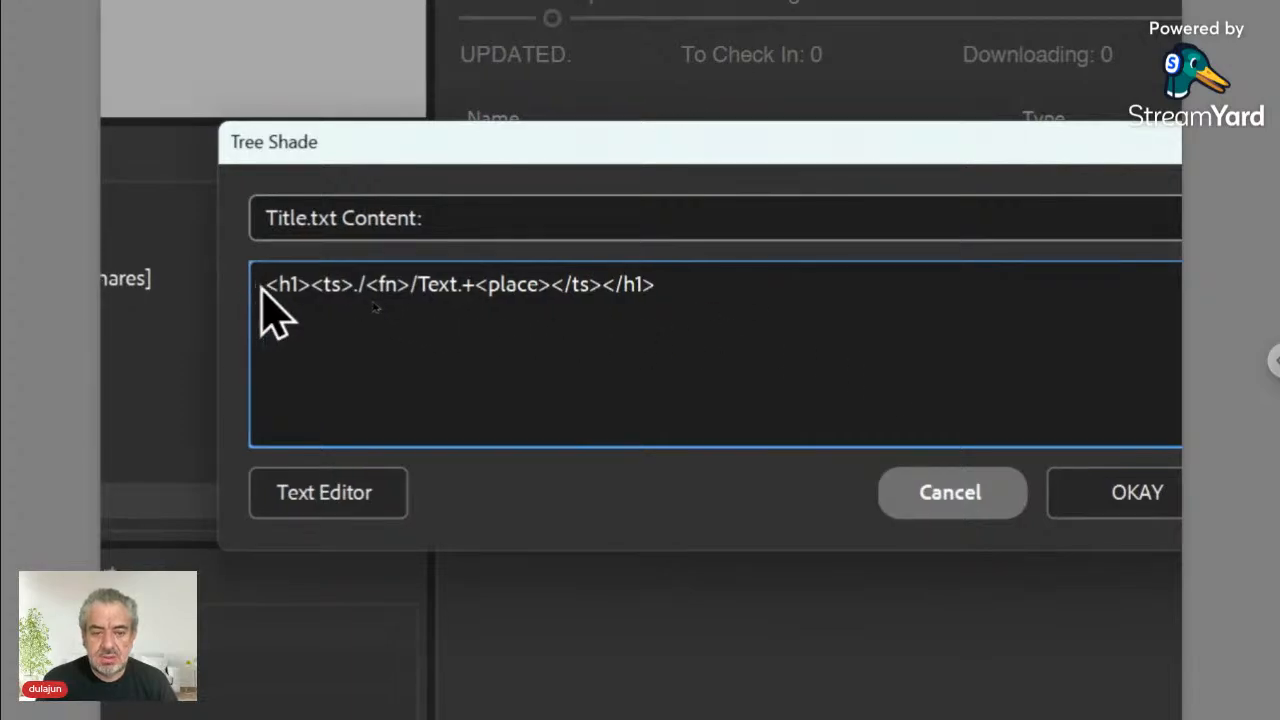
drag(266, 280, 674, 303)
key(ctrl+c)
key(BackSpace)
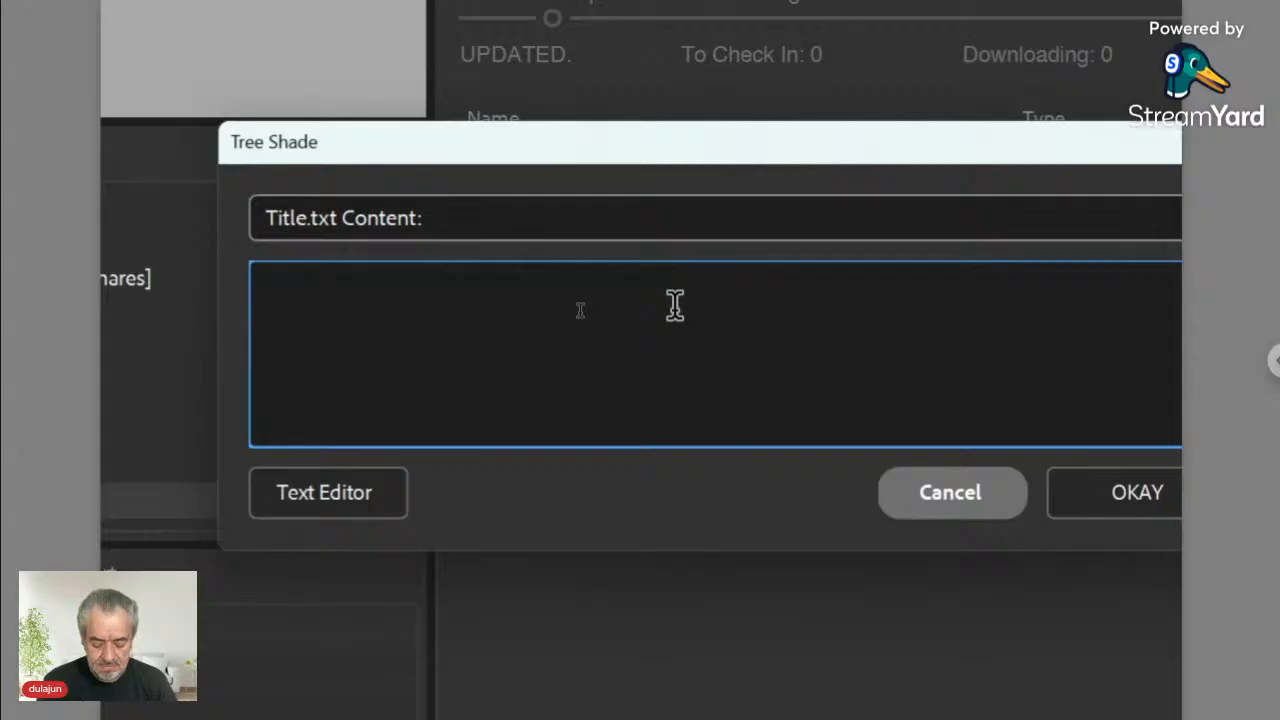
text(<div>)
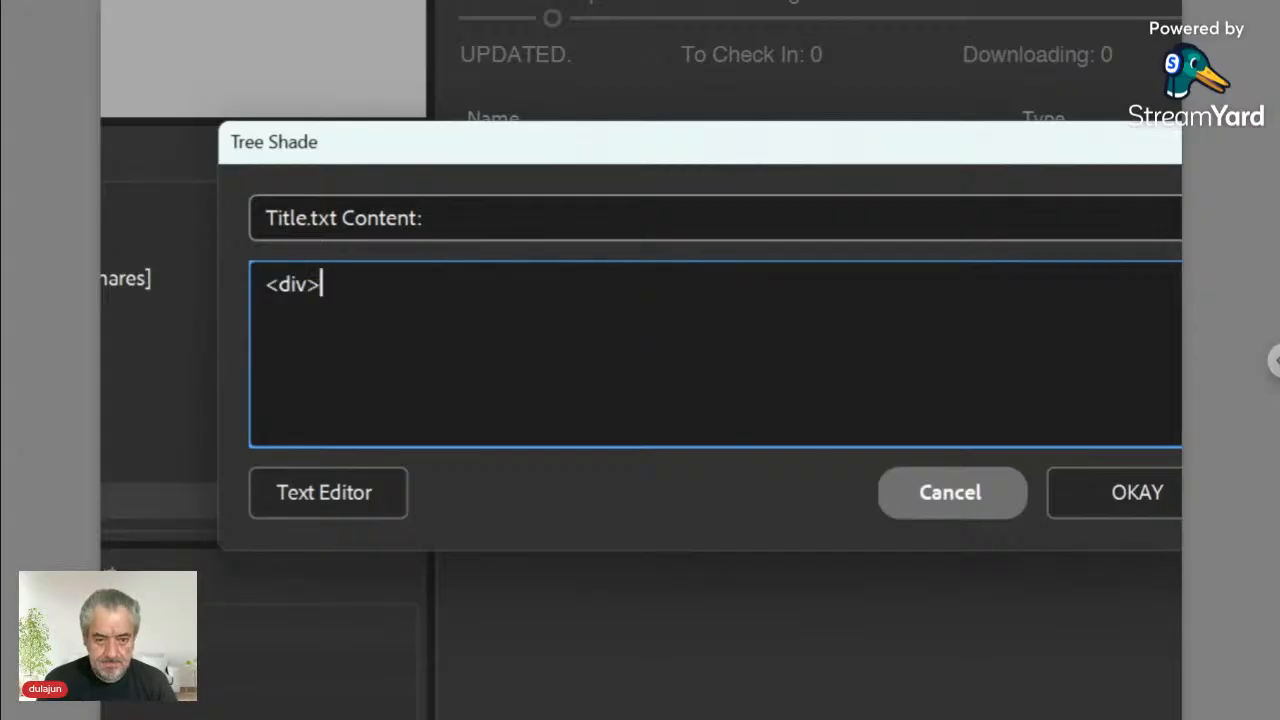
key(Return)
text(</div>)
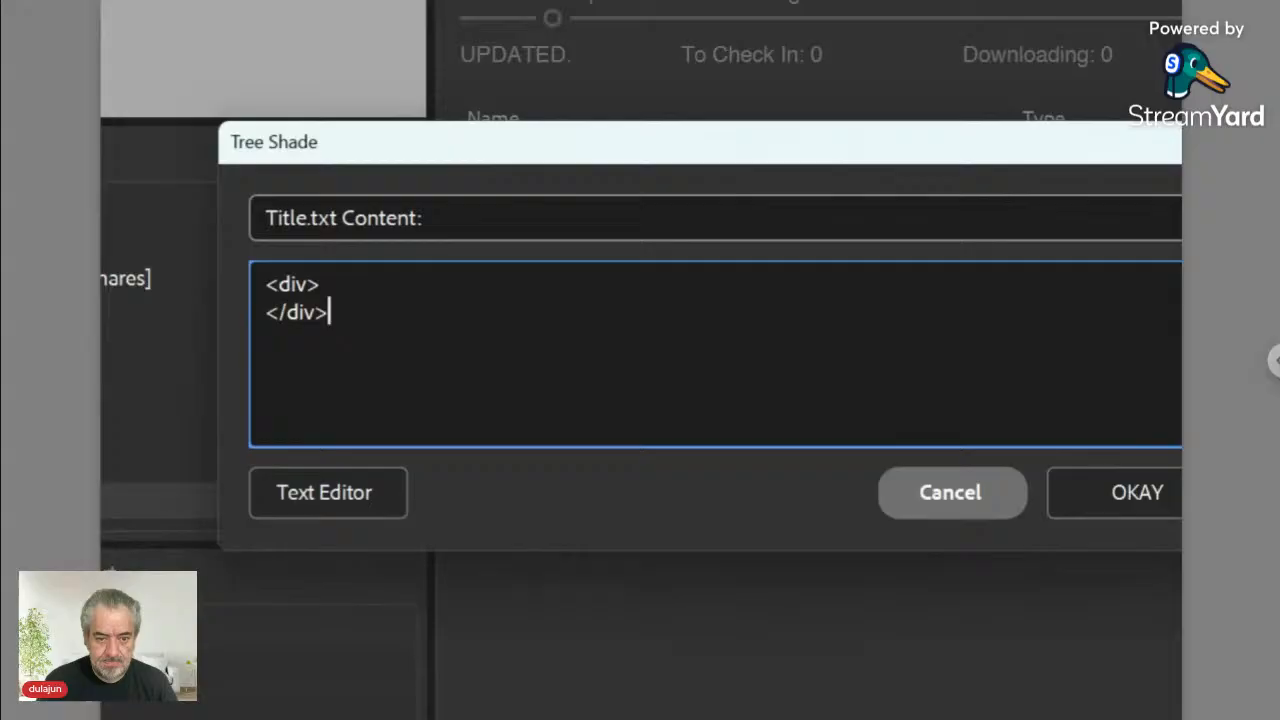
key(Up)
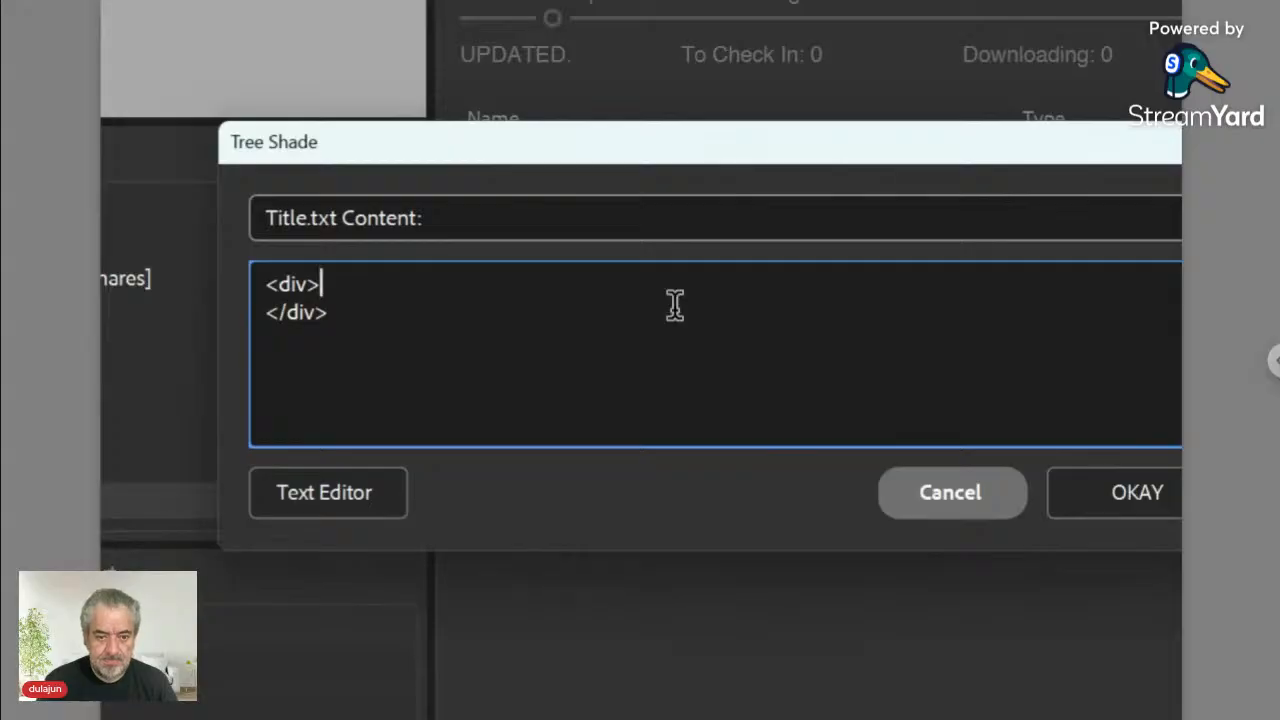
key(Return)
key(ctrl+v)
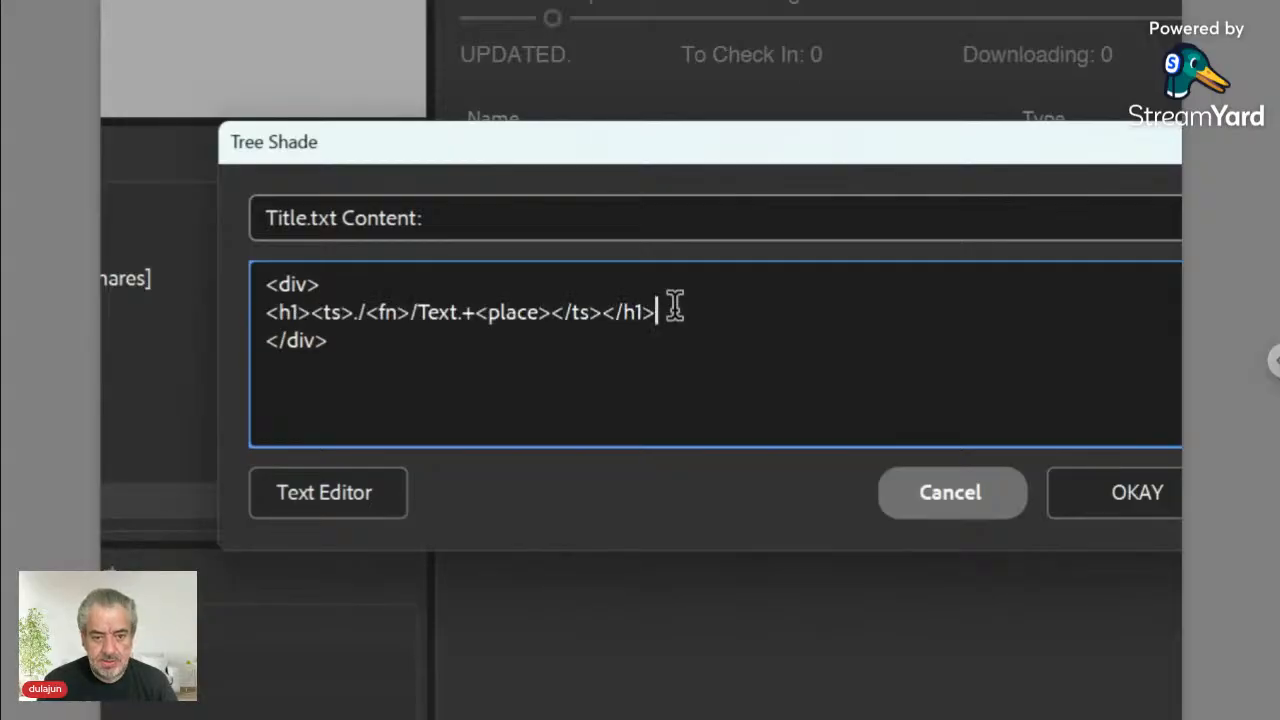
click(1067, 495)
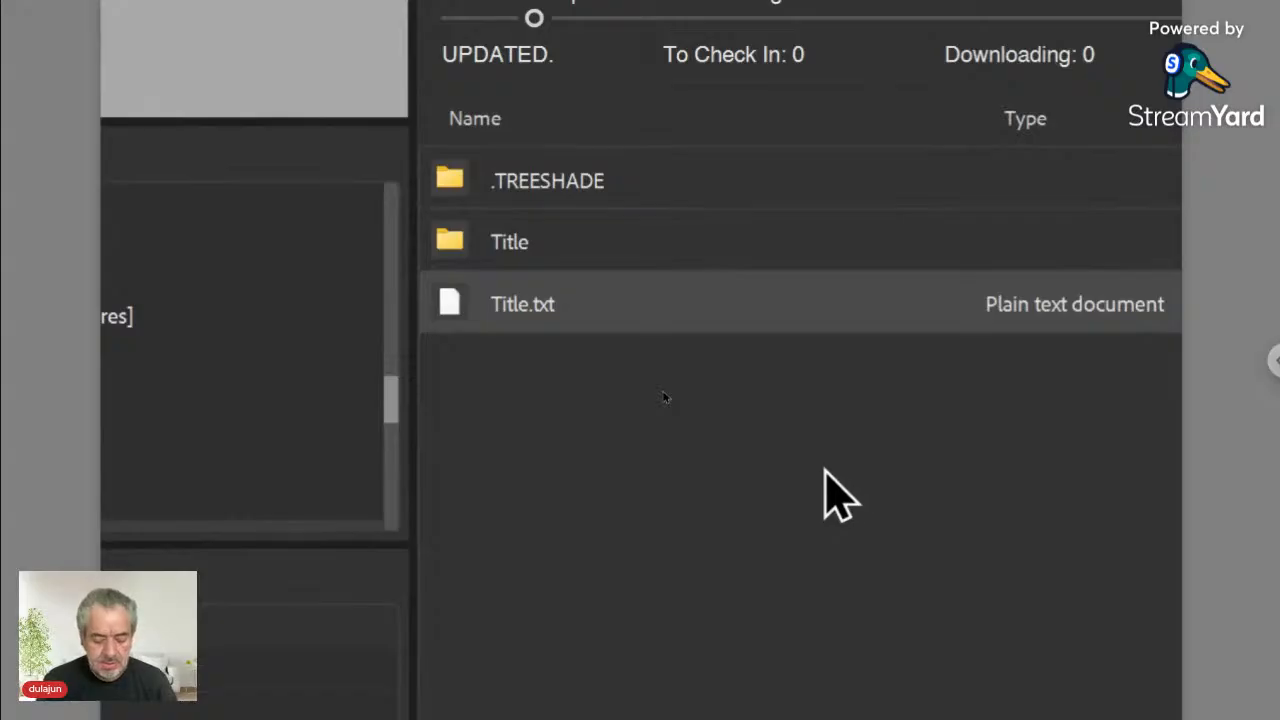
- Create a new Plain text file named Paragraph in the Items folder with Tree Shade
click(690, 415)
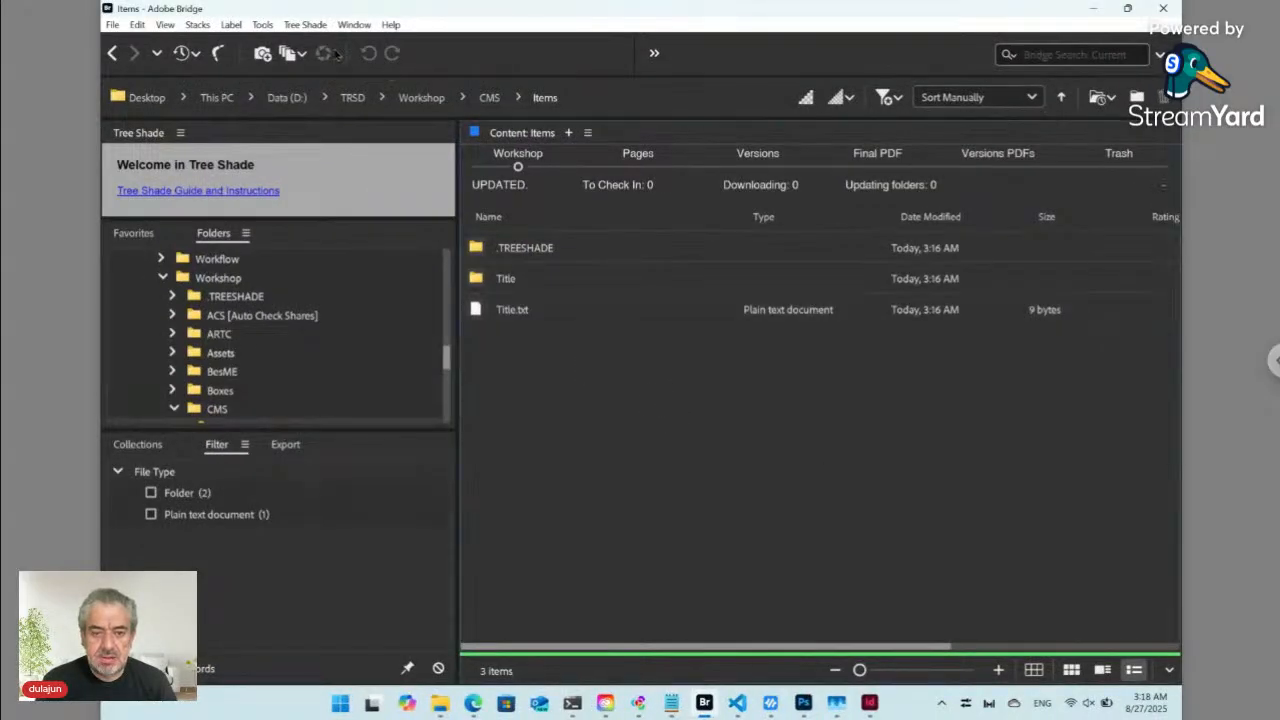
click(305, 24)
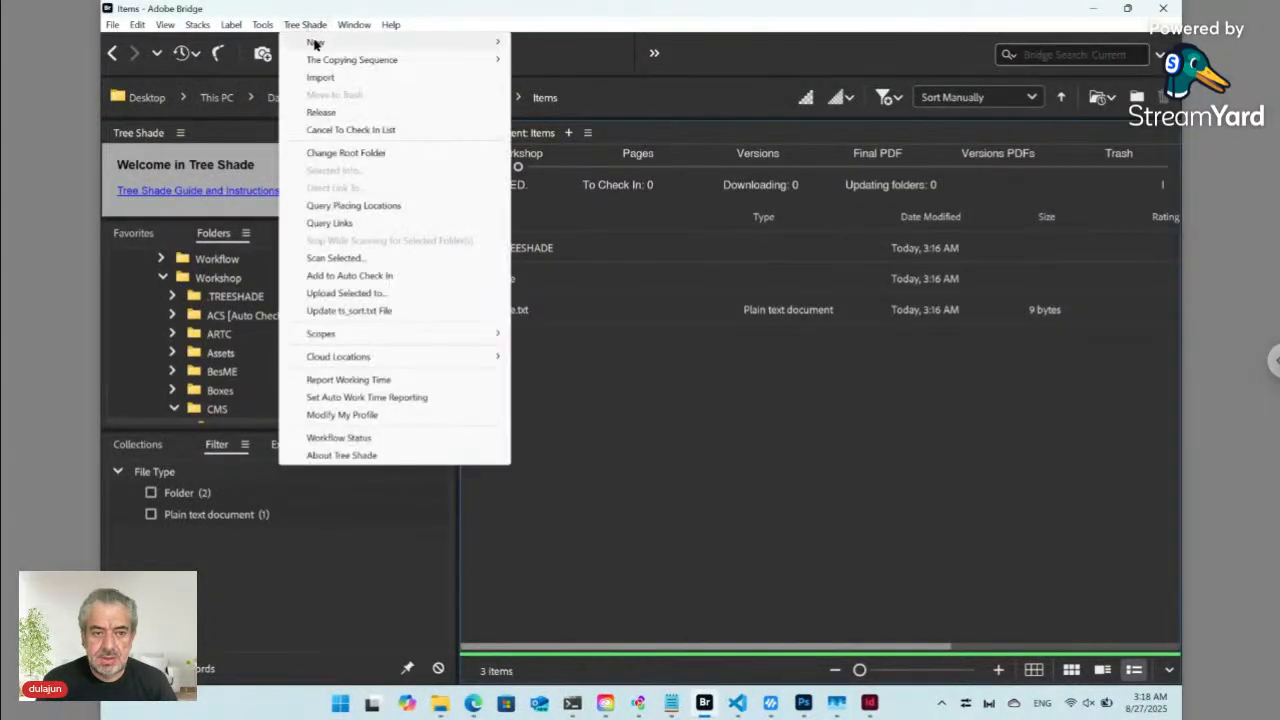
mouse_move(315, 43)
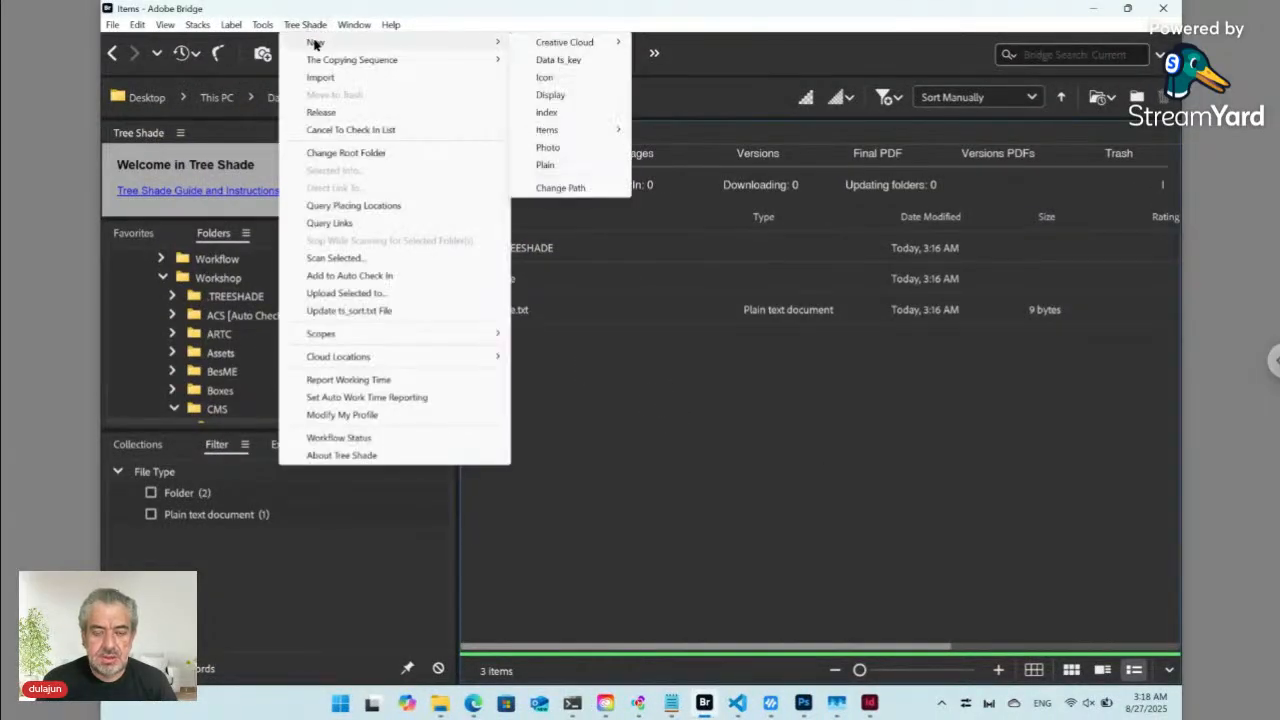
click(545, 165)
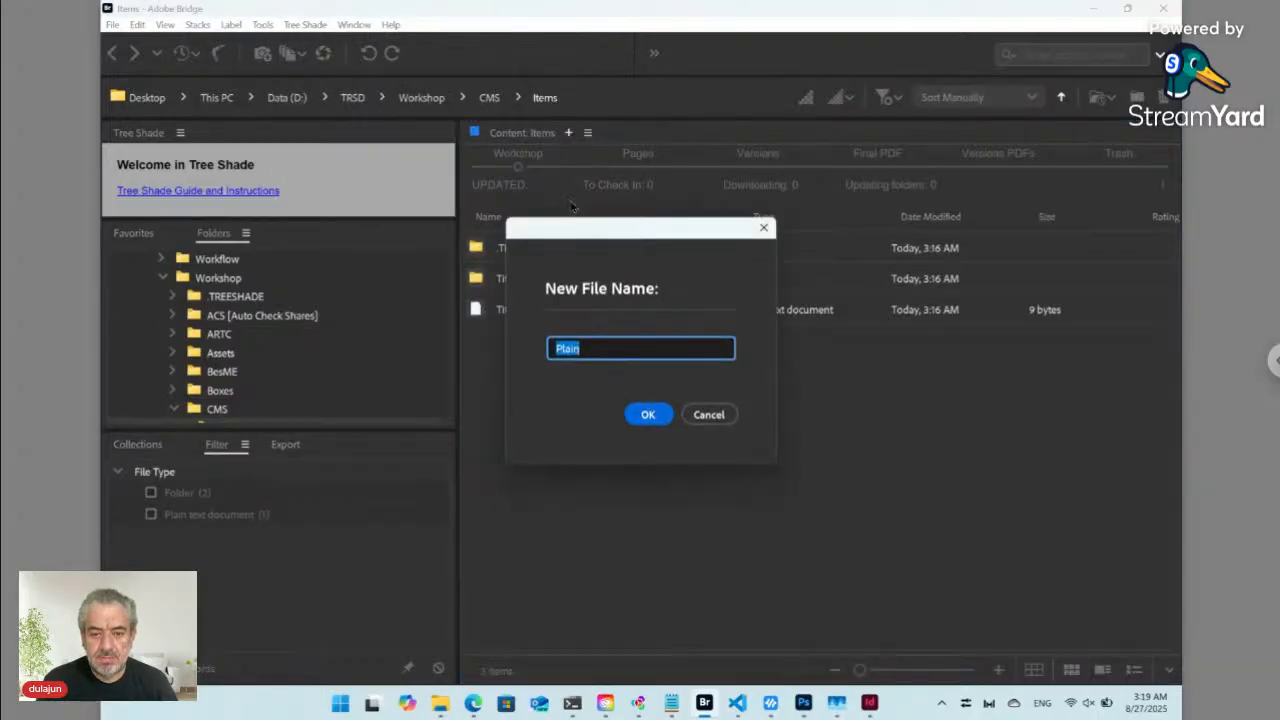
drag(581, 232, 747, 302)
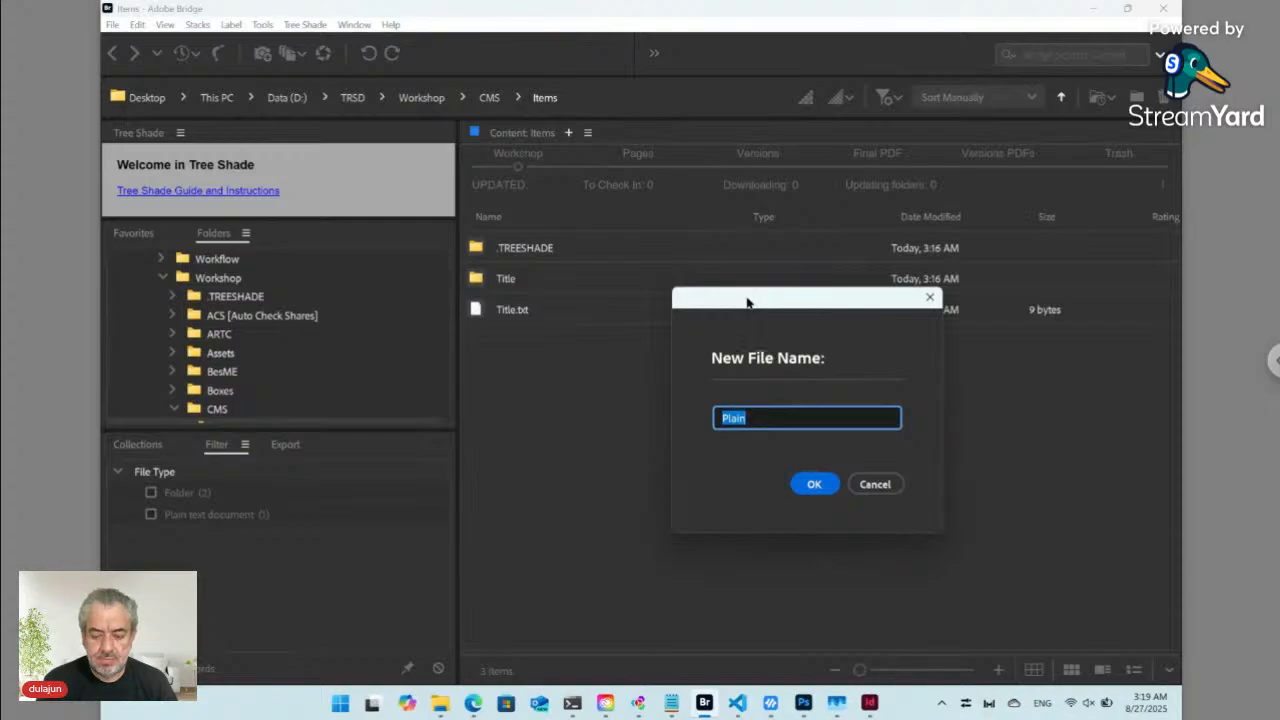
text(P)
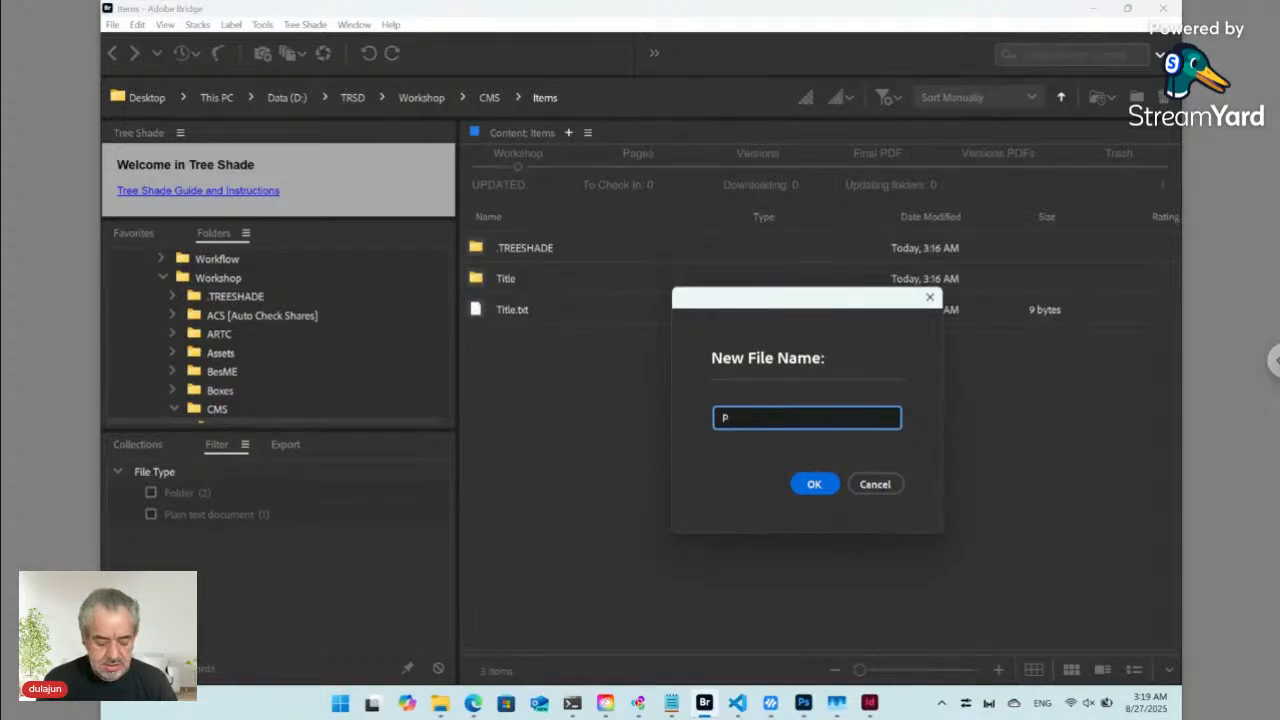
text(aragraph)
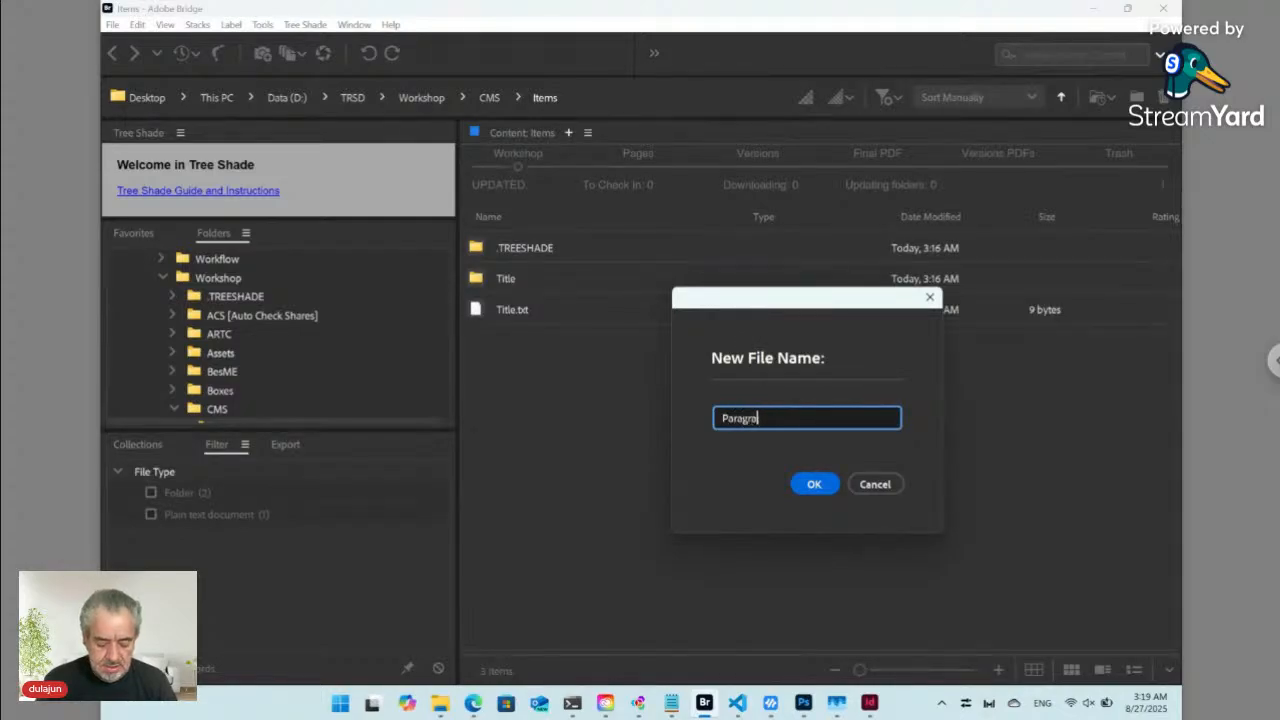
click(812, 482)
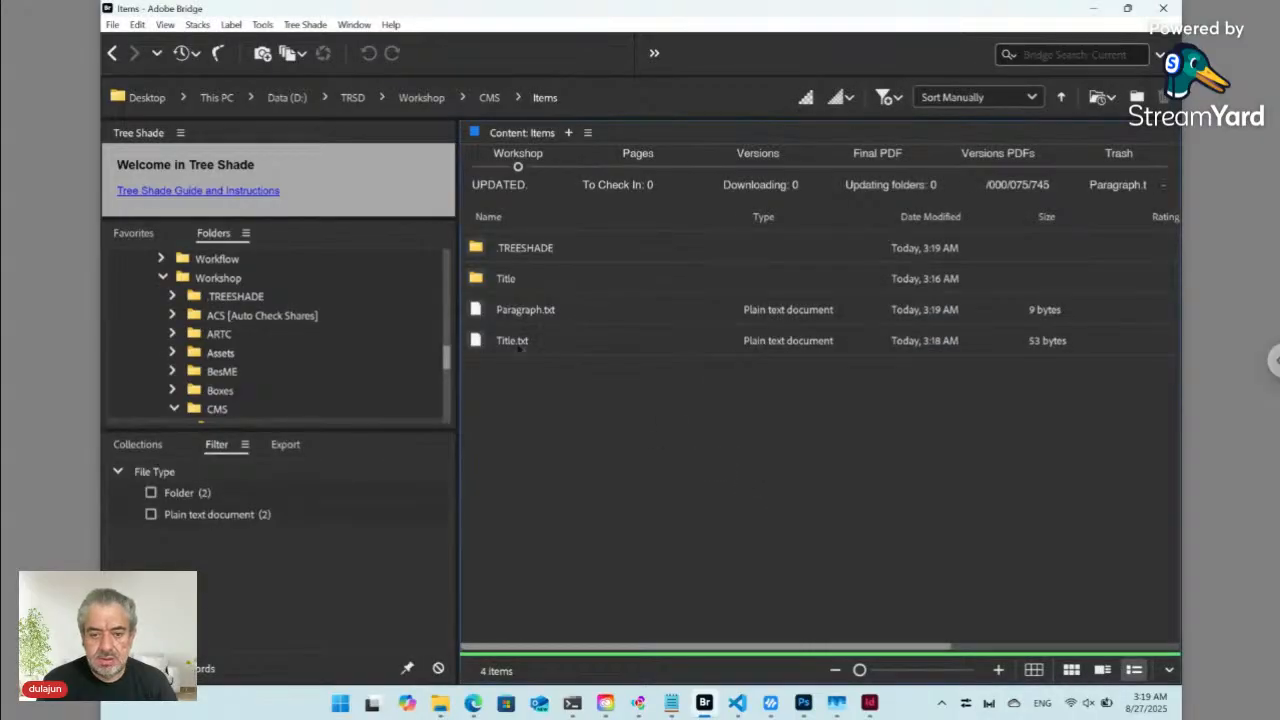
- Open the paired folder of Paragraph.txt and create a new Plain text file named Text in it
click(520, 316)
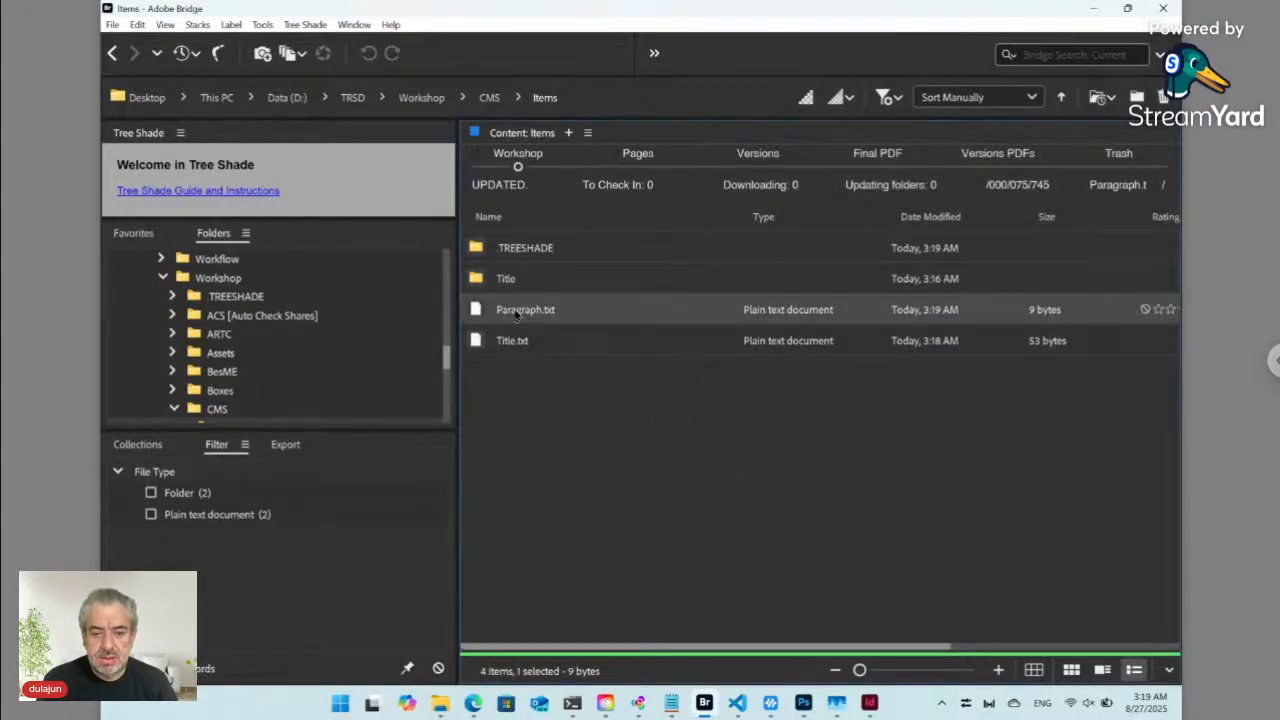
right_click(516, 315)
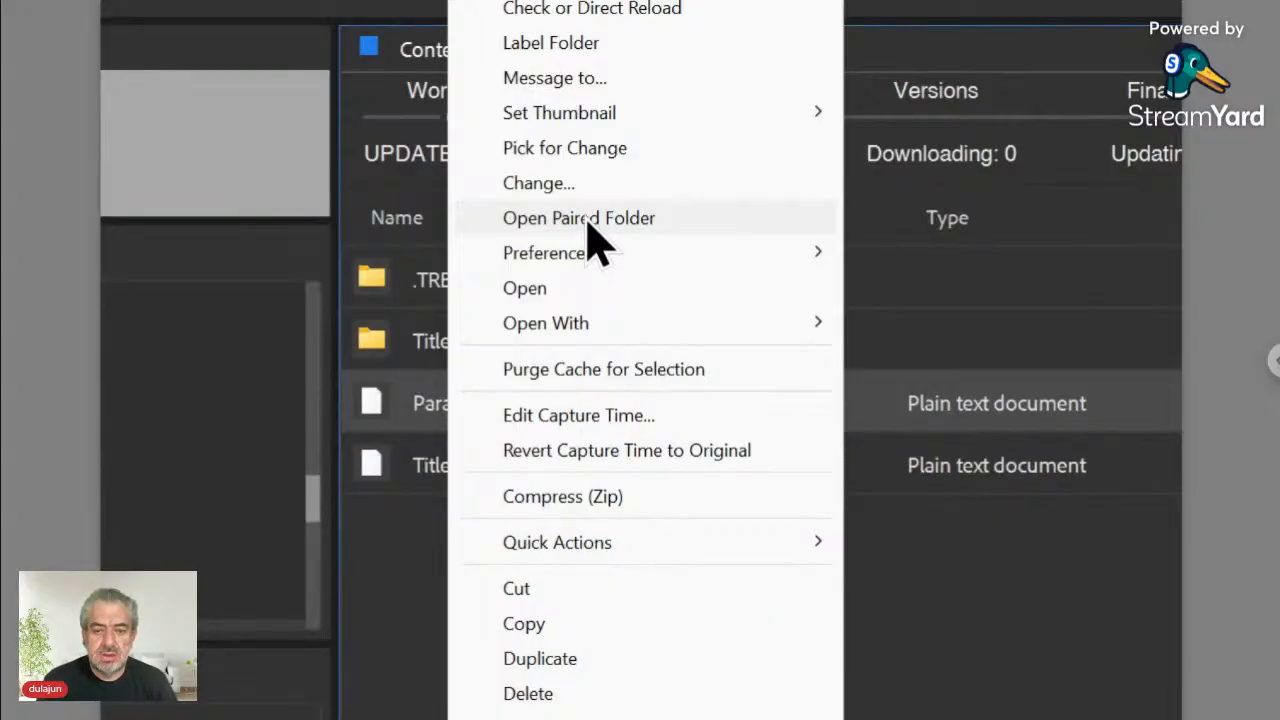
click(588, 222)
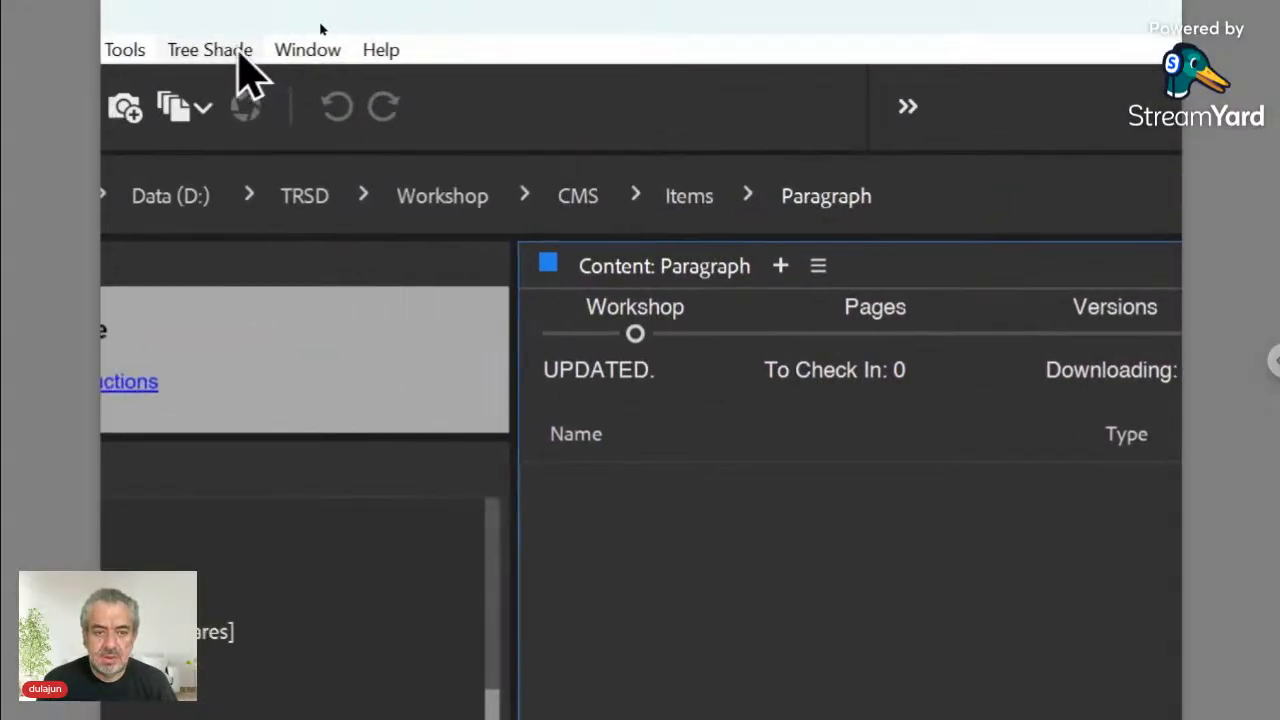
click(238, 55)
mouse_move(246, 86)
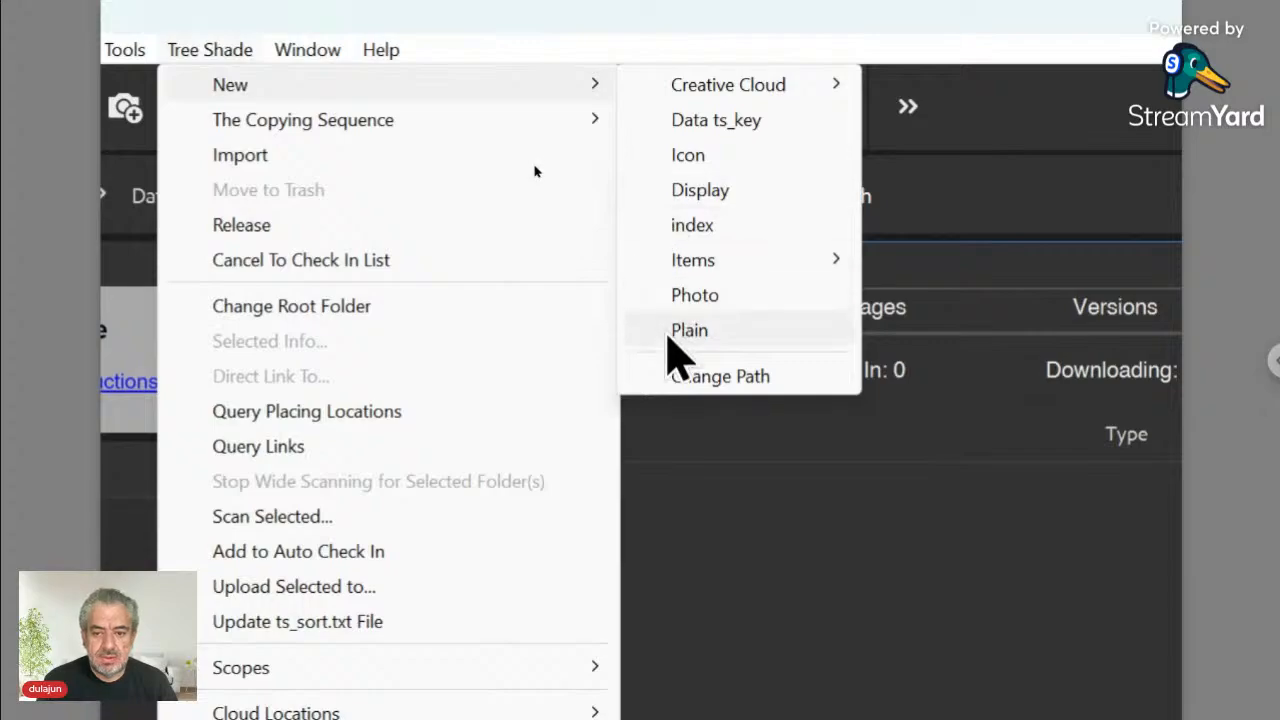
click(686, 336)
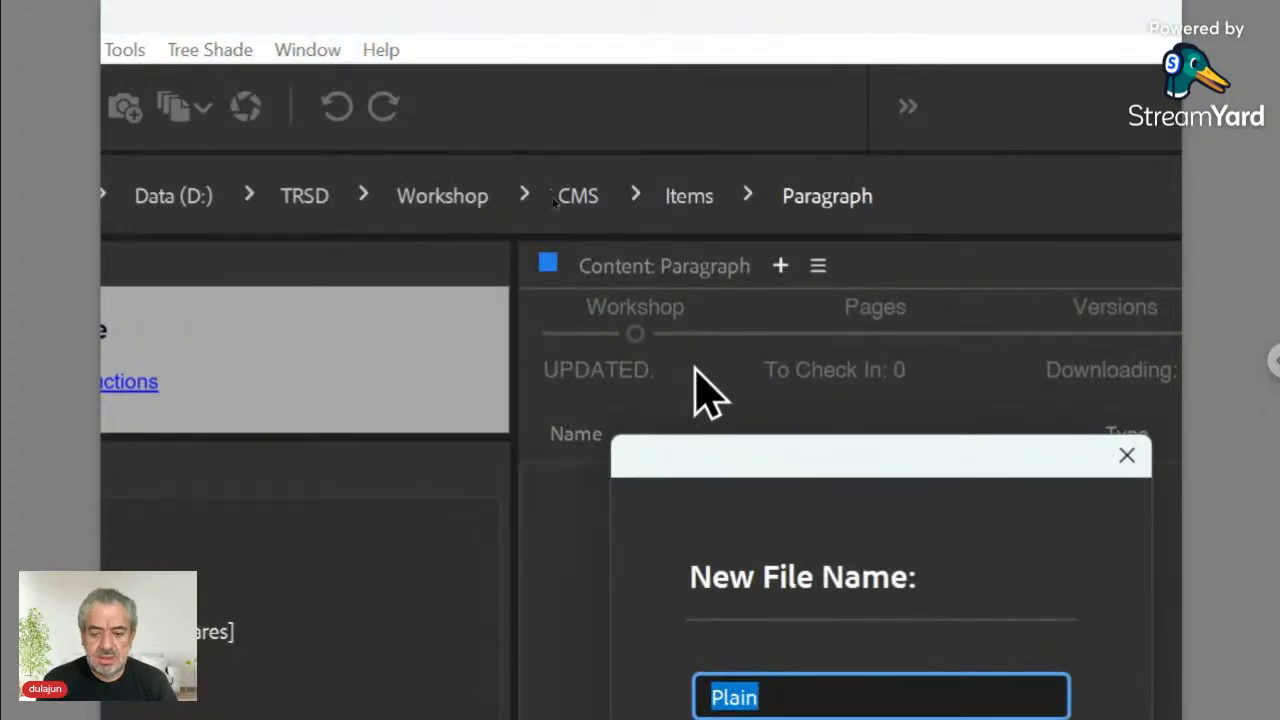
drag(723, 457, 607, 282)
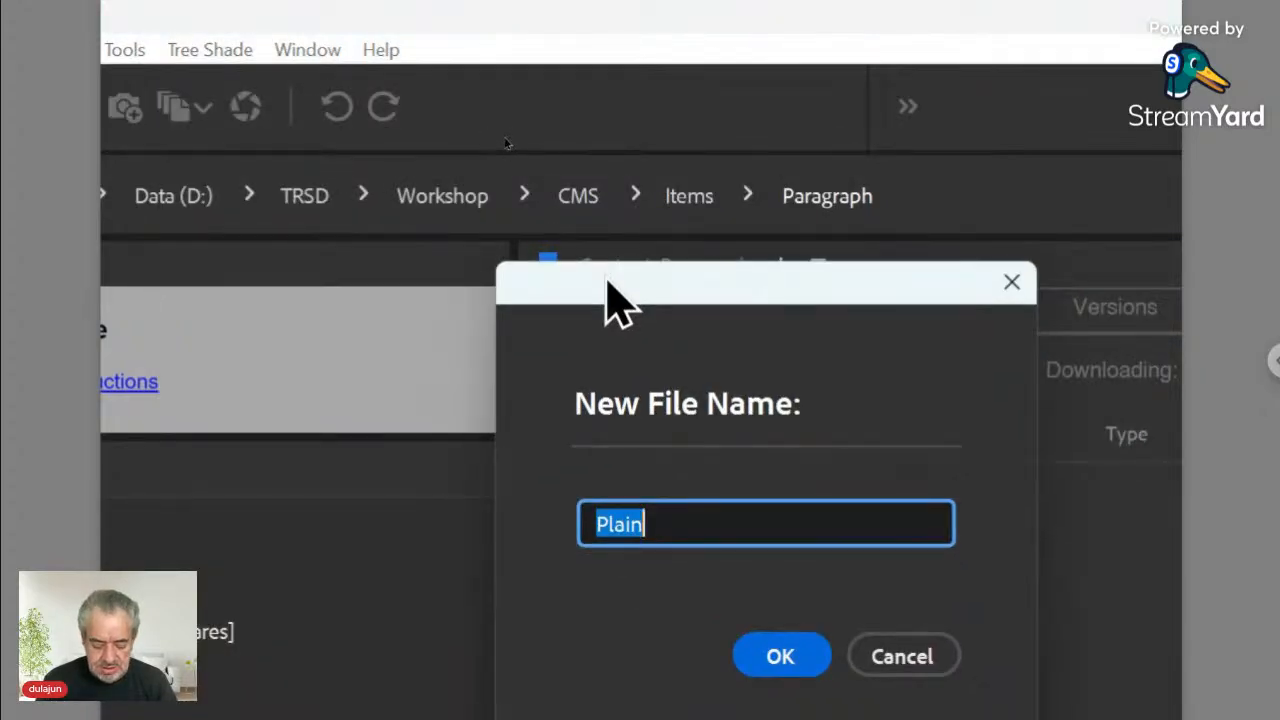
text(Text)
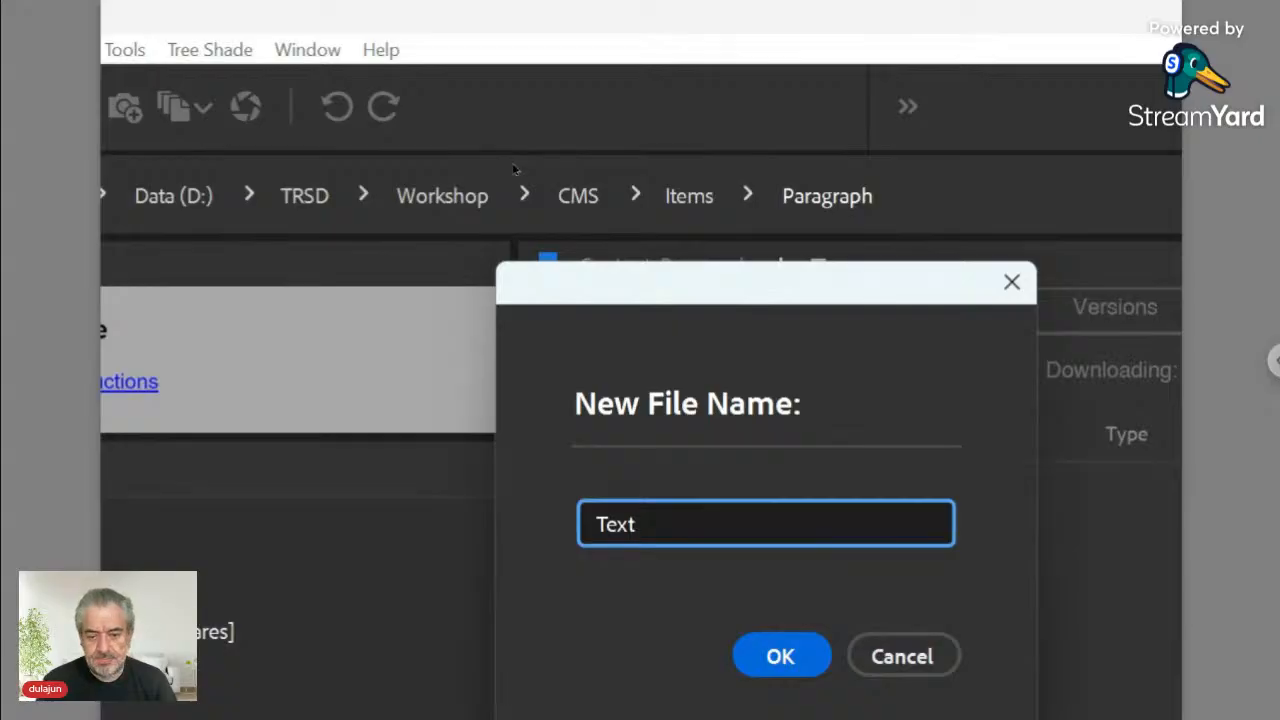
click(778, 656)
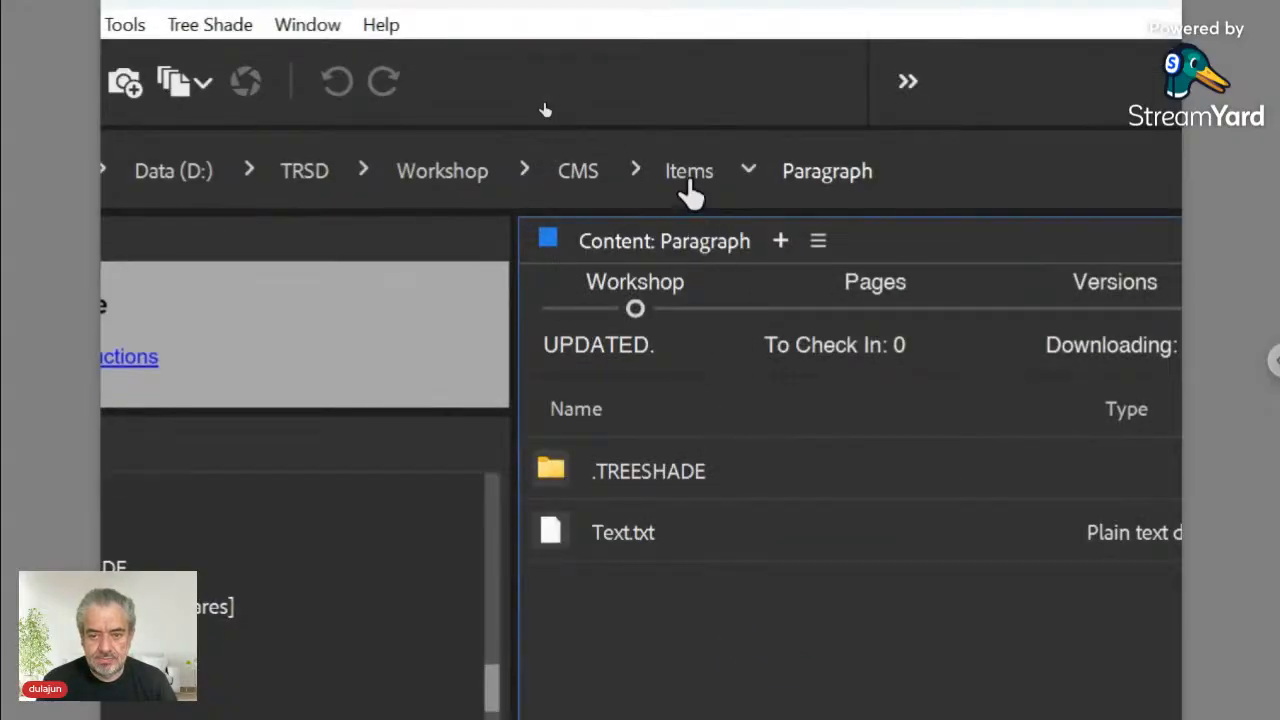
- Replace the placeholder content of Text.txt with "This is a paragraph." and save it
double_click(678, 535)
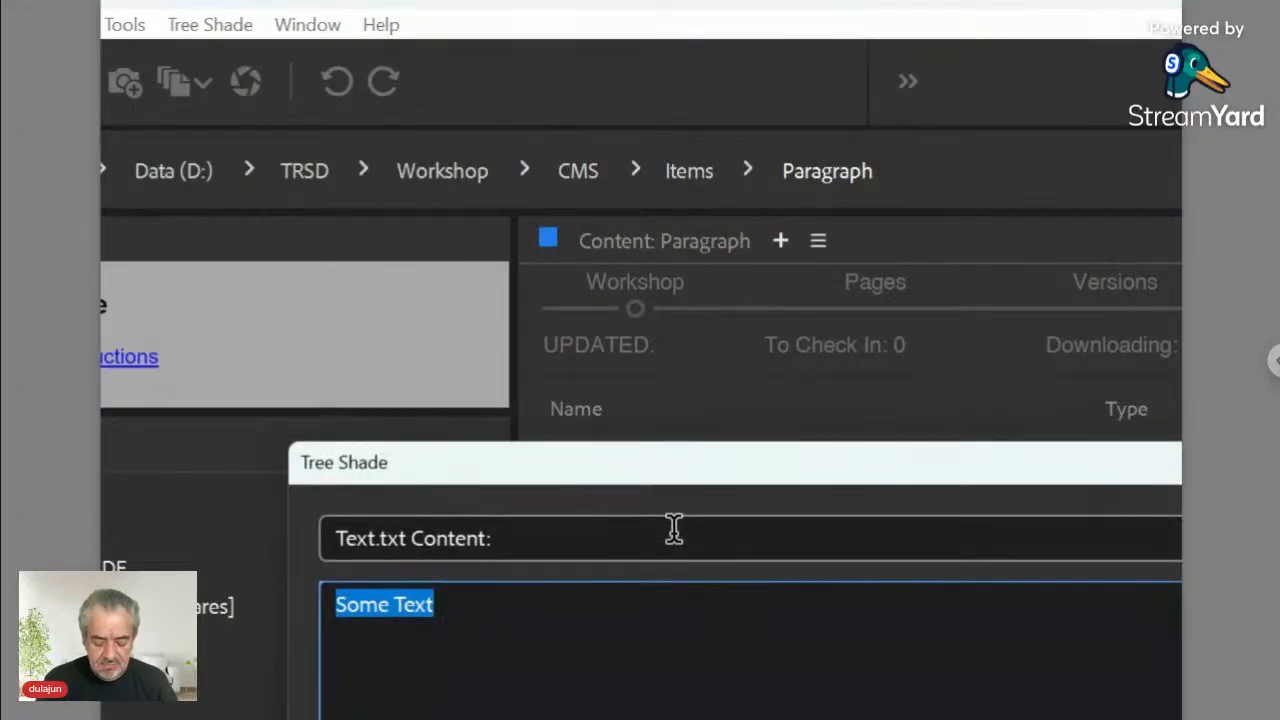
text(This )
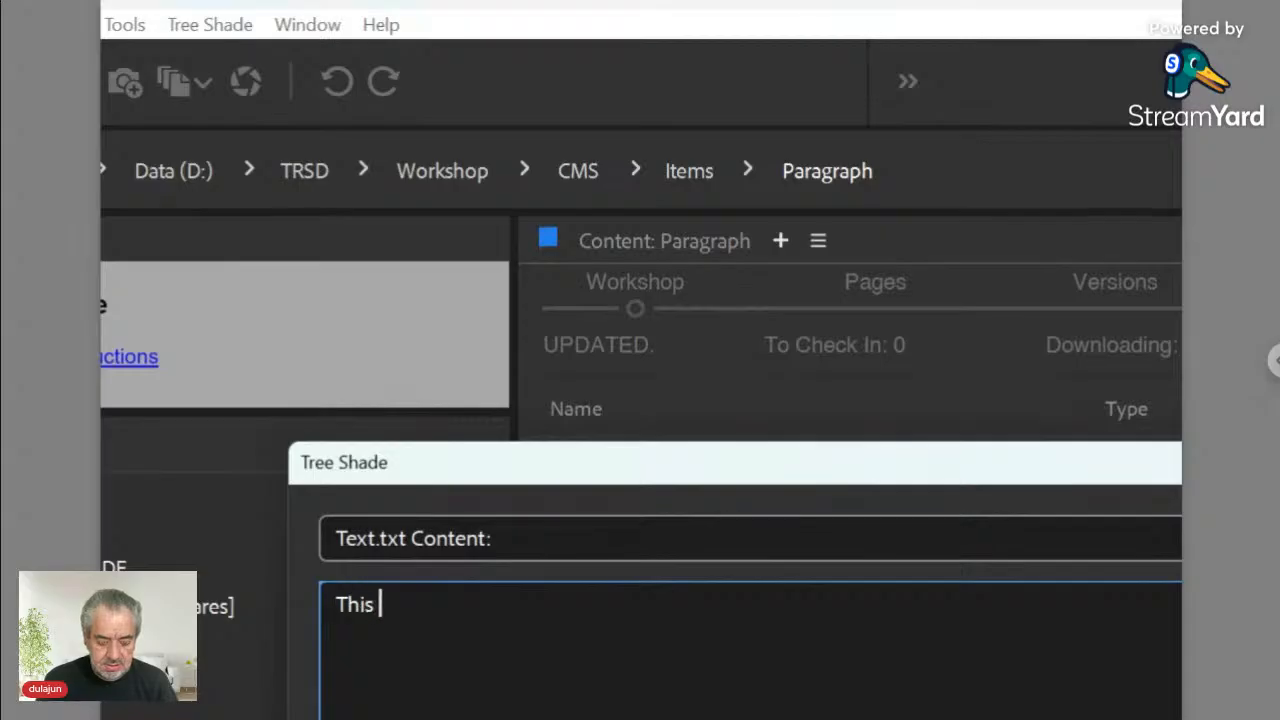
text(is a)
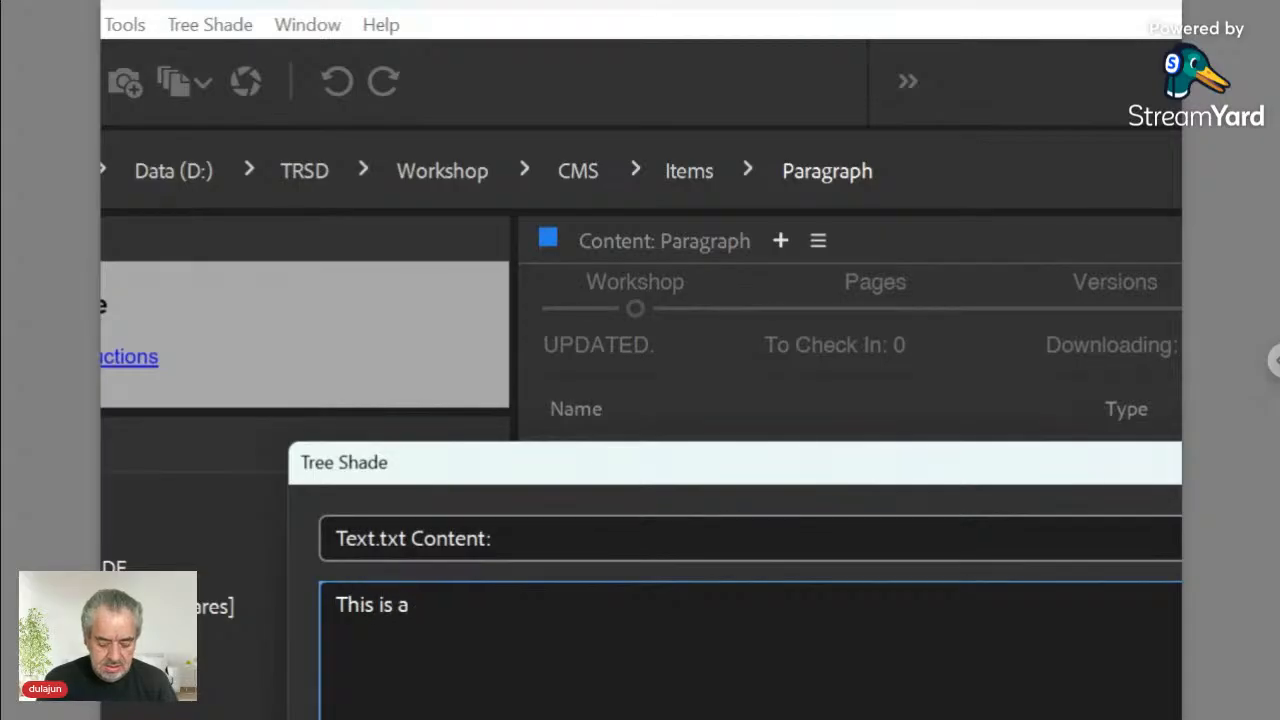
text( paragrapjh)
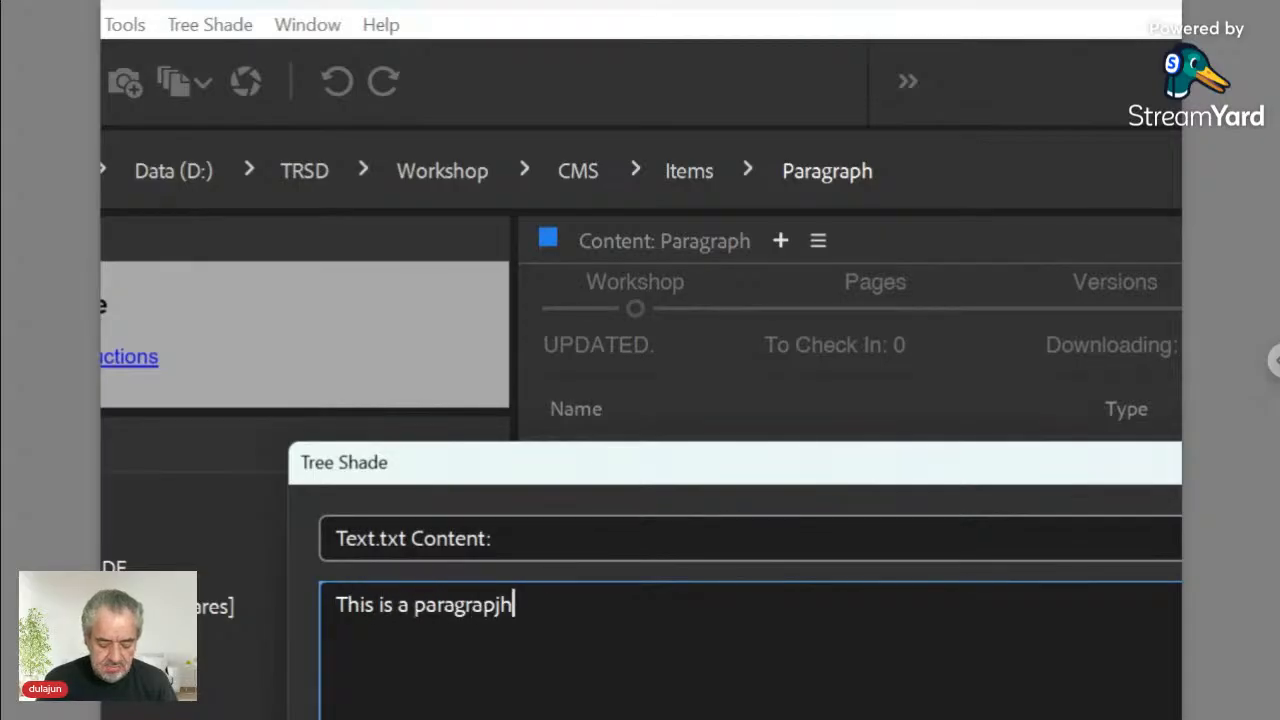
key(BackSpace)
key(BackSpace)
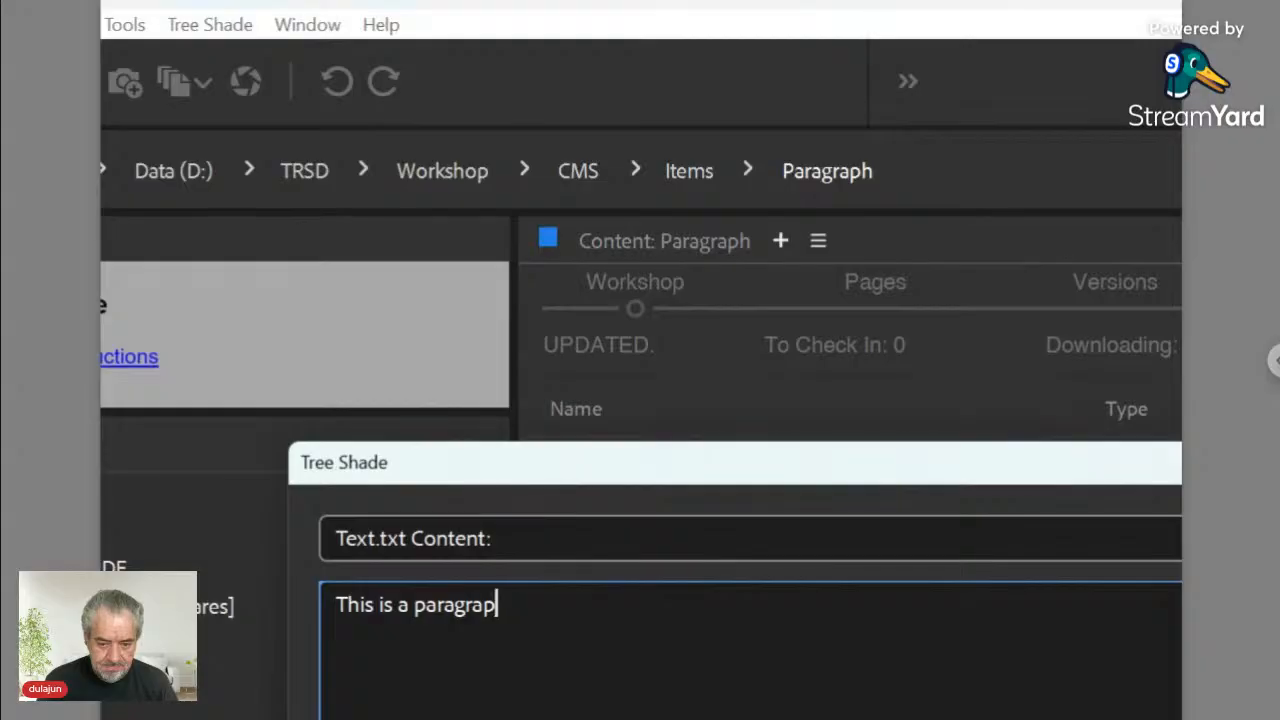
text(h.)
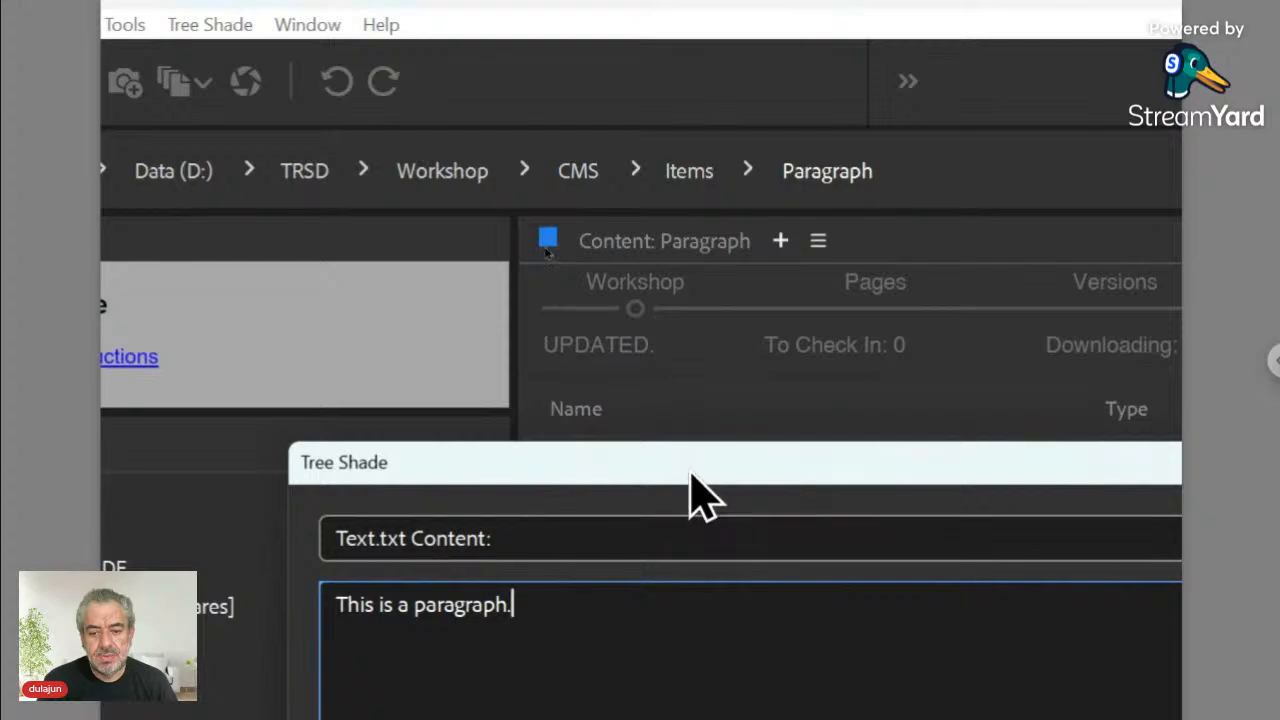
drag(690, 485, 575, 243)
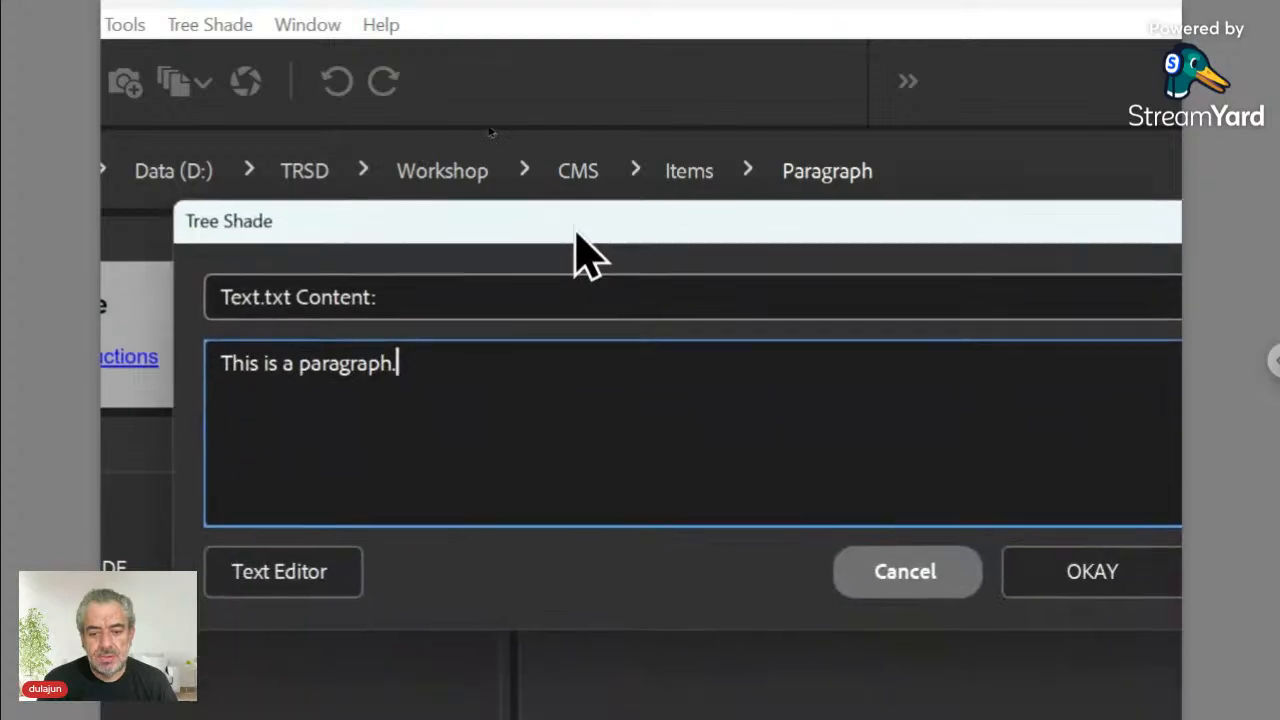
click(1015, 588)
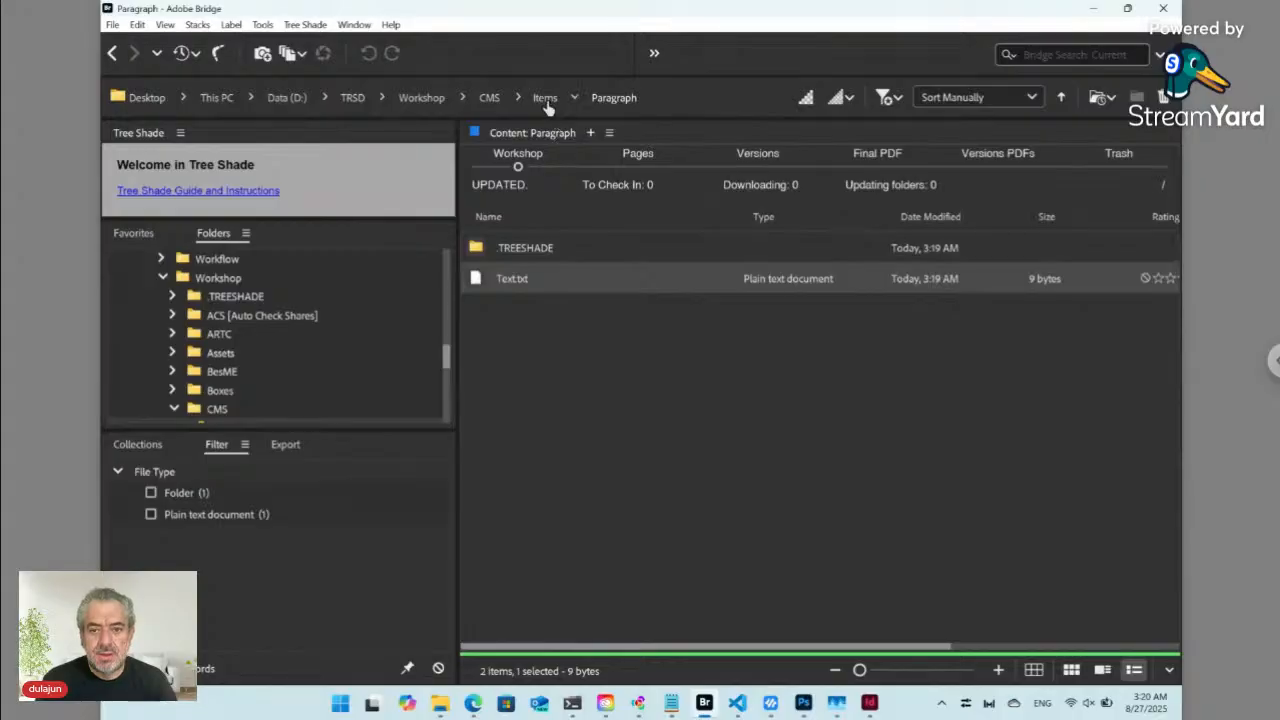
- Return to the Items folder and copy the entire template from the Title.txt content, leaving its paired folder unopened
click(546, 100)
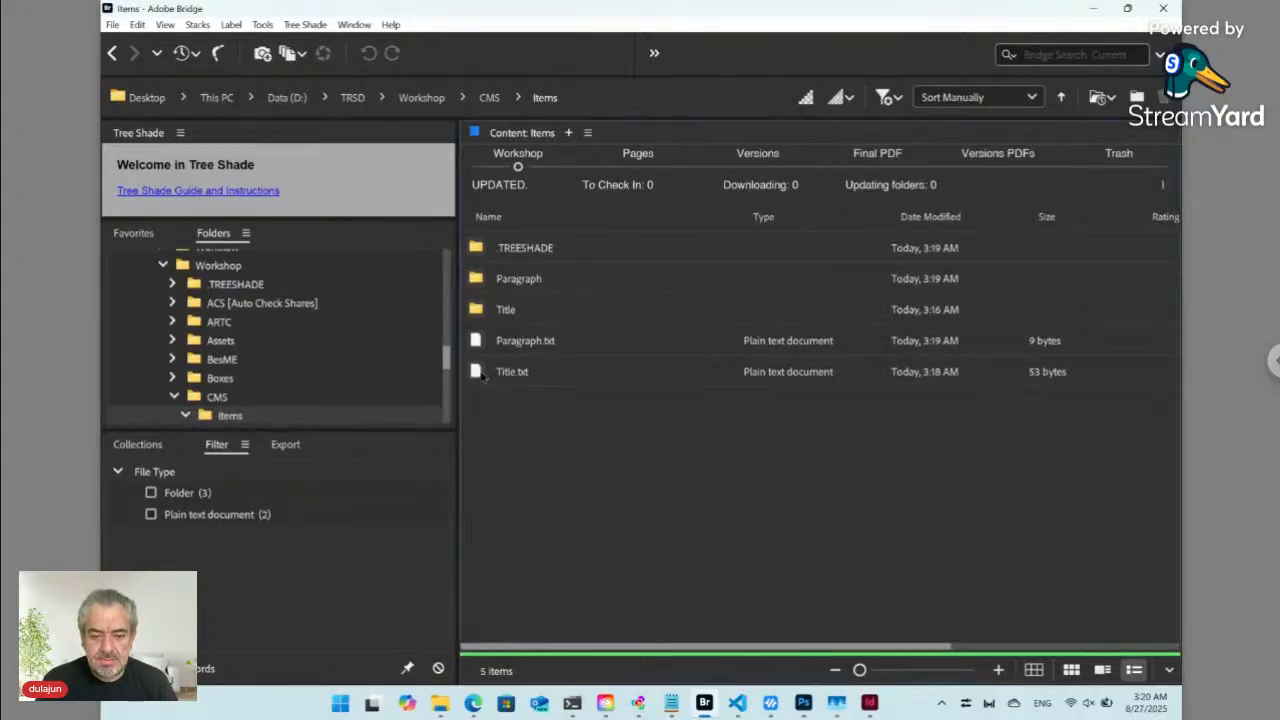
double_click(487, 374)
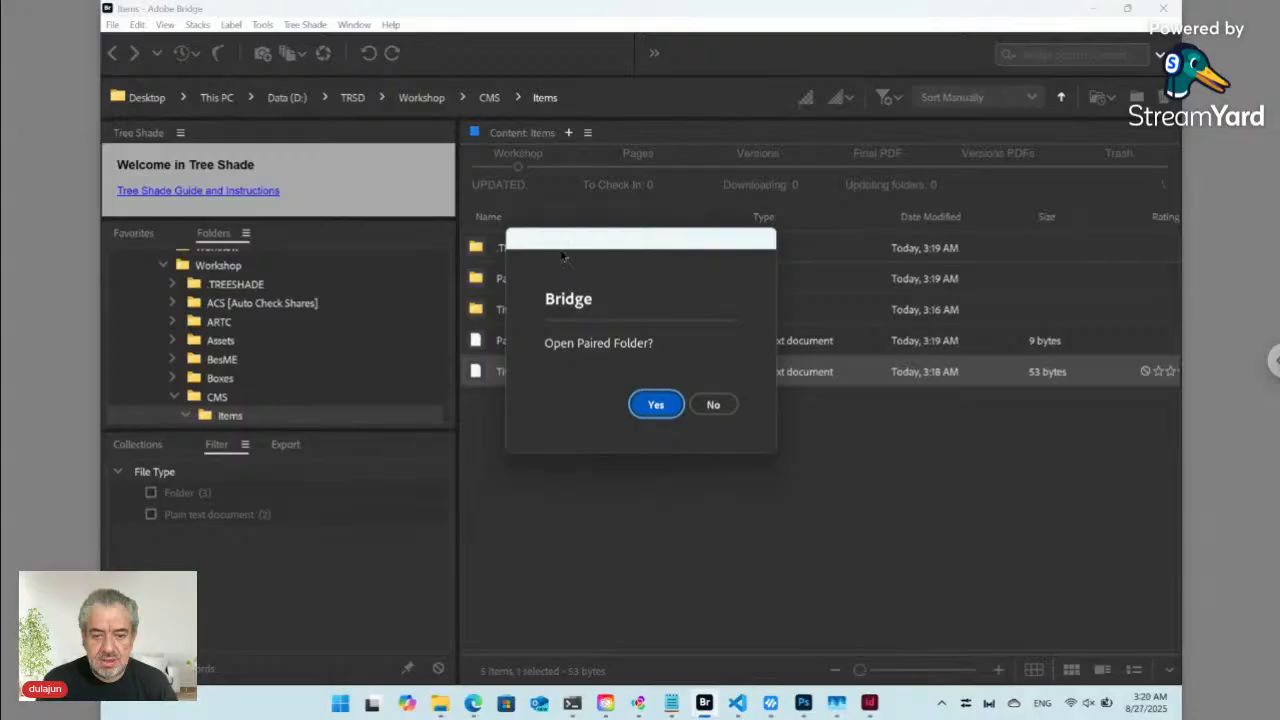
drag(577, 260, 646, 297)
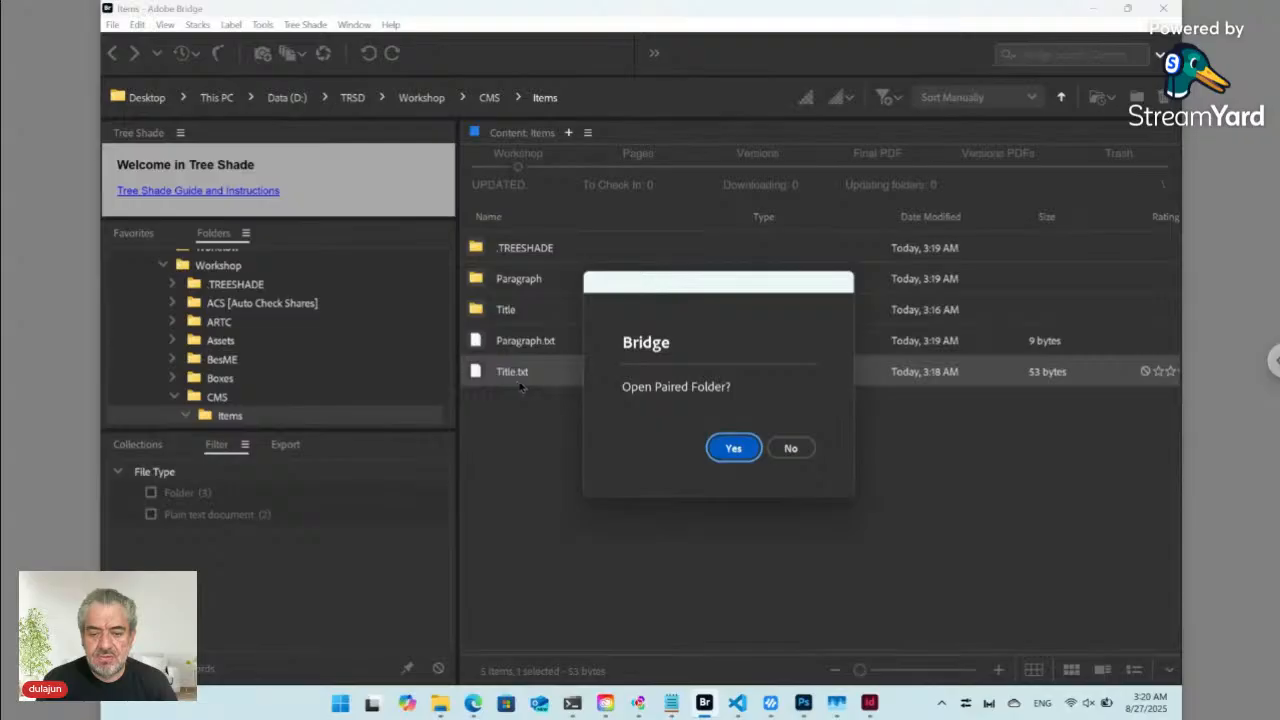
click(789, 448)
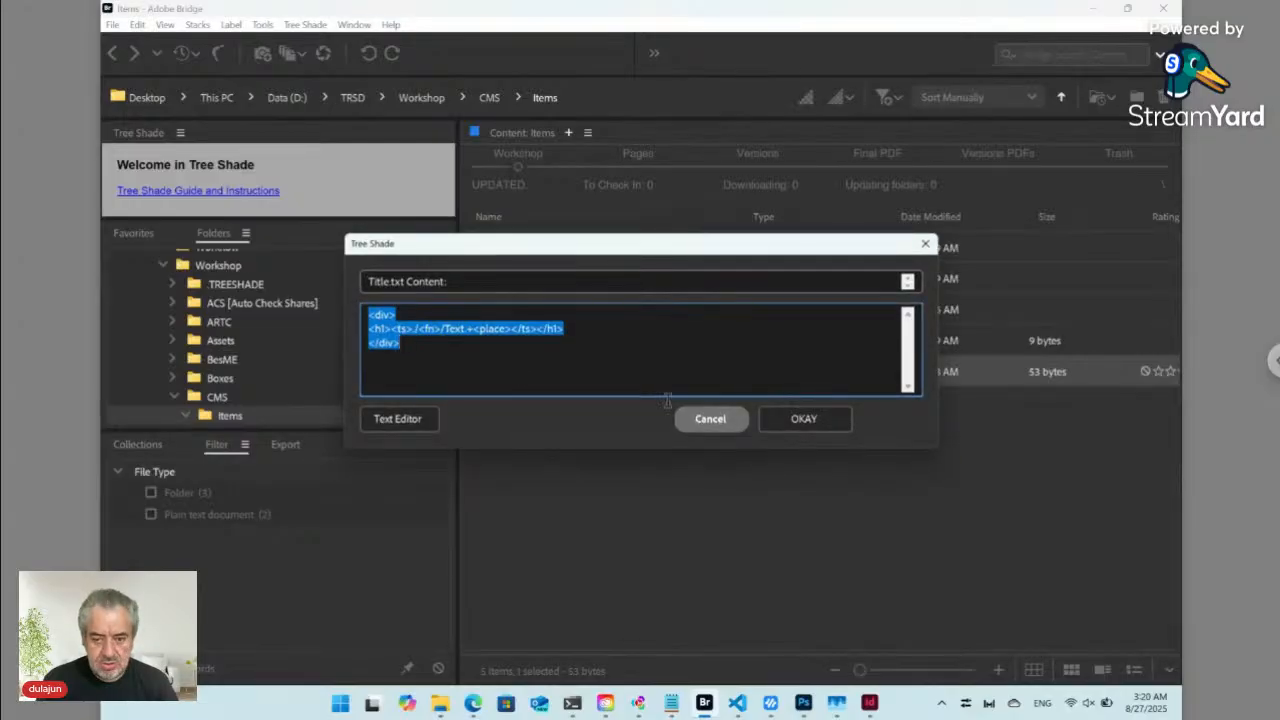
click(680, 418)
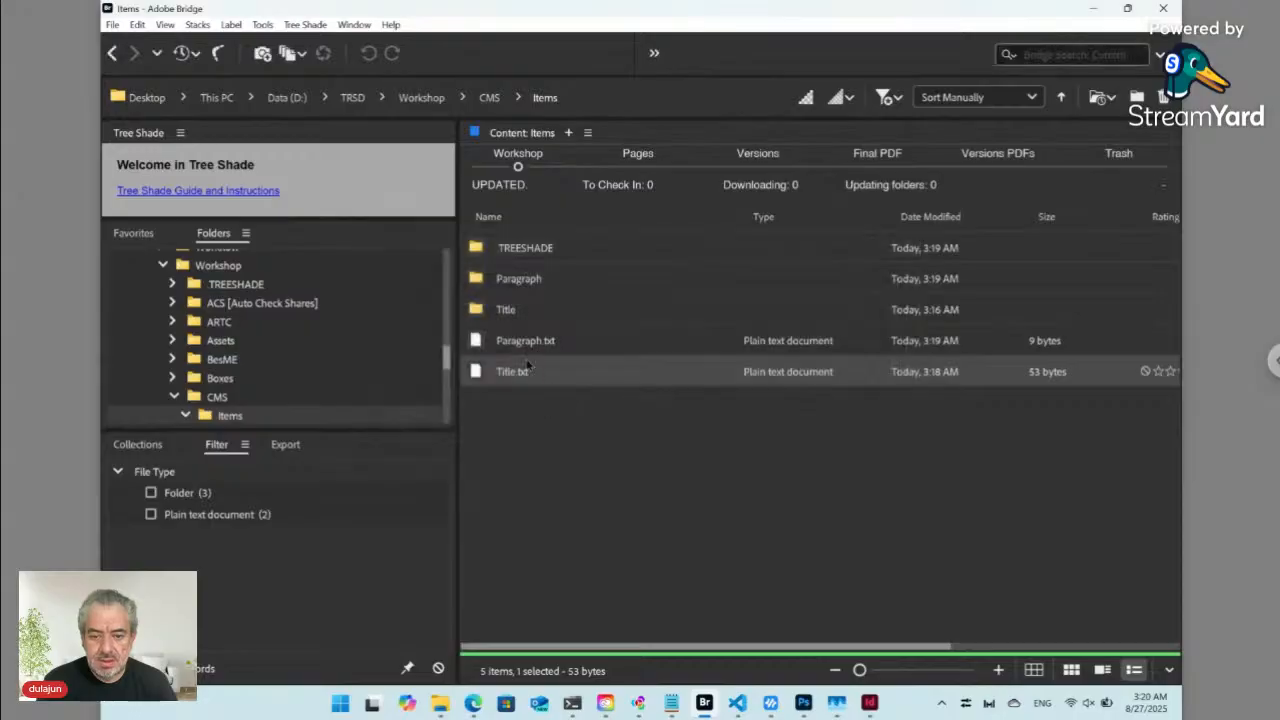
- Open the Paragraph.txt content instead of its paired folder and replace the placeholder with the copied Title.txt template
click(522, 342)
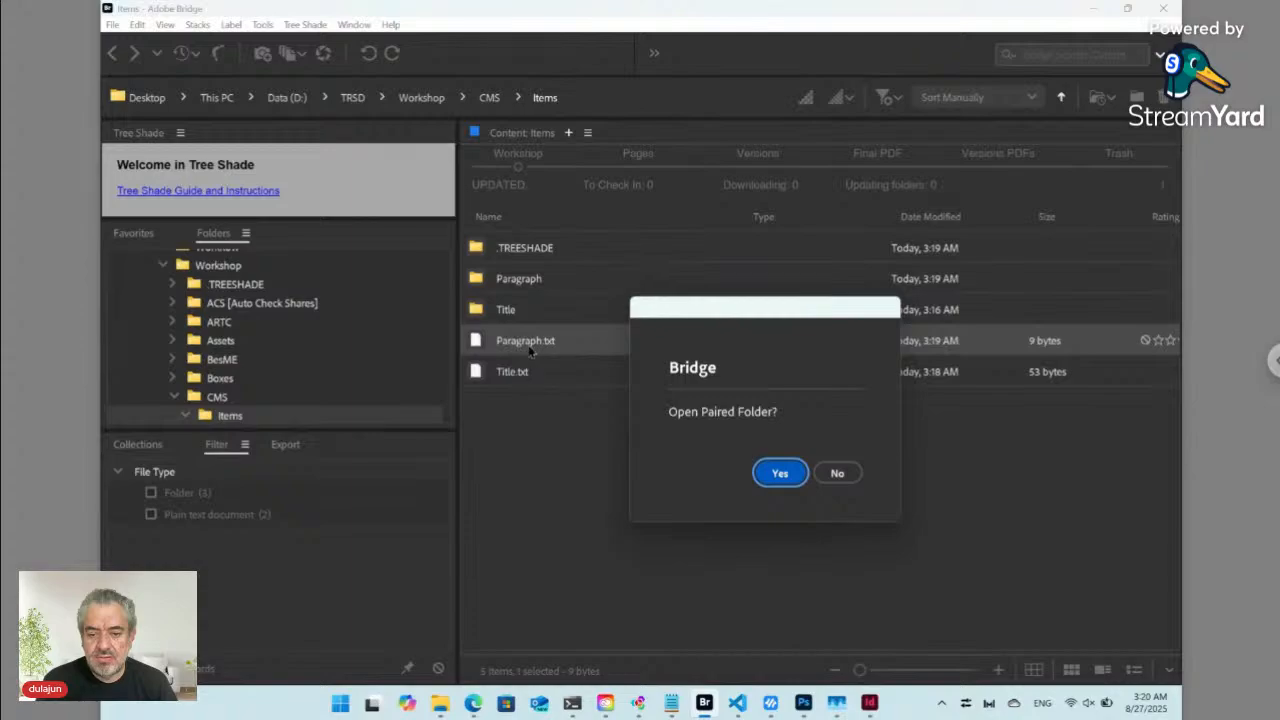
click(846, 474)
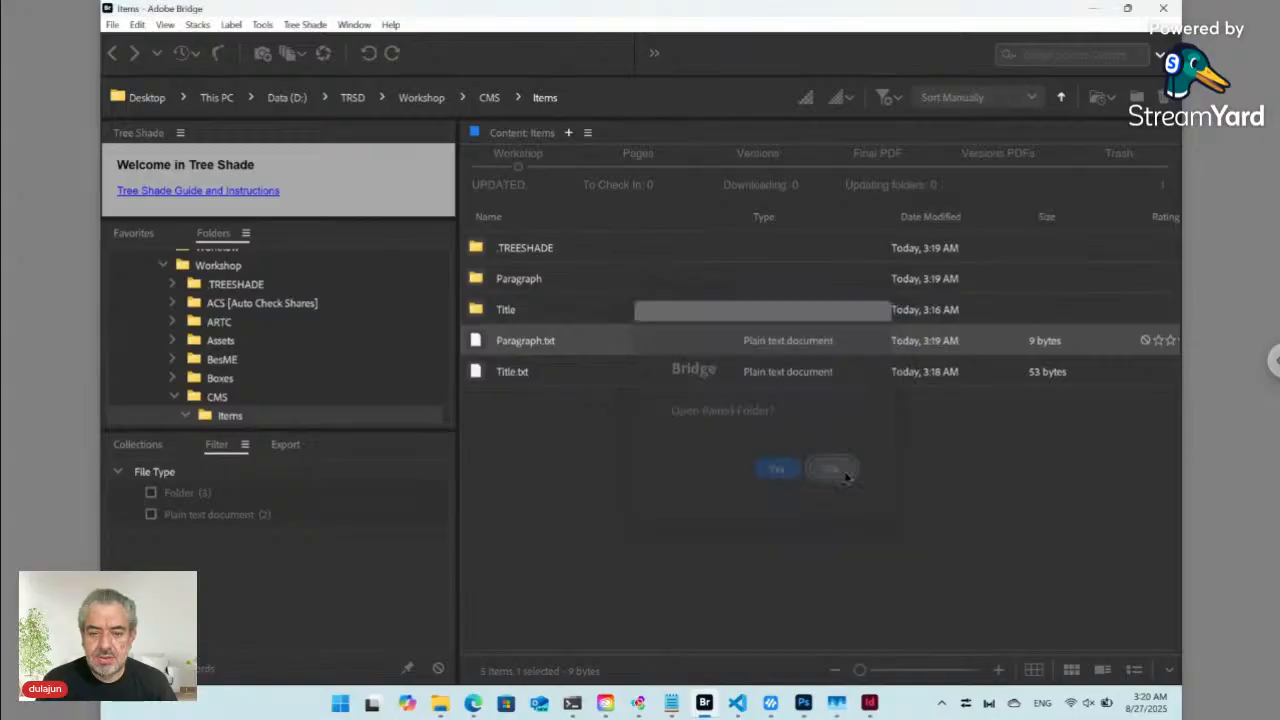
drag(442, 246, 515, 272)
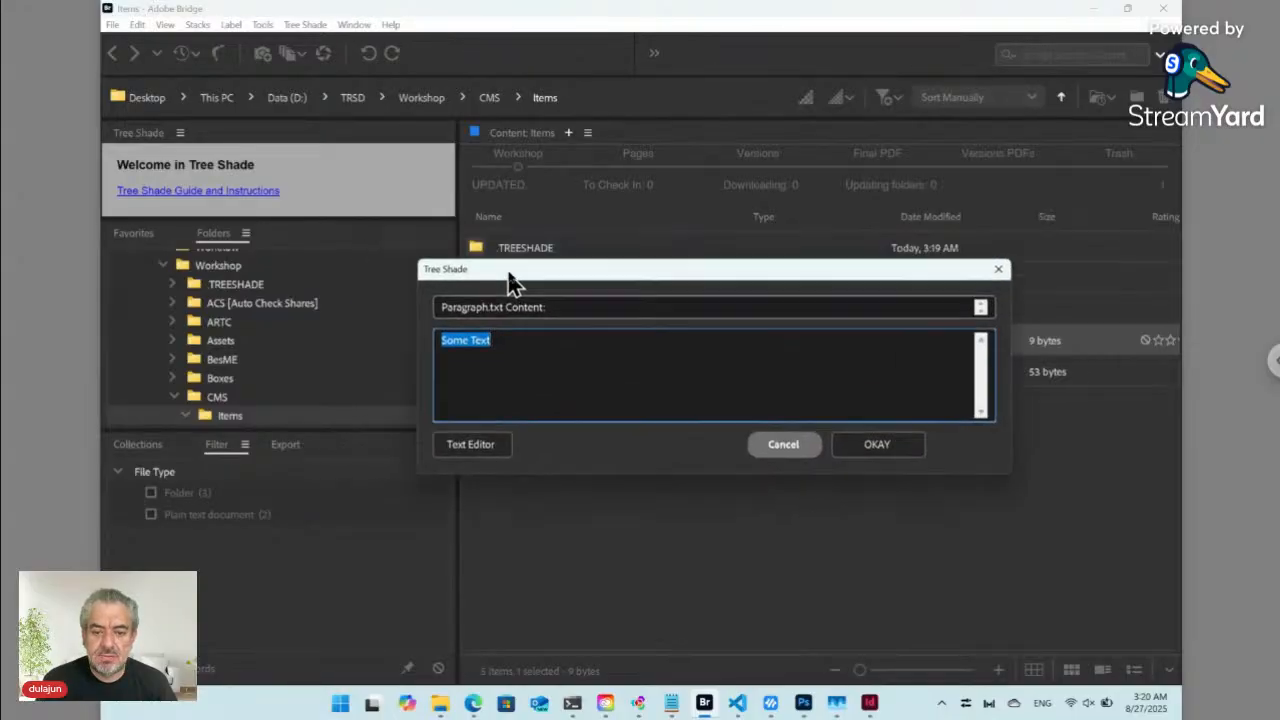
text(<div> <h1><ts>./<fn>/Text.+<place></ts></h1> </div>)
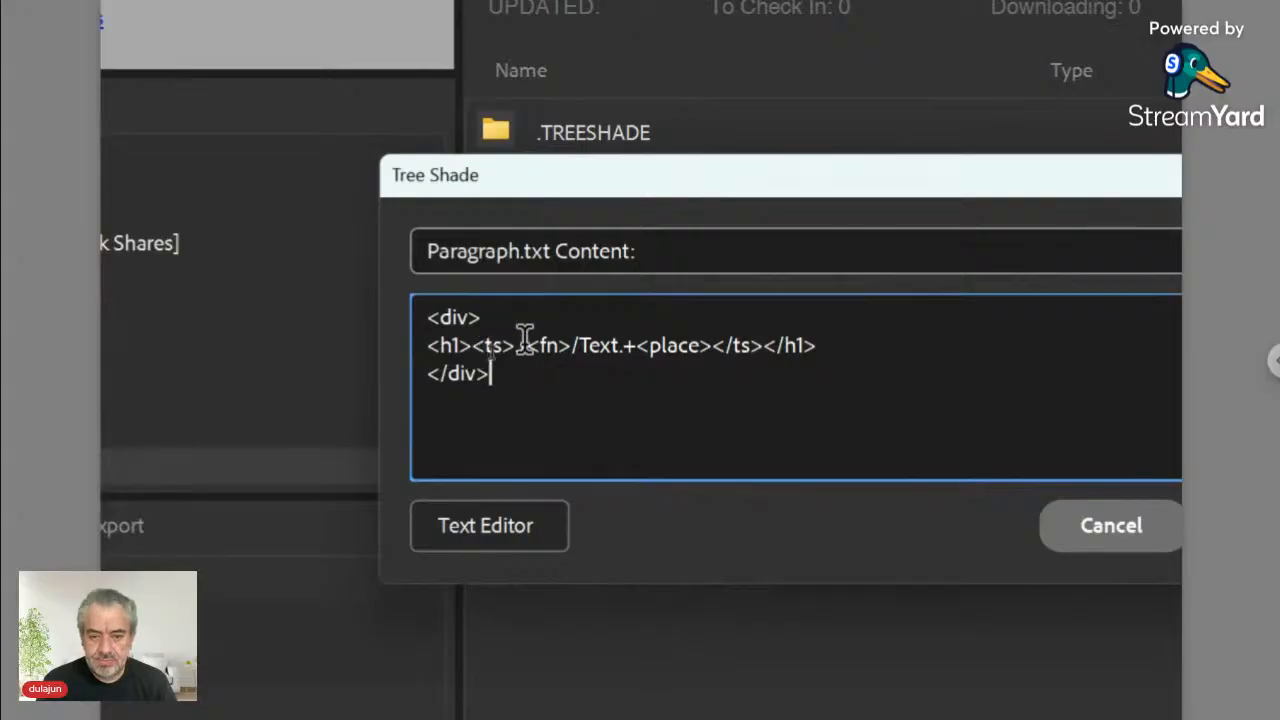
- Change the opening and closing h1 tags in the Paragraph.txt template to p and save the content
double_click(802, 345)
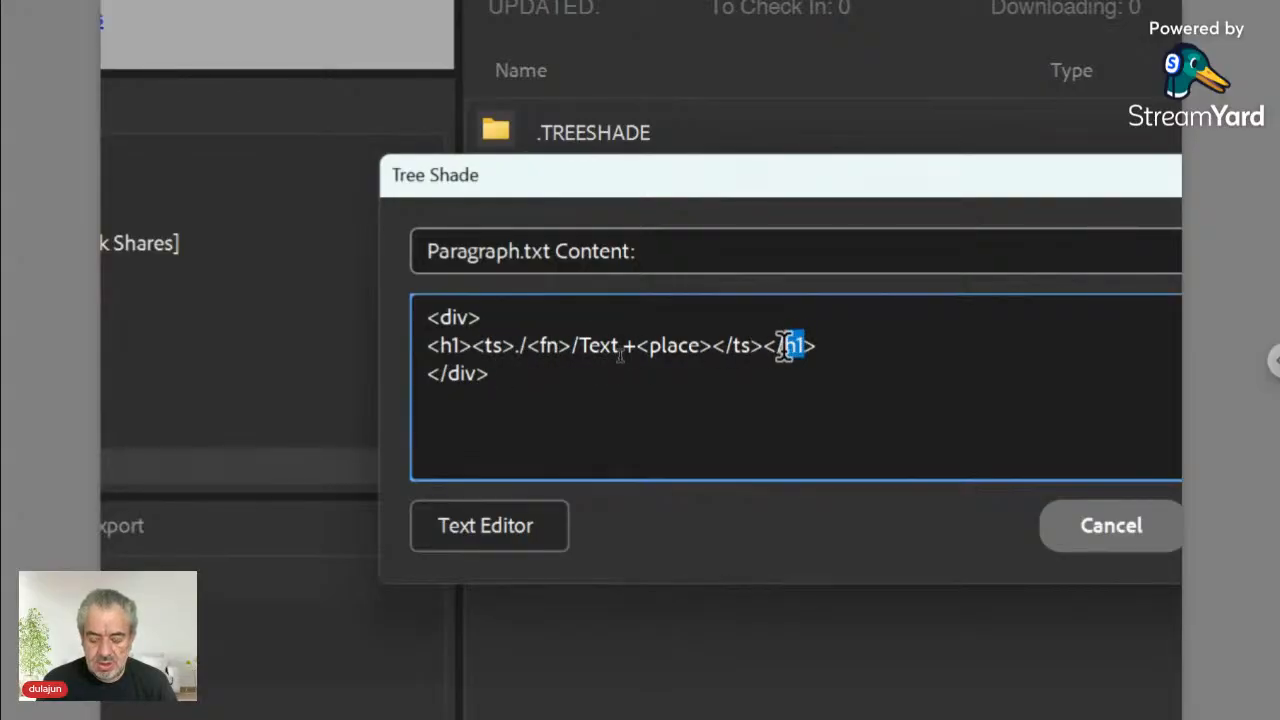
text(p)
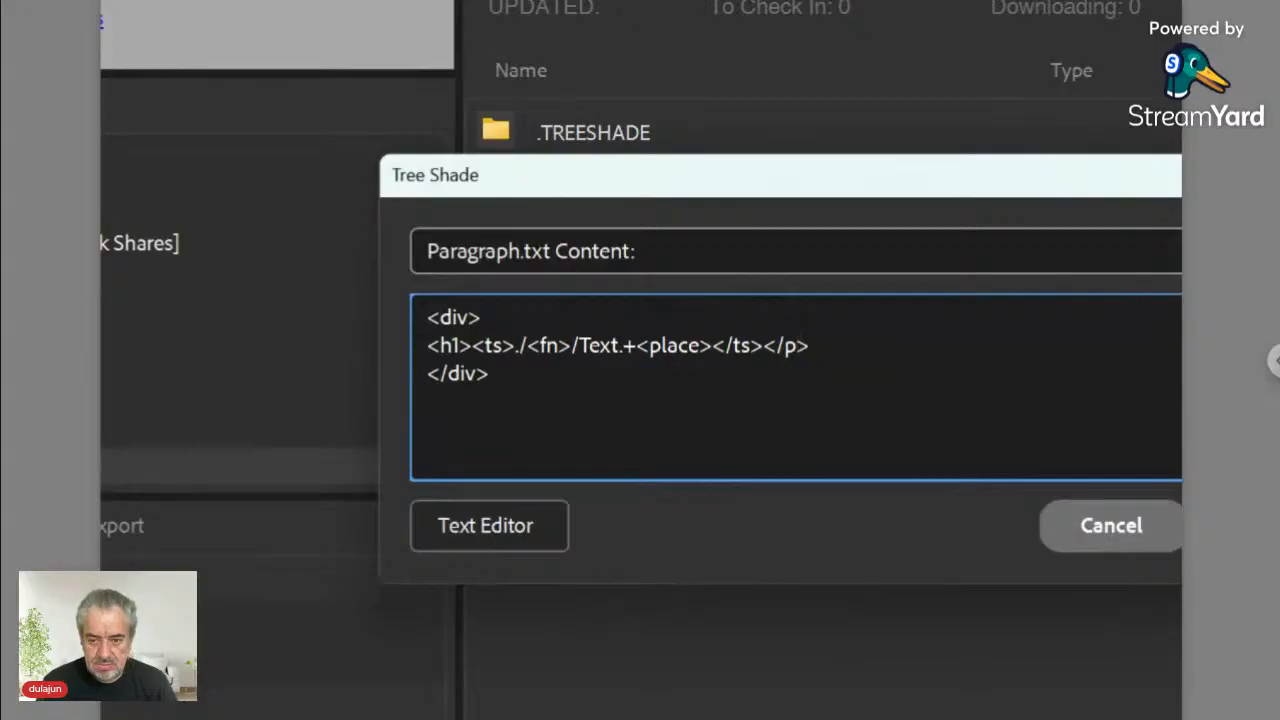
double_click(446, 345)
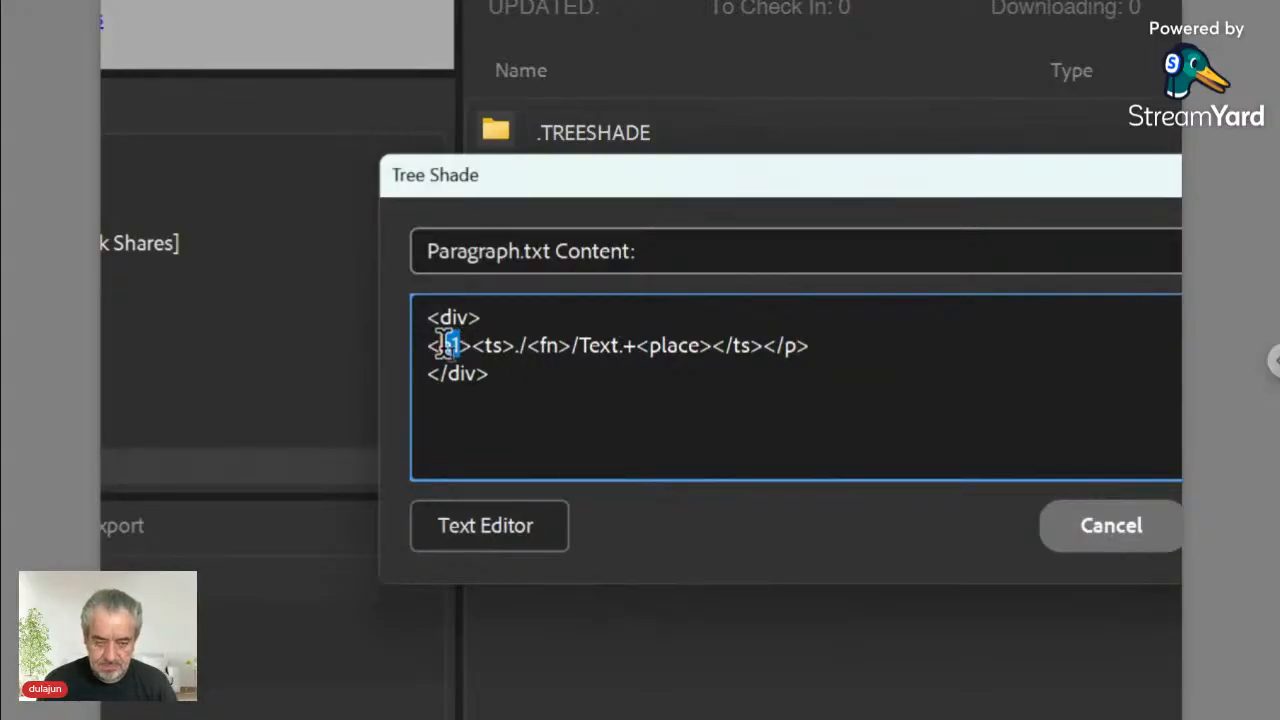
text(p)
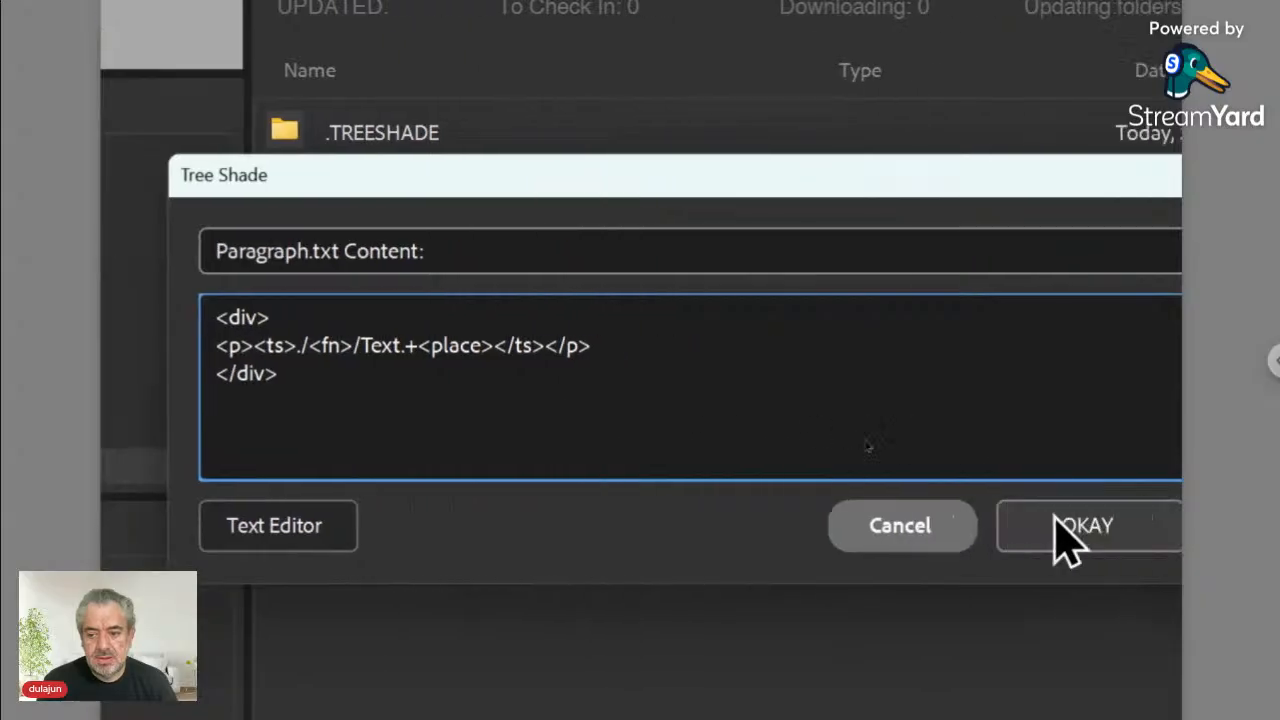
click(1060, 528)
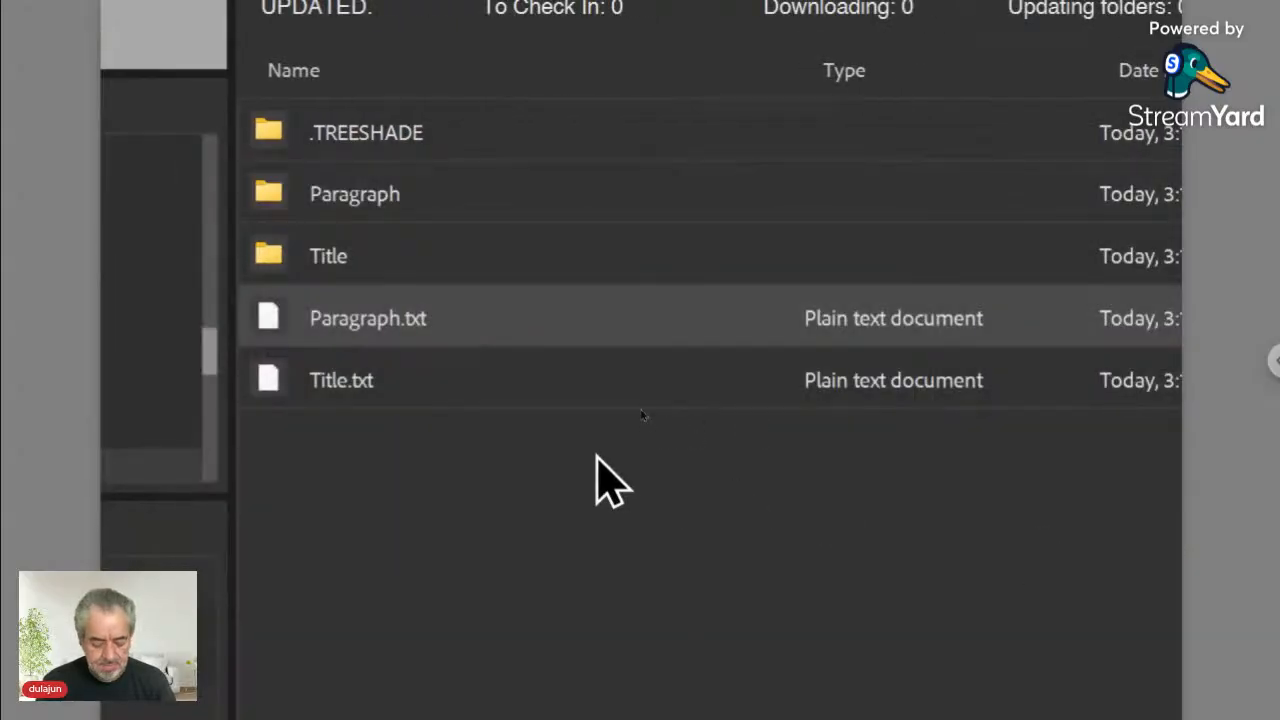
click(384, 466)
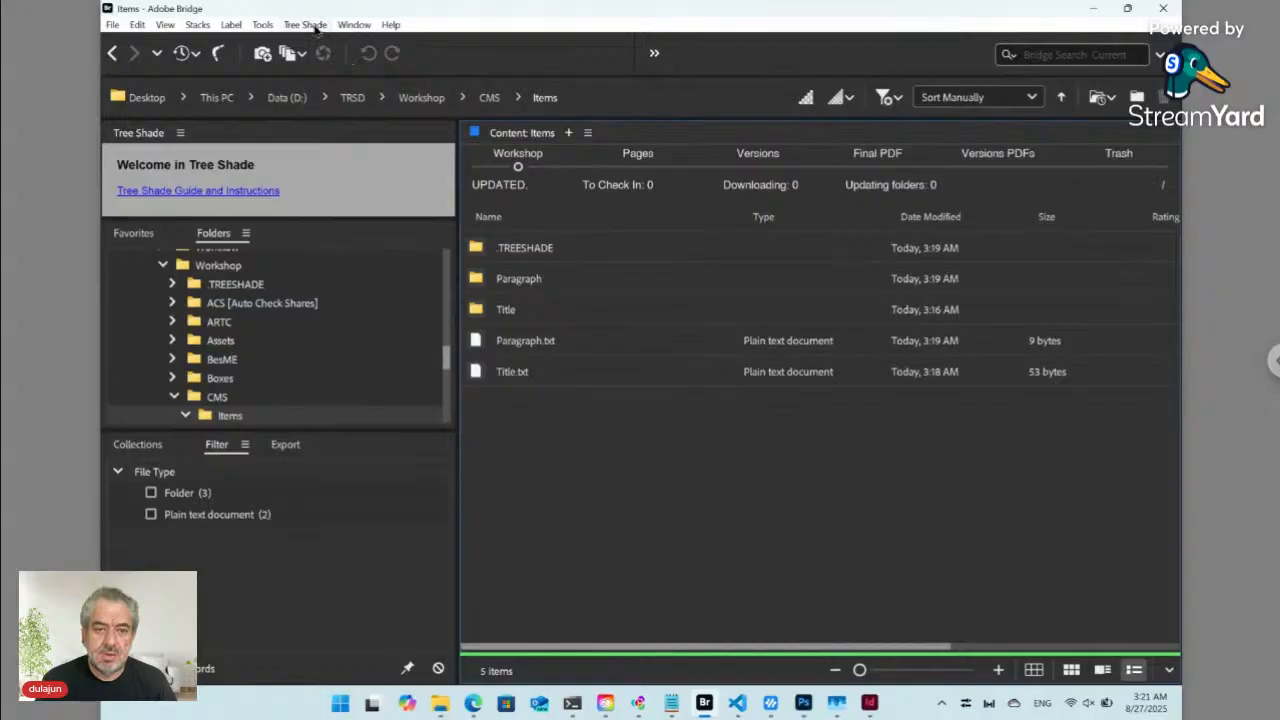
- Create a new Plain text file named Photo in the Items folder and open its paired folder
click(305, 24)
mouse_move(318, 43)
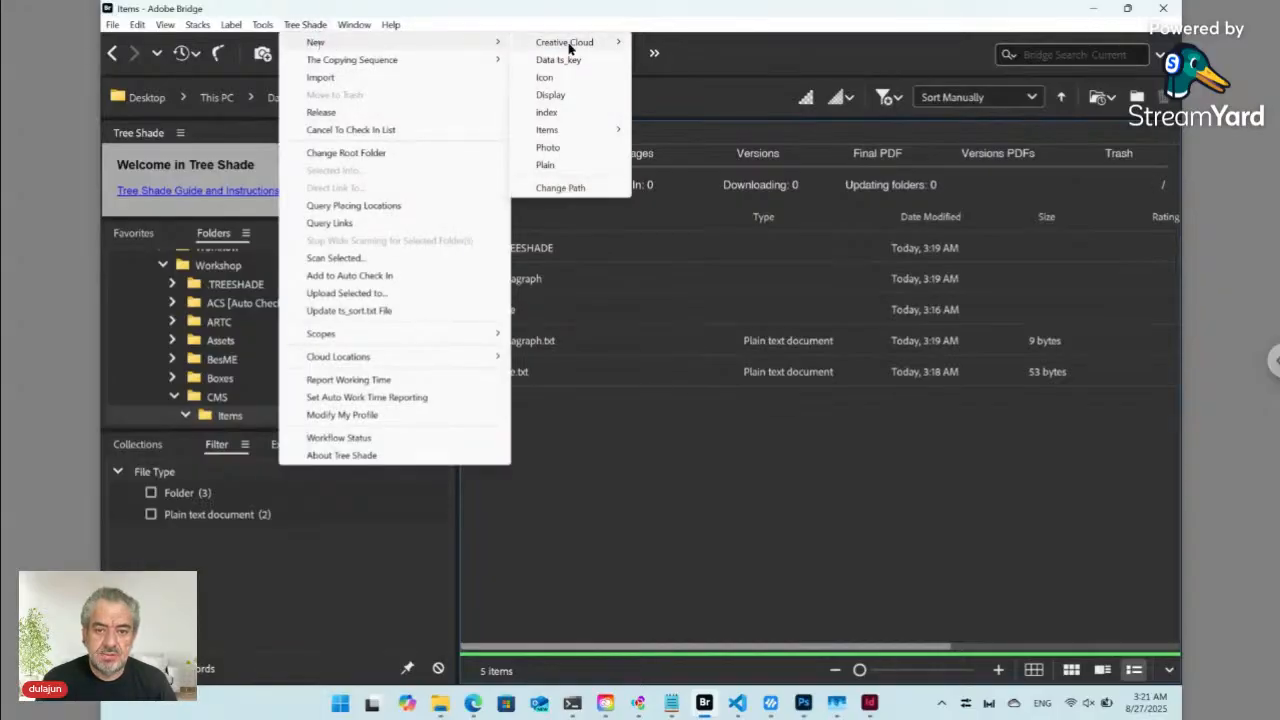
click(564, 165)
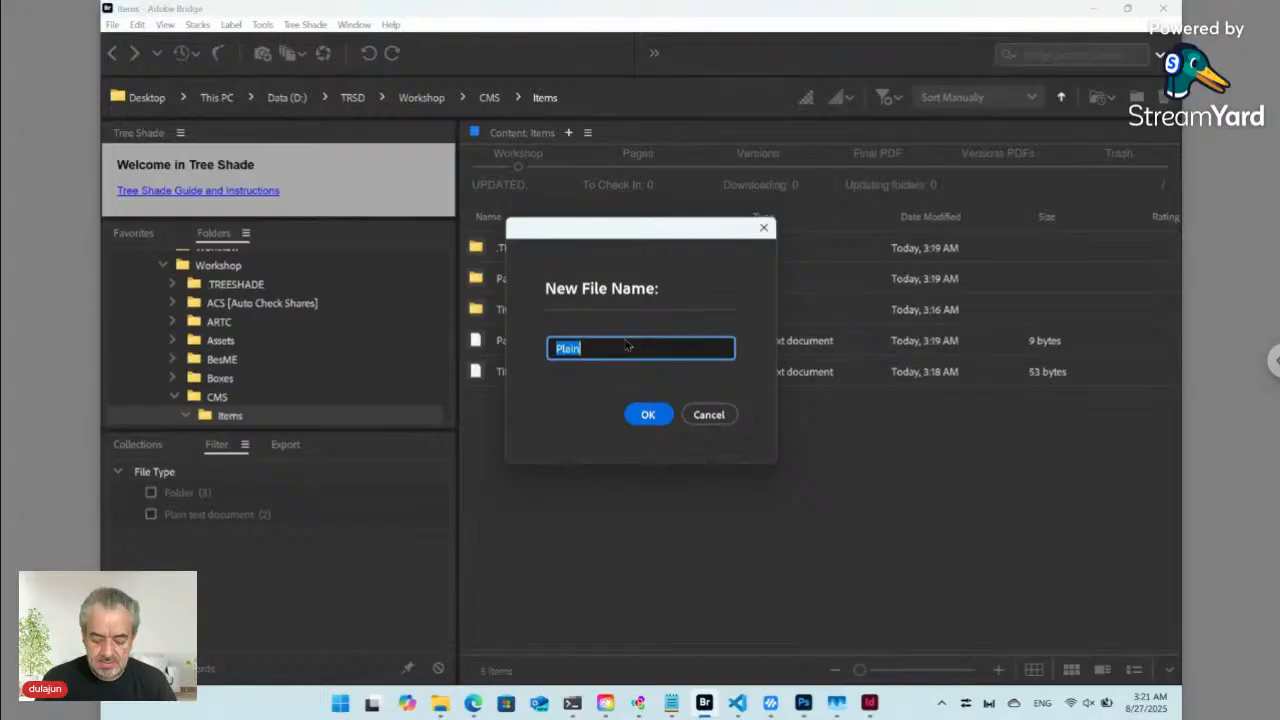
text(Photo)
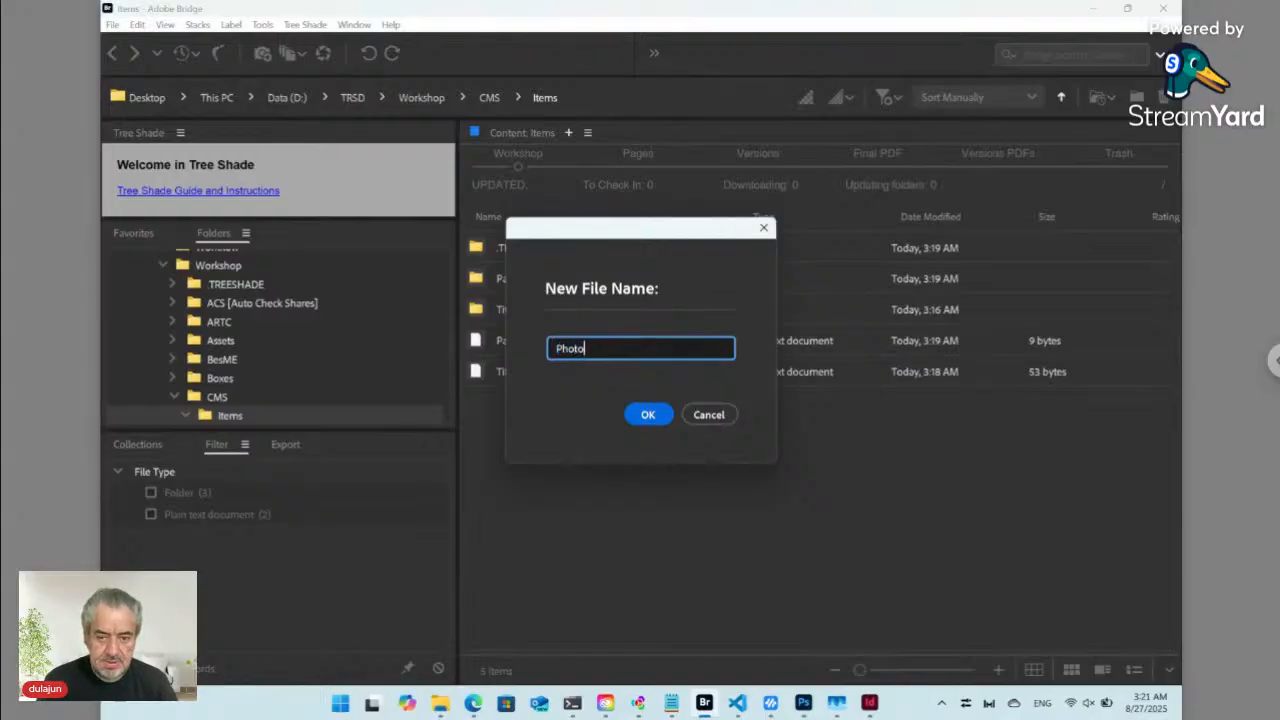
click(652, 417)
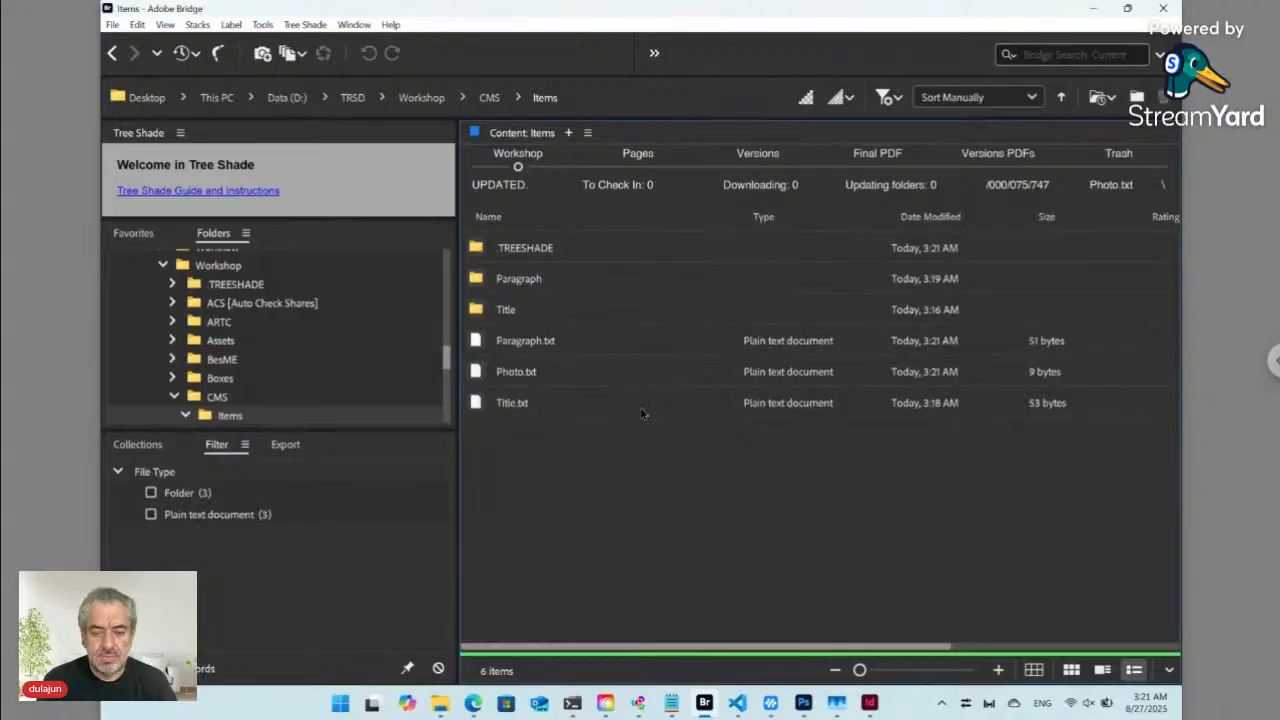
right_click(504, 377)
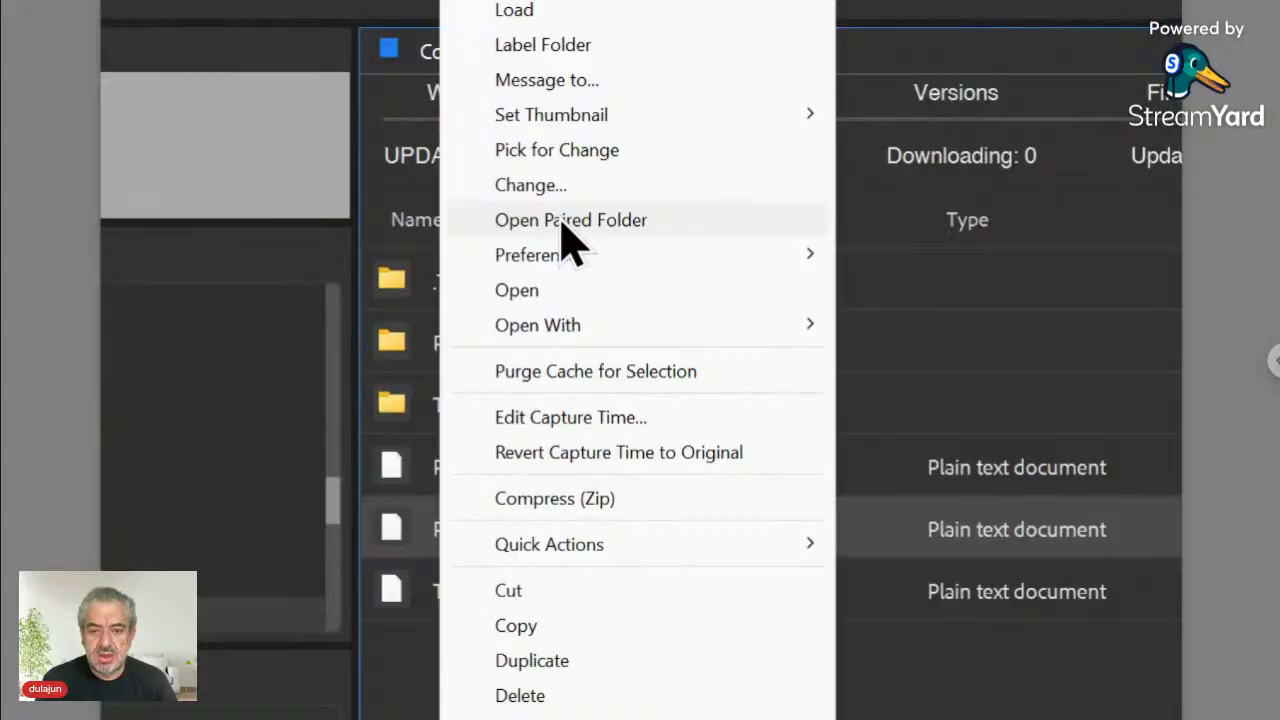
click(568, 222)
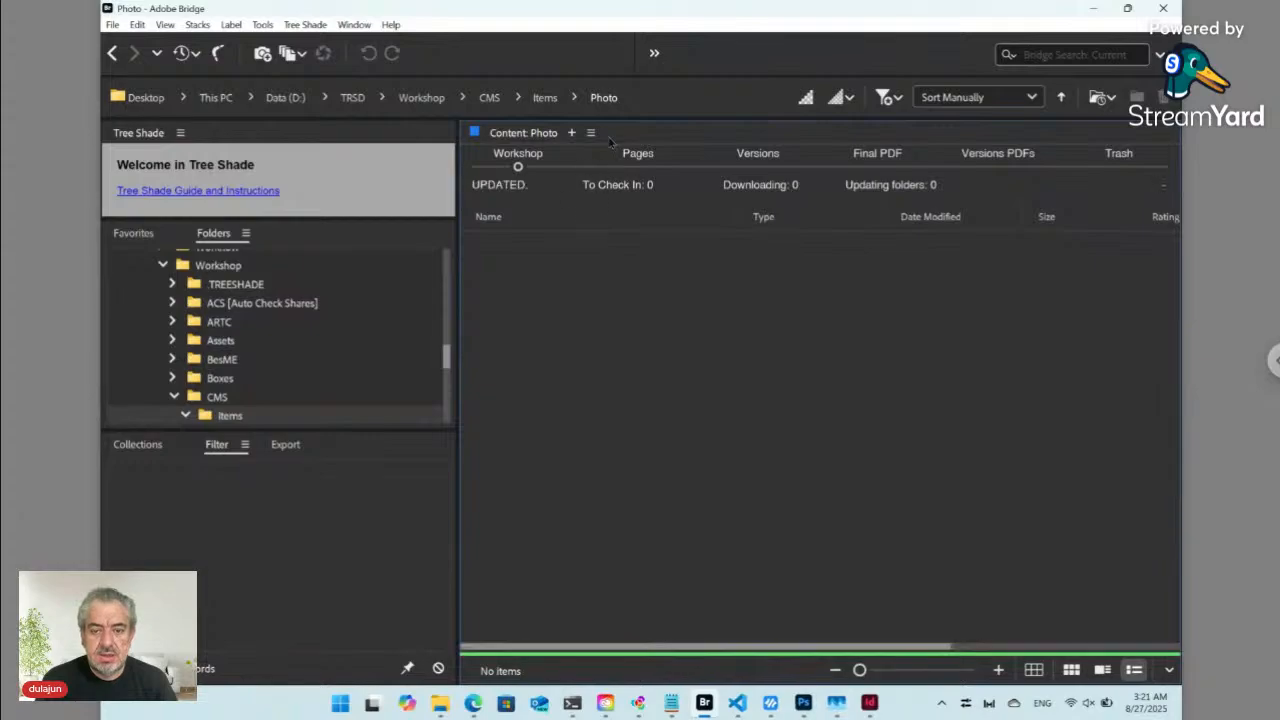
- Switch to File Explorer and copy mid-century-modern-living-room-interior-design-with-monstera-tree.jpg from Downloads into the Photo folder in Adobe Bridge
click(440, 706)
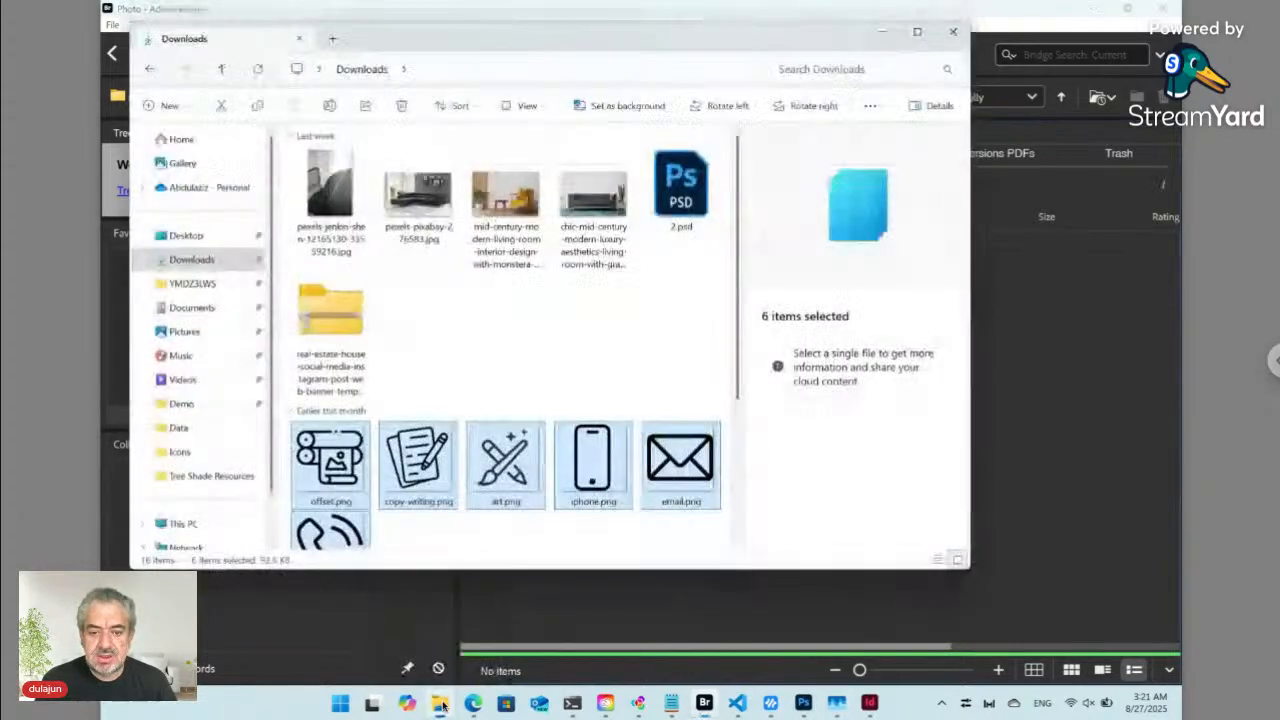
click(491, 352)
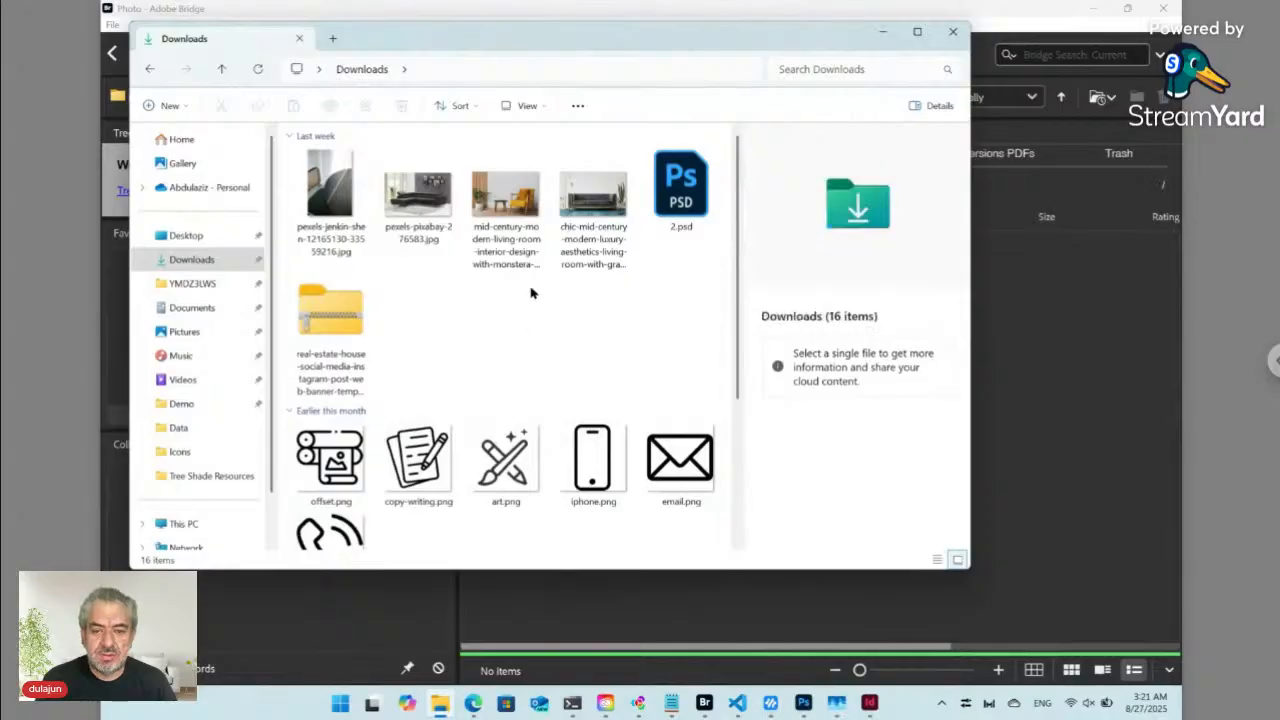
click(505, 213)
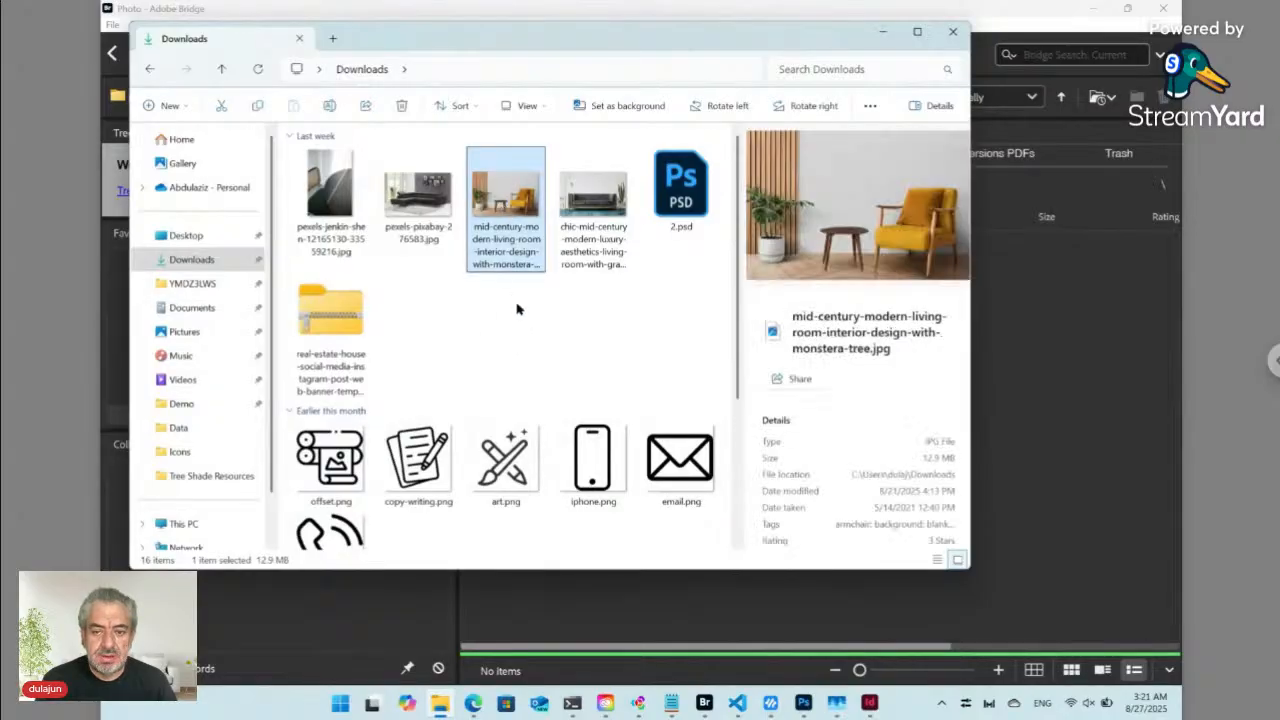
key(ctrl+c)
click(1028, 455)
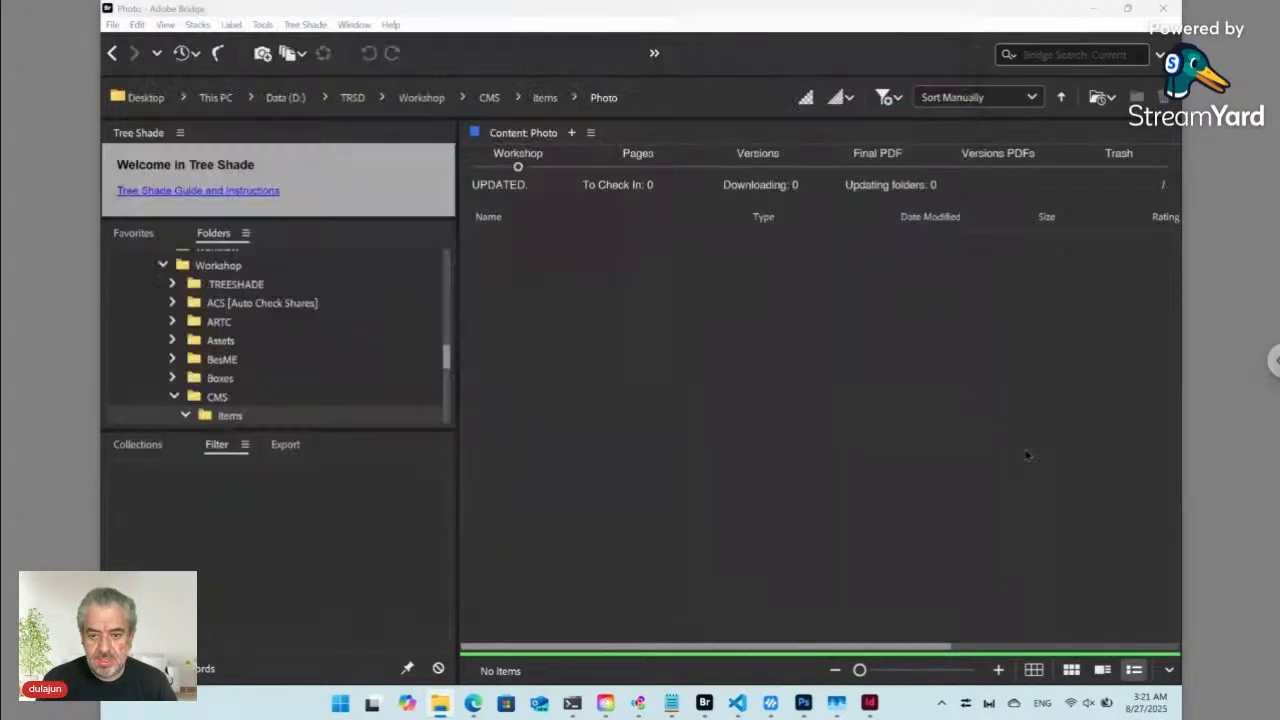
key(ctrl+v)
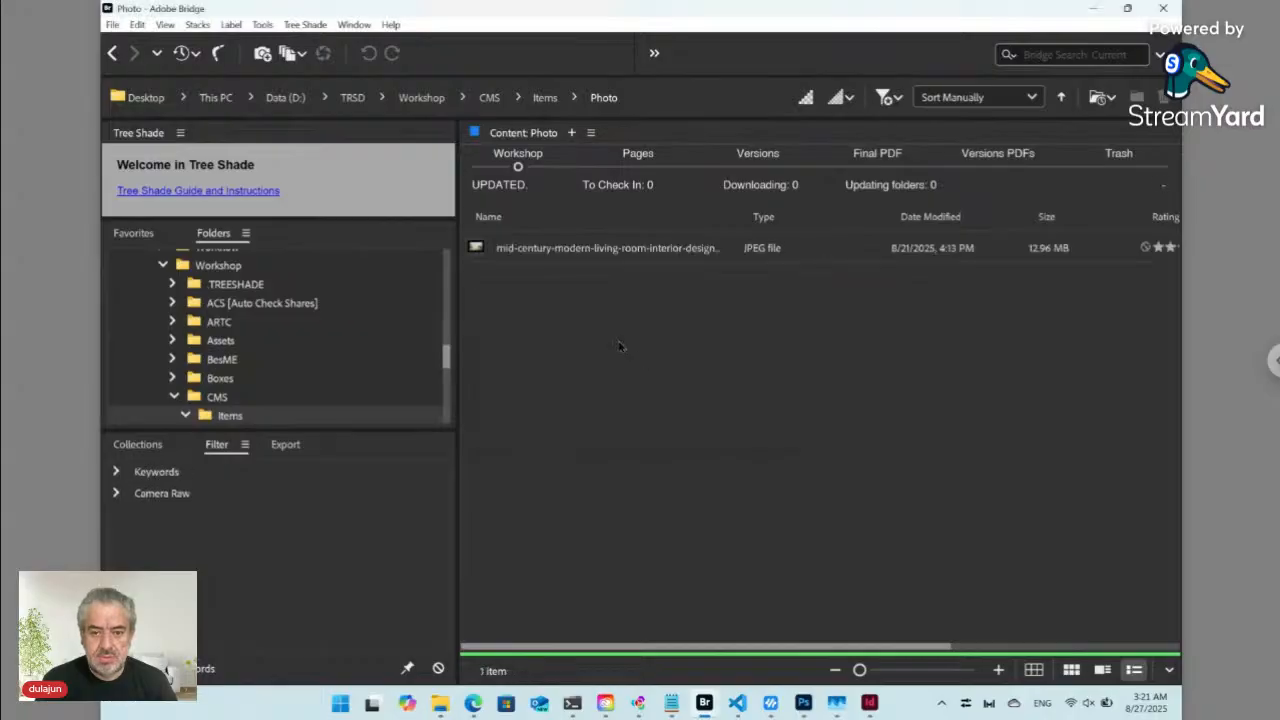
- Rename the pasted living room image as Uploaded.jpg
click(587, 257)
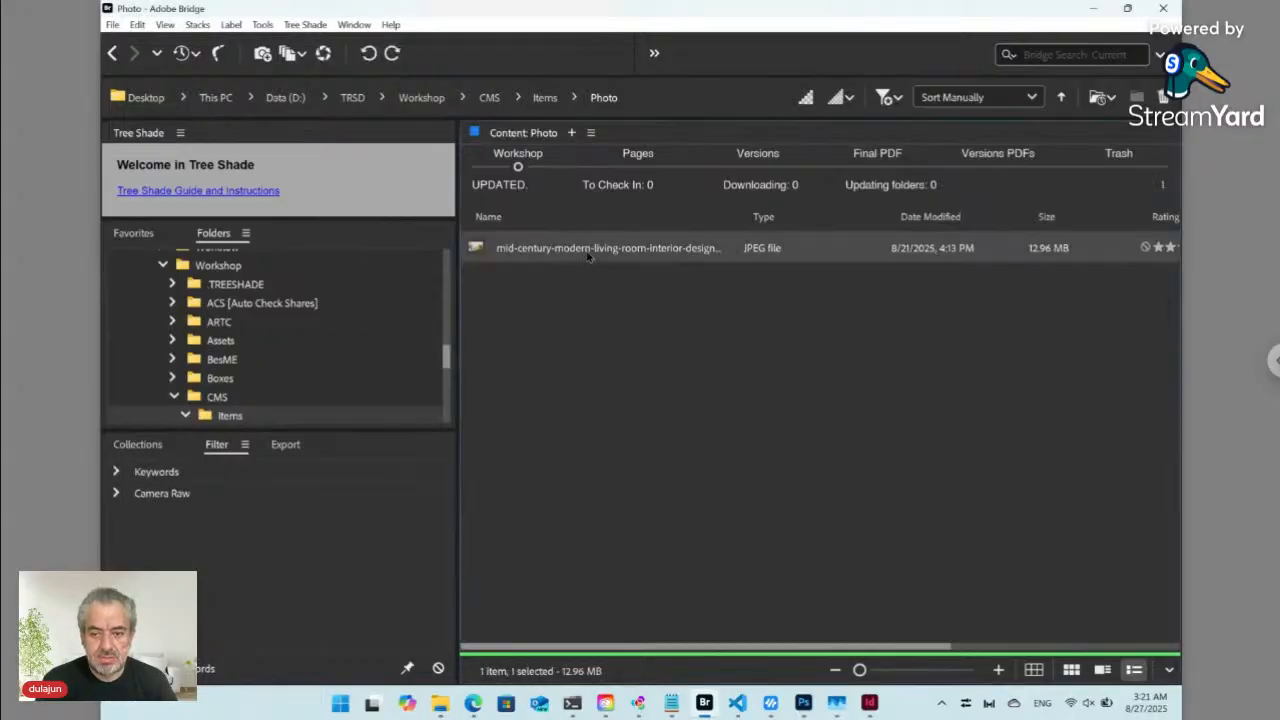
click(582, 256)
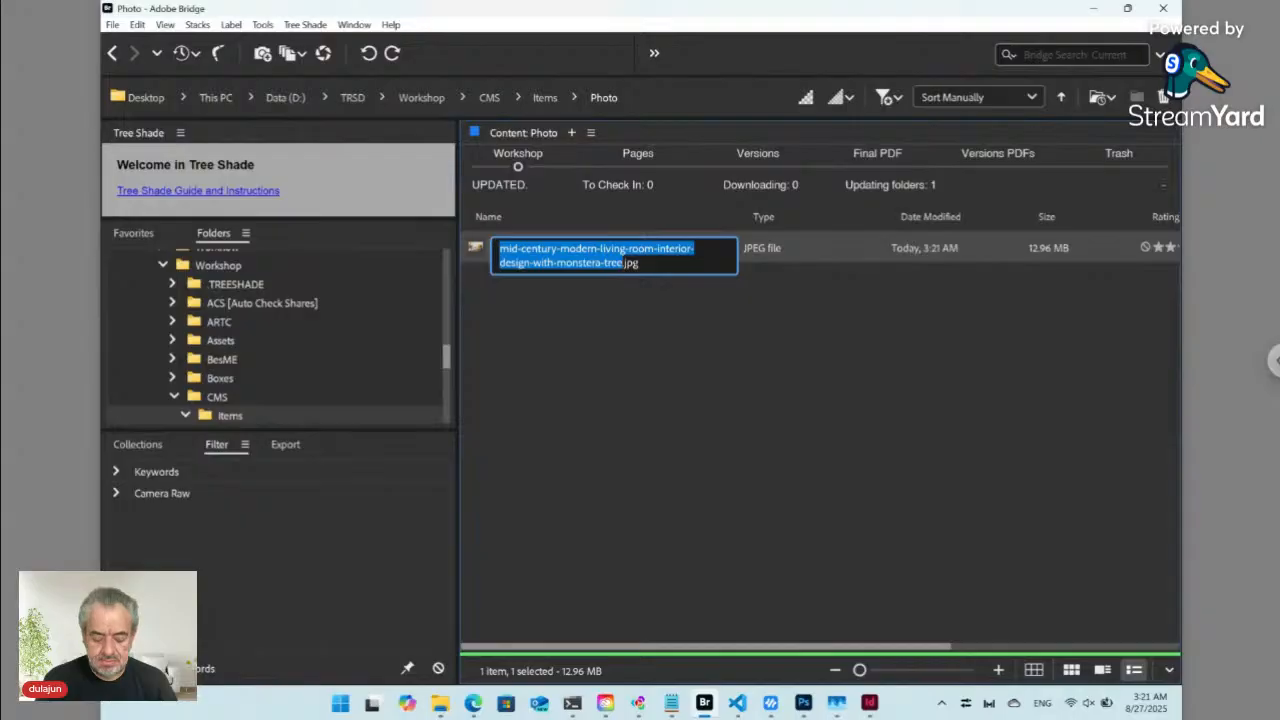
text(Uplo)
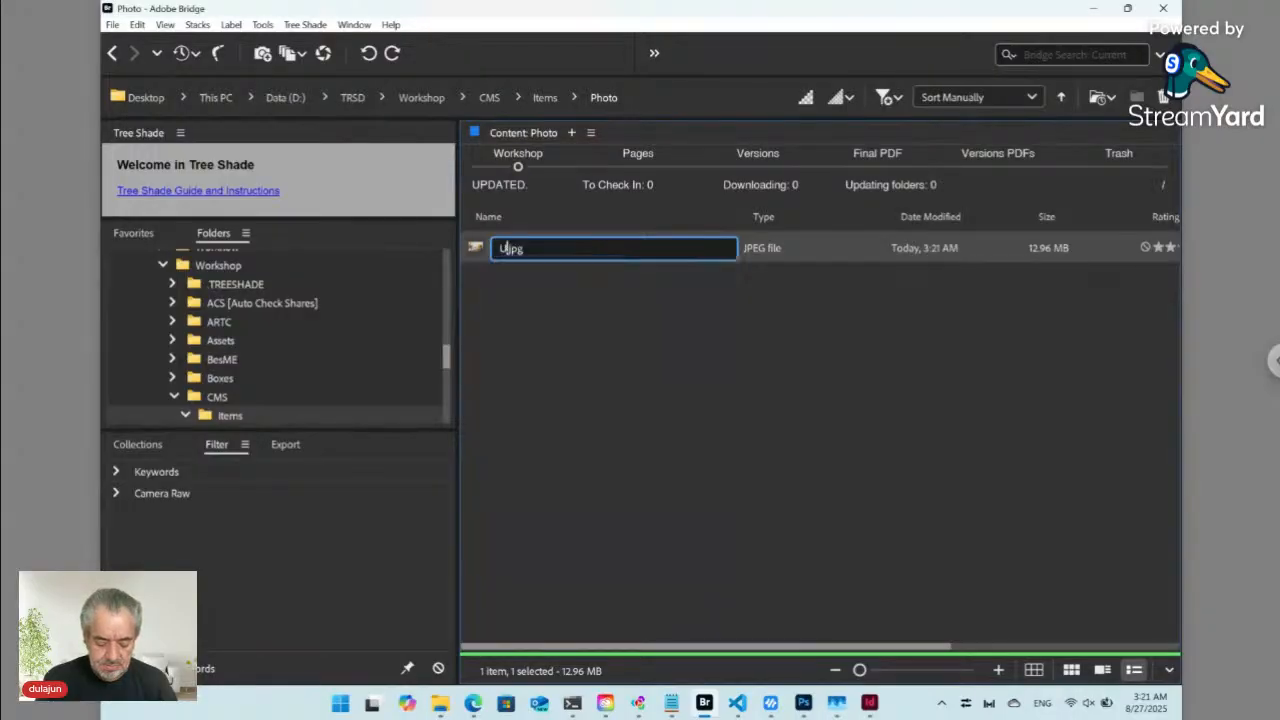
text(a)
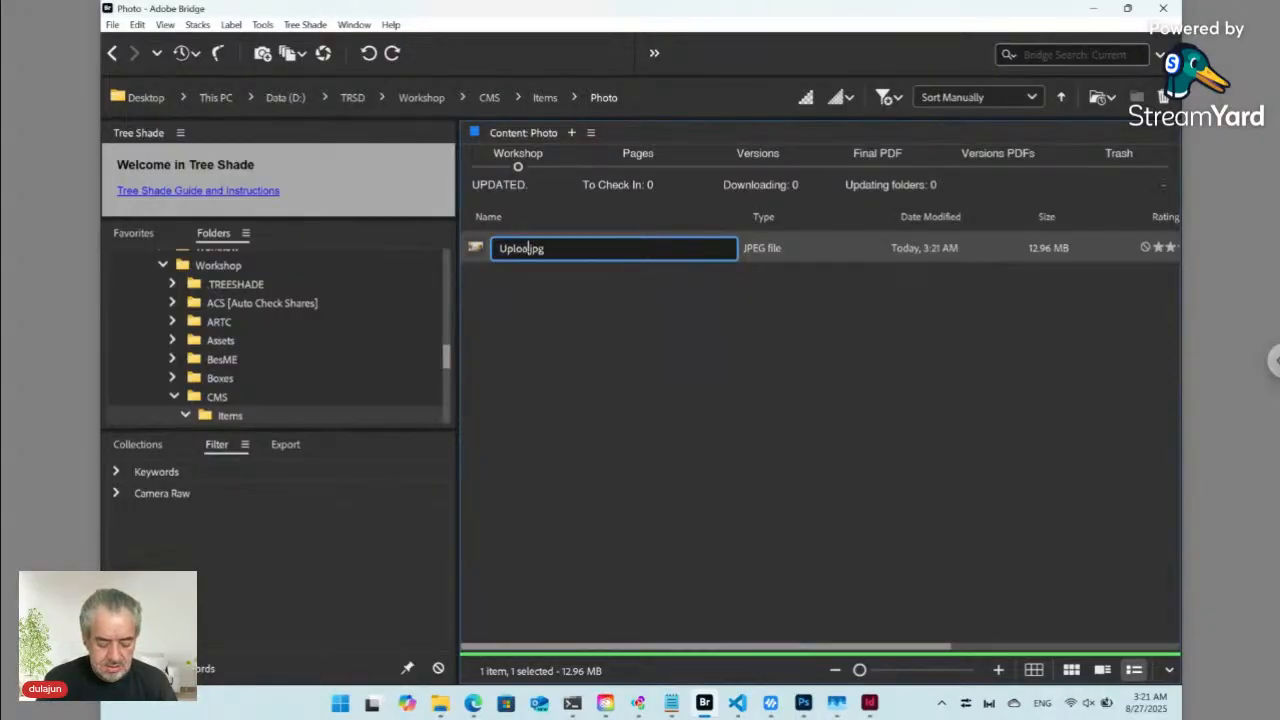
text(ded)
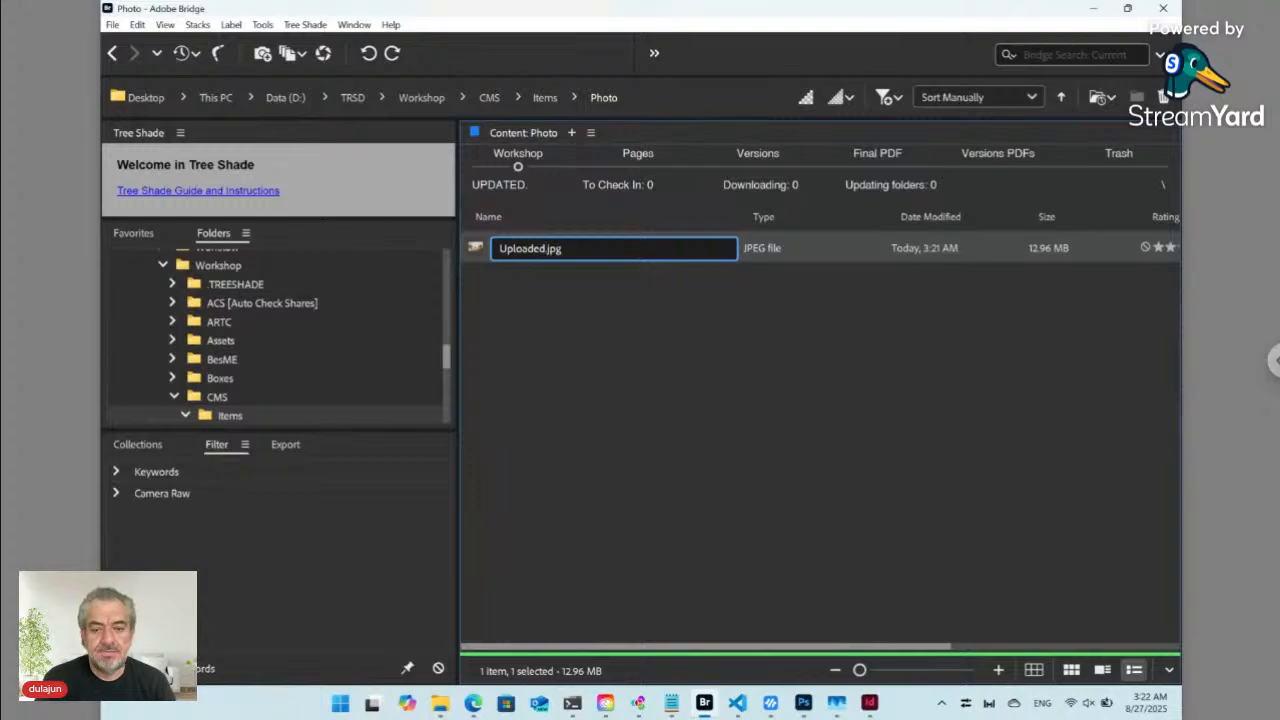
key(Return)
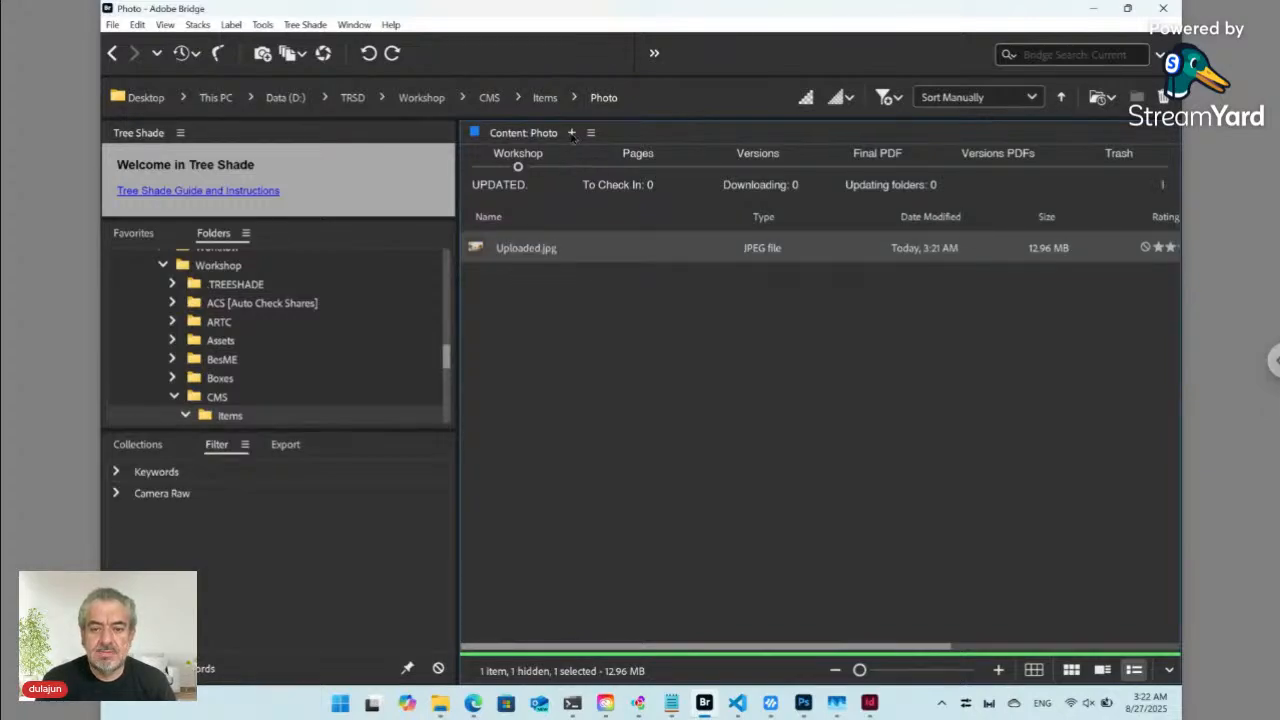
- Return to the Items folder and copy the entire template from the Paragraph.txt content, leaving its paired folder unopened
click(545, 98)
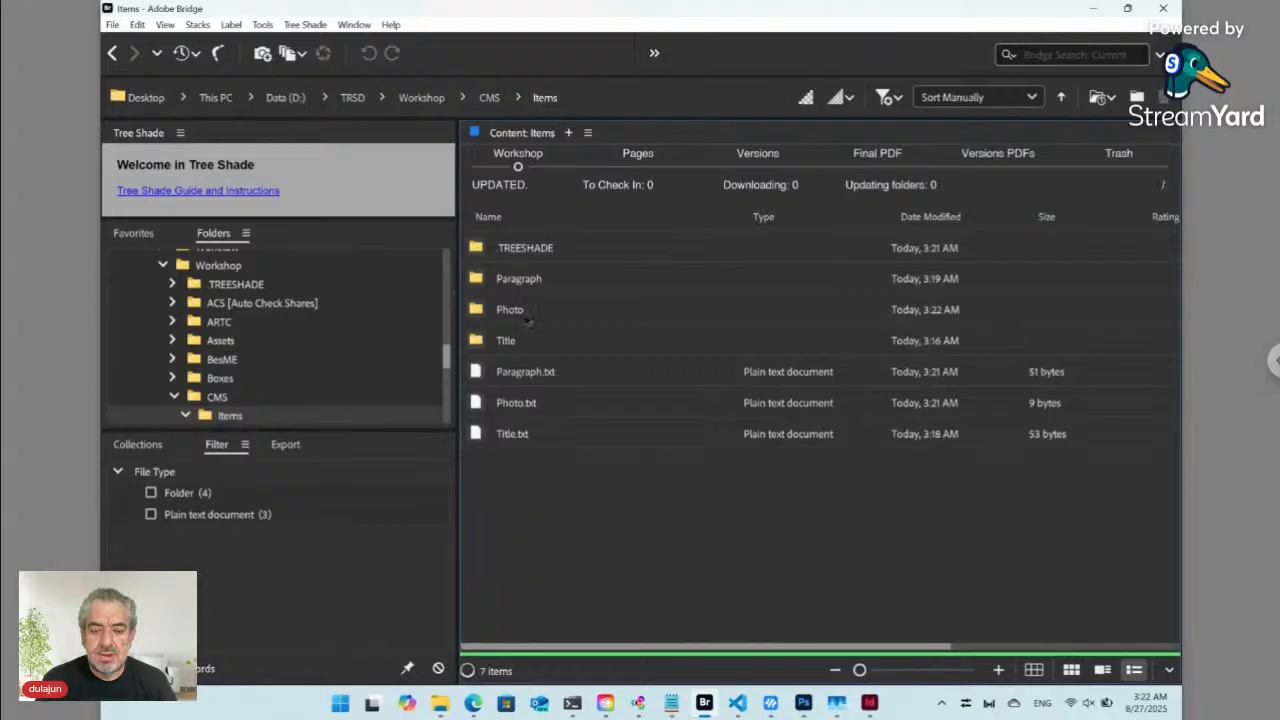
click(519, 403)
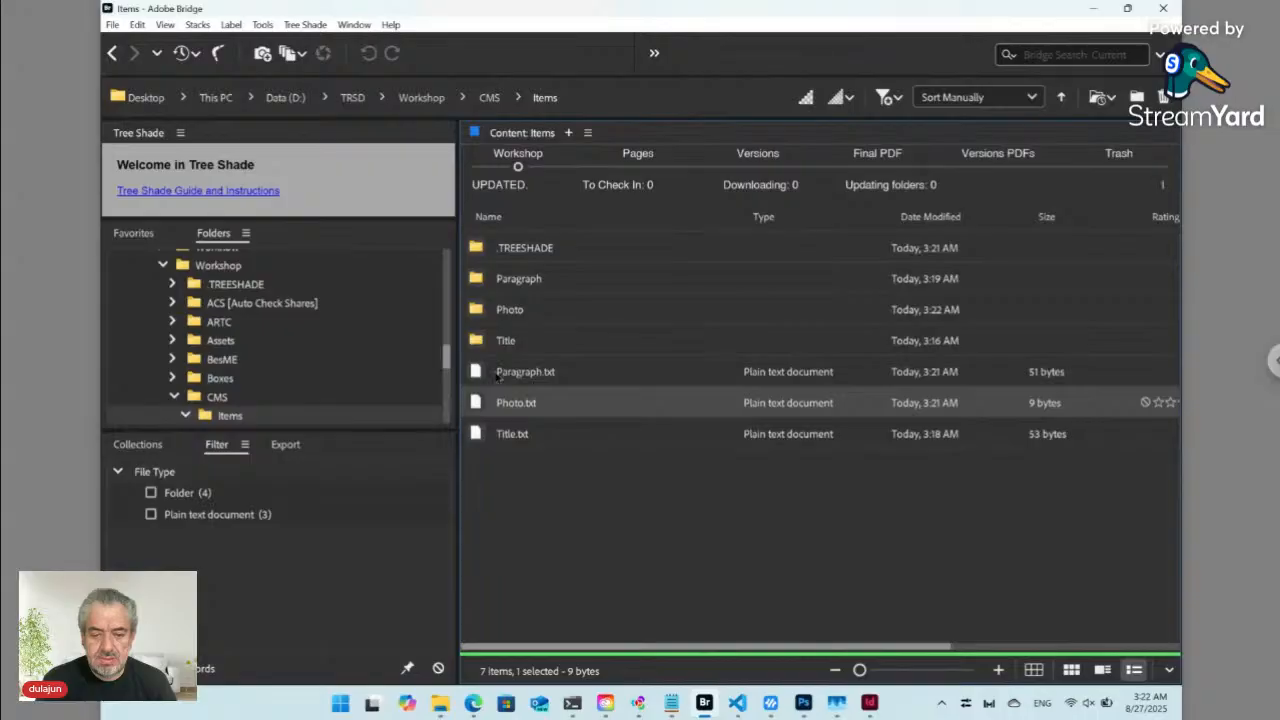
click(486, 375)
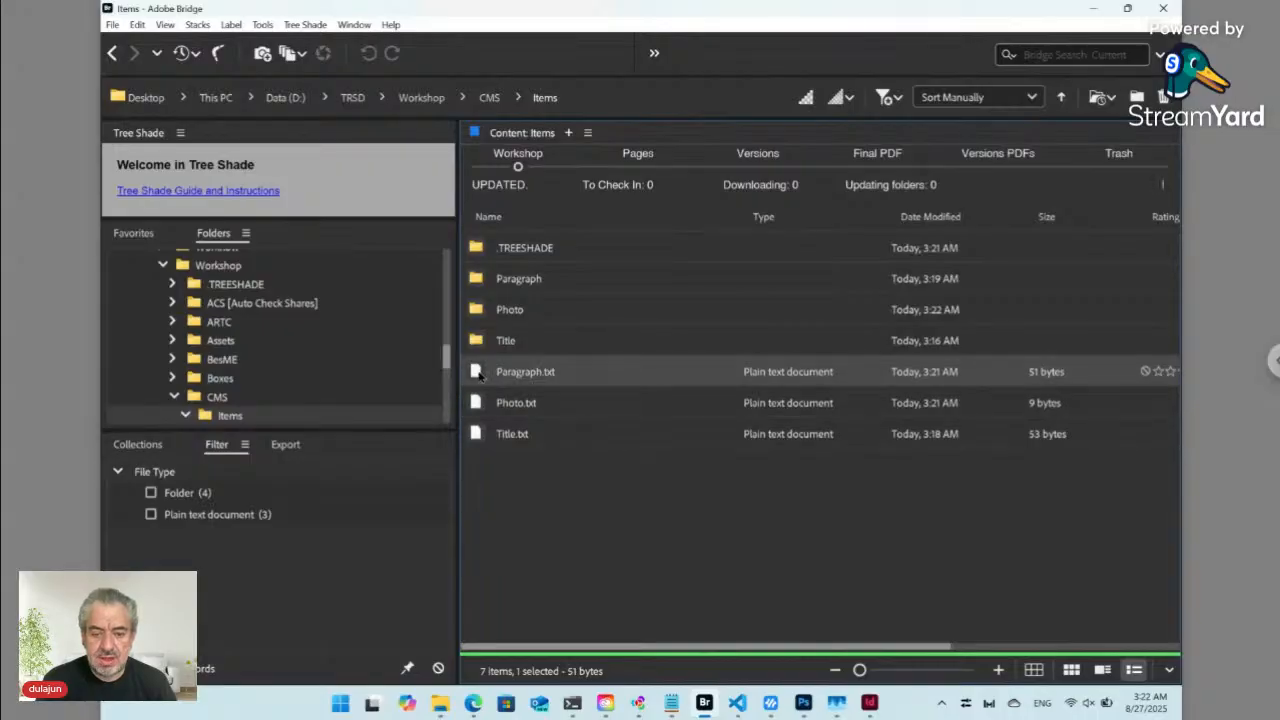
double_click(480, 375)
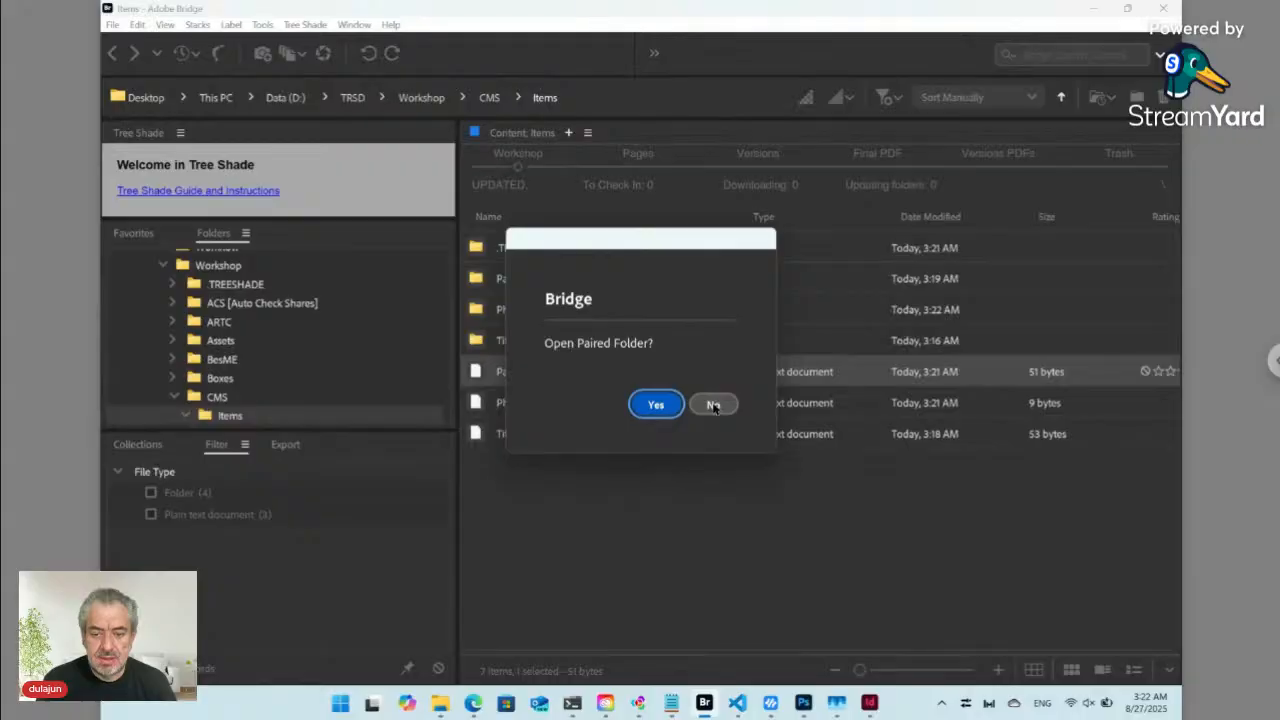
click(713, 405)
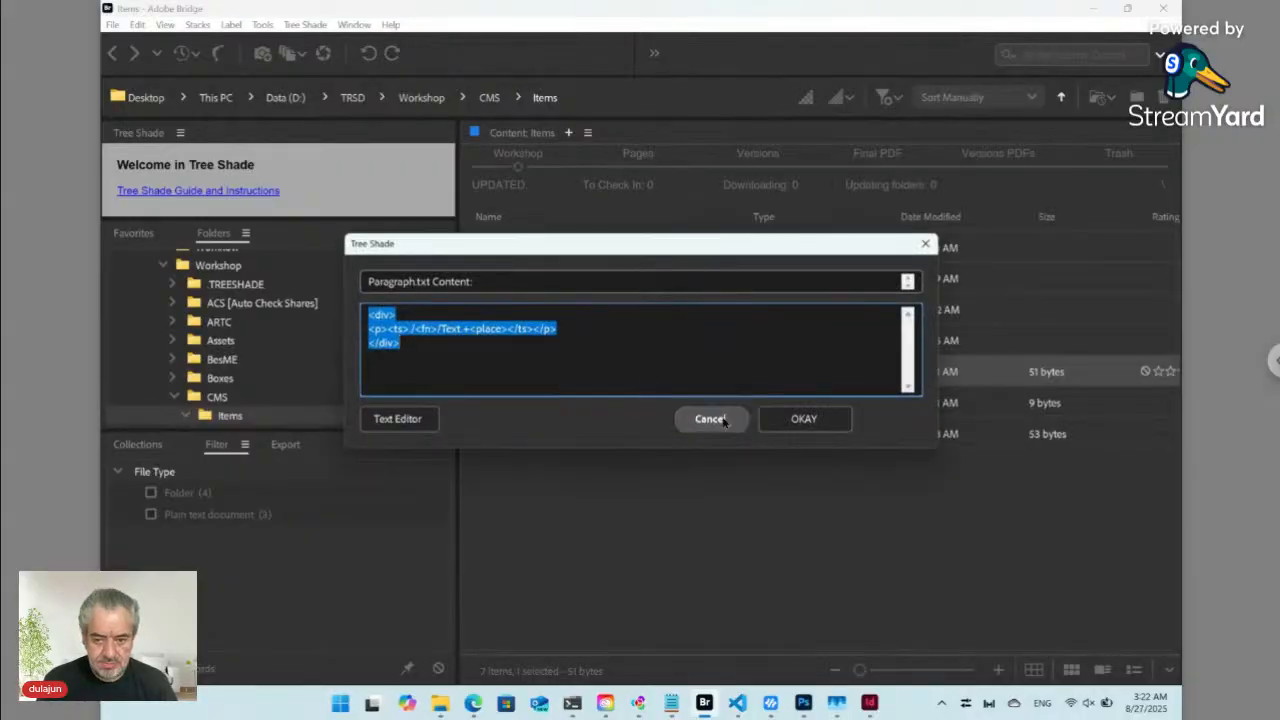
click(724, 421)
- Open the Photo.txt content instead of its paired folder and replace the placeholder with the copied Paragraph.txt template
double_click(532, 405)
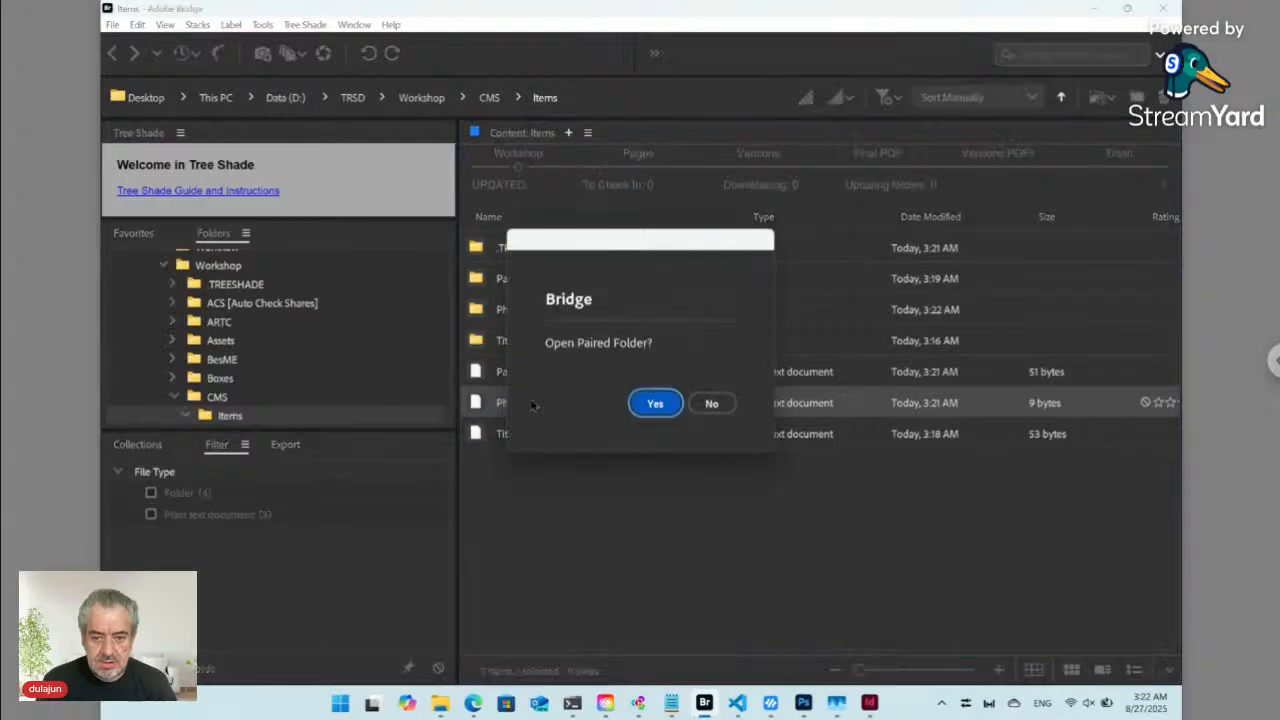
click(711, 403)
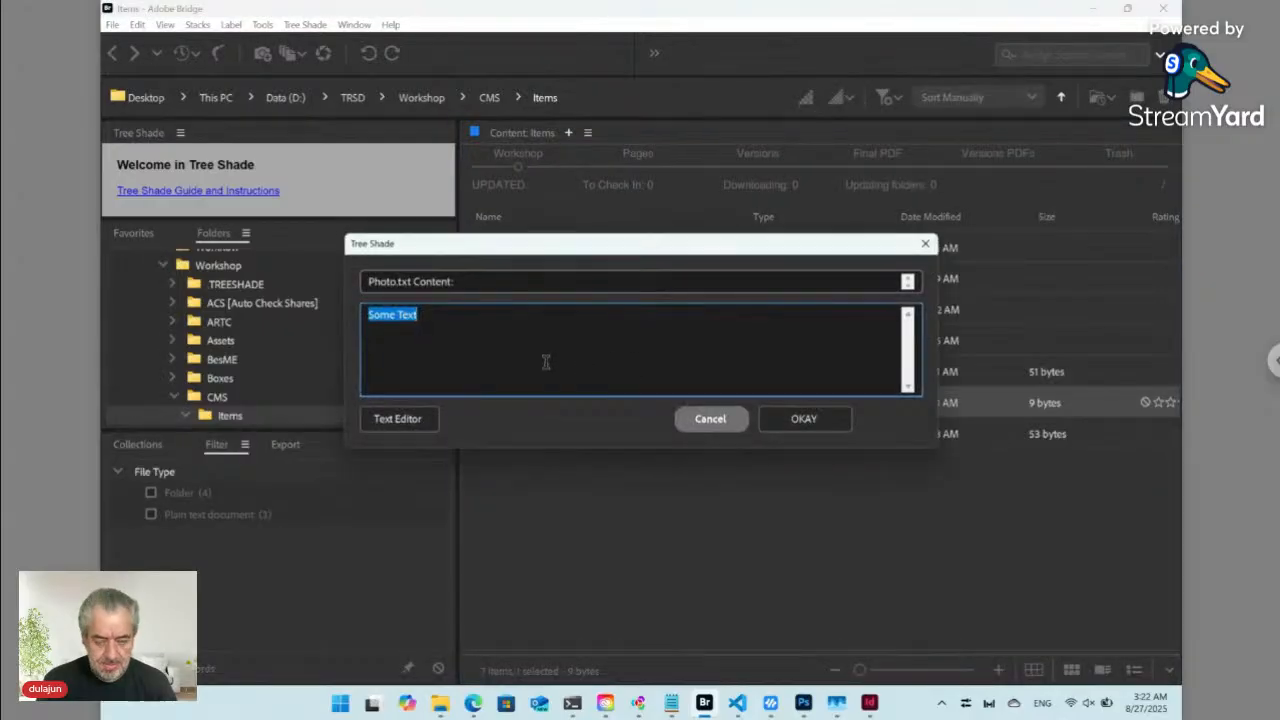
key(ctrl+v)
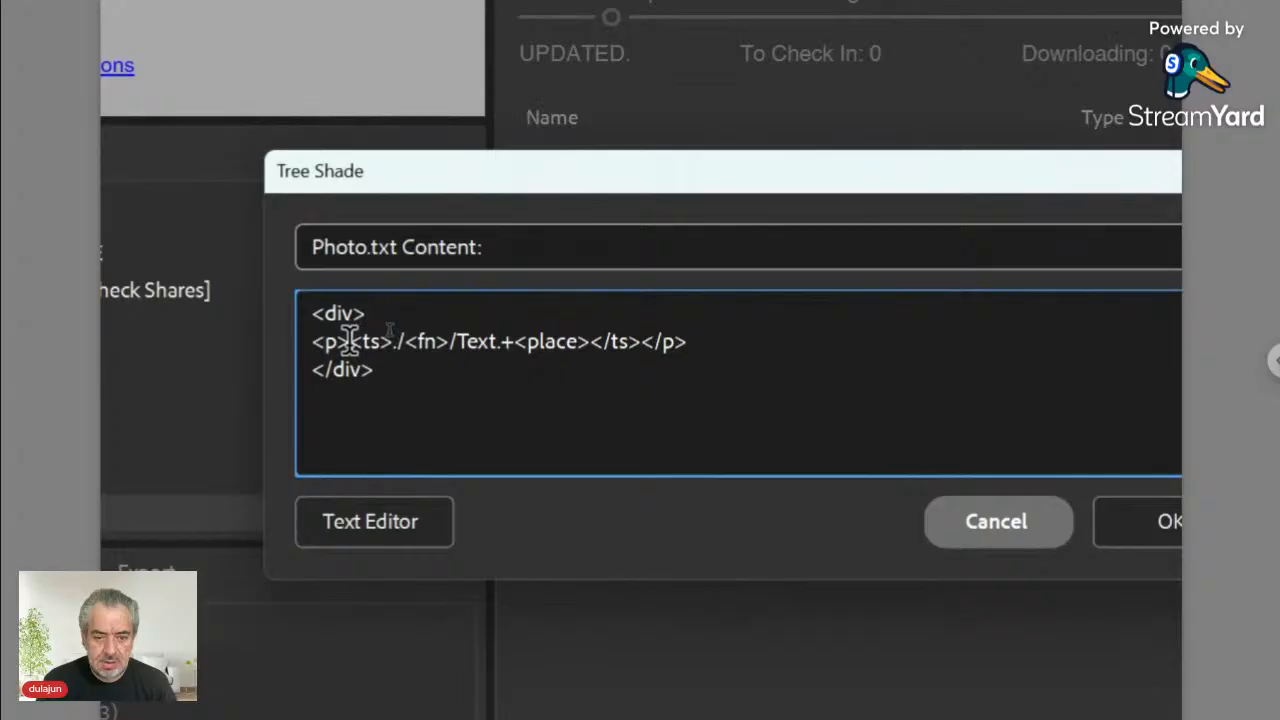
- Cut the <ts> placeholder out of the paragraph line in Photo.txt and replace the emptied <p></p> tags with <img src=""
drag(349, 341, 640, 342)
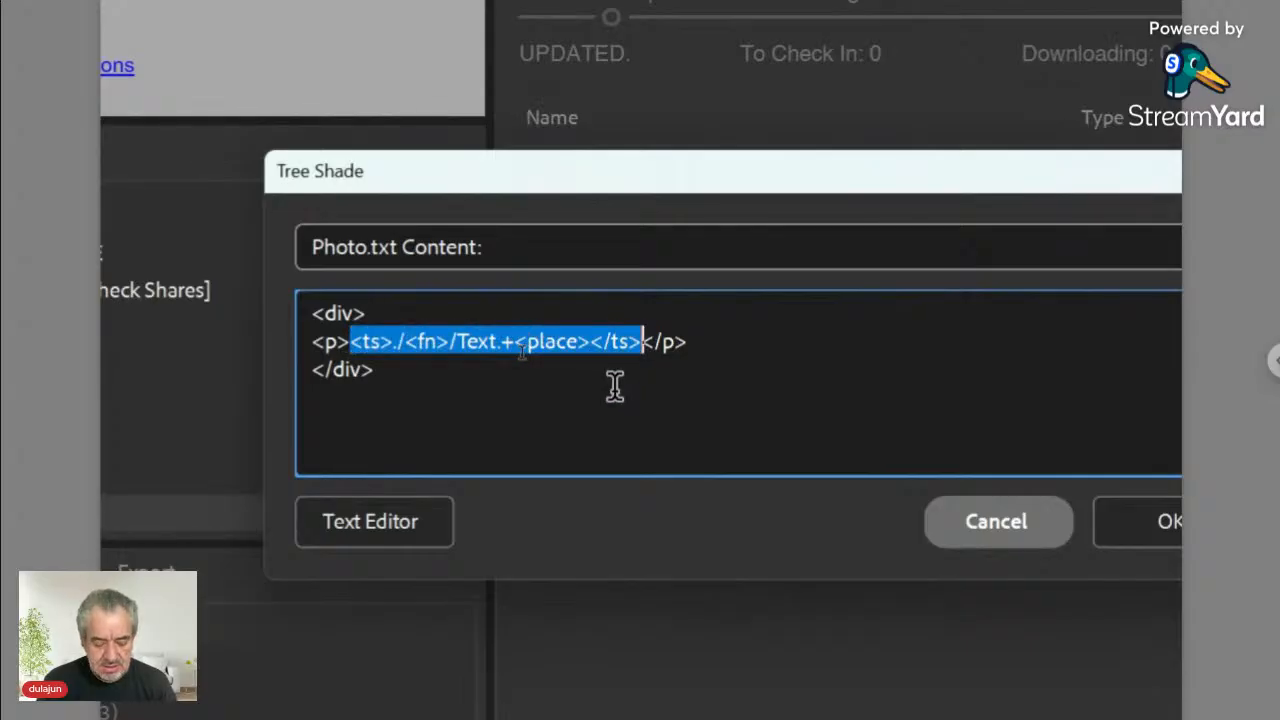
key(BackSpace)
drag(427, 369, 294, 341)
click(423, 343)
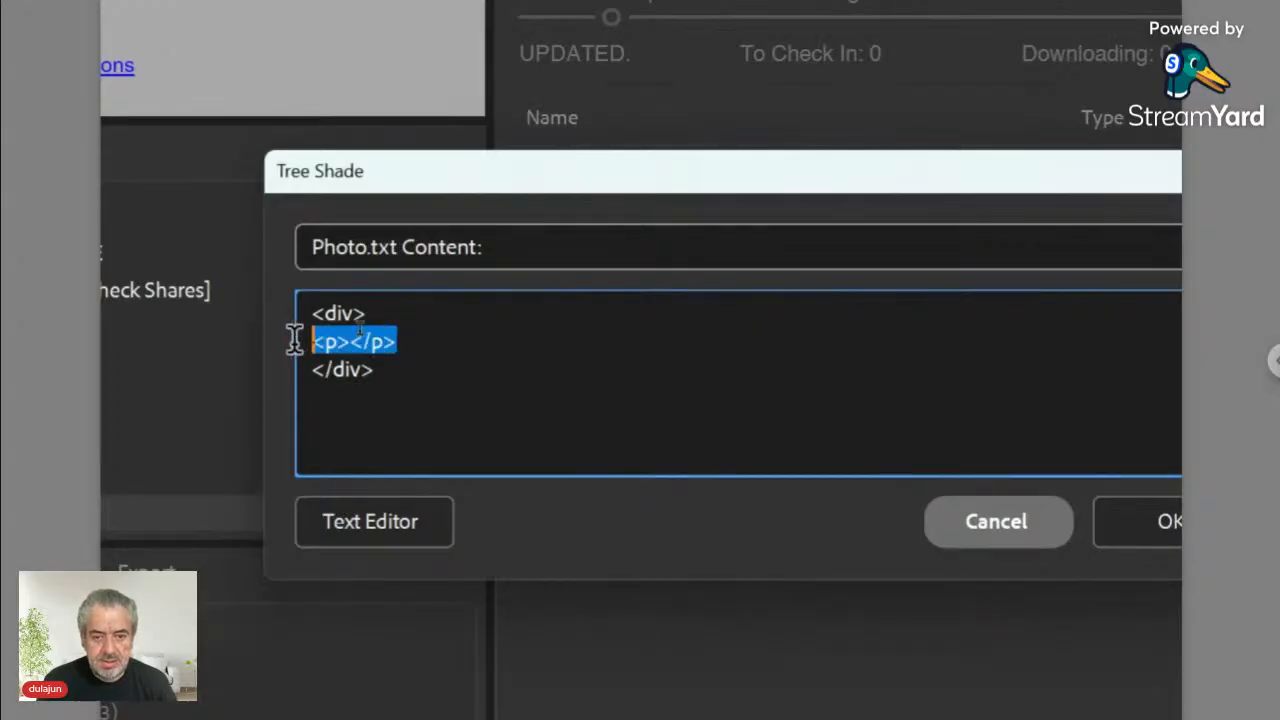
text(<)
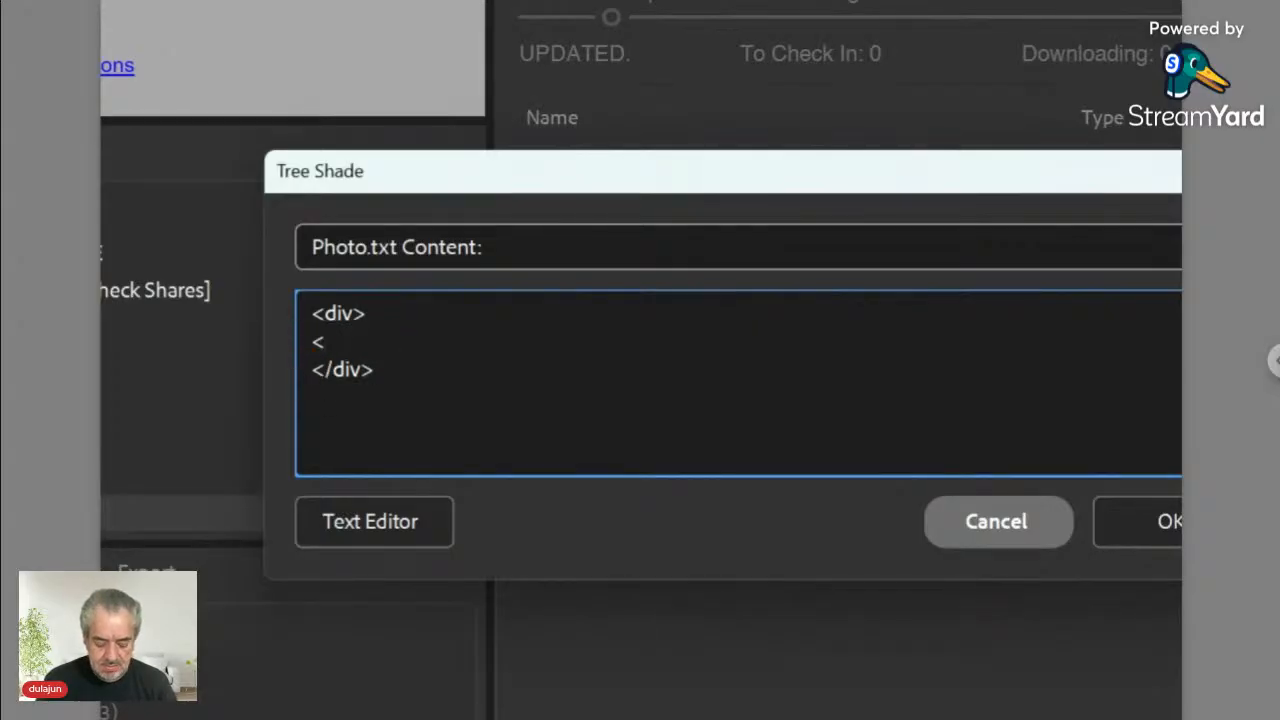
text(img)
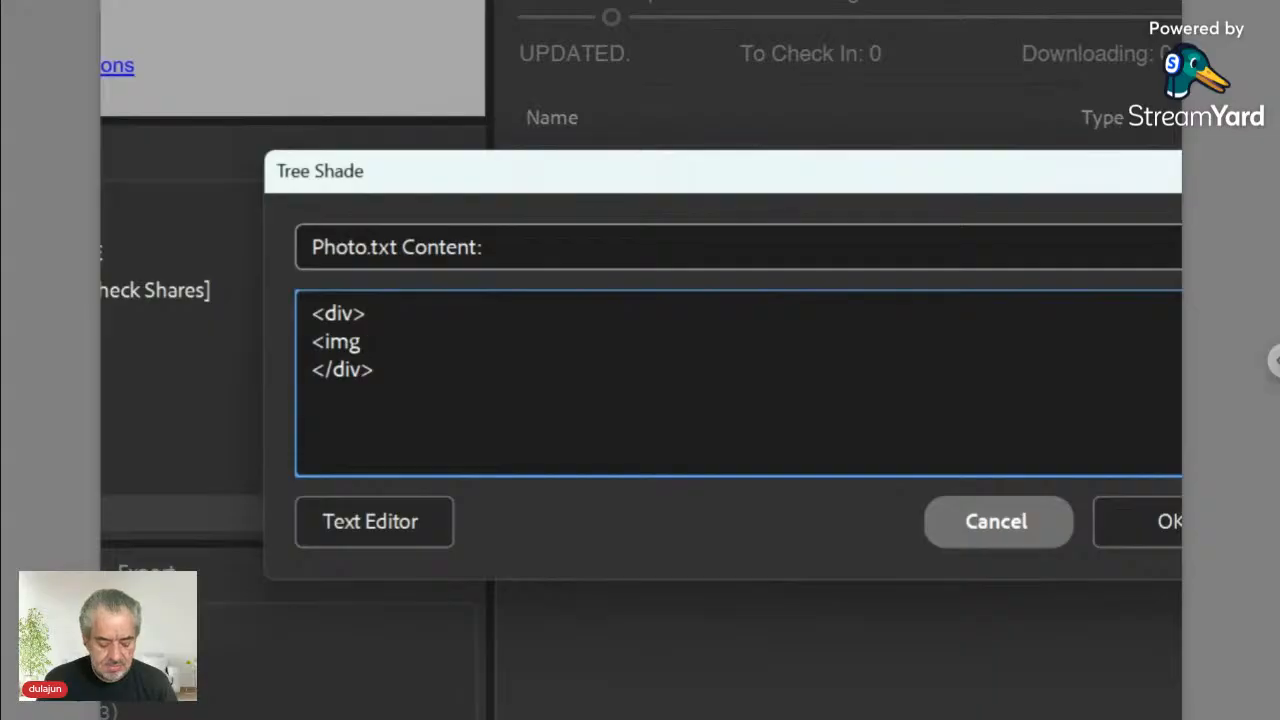
text( src)
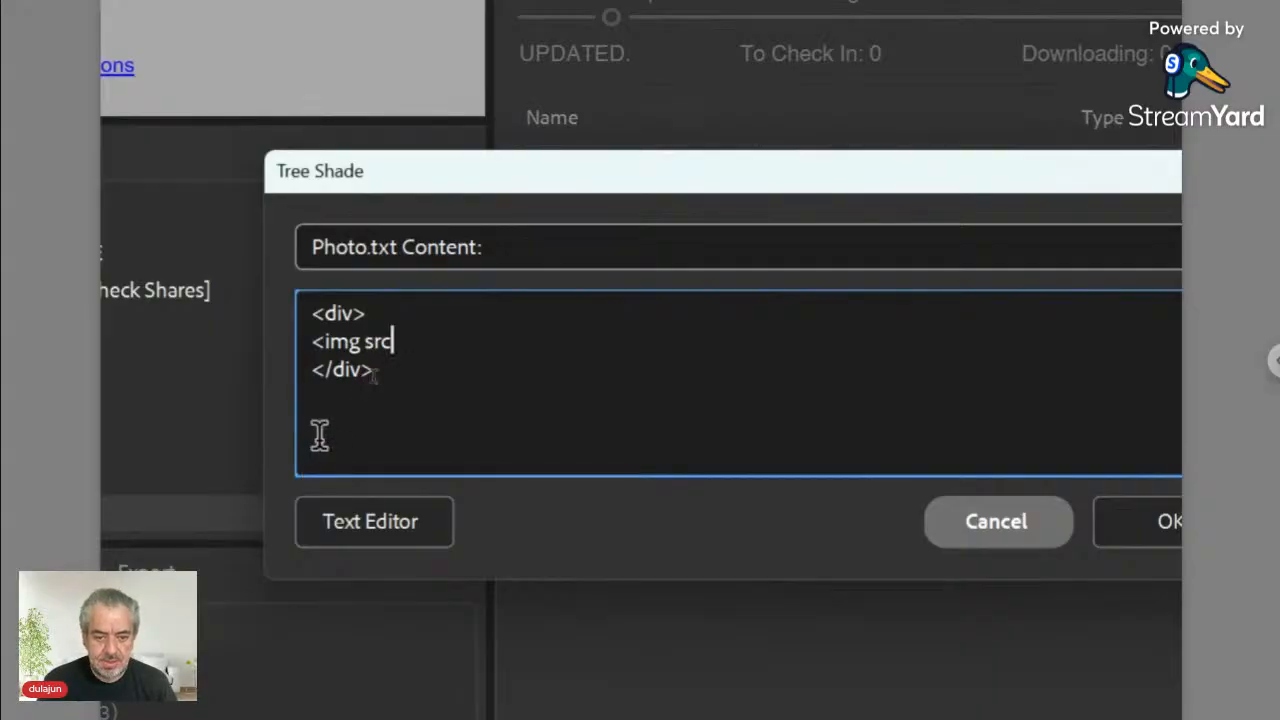
text(="")
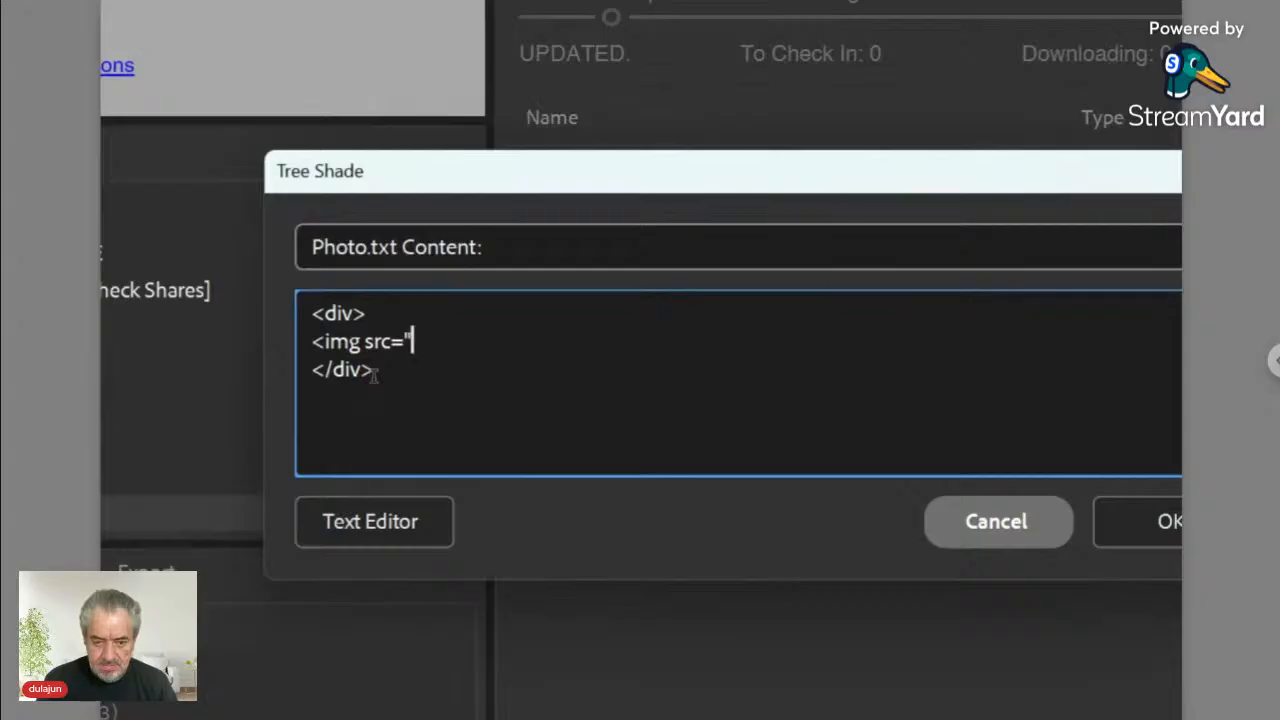
key(Left)
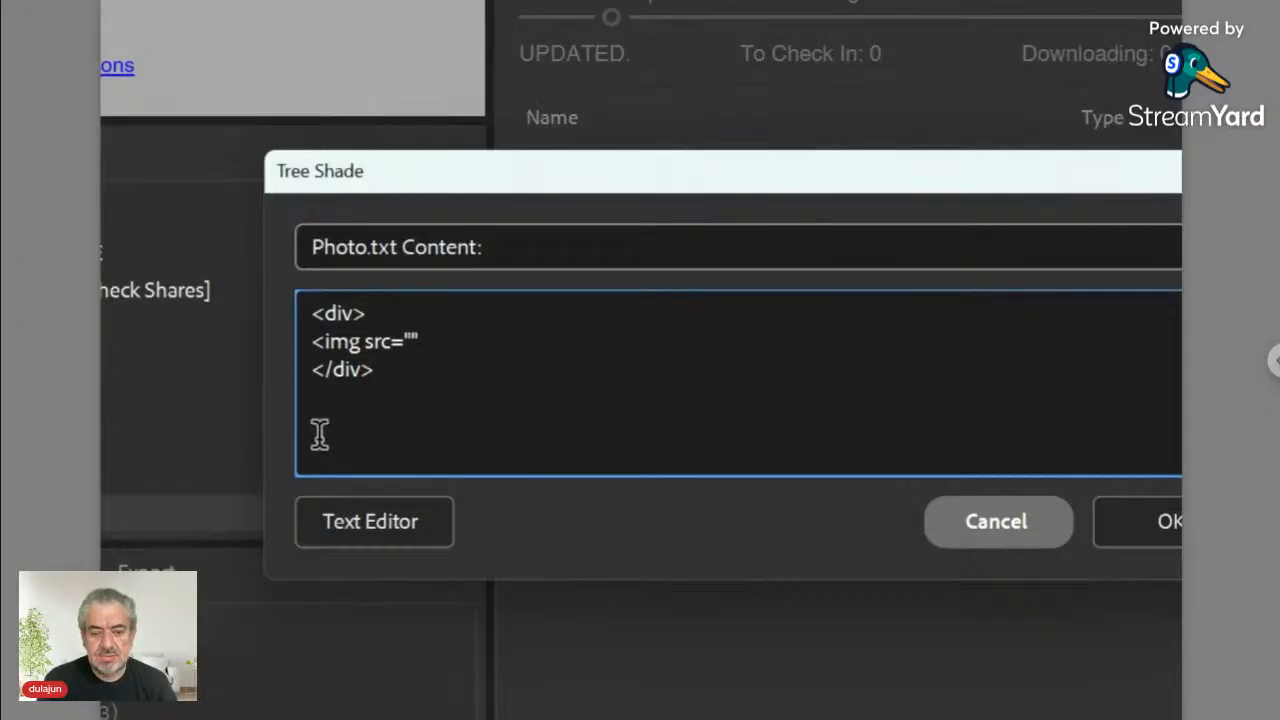
- Paste the cut placeholder between the src quotes and change its place tag to url
key(ctrl+v)
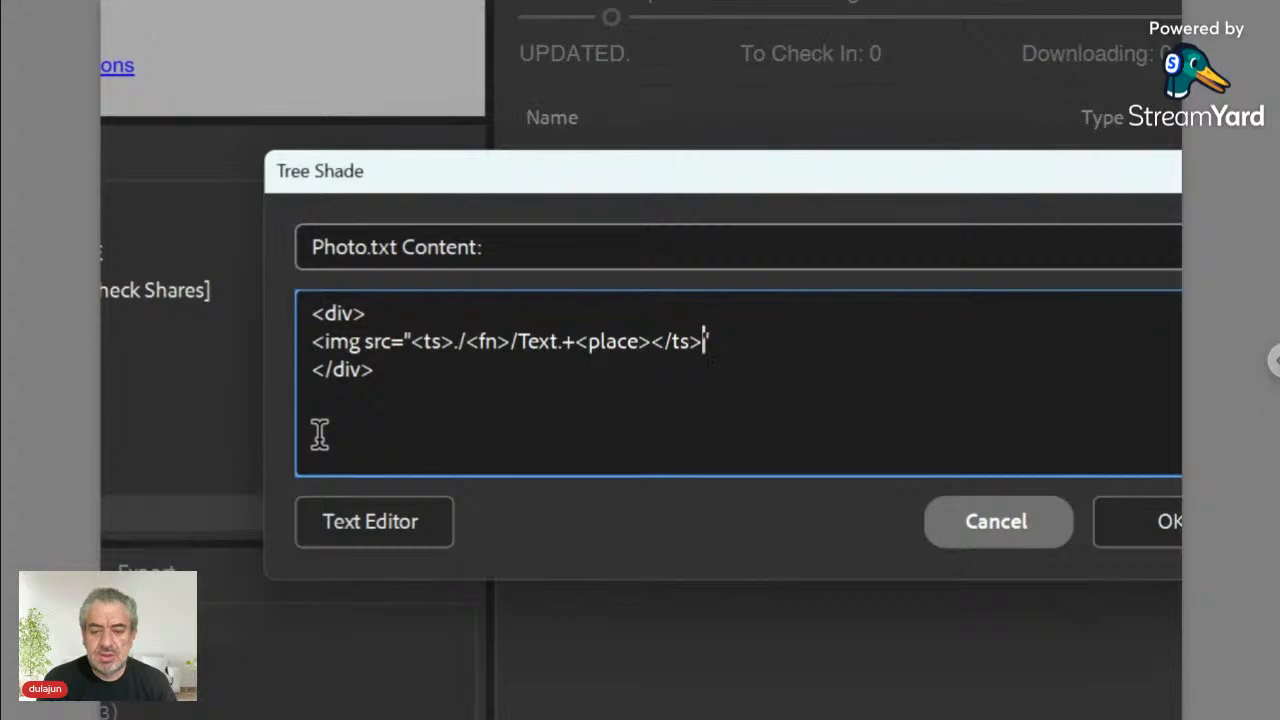
key(Left)
key(Left)
key(Left)
key(Left)
key(Left)
key(Left)
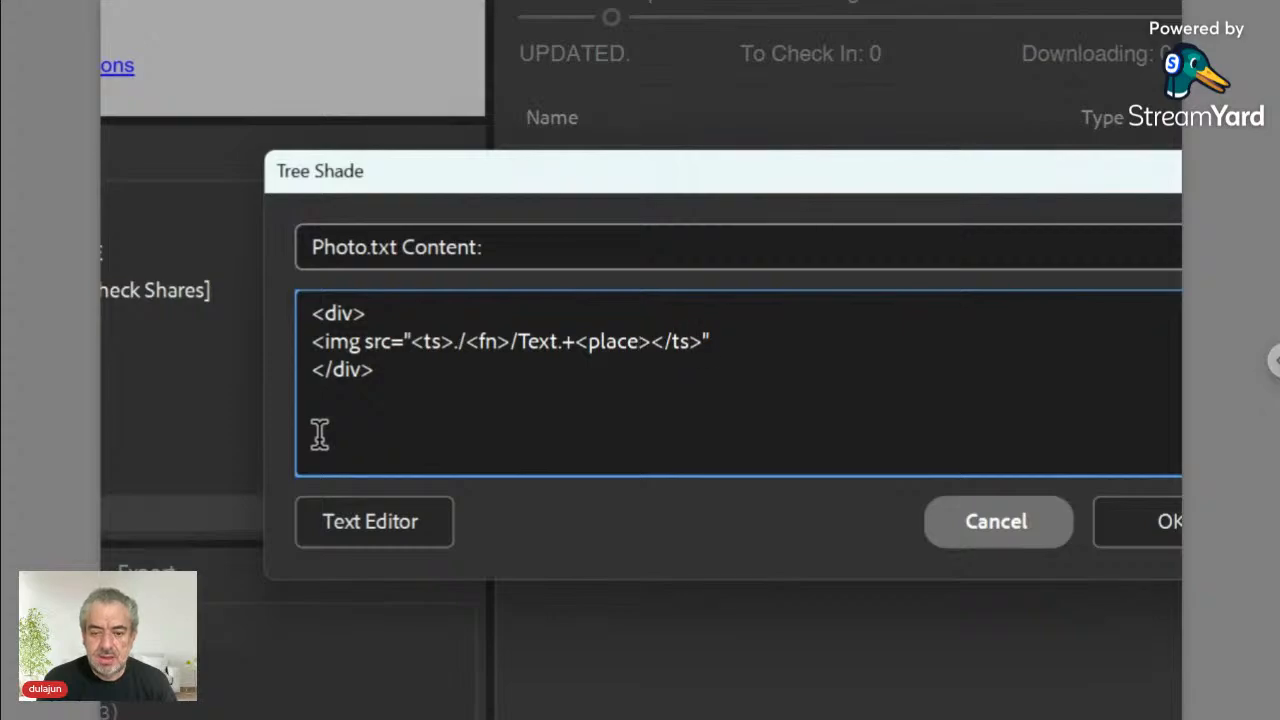
key(shift+Left)
key(shift+Left)
key(shift+Left)
key(shift+Left)
key(shift+Left)
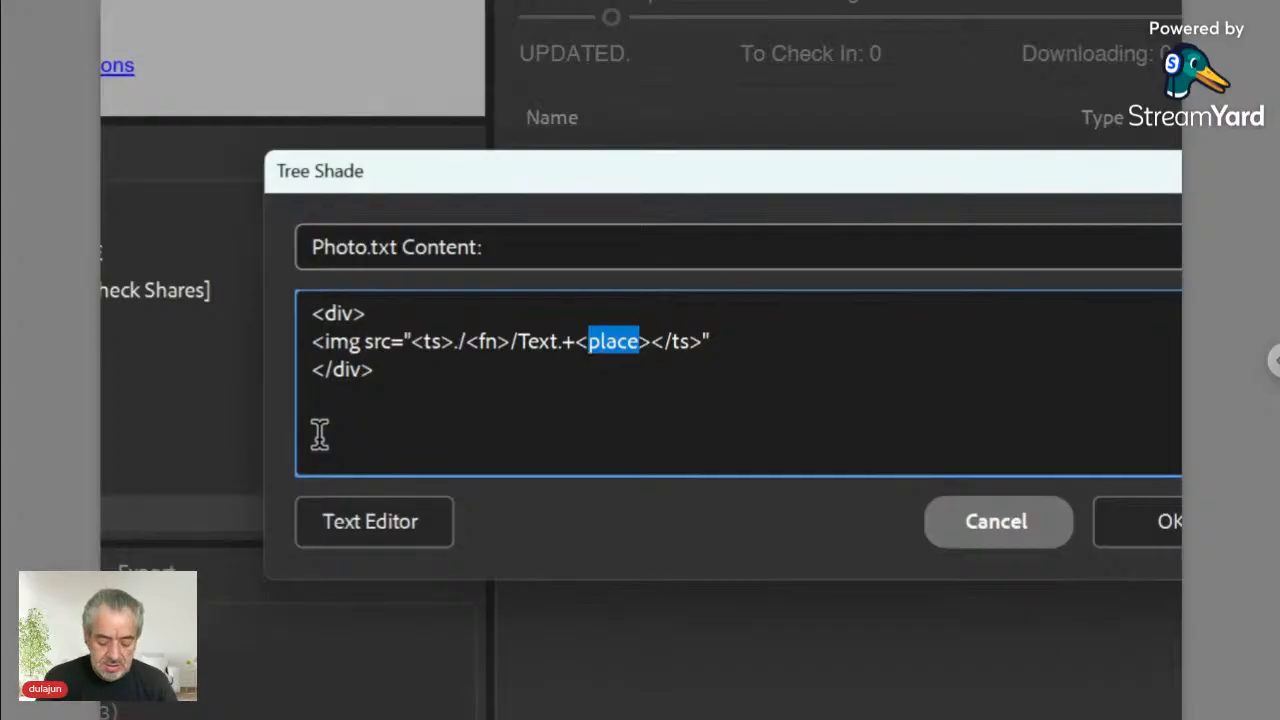
text(url)
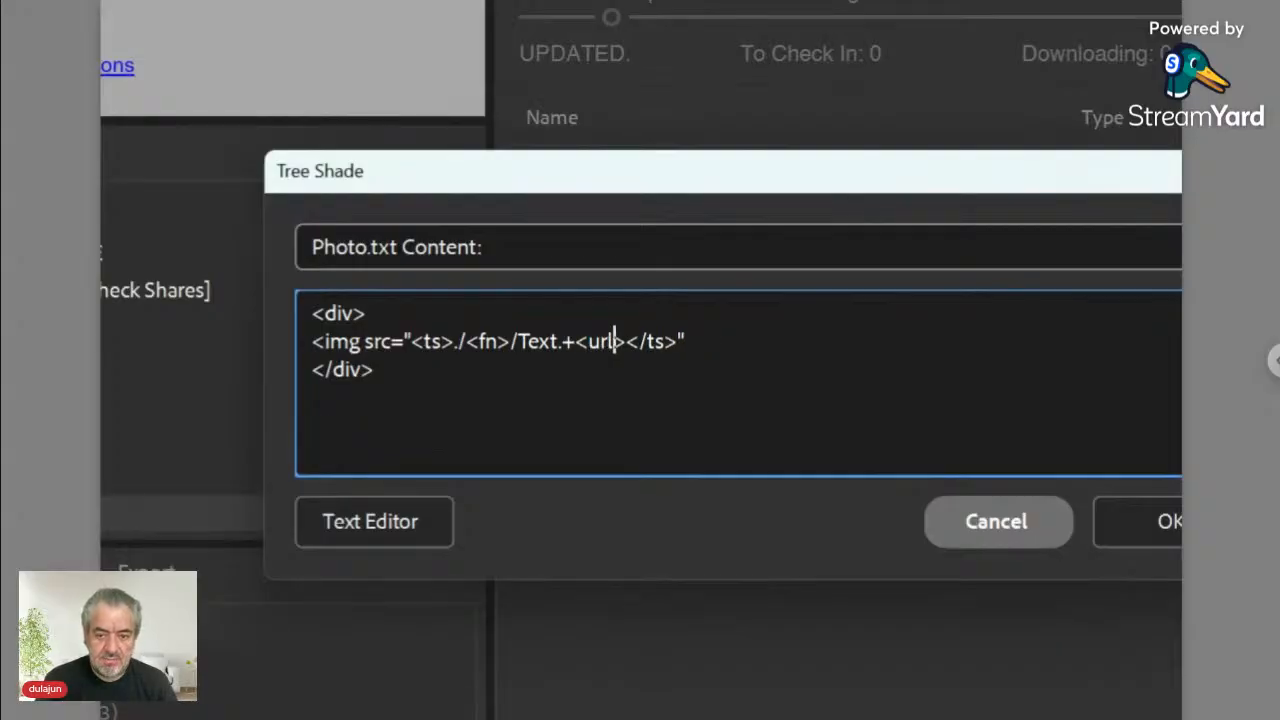
- Replace the file name Text in the image source path with Uploaded, keeping the period before the plus sign
key(Left)
key(Left)
key(Left)
key(Left)
key(Left)
key(Left)
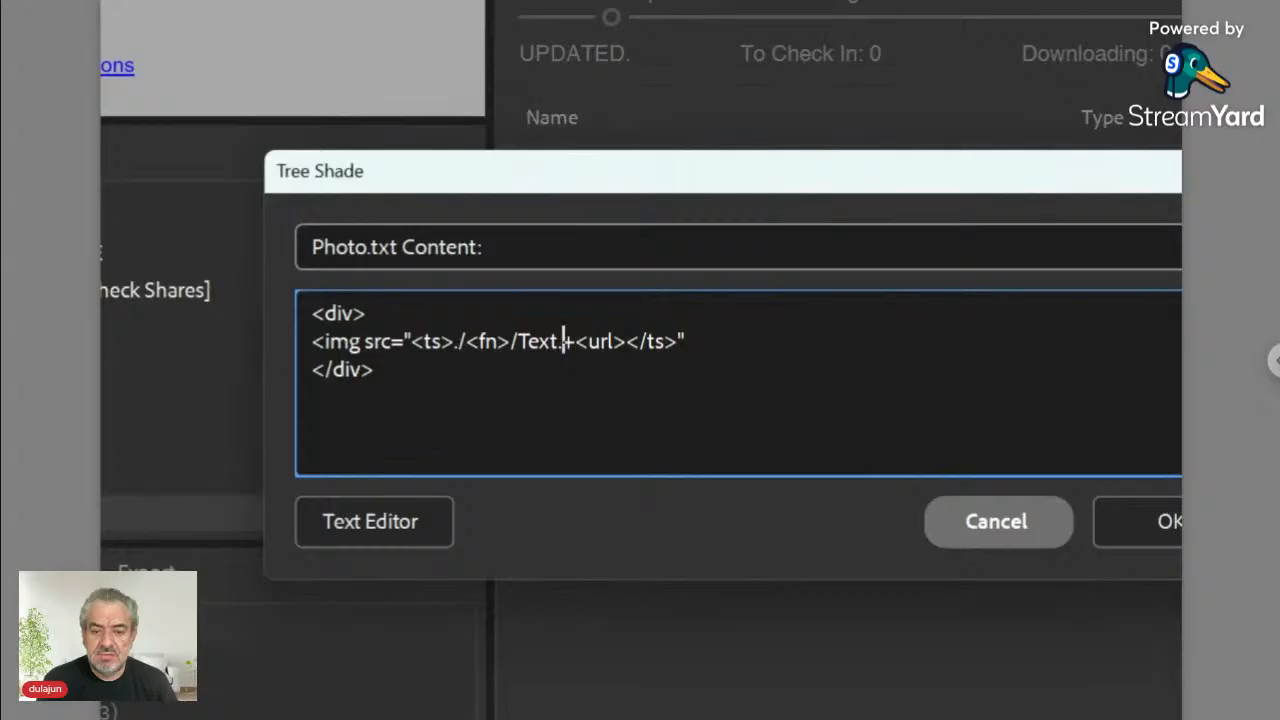
key(shift+Left)
key(shift+Left)
key(shift+Left)
key(shift+Left)
key(shift+Left)
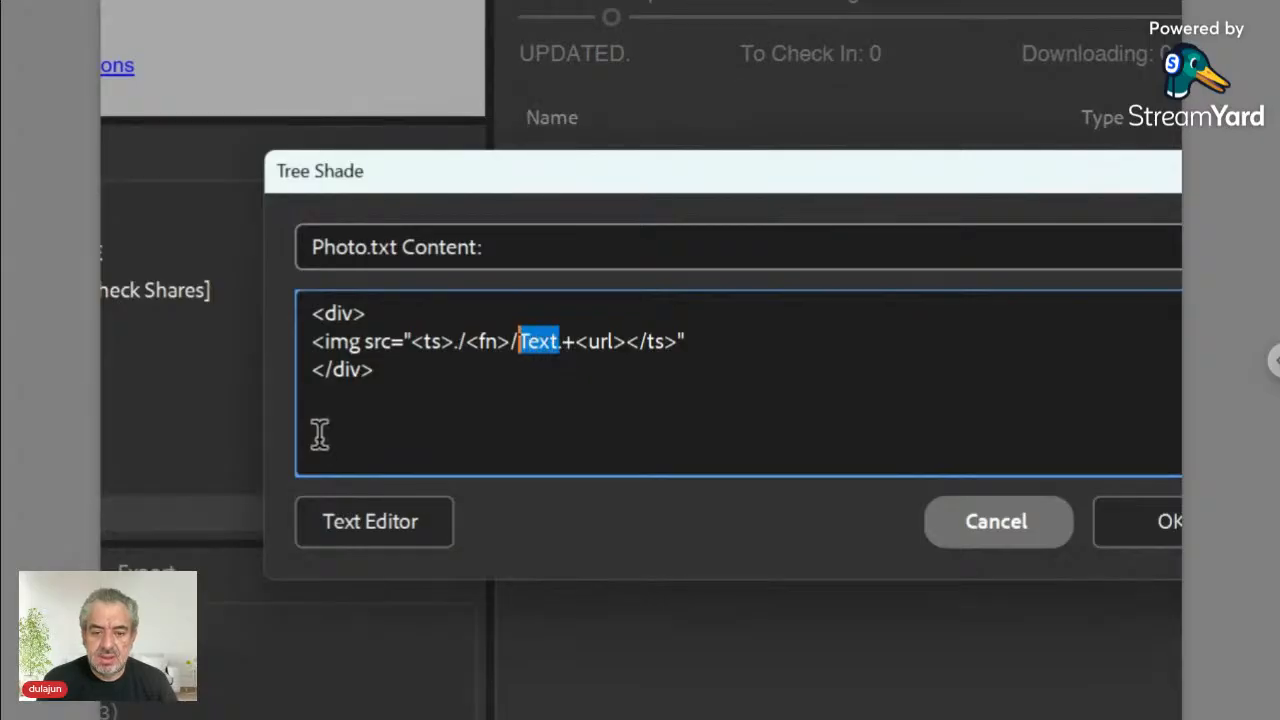
text(Uplo)
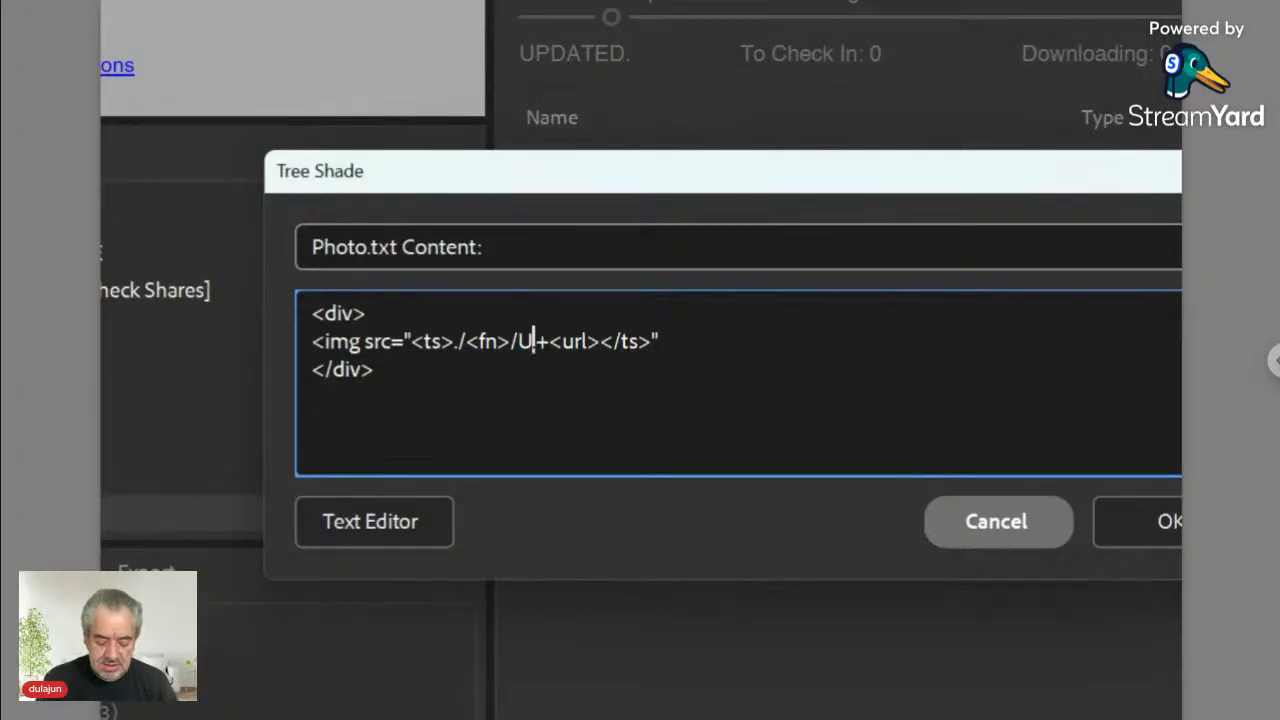
text(aded.)
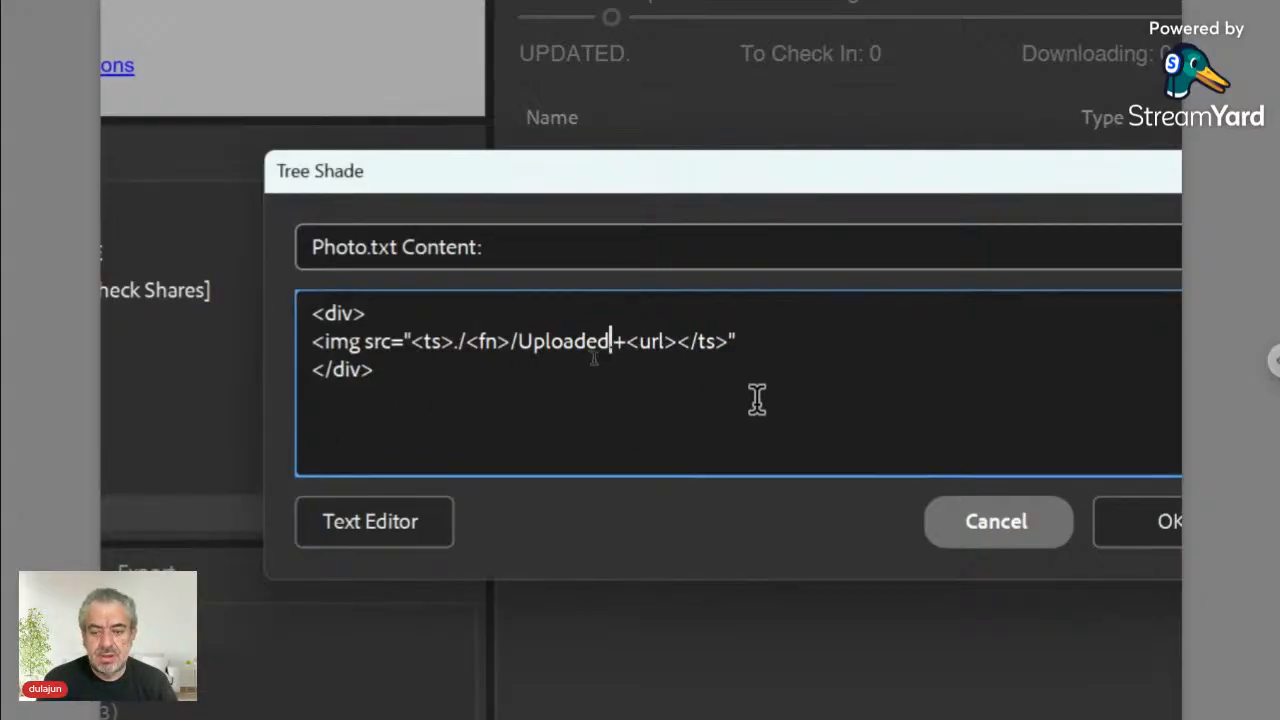
- Add width="20%" to the image tag, close the tag, and save the Photo.txt content
click(747, 340)
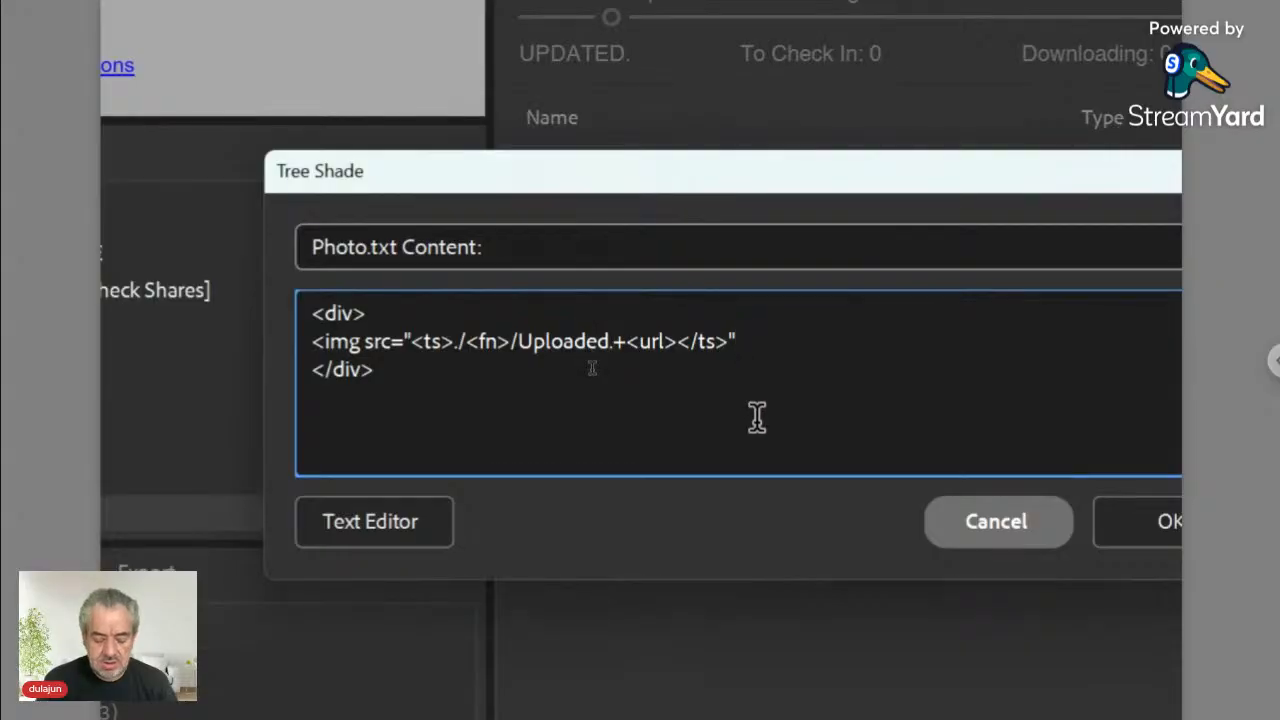
text(width)
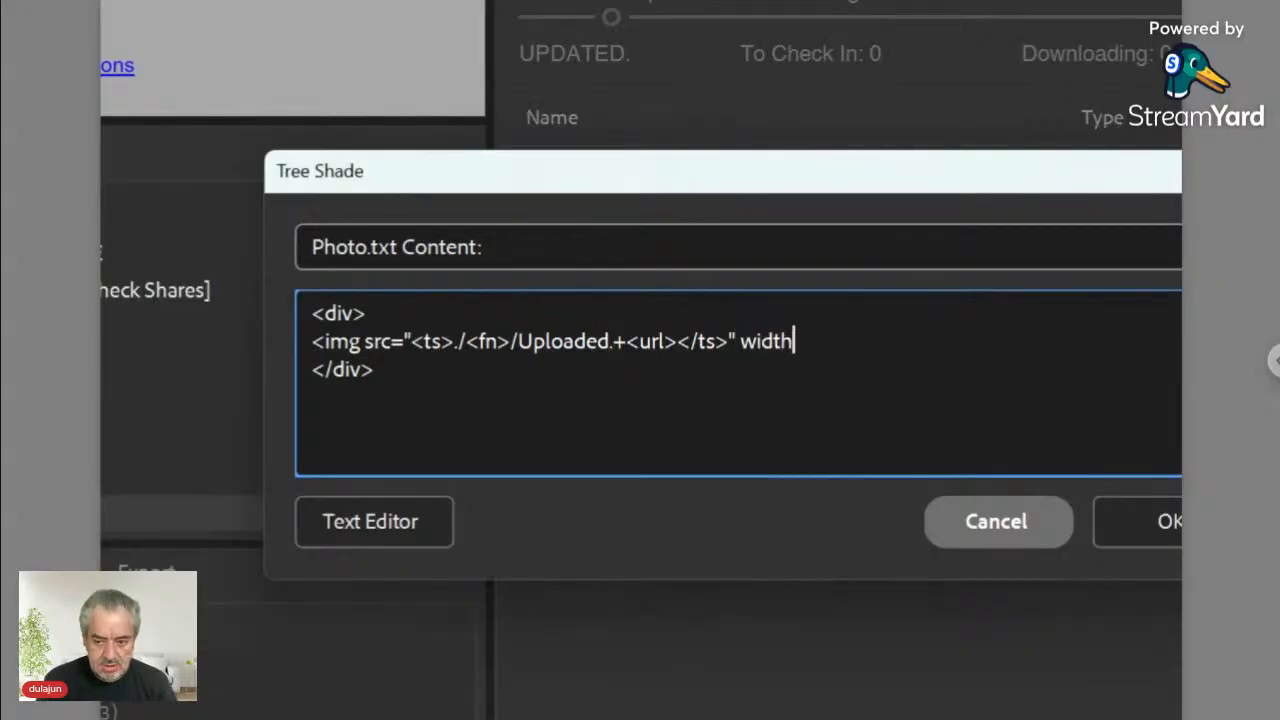
text(=)
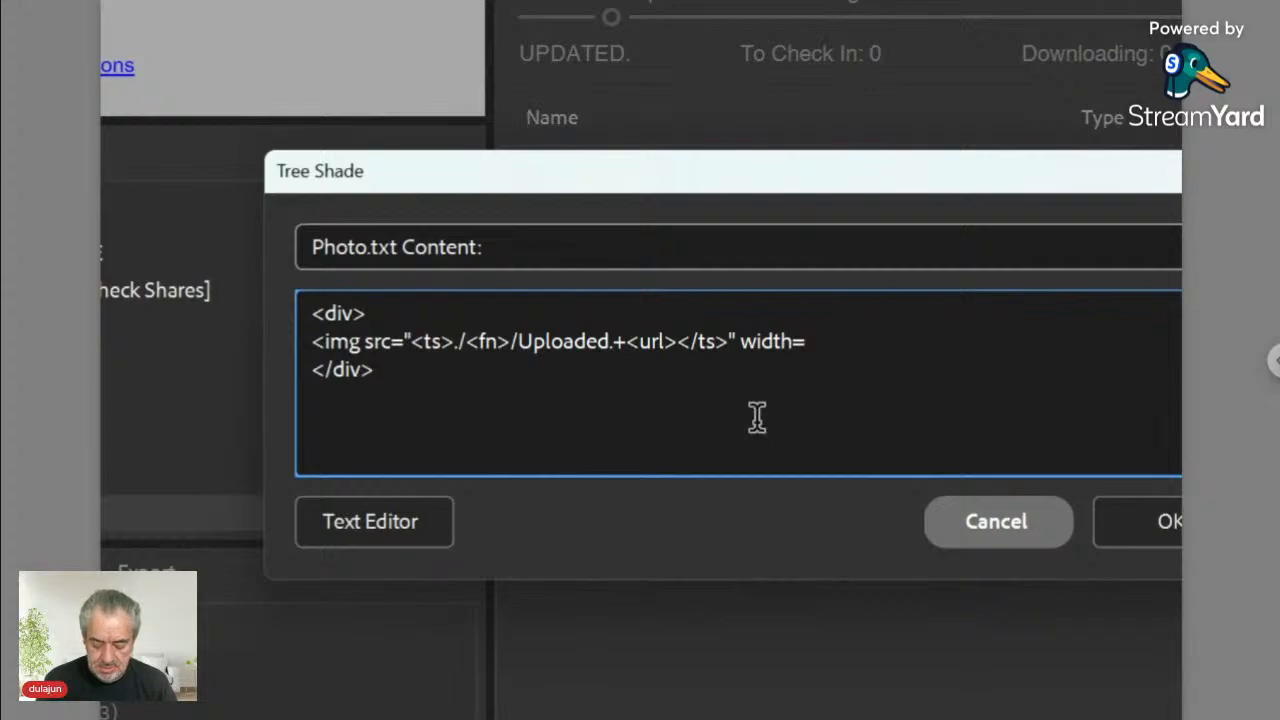
text("")
key(Left)
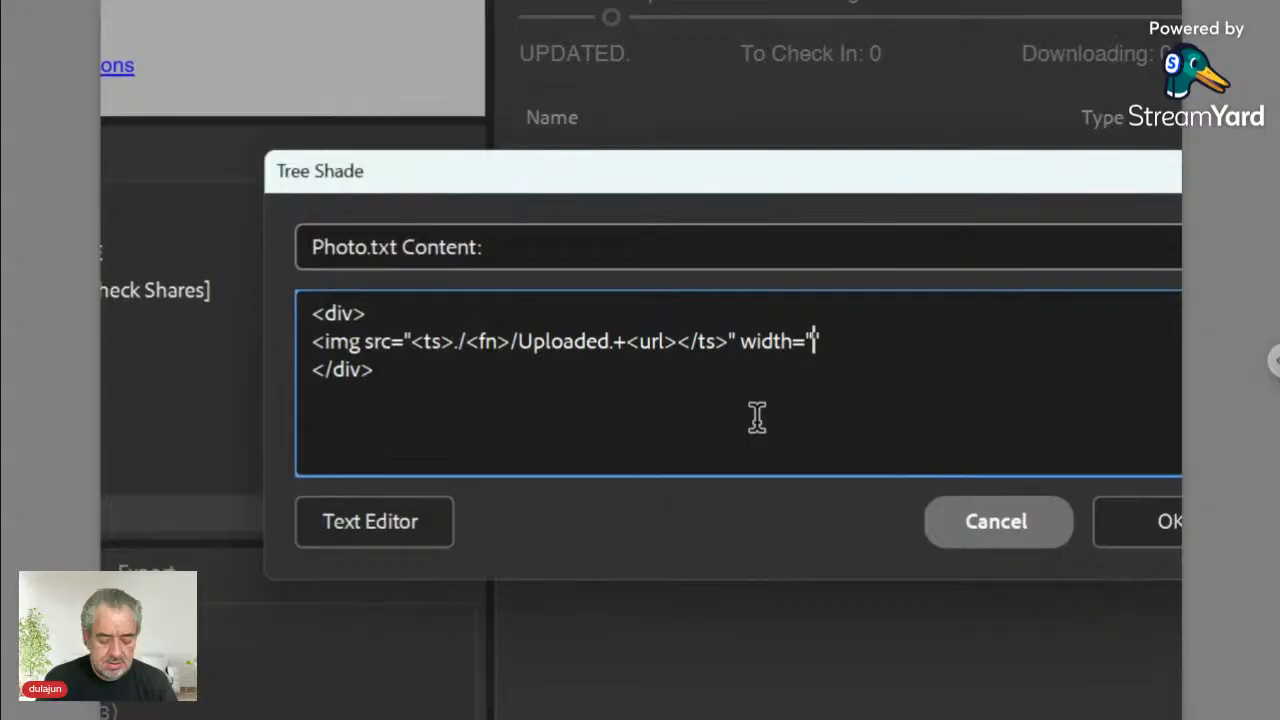
text(20)
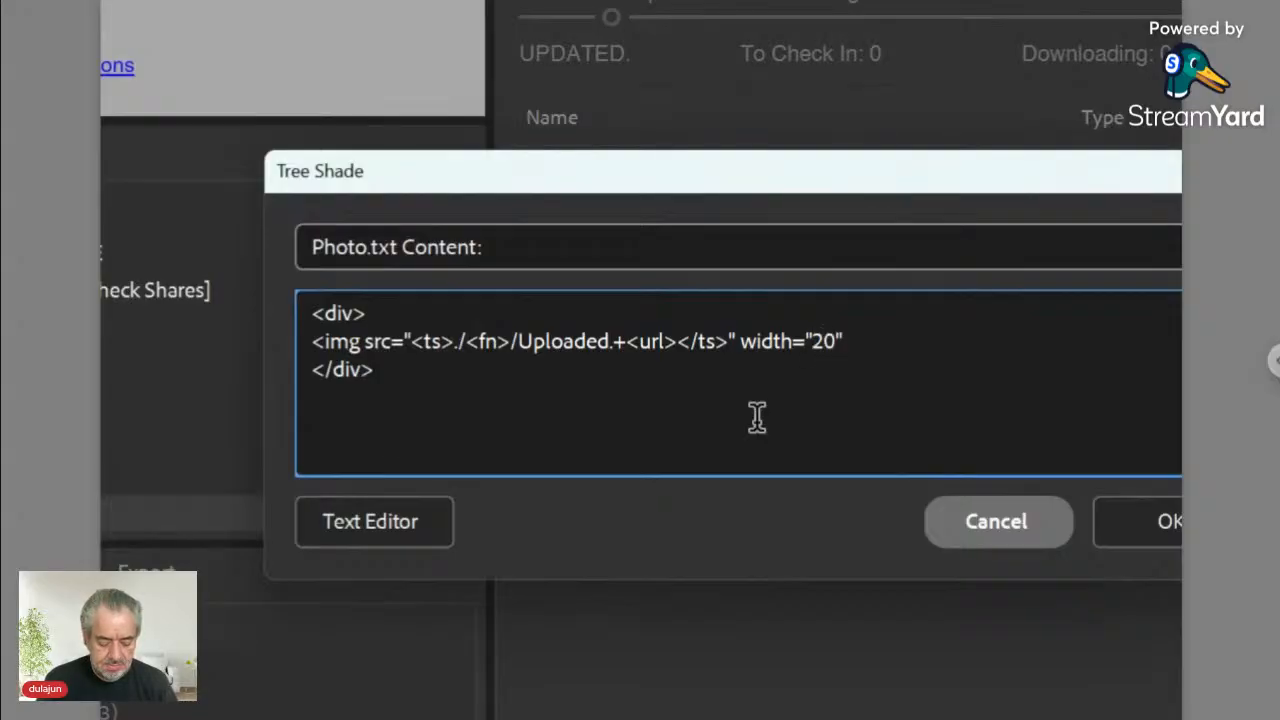
text(%")
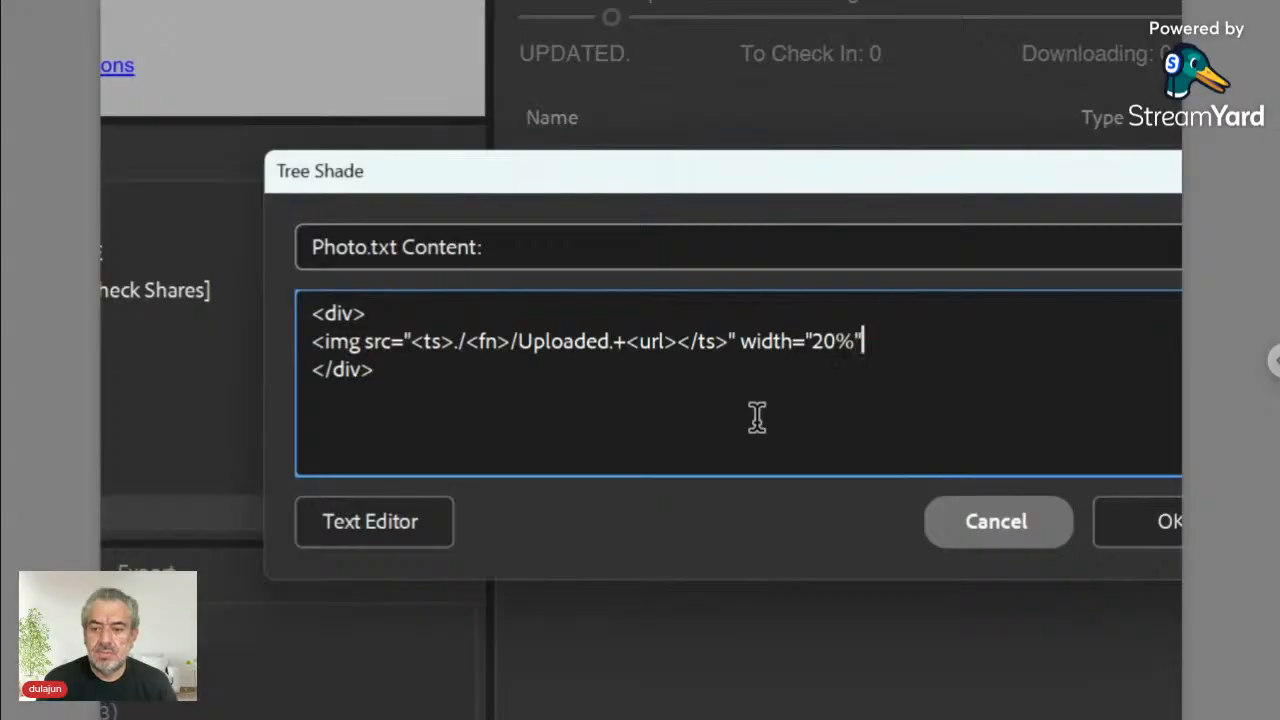
text(>)
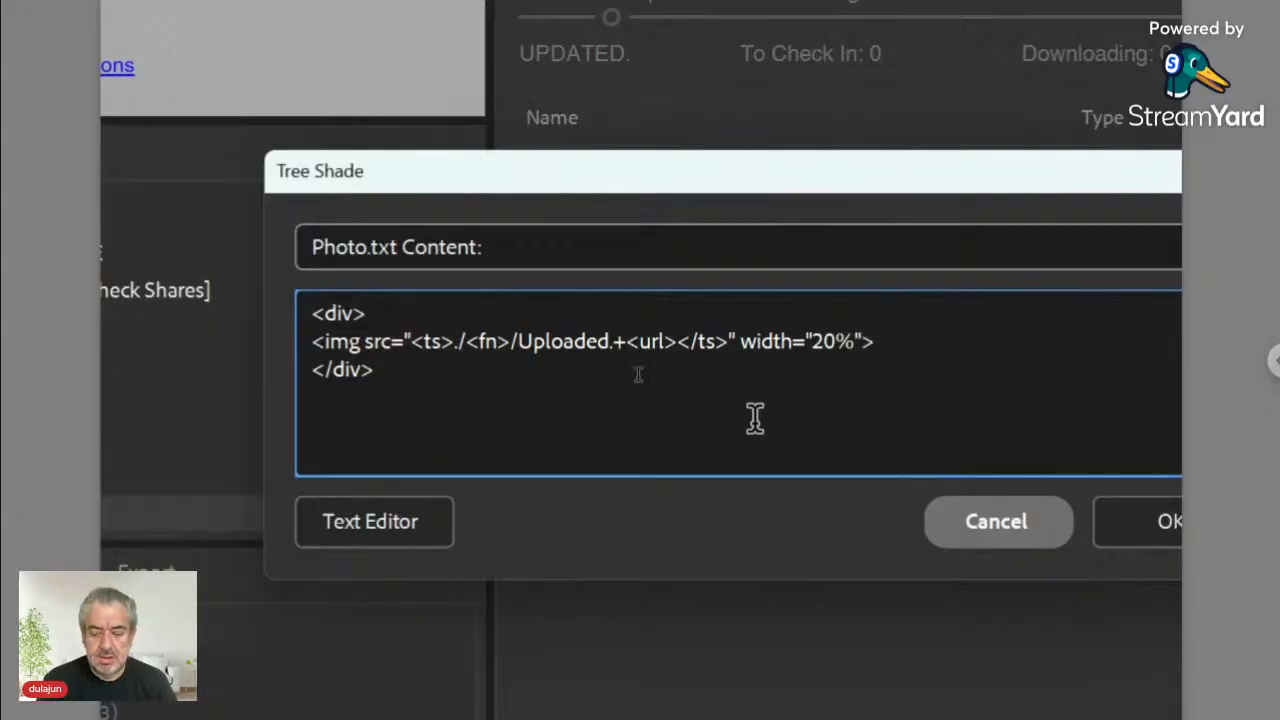
click(1095, 540)
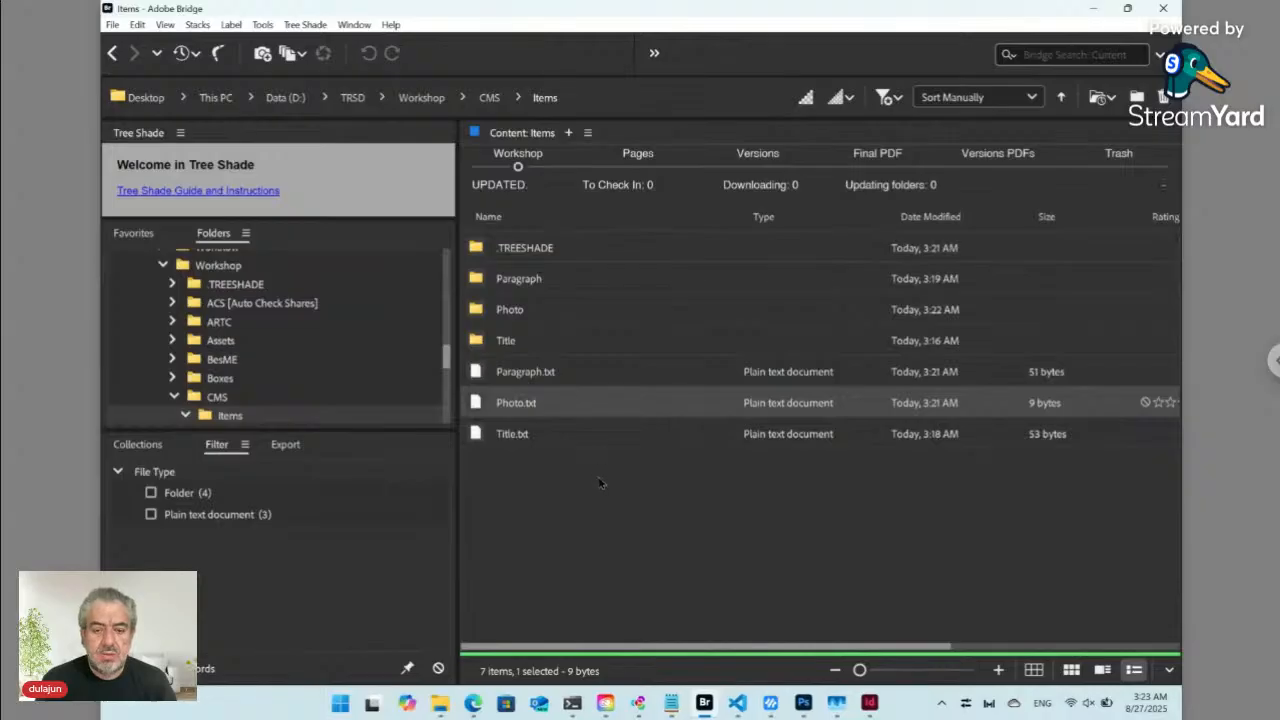
- Create a new text file named Container in the Items folder from Tree Shade's Plain template
click(703, 641)
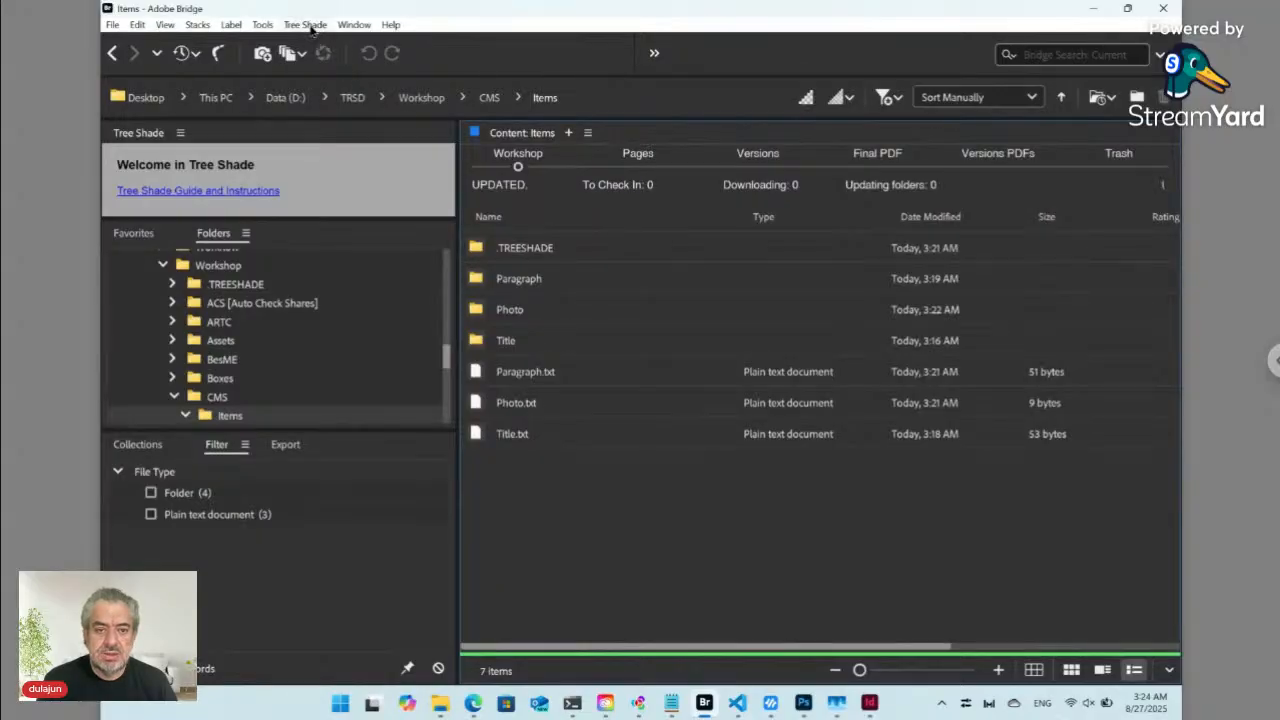
click(312, 25)
mouse_move(318, 43)
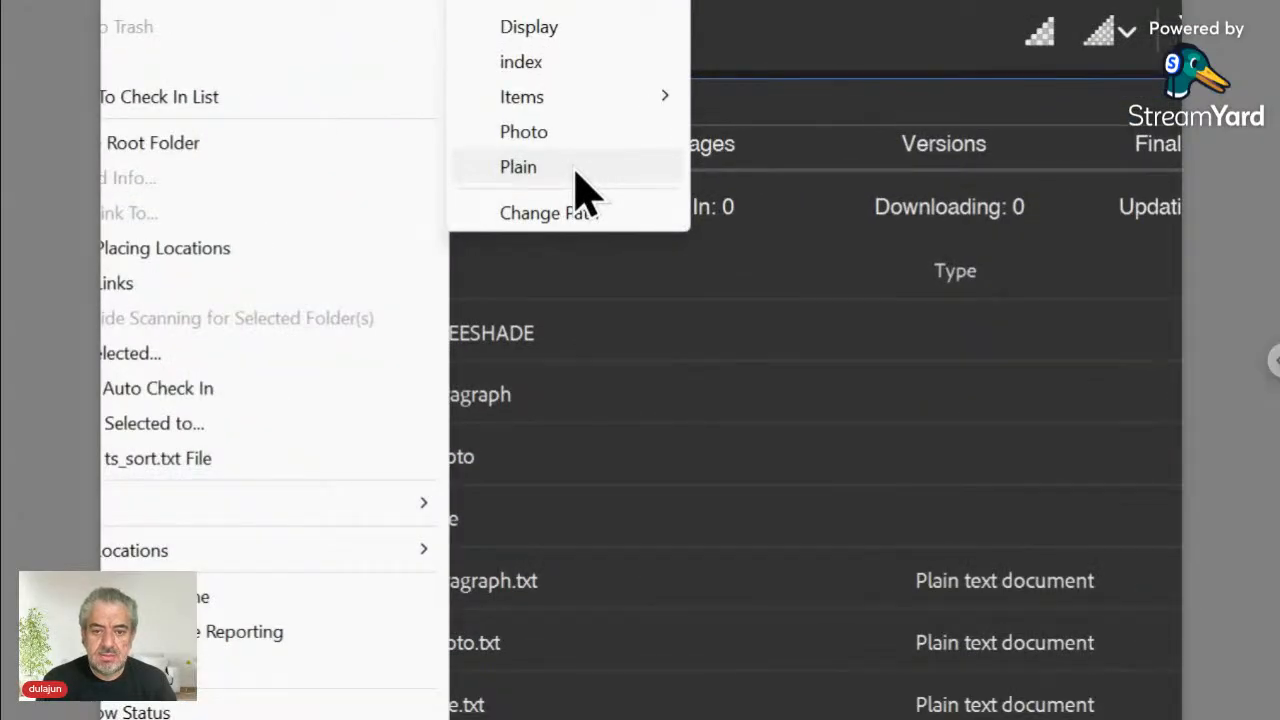
click(577, 174)
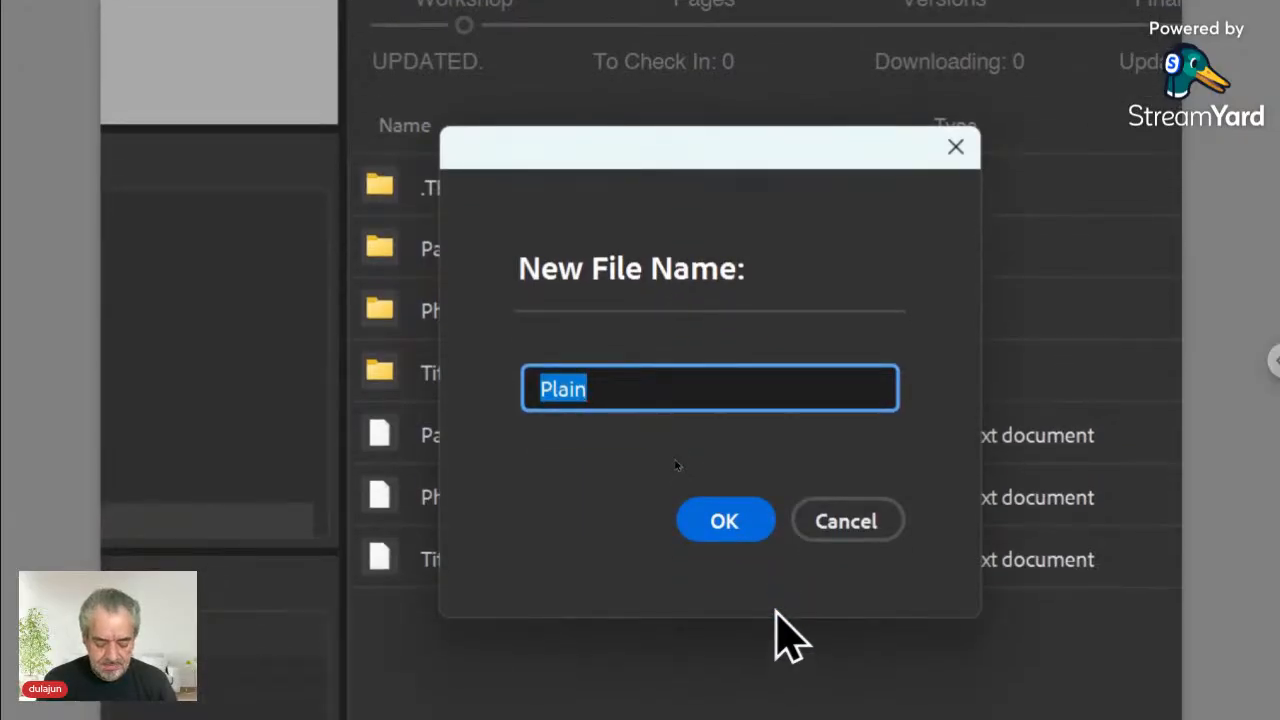
text(Cont)
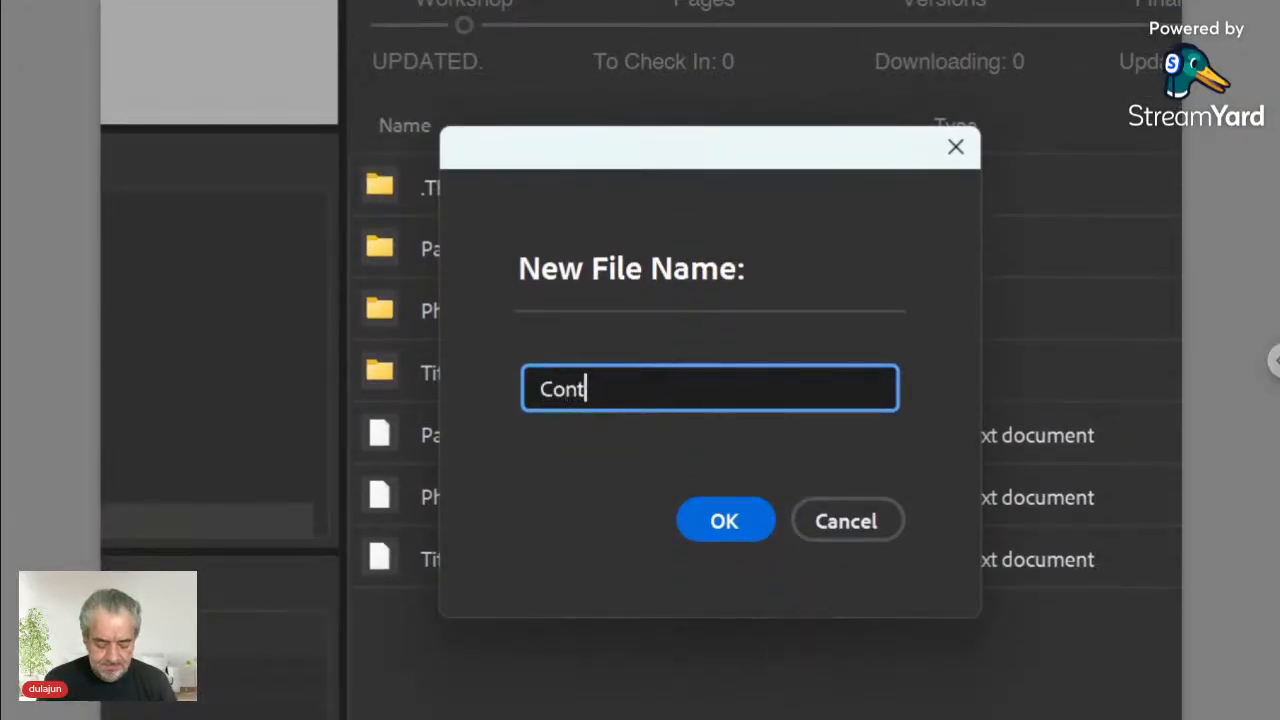
text(ainer)
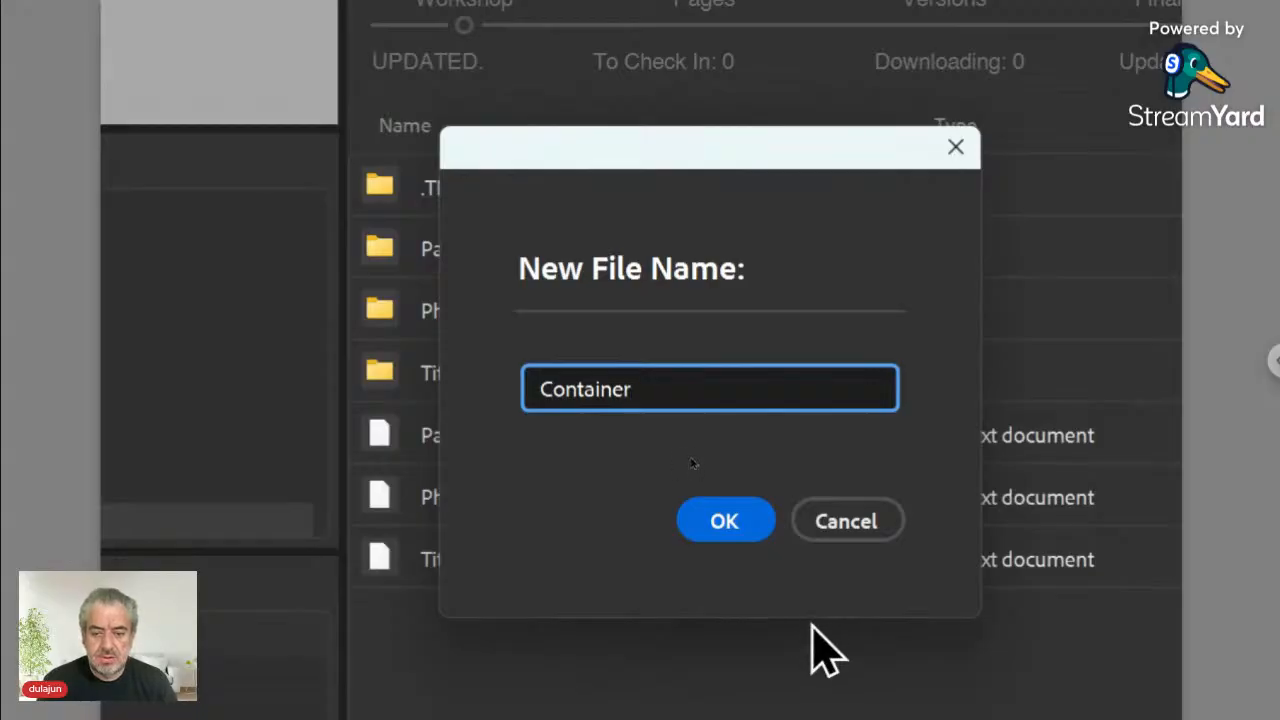
click(734, 516)
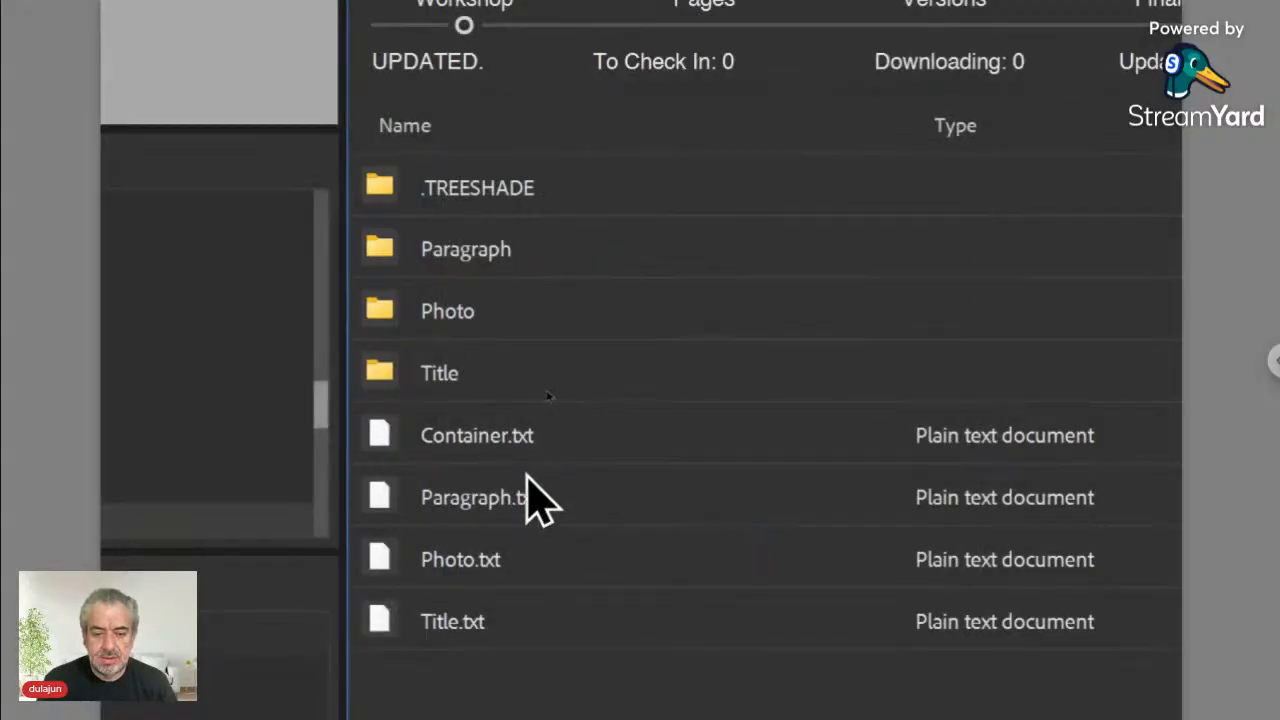
- Mark Paragraph.txt in the Items folder with Pick for Change
click(503, 445)
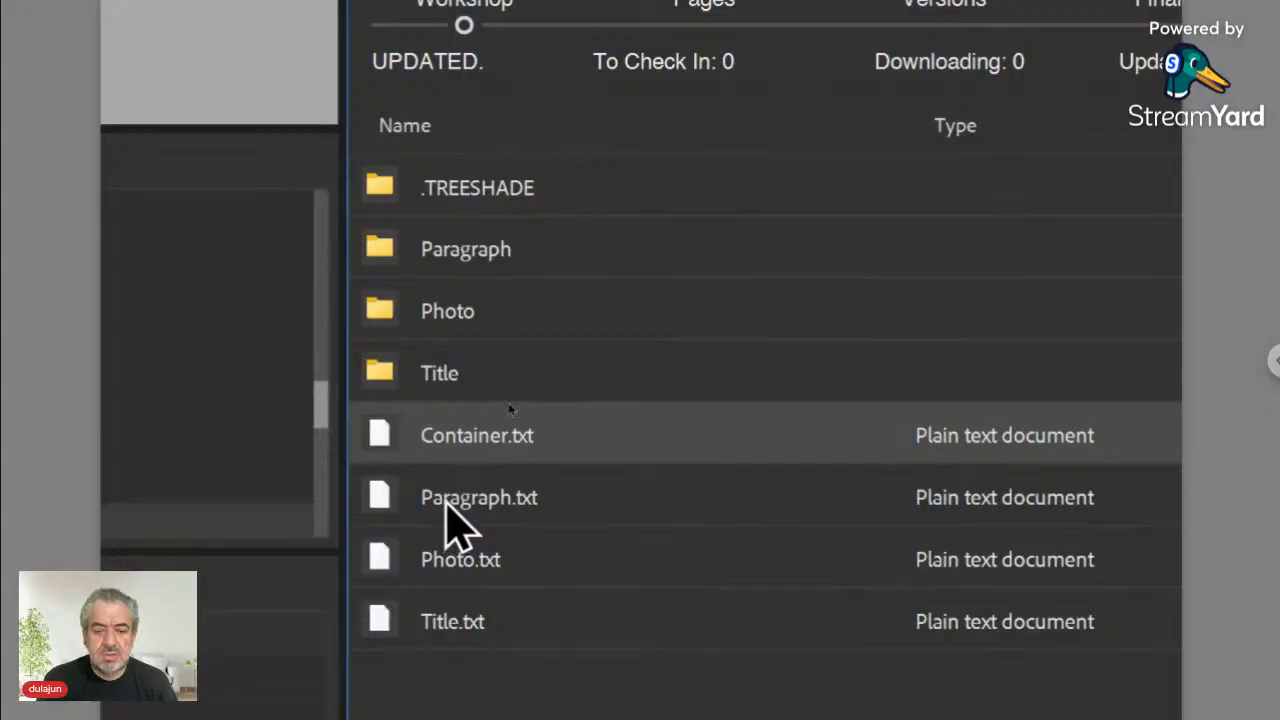
click(445, 505)
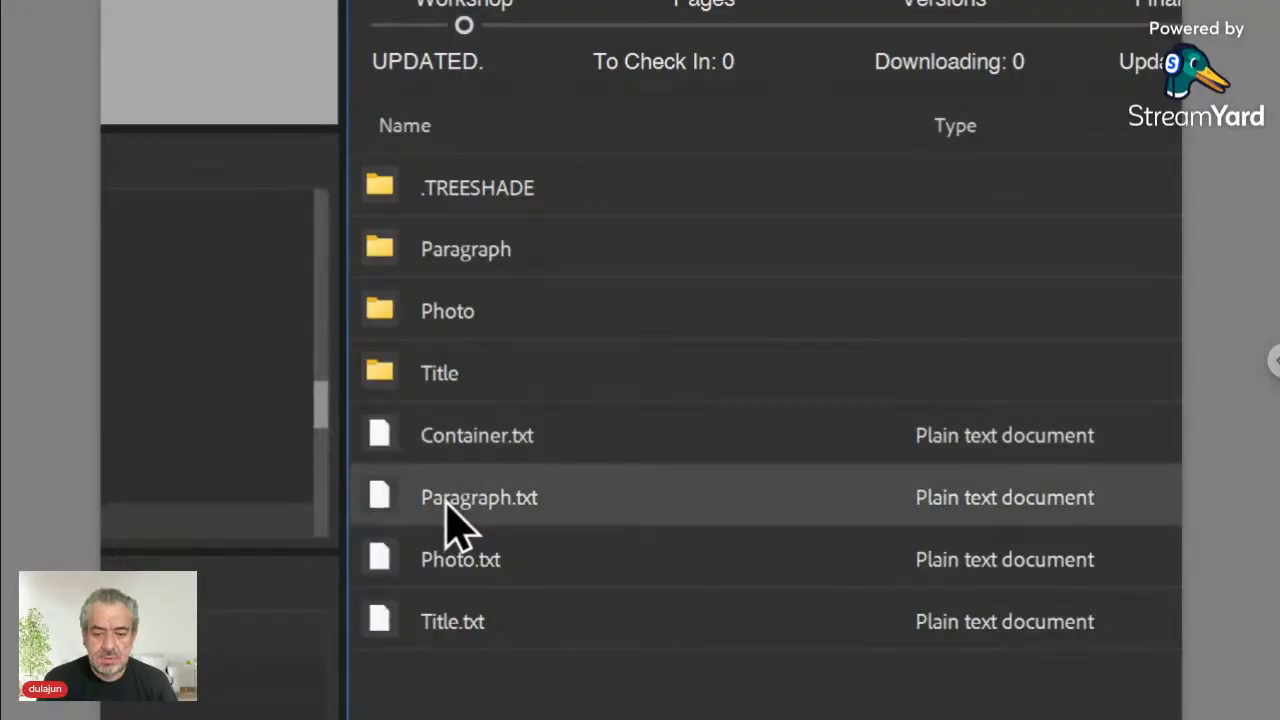
right_click(395, 520)
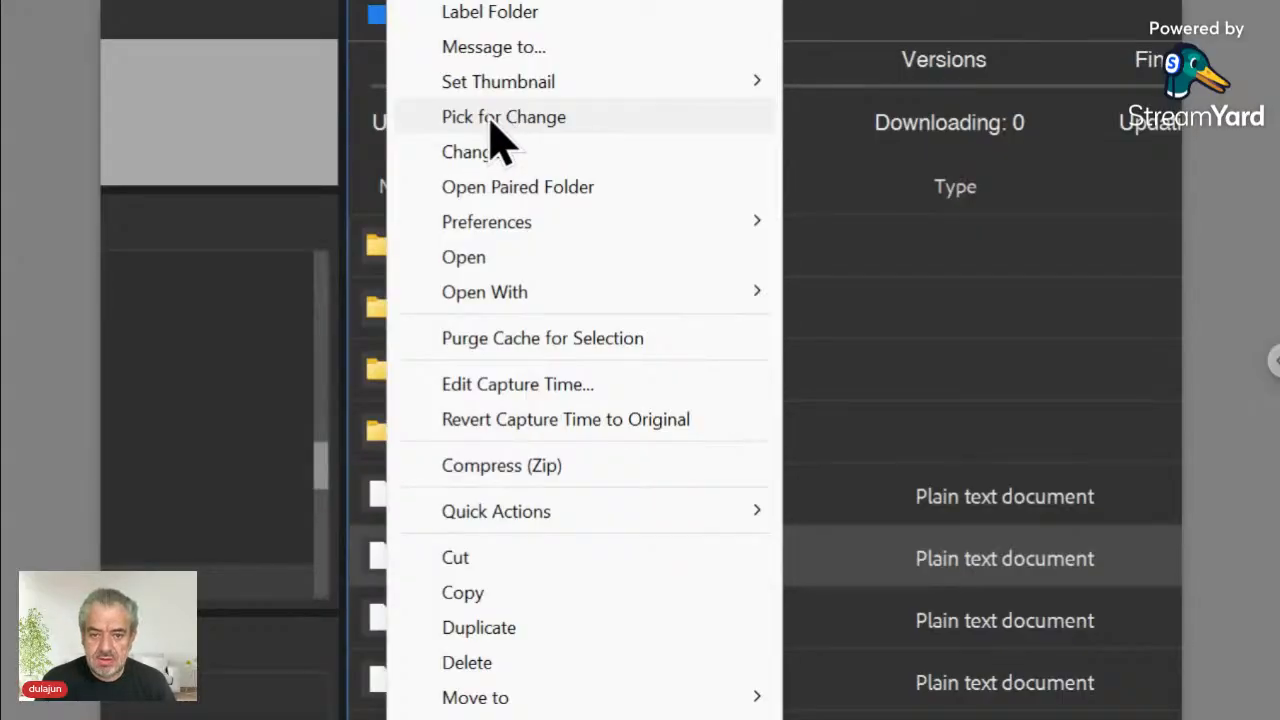
click(490, 120)
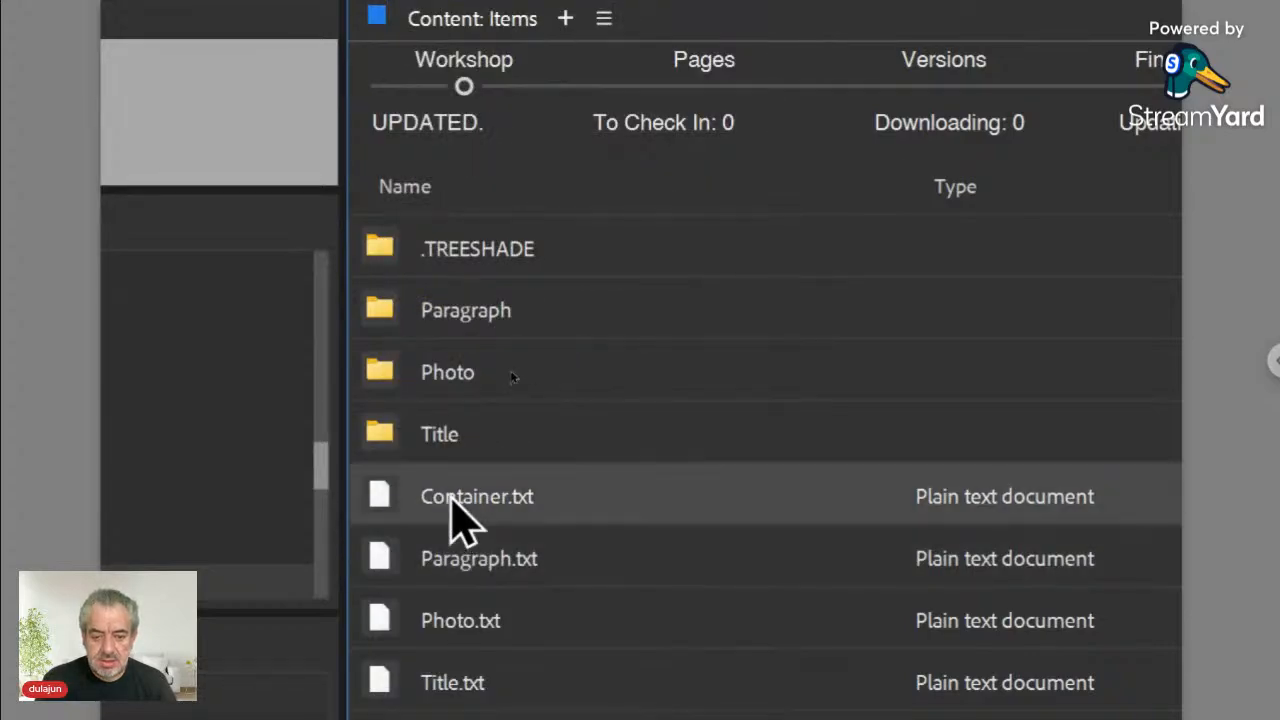
- Open the paired folder of Container.txt
right_click(394, 498)
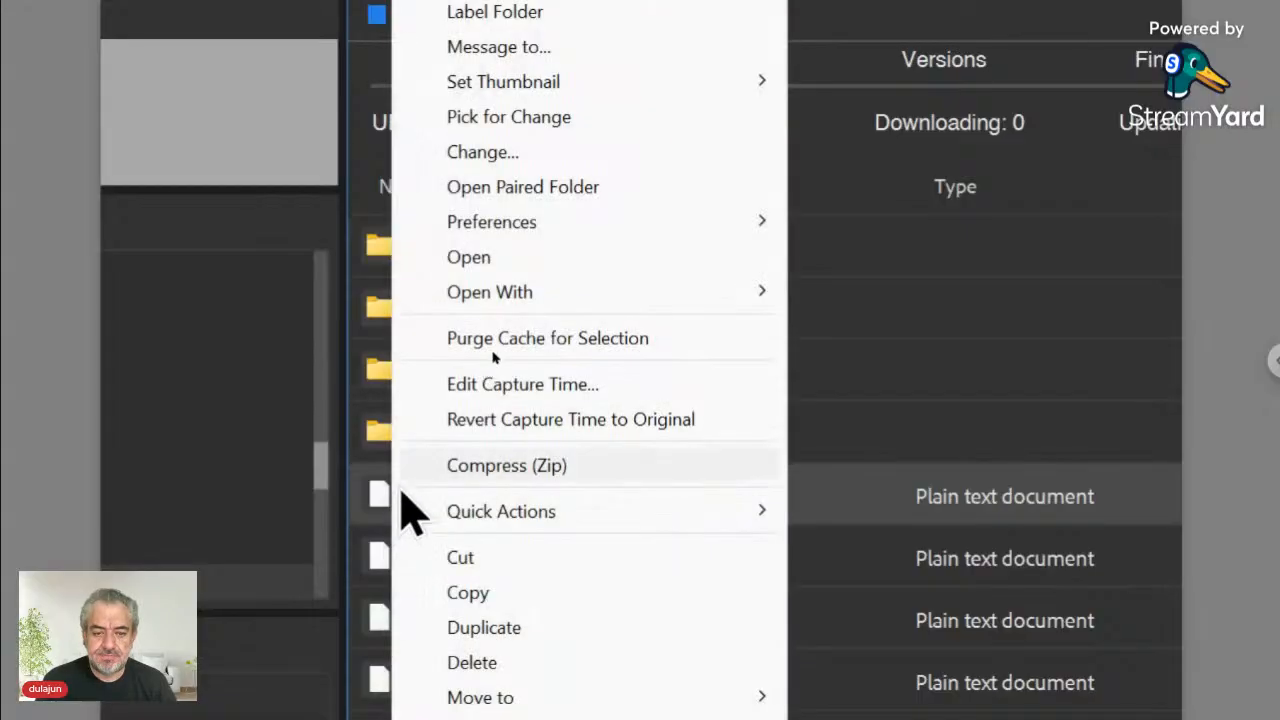
click(524, 187)
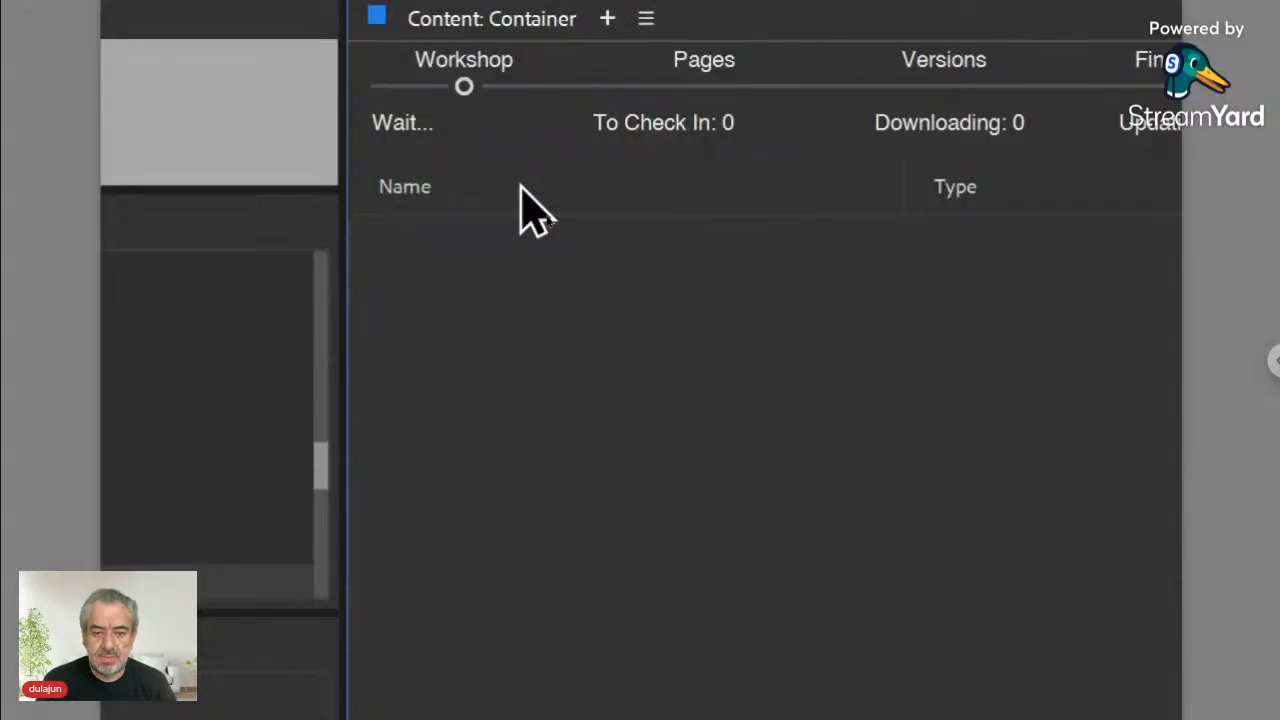
- Copy the picked Paragraph.txt into the Container folder by running the Change command with the shortcut c:
right_click(482, 432)
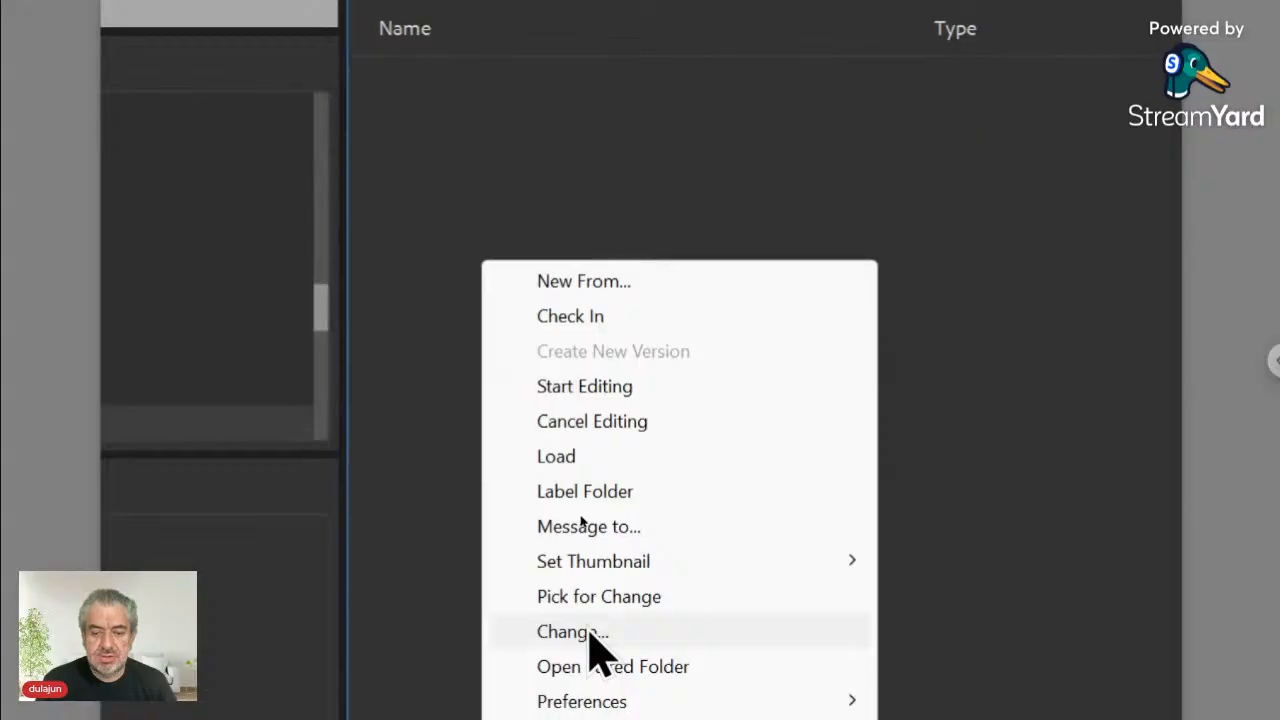
click(589, 638)
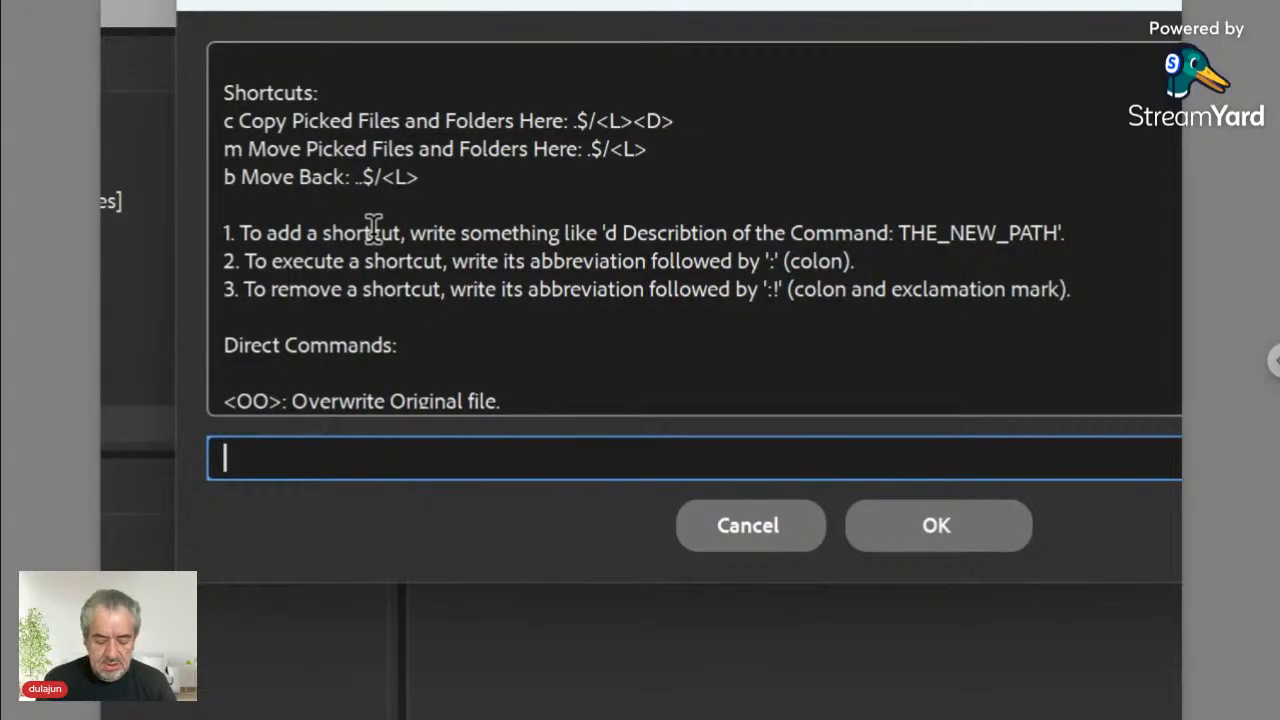
text(c:)
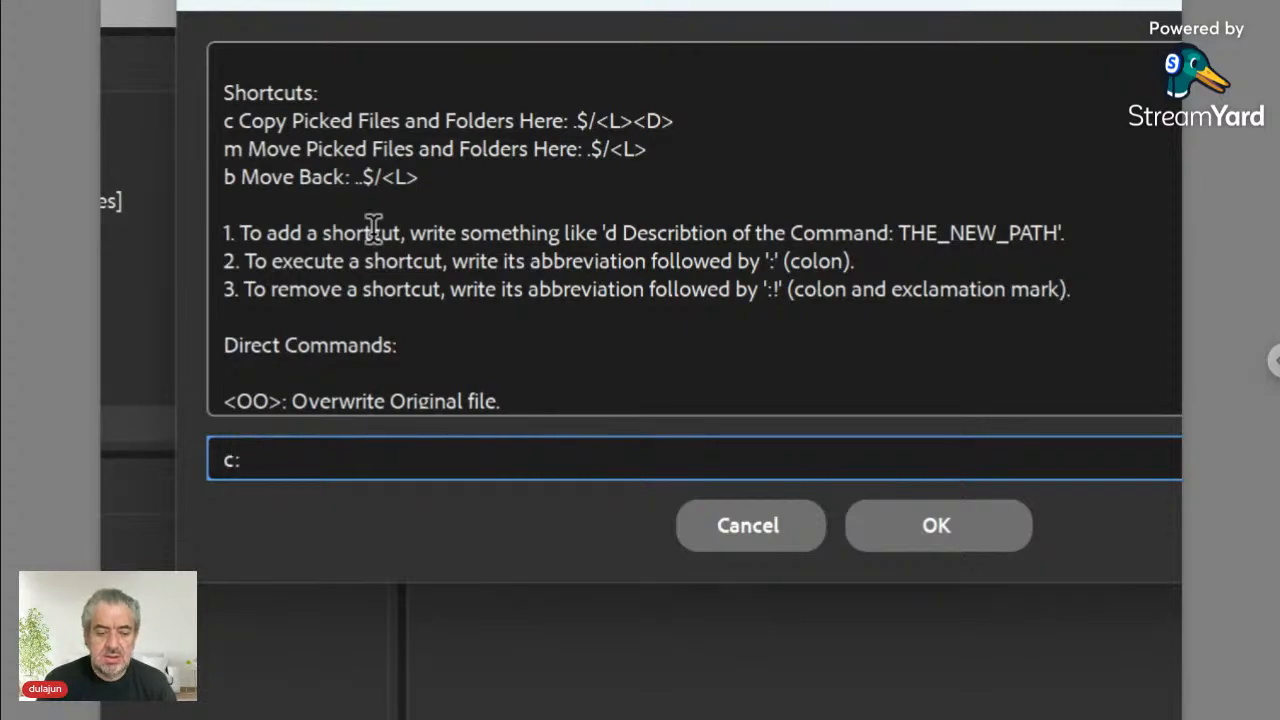
click(990, 538)
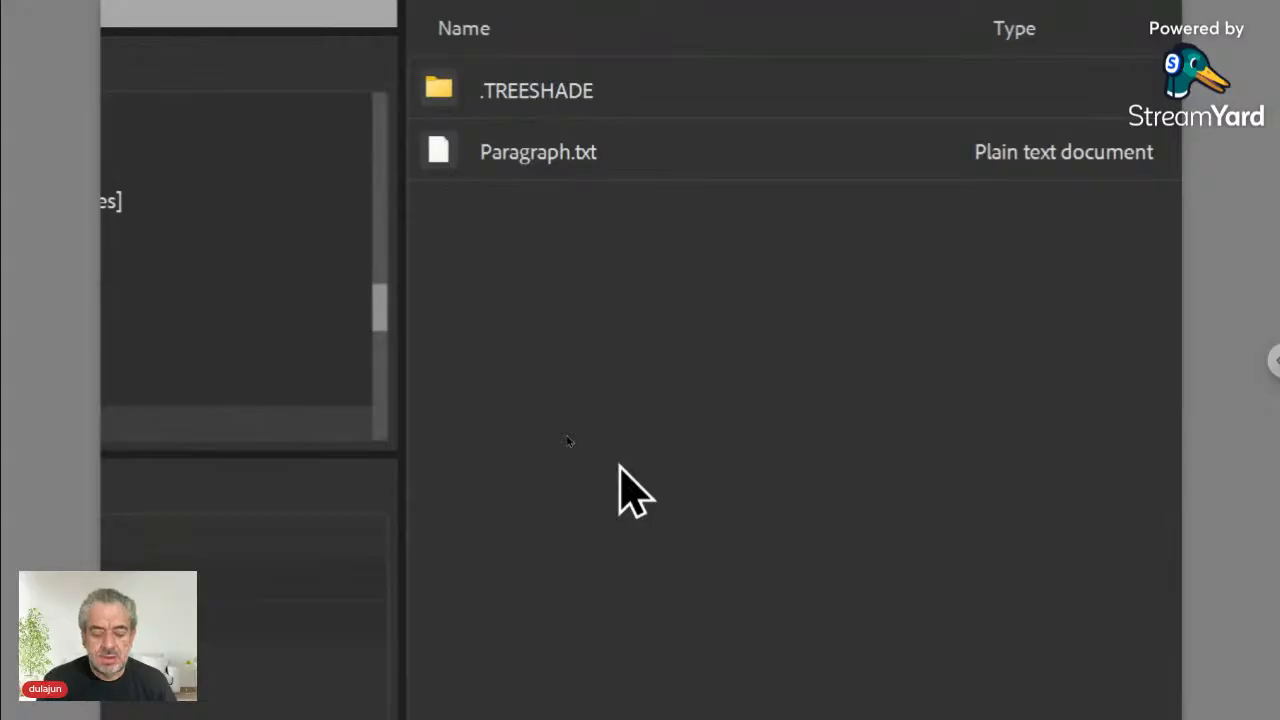
- Start renaming Paragraph.txt in the Container folder, adding ts_opt after a space before the extension
click(531, 156)
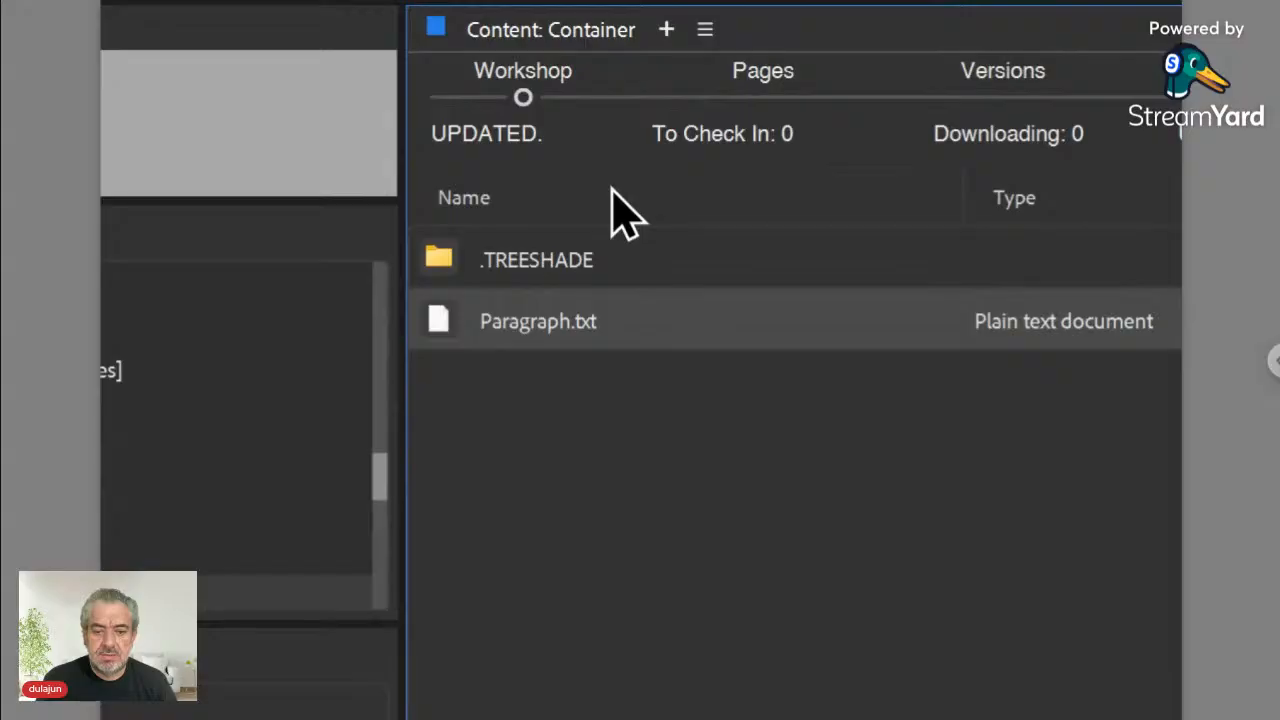
click(562, 328)
key(Right)
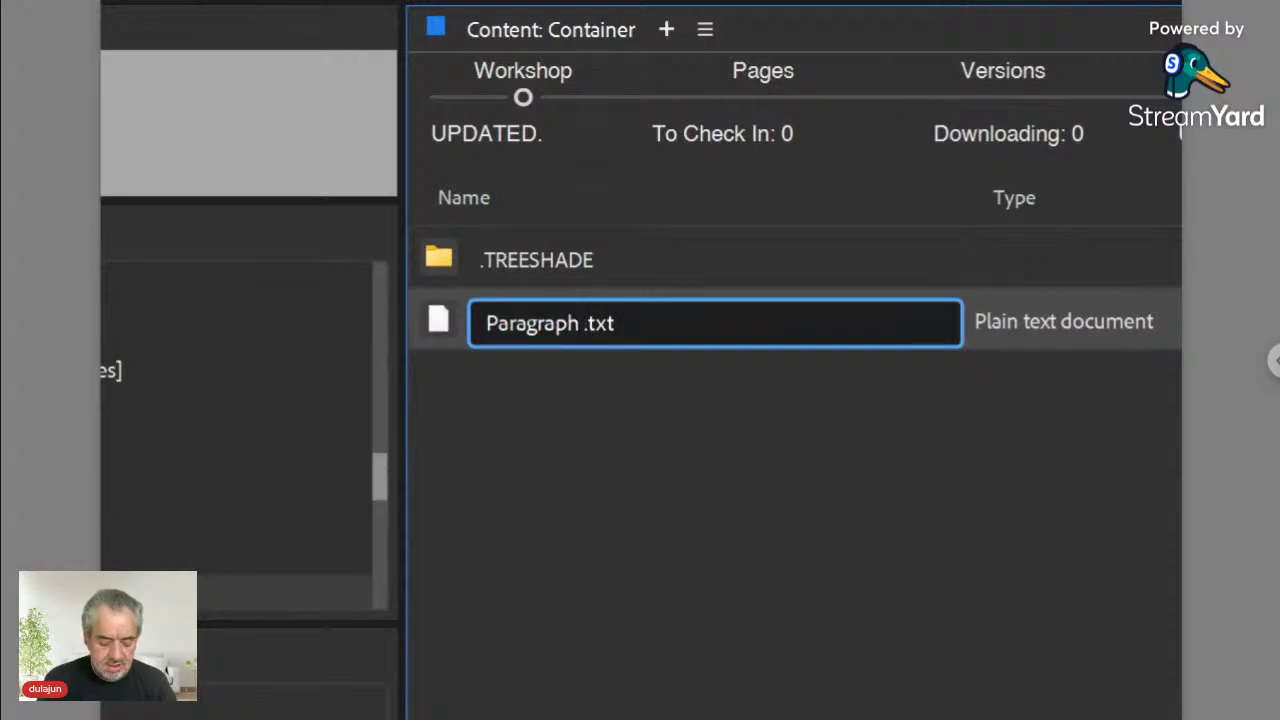
text(ts_)
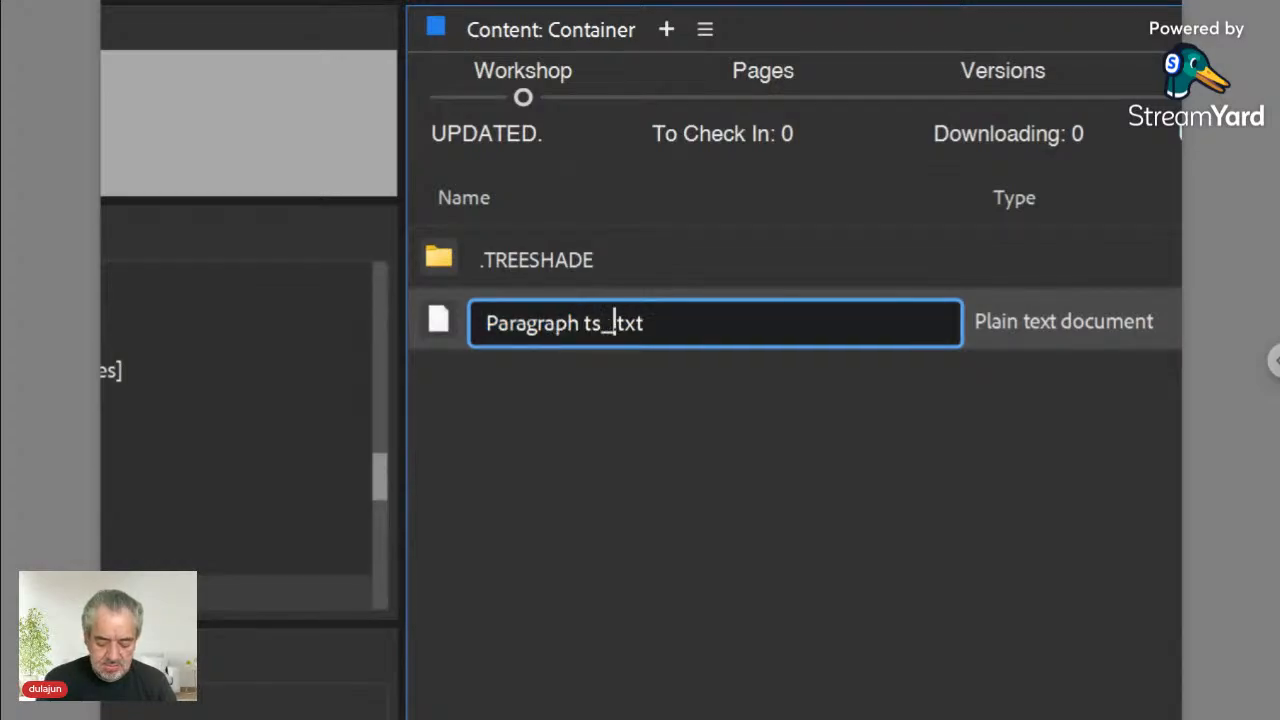
text(opt)
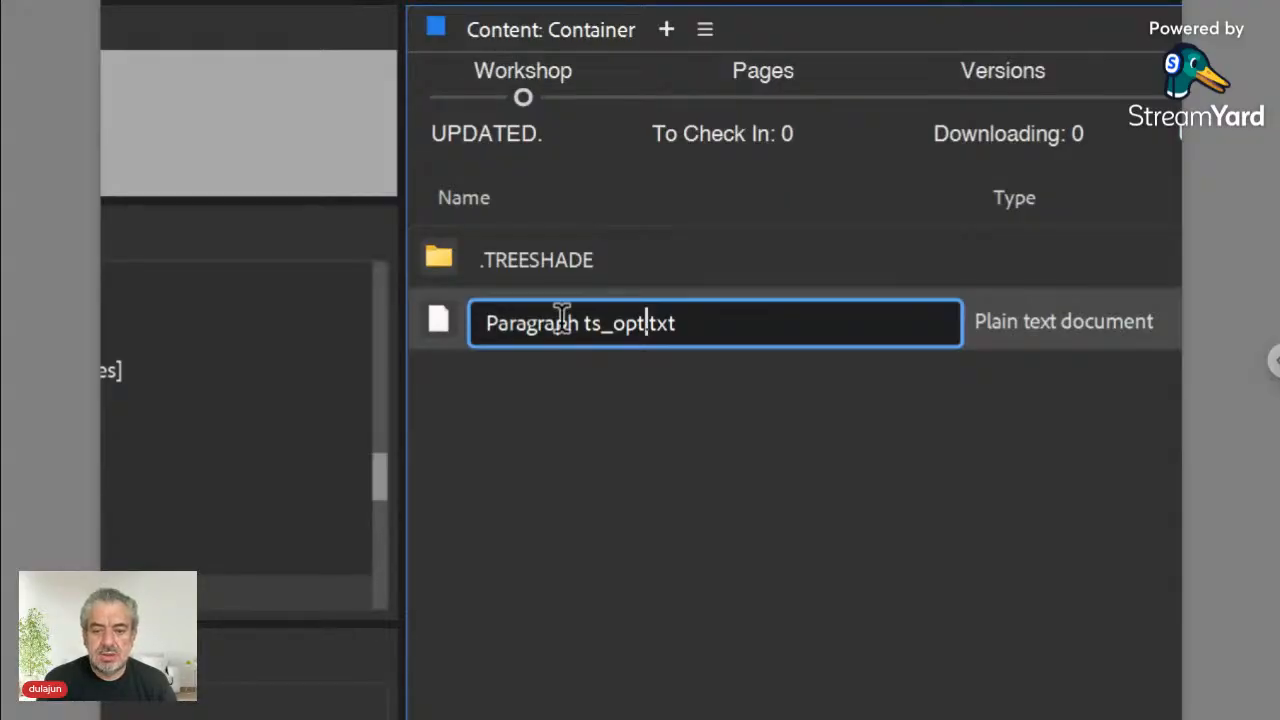
- Replace the word Paragraph at the start of the file name with ID12345, keeping the space before ts_opt
key(Left)
key(Left)
key(Left)
key(Left)
key(Left)
key(Left)
key(BackSpace)
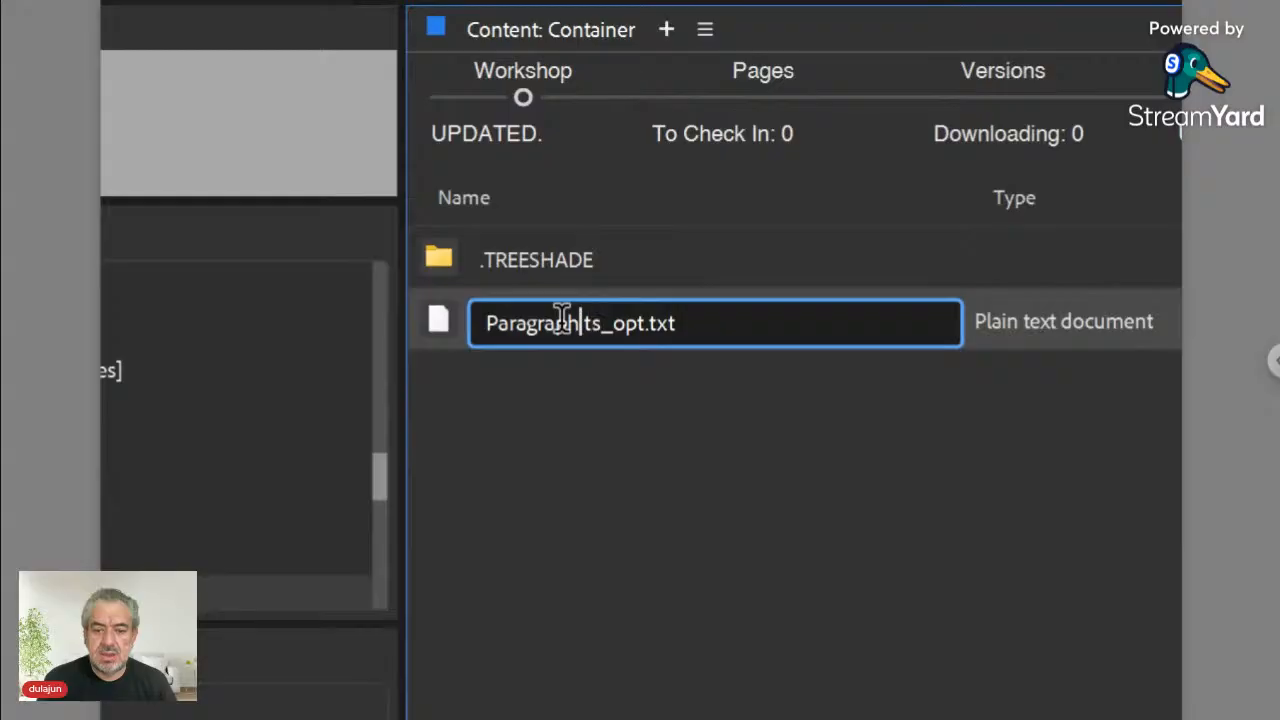
key(shift+Left)
key(shift+Left)
key(shift+Left)
key(shift+Left)
key(shift+Left)
key(shift+Left)
key(shift+Left)
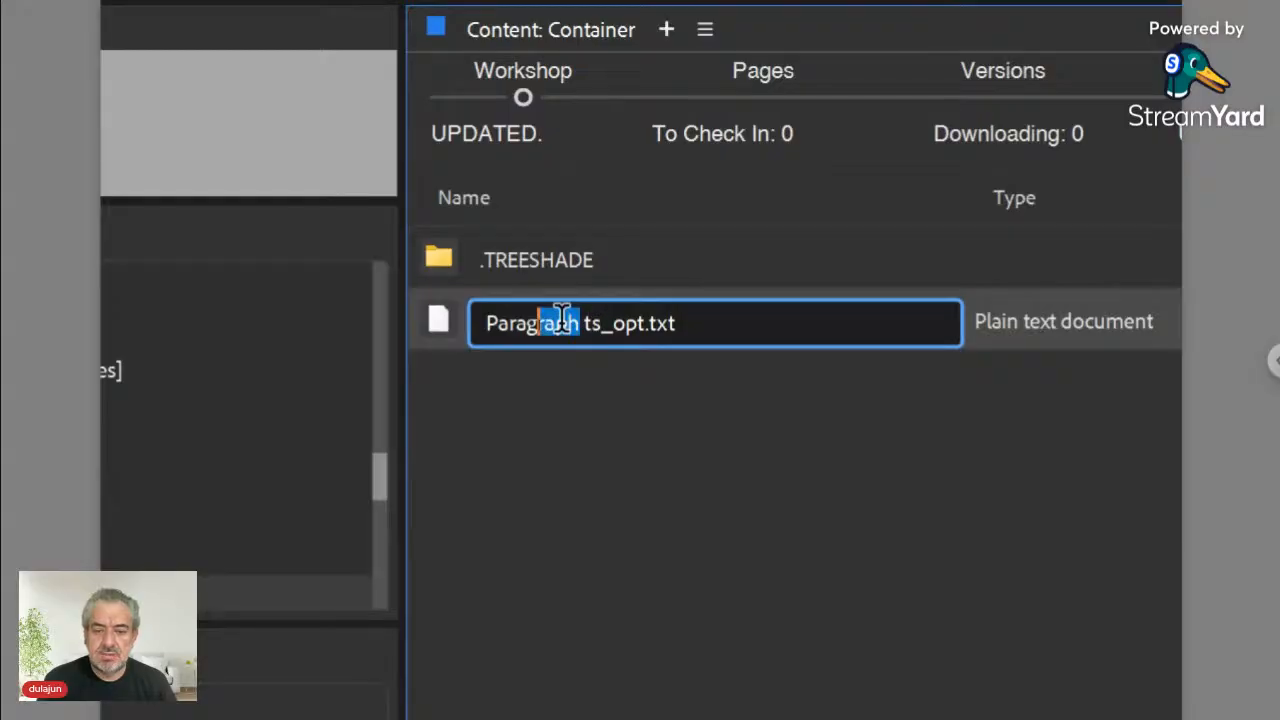
key(shift+Left)
key(shift+Left)
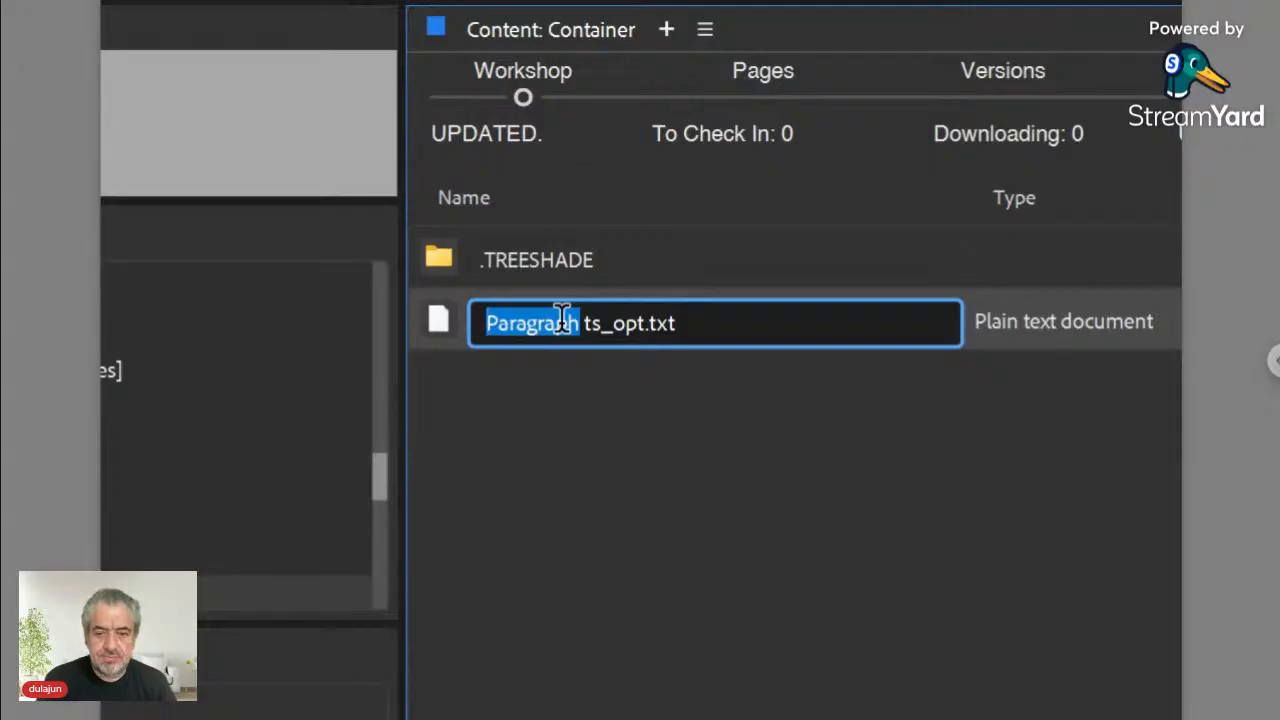
text(ID)
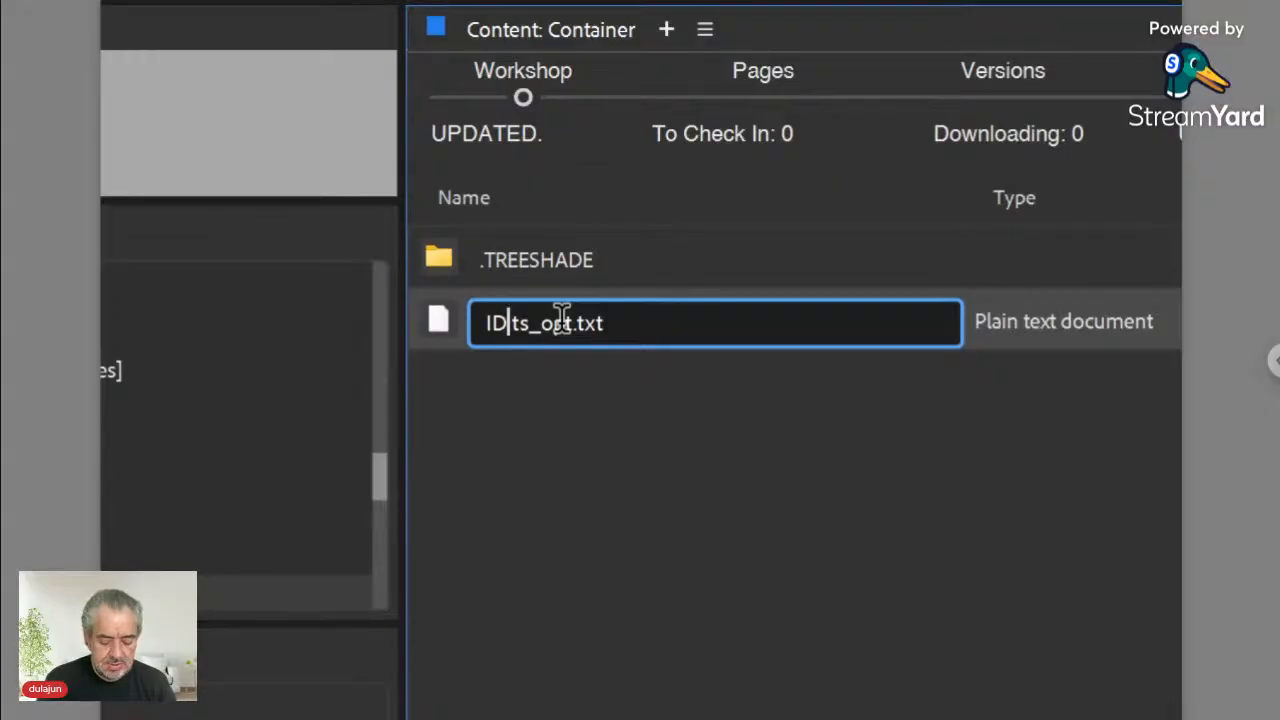
text(12345)
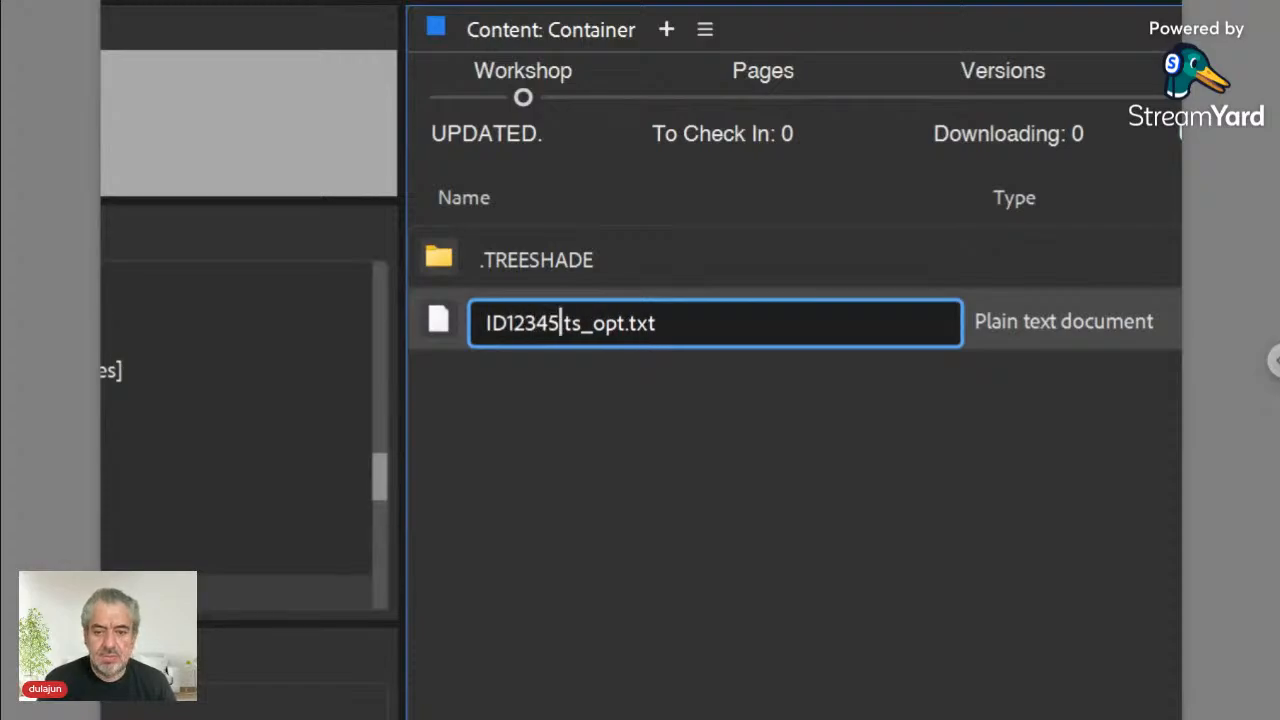
- Add [Paragraph] after ts_opt and commit the file name as ID12345 ts_opt [Paragraph].txt
key(Right)
key(Right)
key(Right)
key(Right)
key(Right)
key(Right)
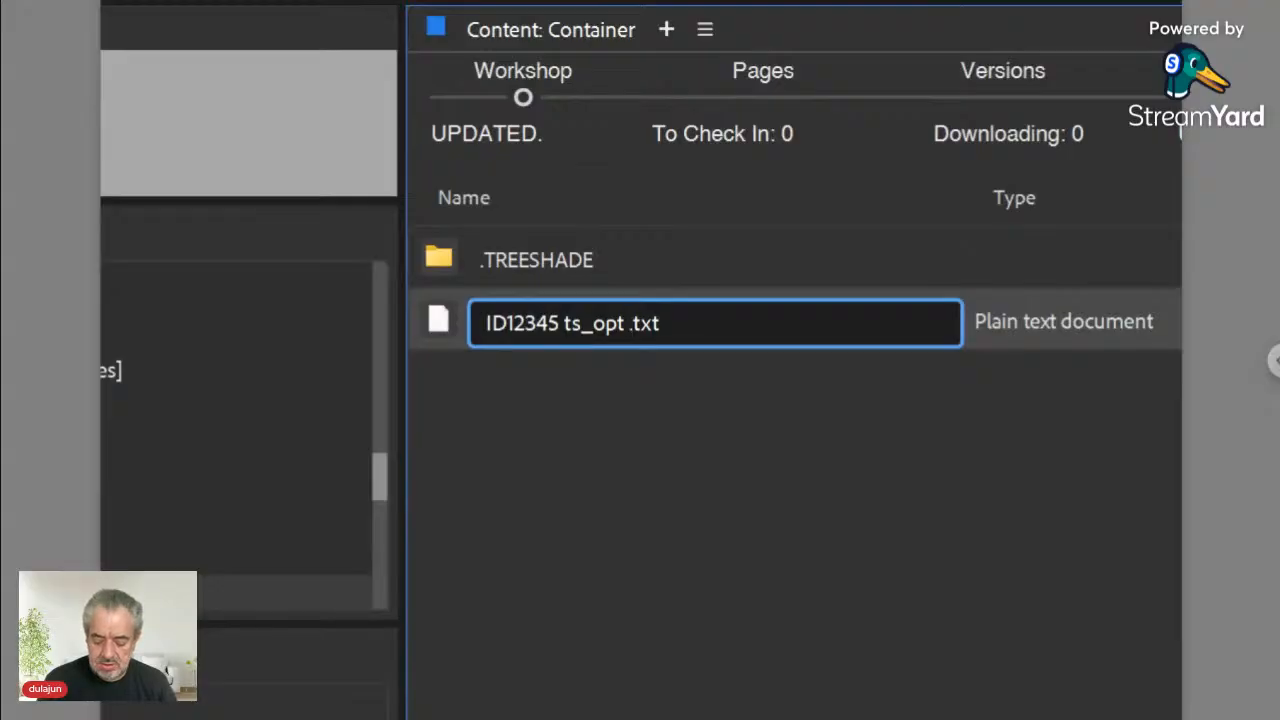
text([])
key(Left)
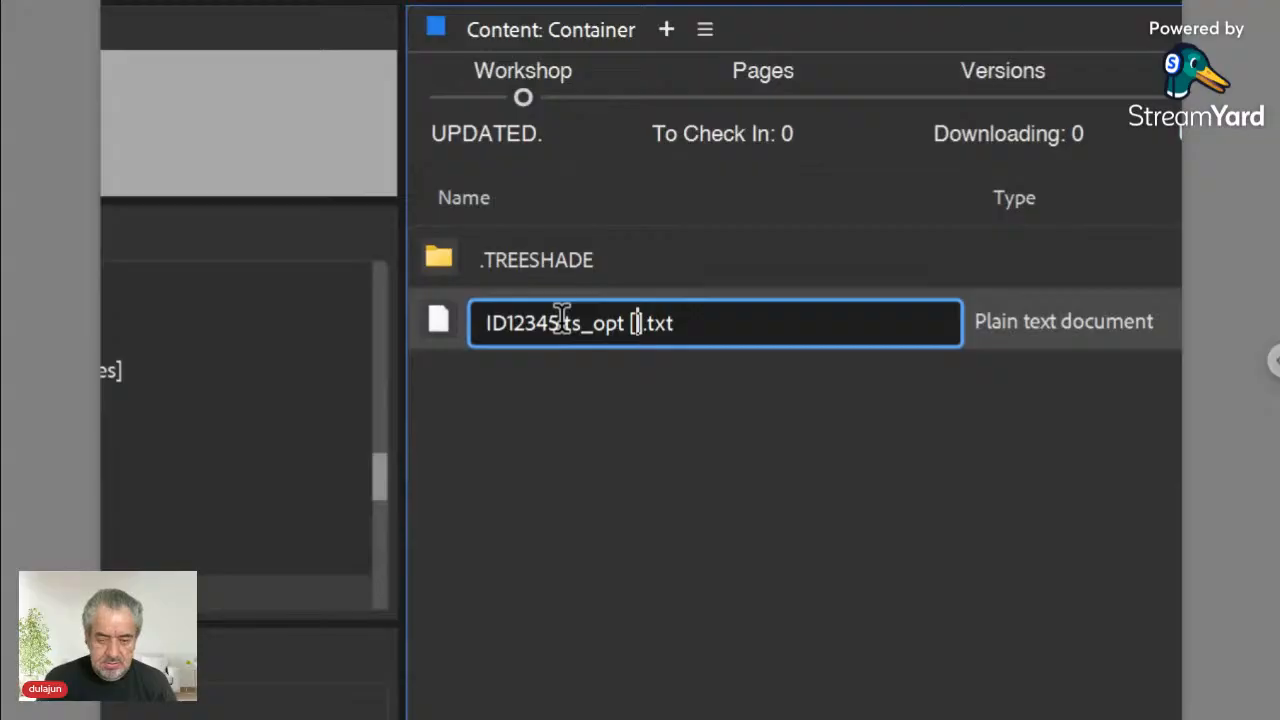
text(P)
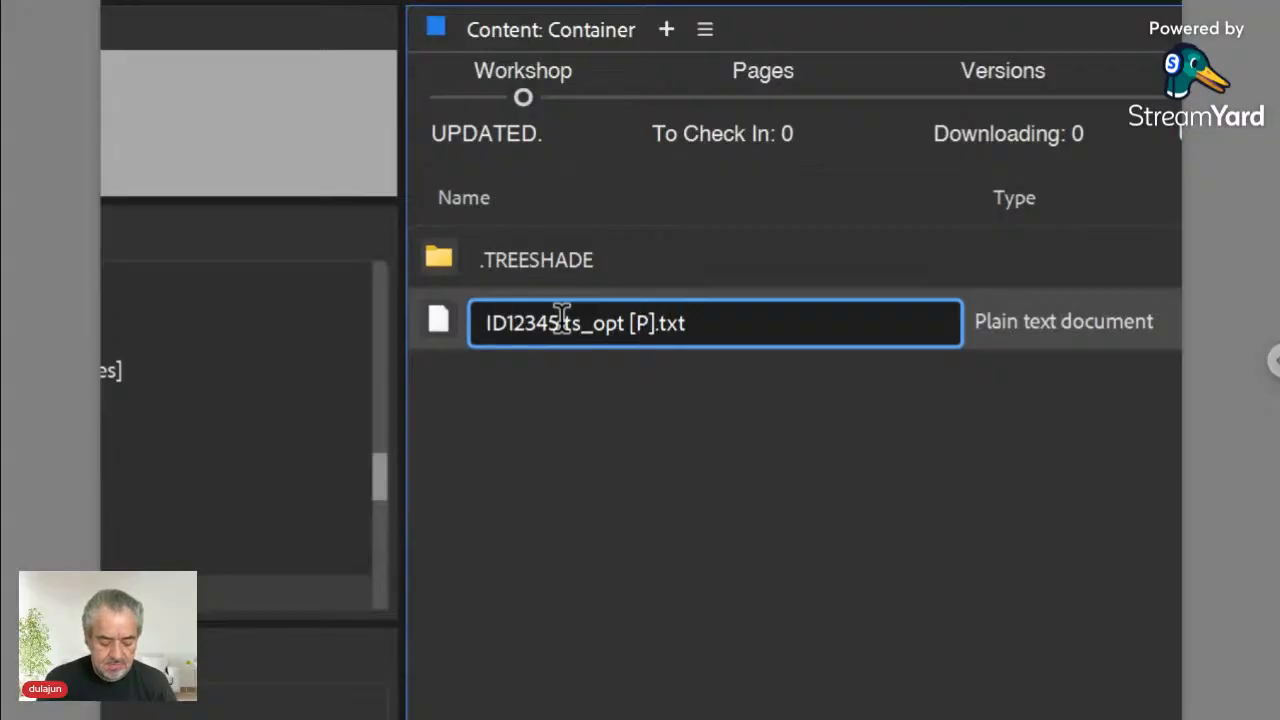
text(aragrap)
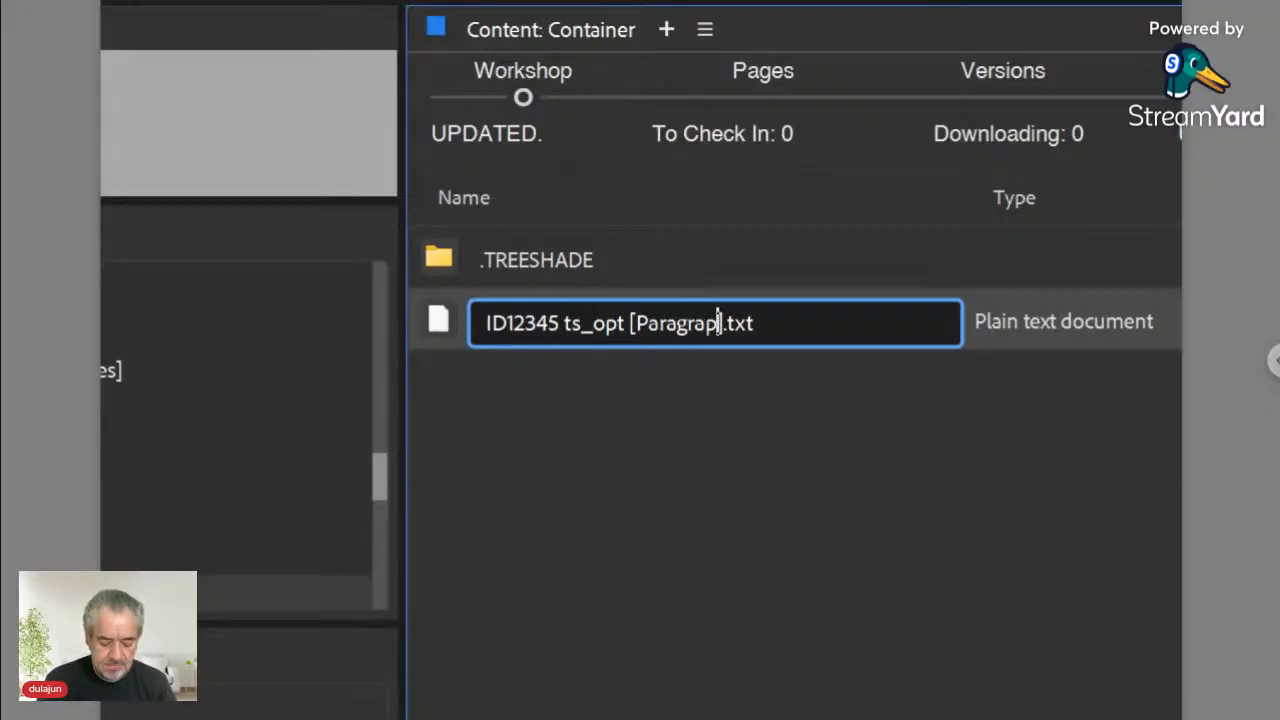
text(h)
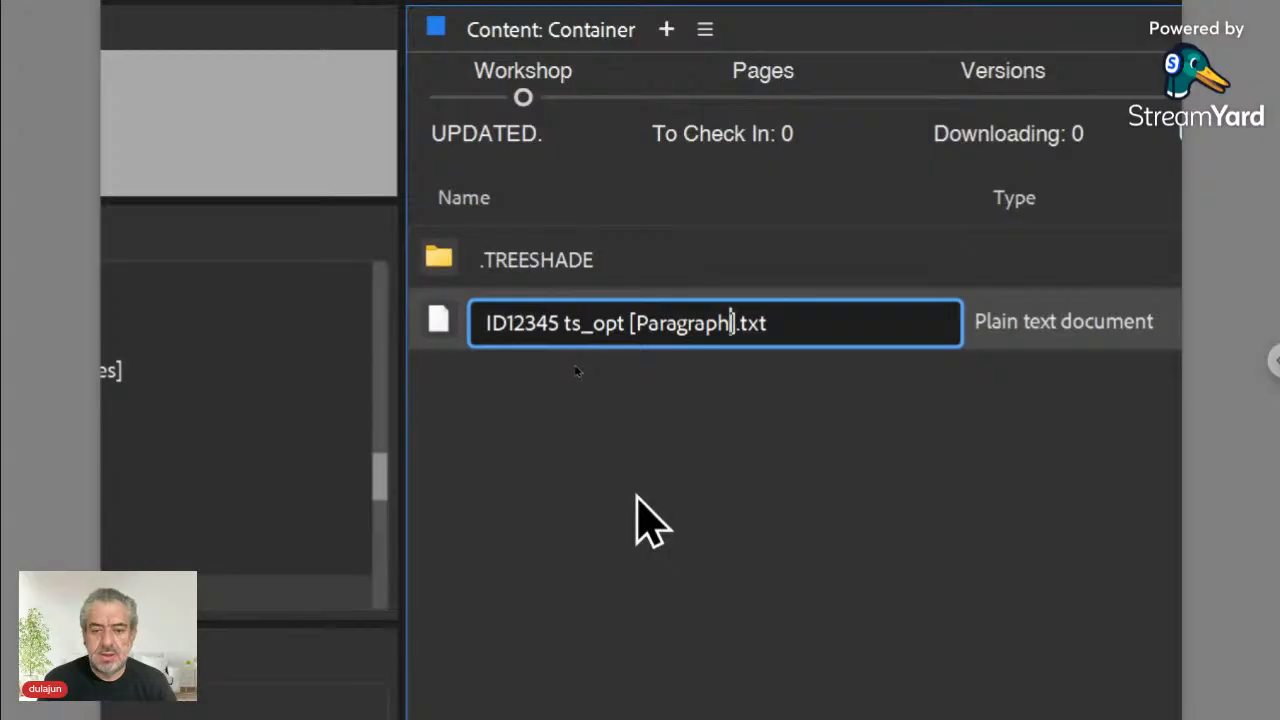
key(Return)
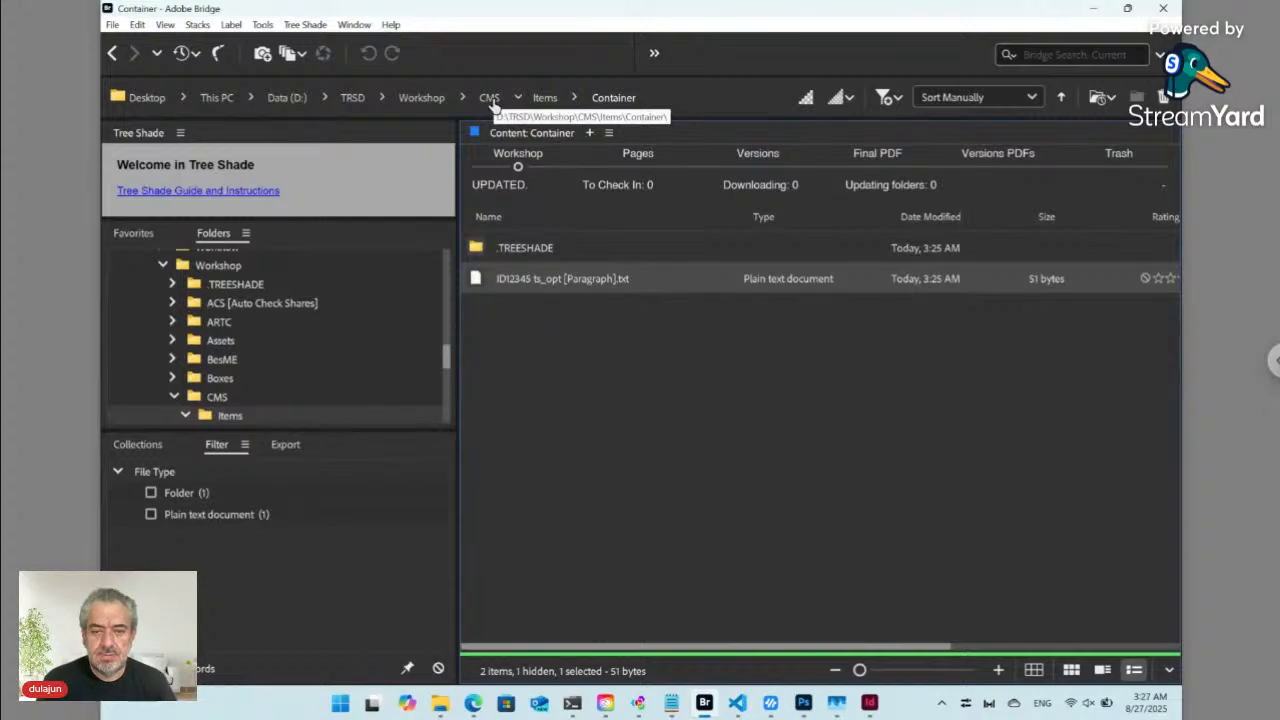
- Go up to the CMS folder and create a file from Tree Shade's Data ts_key template, keeping the default name
click(490, 100)
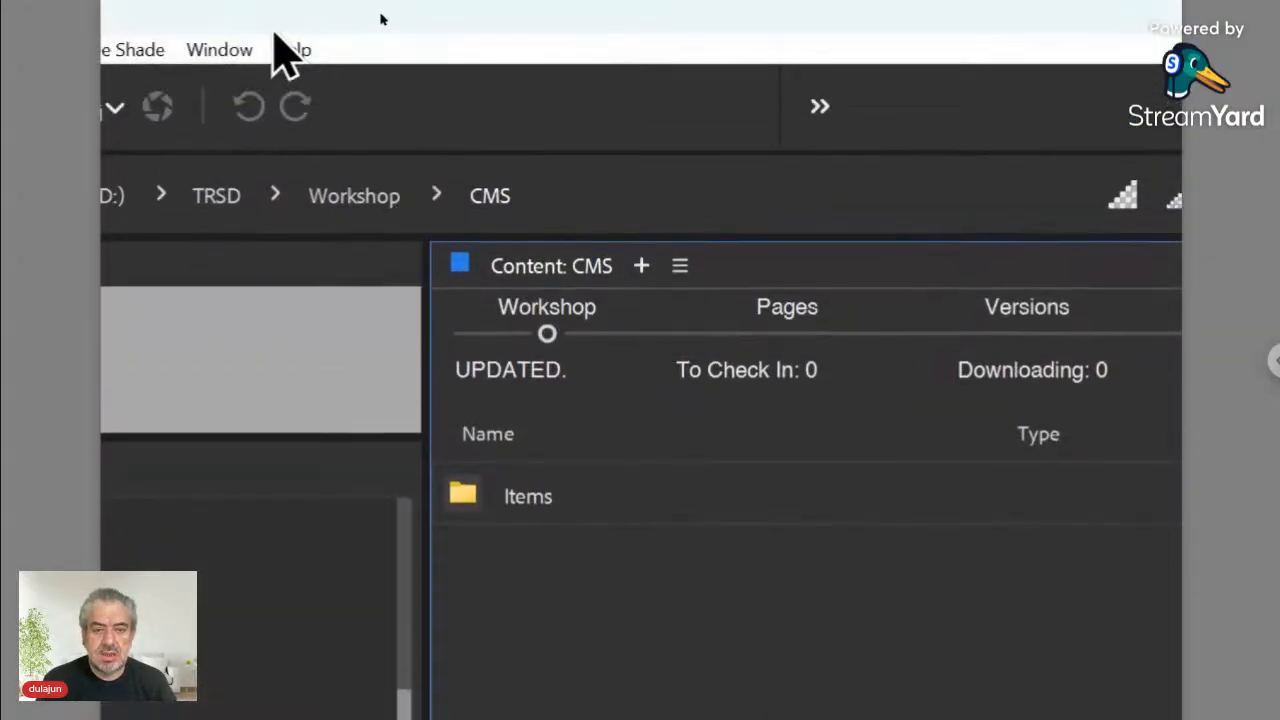
click(217, 50)
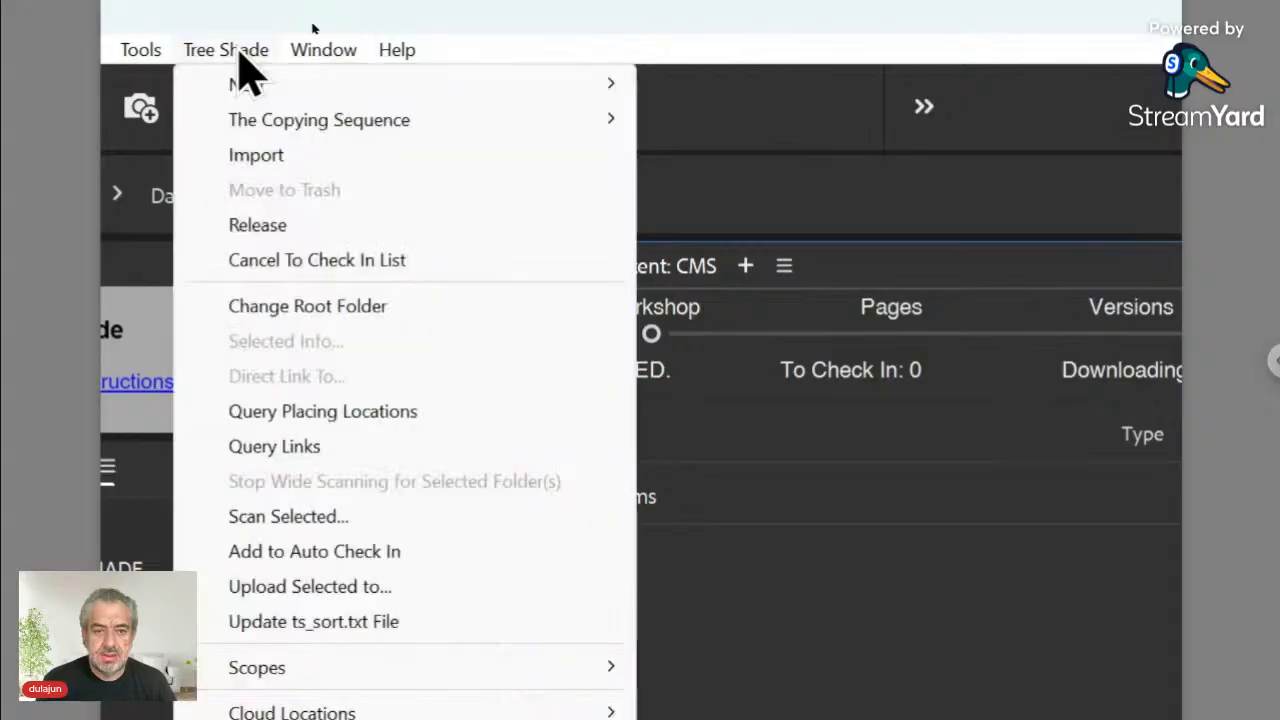
mouse_move(255, 95)
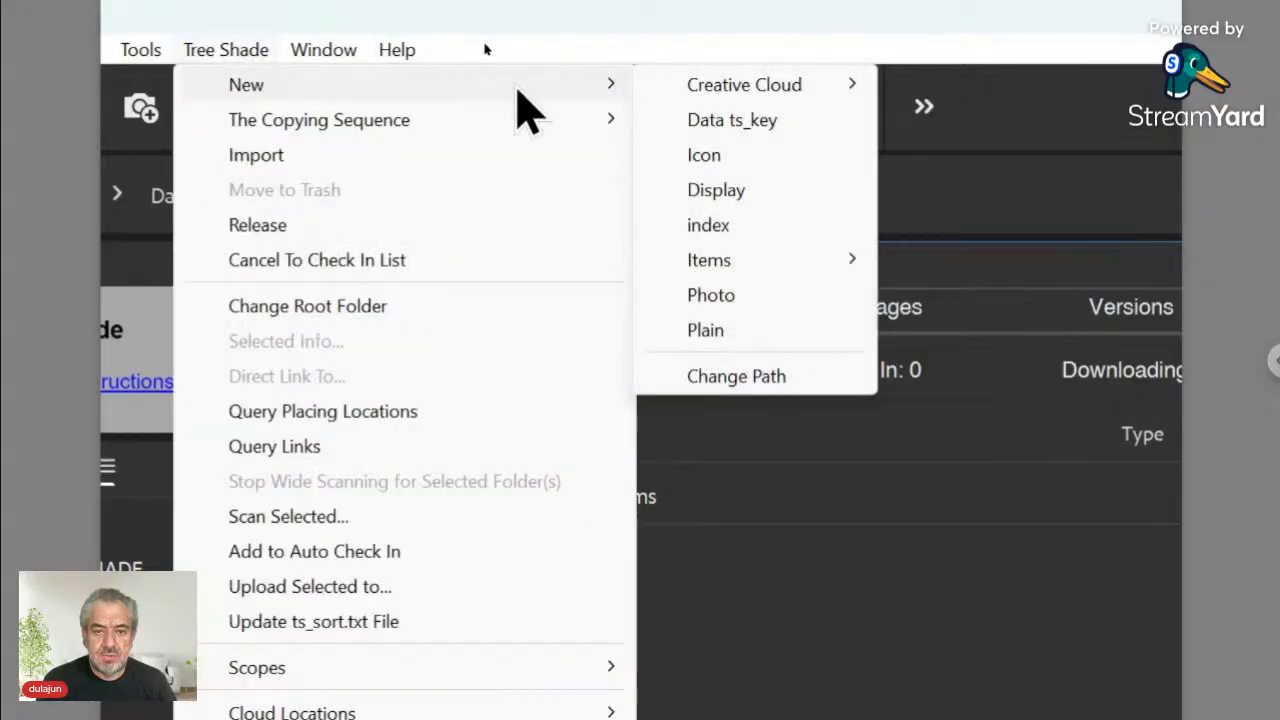
click(750, 128)
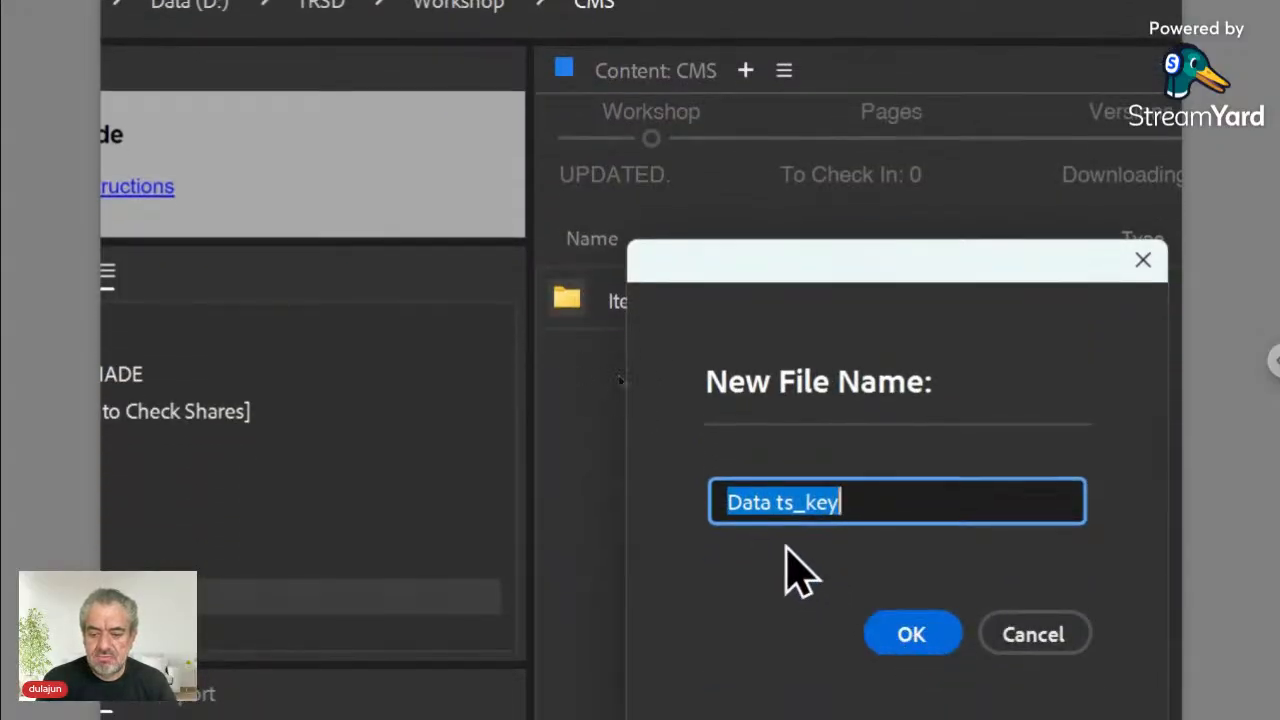
click(909, 642)
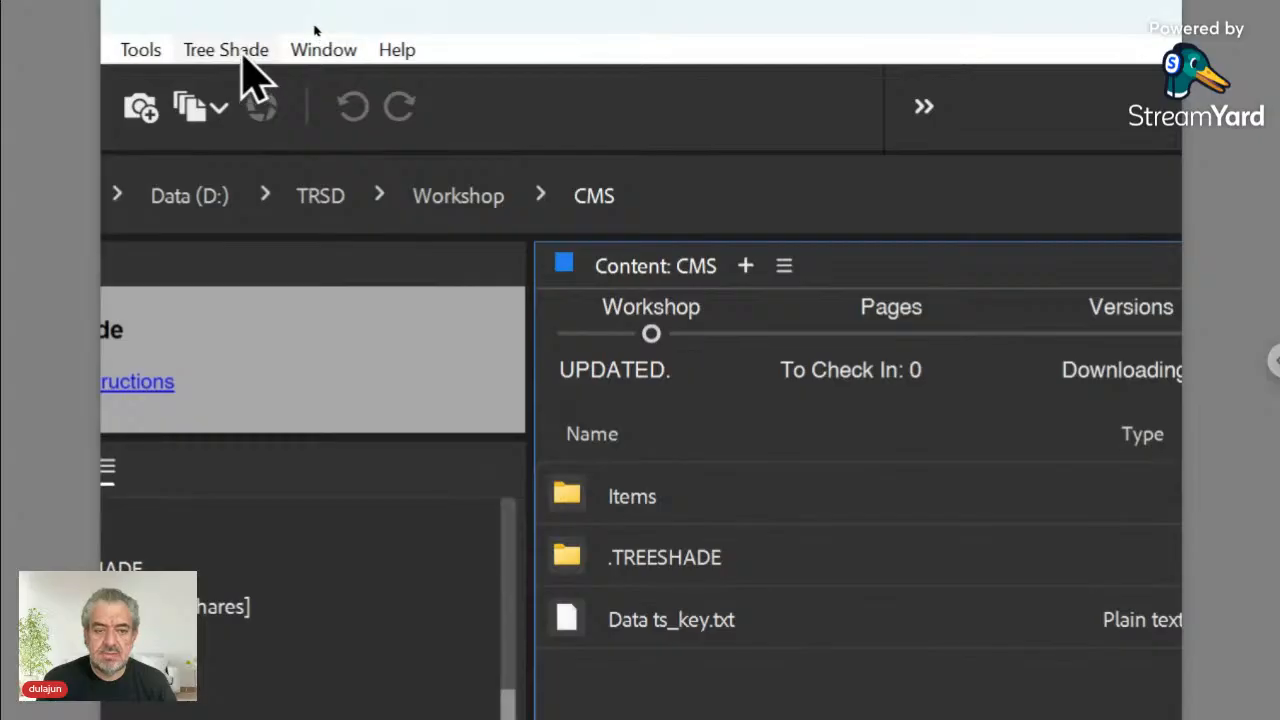
- Create an index file in the CMS folder from Tree Shade's index template, keeping the default name
click(242, 54)
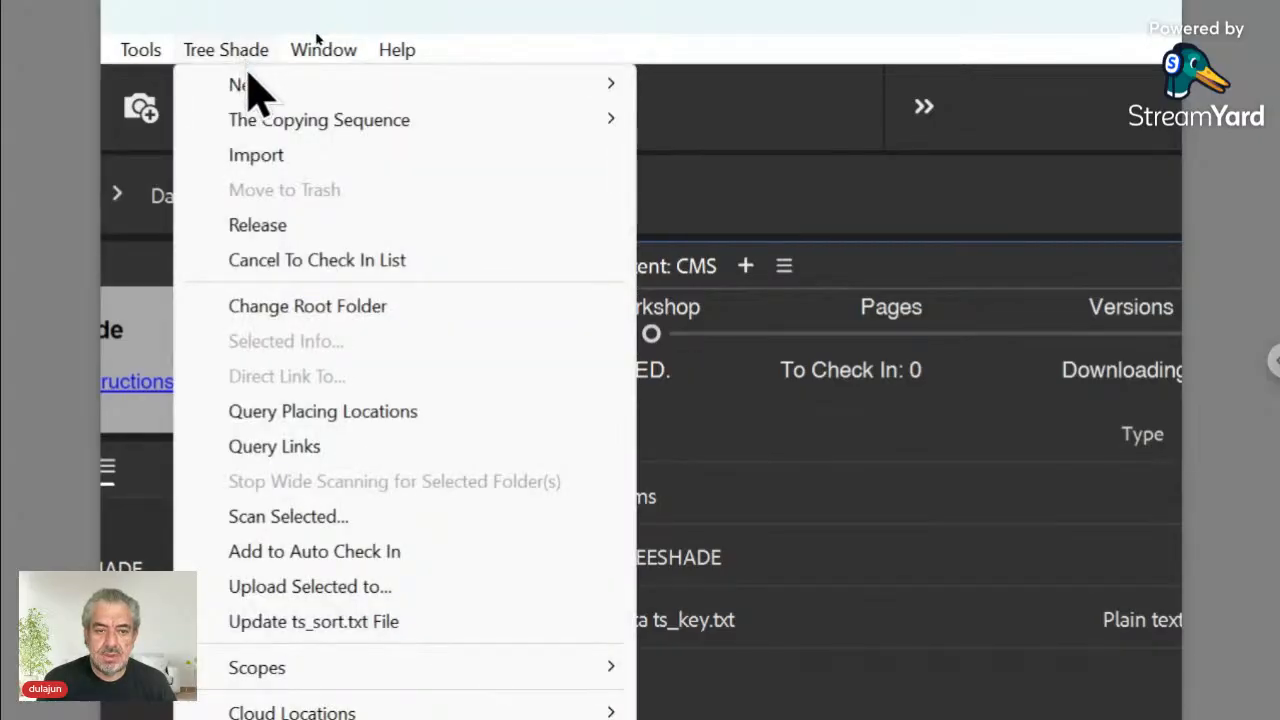
mouse_move(249, 97)
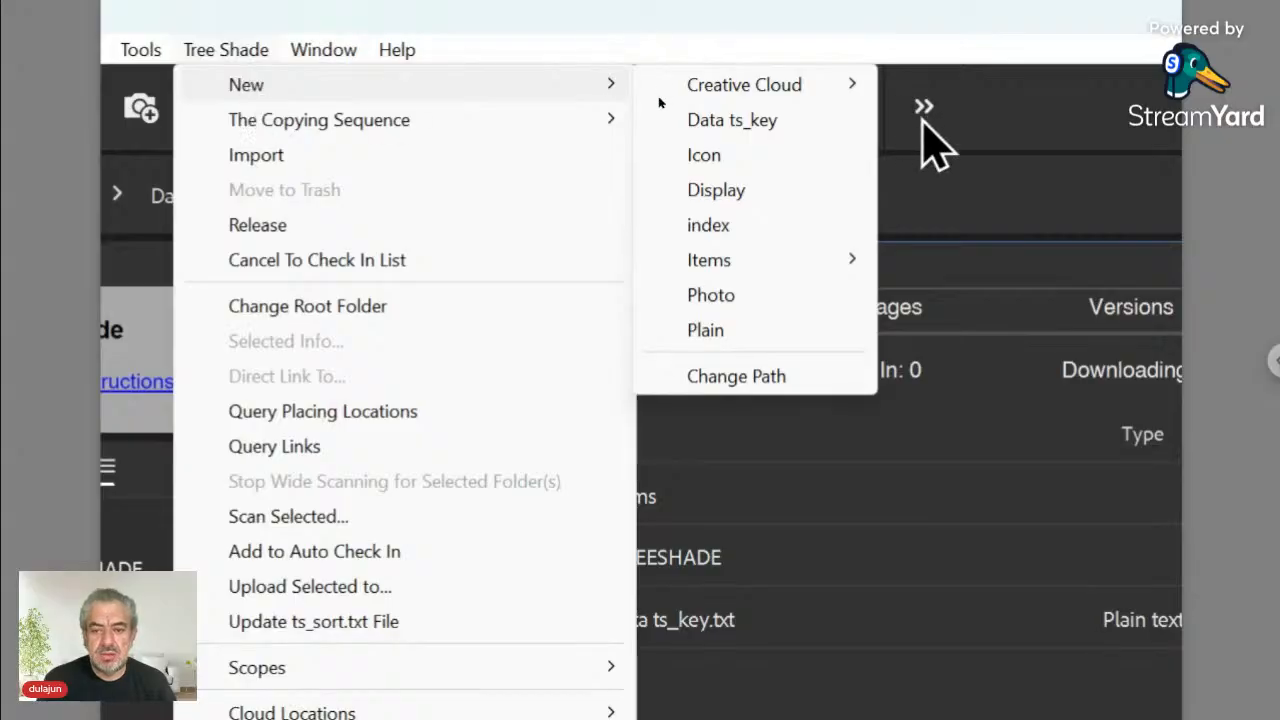
click(751, 238)
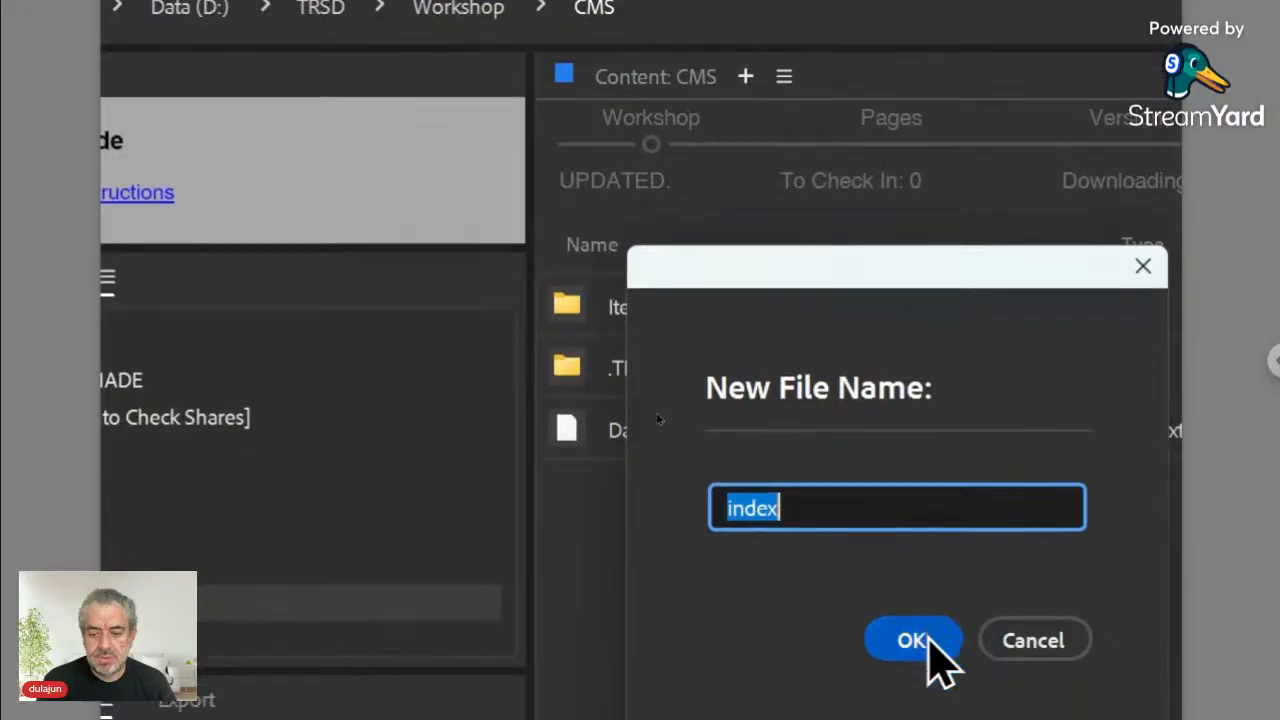
click(930, 641)
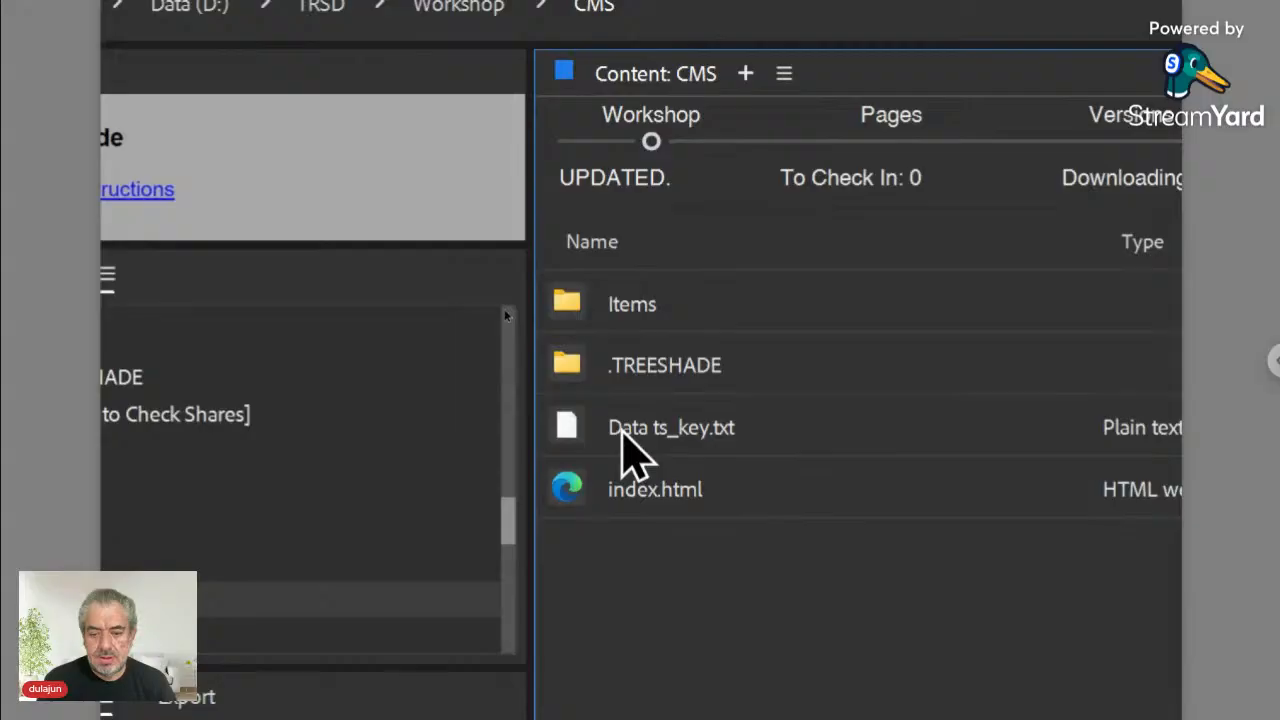
- Open the paired folder of Data ts_key.txt in the CMS folder
click(622, 430)
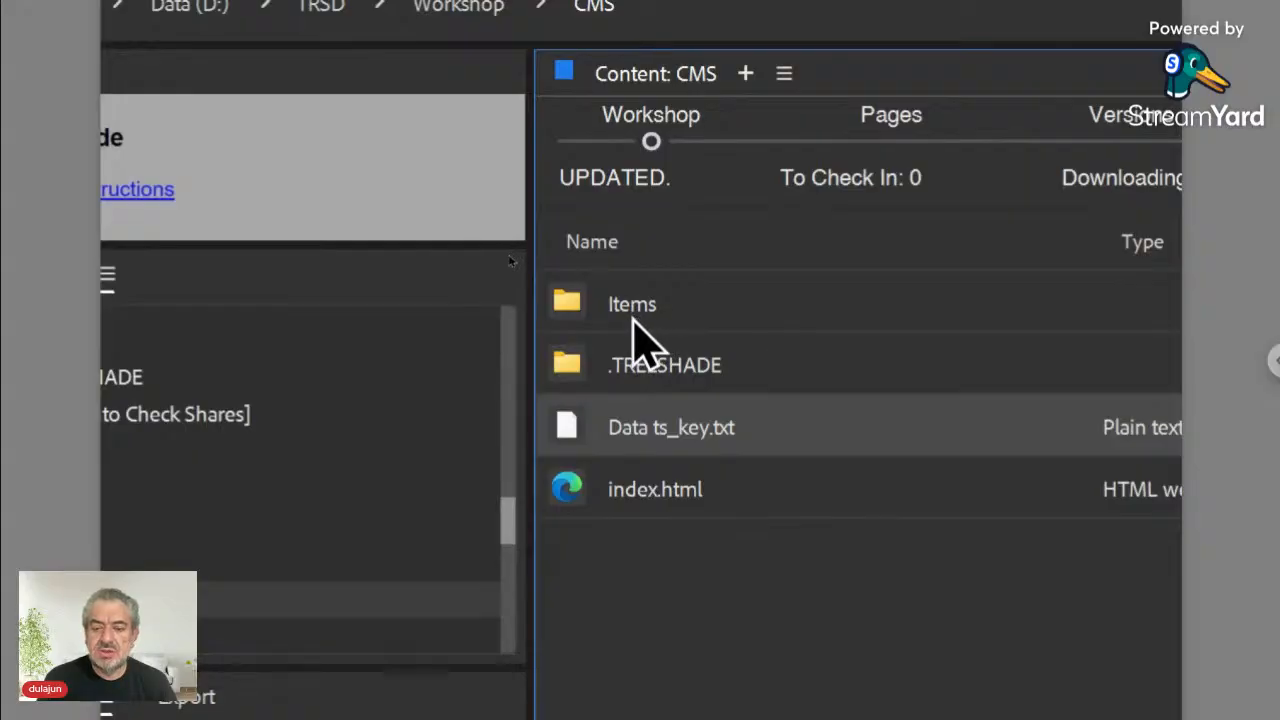
right_click(620, 432)
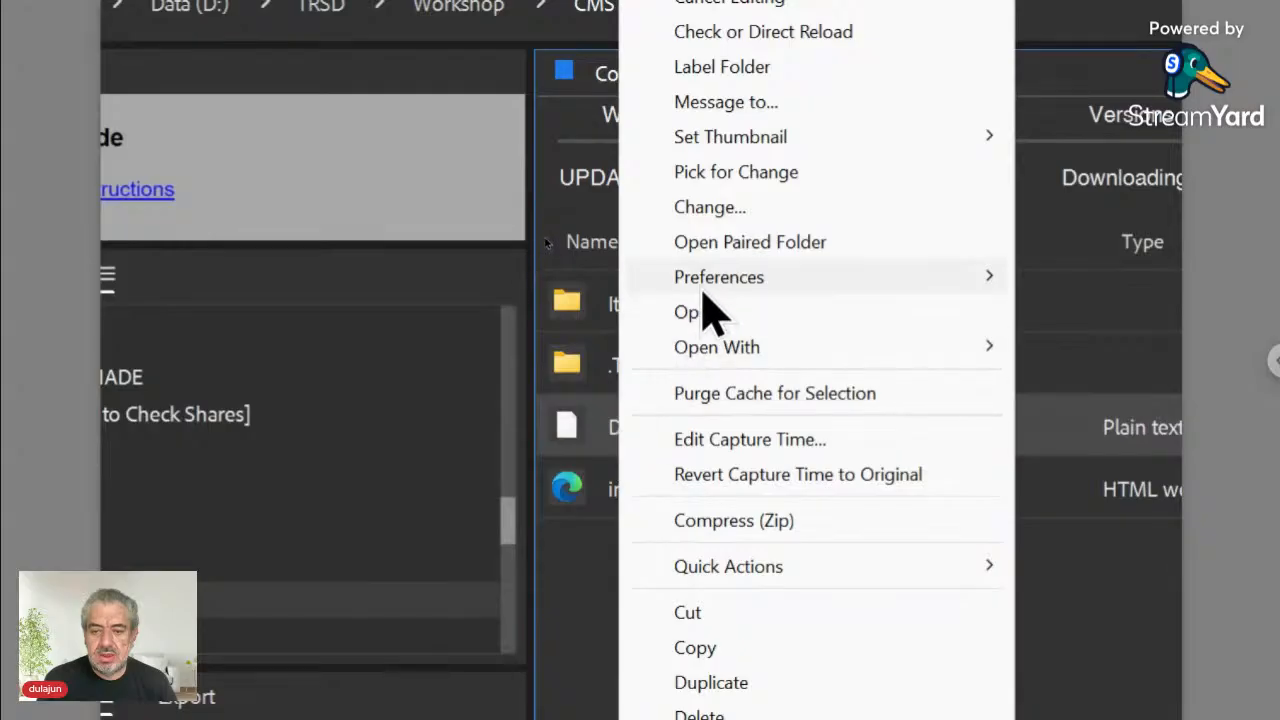
mouse_move(730, 270)
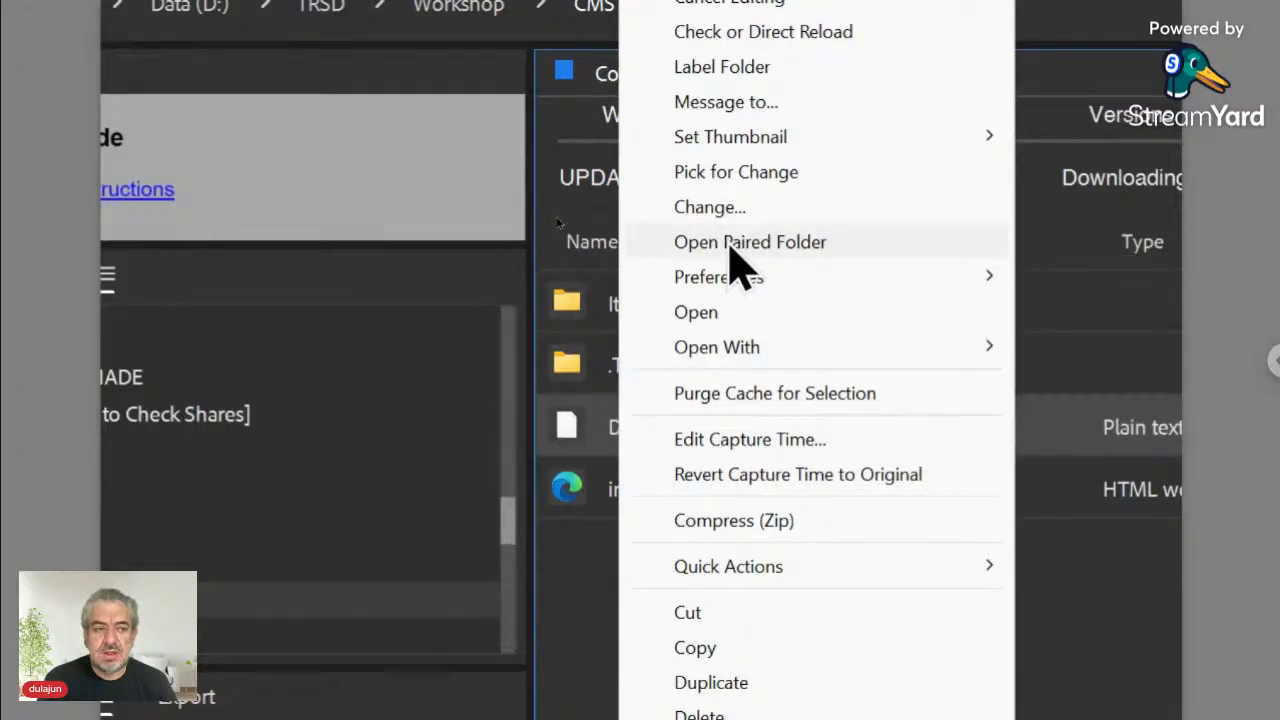
click(729, 250)
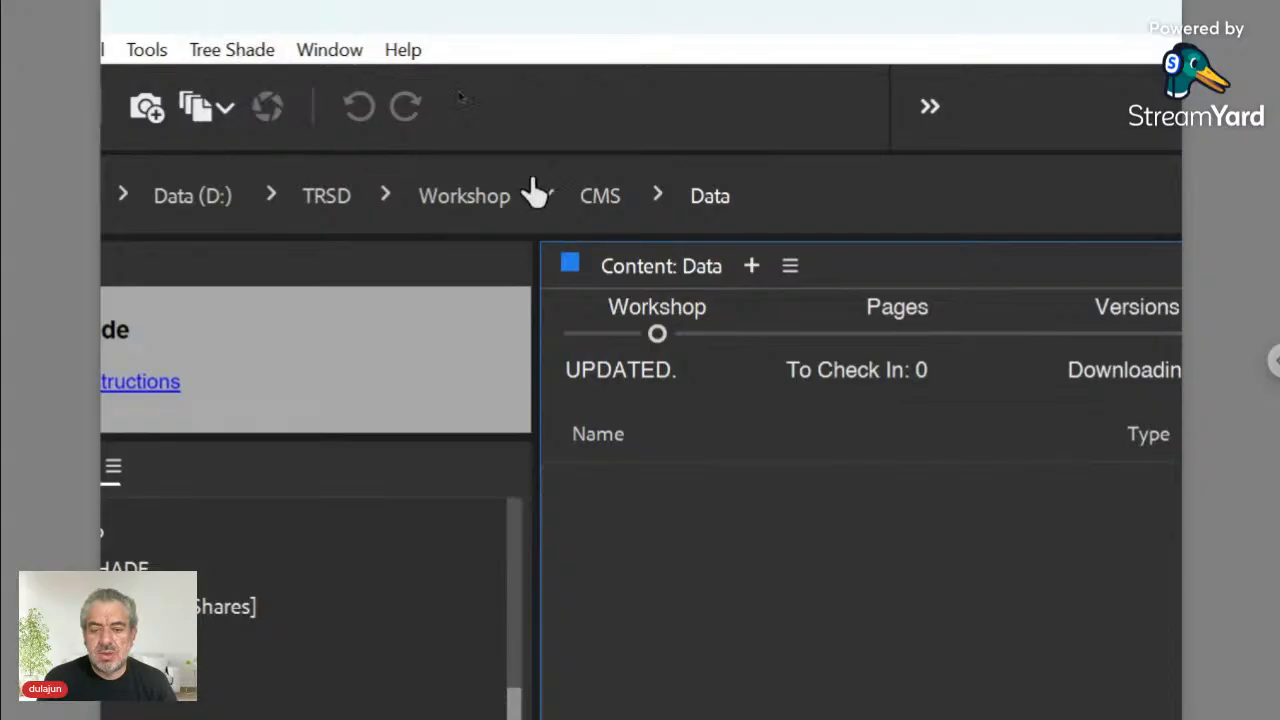
- Pick Title.txt in the CMS Items folder for change
click(601, 198)
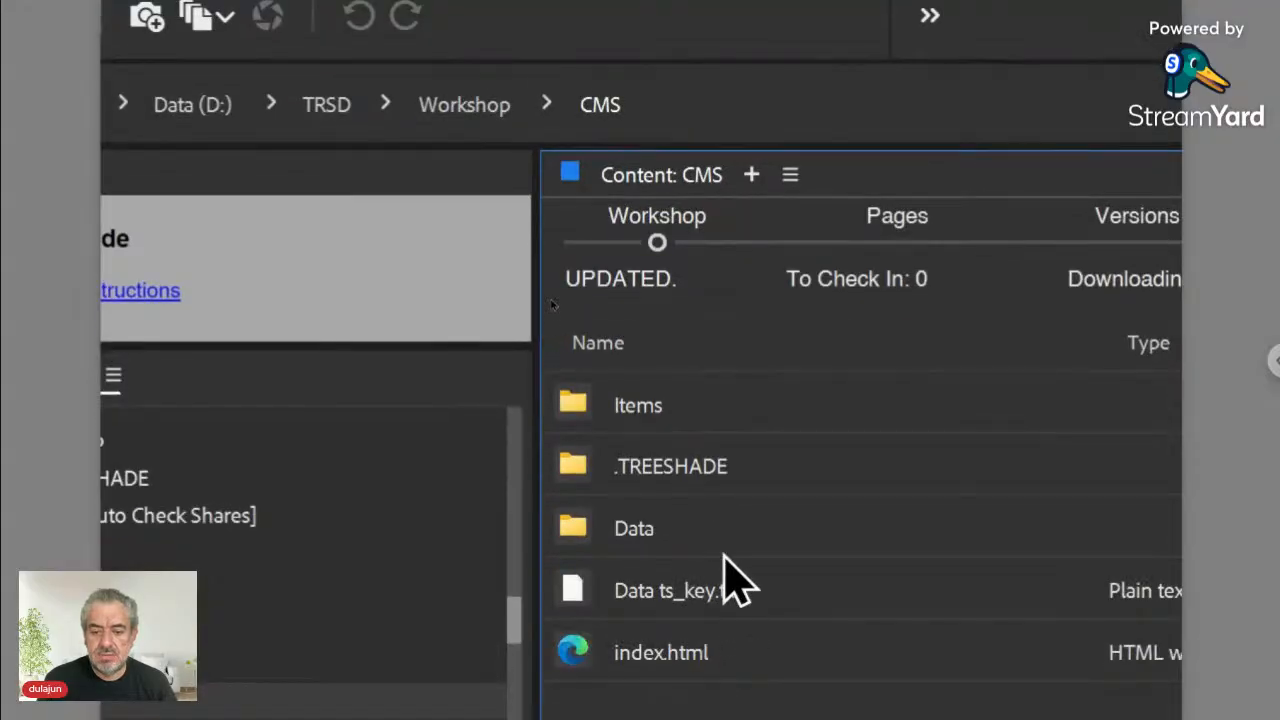
double_click(712, 410)
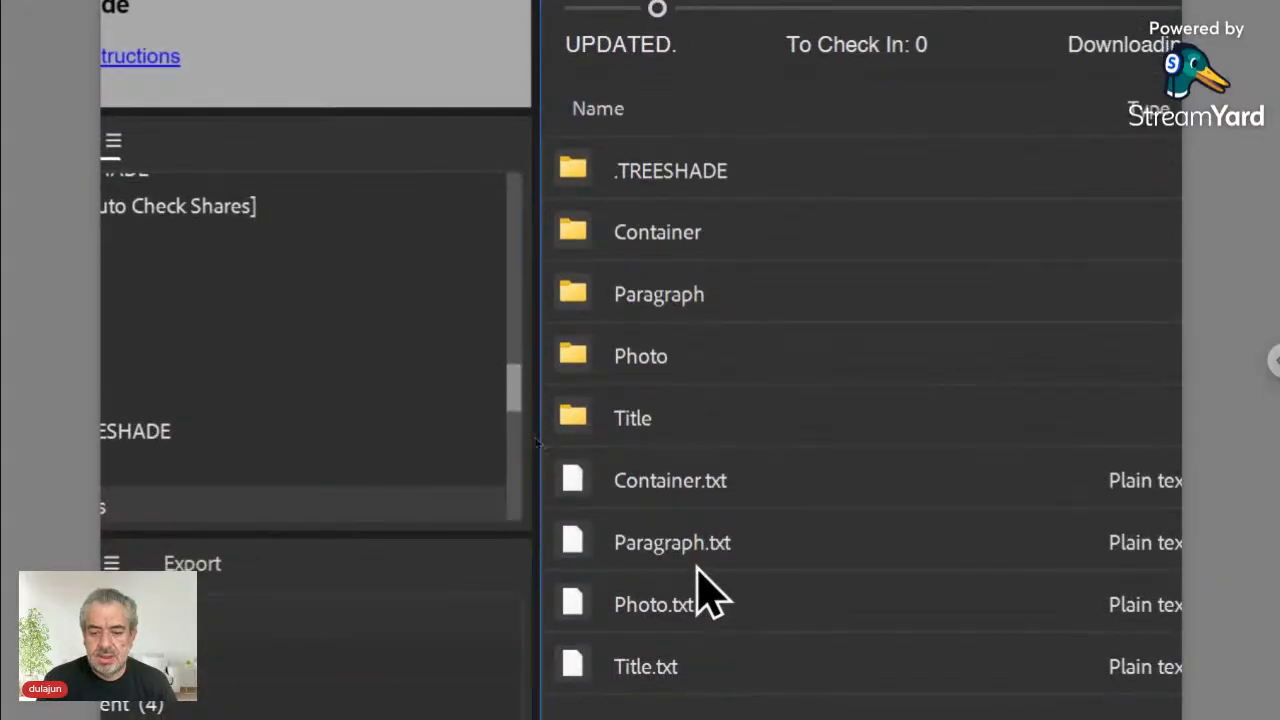
click(664, 540)
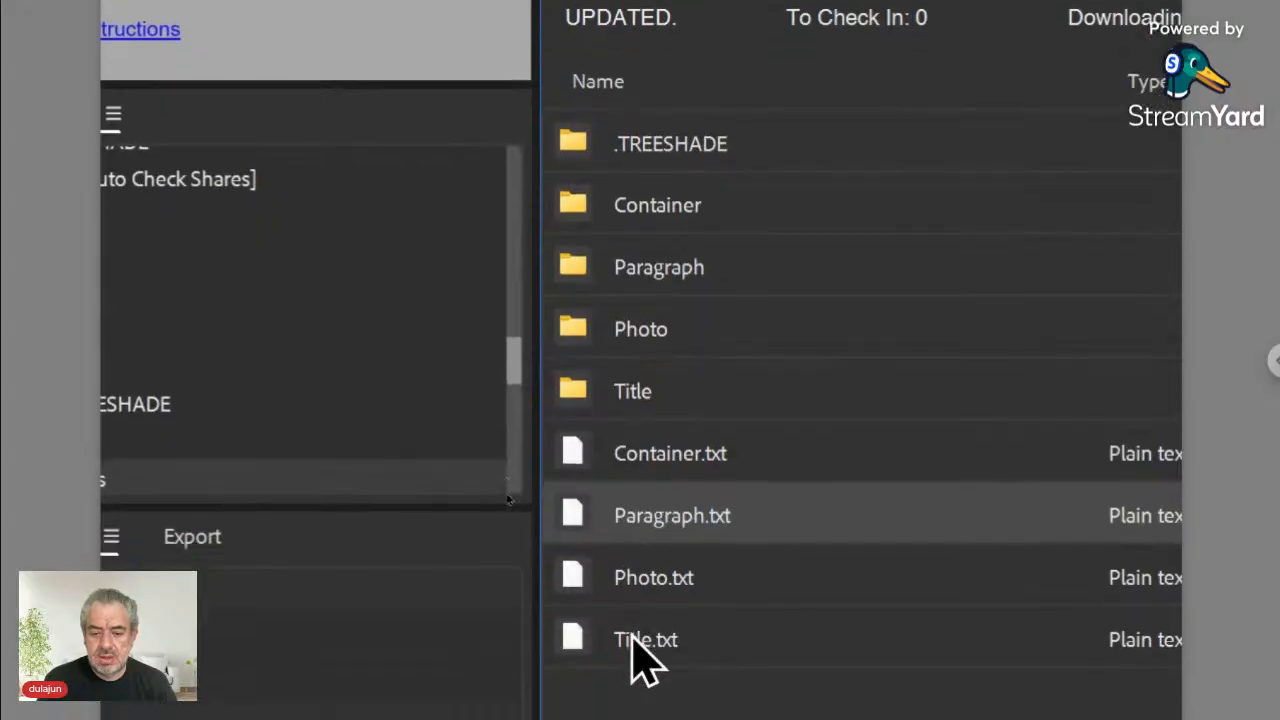
click(632, 642)
right_click(588, 634)
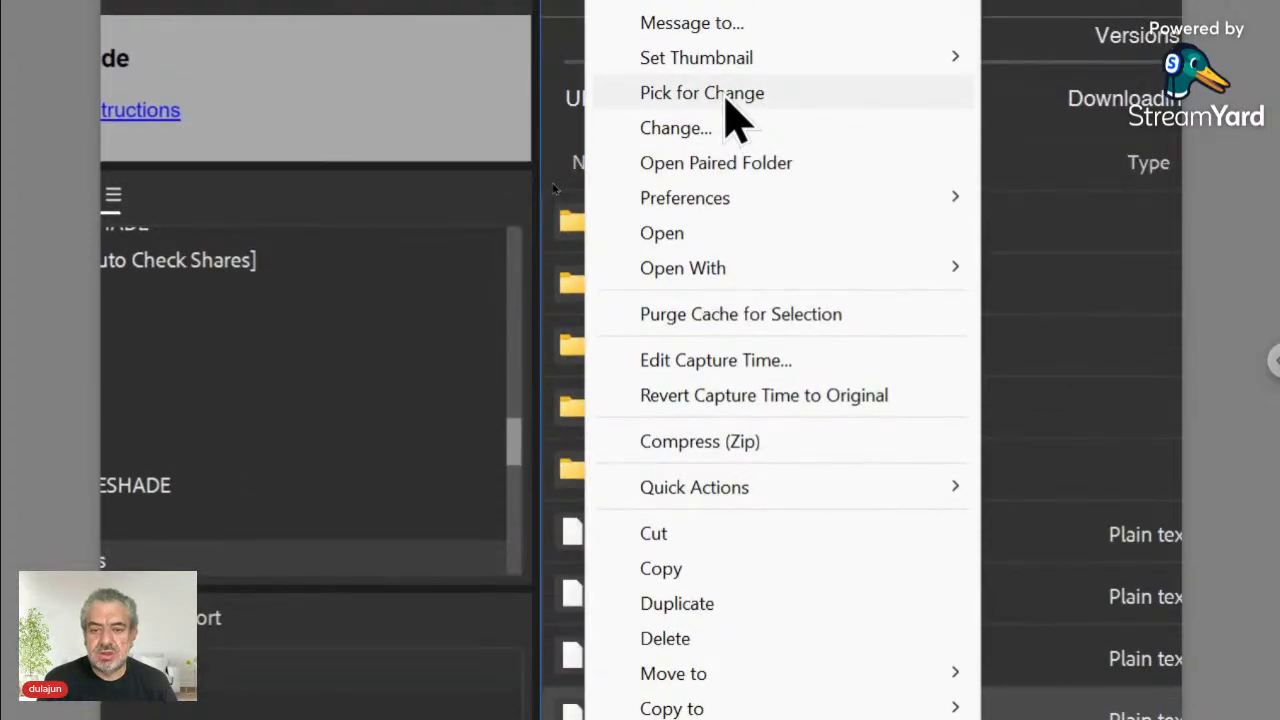
click(726, 100)
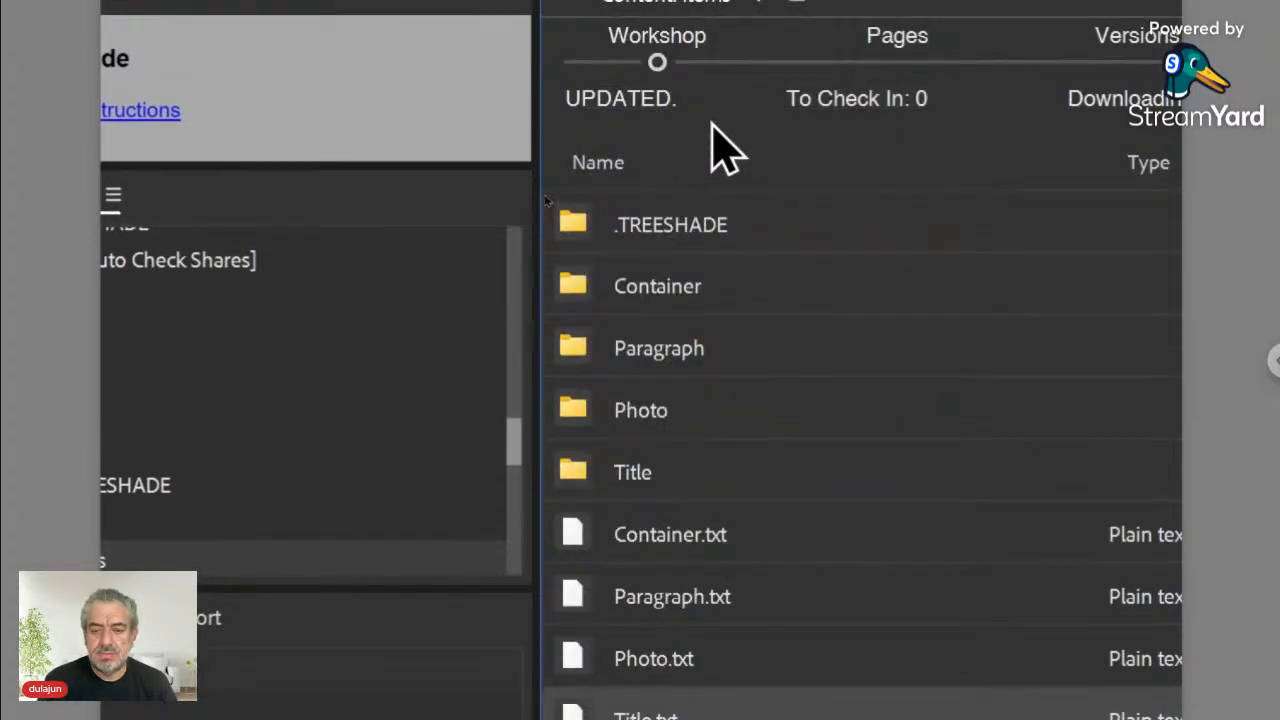
- Copy the picked Title.txt into the CMS Data folder using Tree Shade's Change command with the c: shortcut
click(601, 152)
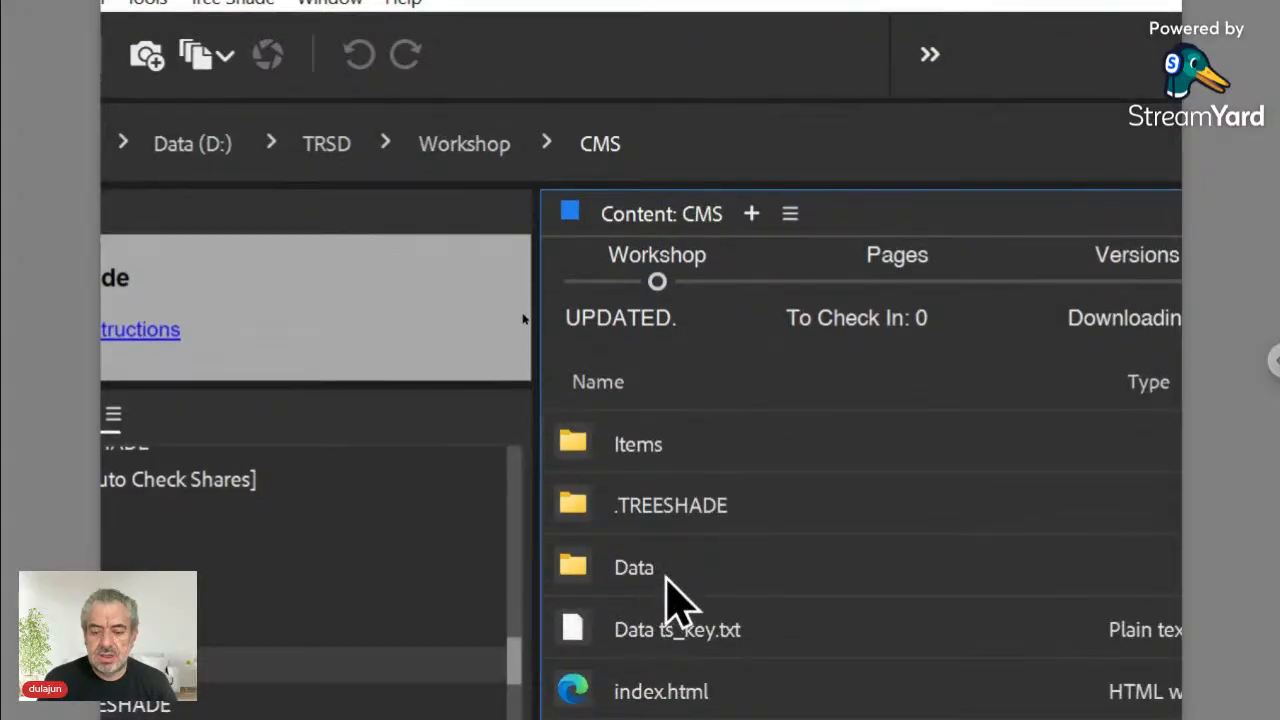
double_click(666, 576)
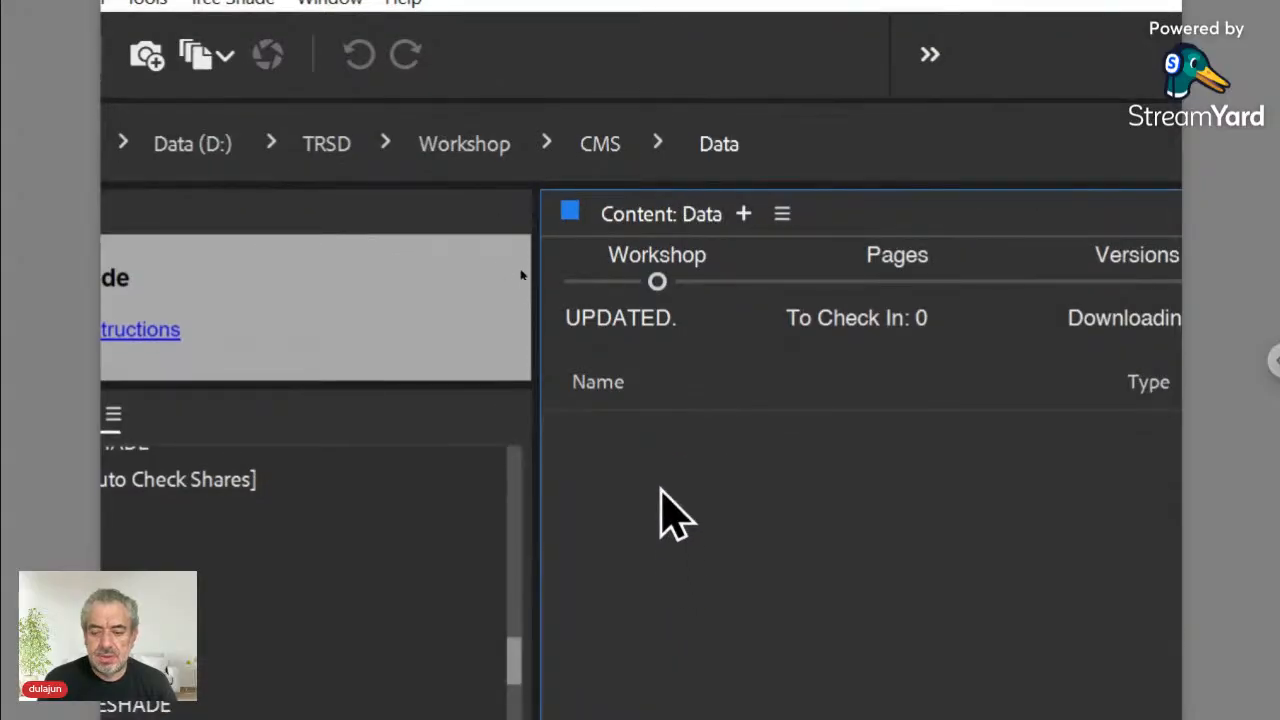
right_click(662, 490)
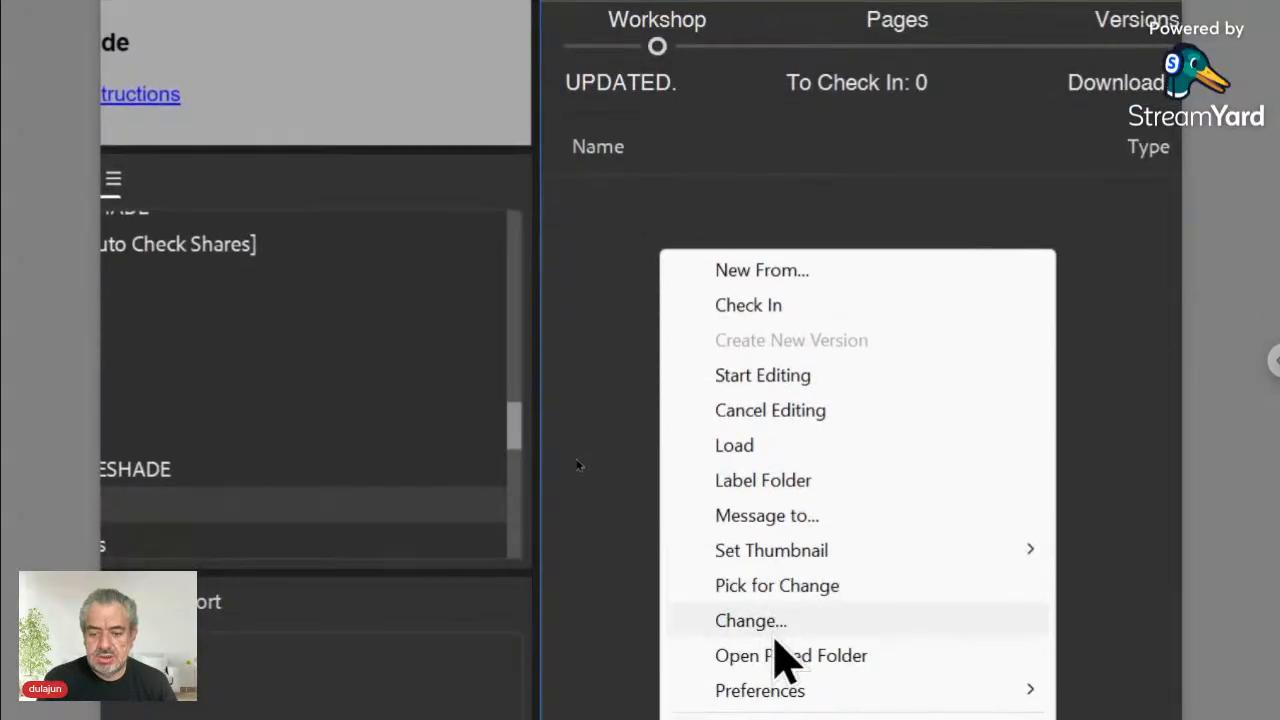
click(767, 625)
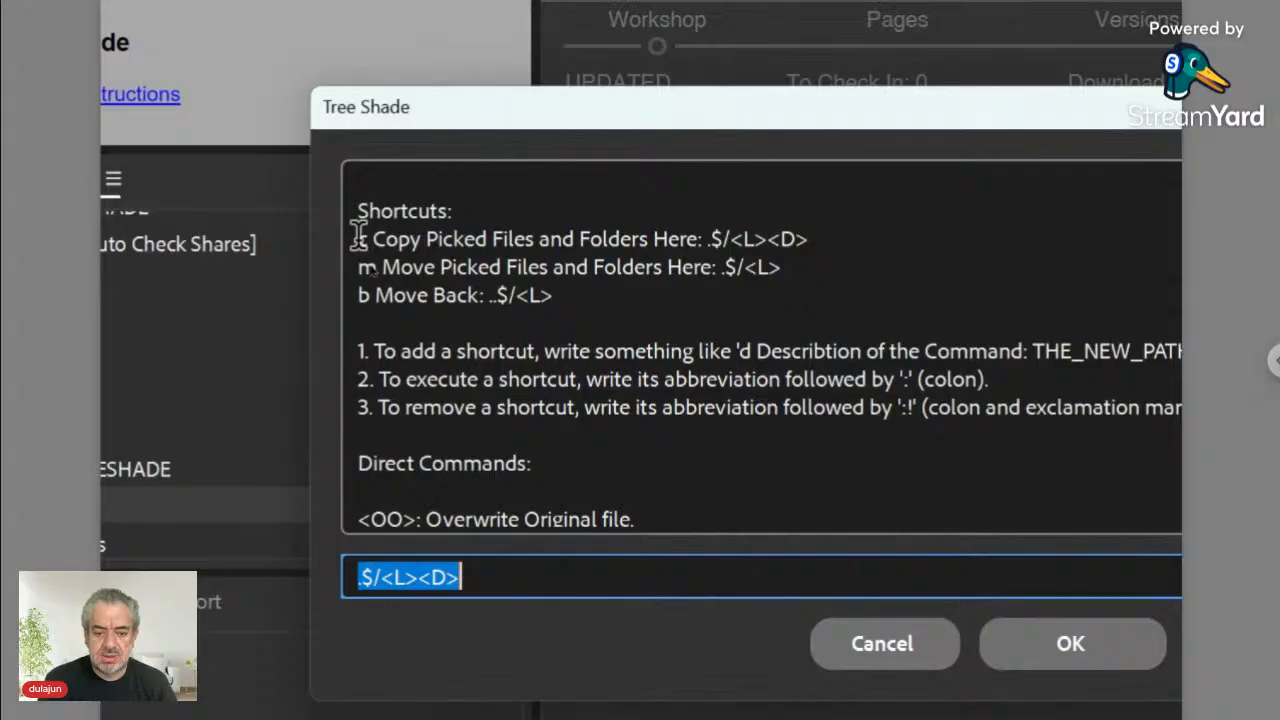
text(c:)
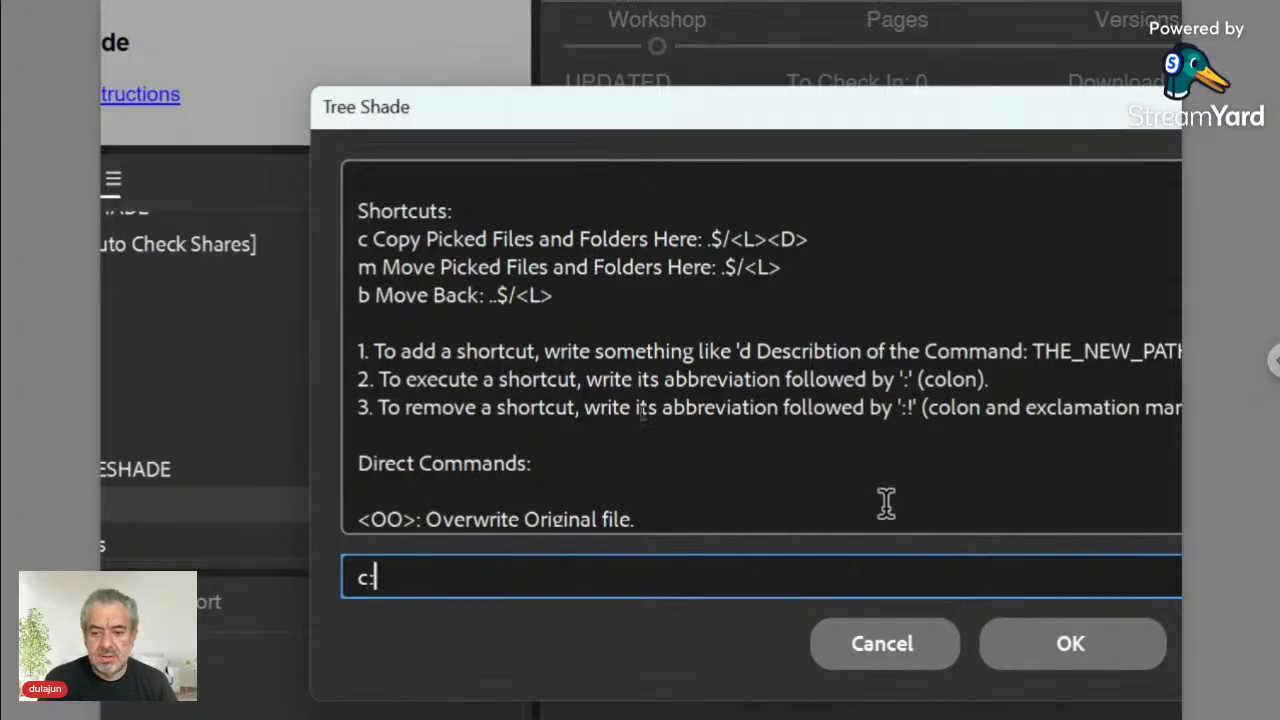
click(1045, 642)
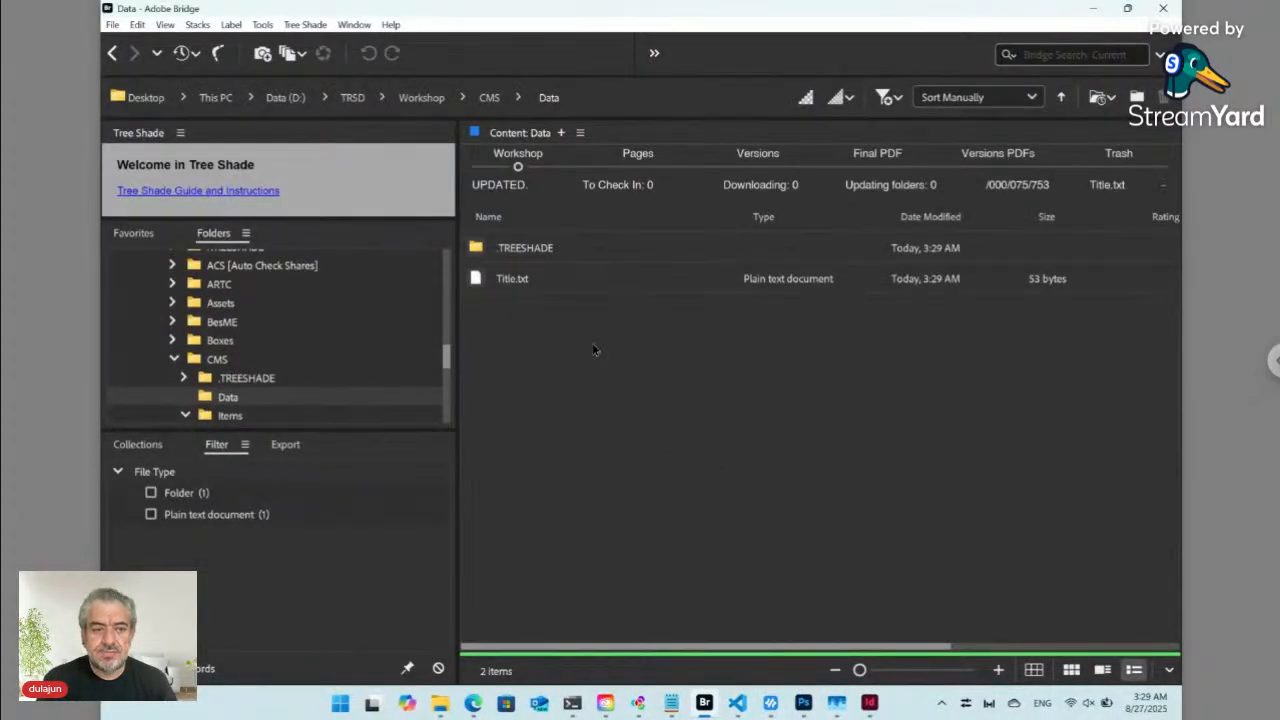
- Start renaming the copied Title.txt in the Data folder by enclosing its base name in square brackets as [Title]
click(506, 283)
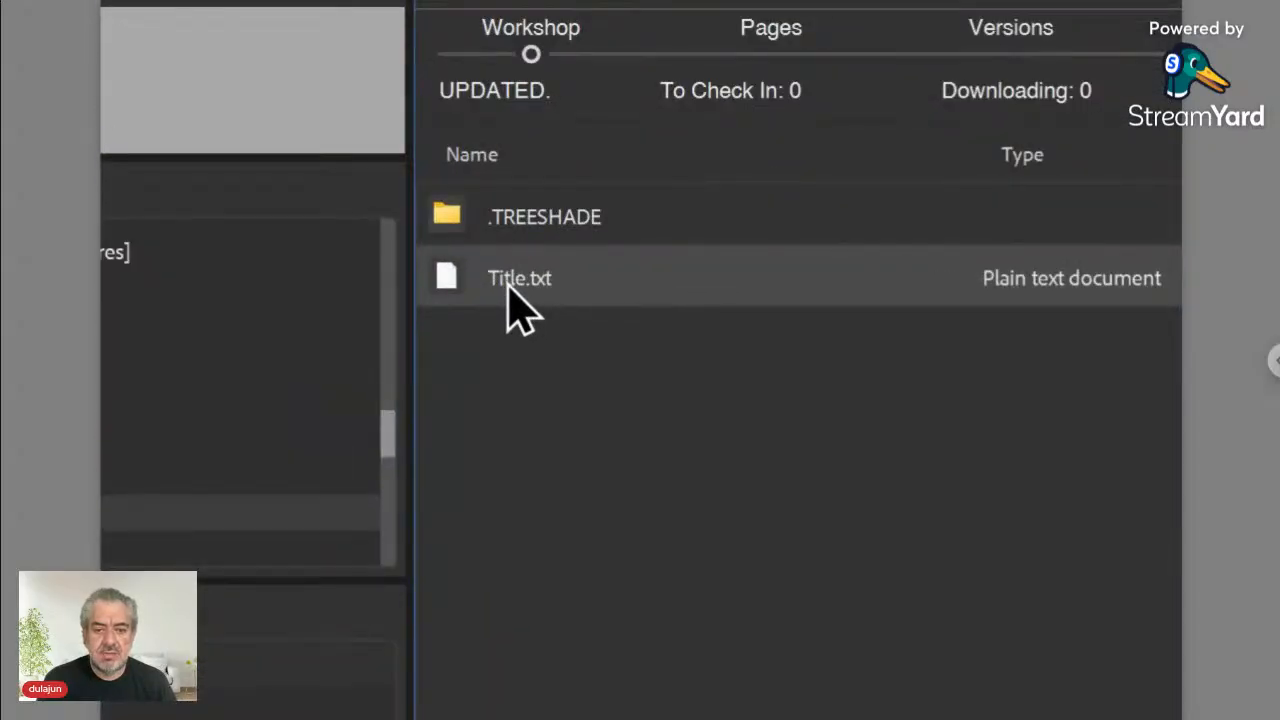
click(508, 284)
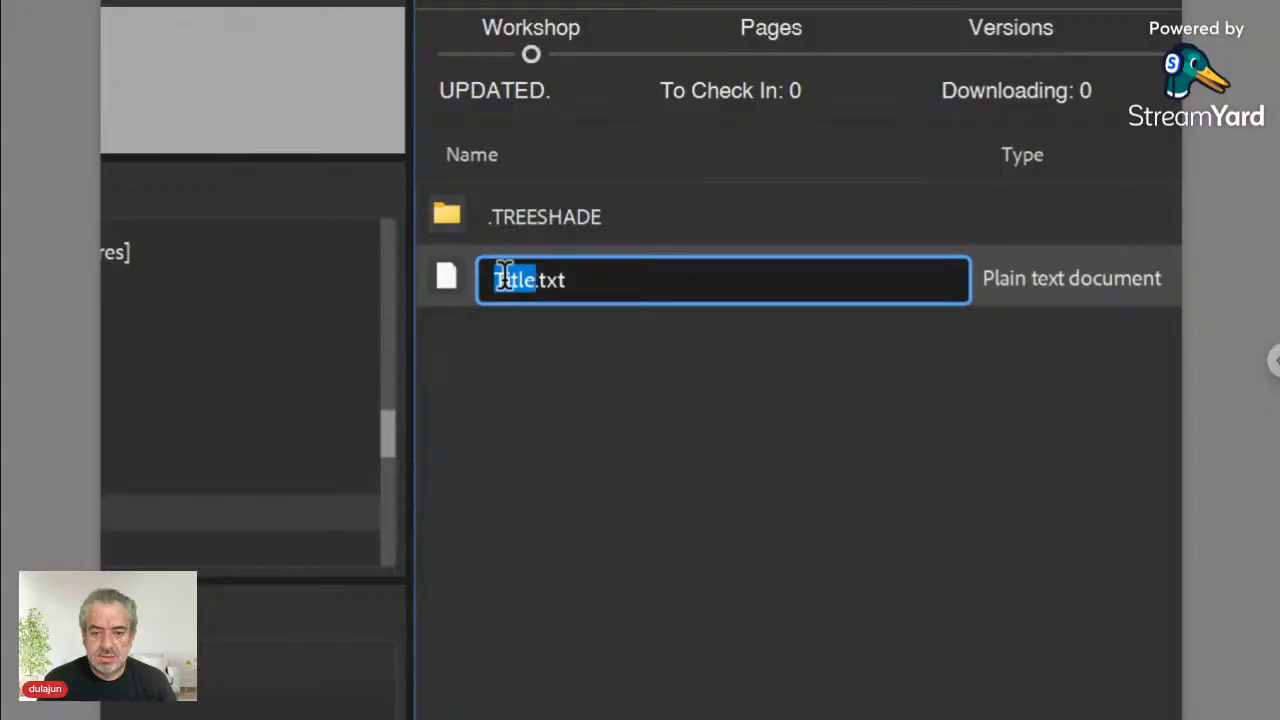
click(505, 278)
key(Right)
key(Right)
key(Right)
key(Right)
text(])
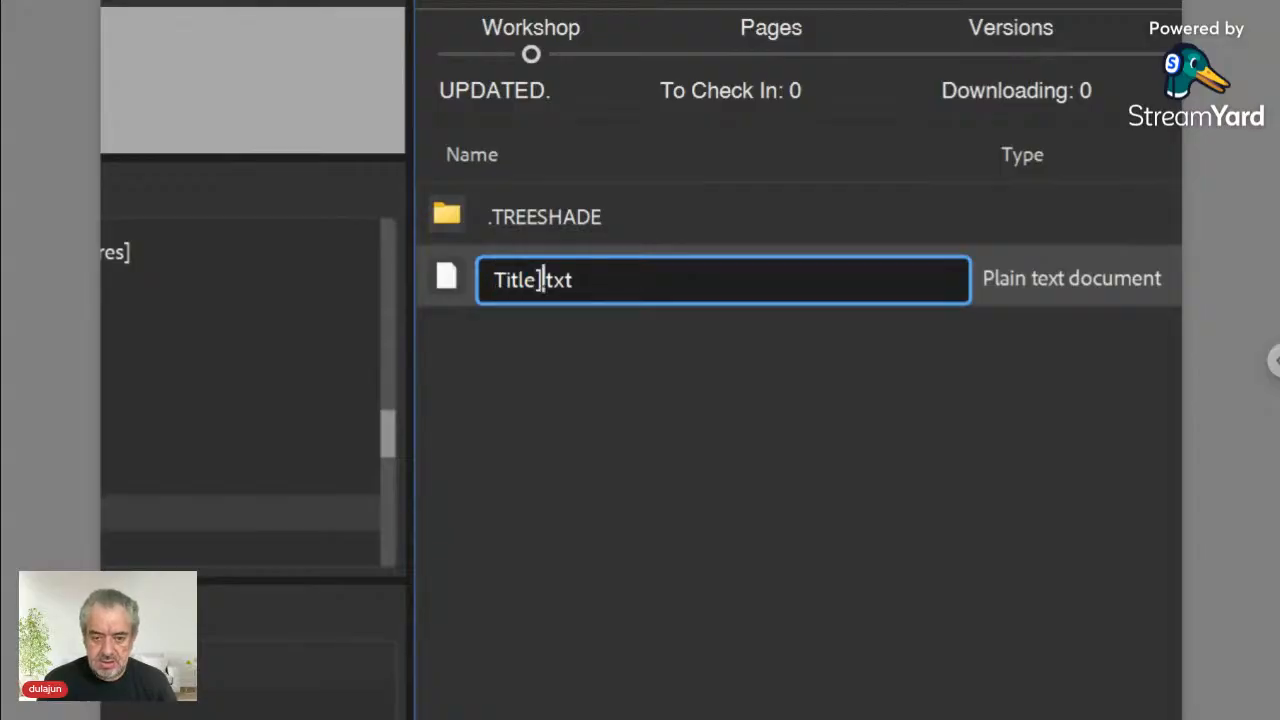
key(Left)
key(Left)
key(Left)
key(Left)
key(Left)
key(Left)
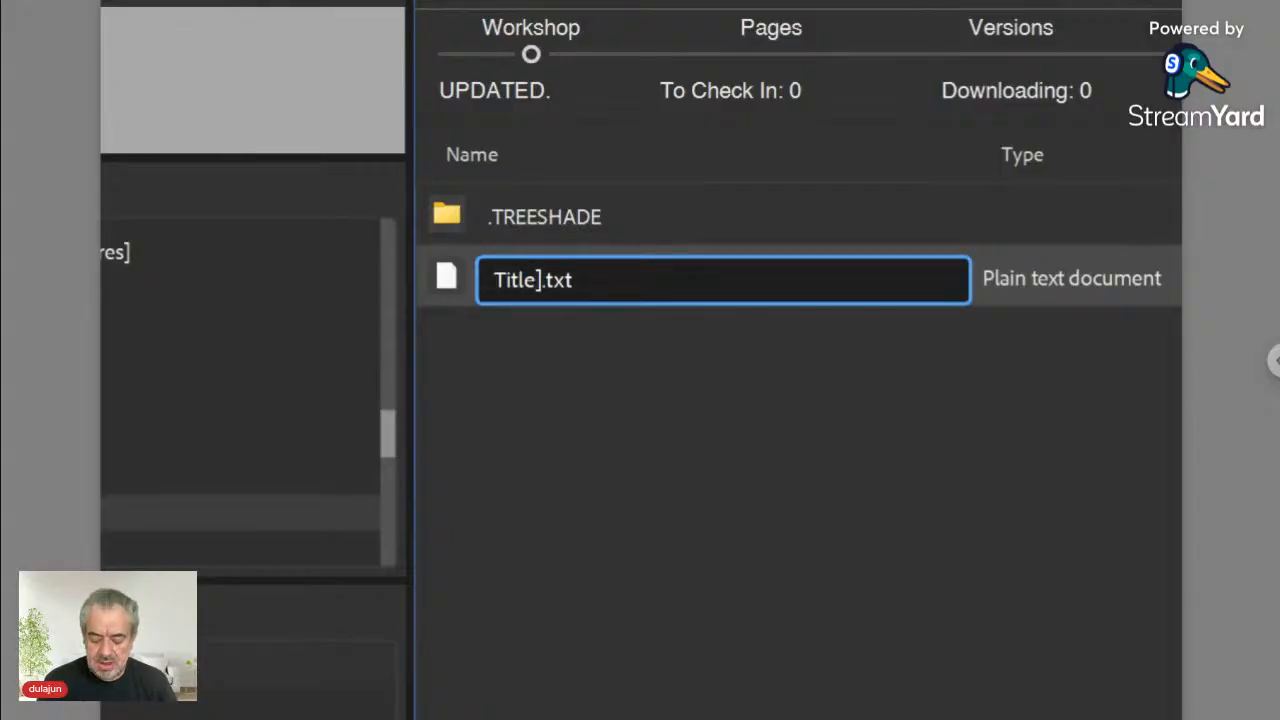
text([)
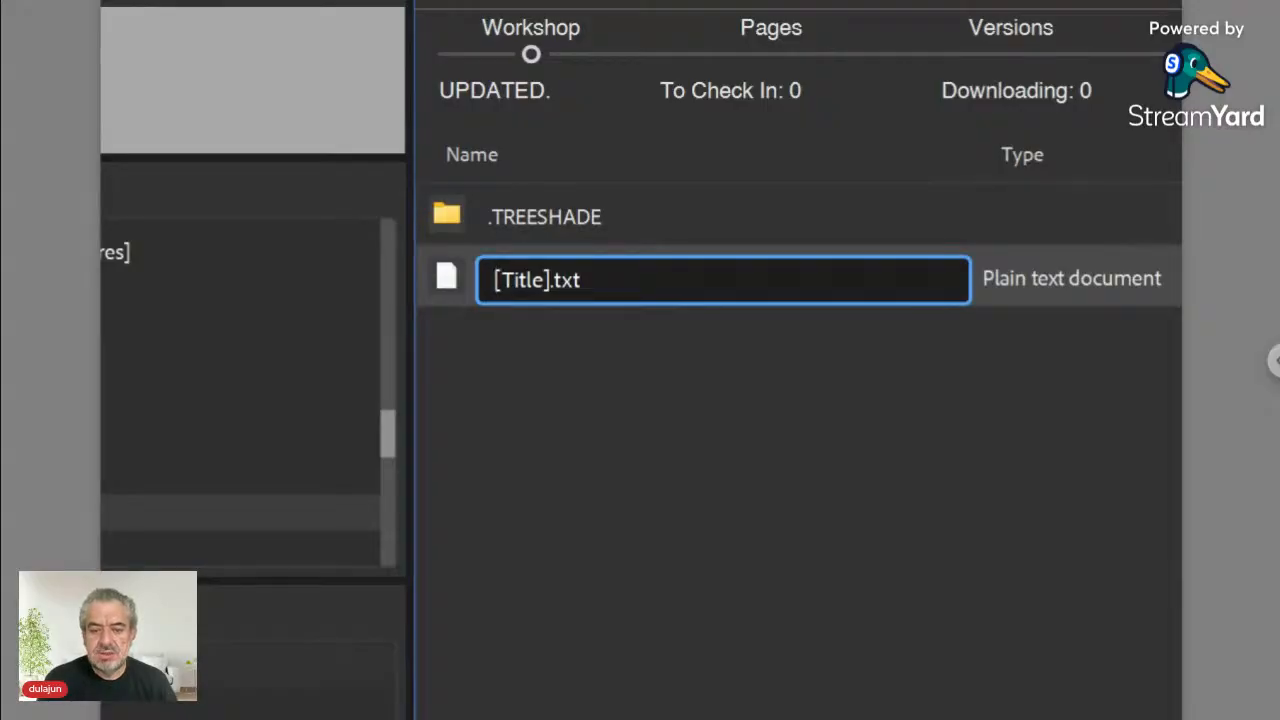
- Add ID12345 ts_opt before [Title] and commit the file name as ID12345 ts_opt [Title].txt
click(493, 278)
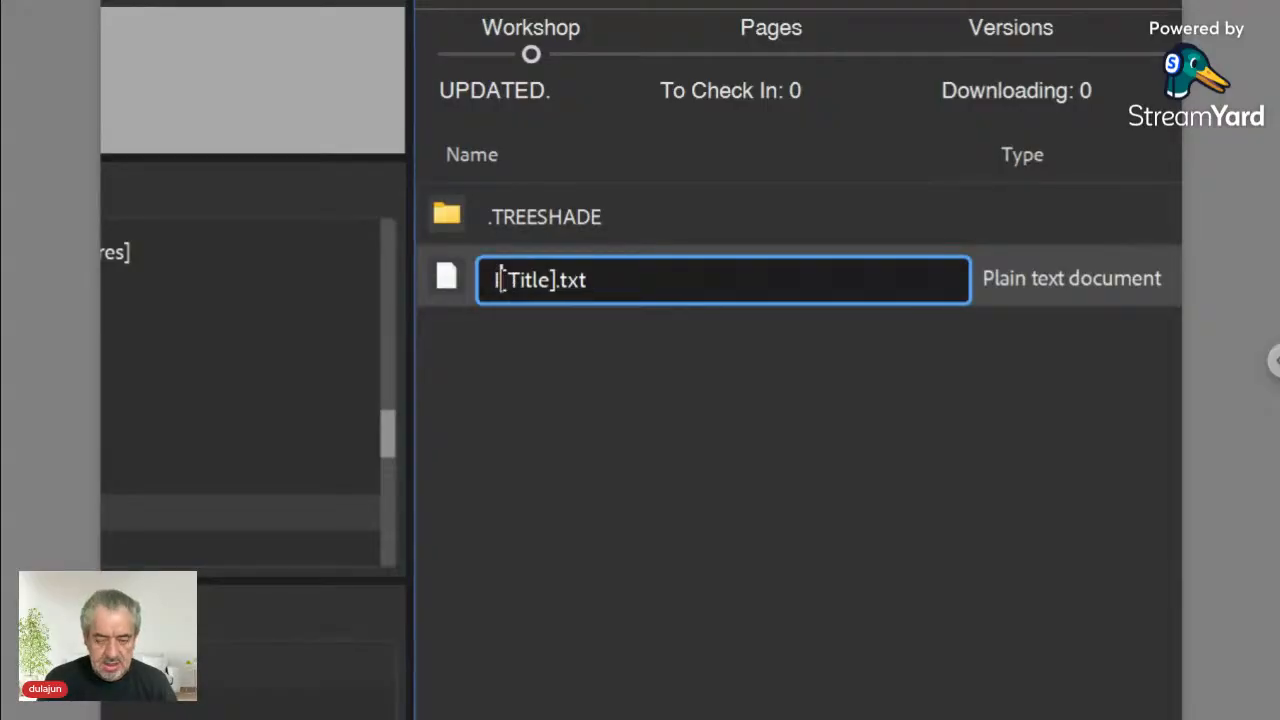
text(ID12345)
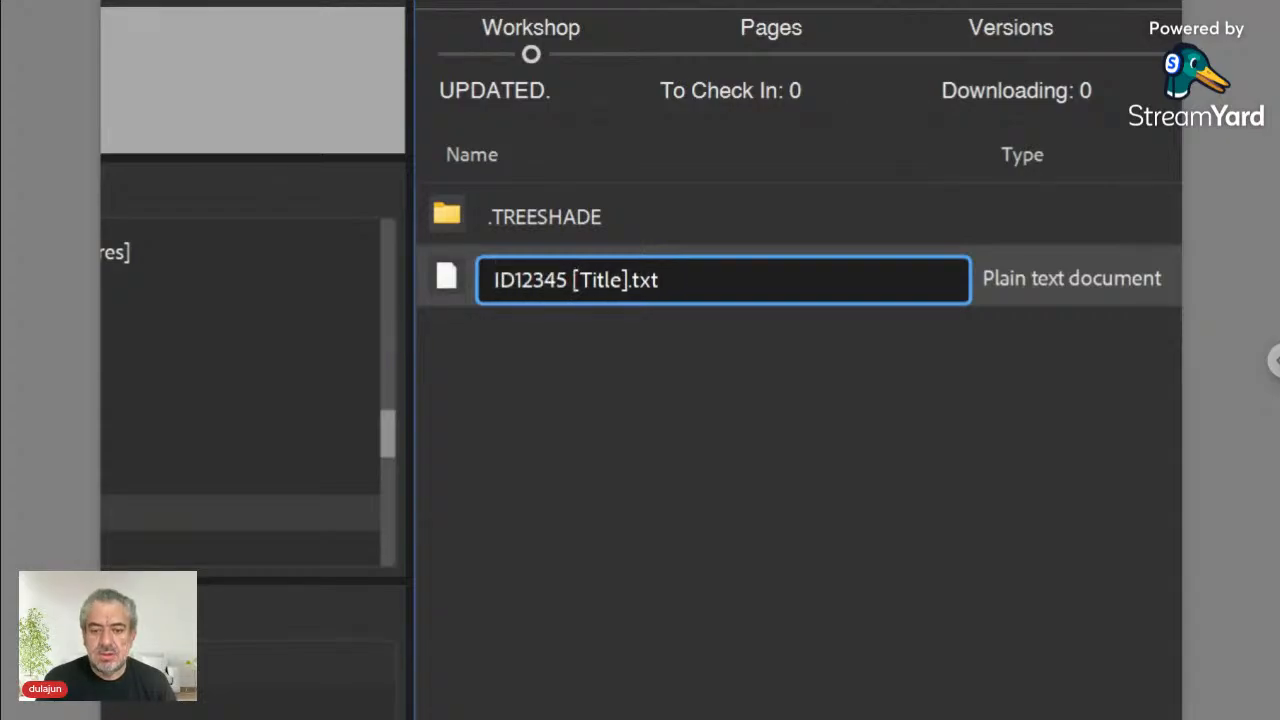
text(t)
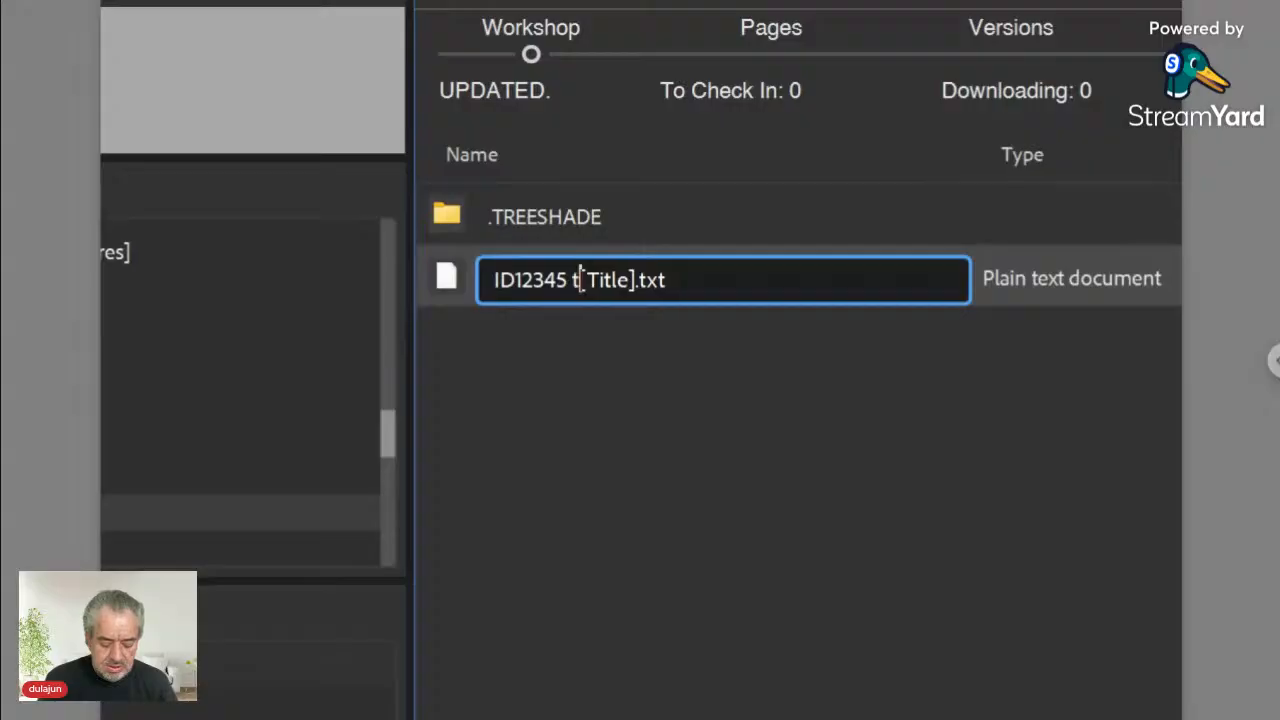
text(s_opt)
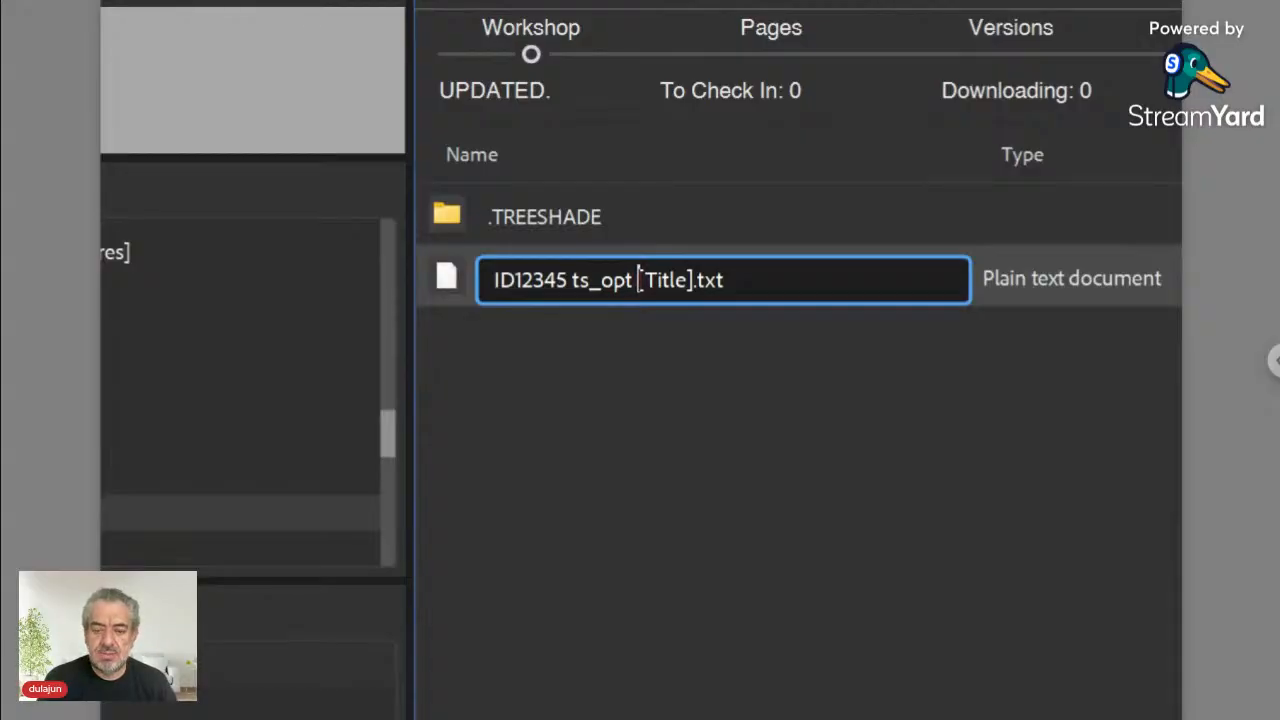
key(Return)
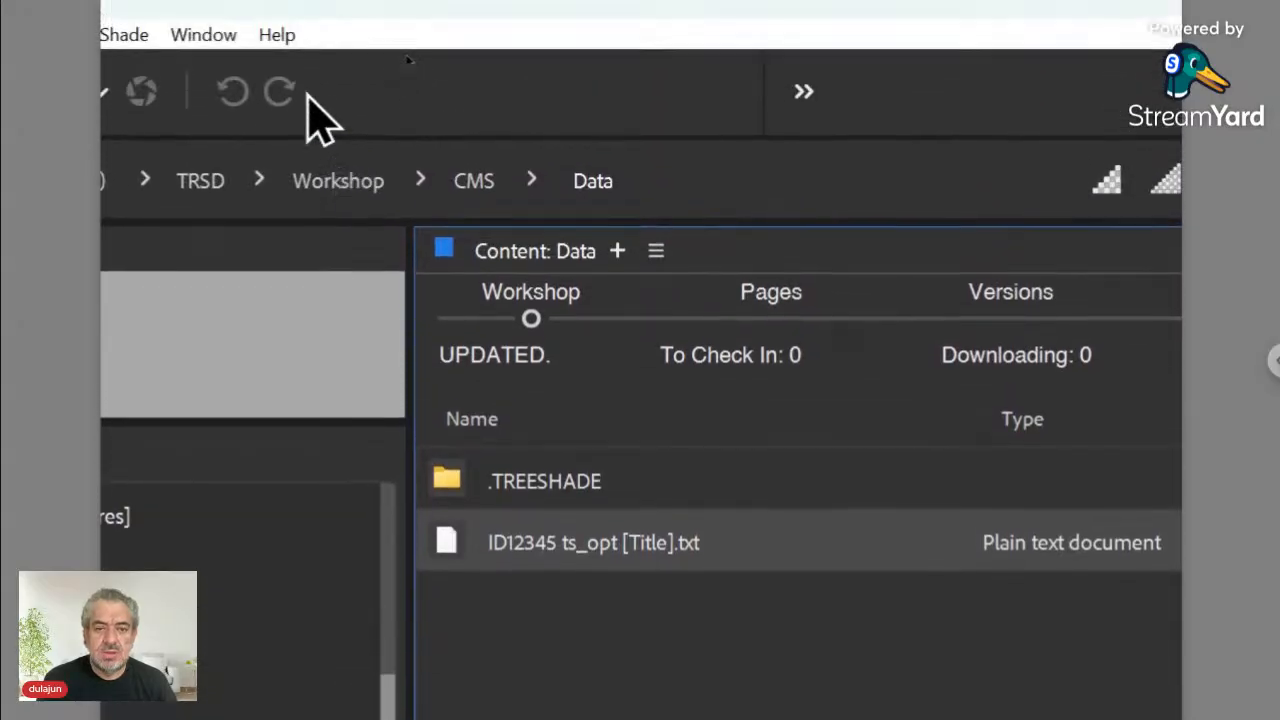
- Reveal the original of ID12345 ts_opt [Title].txt in its copying sequence, and return to the Data folder
click(241, 57)
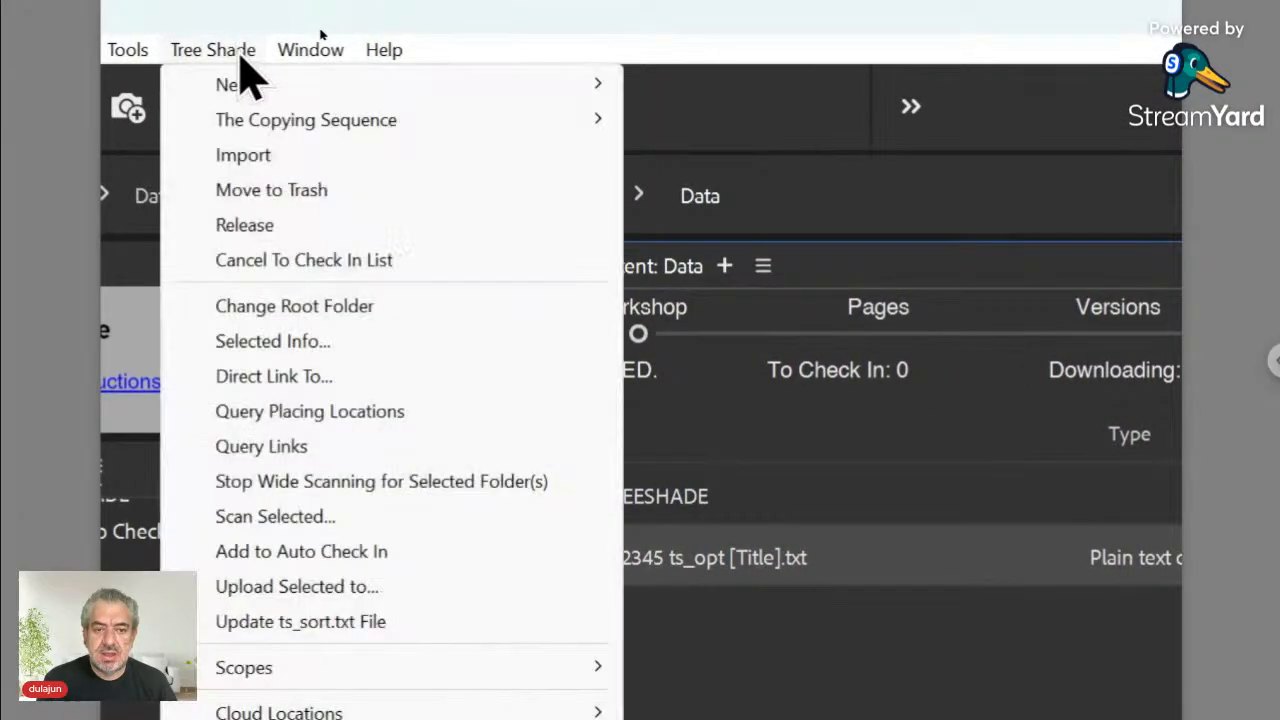
mouse_move(280, 130)
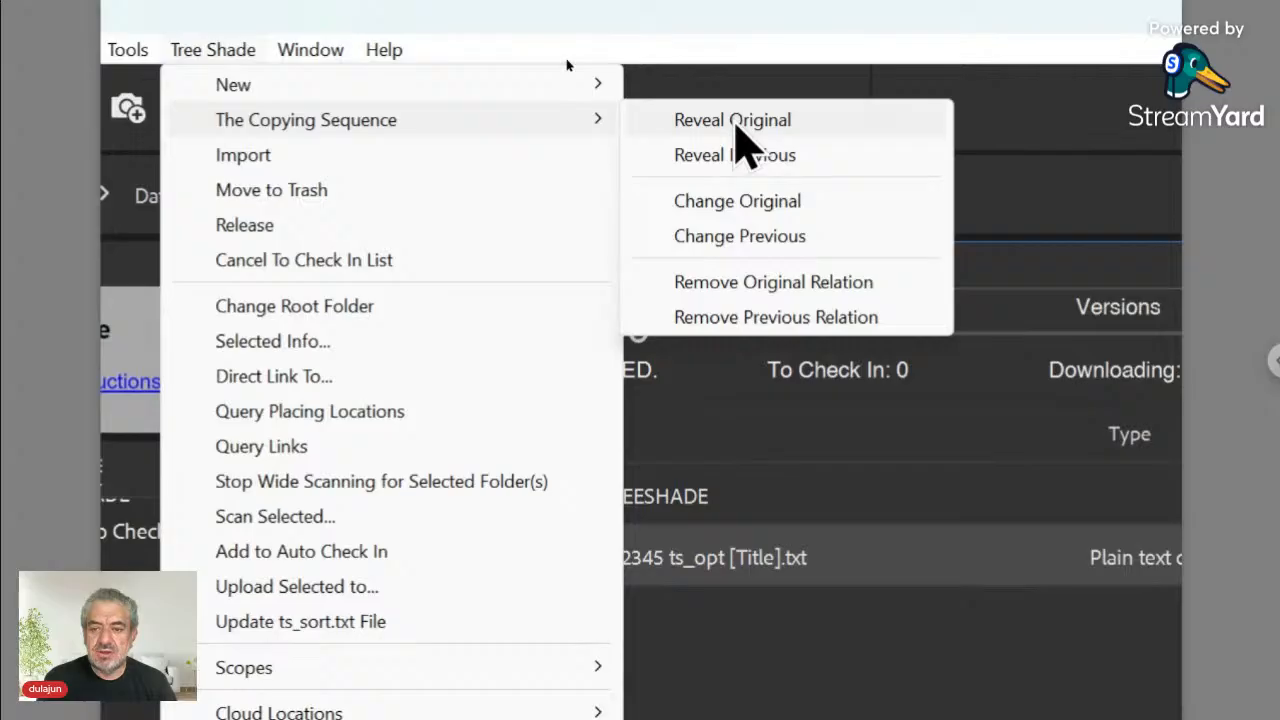
click(736, 137)
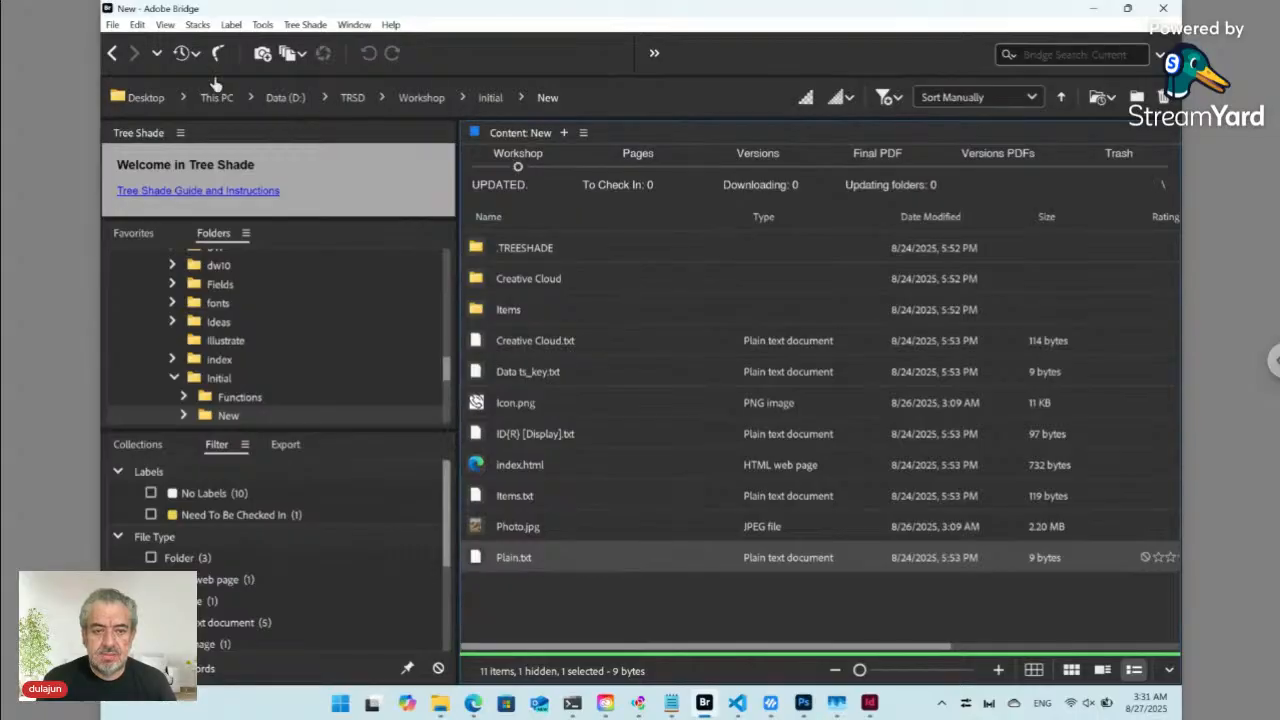
click(114, 53)
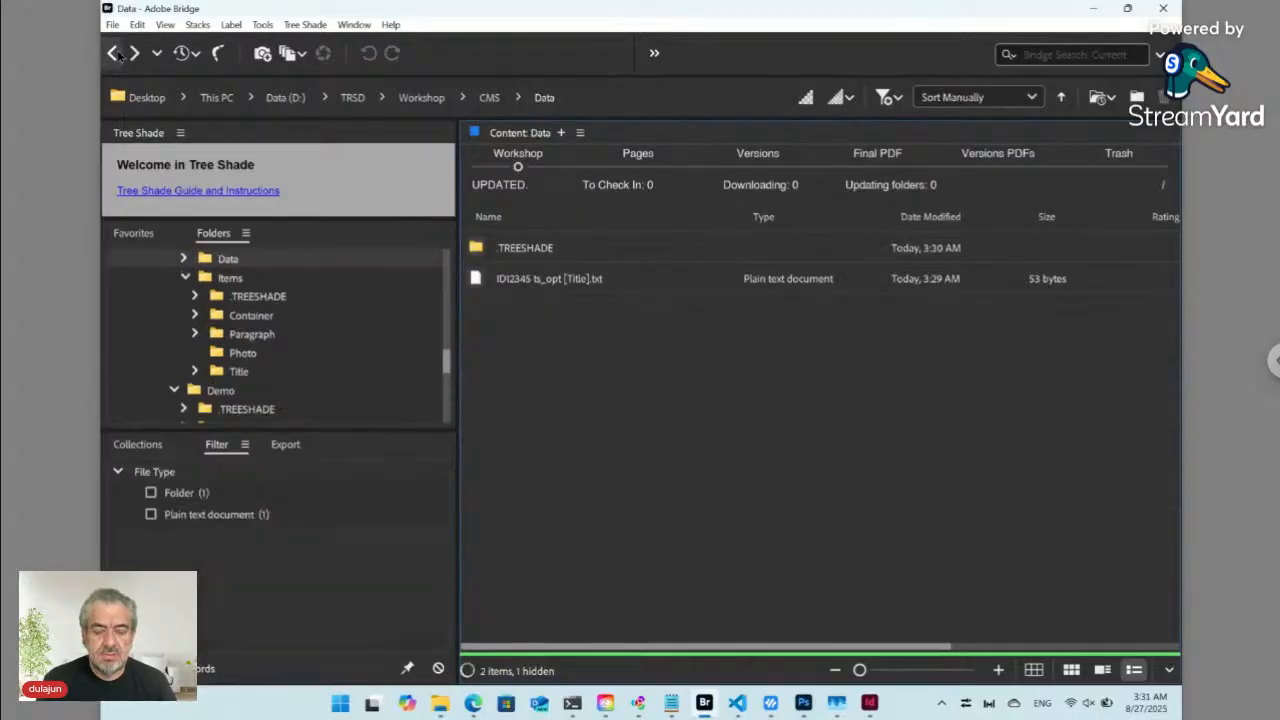
- Remove the original relation from Container.txt, Paragraph.txt, Photo.txt and Title.txt in the CMS Items folder
click(489, 97)
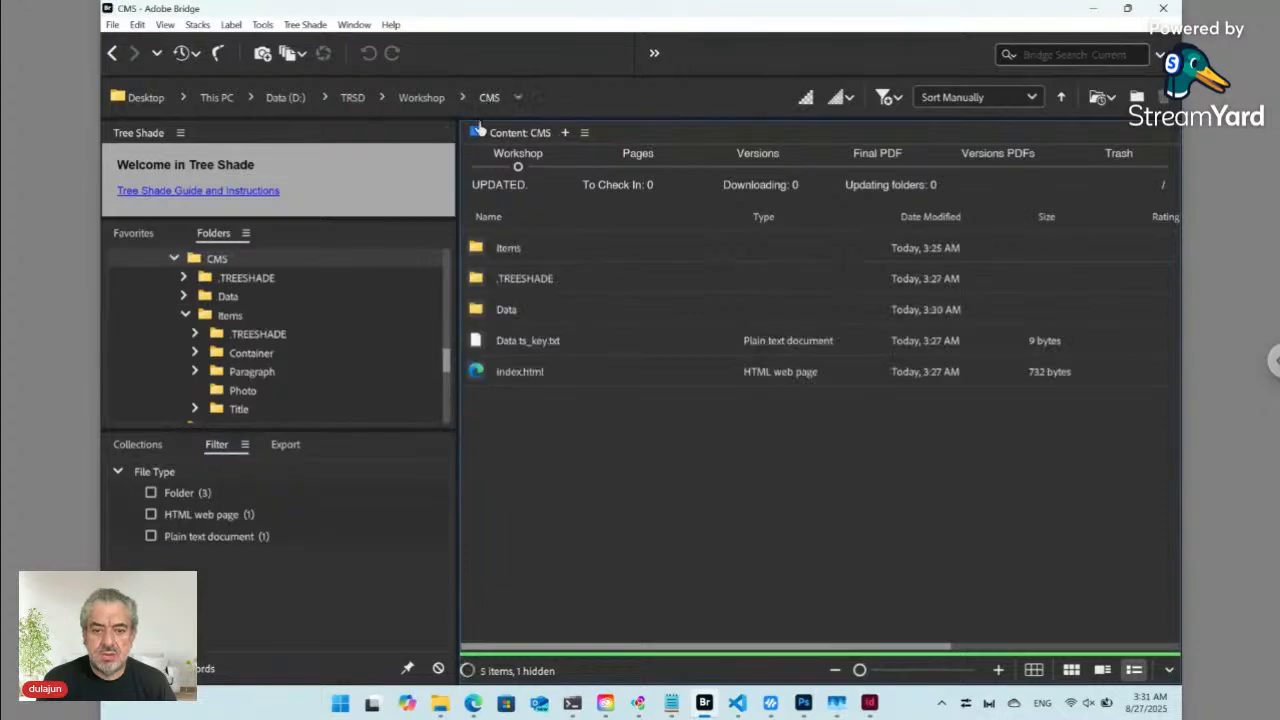
double_click(510, 248)
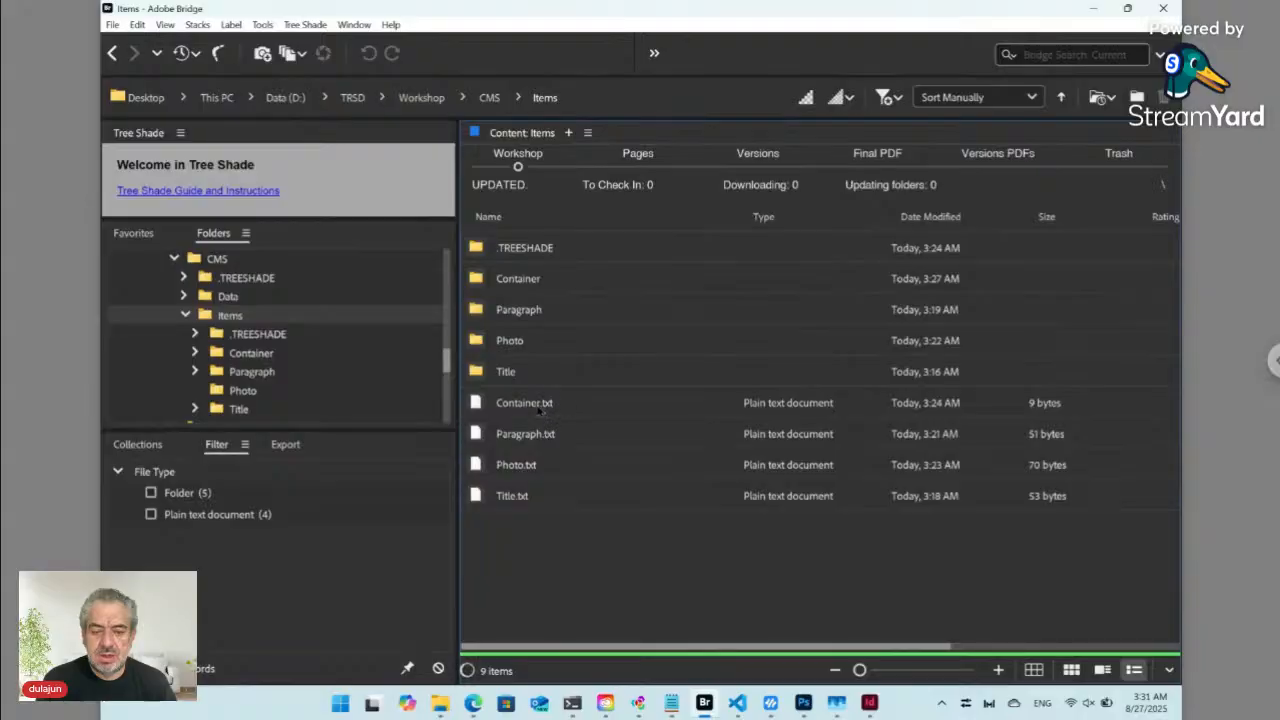
click(523, 407)
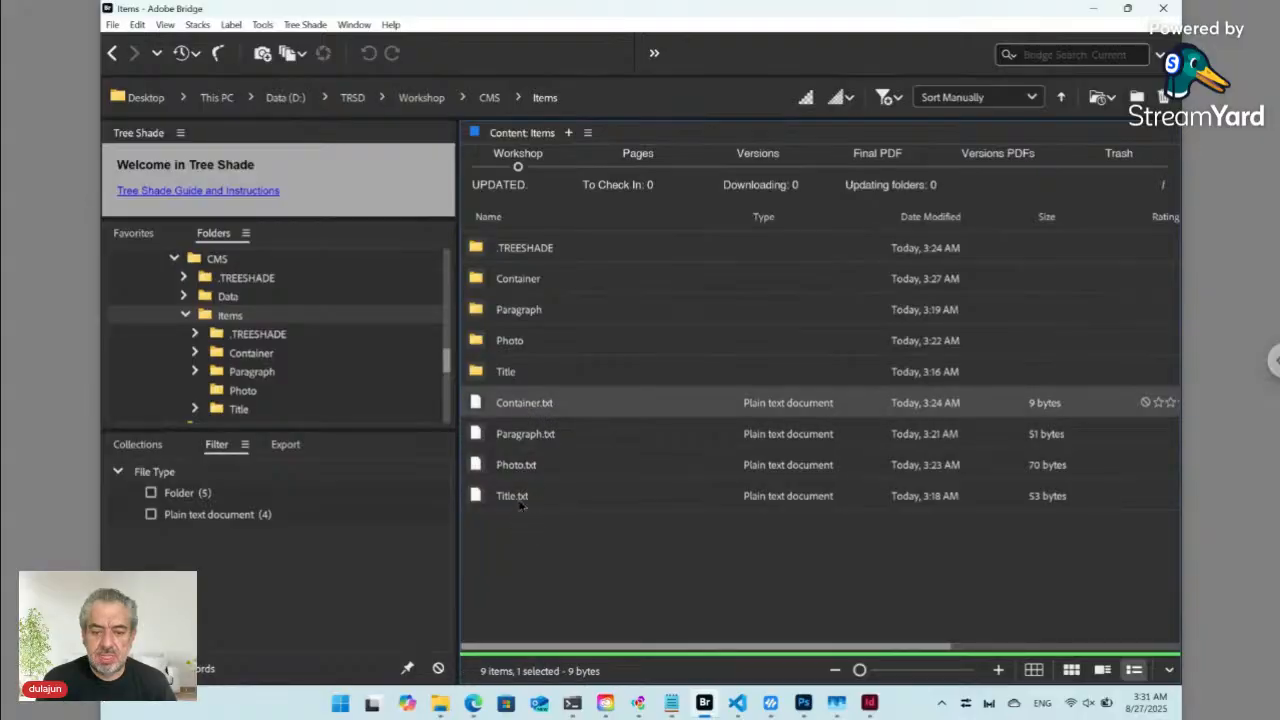
shift+click(520, 497)
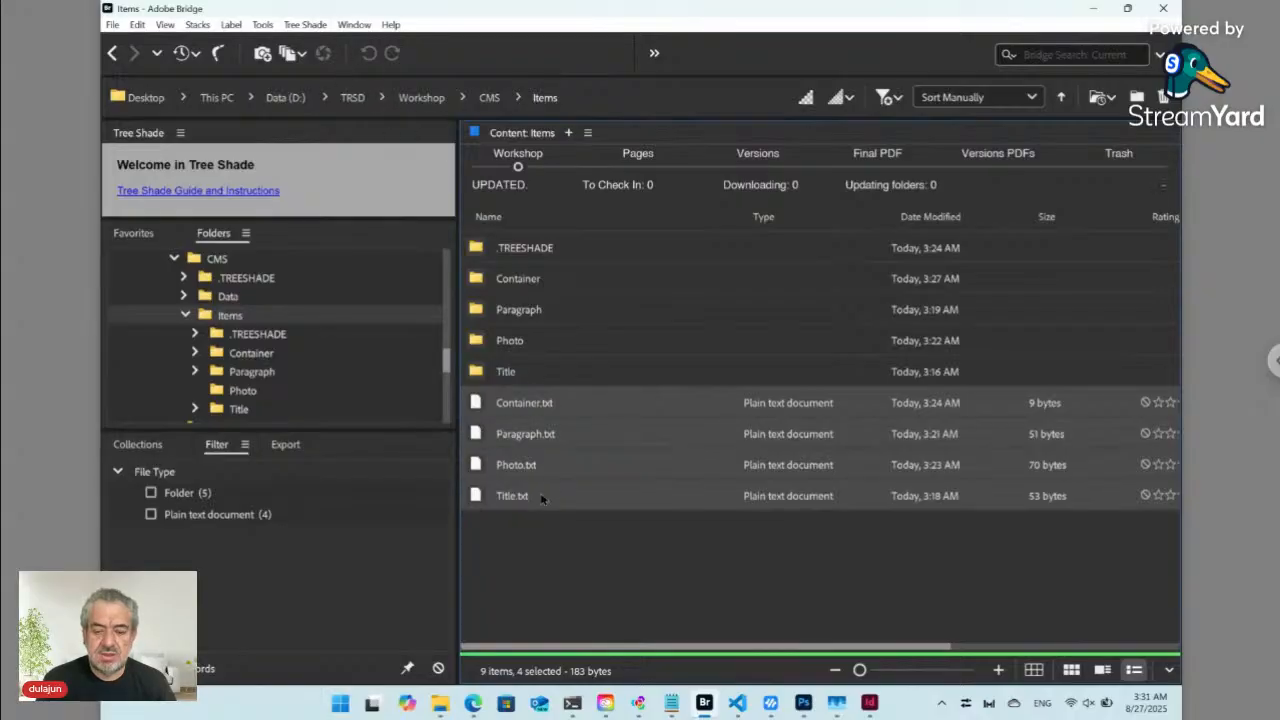
click(305, 24)
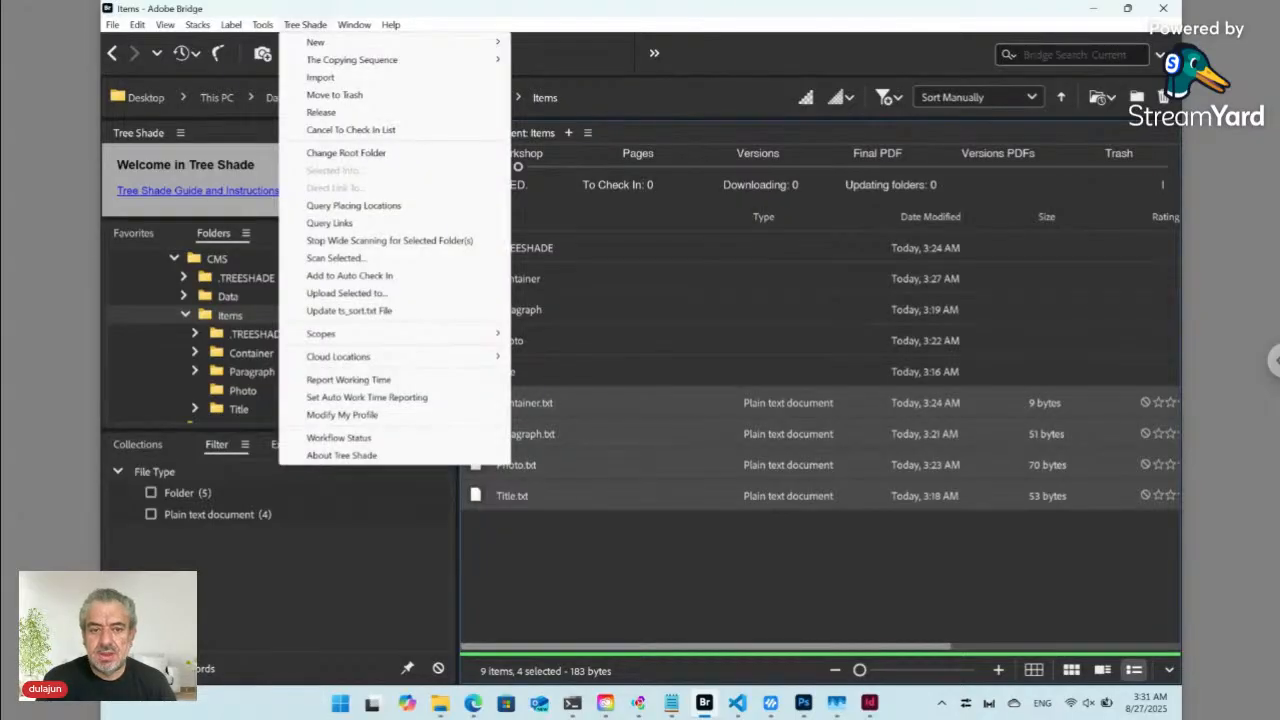
mouse_move(318, 42)
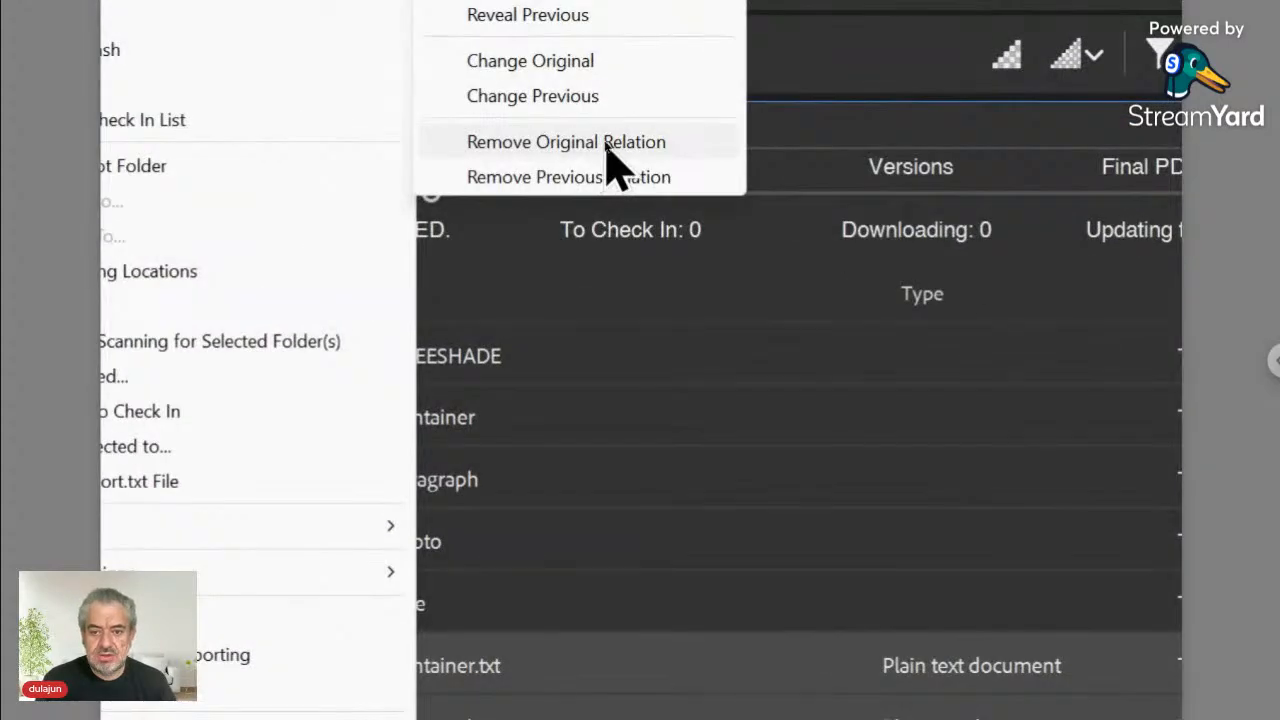
click(566, 145)
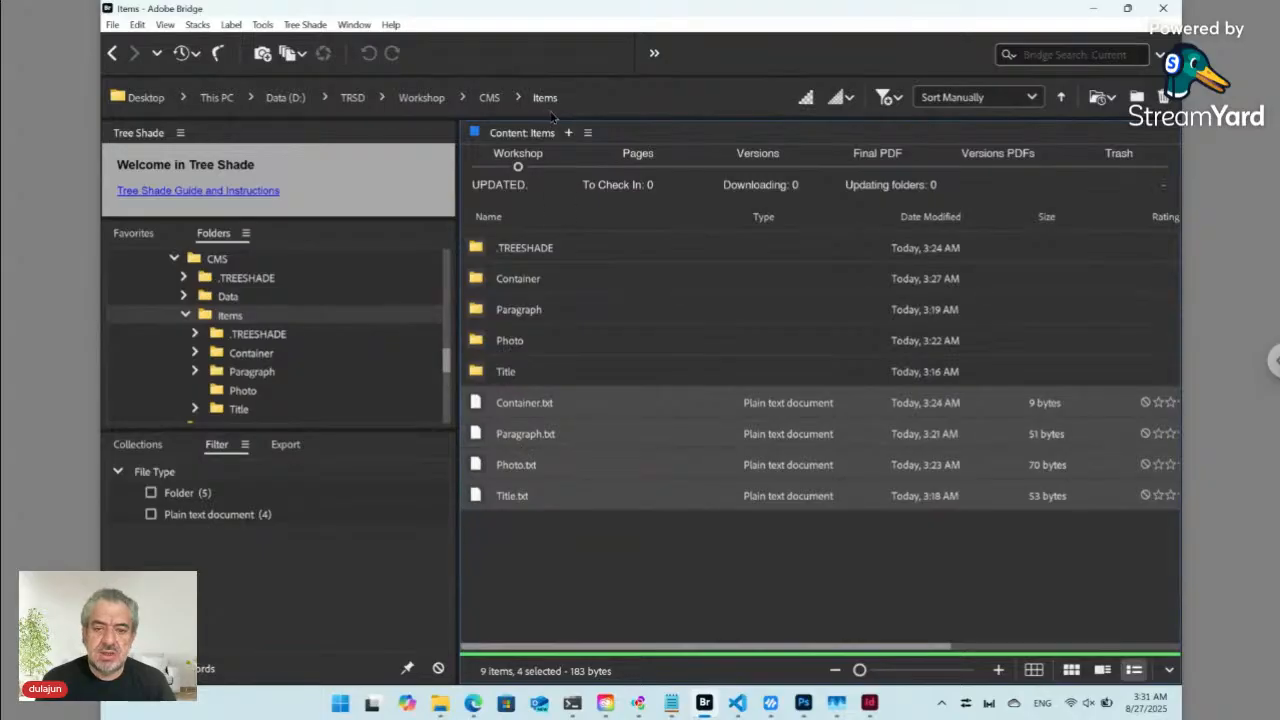
- Reveal the original of ID12345 ts_opt [Title].txt from the CMS Data folder, and return to that folder
click(489, 98)
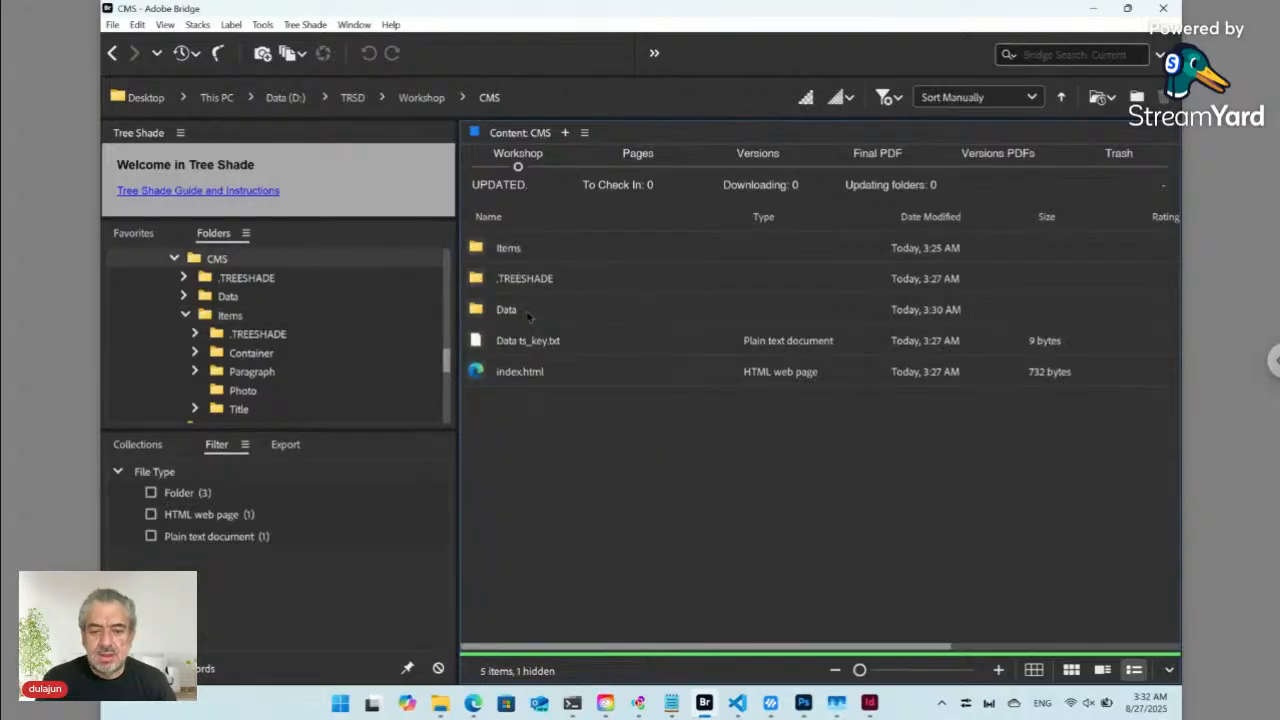
double_click(528, 314)
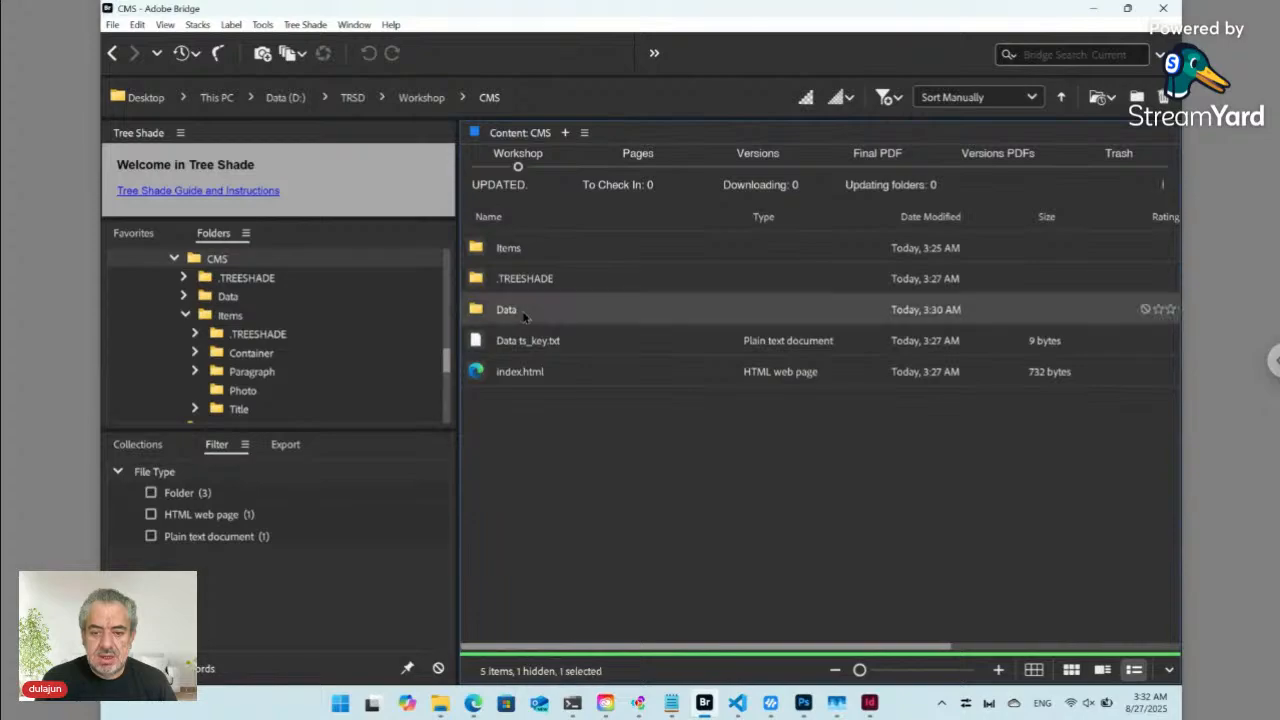
click(540, 281)
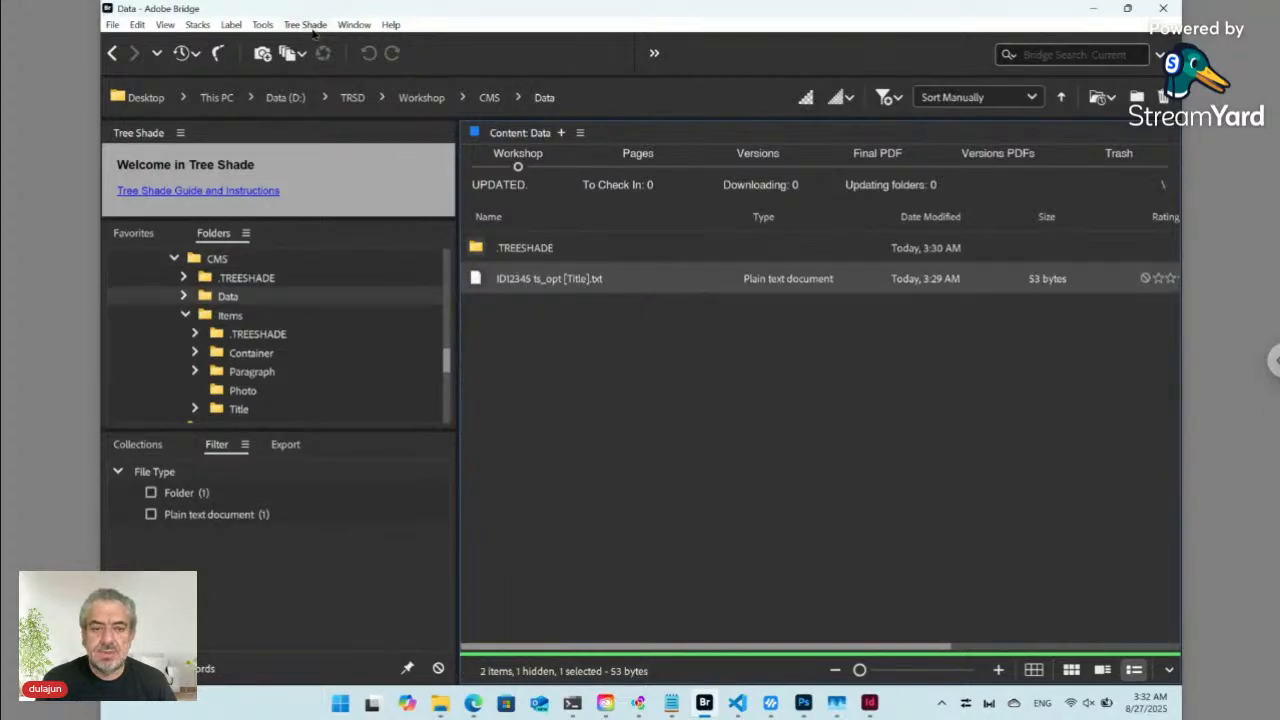
click(306, 24)
mouse_move(325, 63)
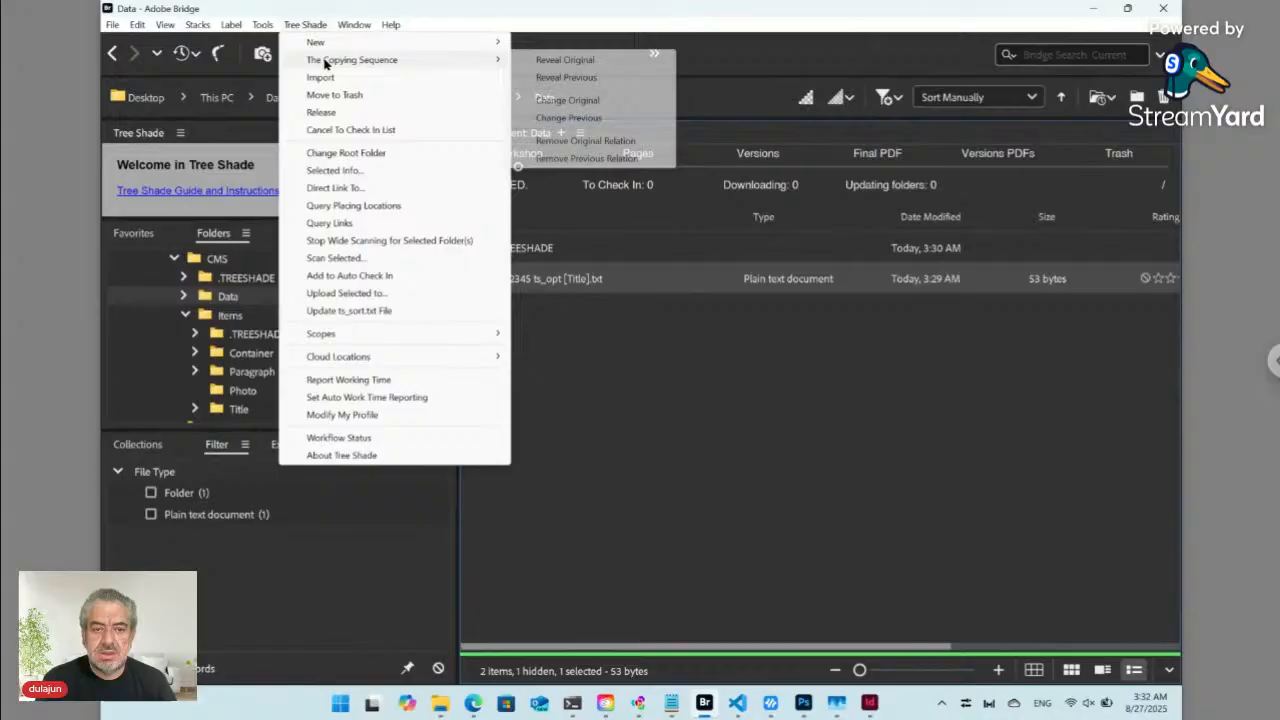
click(565, 60)
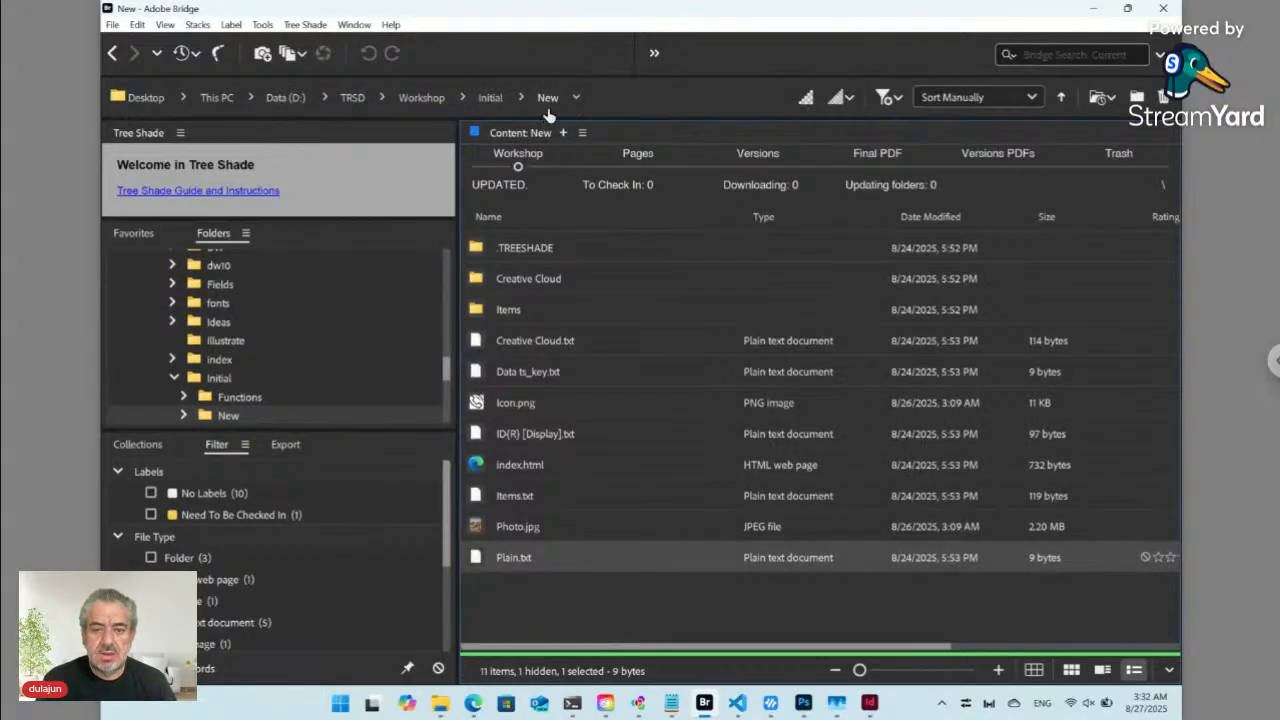
click(114, 53)
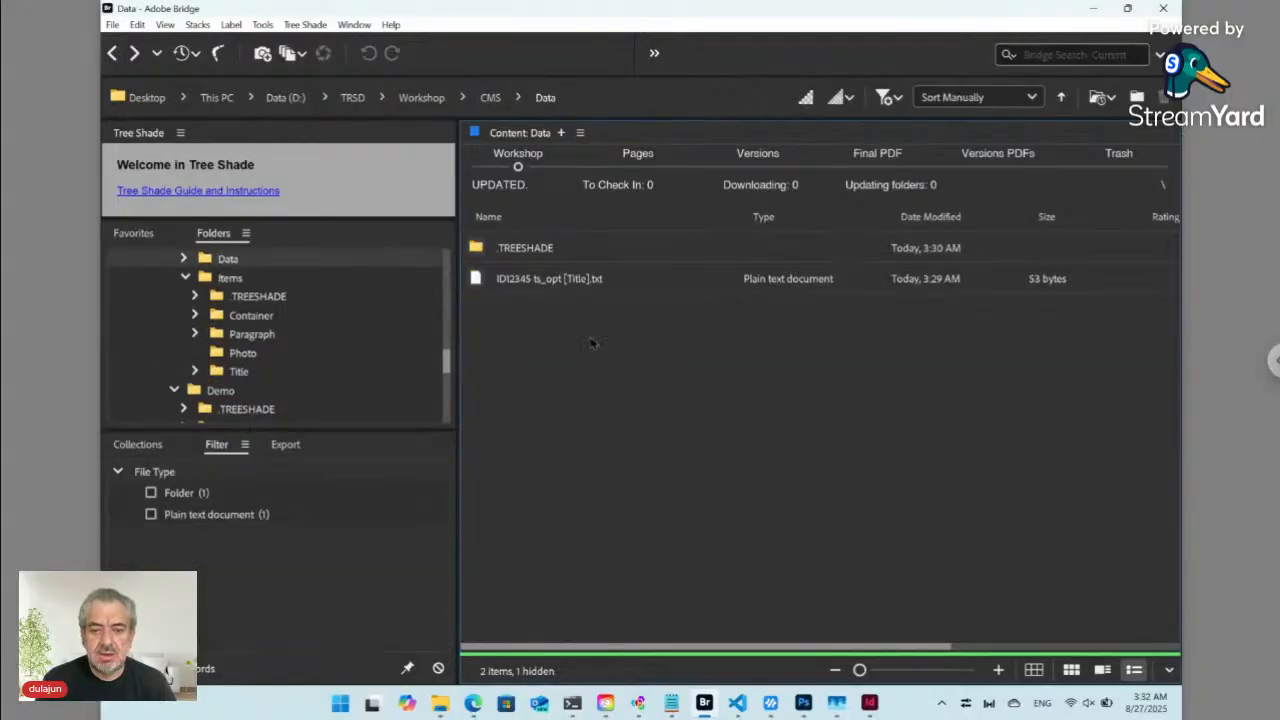
- Change the original of ID12345 ts_opt [Title].txt in the copying sequence to Title.txt from the CMS Items folder
click(558, 285)
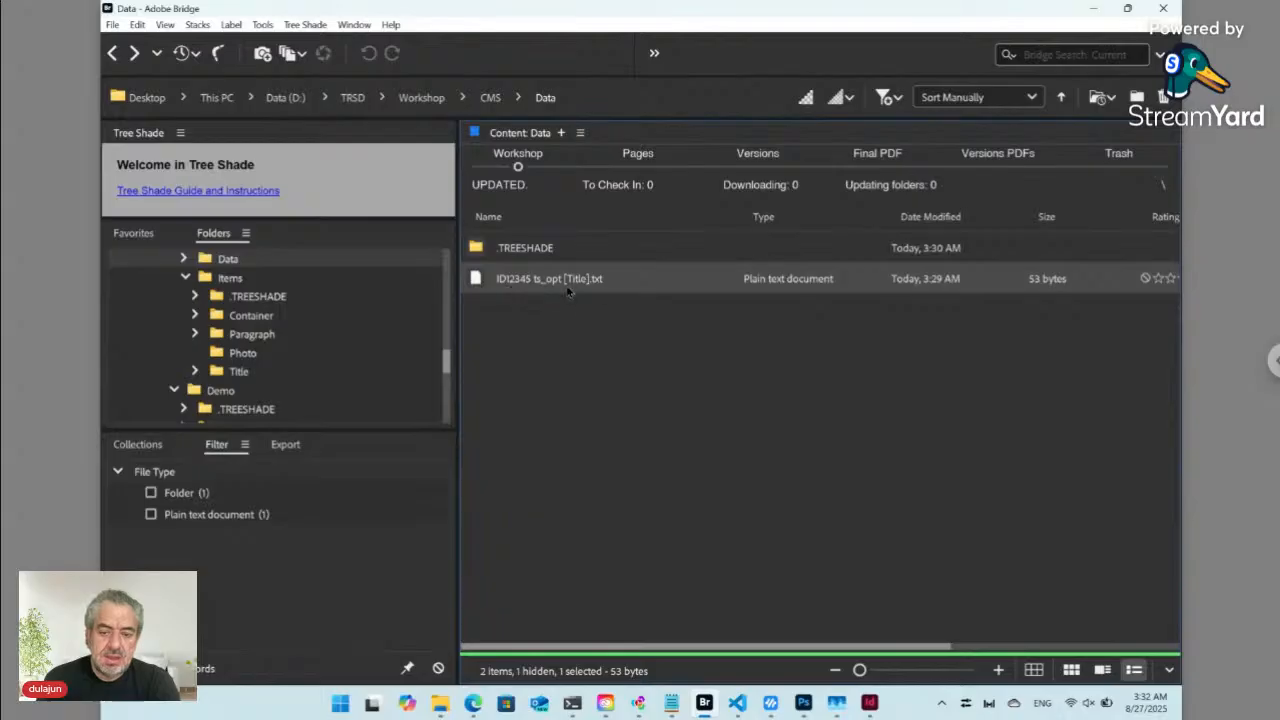
click(312, 26)
mouse_move(317, 43)
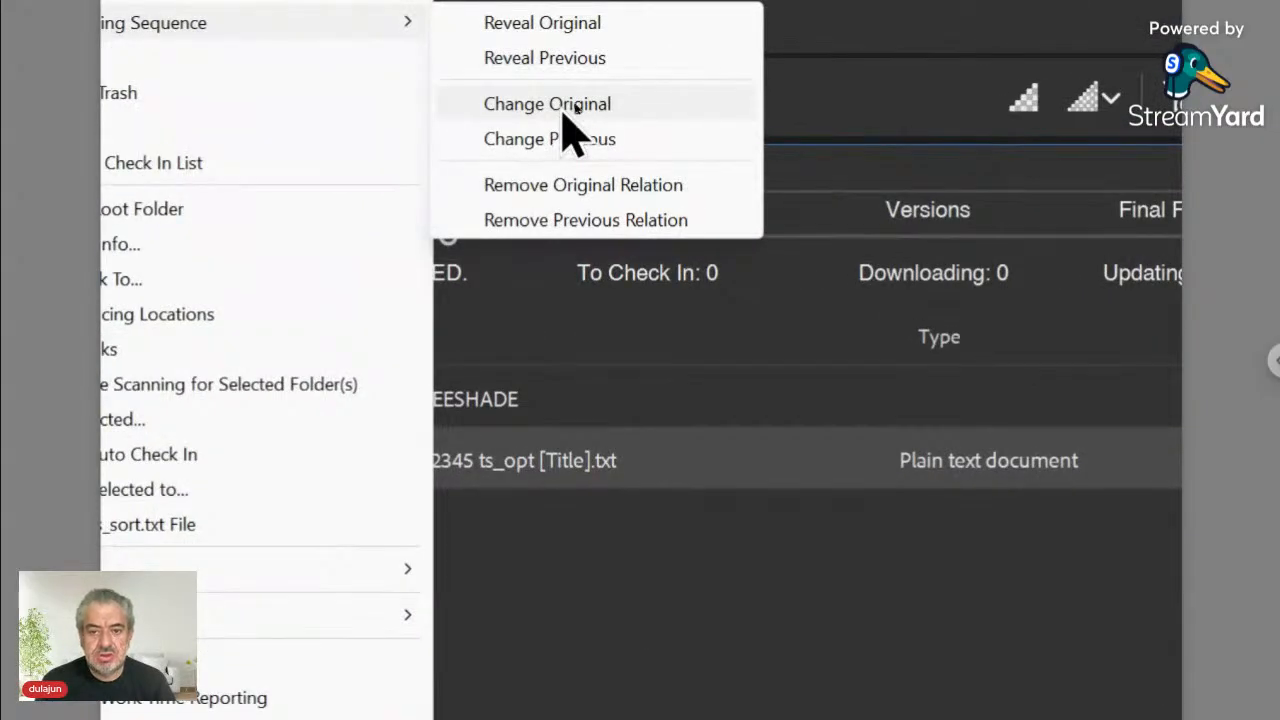
click(575, 106)
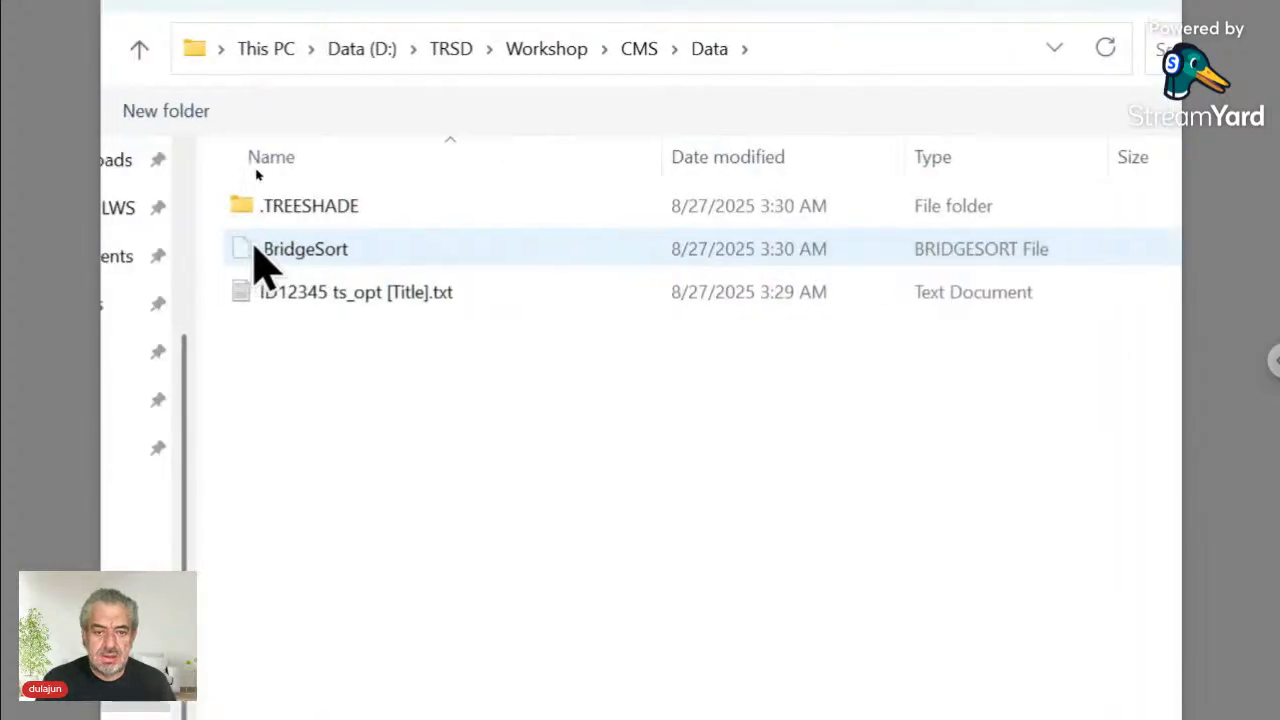
click(639, 50)
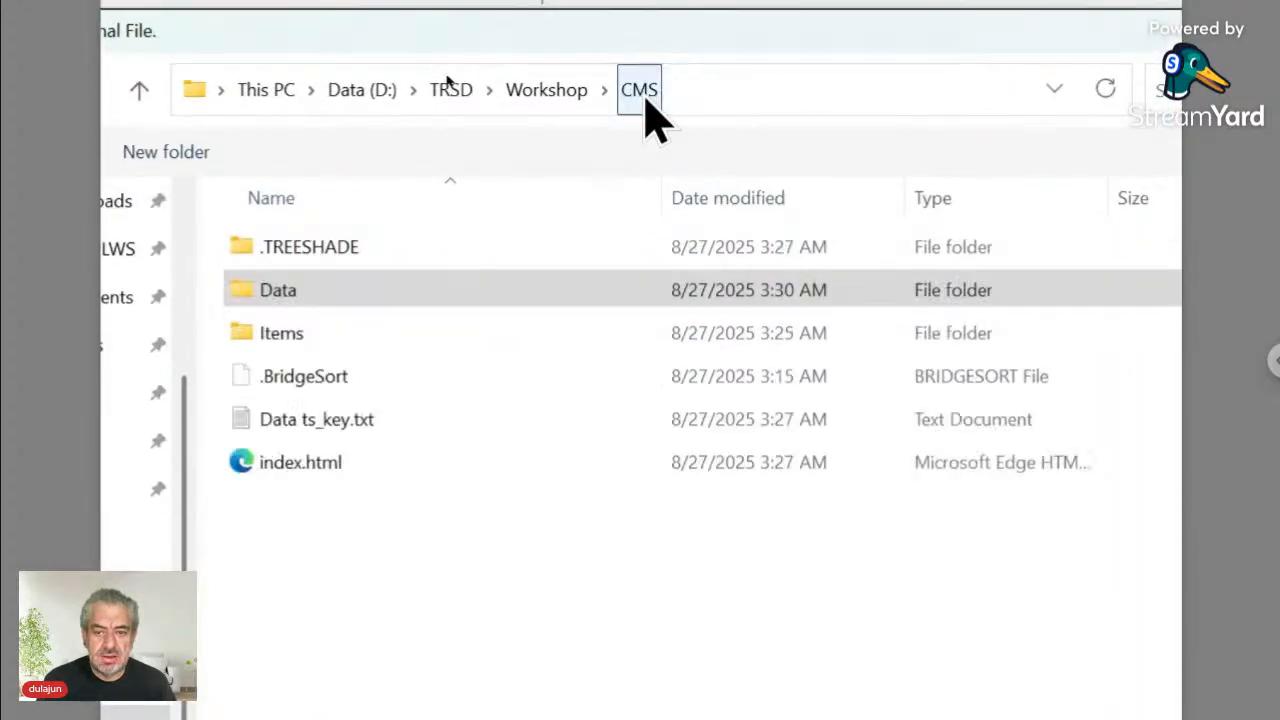
double_click(307, 358)
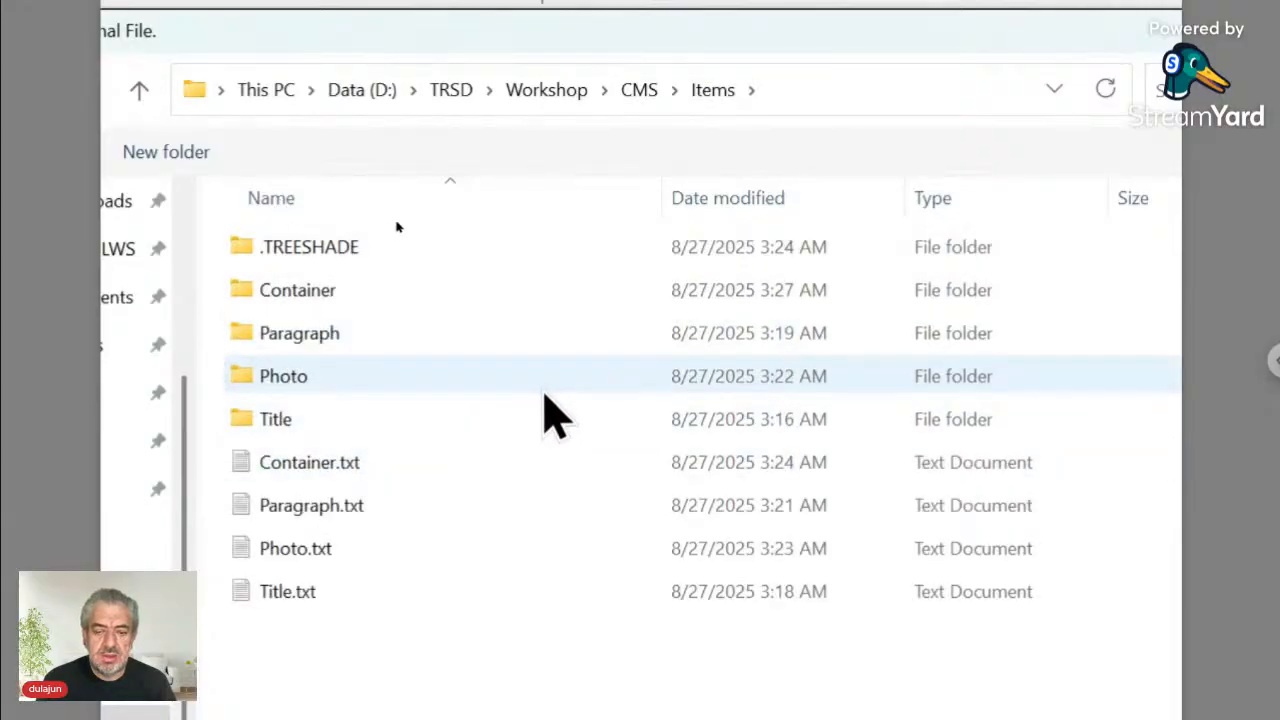
click(277, 594)
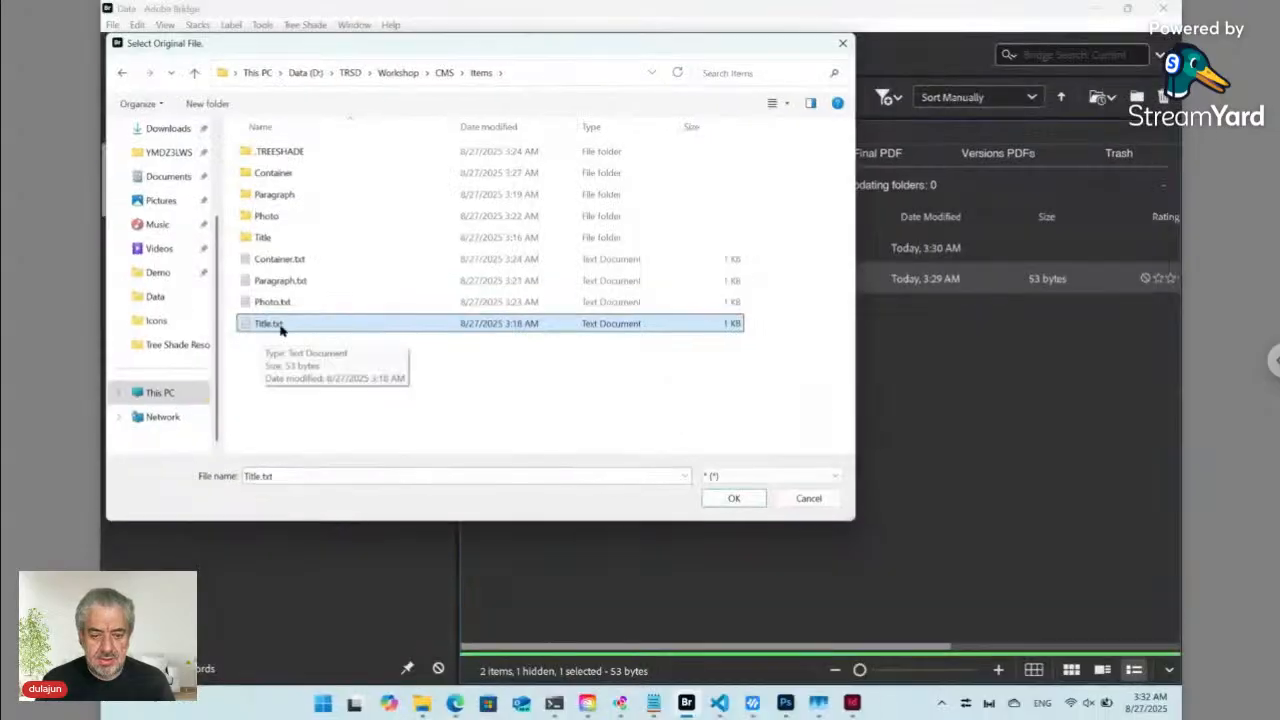
click(723, 498)
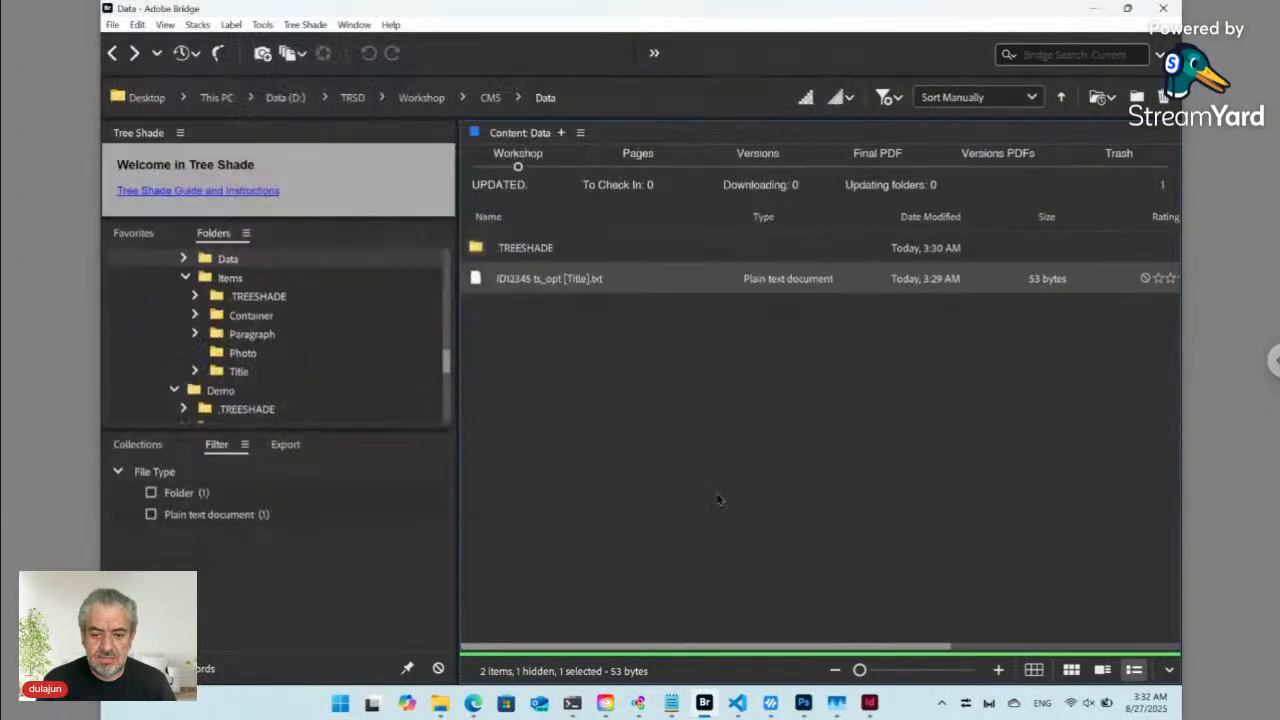
- Check the changed relation by revealing the original of ID12345 ts_opt [Title].txt, and go back to the Data folder
click(580, 372)
click(527, 283)
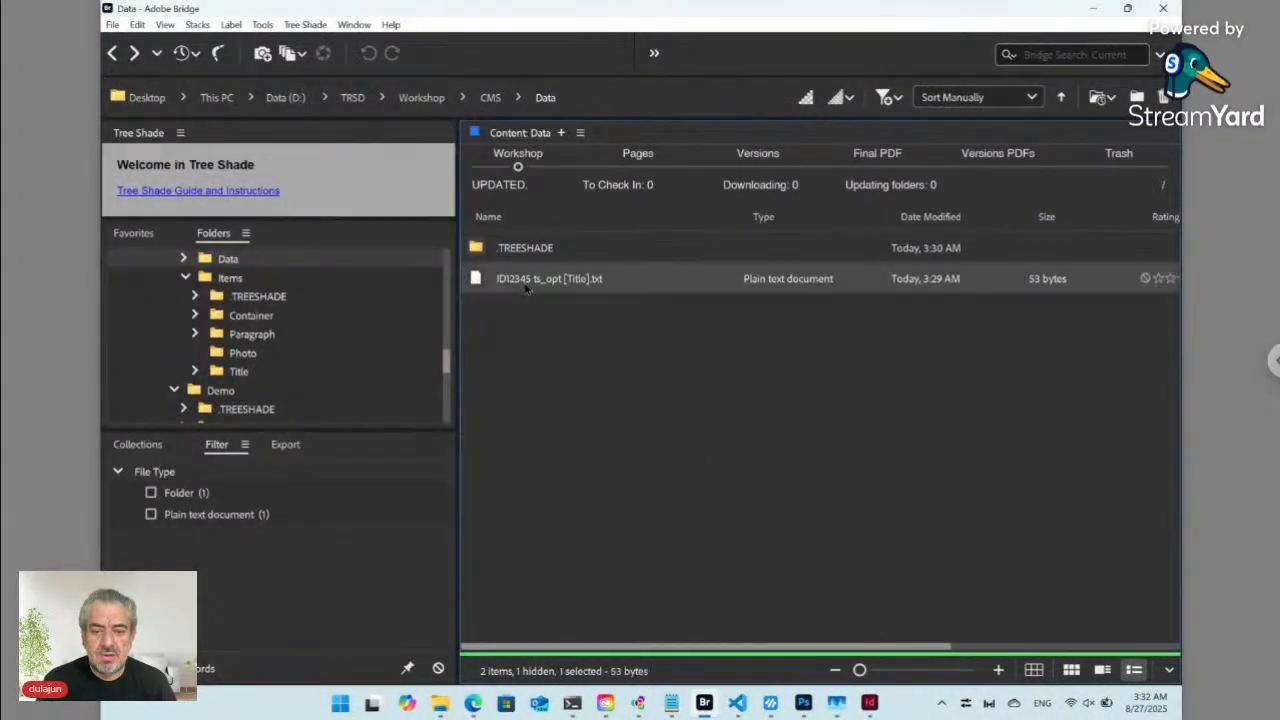
click(305, 24)
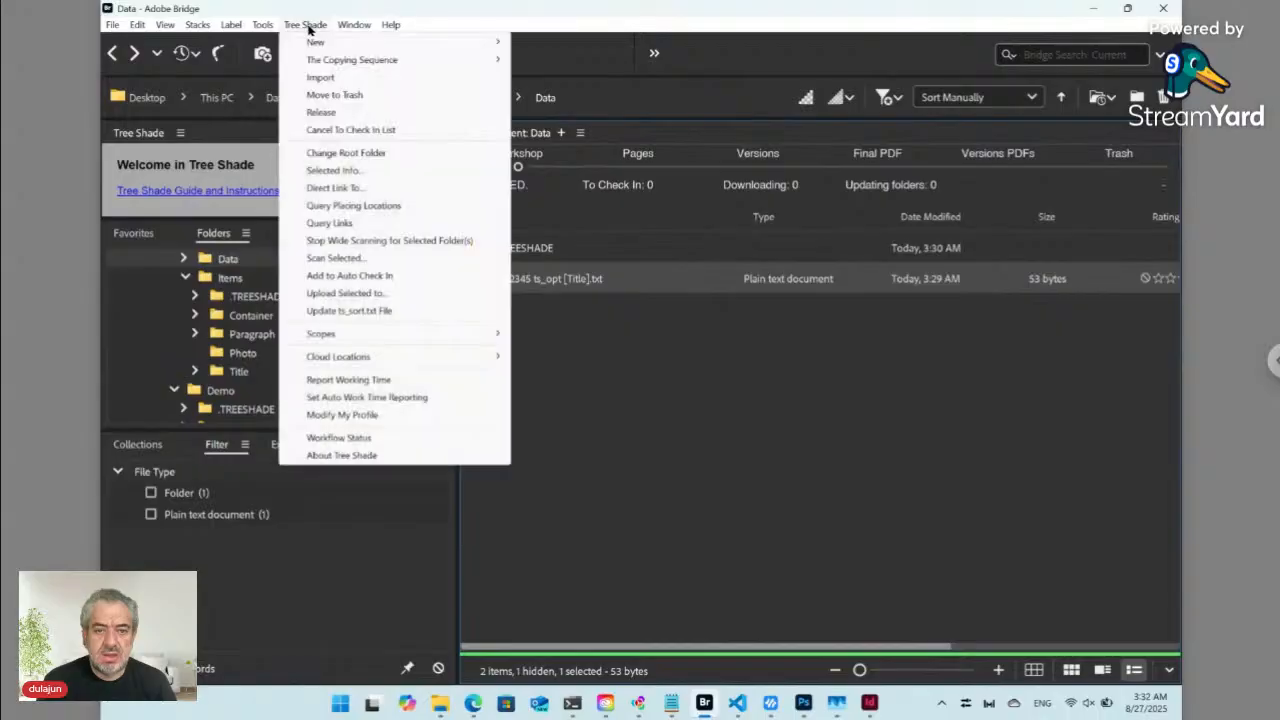
mouse_move(352, 62)
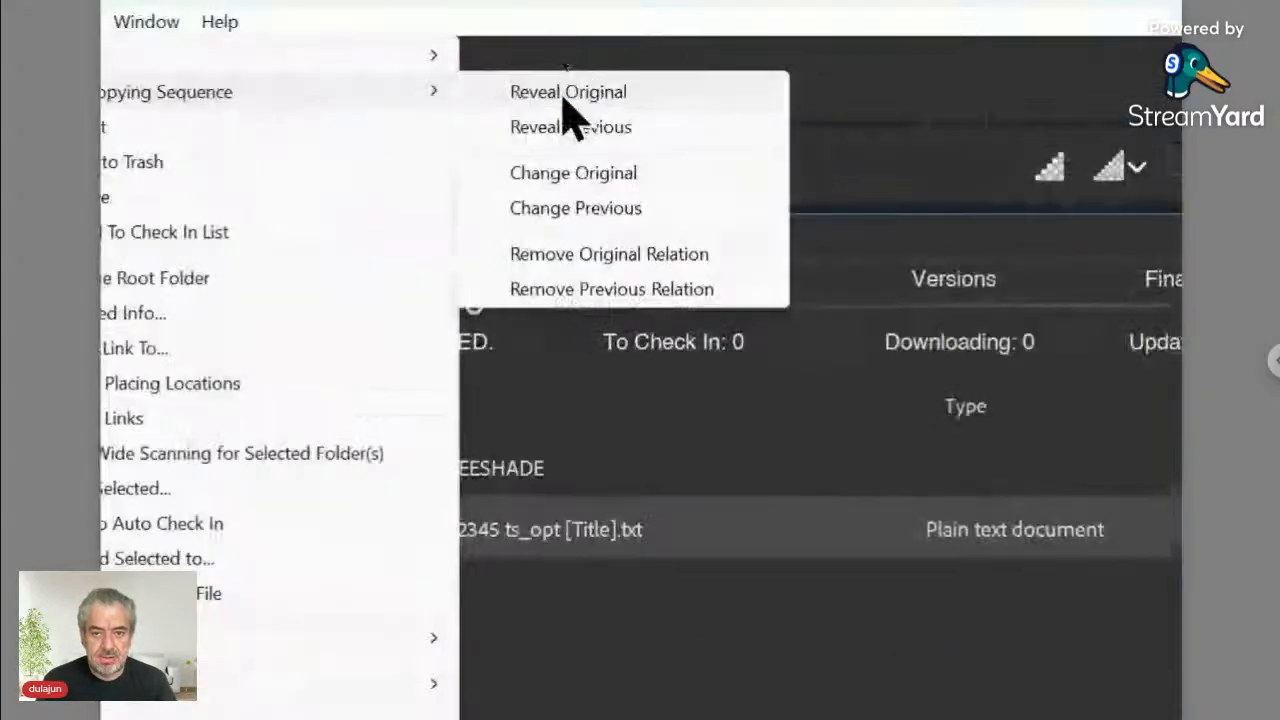
click(566, 96)
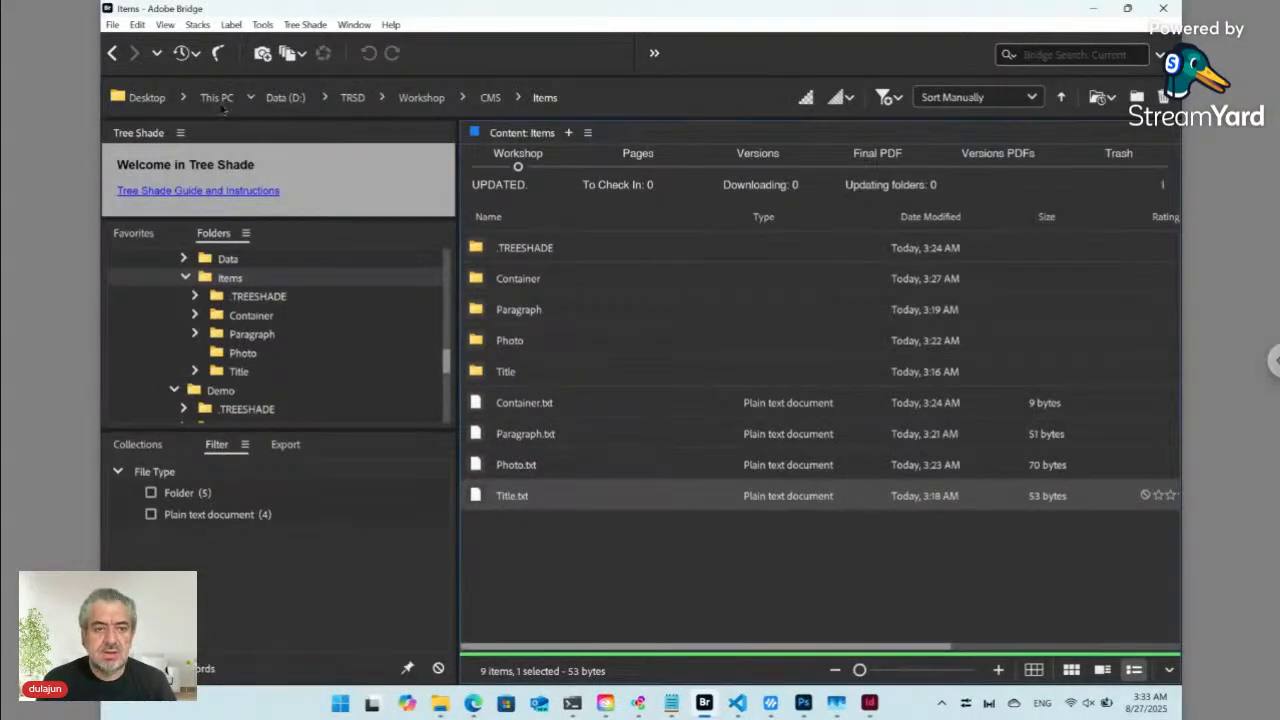
click(114, 55)
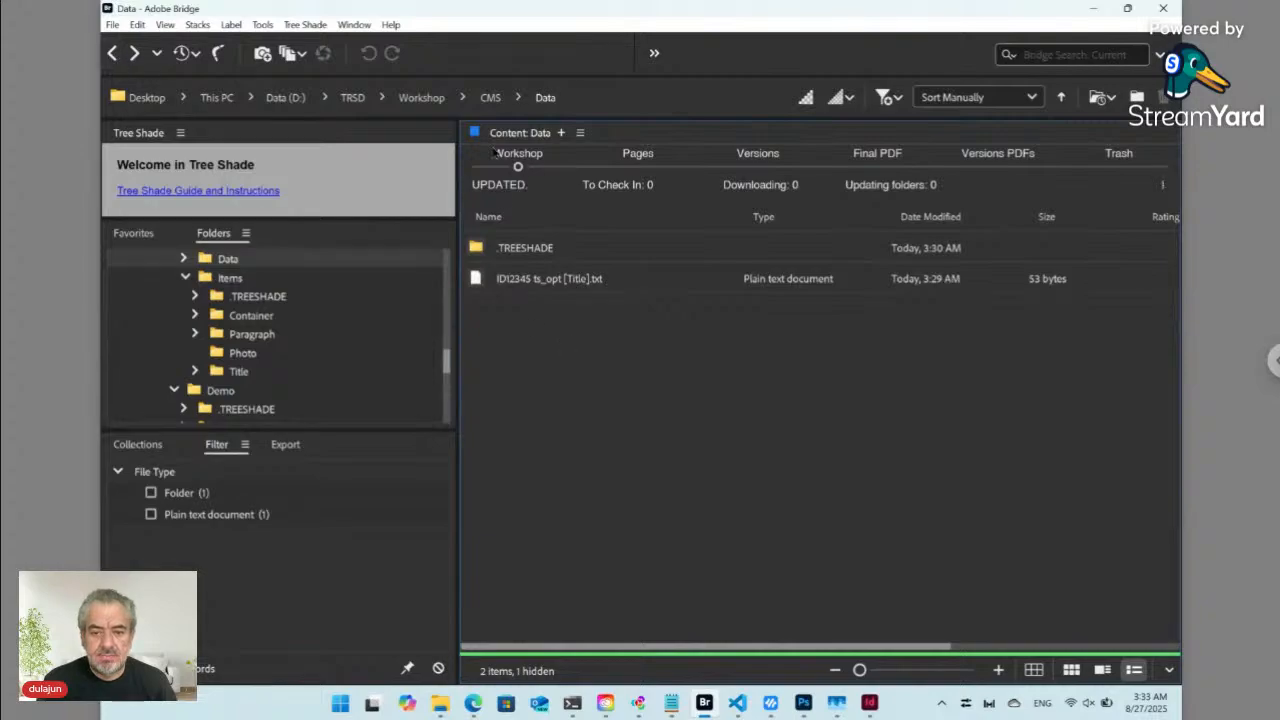
- Open the online form of Data ts_key.txt from the CMS folder in the browser
click(490, 97)
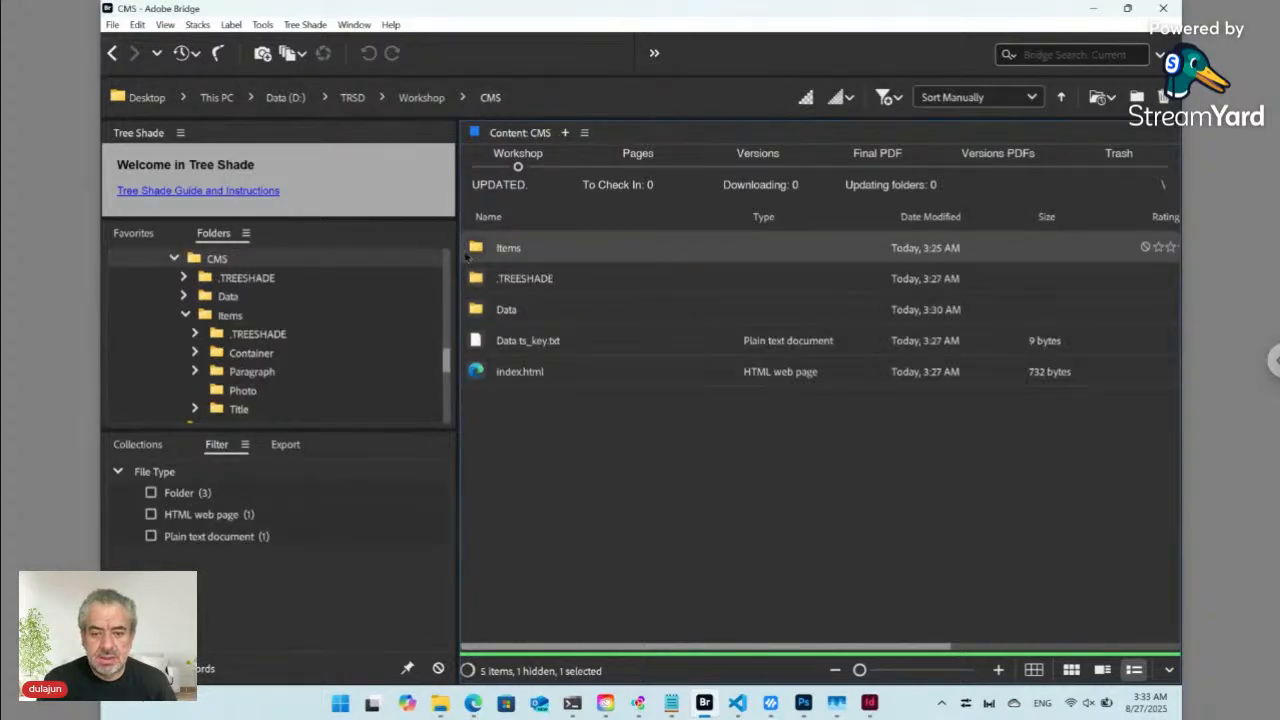
click(530, 345)
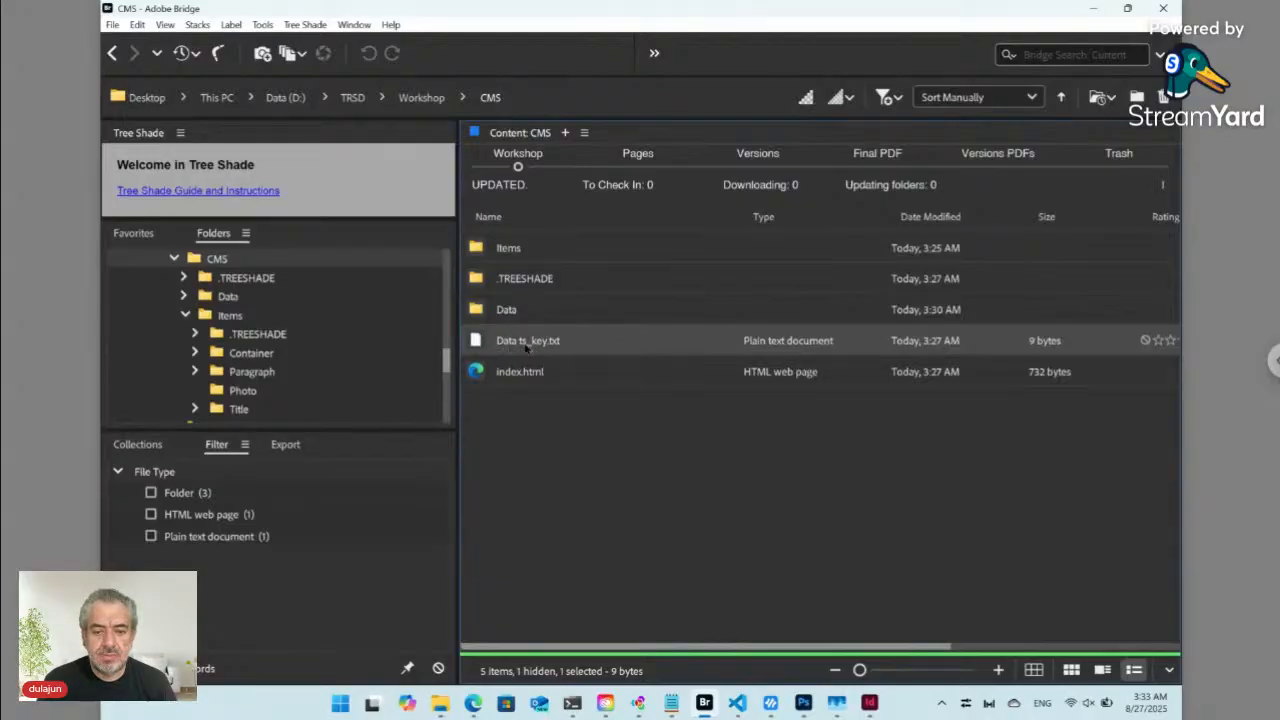
double_click(477, 343)
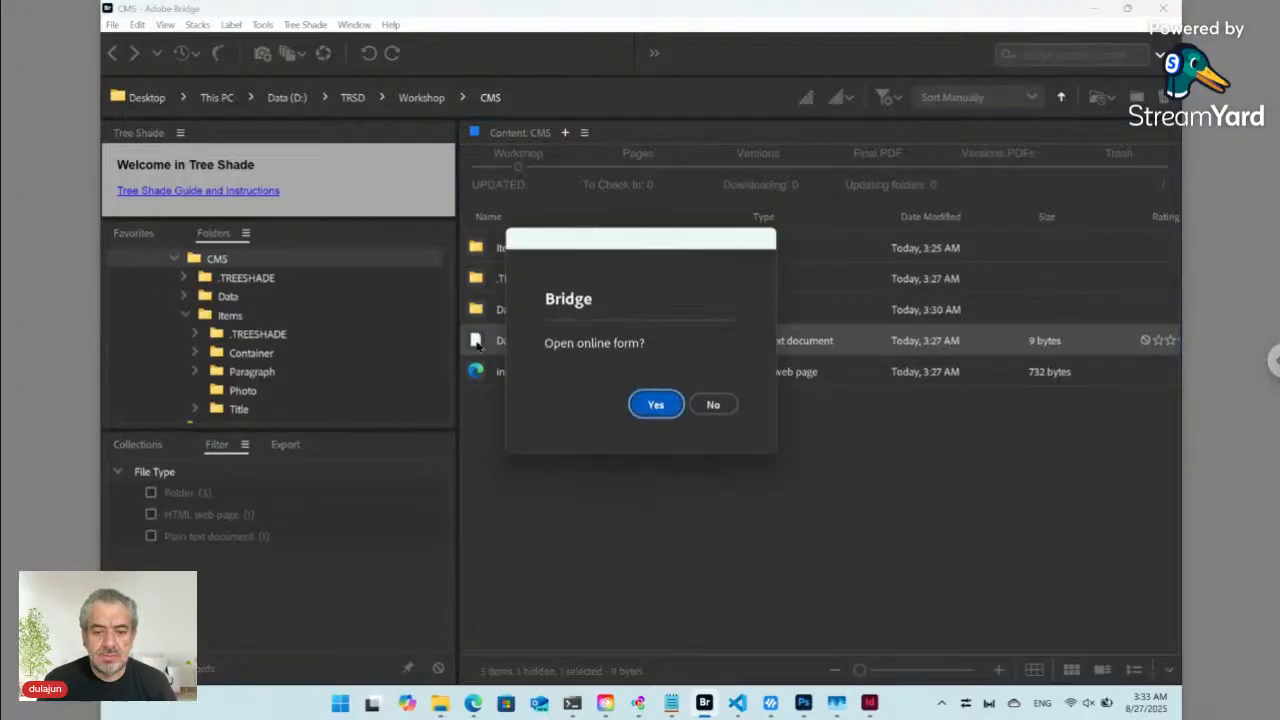
click(676, 399)
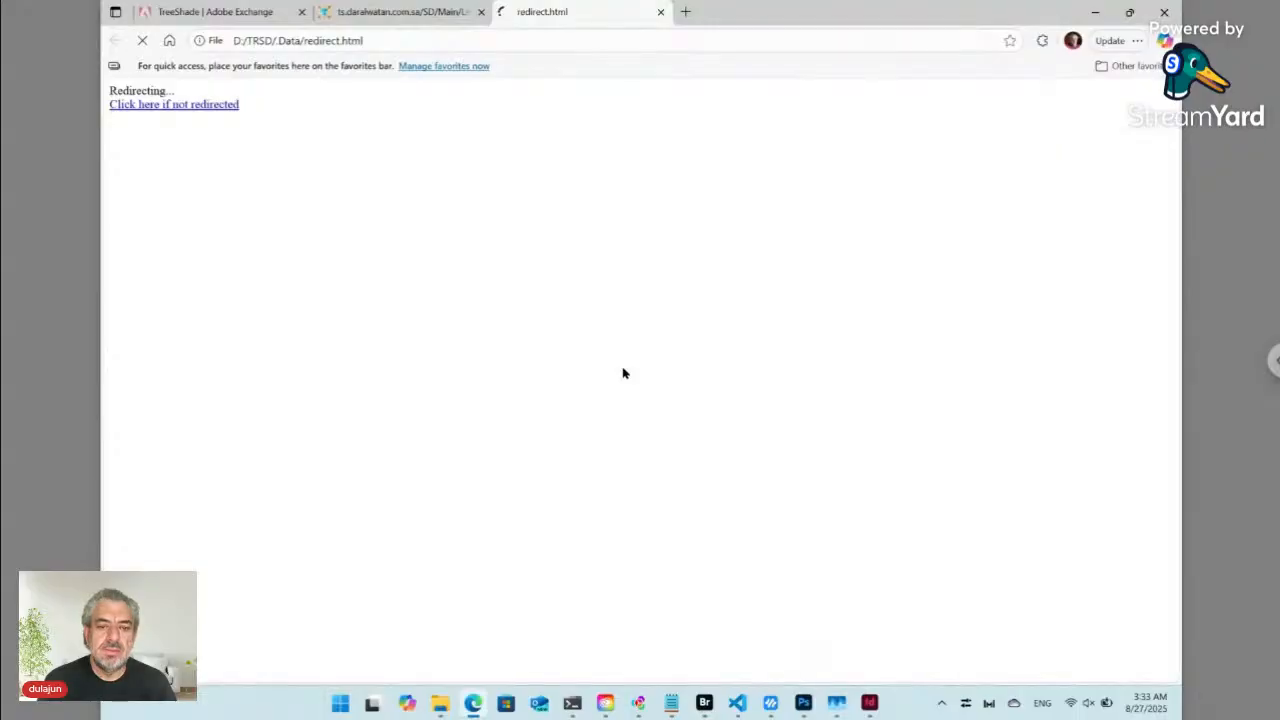
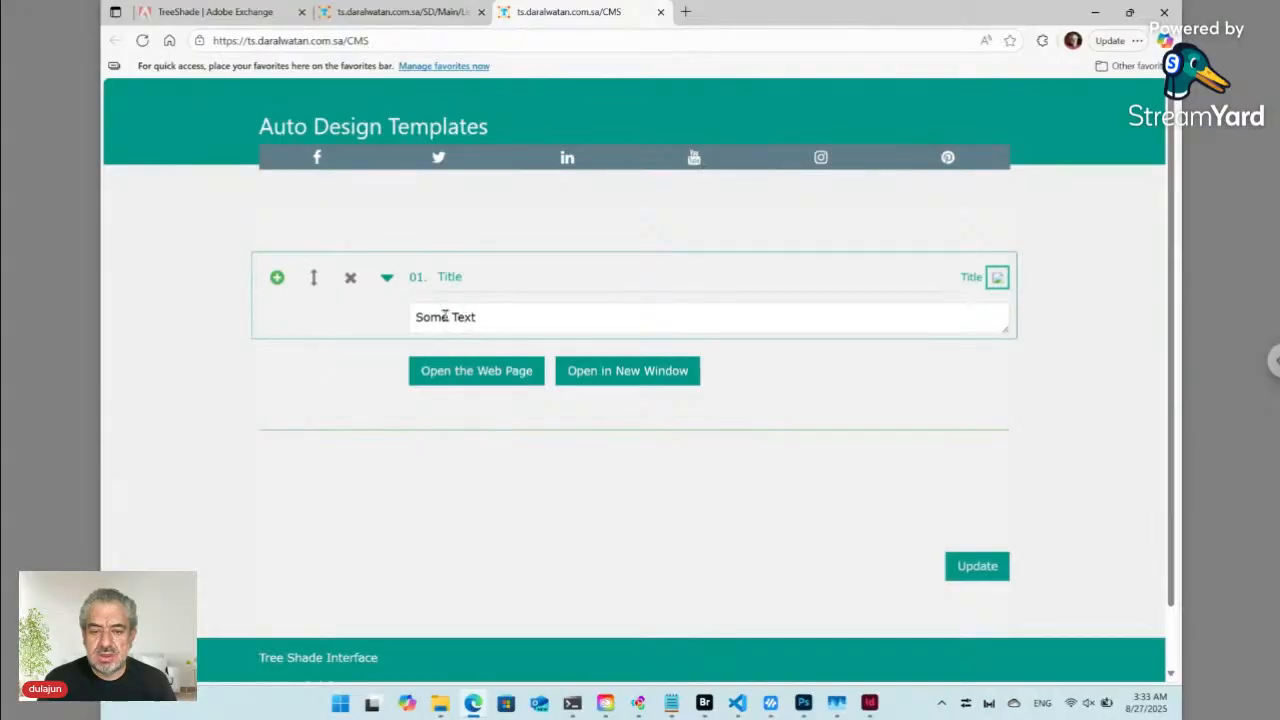
- Switch the type of item 01 in the online form to Photo, Paragraph and finally Container
click(447, 317)
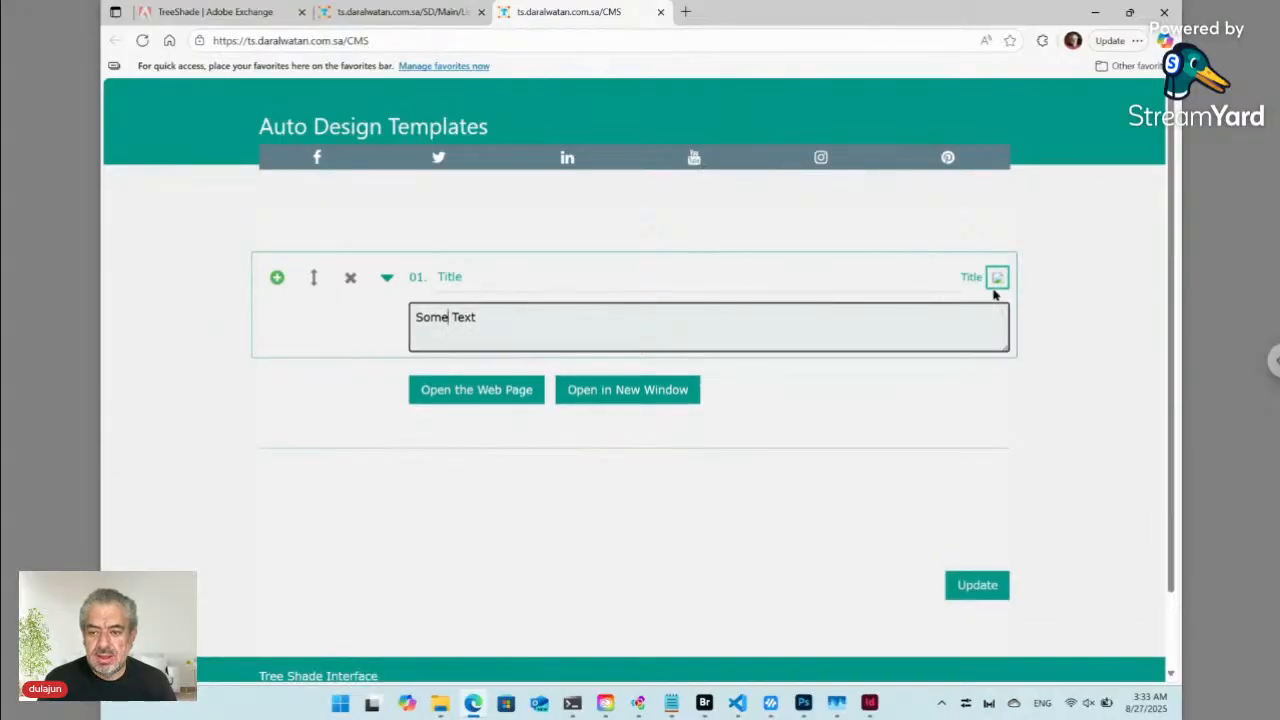
click(998, 279)
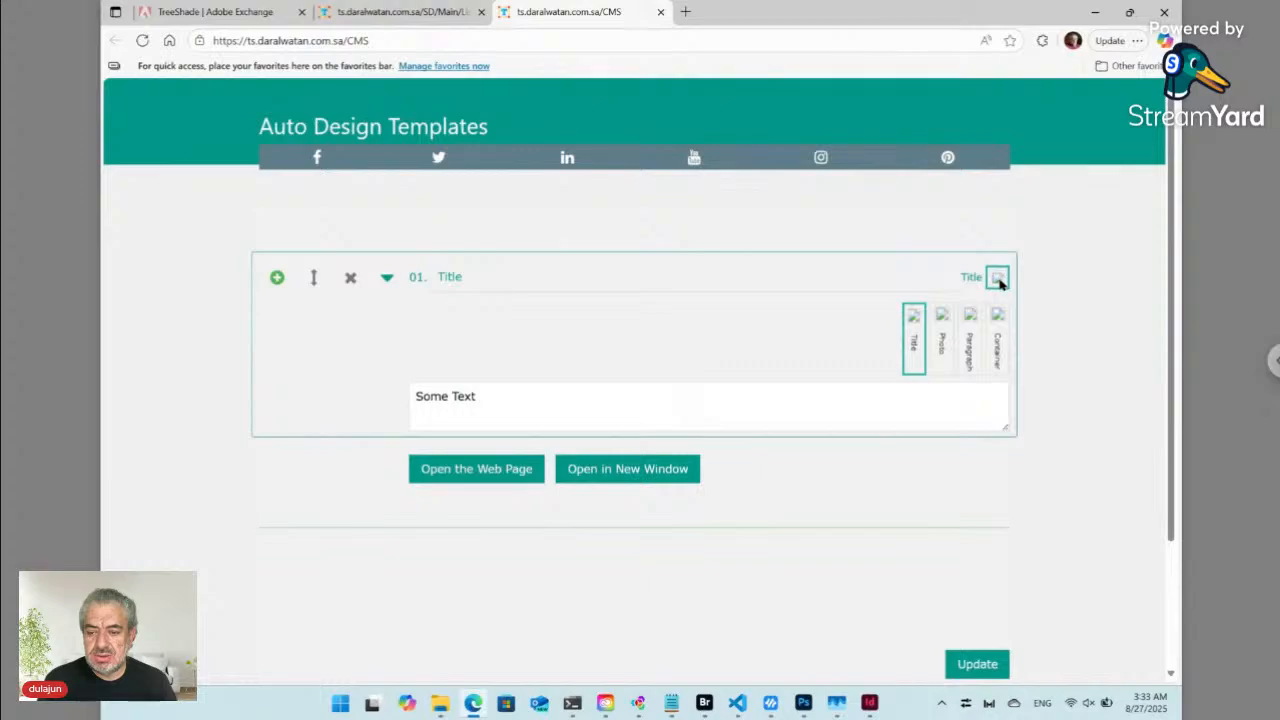
click(942, 354)
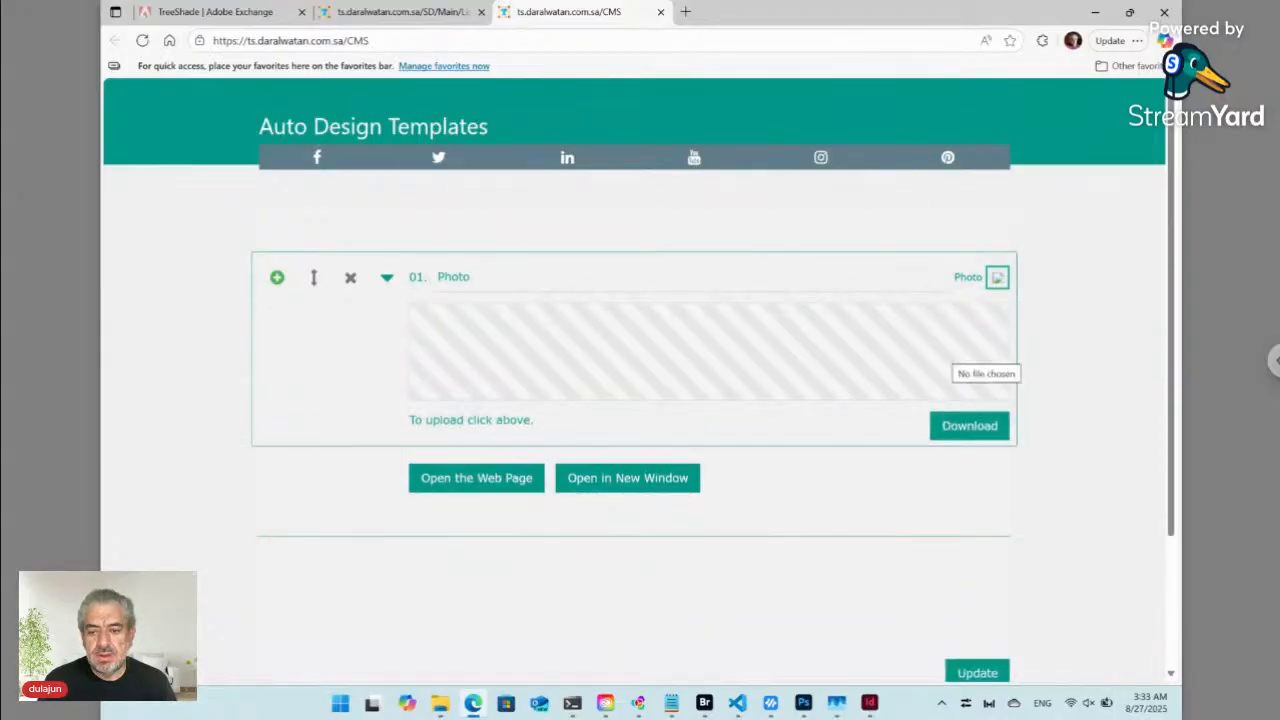
click(998, 279)
click(969, 343)
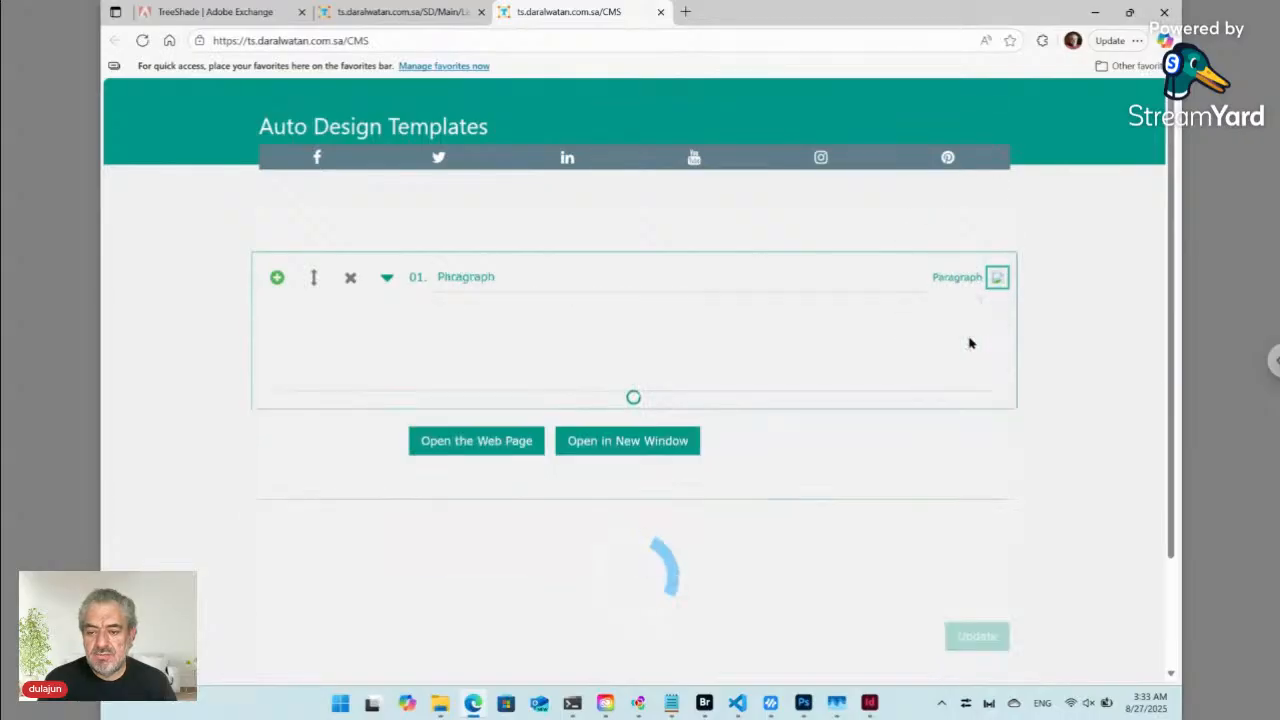
click(998, 279)
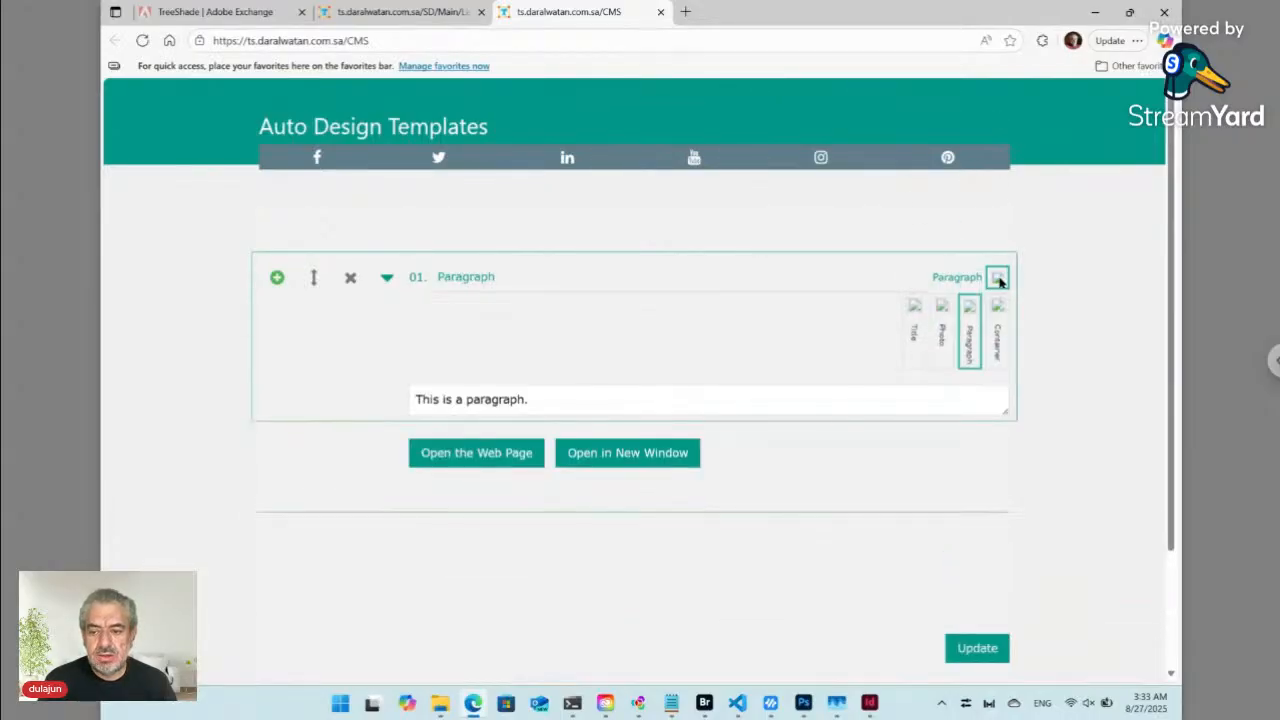
click(999, 343)
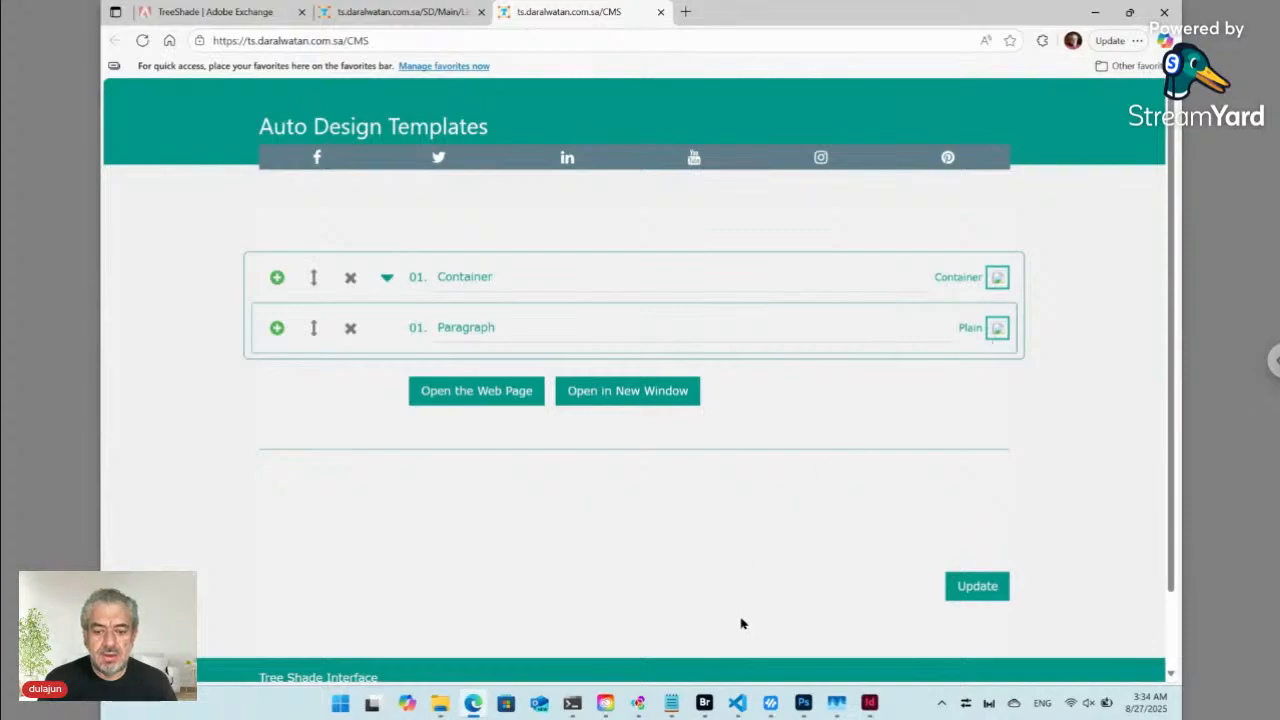
- Switch to Adobe Bridge and open the Container folder inside the CMS Items folder
click(706, 705)
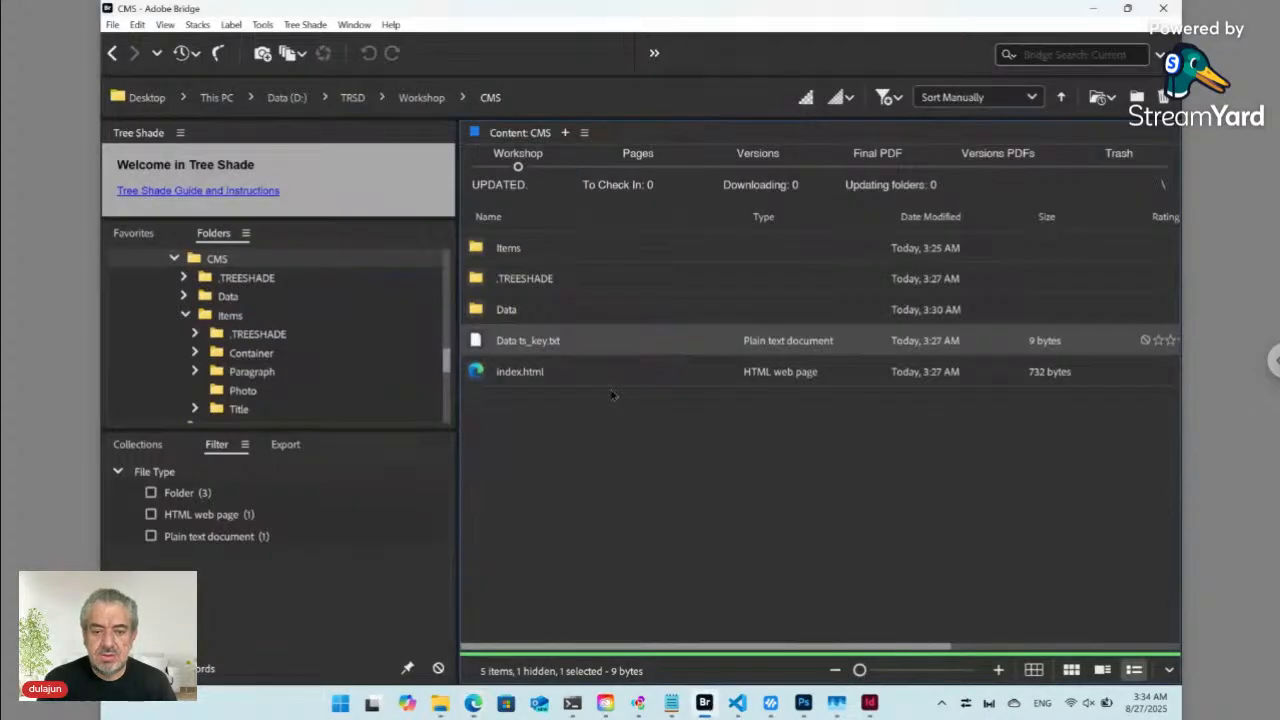
double_click(522, 249)
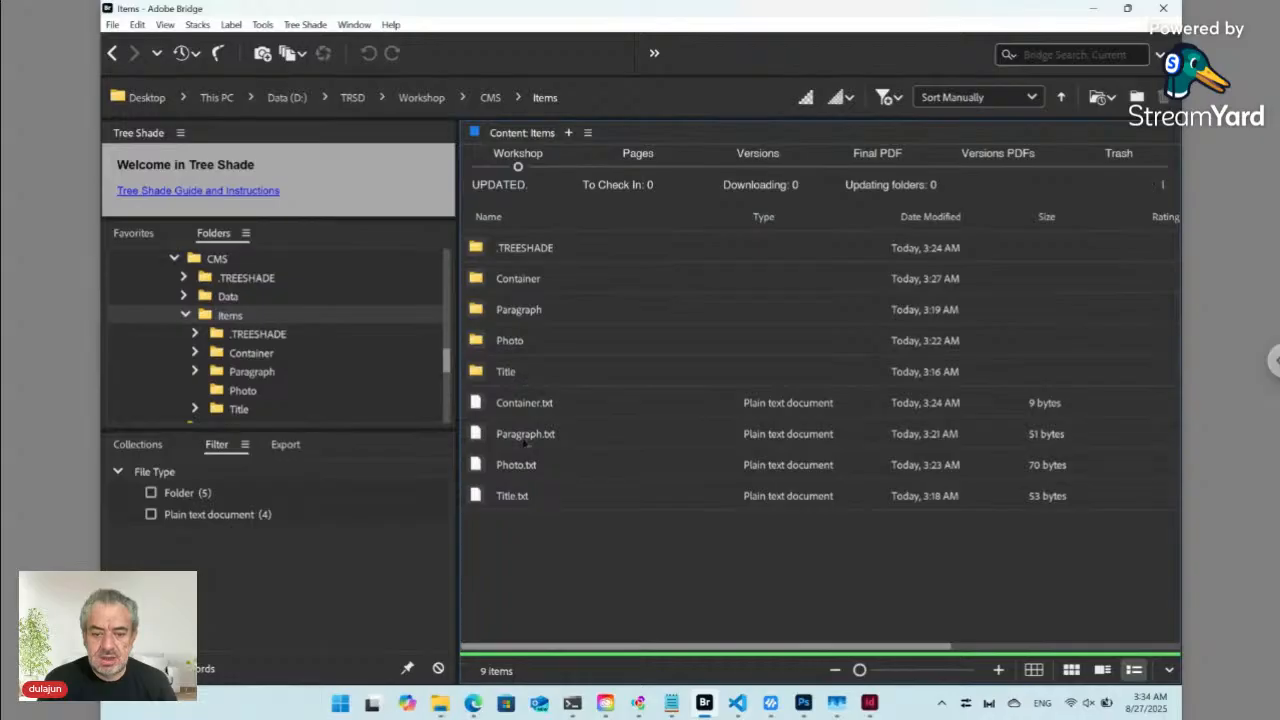
click(522, 405)
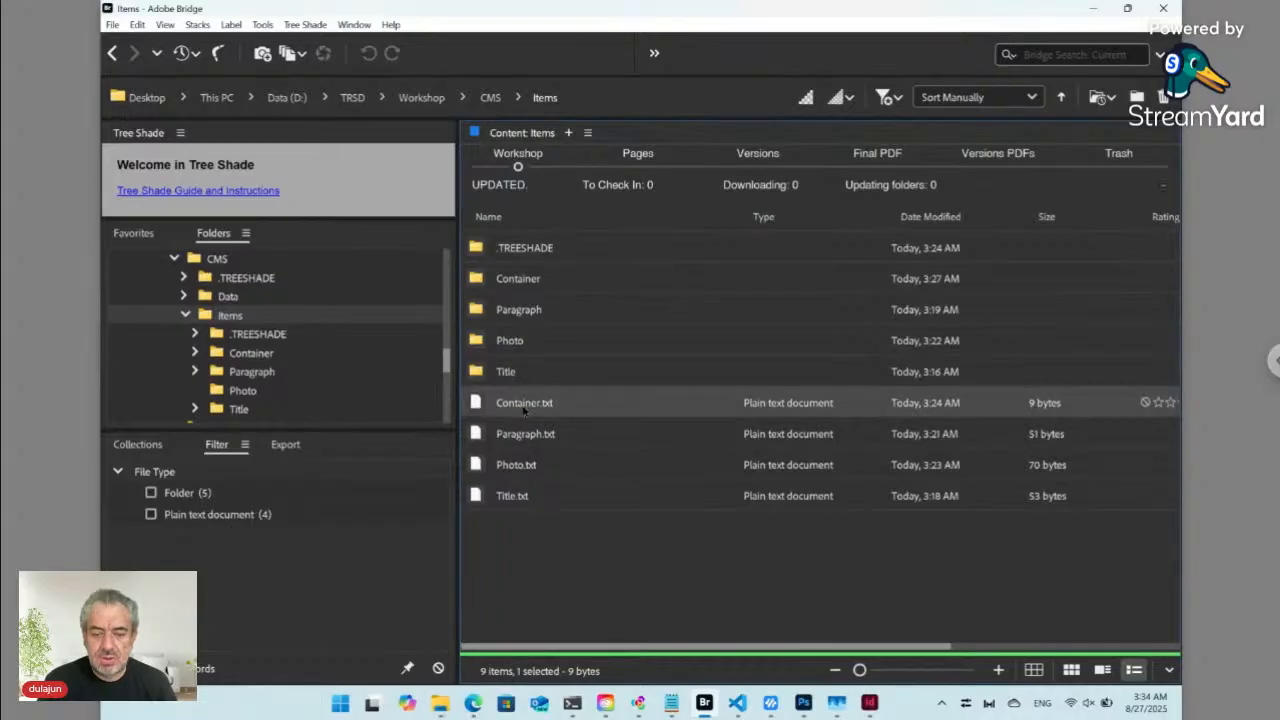
double_click(522, 283)
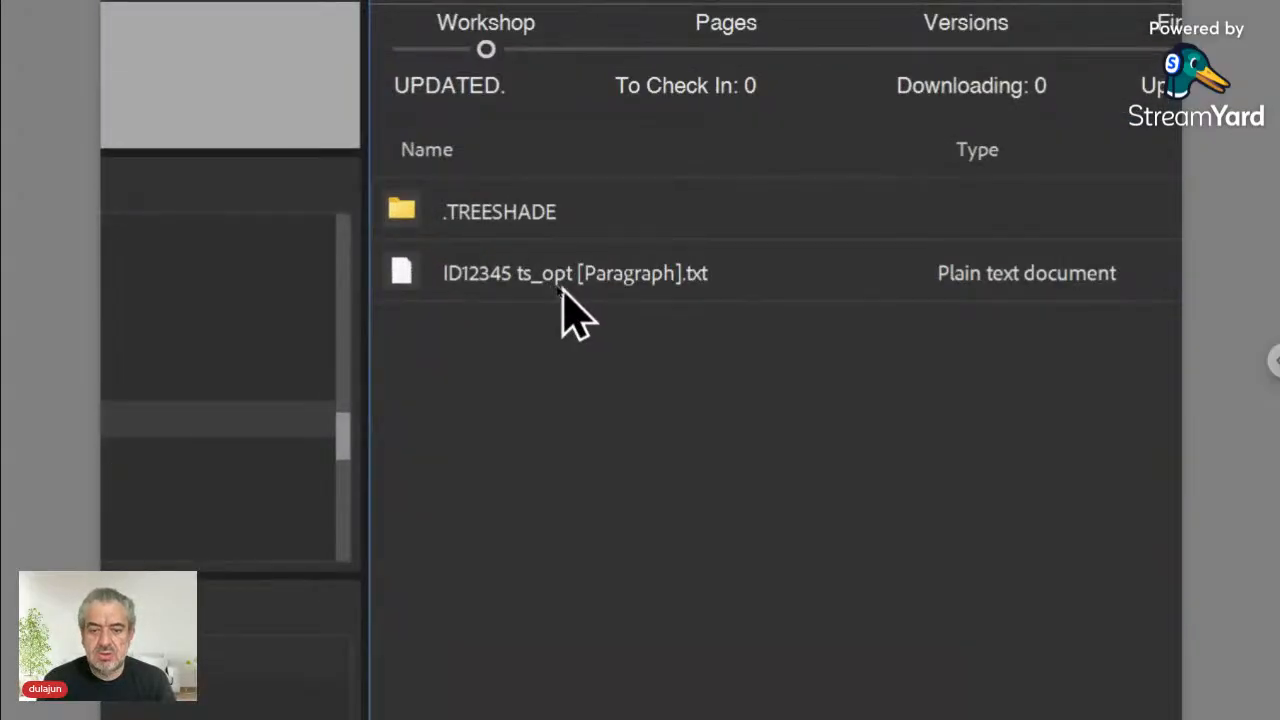
- Reveal the original of ID12345 ts_opt [Paragraph].txt in the Container folder, and go back to the Container folder
click(561, 288)
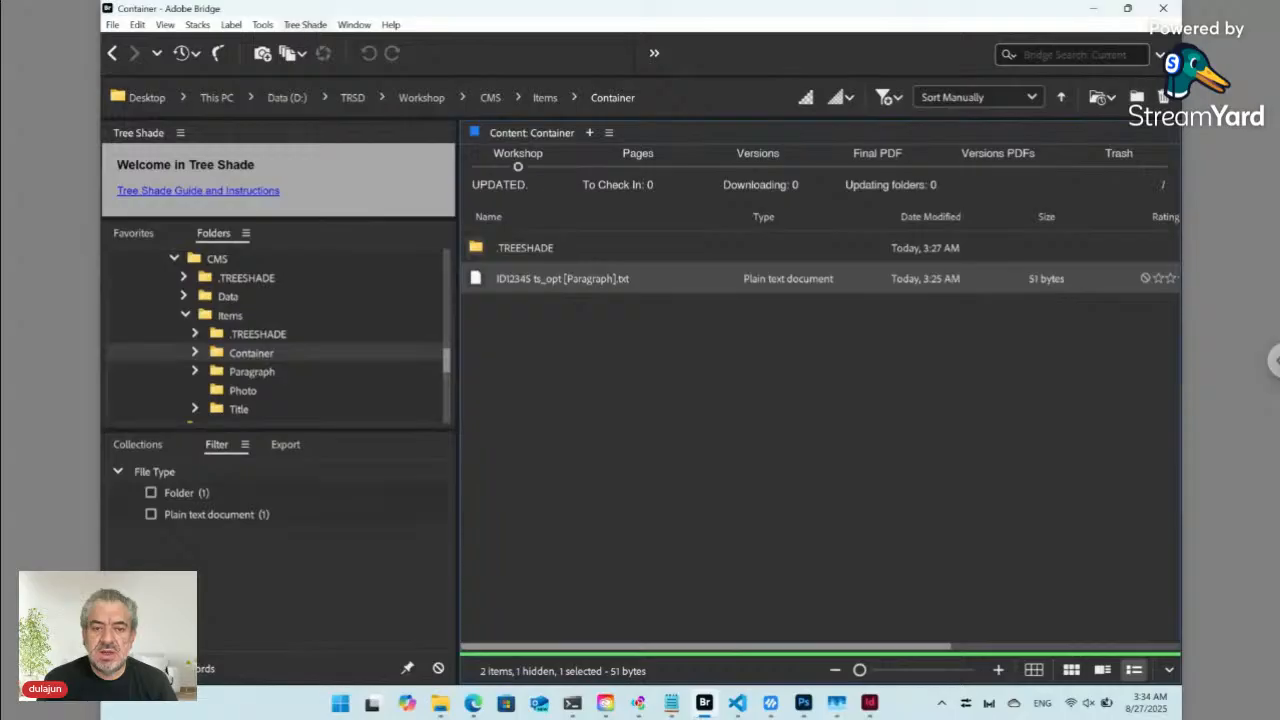
click(305, 24)
mouse_move(360, 62)
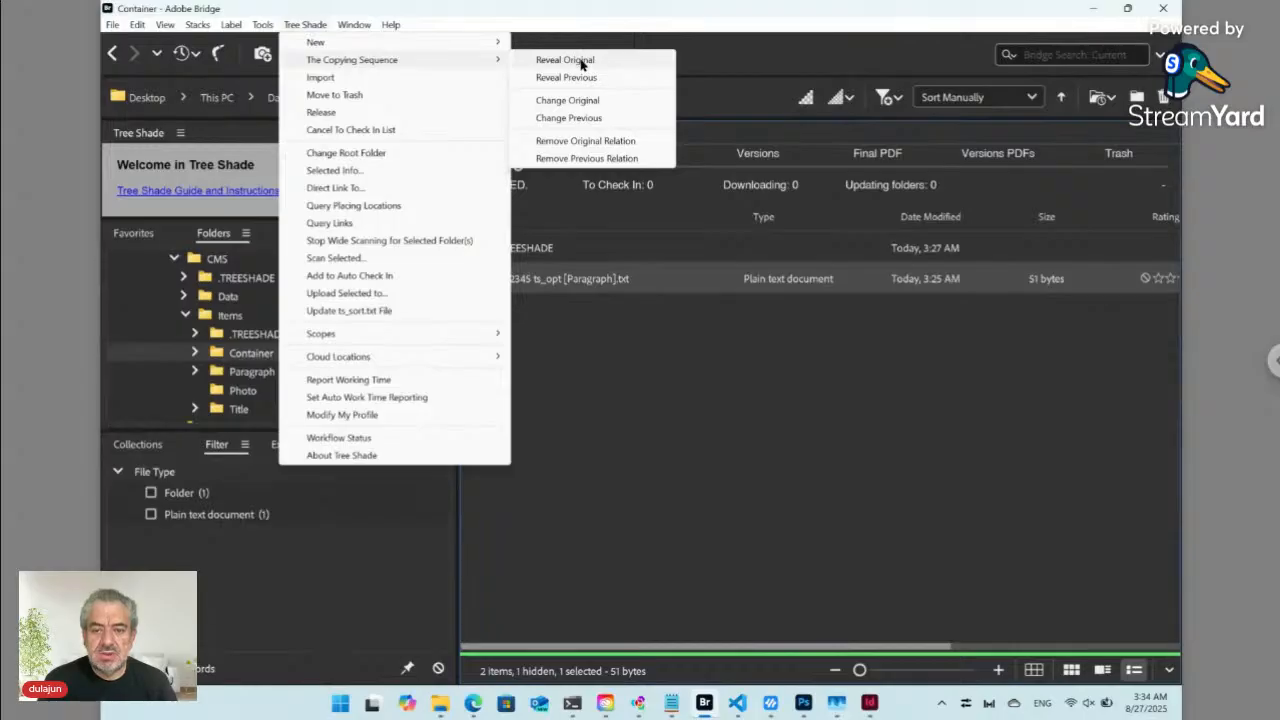
click(565, 60)
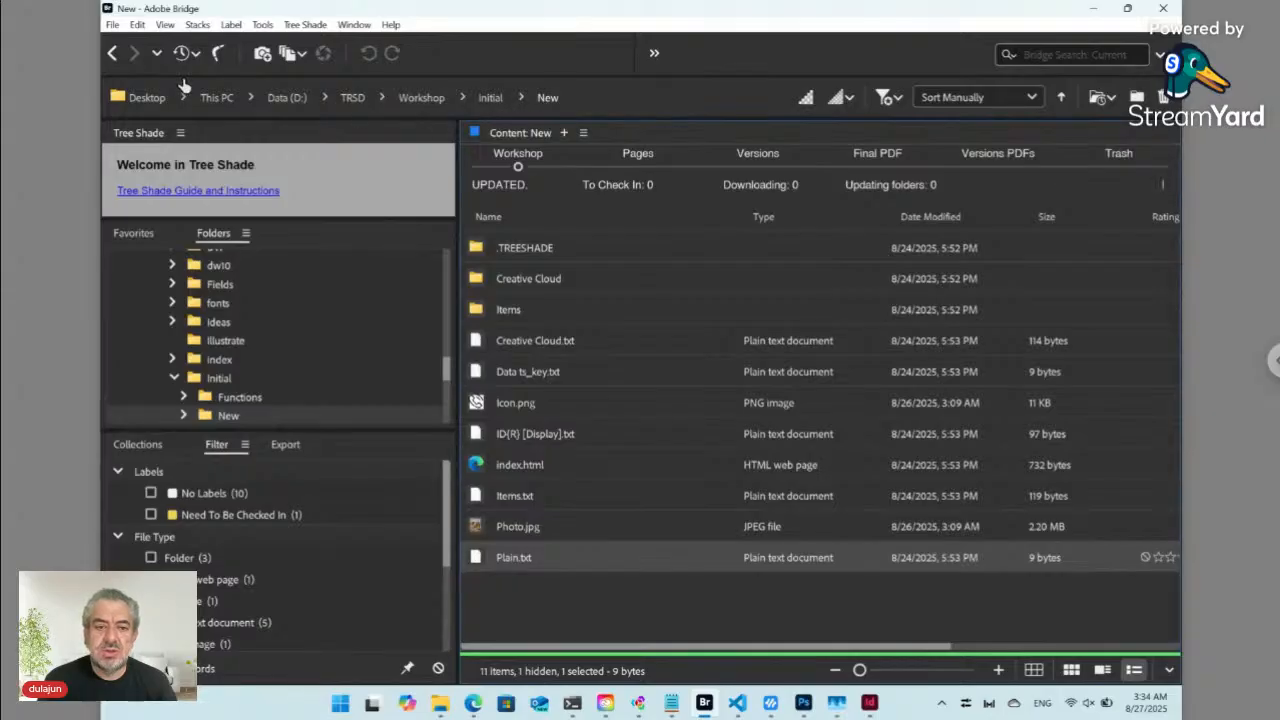
click(113, 53)
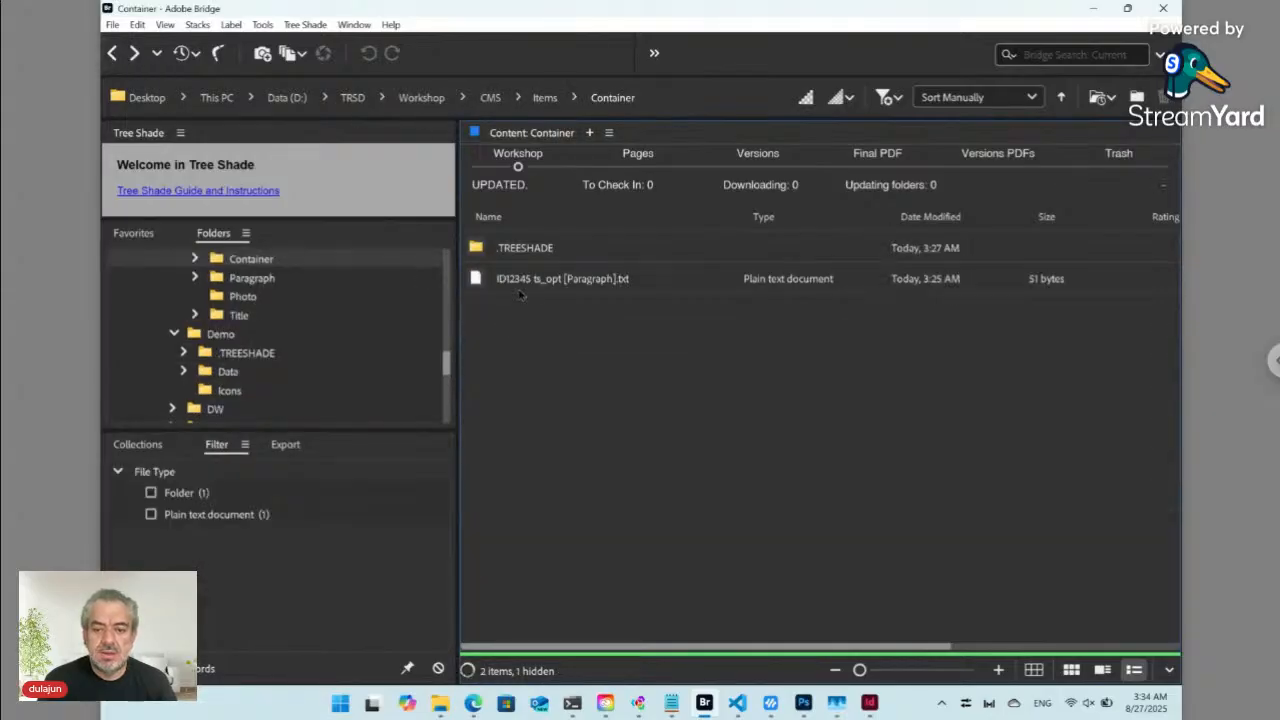
- Change the original of ID12345 ts_opt [Paragraph].txt to Paragraph.txt in the CMS Items folder
click(552, 281)
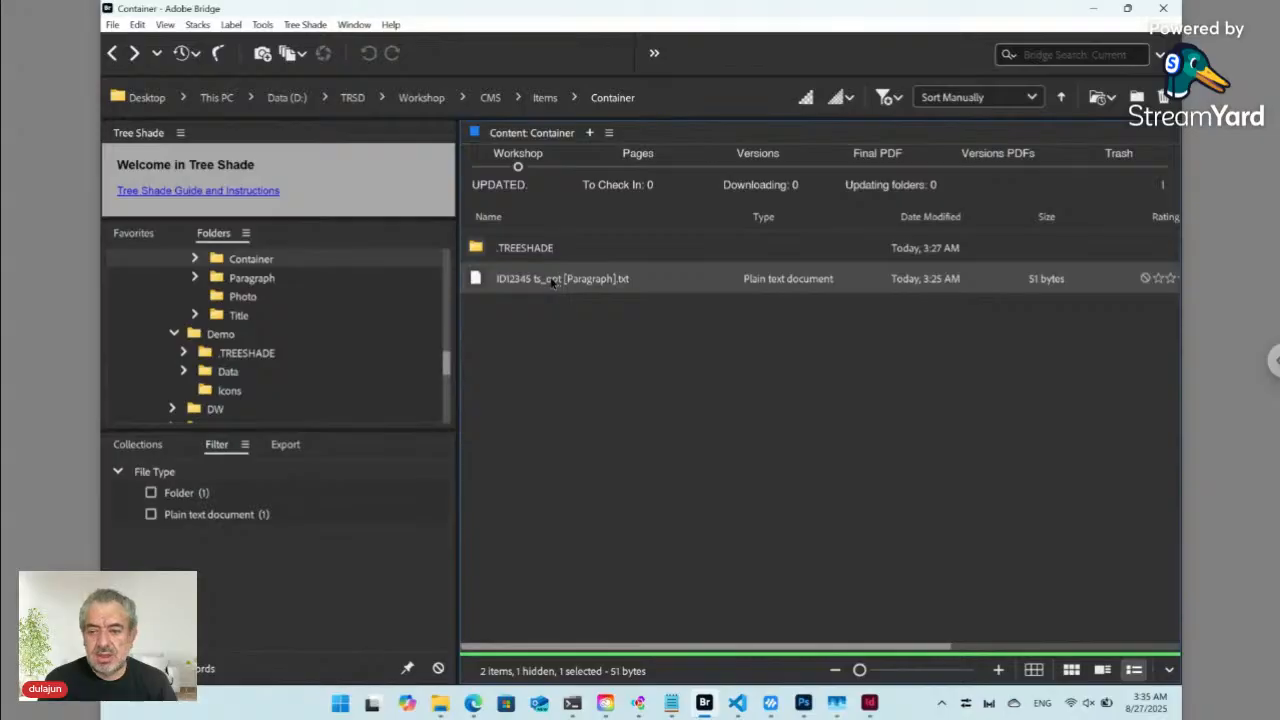
click(305, 25)
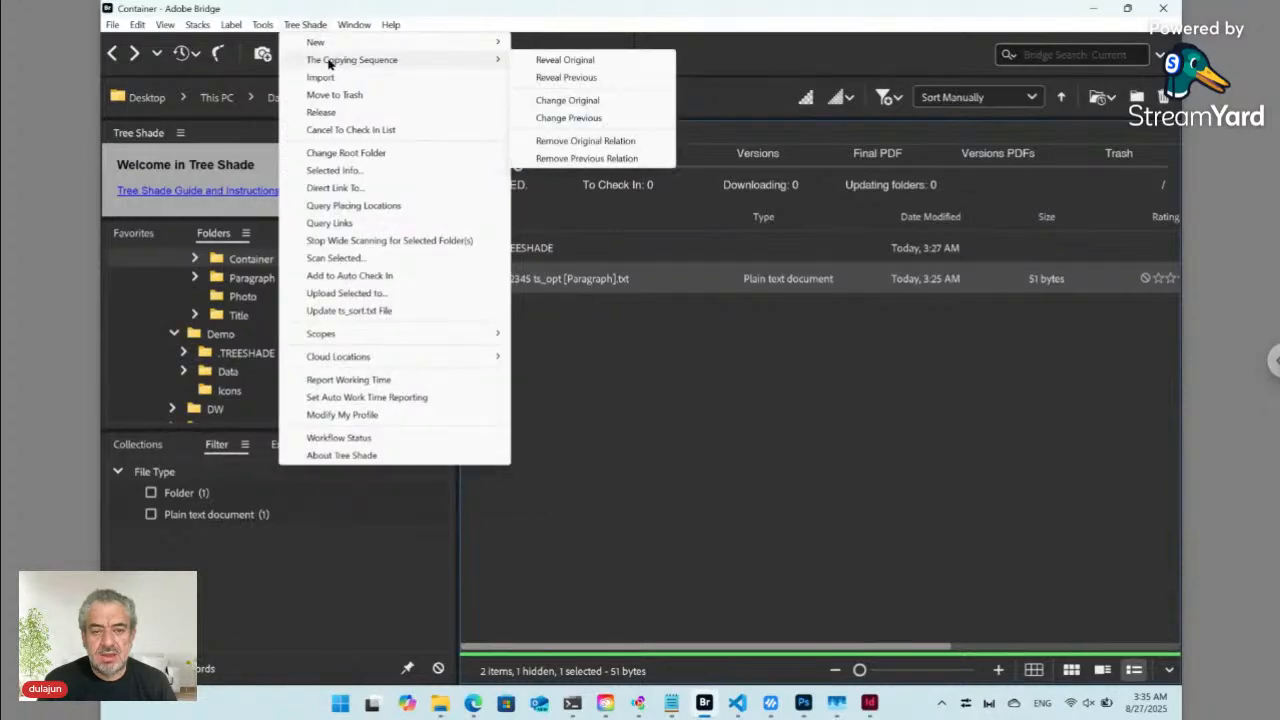
click(590, 104)
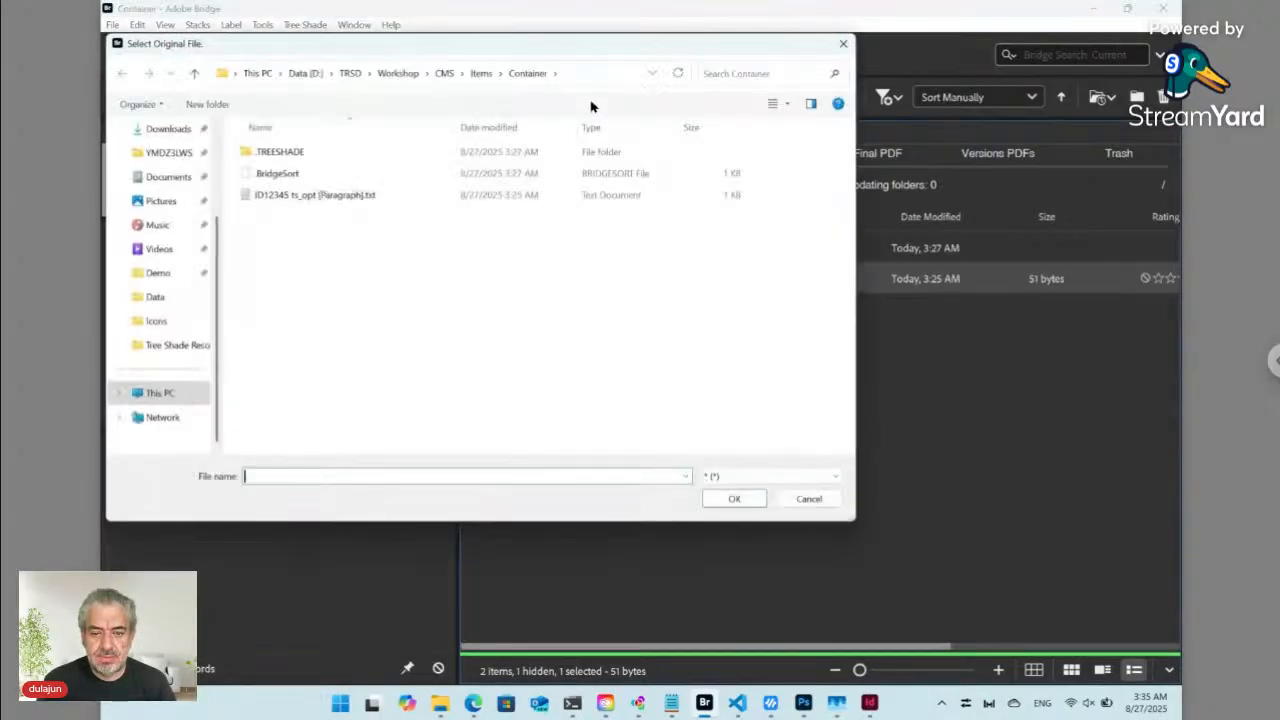
drag(546, 57, 740, 178)
click(697, 185)
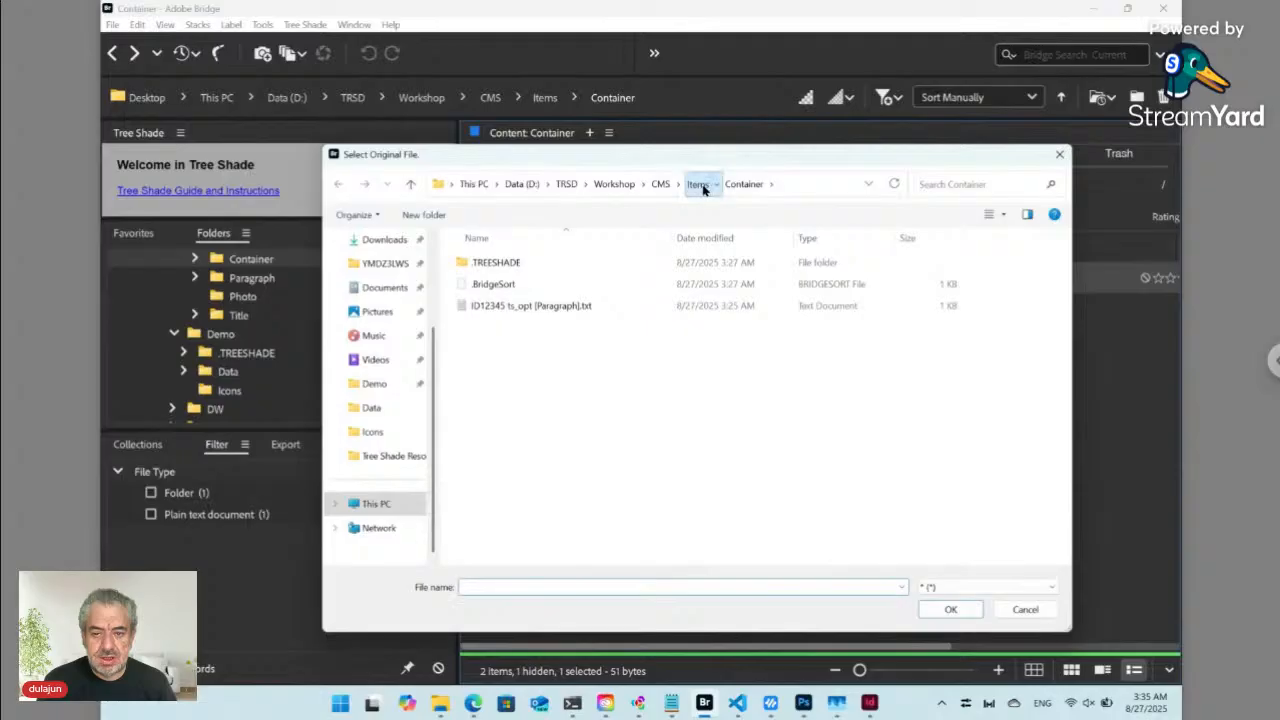
click(497, 393)
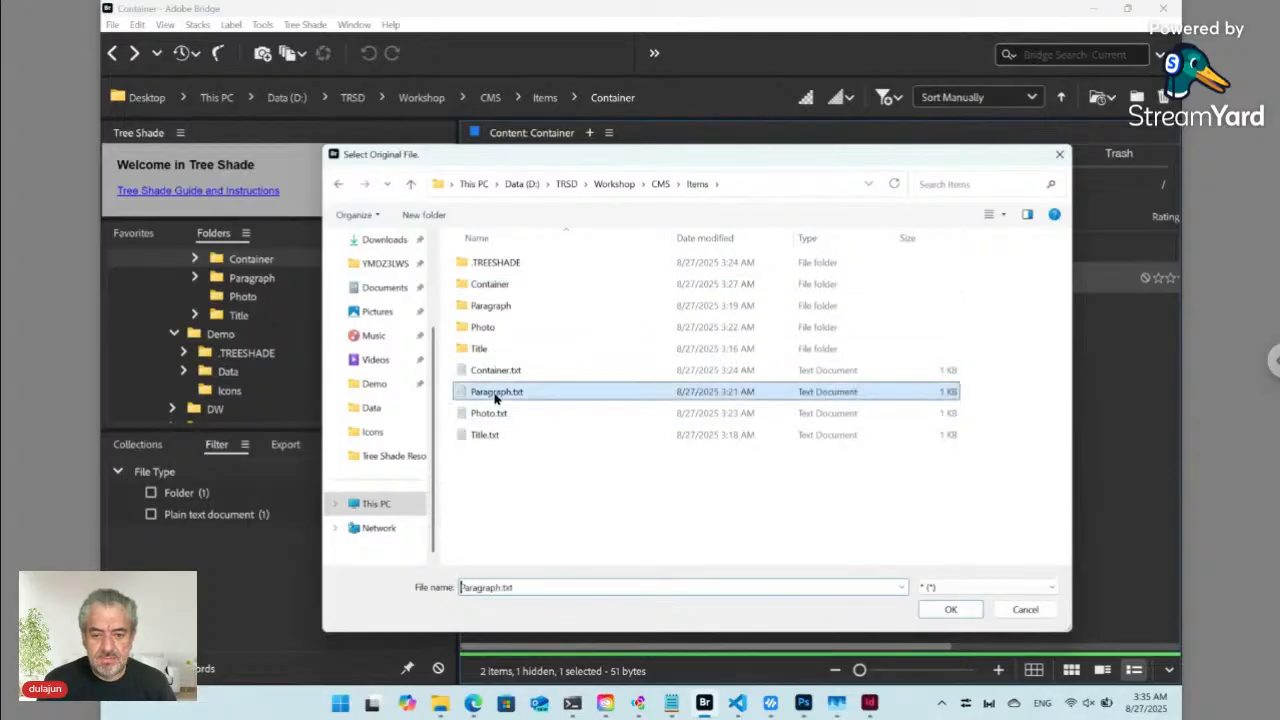
click(955, 610)
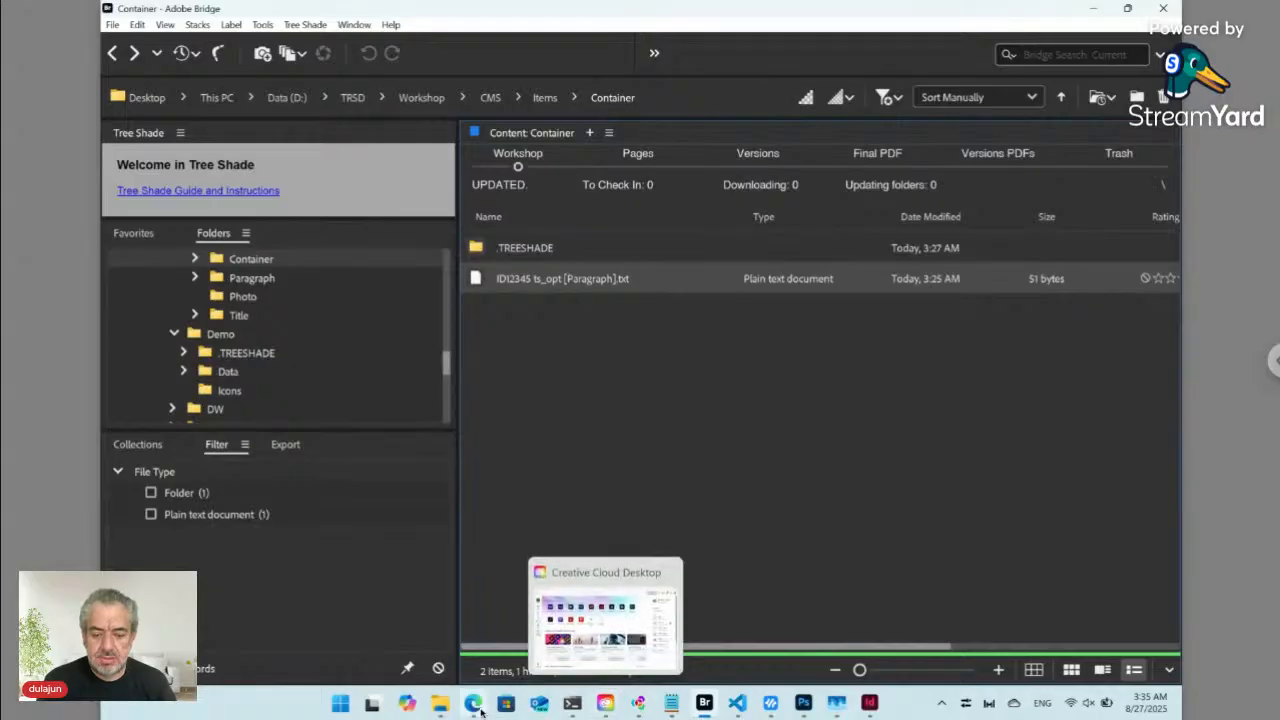
- Switch to the browser, reload the online form, and set item 01 to Container and its nested item to Title
click(473, 703)
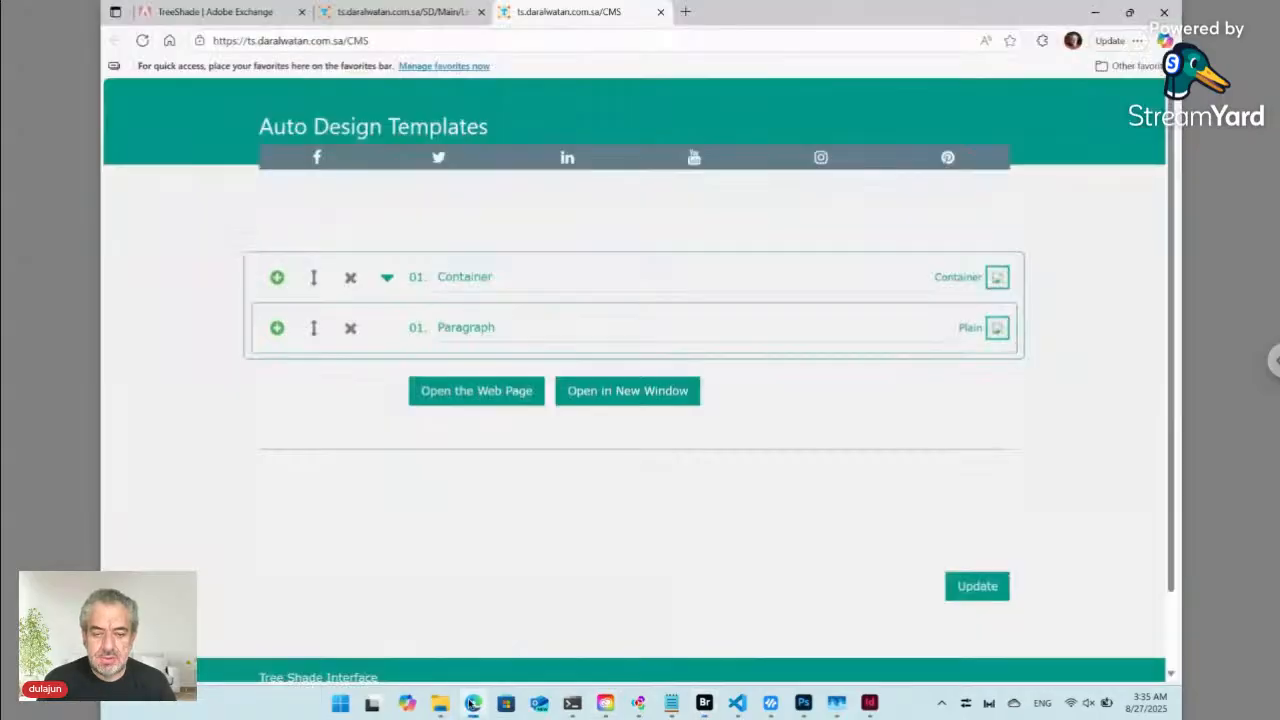
click(142, 40)
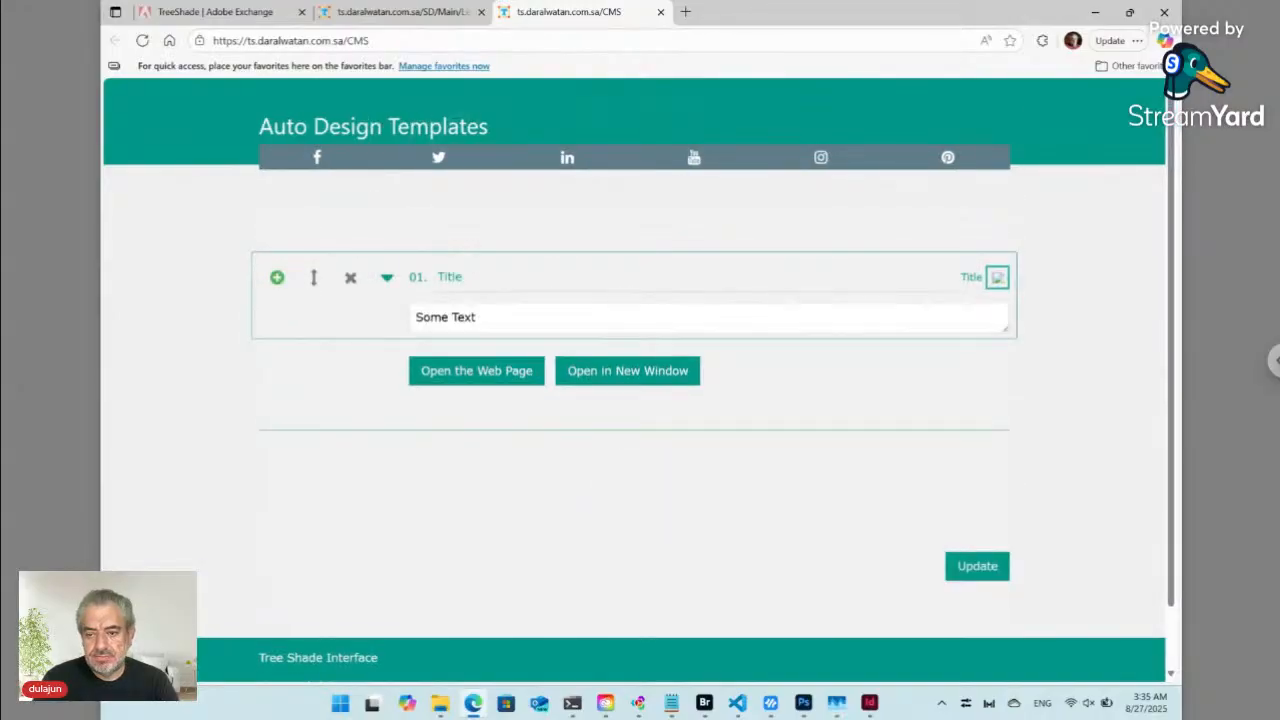
click(996, 280)
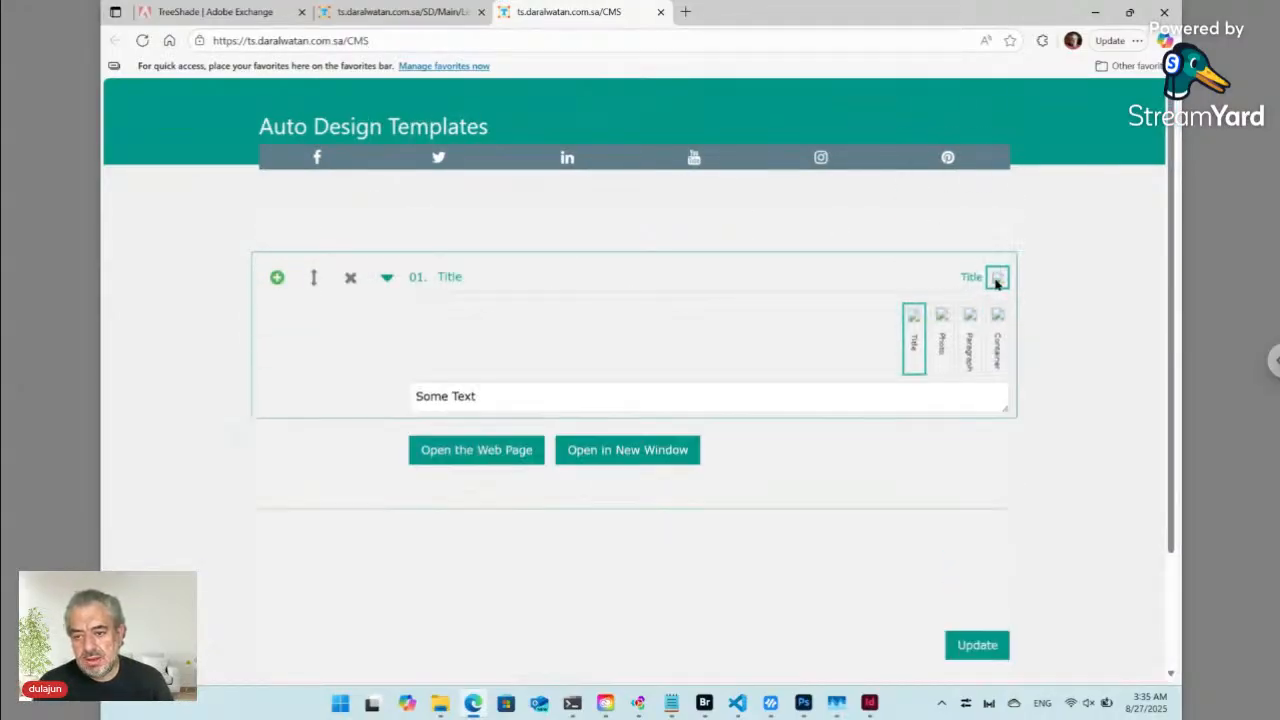
click(998, 338)
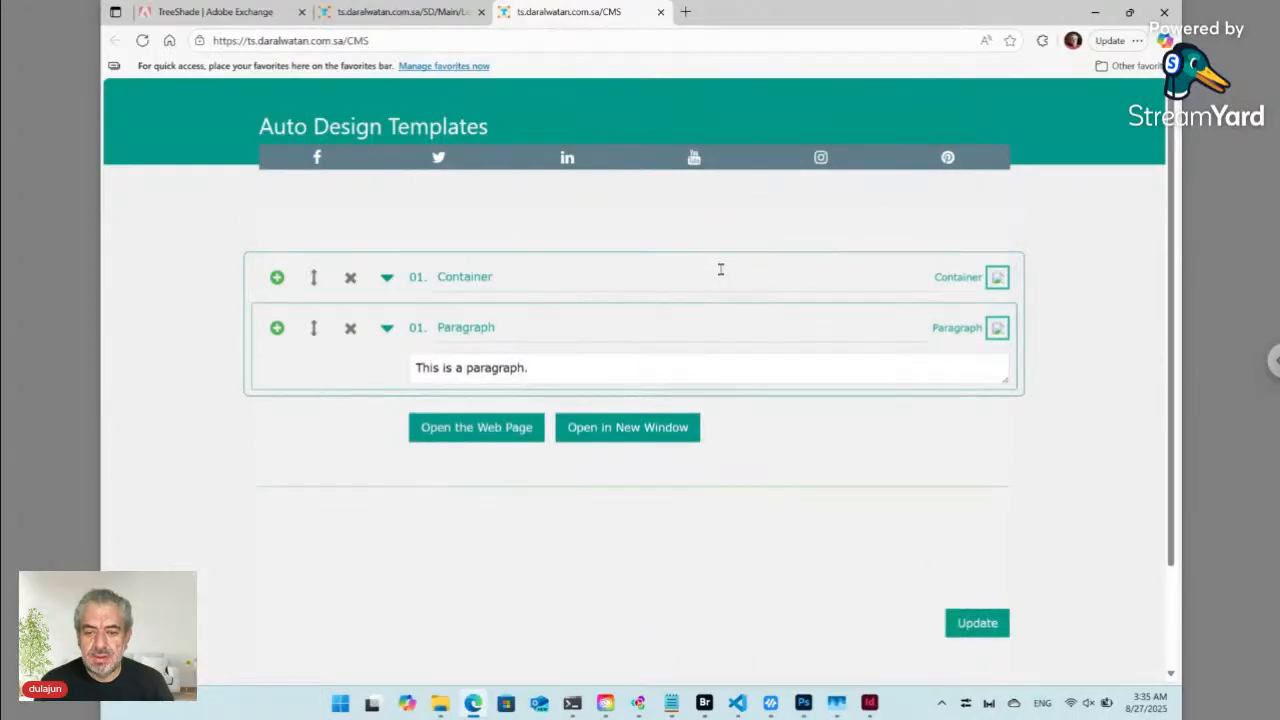
click(998, 330)
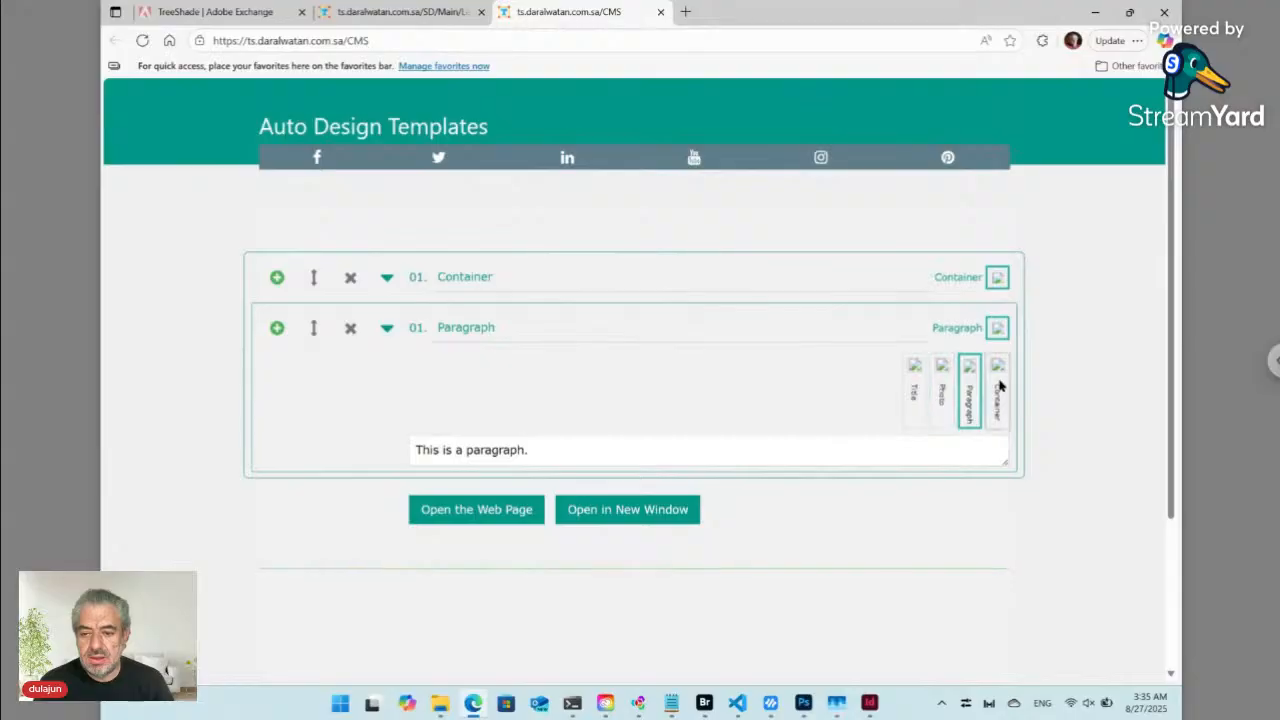
click(917, 390)
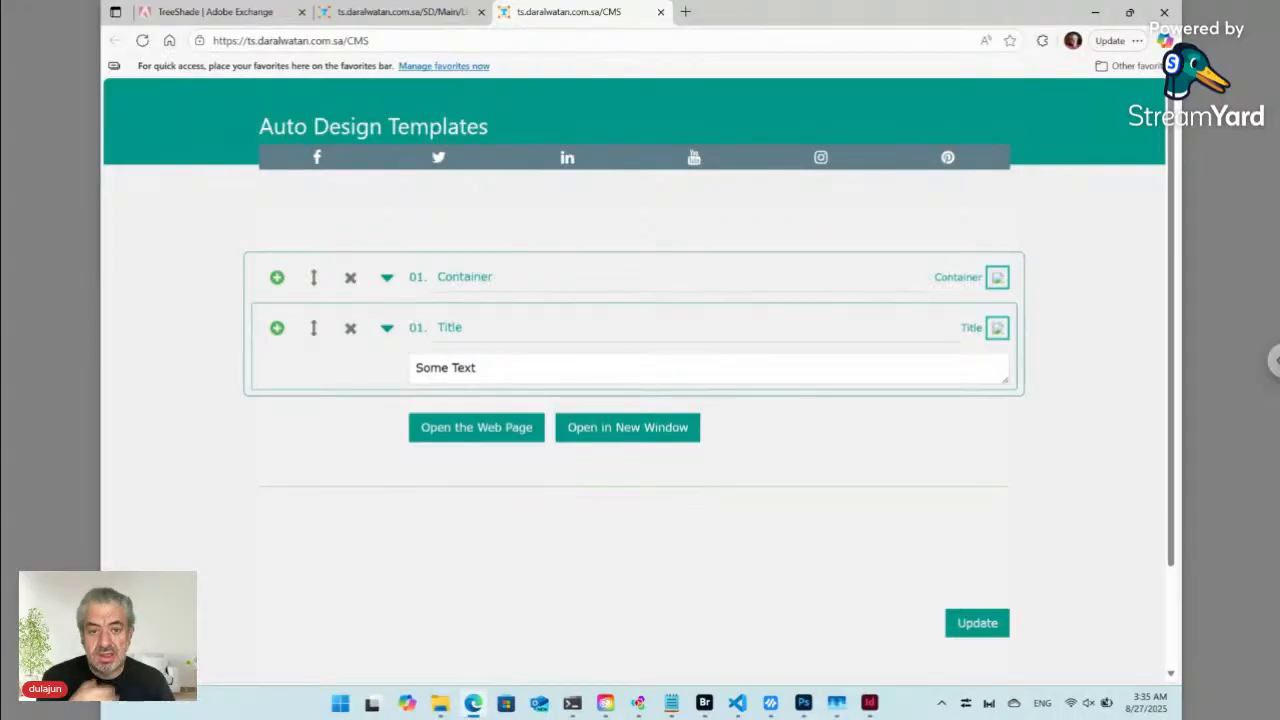
- Show the type choices of the Container item, and switch to Adobe Bridge to view the CMS Items folder
click(996, 280)
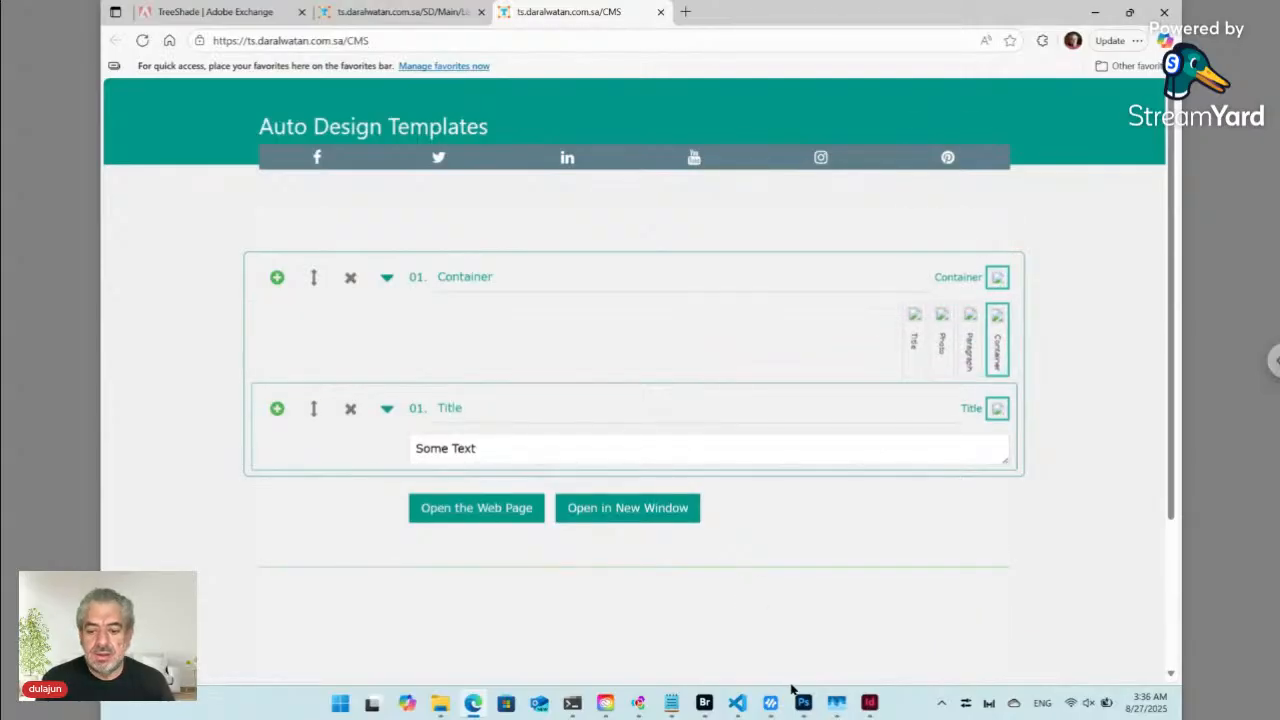
click(704, 703)
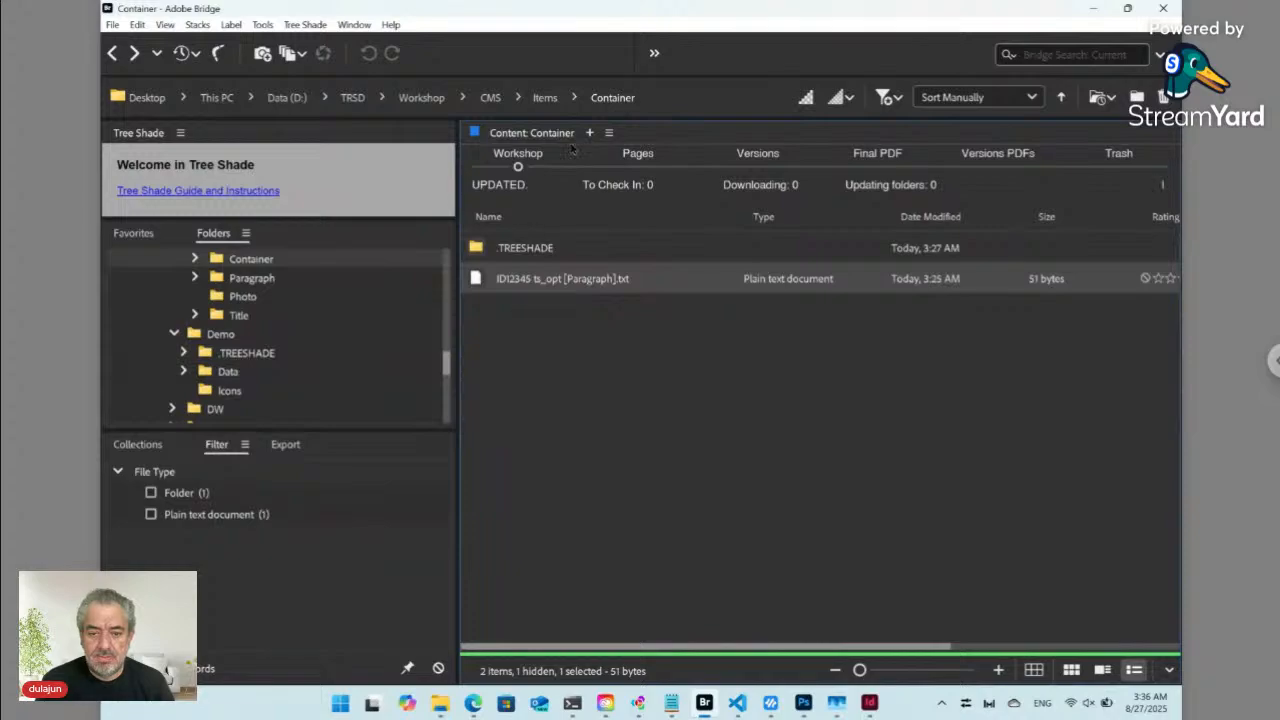
click(545, 97)
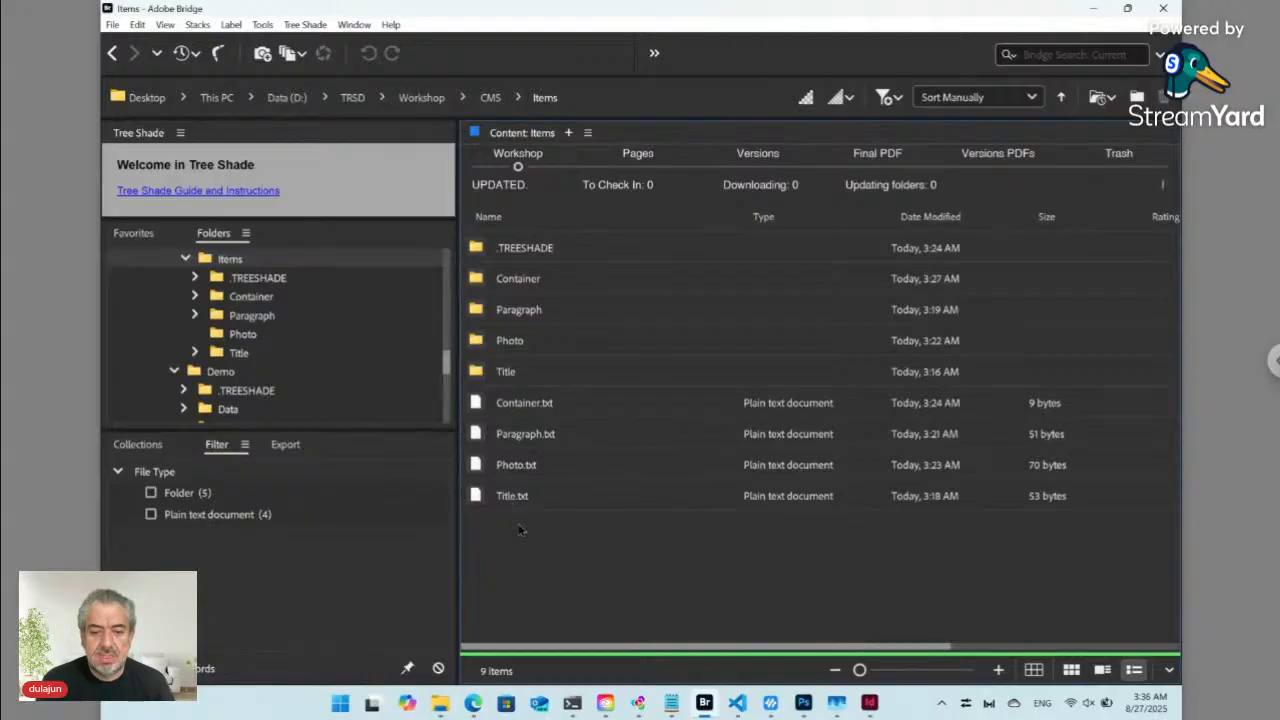
- Switch back to the browser and open flaticon.com in a new tab
click(473, 703)
click(684, 12)
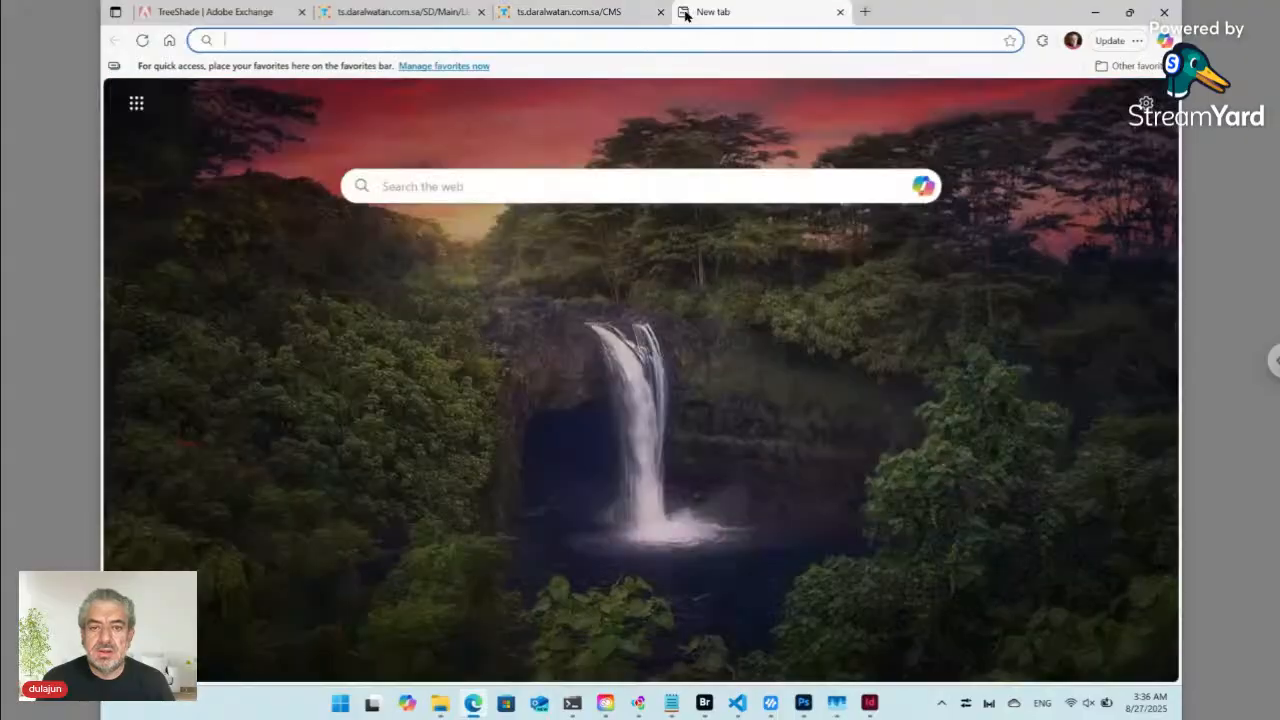
text(free)
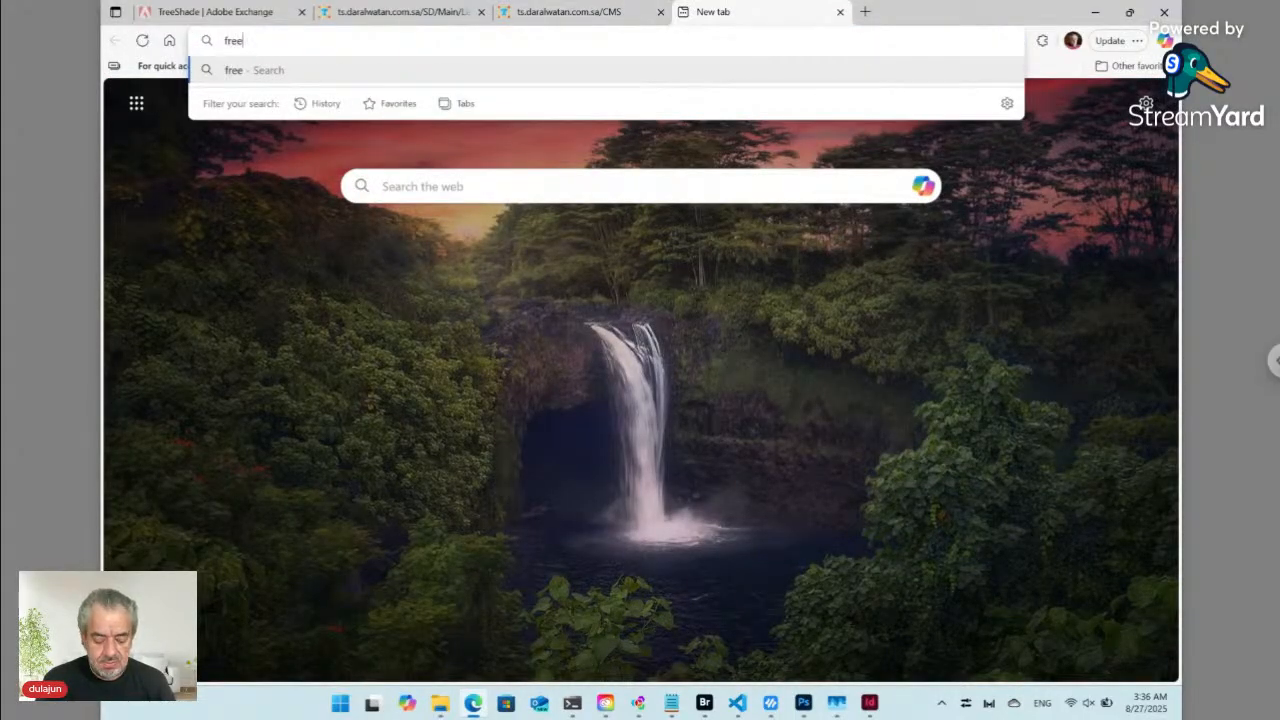
key(ctrl+a)
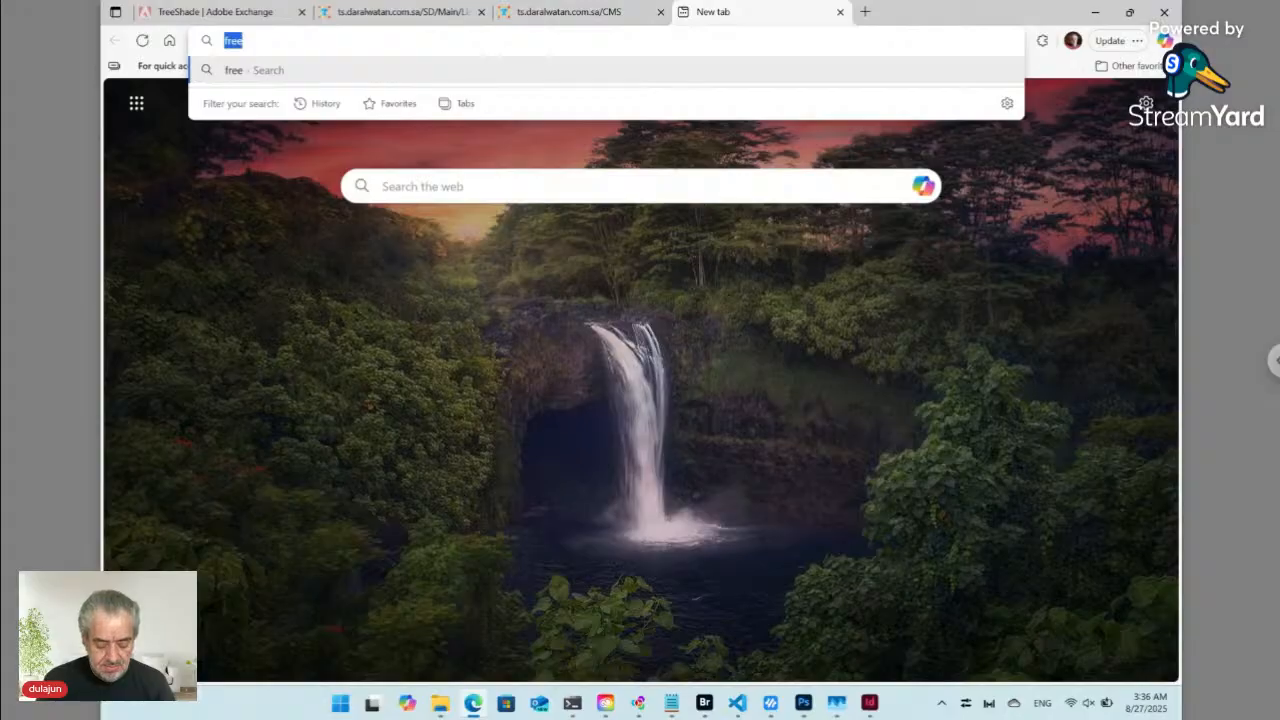
text(flat)
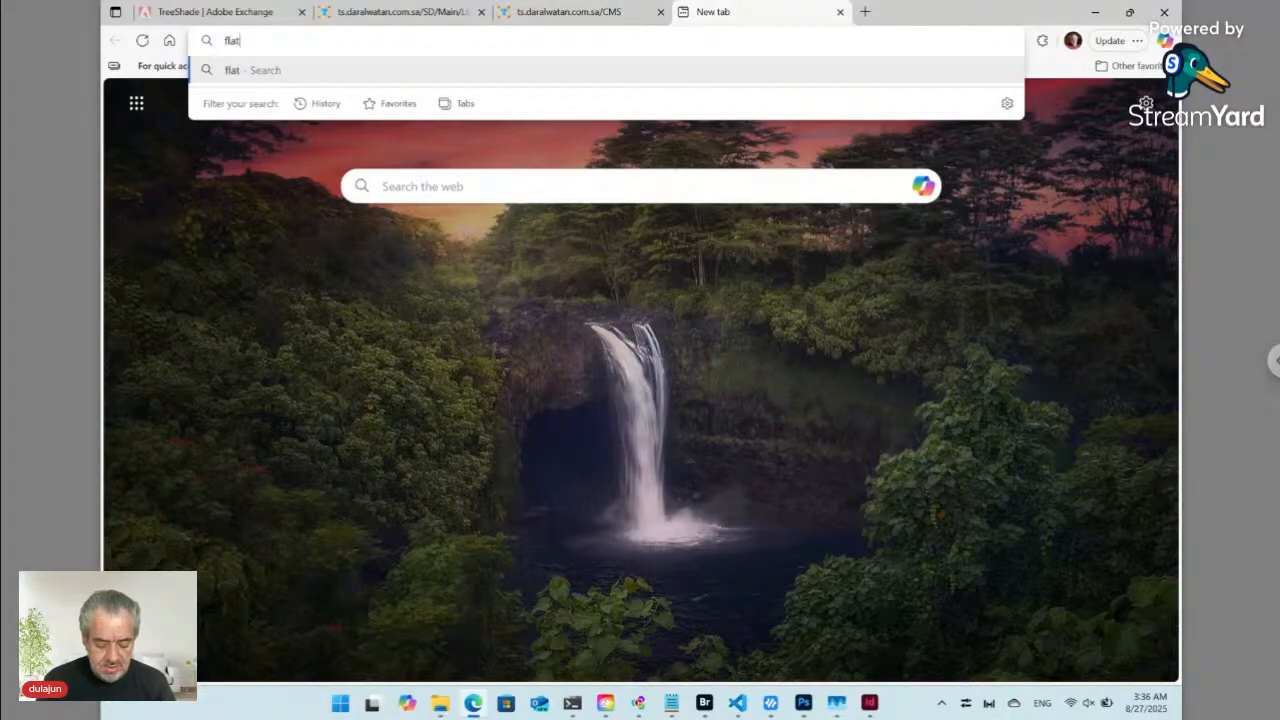
text(icon.com)
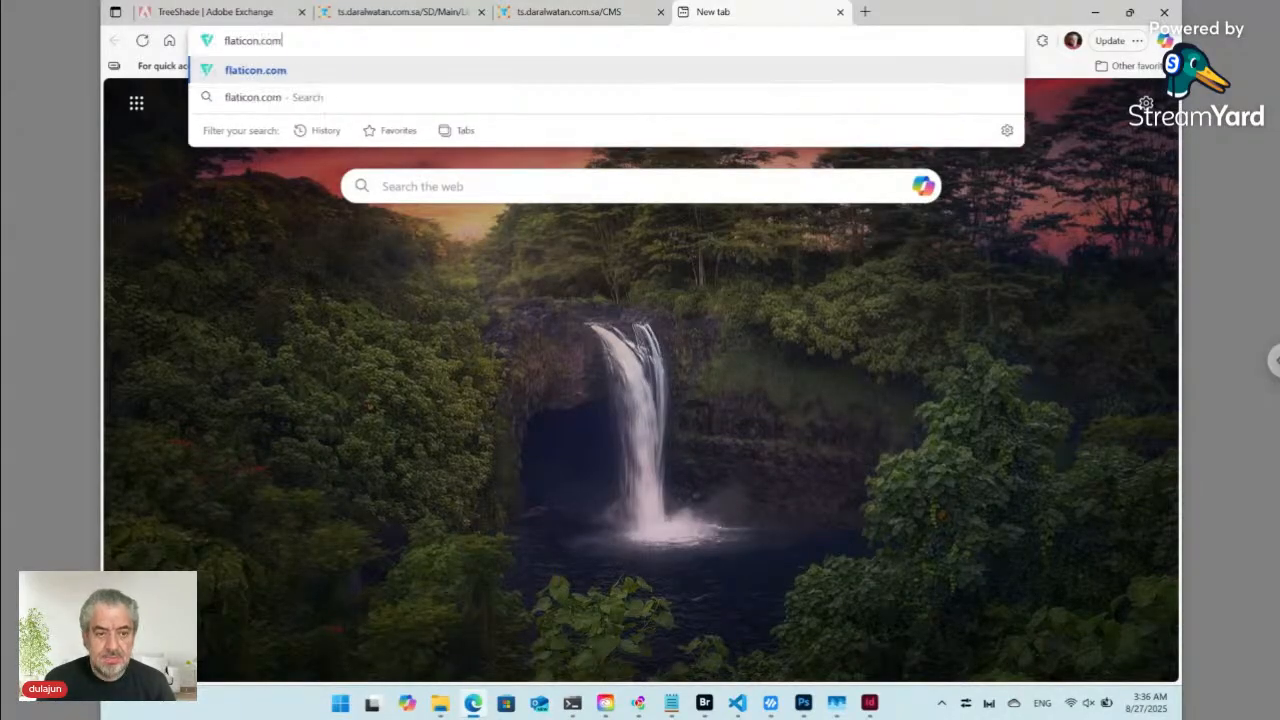
key(Return)
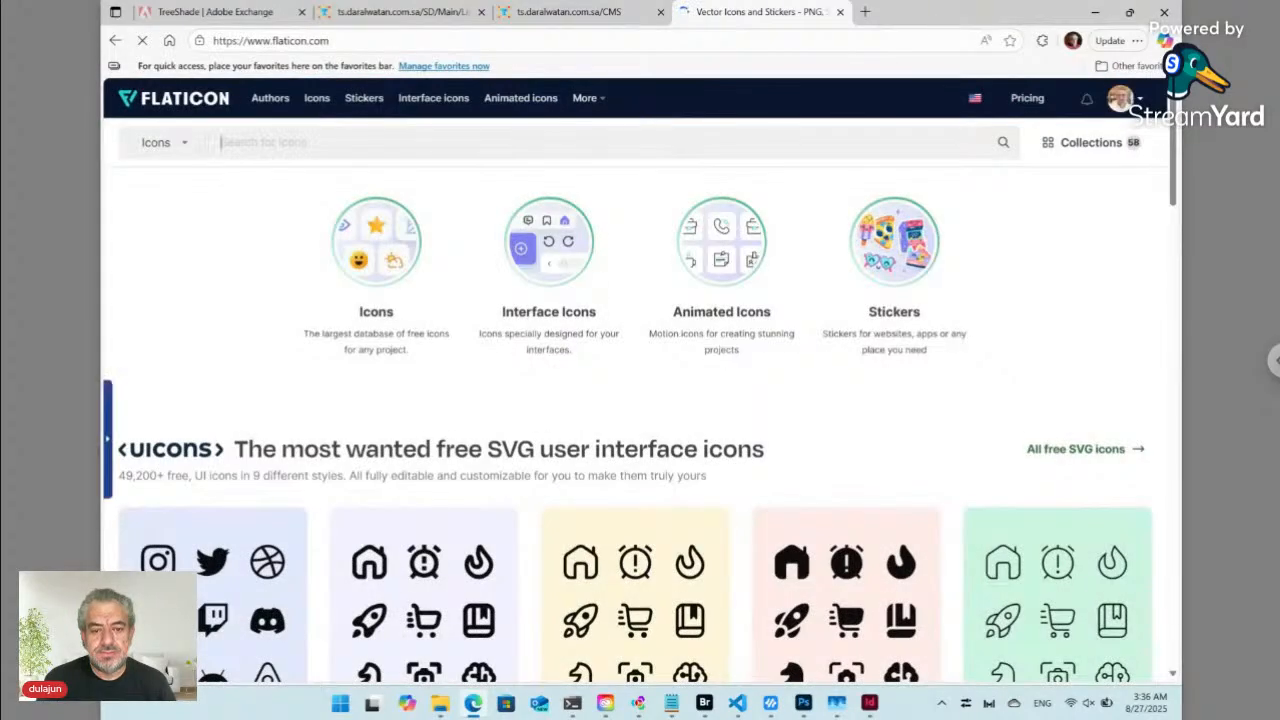
- Search the icon library for container
text(d)
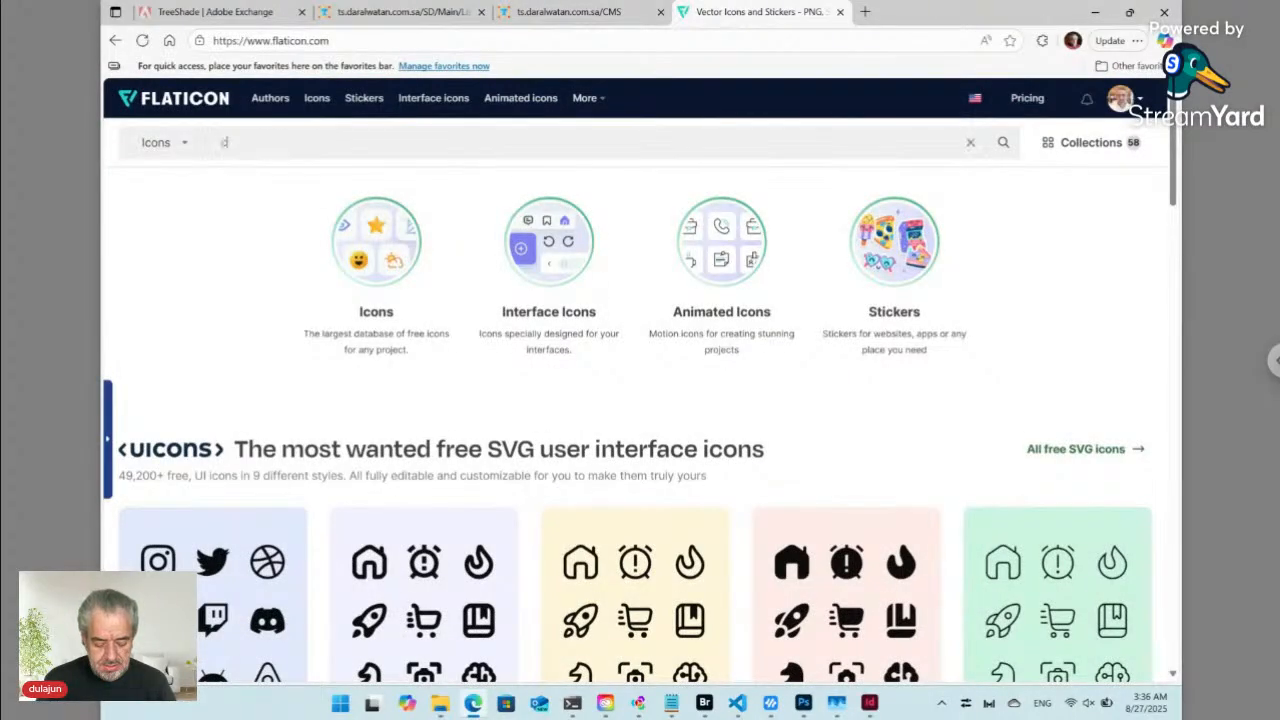
text(ontaine)
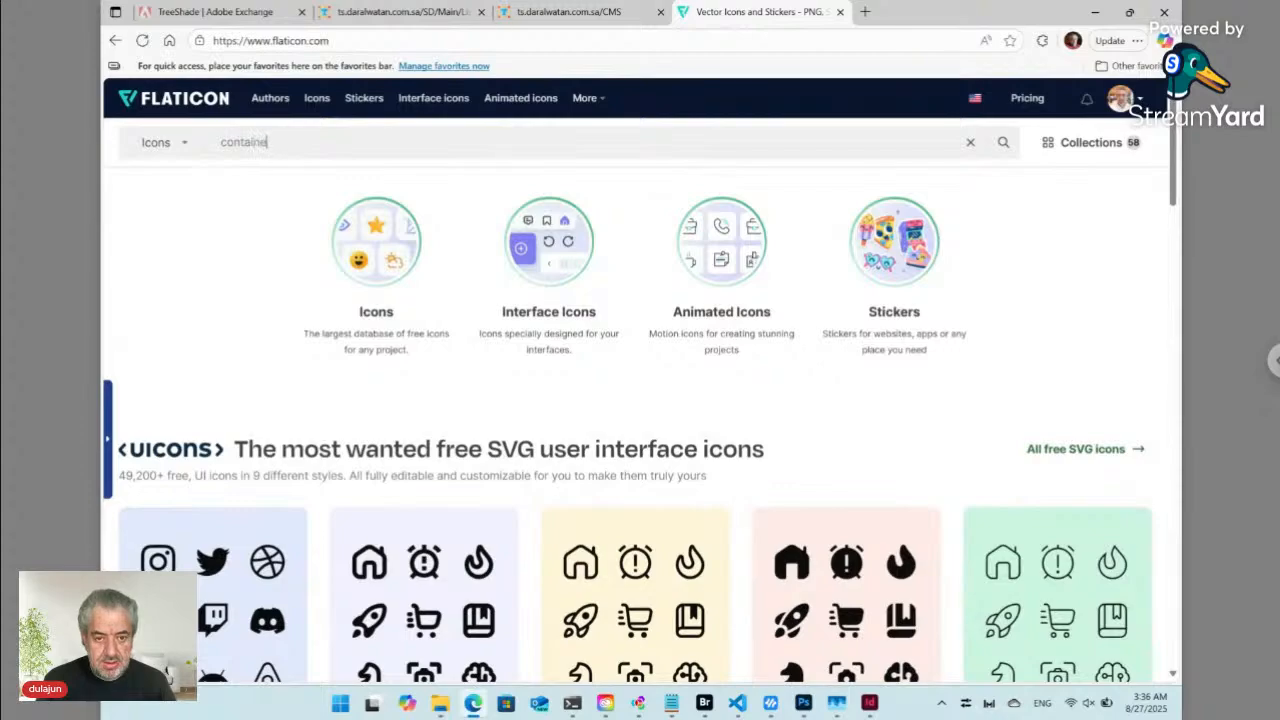
text(r)
key(Return)
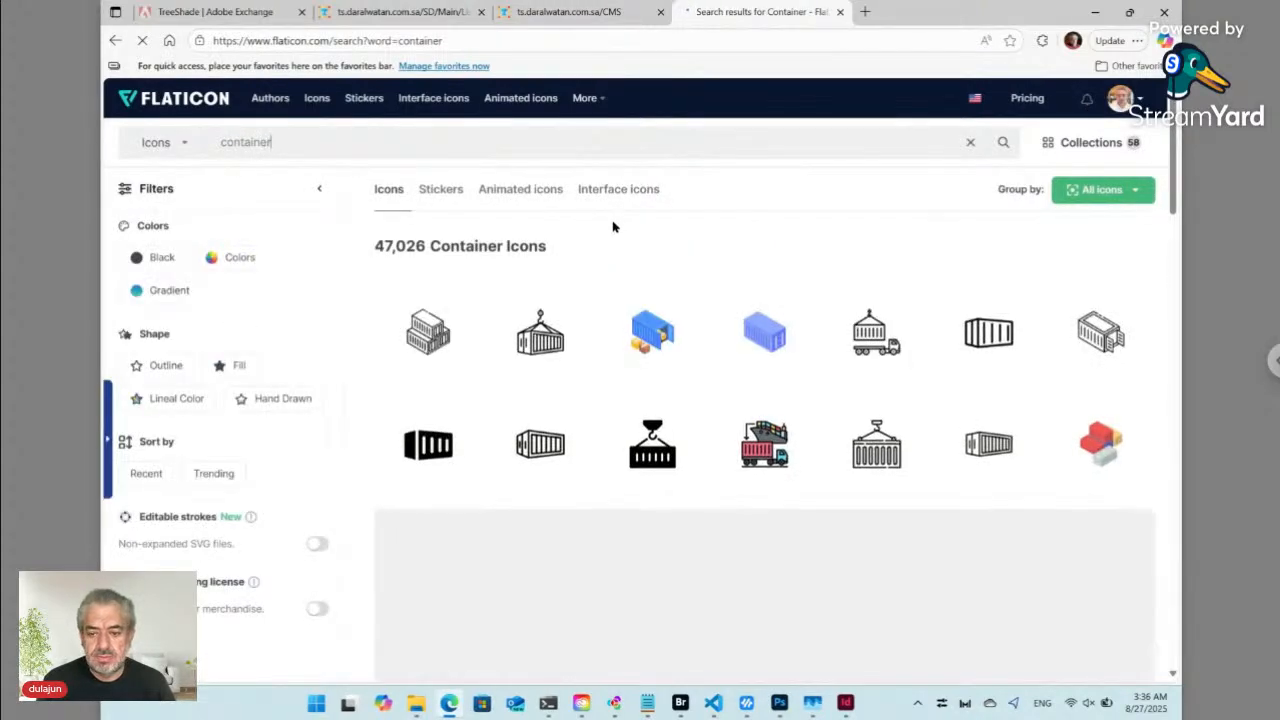
- Download the outlined lunch box icon by Freepik as a free PNG and dismiss the attribution reminder
mouse_move(803, 296)
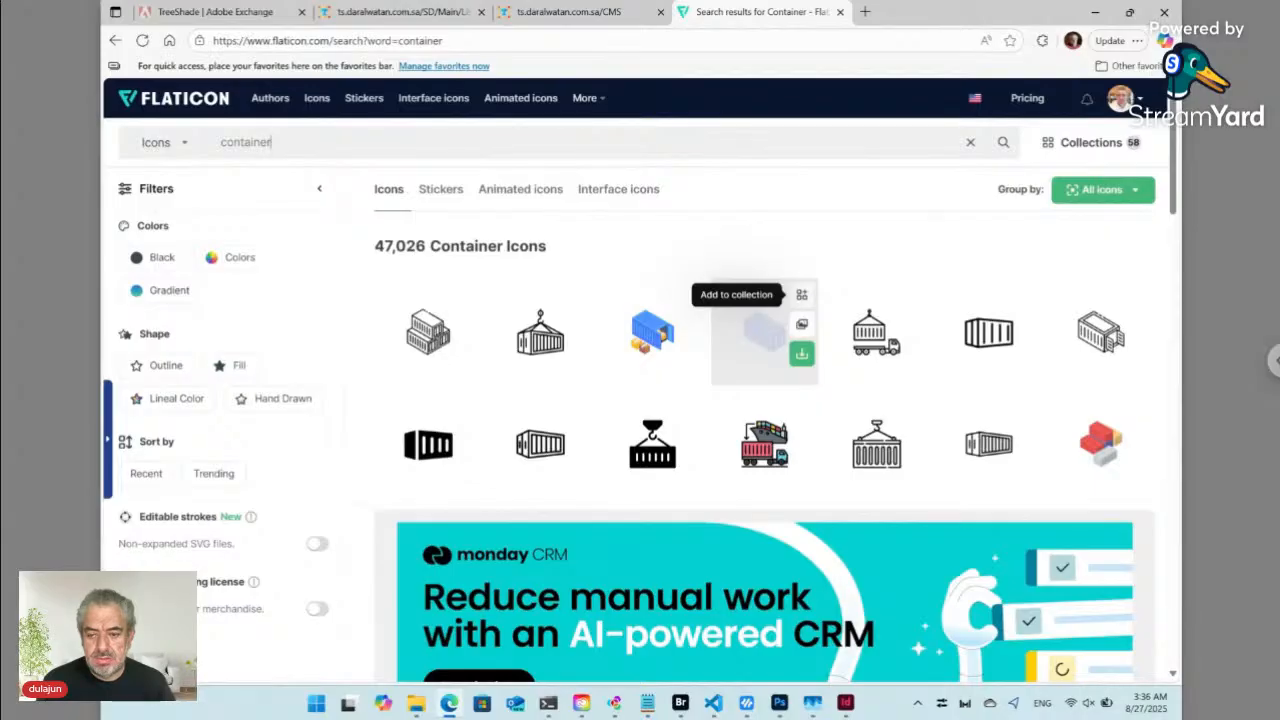
scroll(572, 372, down, 3)
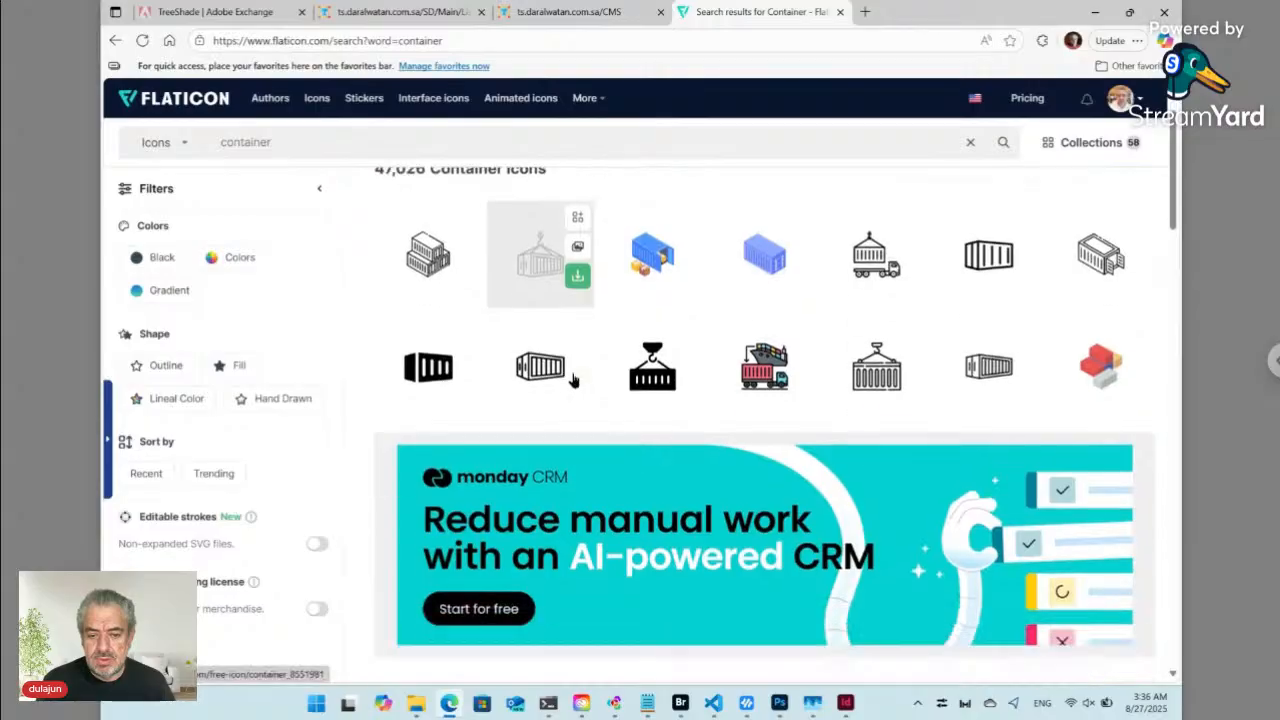
scroll(574, 380, down, 2)
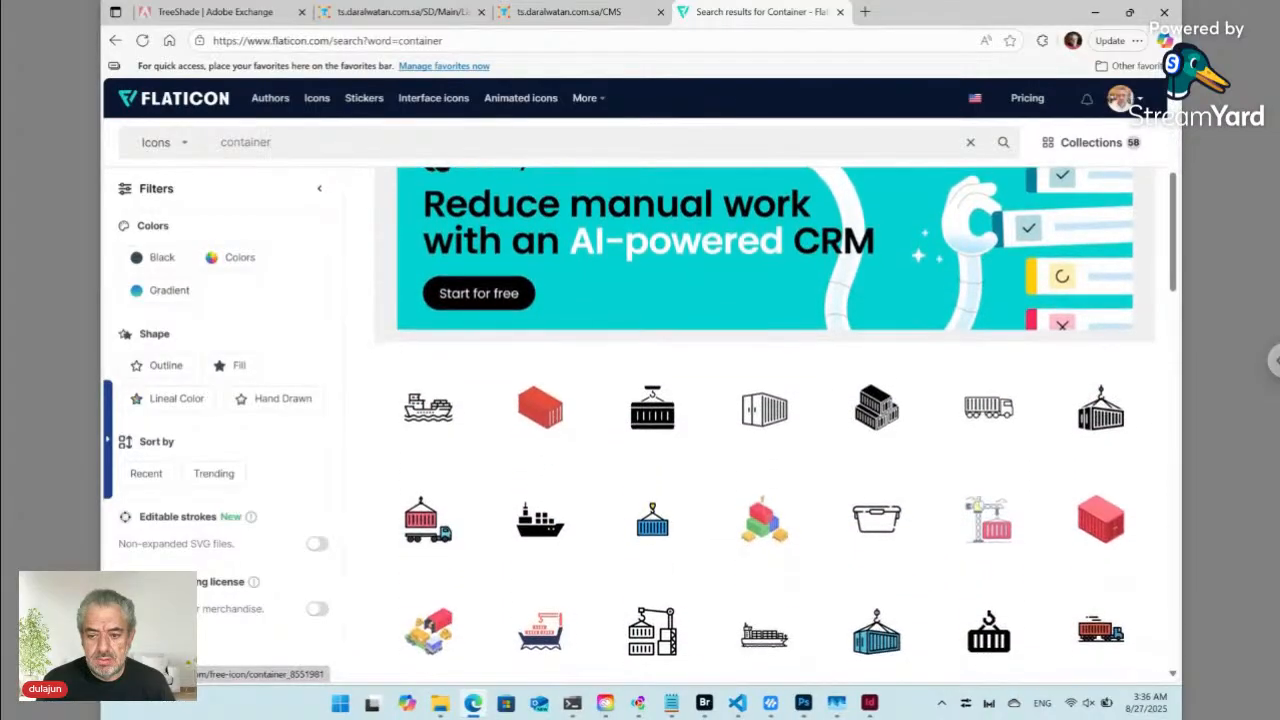
click(912, 542)
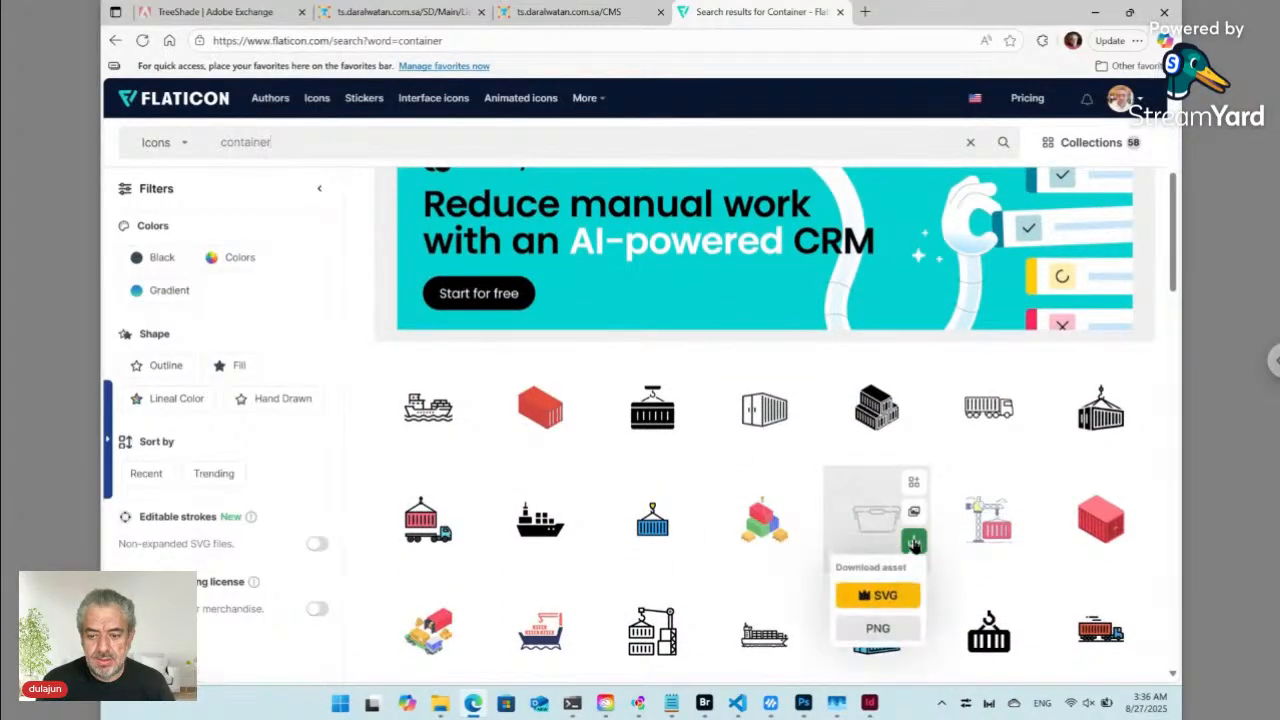
click(893, 630)
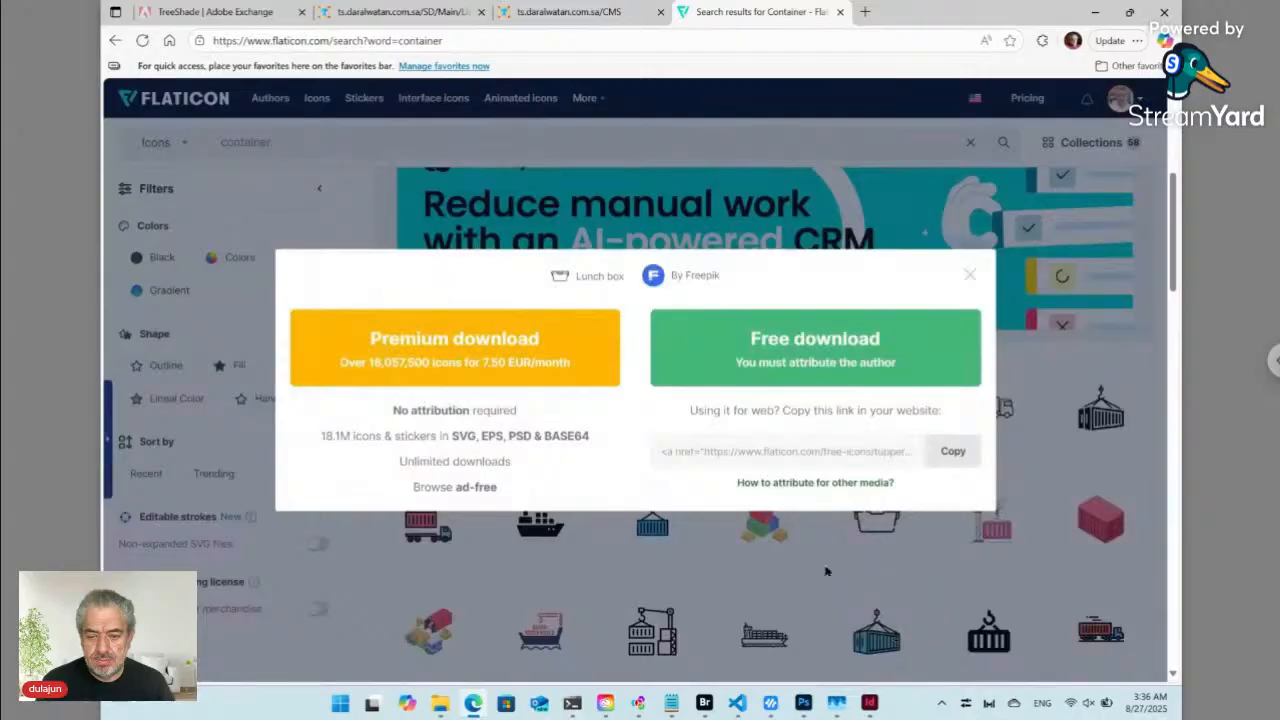
click(778, 360)
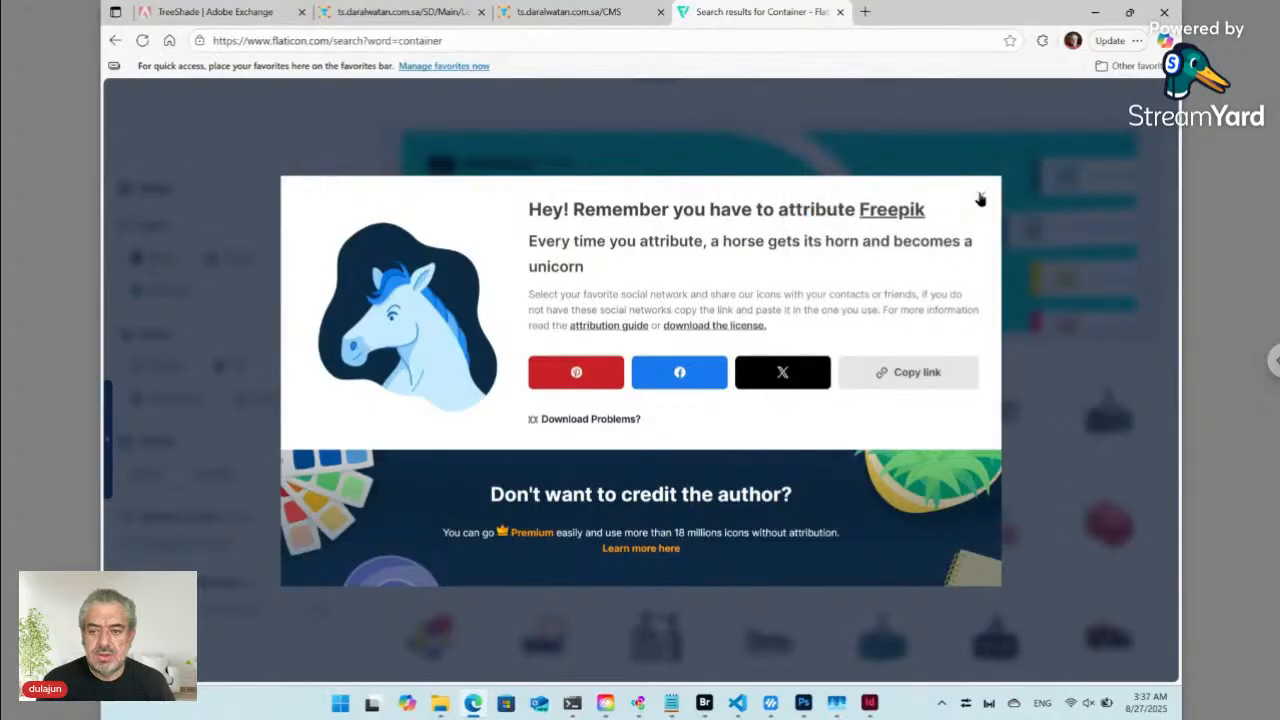
click(980, 198)
- Replace the search term with paragraph and run the icon search
double_click(265, 141)
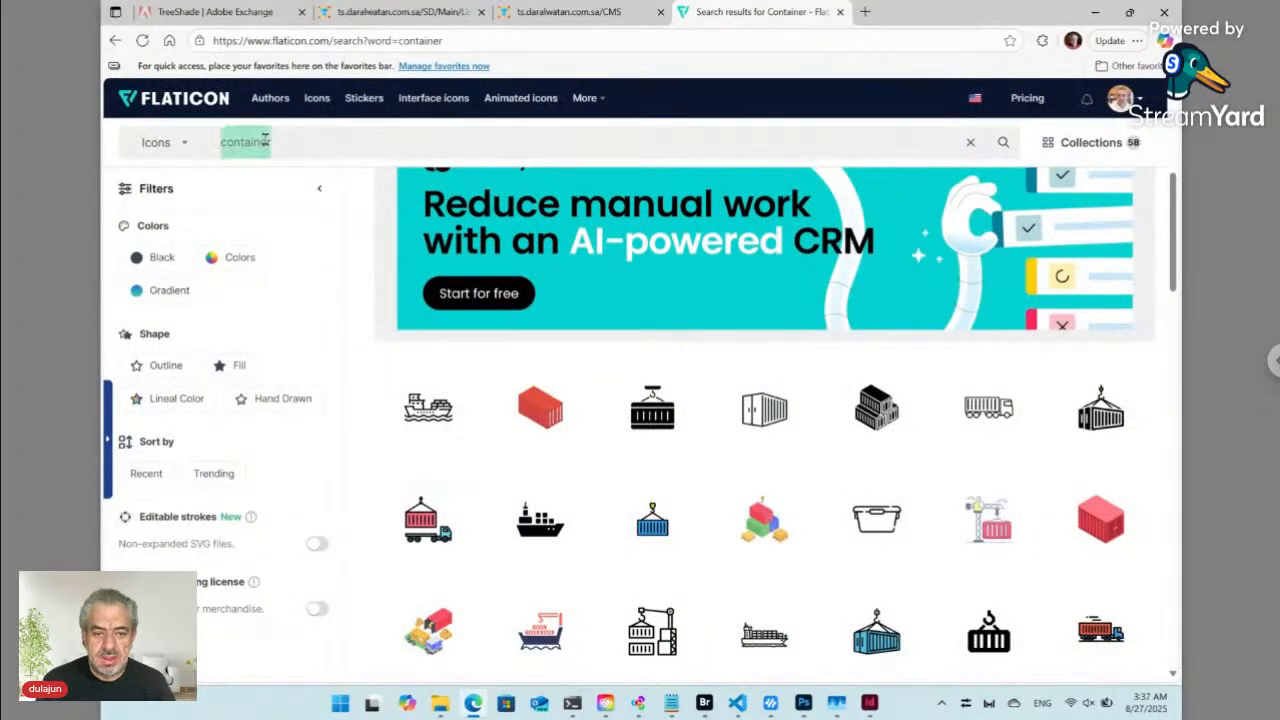
text(car)
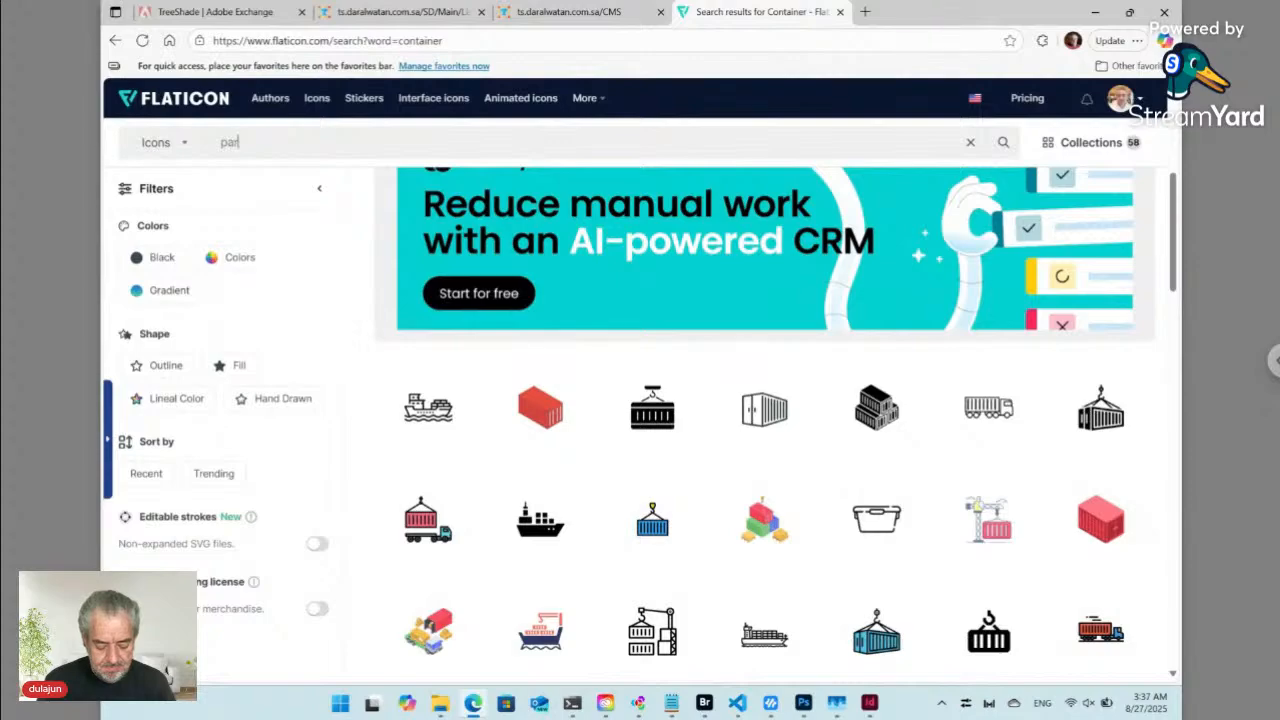
text(agraph)
key(Return)
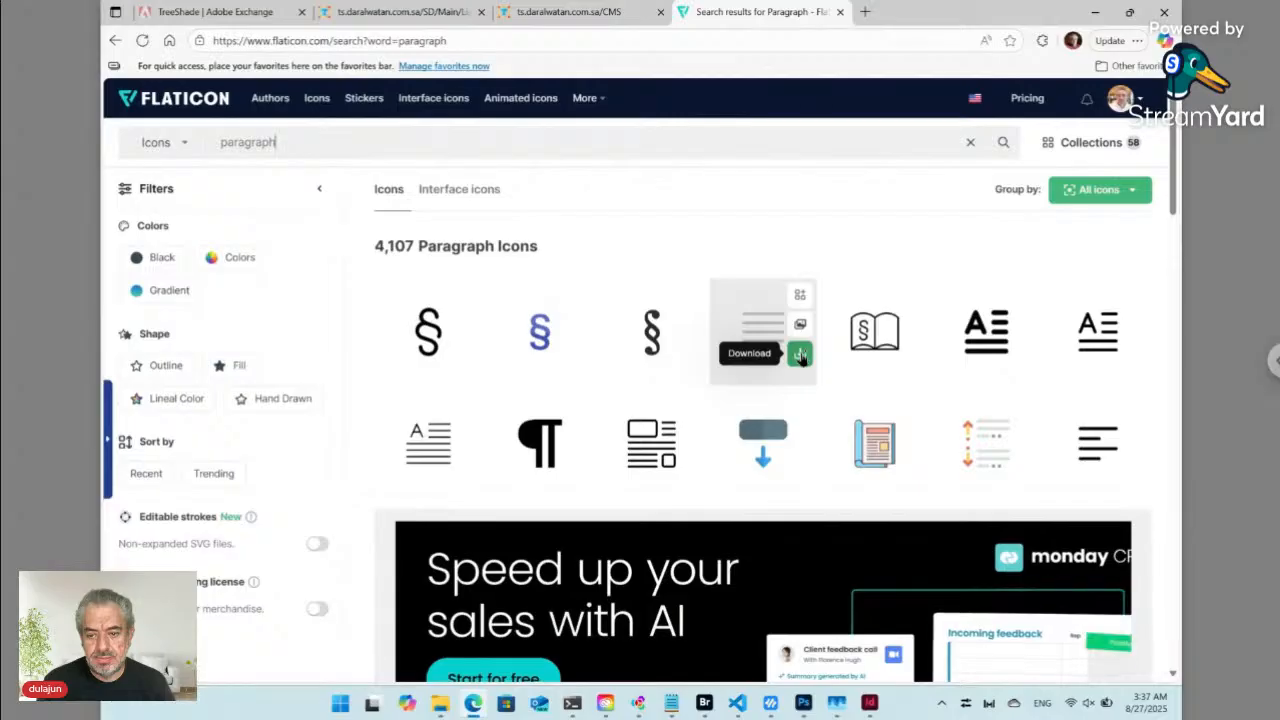
- Download the left-aligned text lines icon by Azland Studio as a free PNG and close the attribution reminder
click(800, 355)
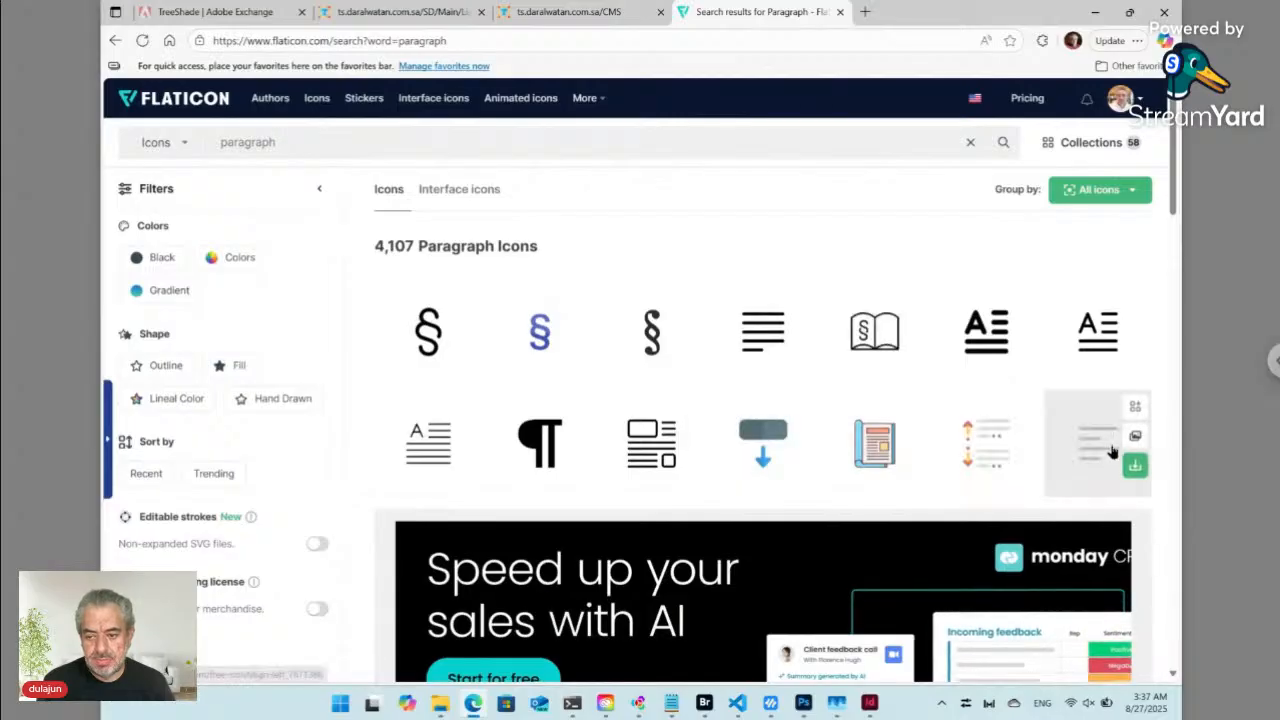
click(1135, 465)
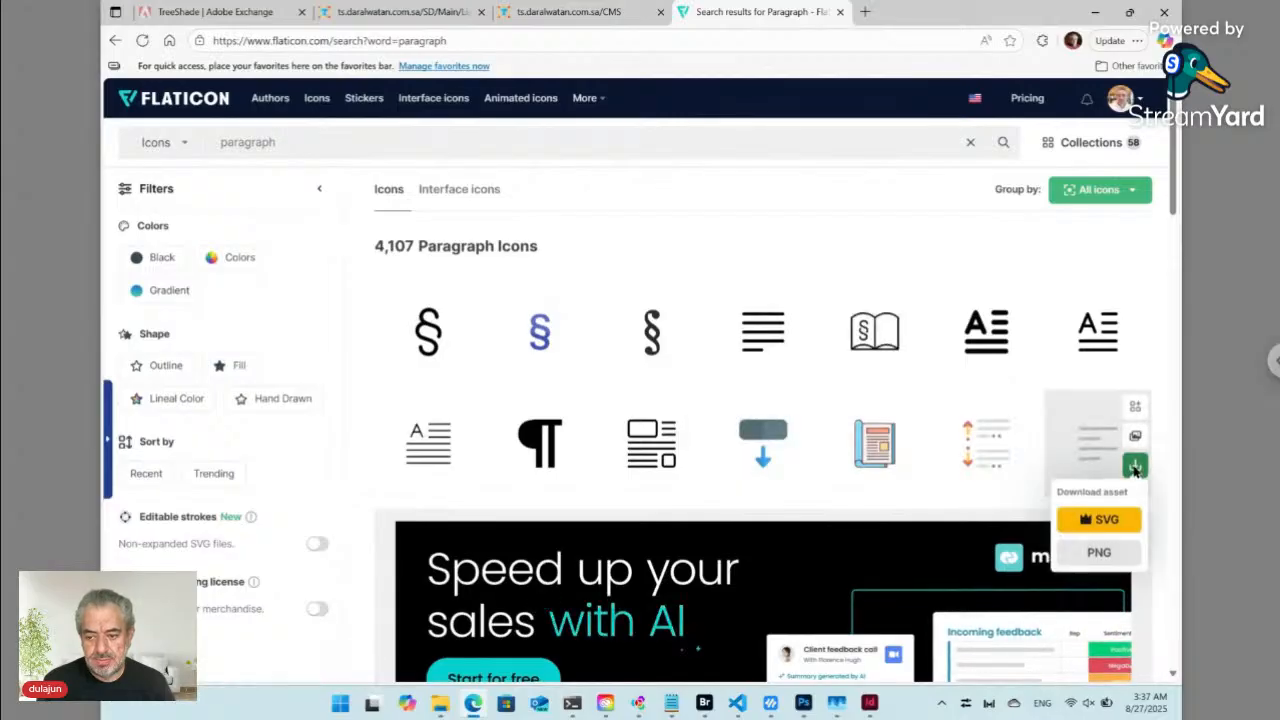
click(1101, 555)
click(773, 333)
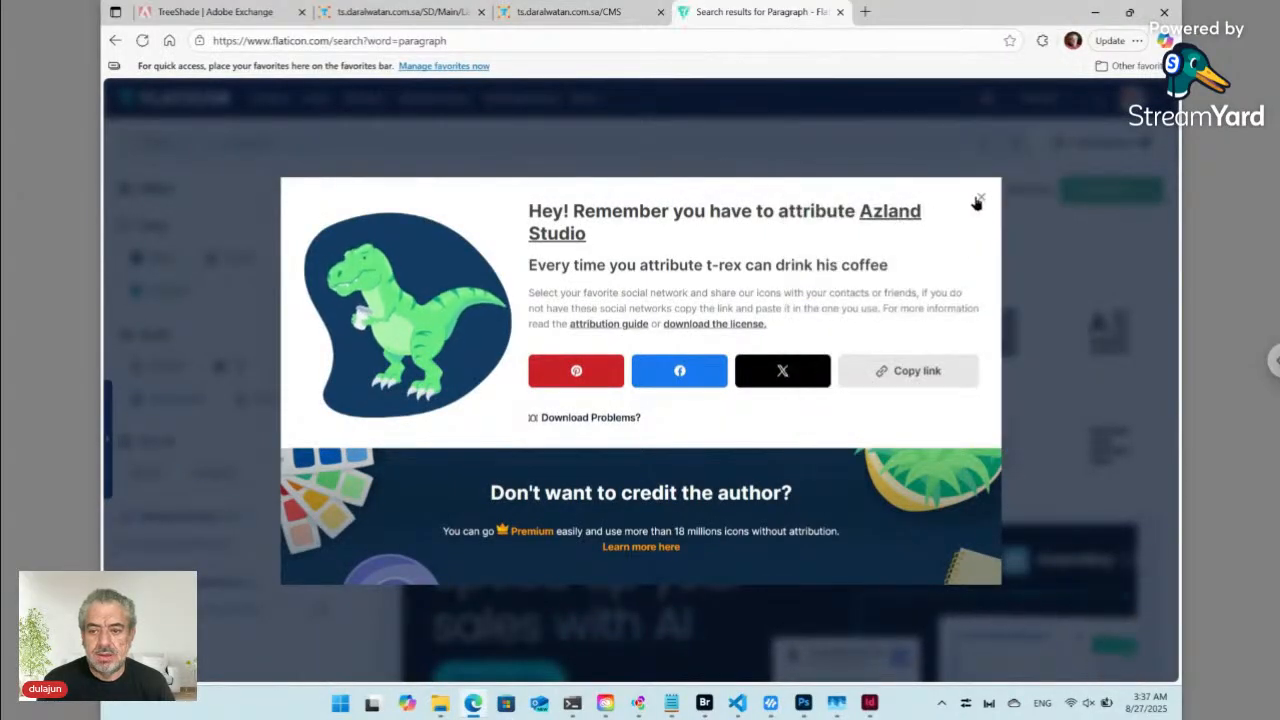
click(978, 200)
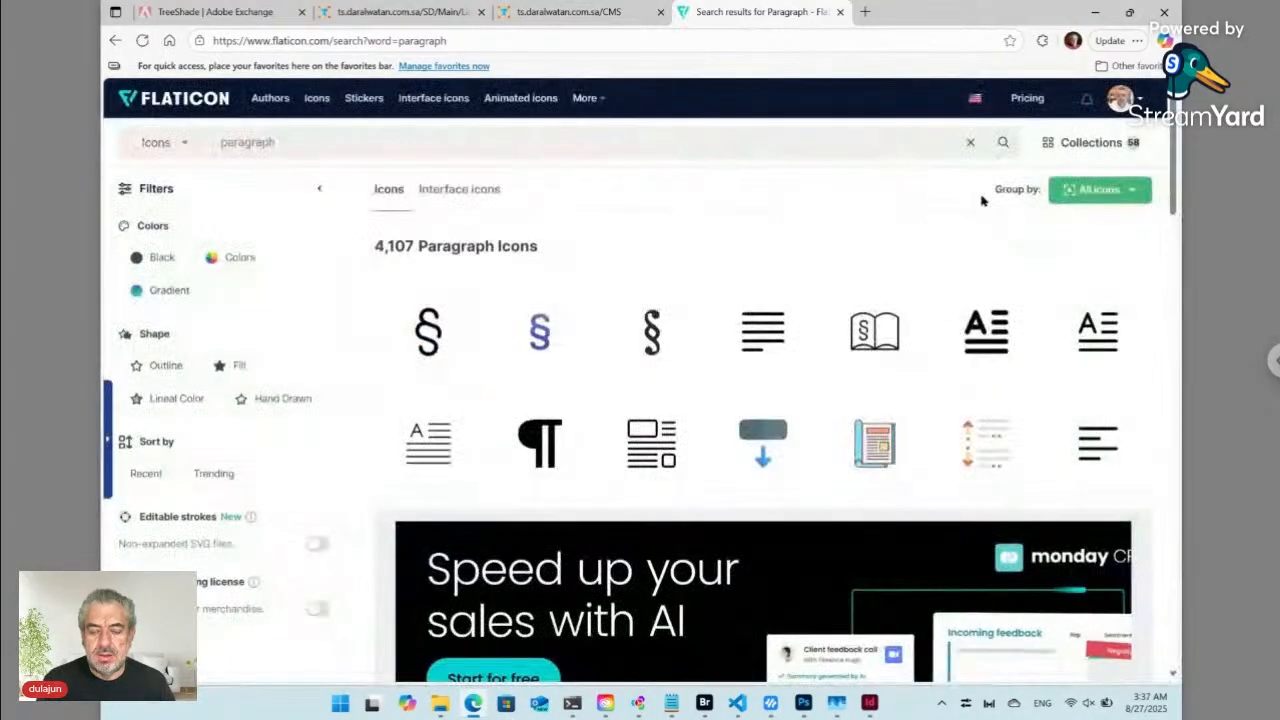
- Replace the search term with title and run the icon search
double_click(235, 142)
text(t)
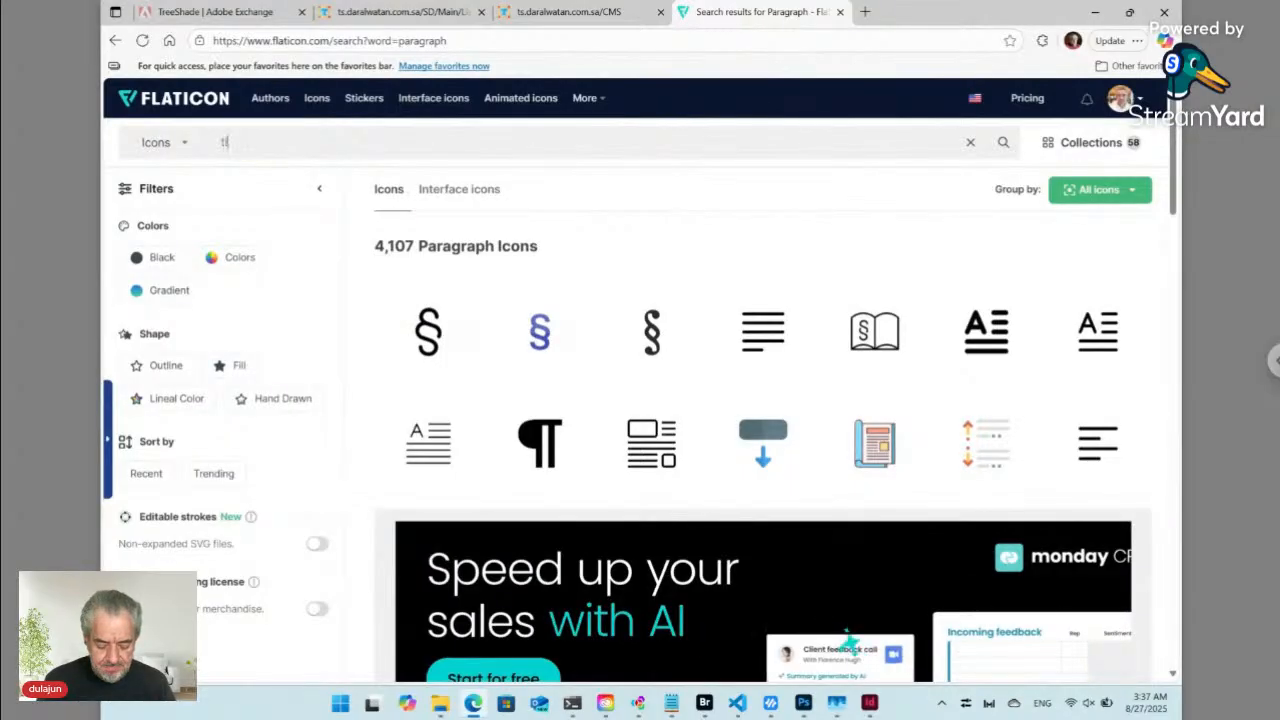
text(itle)
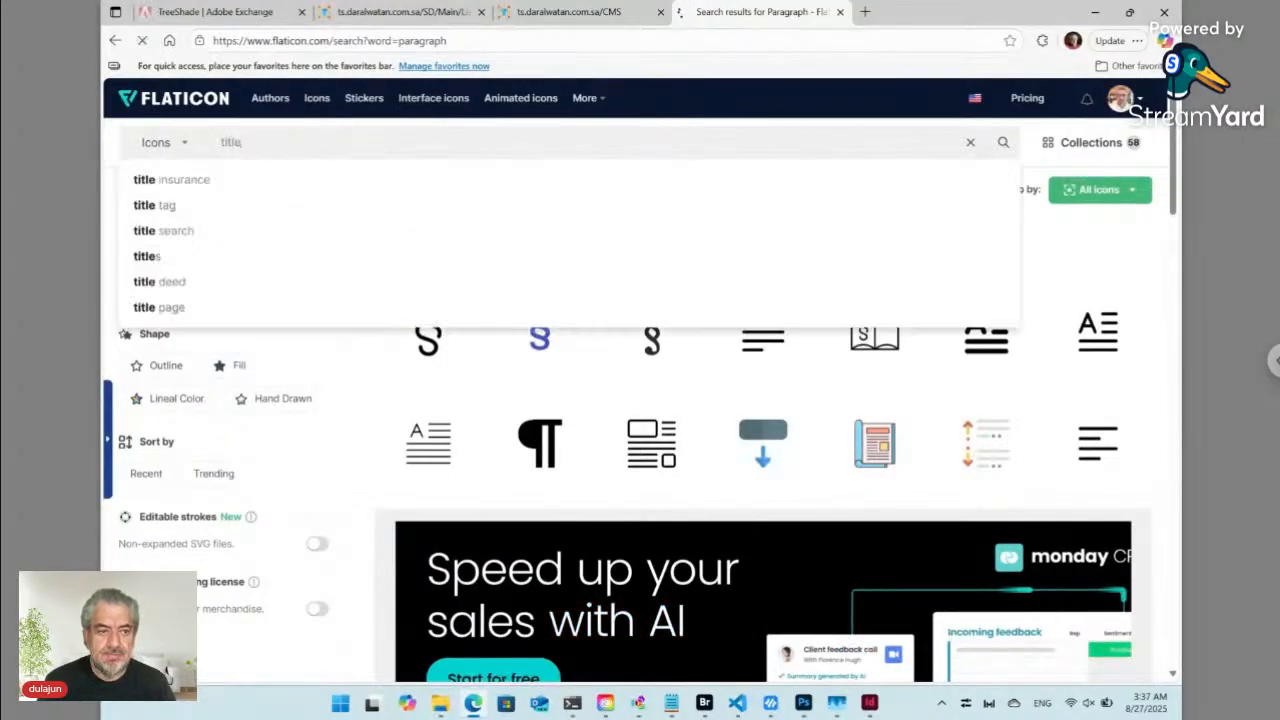
key(Return)
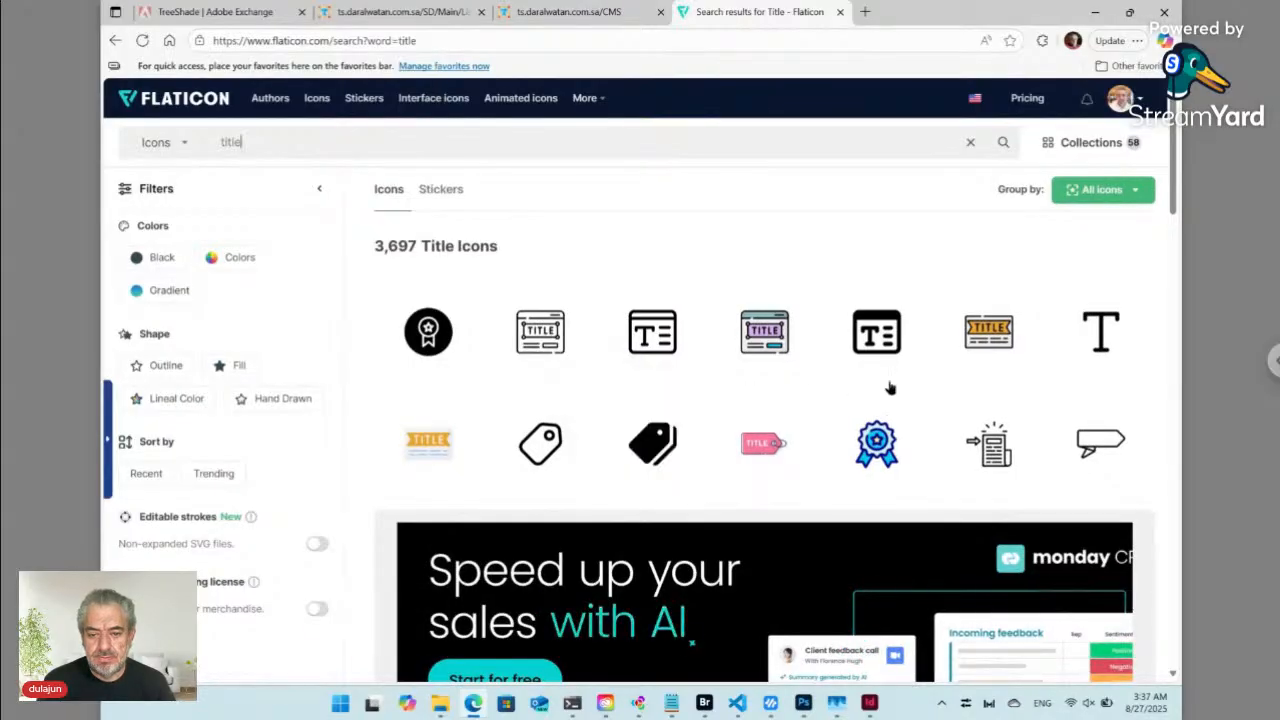
- Download the solid-header window icon with a T and text lines as a free PNG, closing the attribution reminder
click(913, 354)
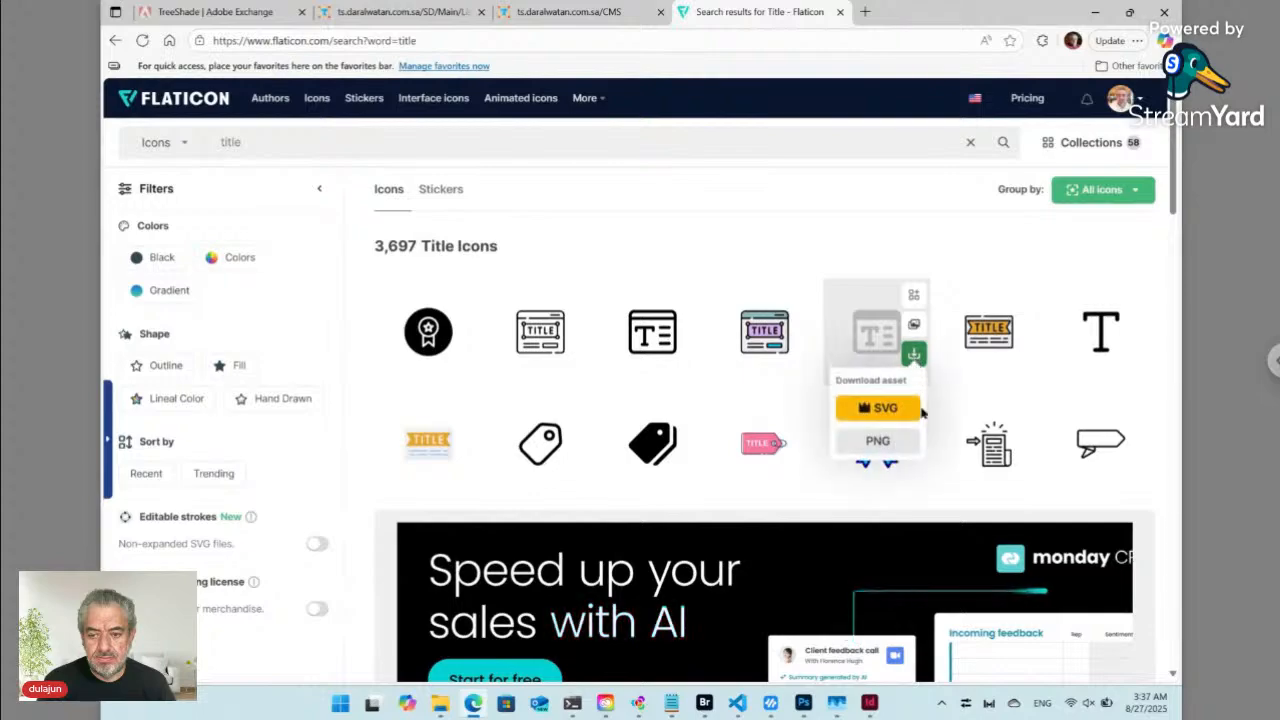
click(877, 441)
click(833, 347)
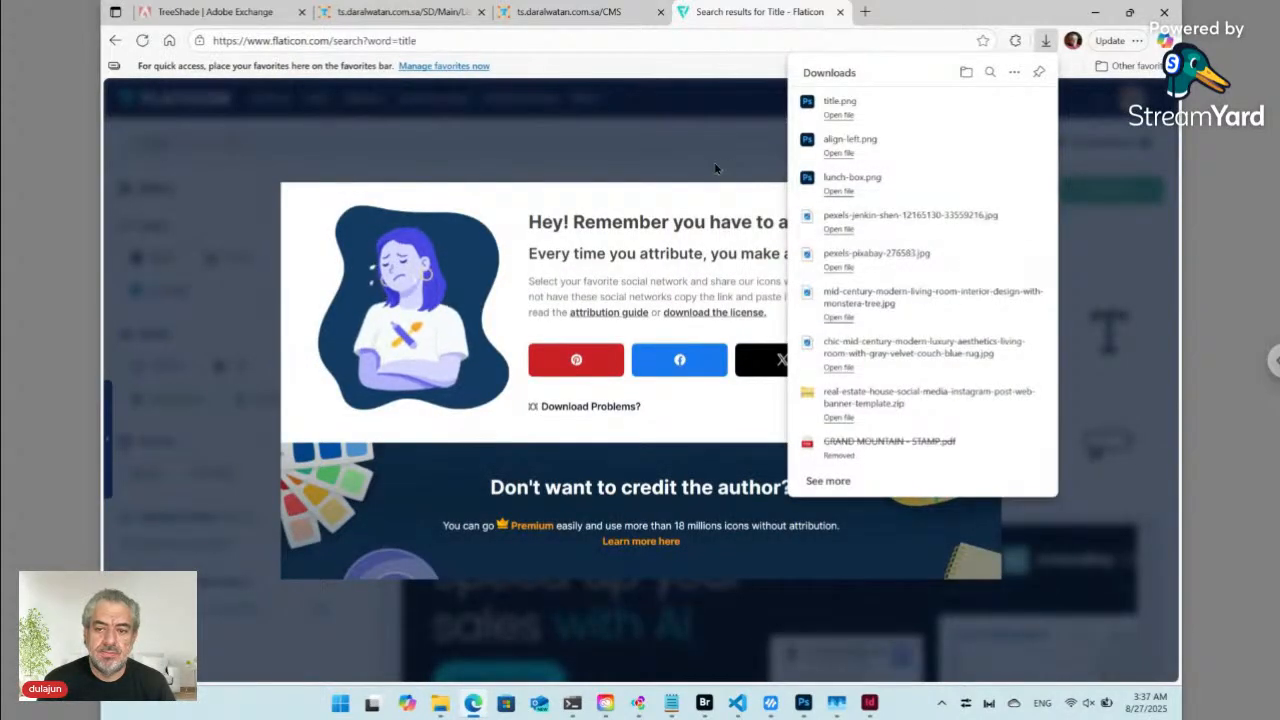
click(980, 205)
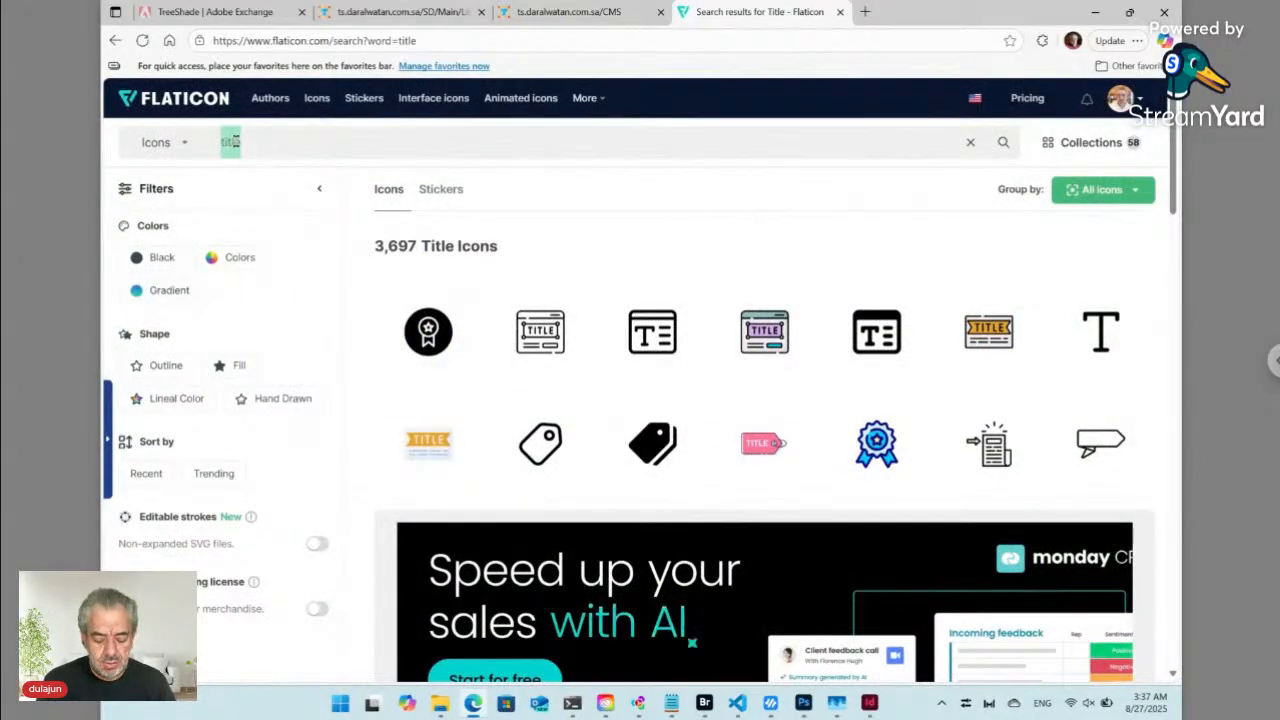
- Search for photo icons and download the single rounded picture icon by Supernare as a free PNG
text(photo)
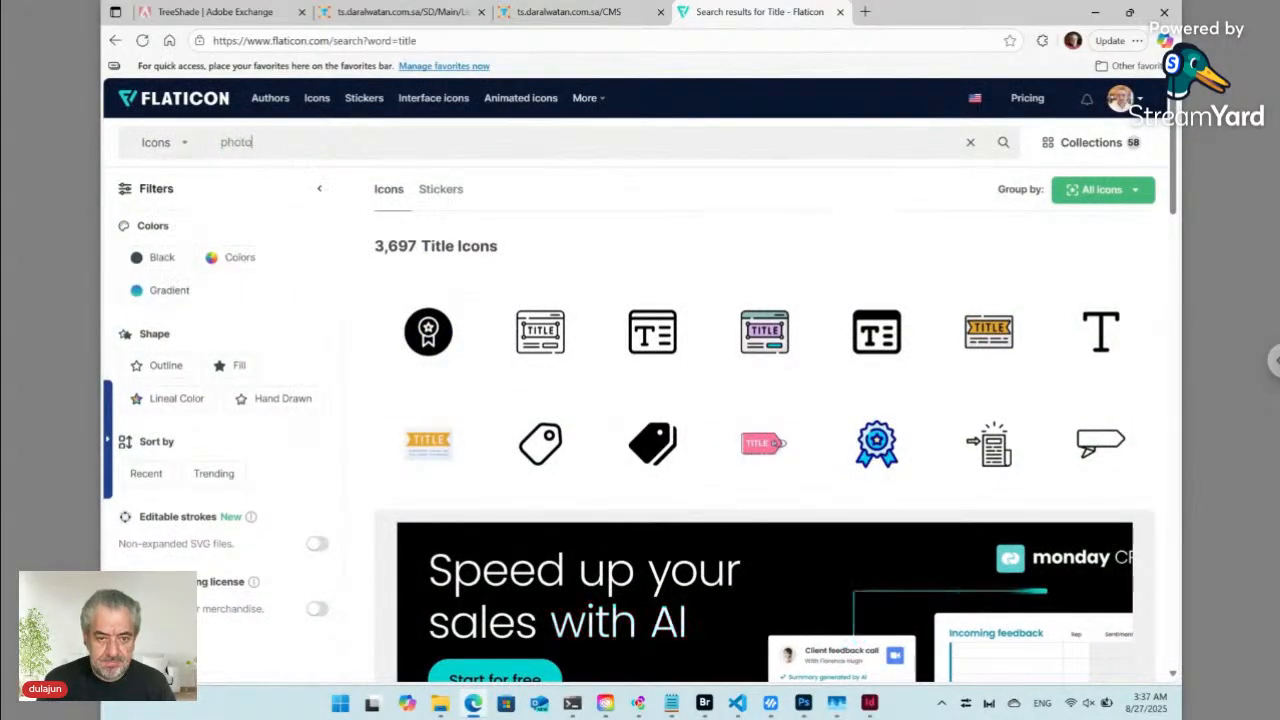
key(Return)
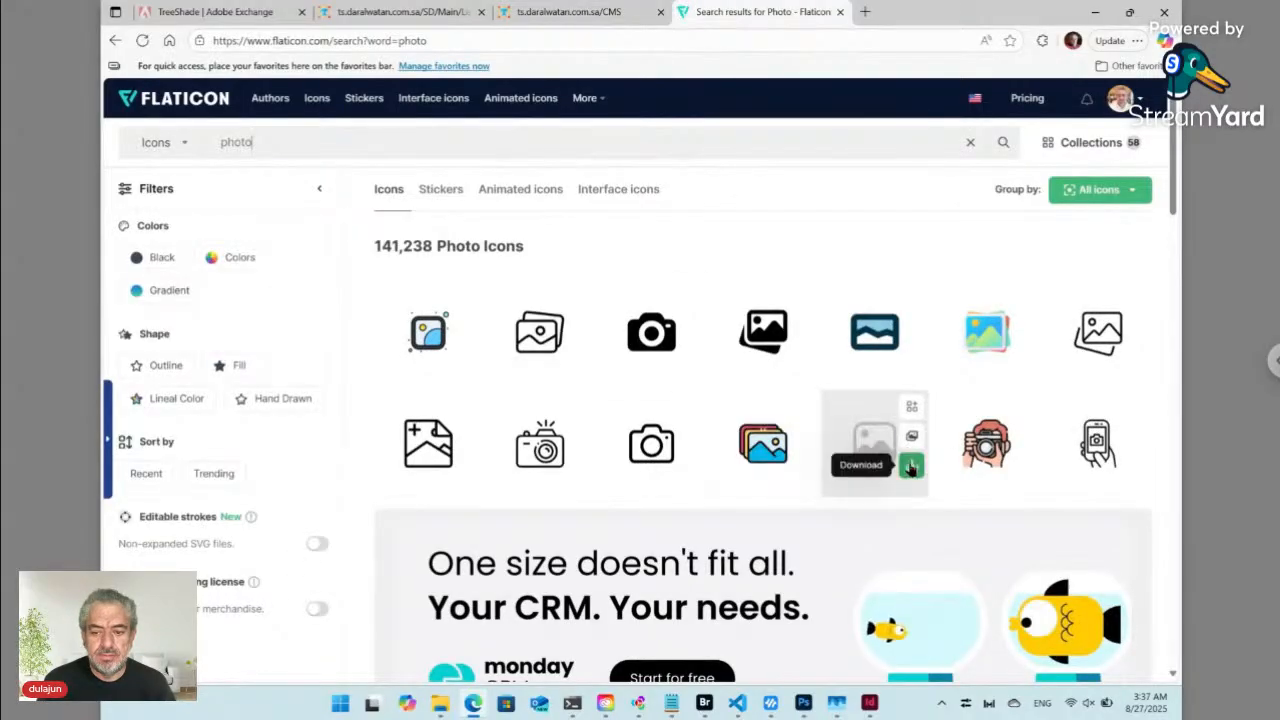
click(911, 465)
click(885, 555)
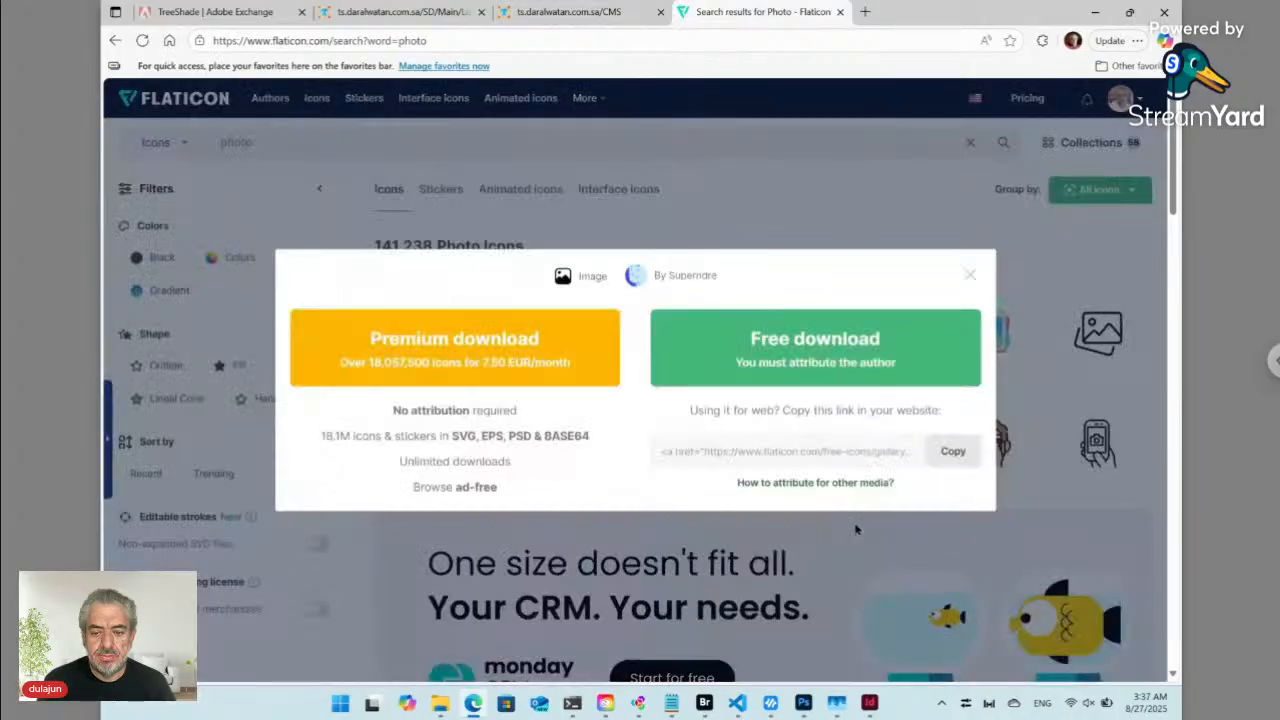
click(766, 334)
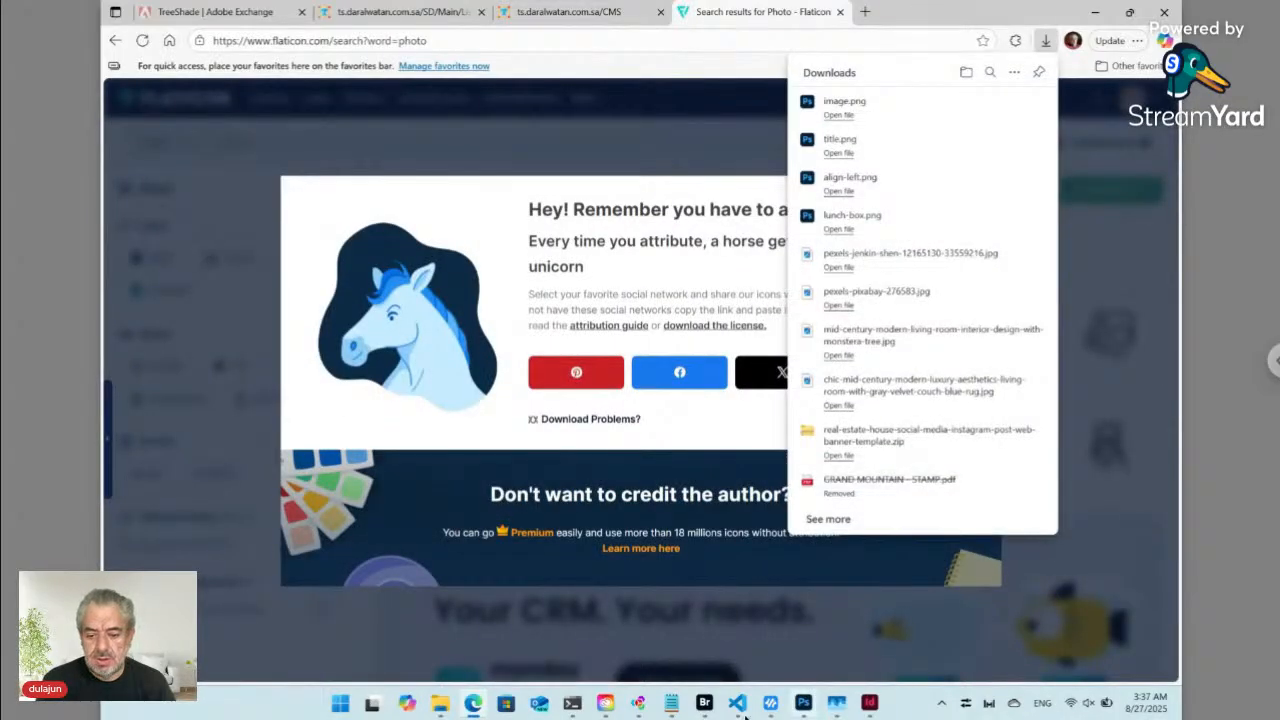
- Switch to Adobe Bridge, set the Container.txt thumbnail from the image file lunch-box.png in Downloads, and enlarge the content thumbnails
click(705, 704)
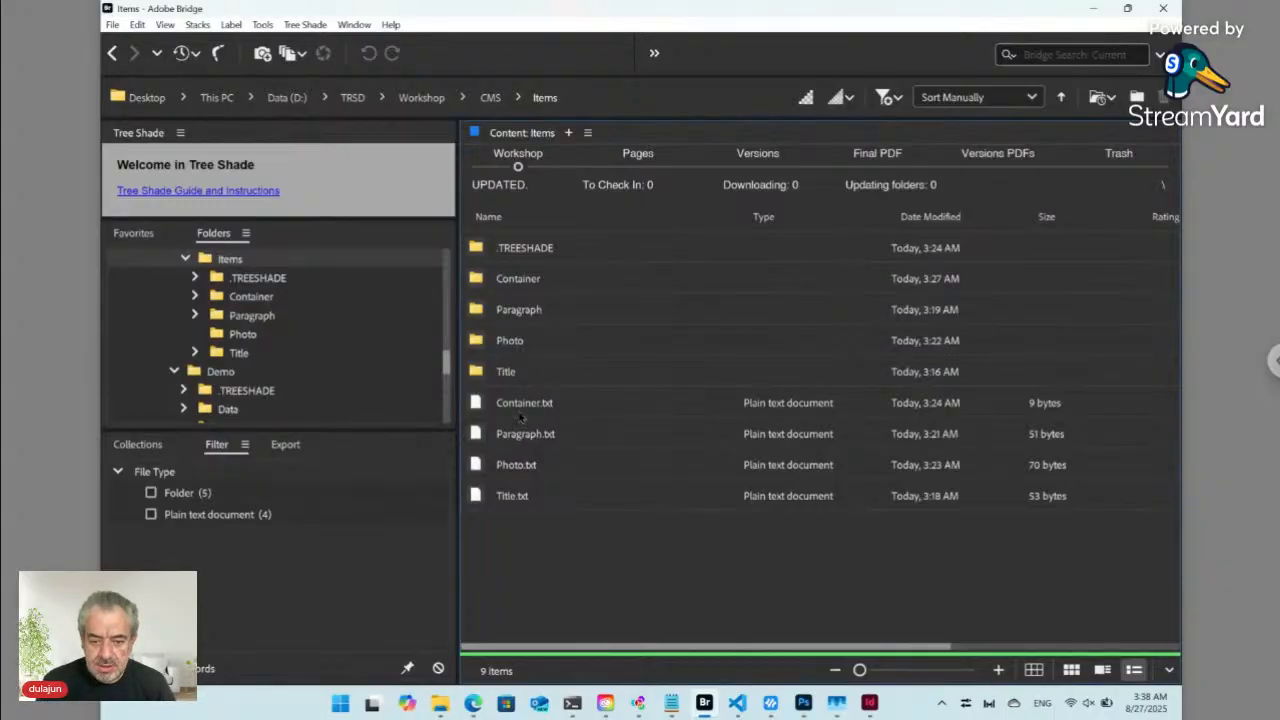
click(486, 404)
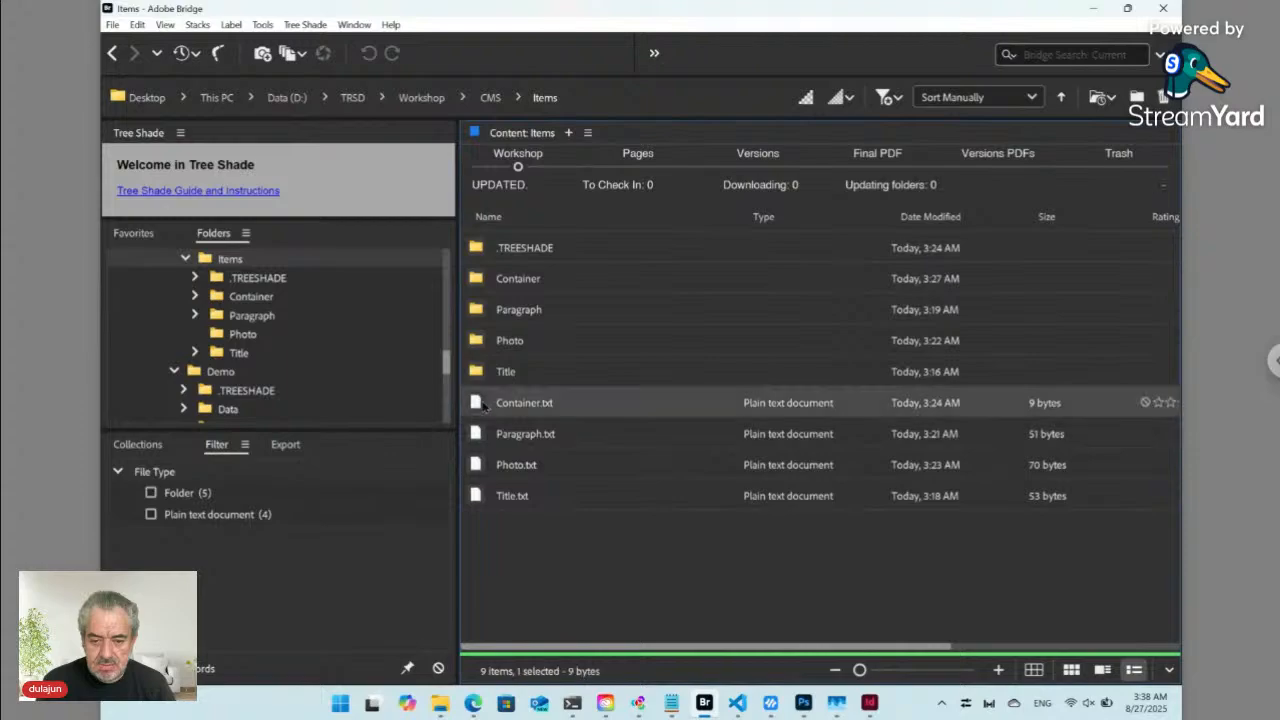
right_click(491, 405)
mouse_move(629, 164)
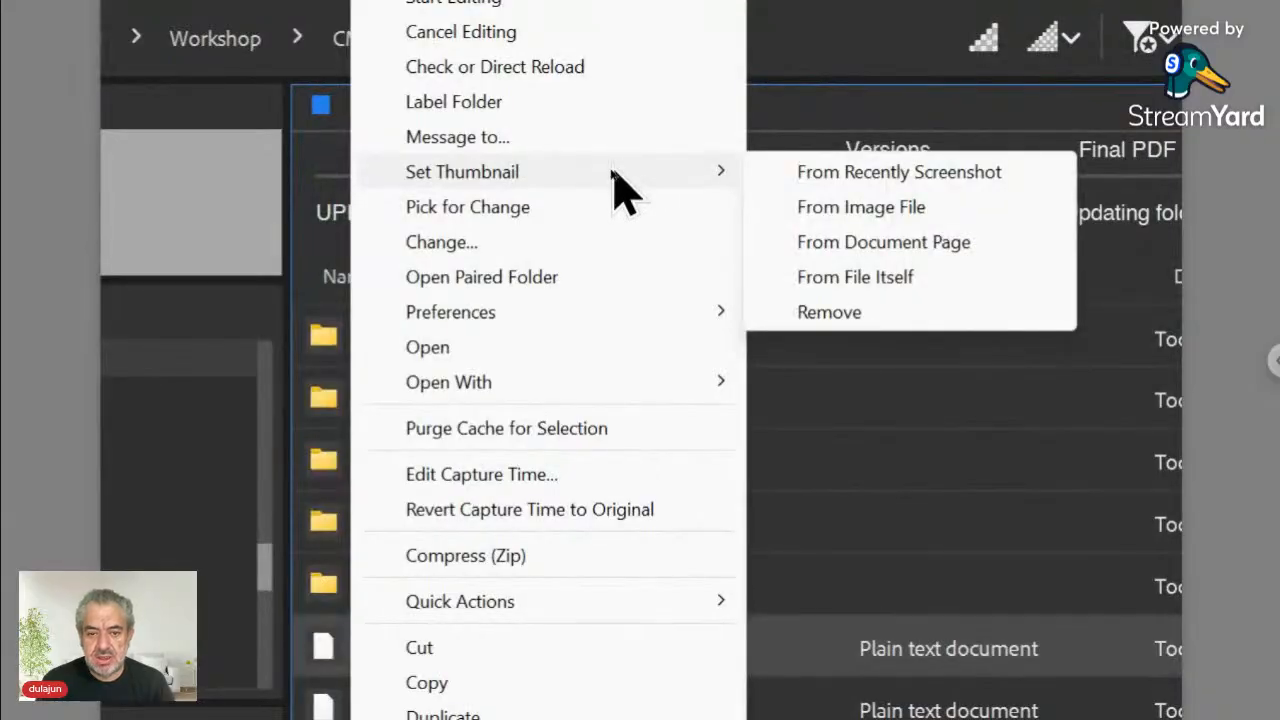
mouse_move(569, 171)
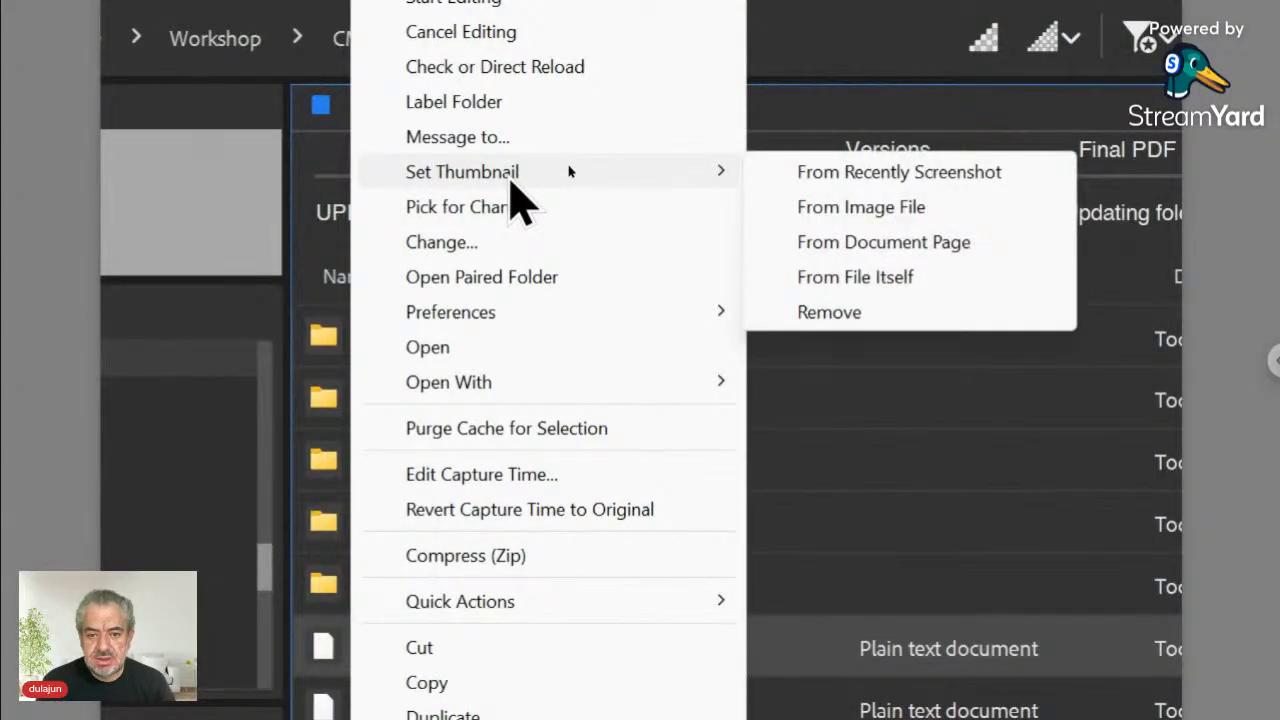
click(877, 210)
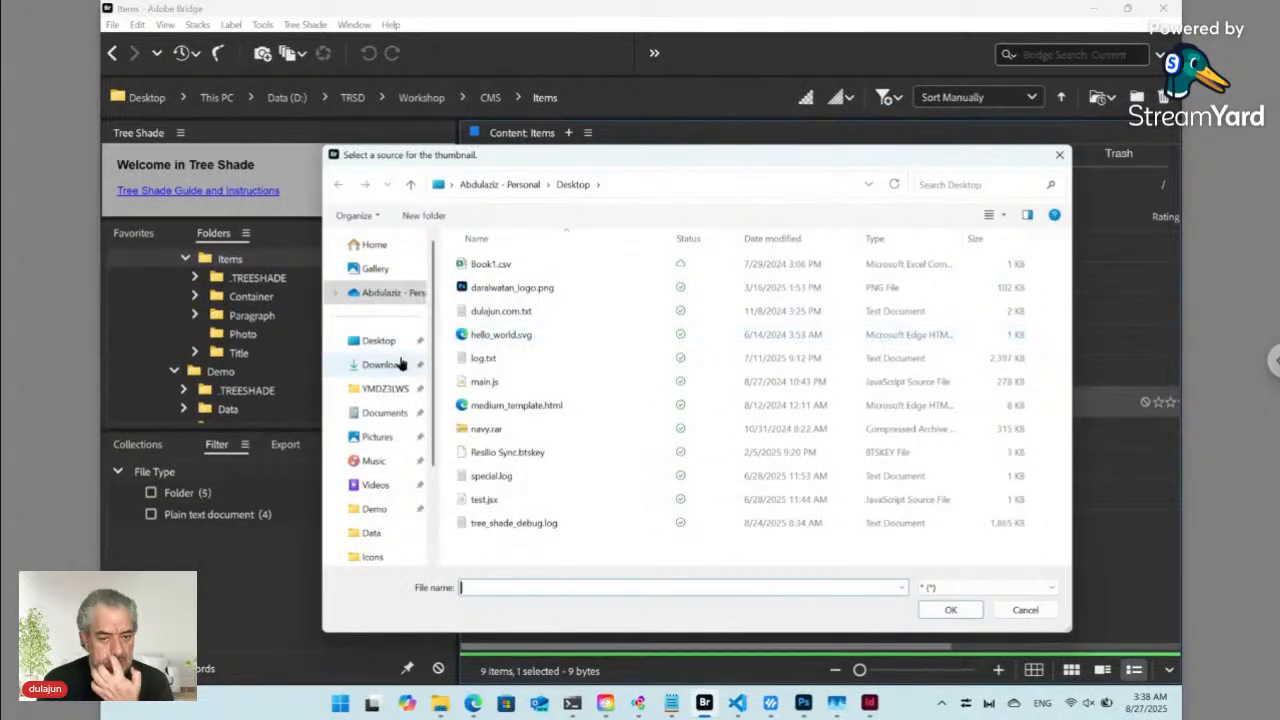
click(400, 364)
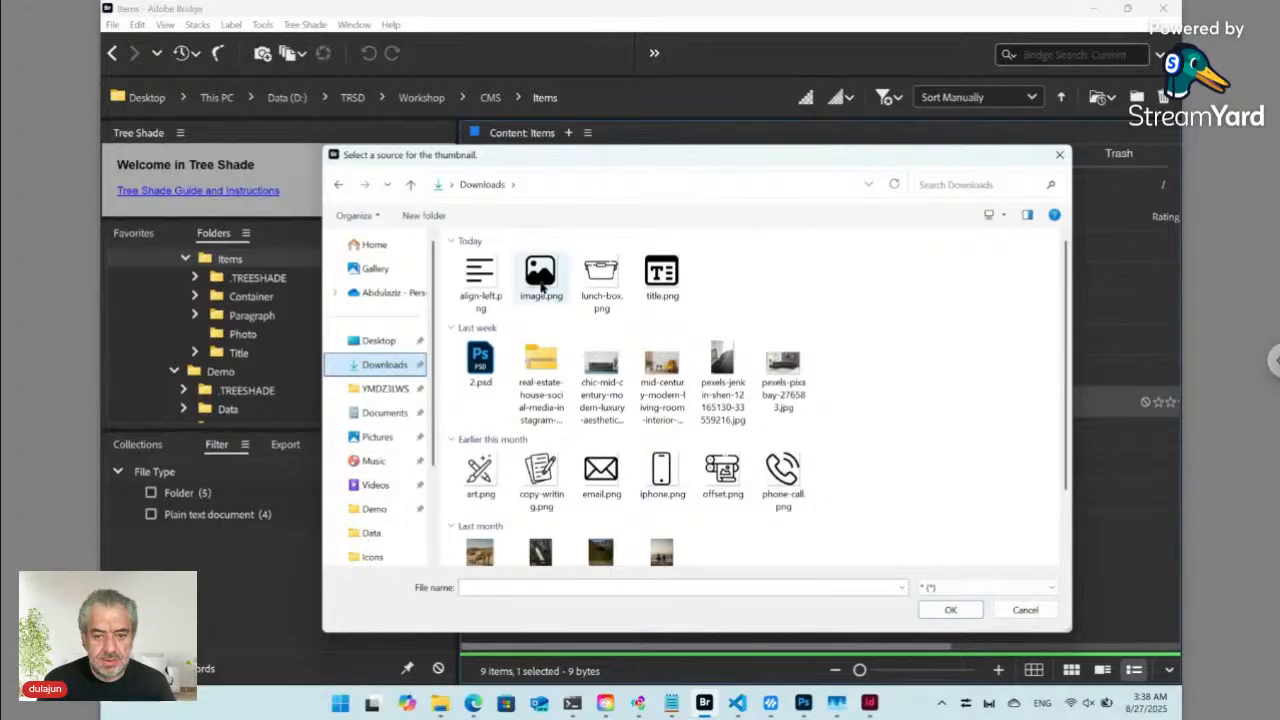
click(602, 278)
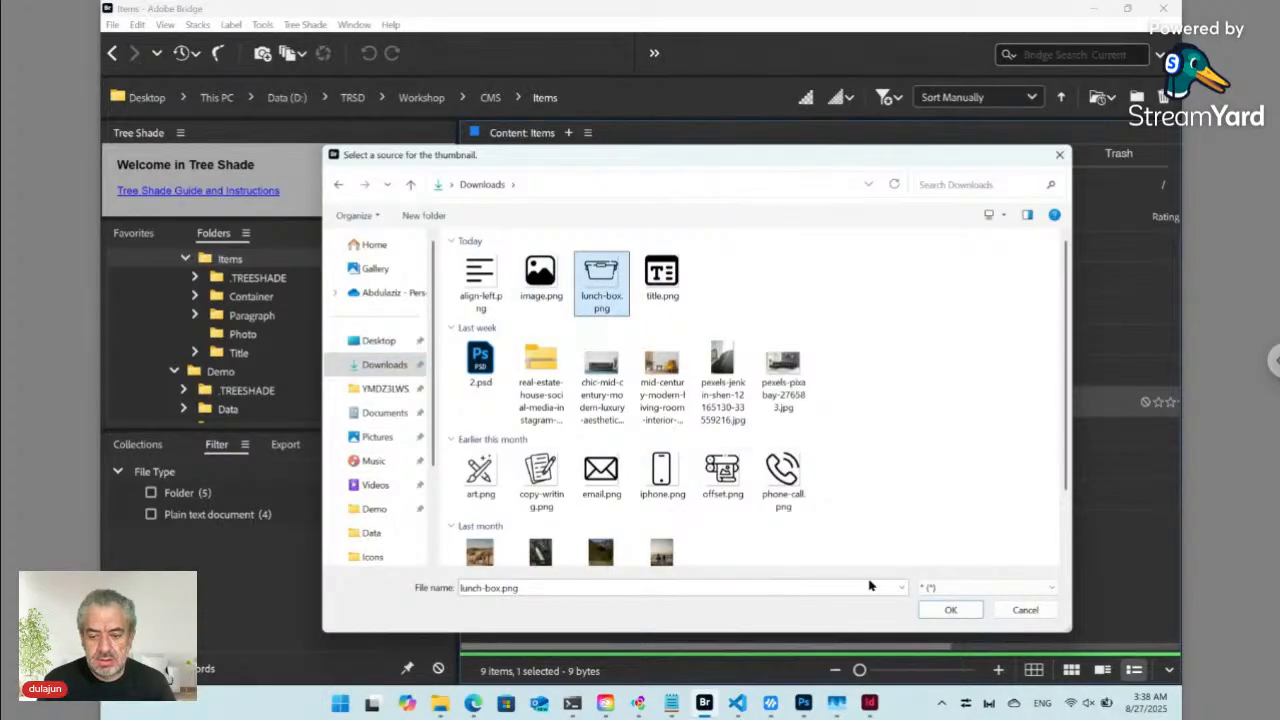
click(950, 610)
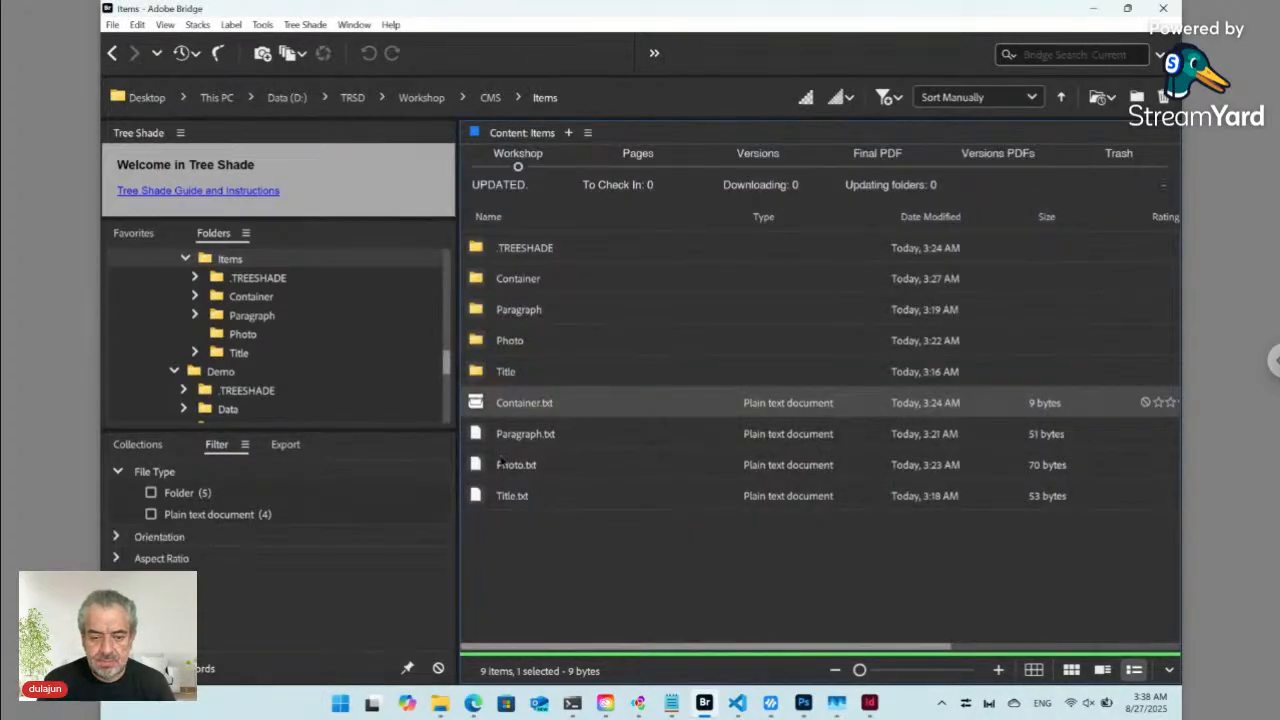
drag(860, 670, 880, 670)
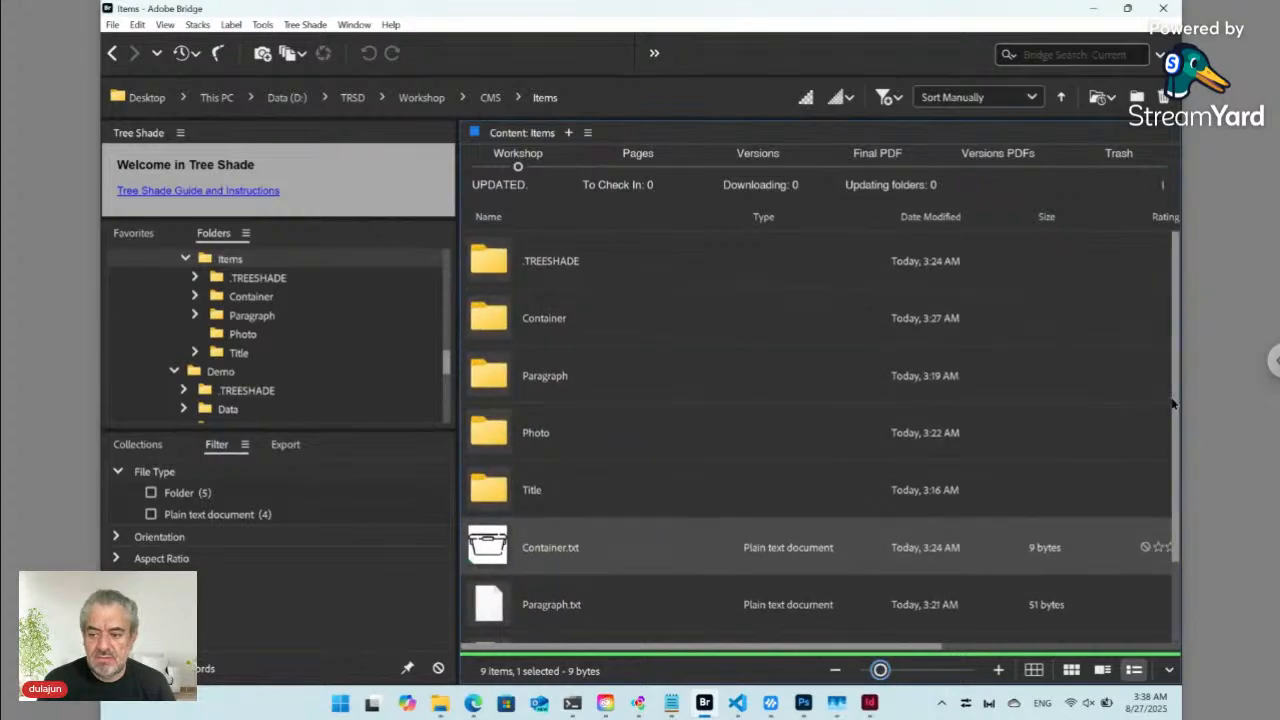
- Set the Paragraph.txt thumbnail from the image file align-left.png in Downloads
scroll(1174, 403, down, 2)
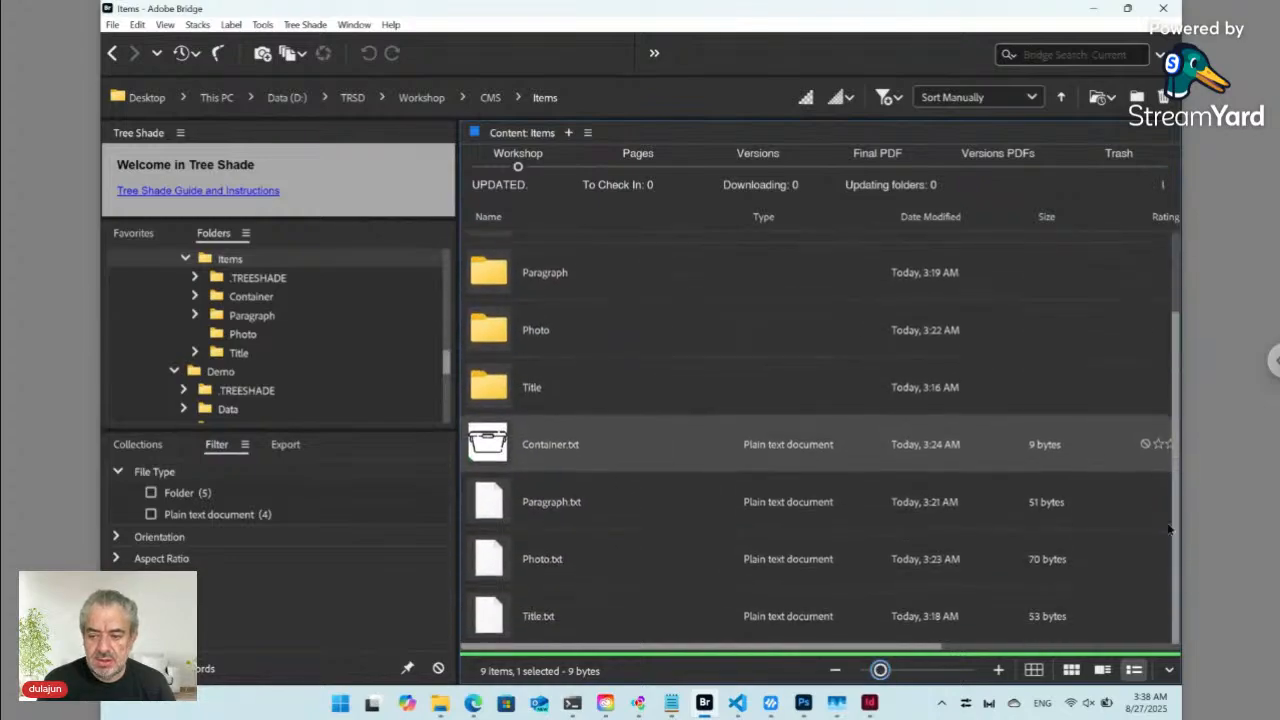
click(491, 499)
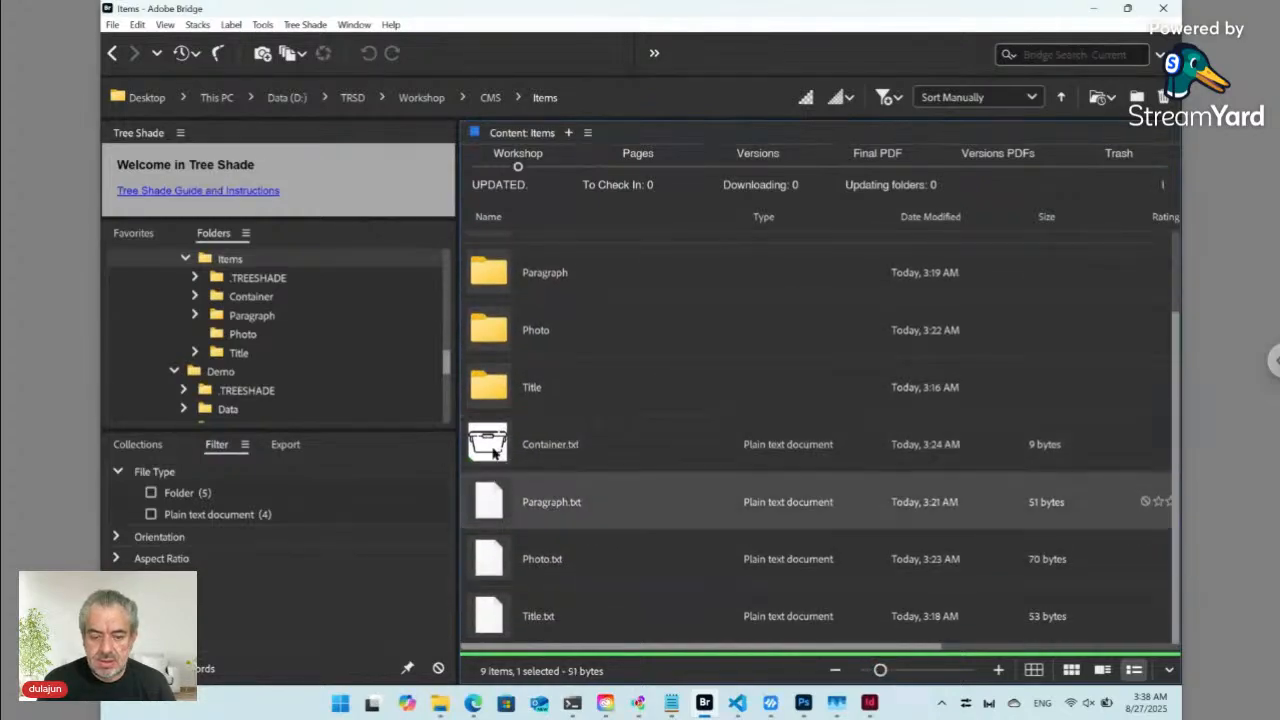
right_click(490, 502)
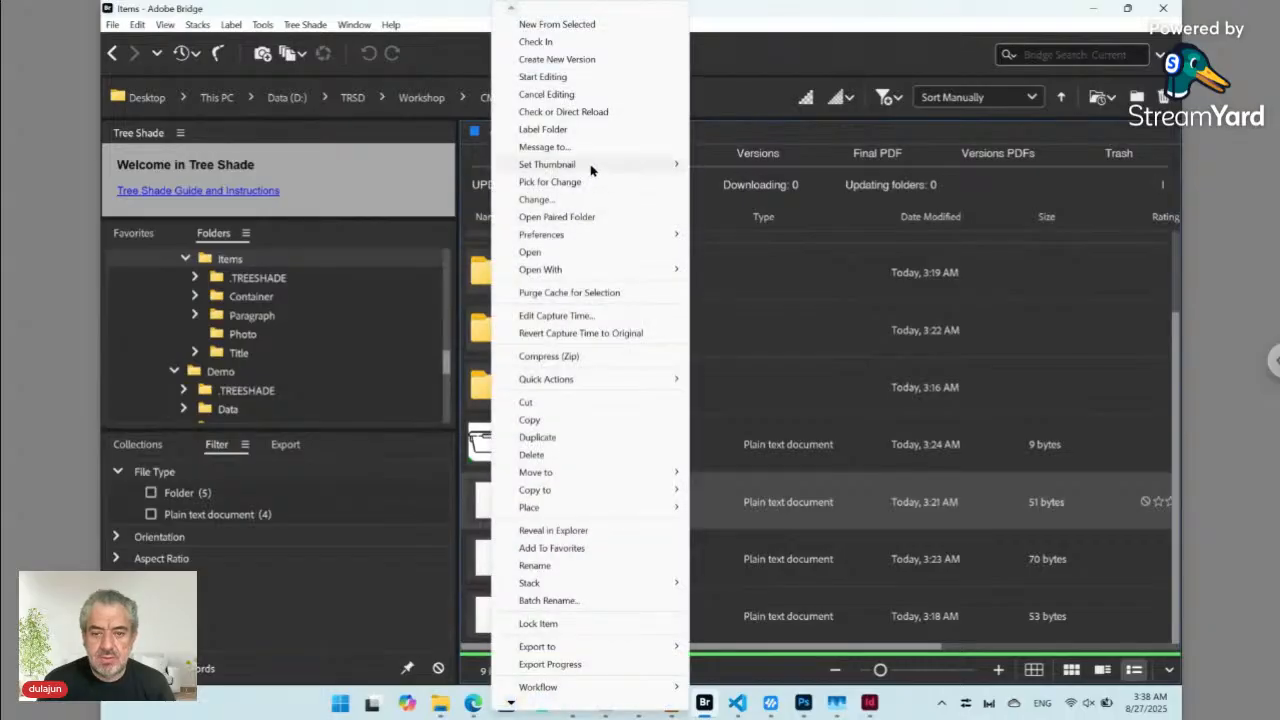
mouse_move(591, 171)
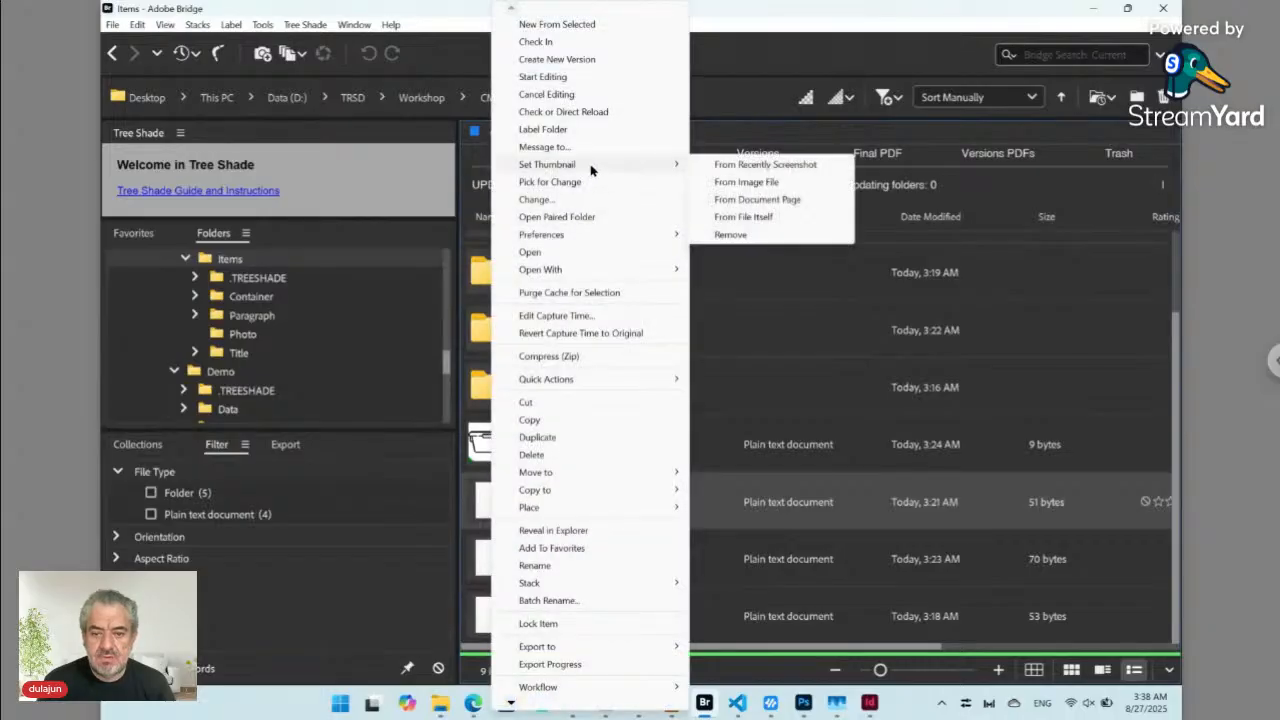
click(745, 182)
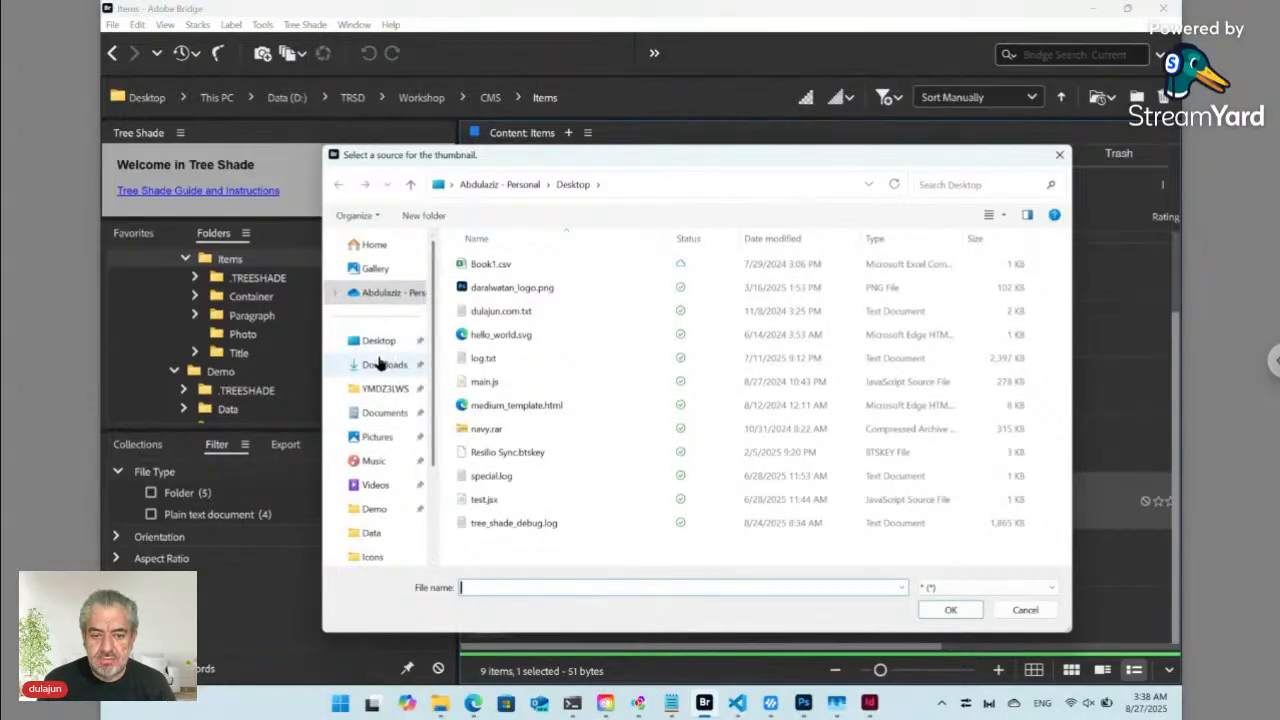
click(380, 364)
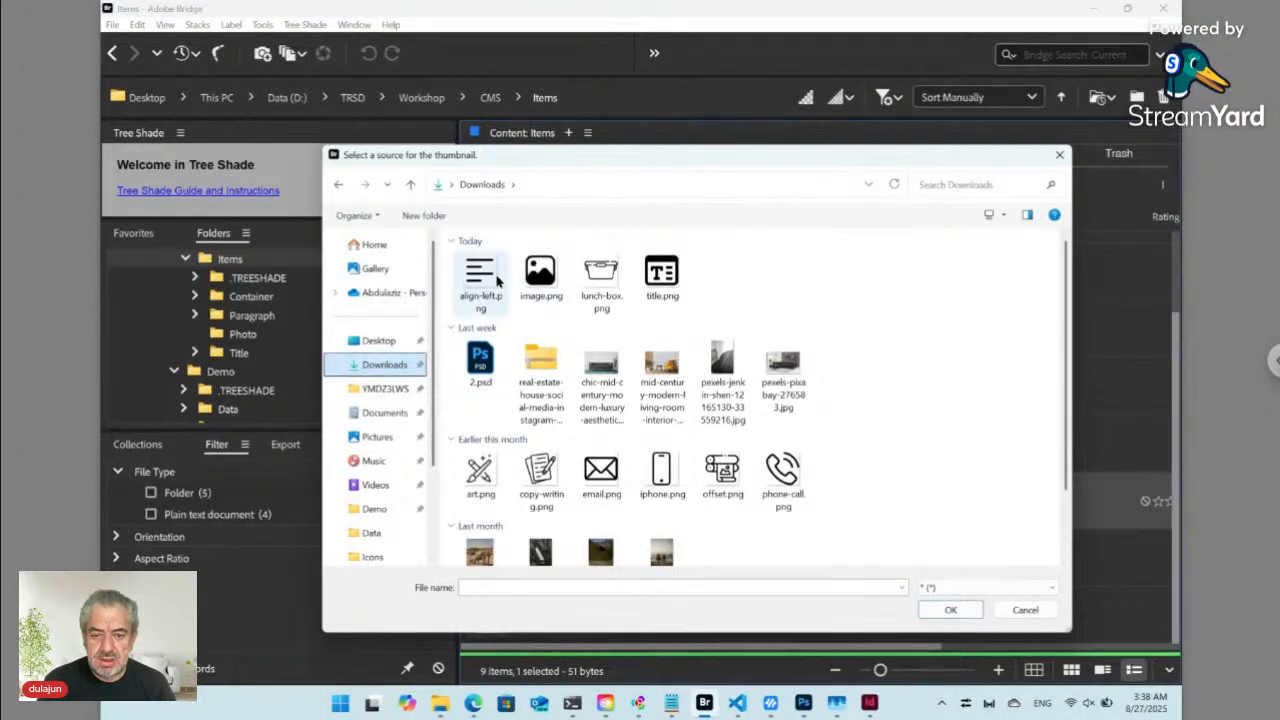
click(479, 275)
click(951, 609)
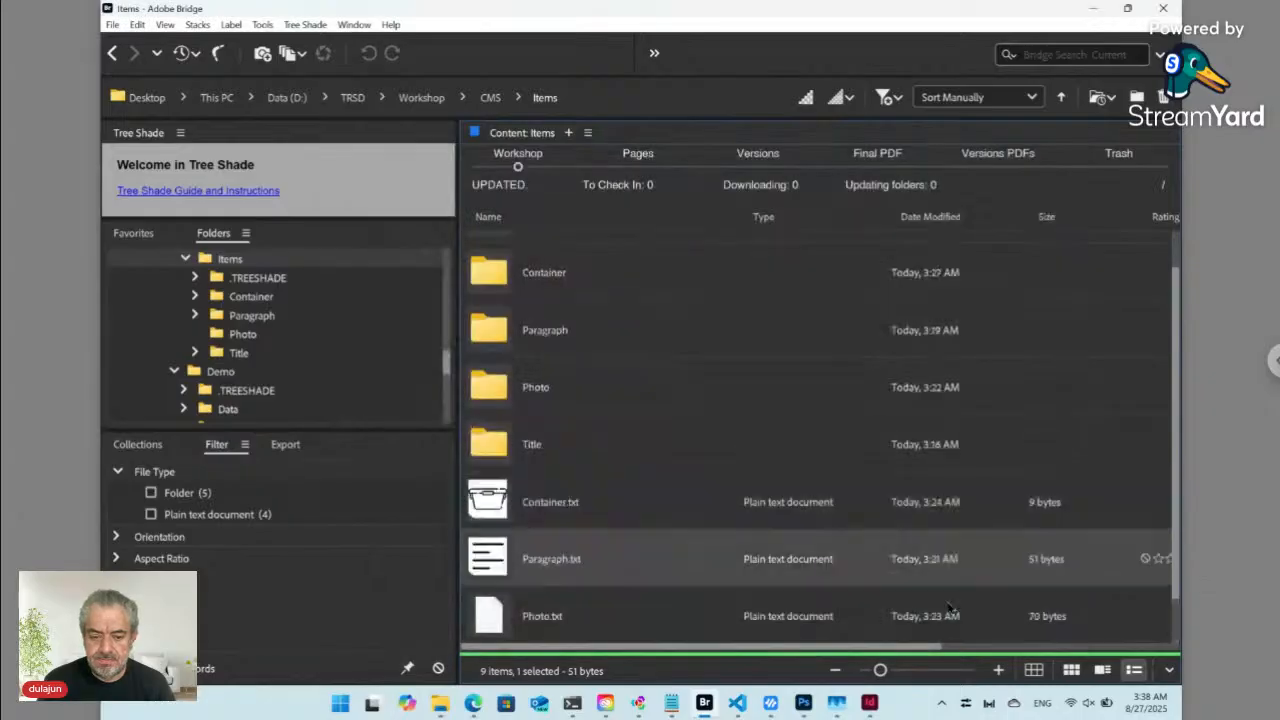
- Set the Photo.txt thumbnail from the image file image.png in Downloads
right_click(510, 620)
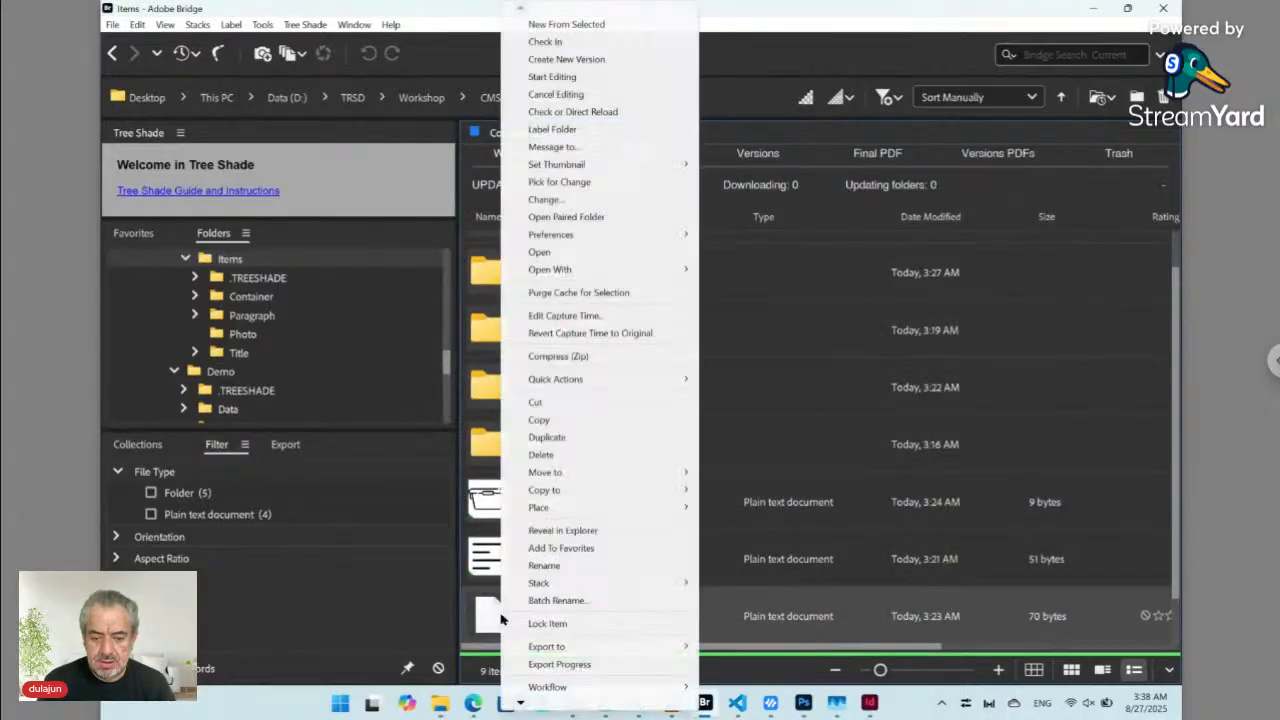
mouse_move(589, 164)
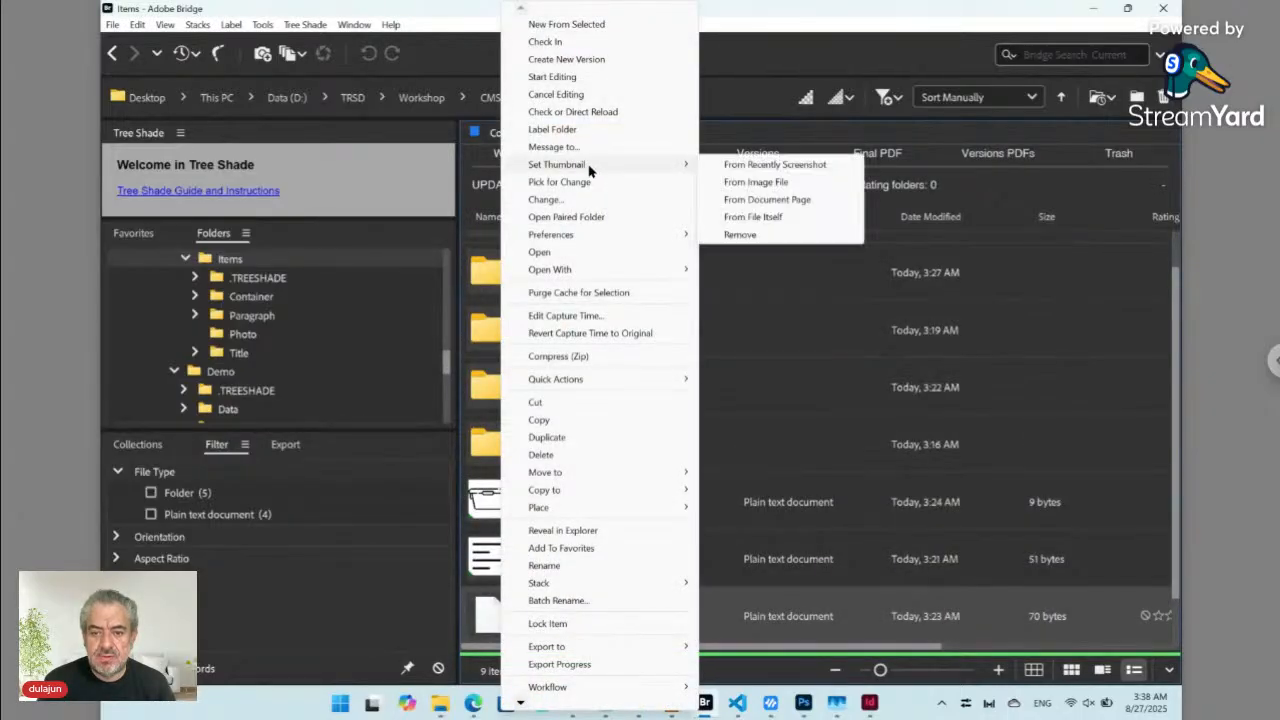
click(757, 182)
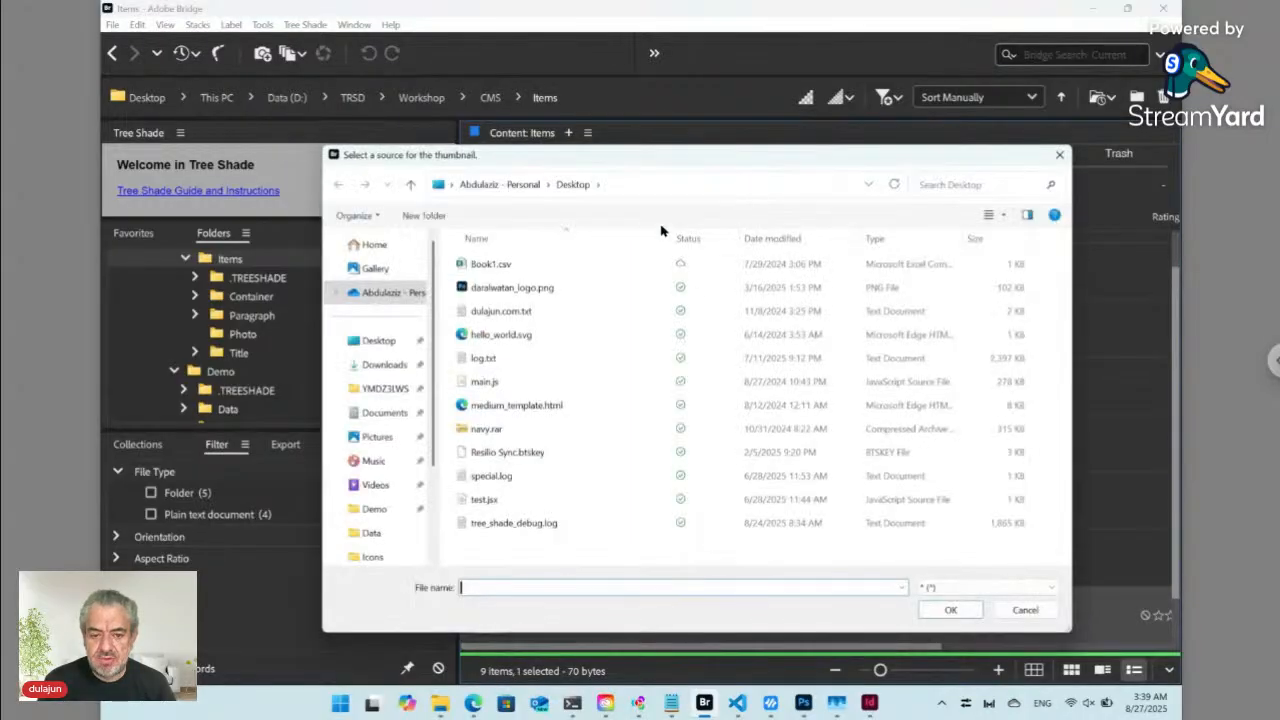
click(388, 363)
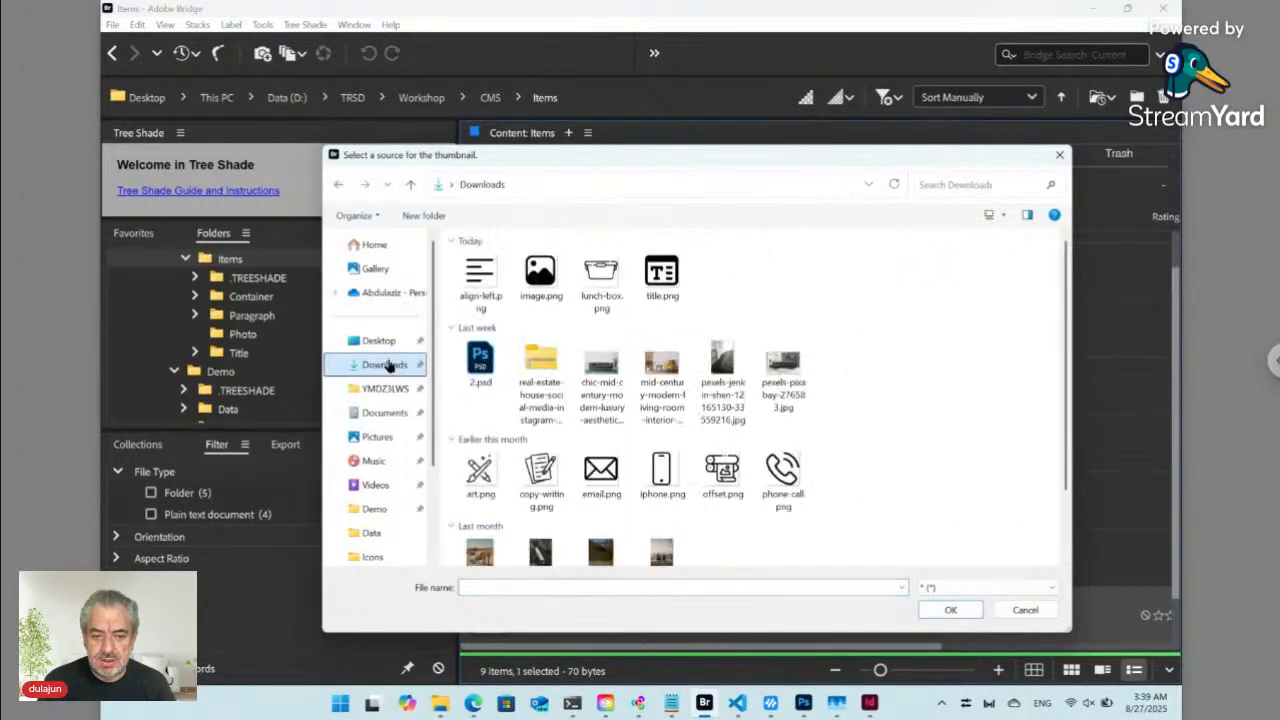
click(540, 275)
click(952, 609)
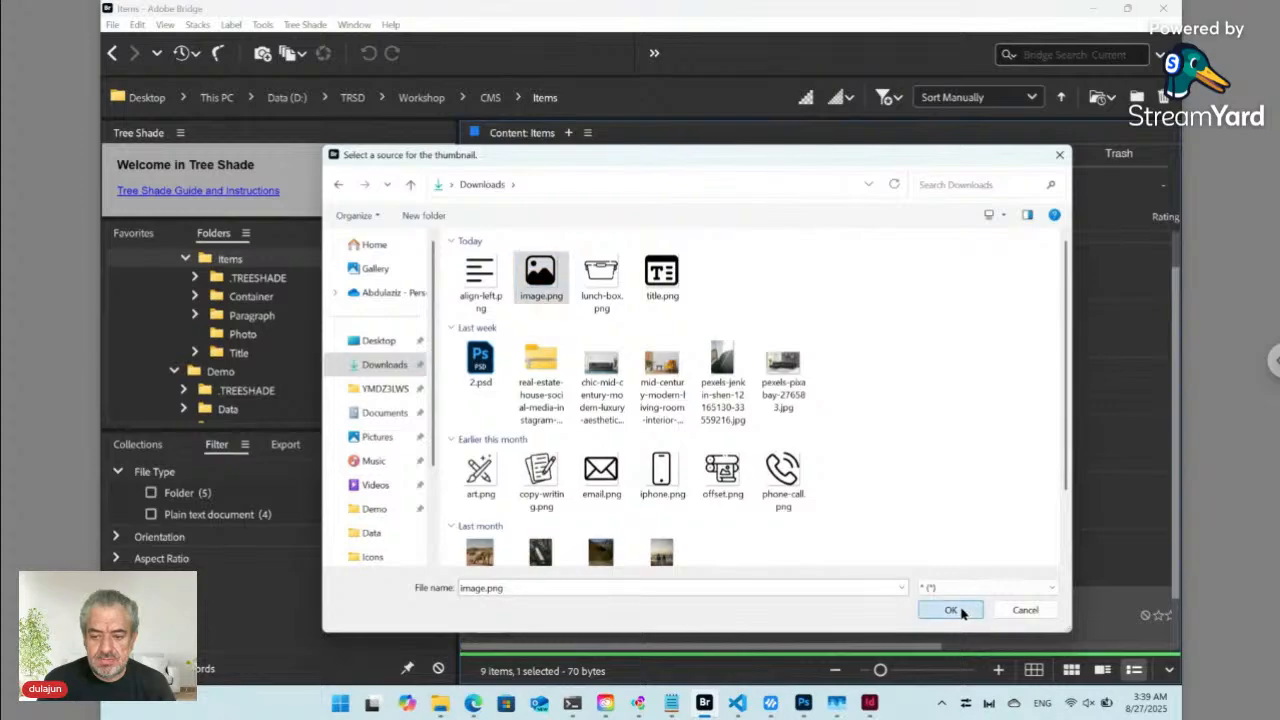
- Set the Title.txt thumbnail from the image file title.png in Downloads
scroll(1160, 620, down, 1)
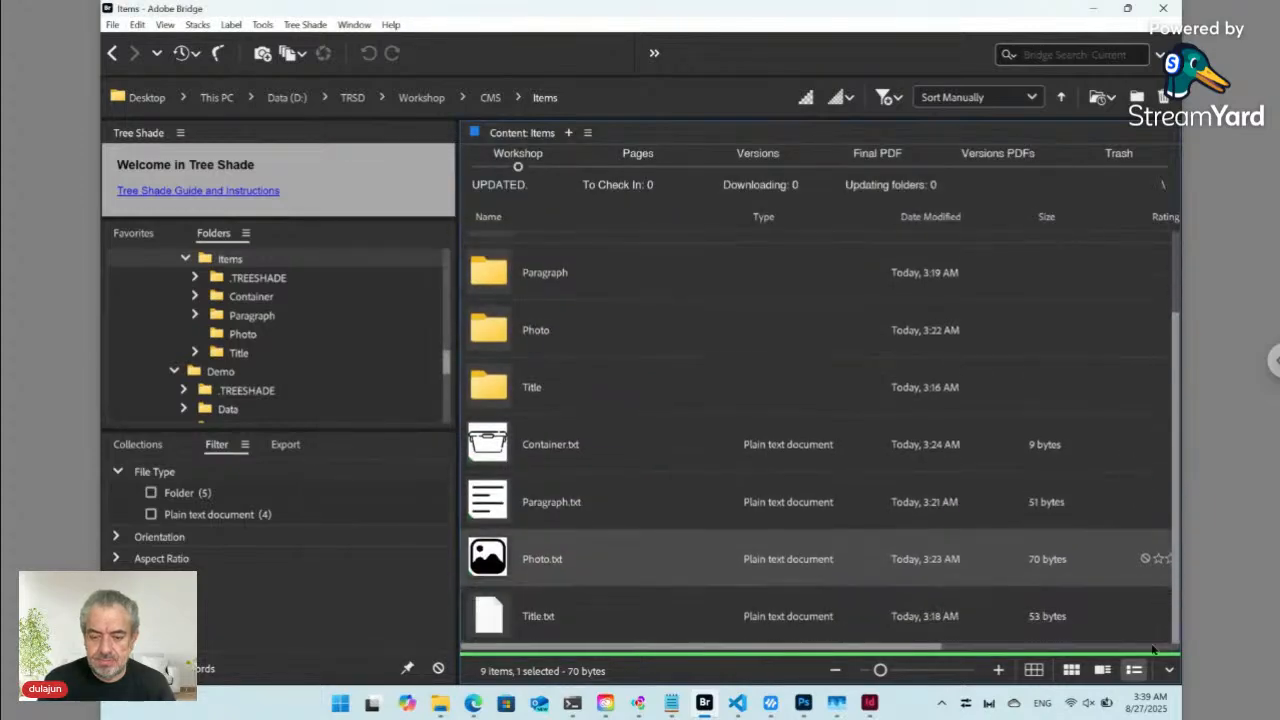
click(490, 620)
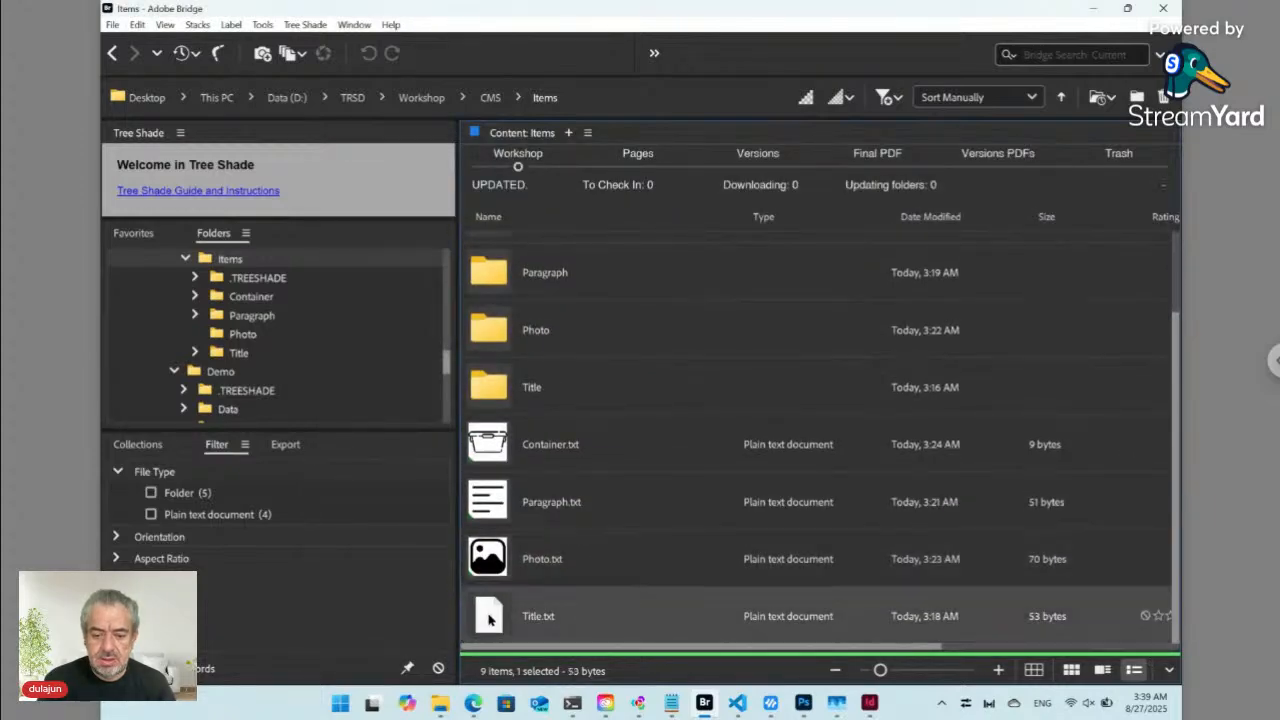
right_click(490, 620)
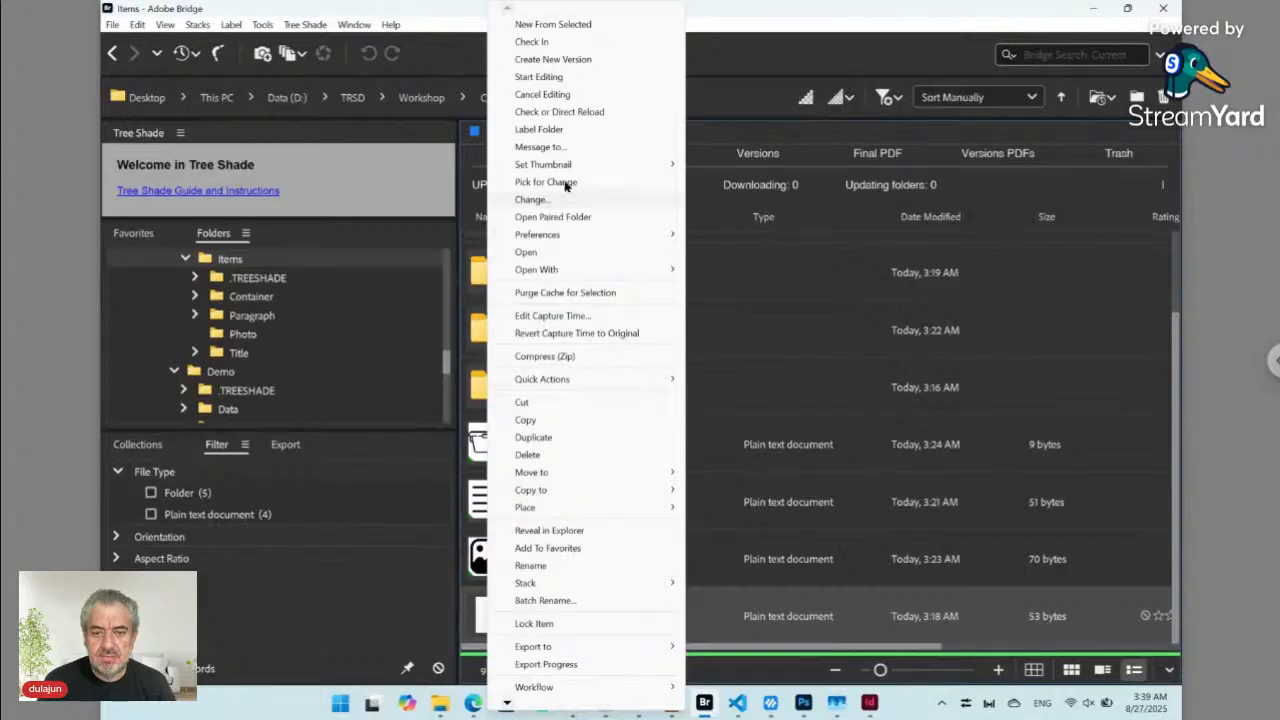
mouse_move(570, 167)
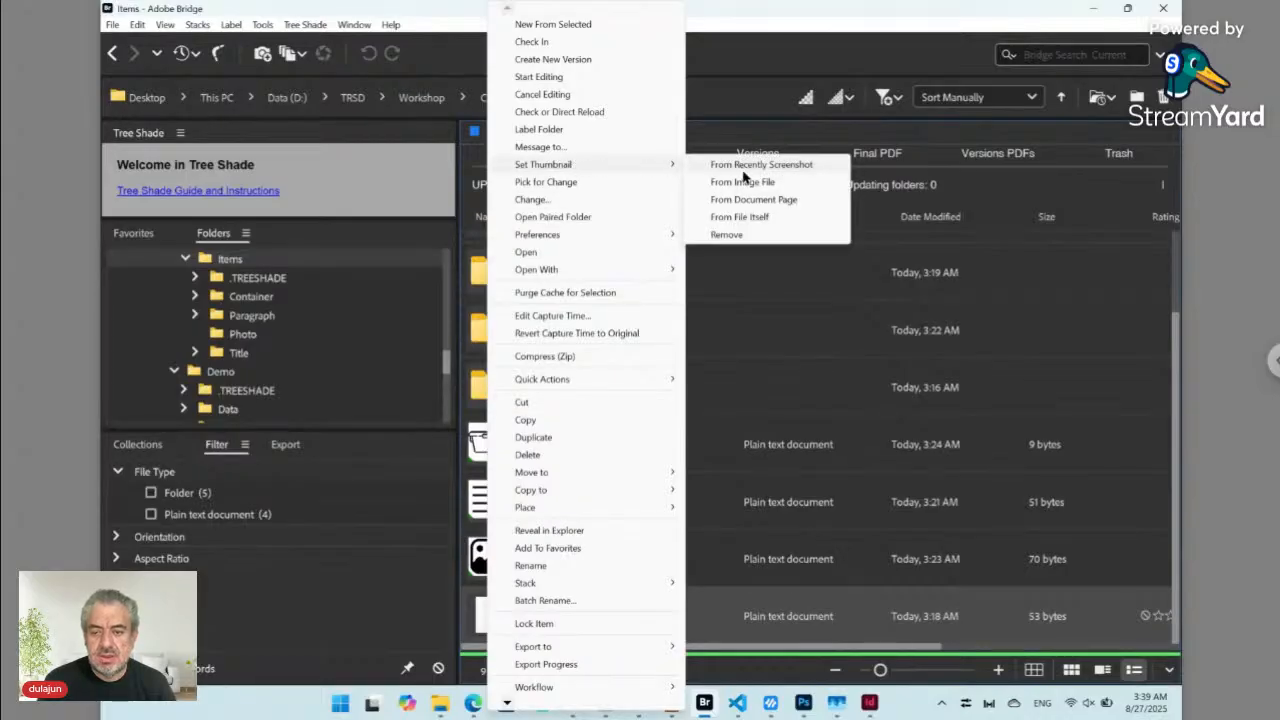
click(745, 182)
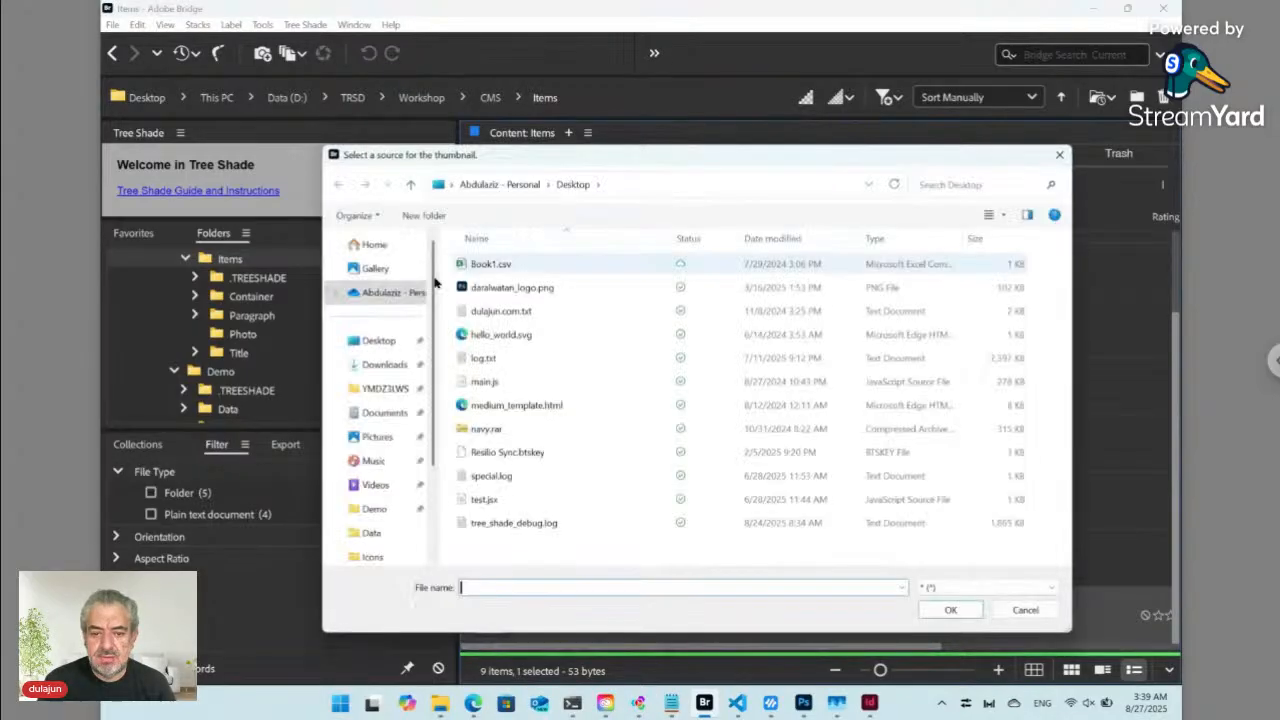
click(377, 366)
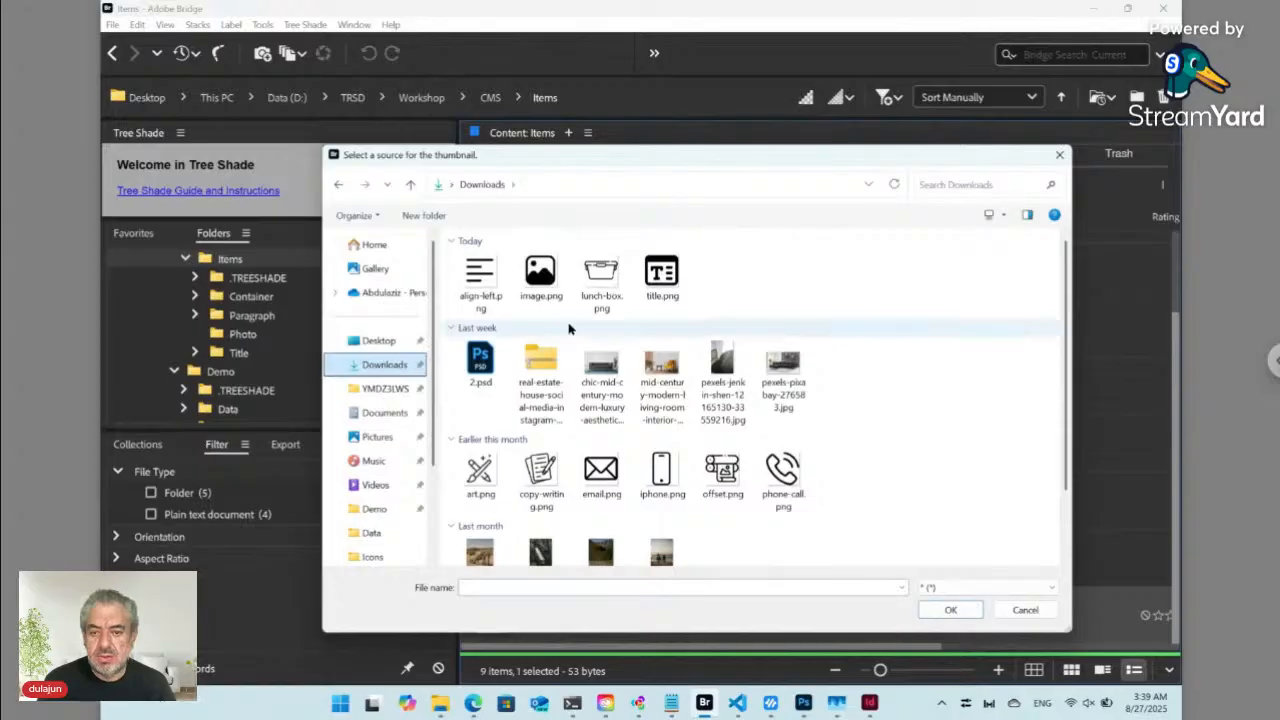
click(662, 275)
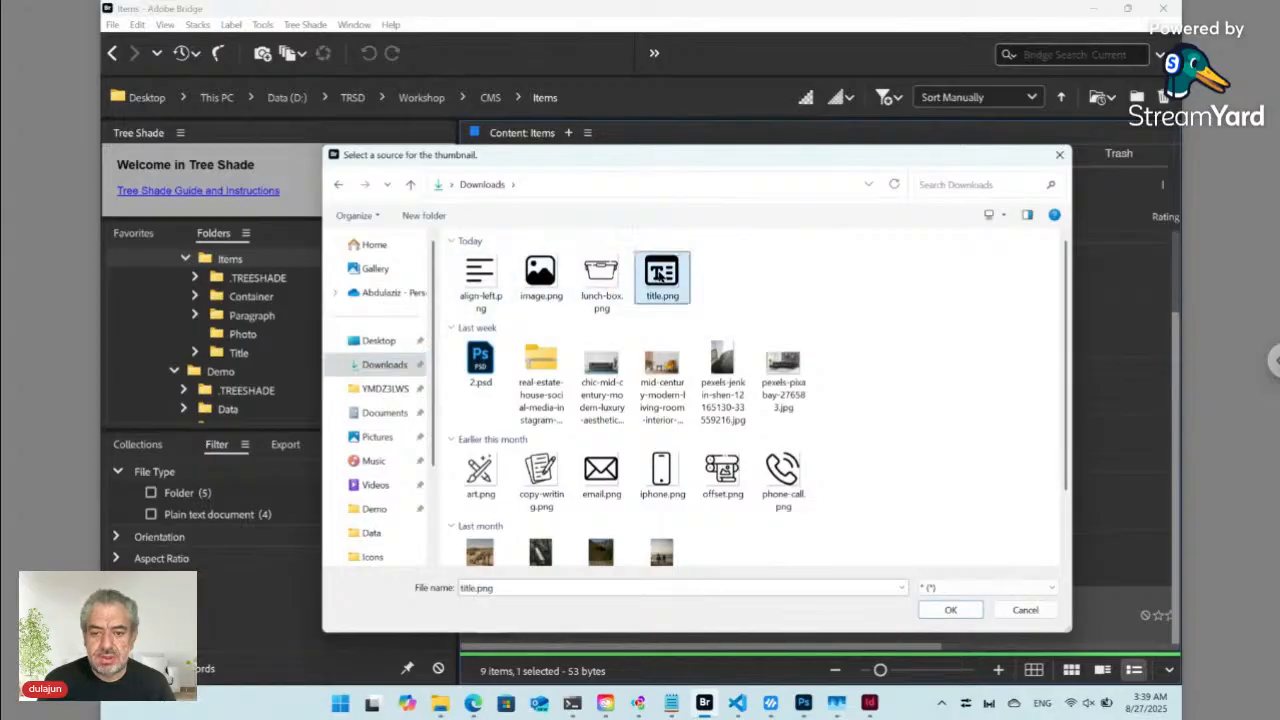
click(948, 611)
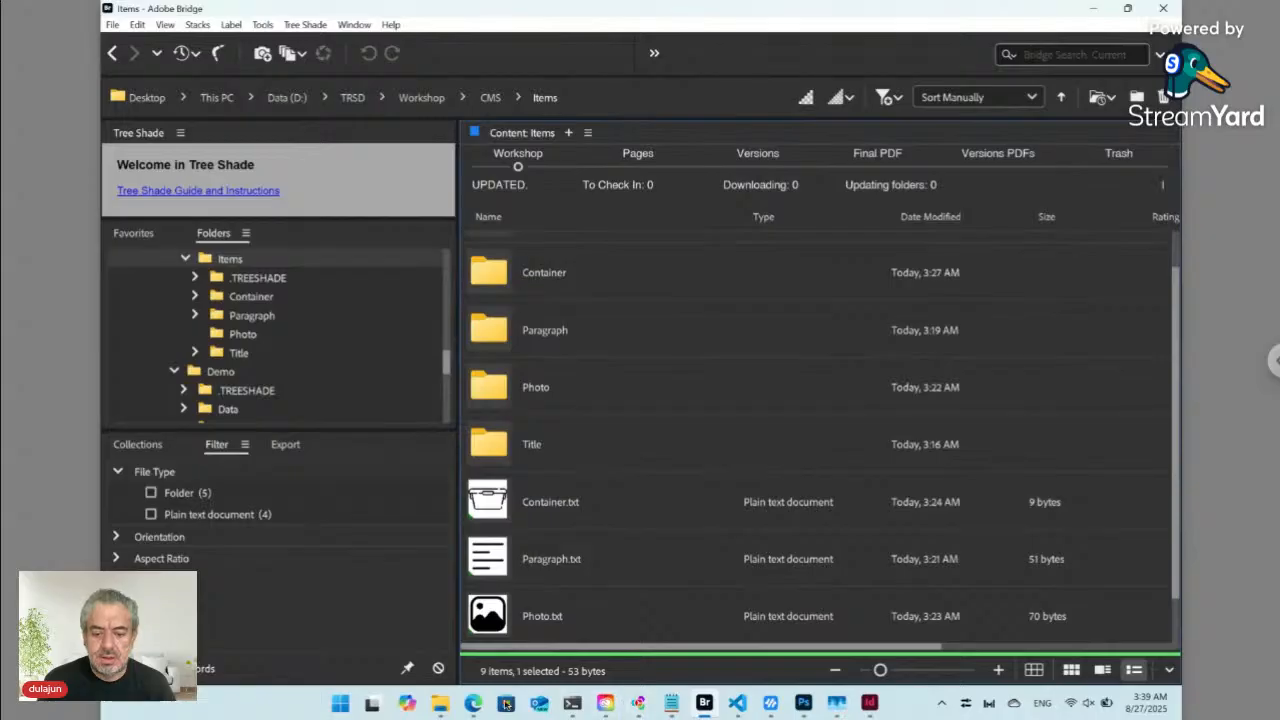
- Switch to the CMS page in Microsoft Edge and reload it to refresh the item icons
click(470, 695)
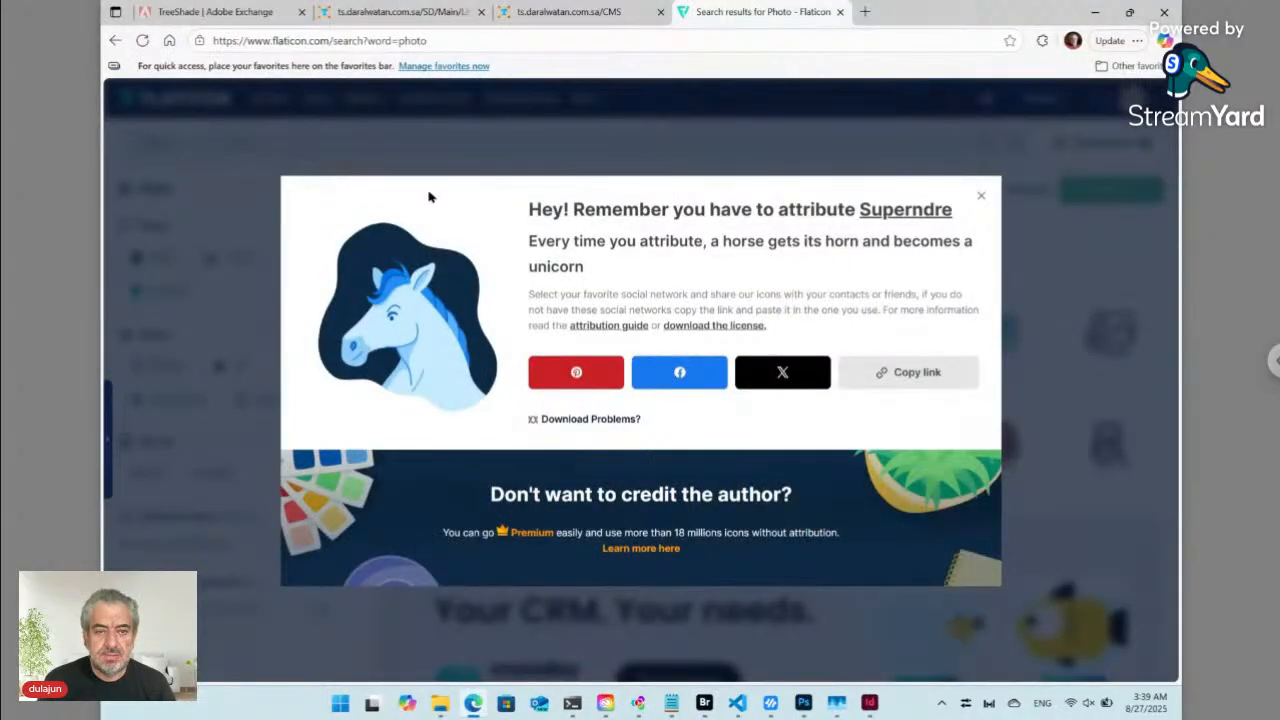
click(553, 14)
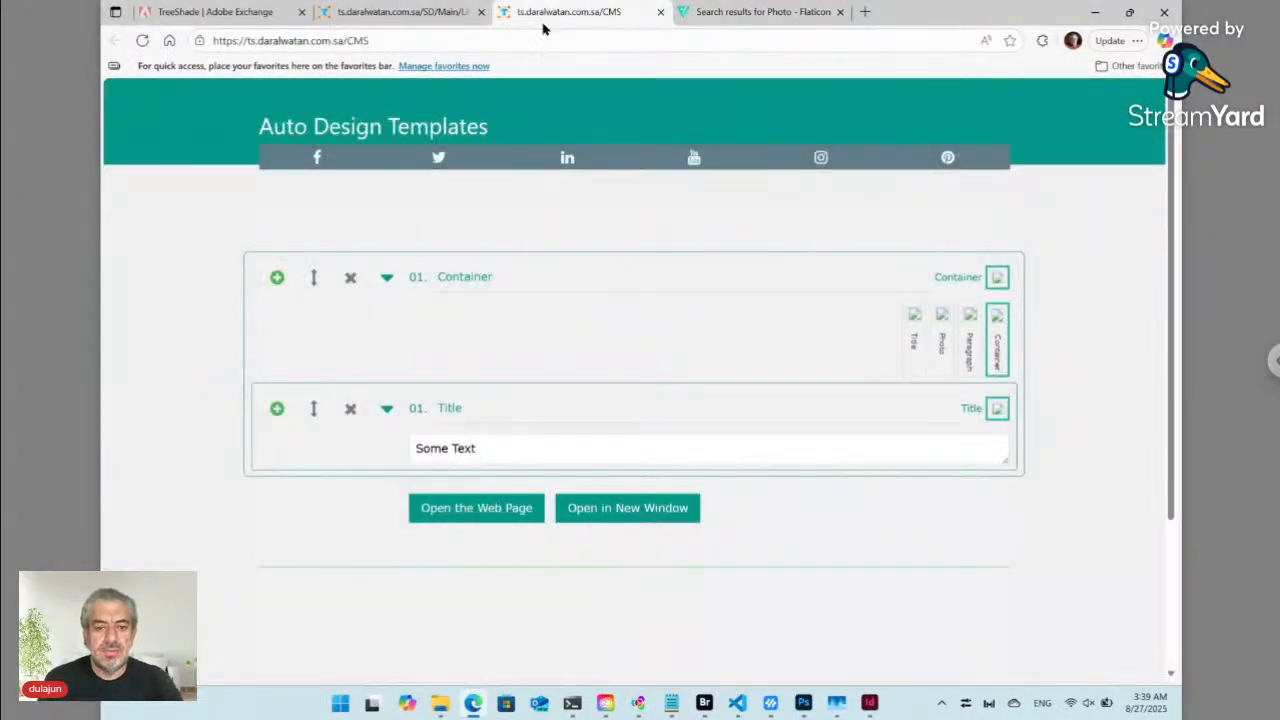
click(142, 40)
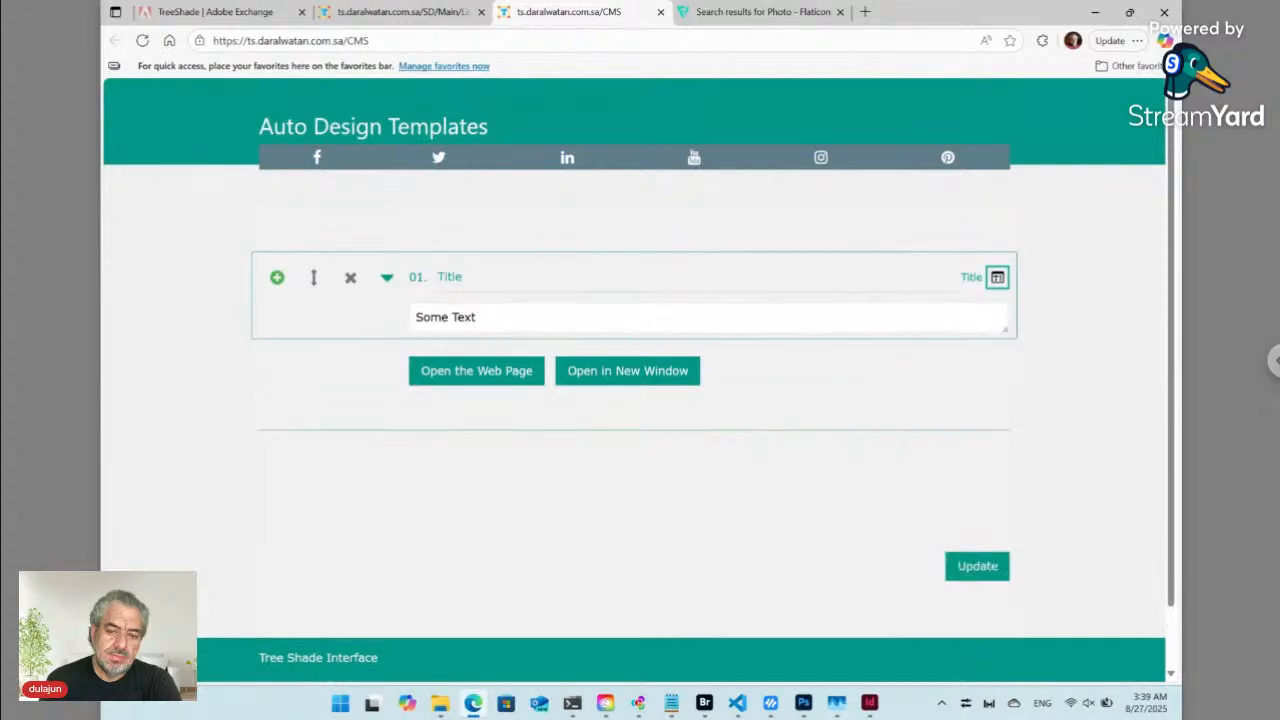
- Change the first CMS item's type from Title to Paragraph, and from Paragraph to Photo
click(998, 279)
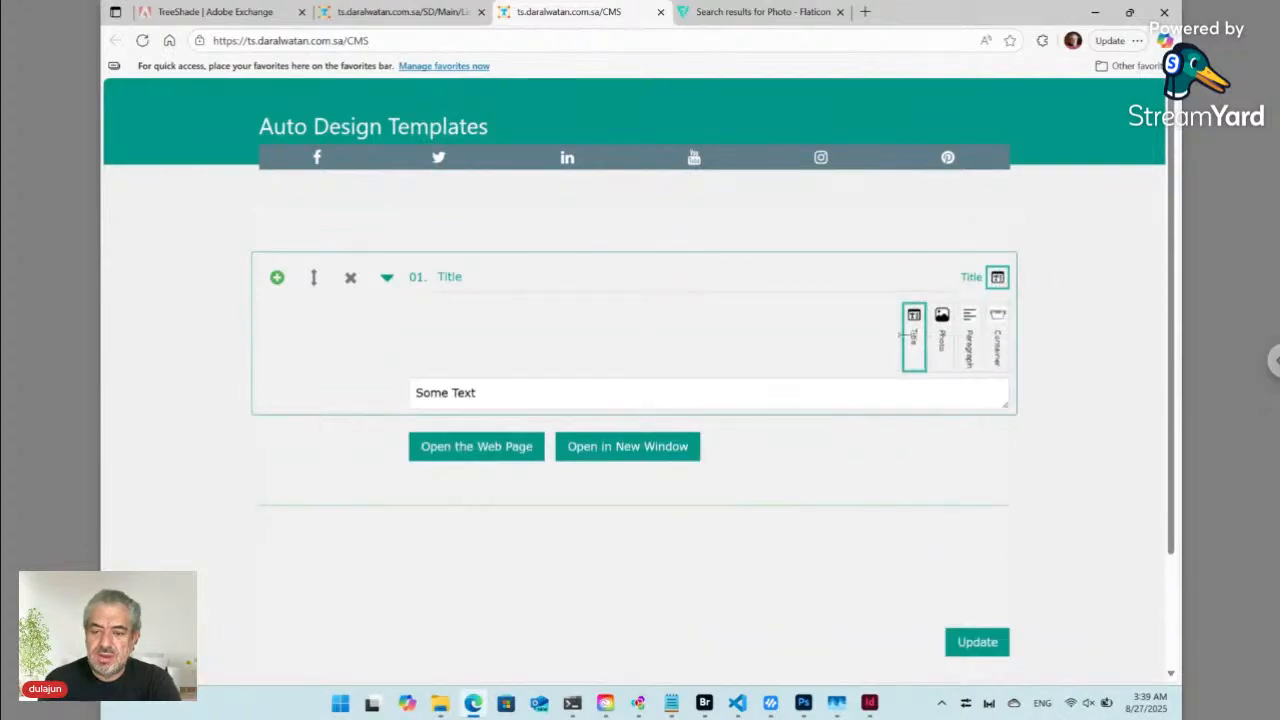
click(969, 345)
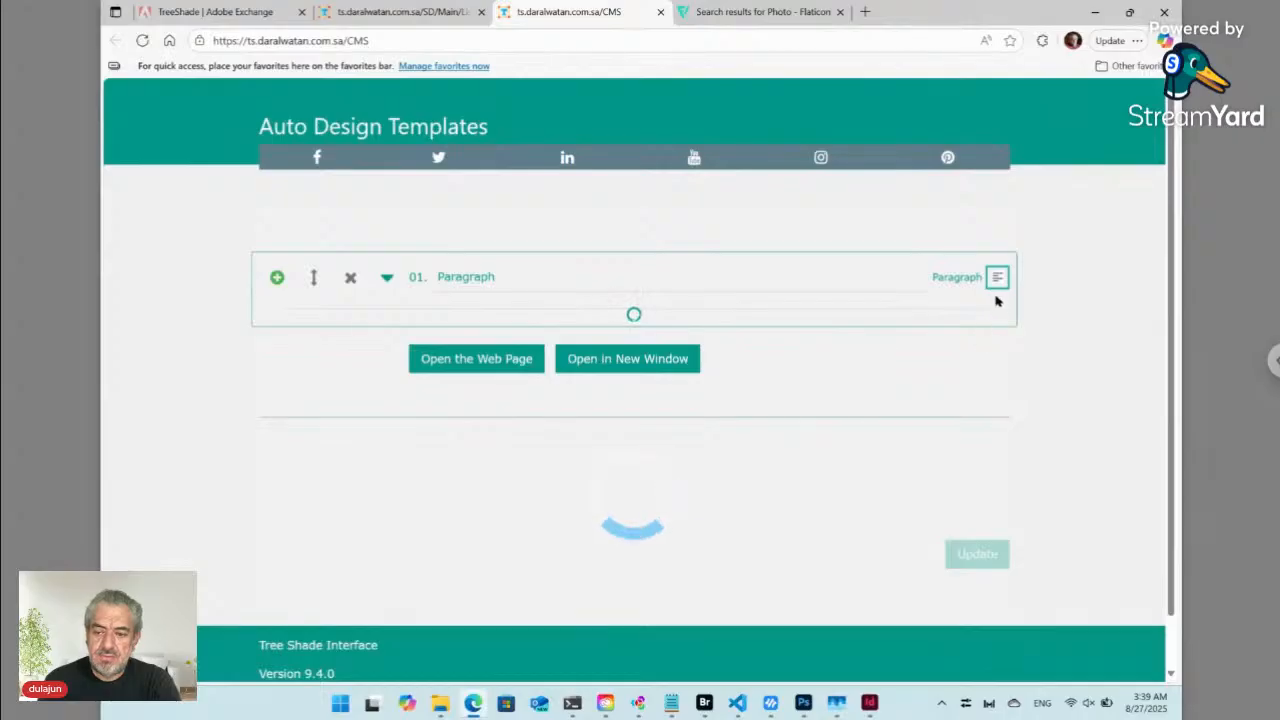
click(997, 277)
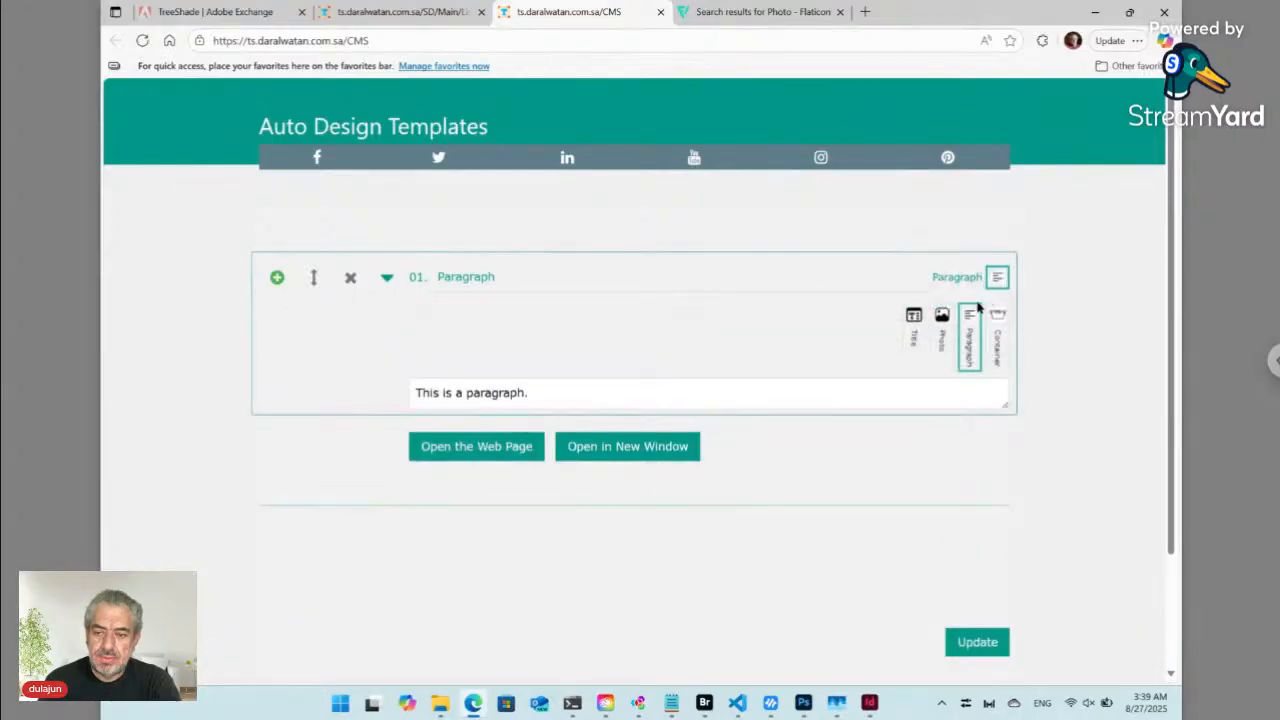
click(943, 323)
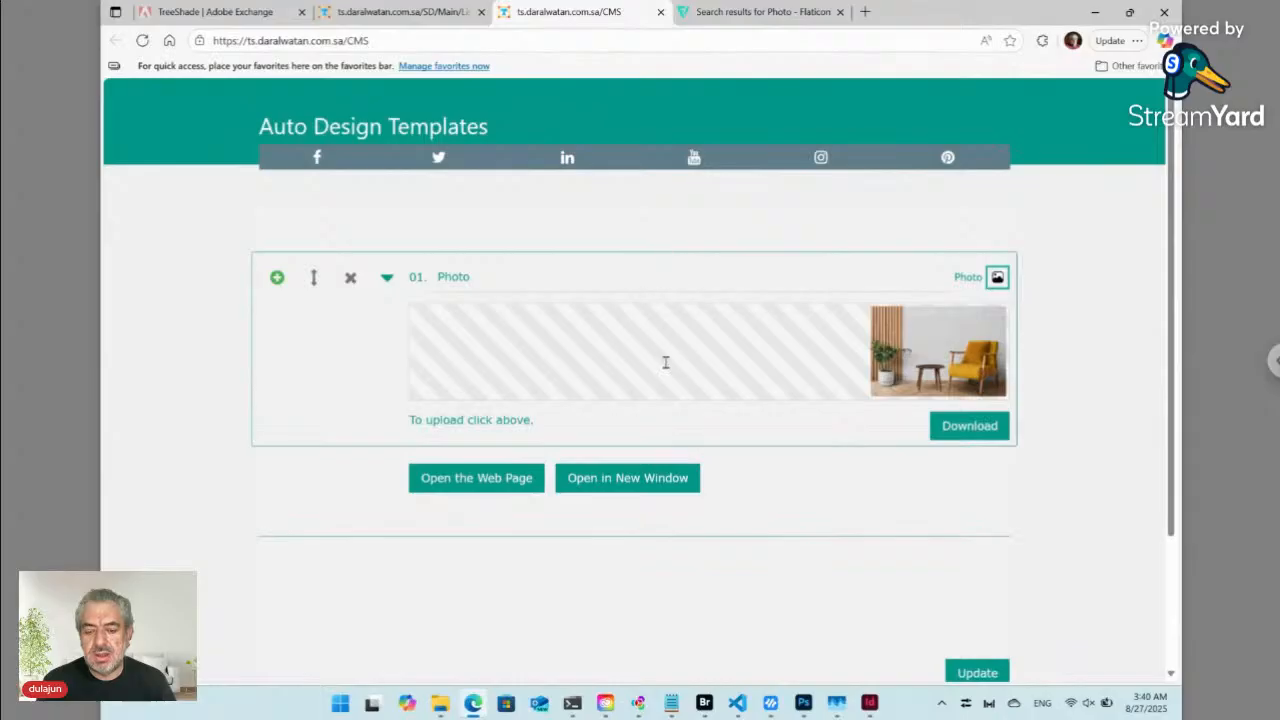
- Switch to Visual Studio Code and close the index.html file of the Paired folder
mouse_move(739, 707)
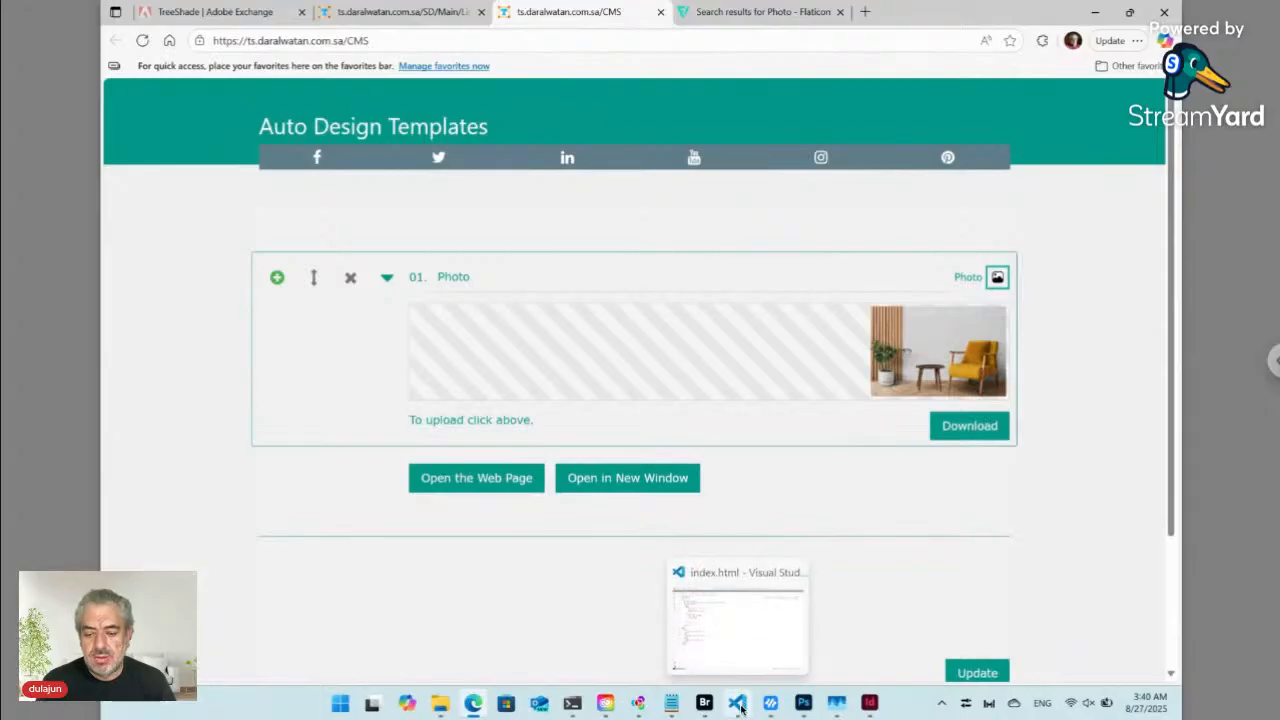
click(739, 707)
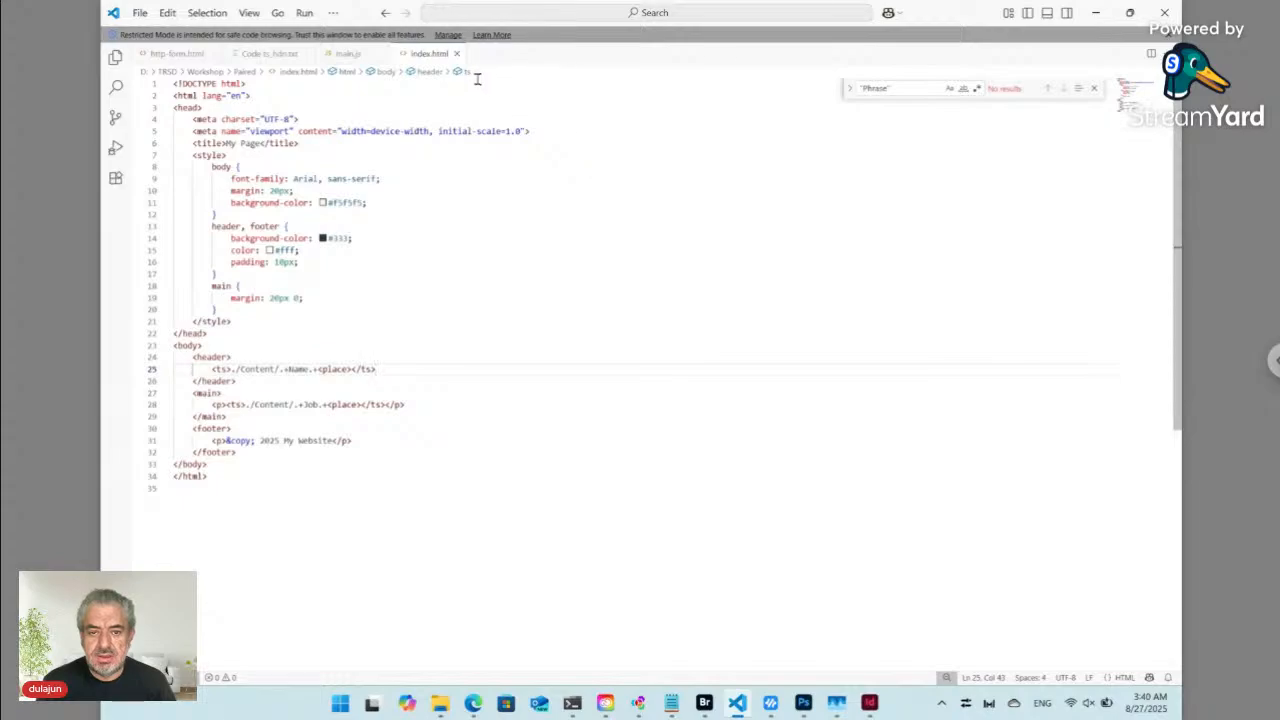
click(457, 54)
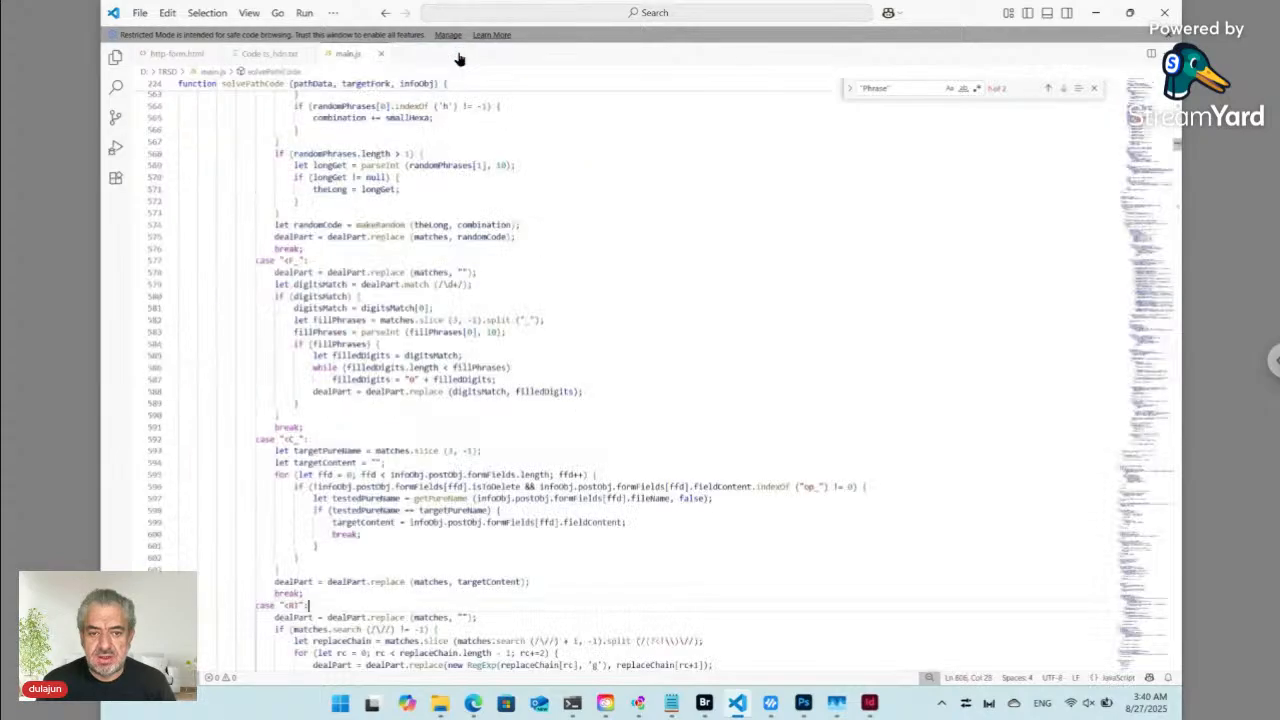
- Go to the CMS folder in Adobe Bridge and open its index.html in Visual Studio Code
click(704, 703)
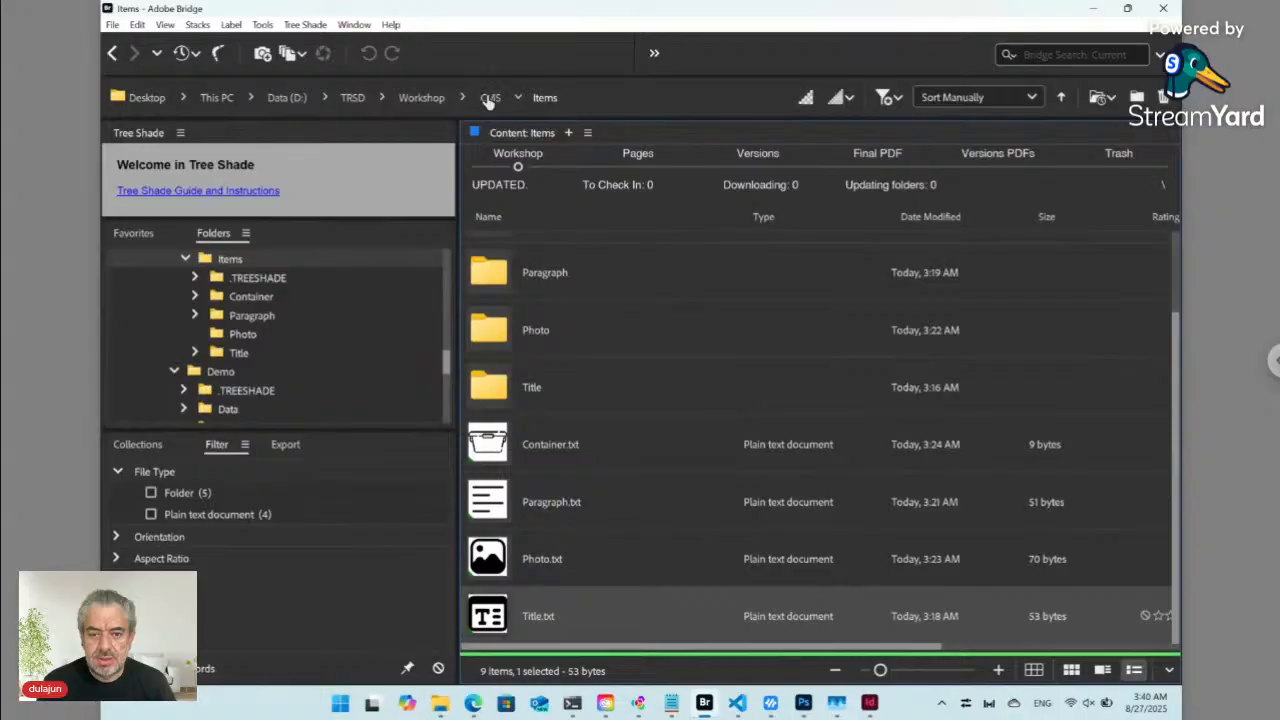
click(489, 98)
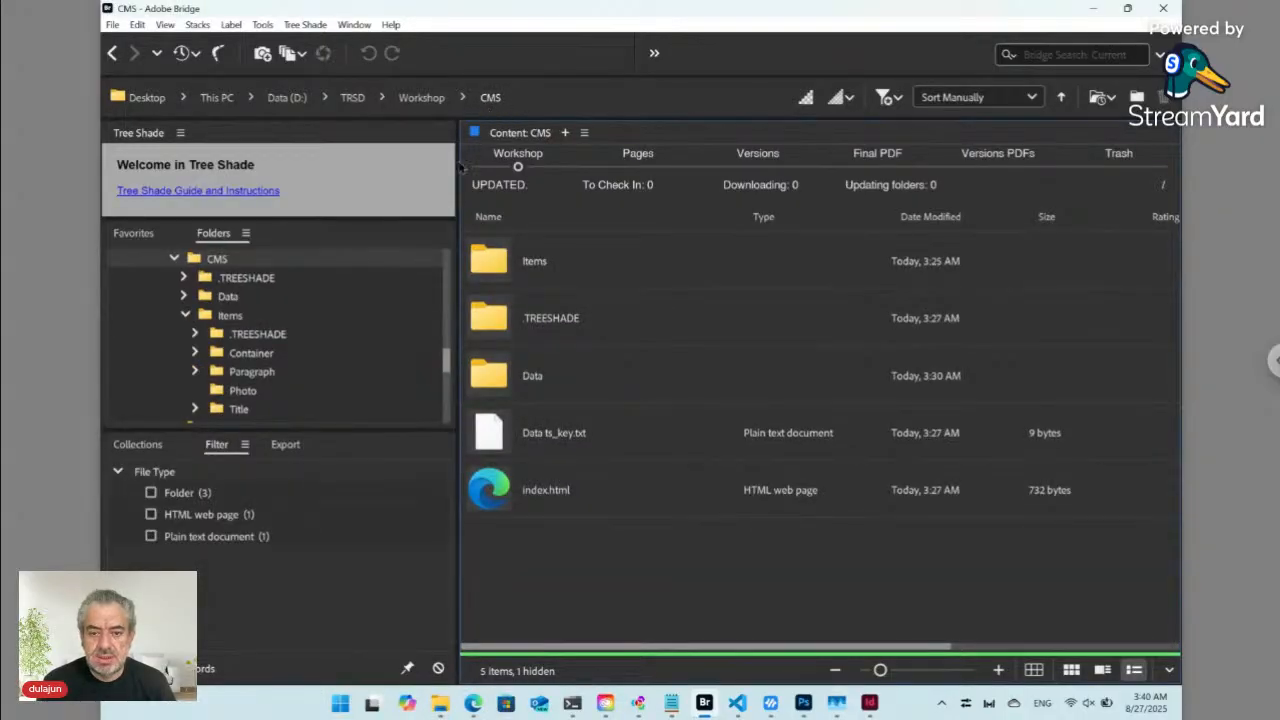
click(555, 498)
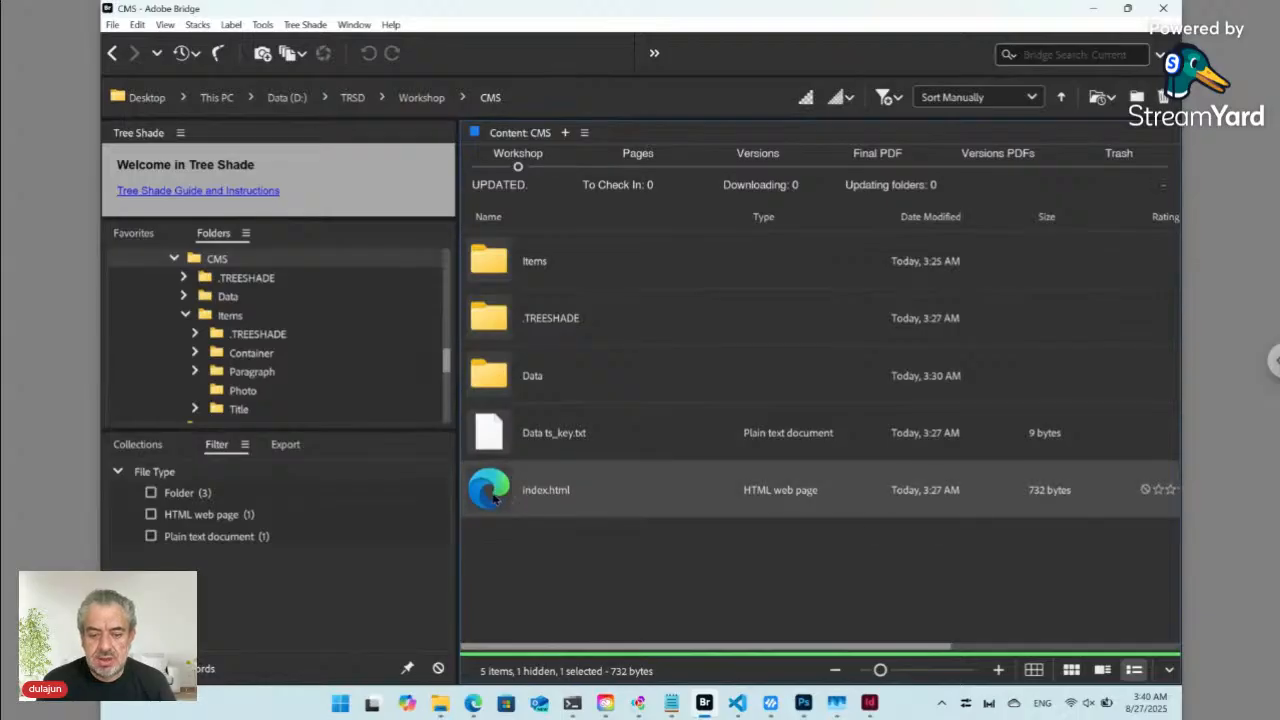
drag(494, 497, 600, 330)
key(alt+Tab)
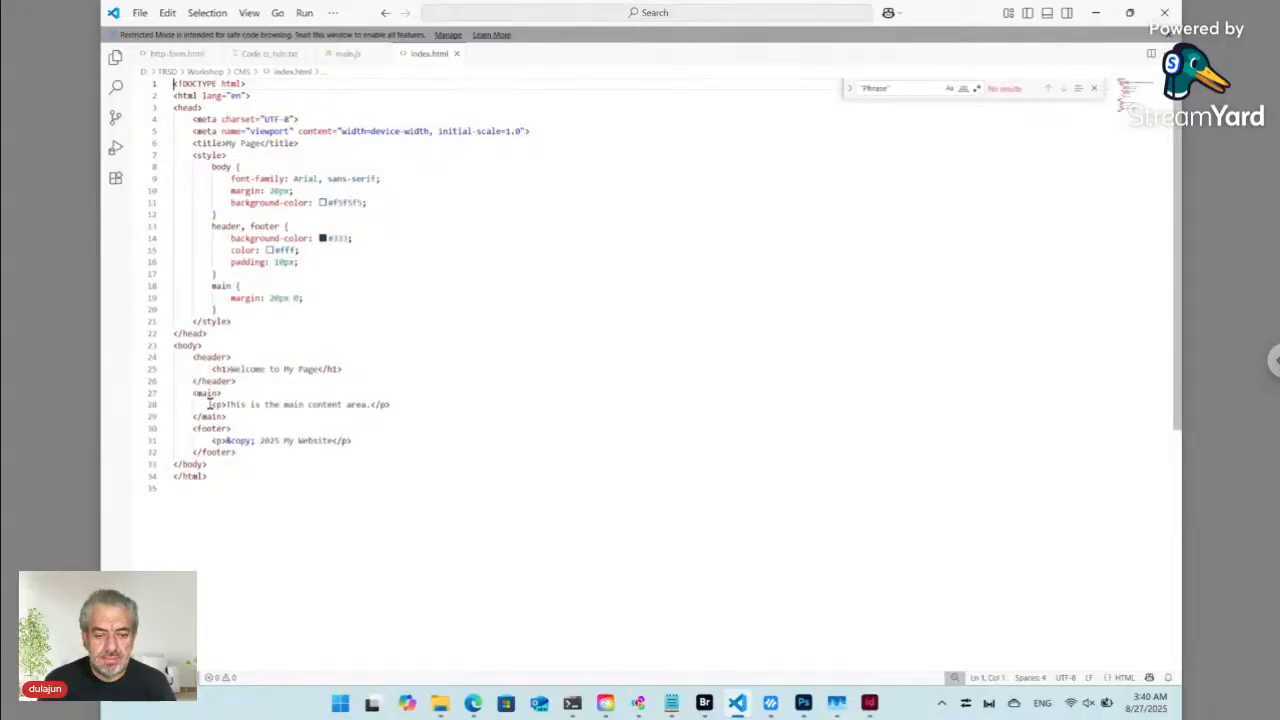
- Select the placeholder paragraph inside the main element of index.html, and open the CMS Data folder in Adobe Bridge
click(210, 404)
shift+click(396, 404)
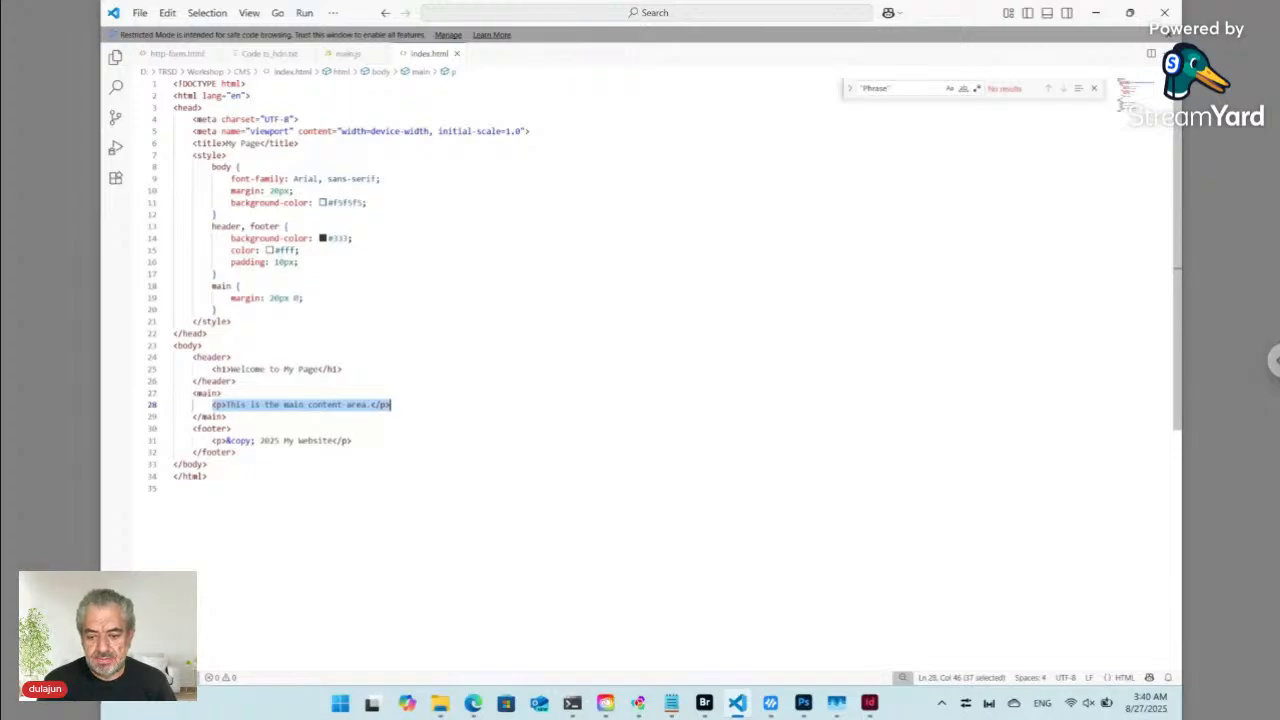
click(704, 702)
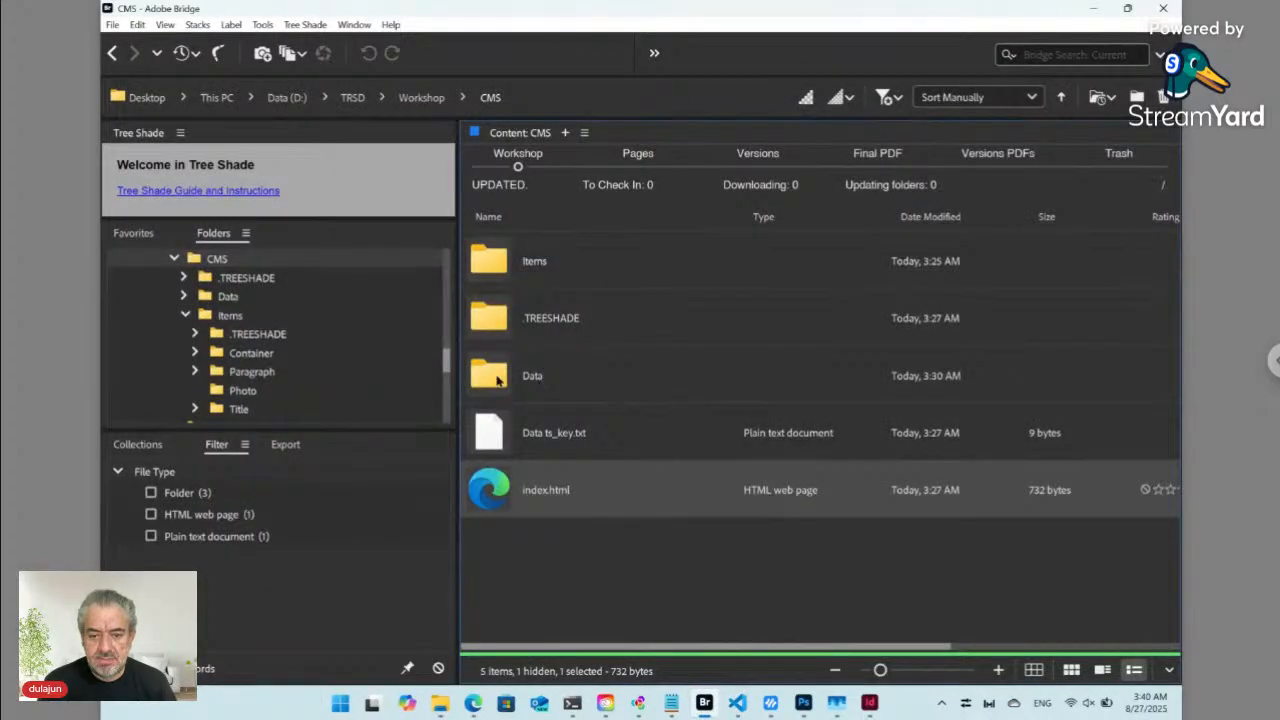
double_click(498, 380)
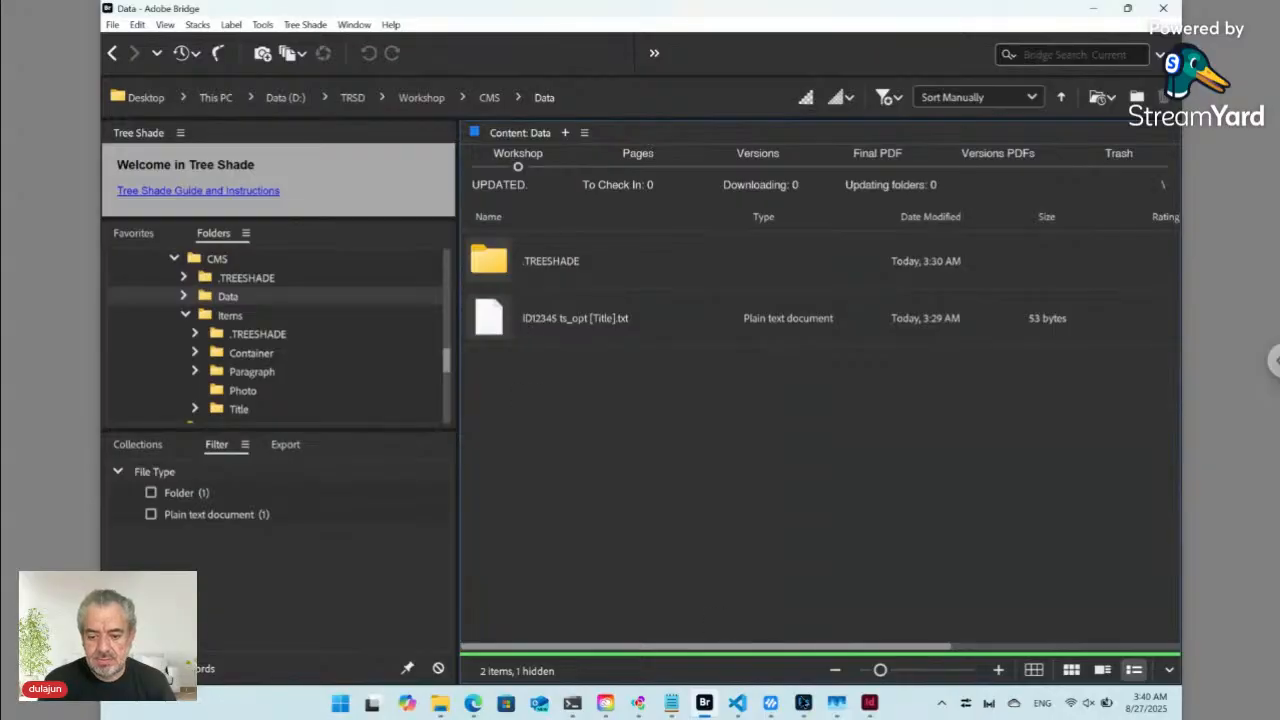
- Return to Visual Studio Code and replace the placeholder paragraph in the main element with an empty <ts></ts> tag pair
mouse_move(742, 707)
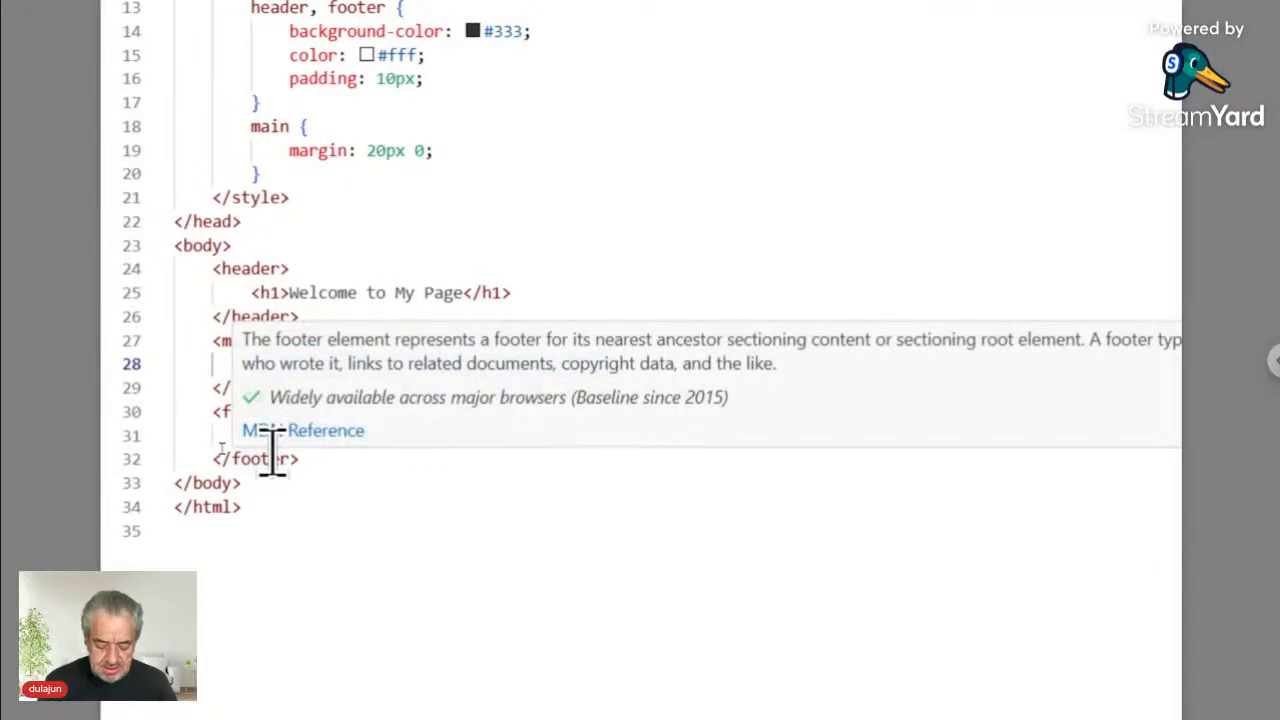
text(</ts>)
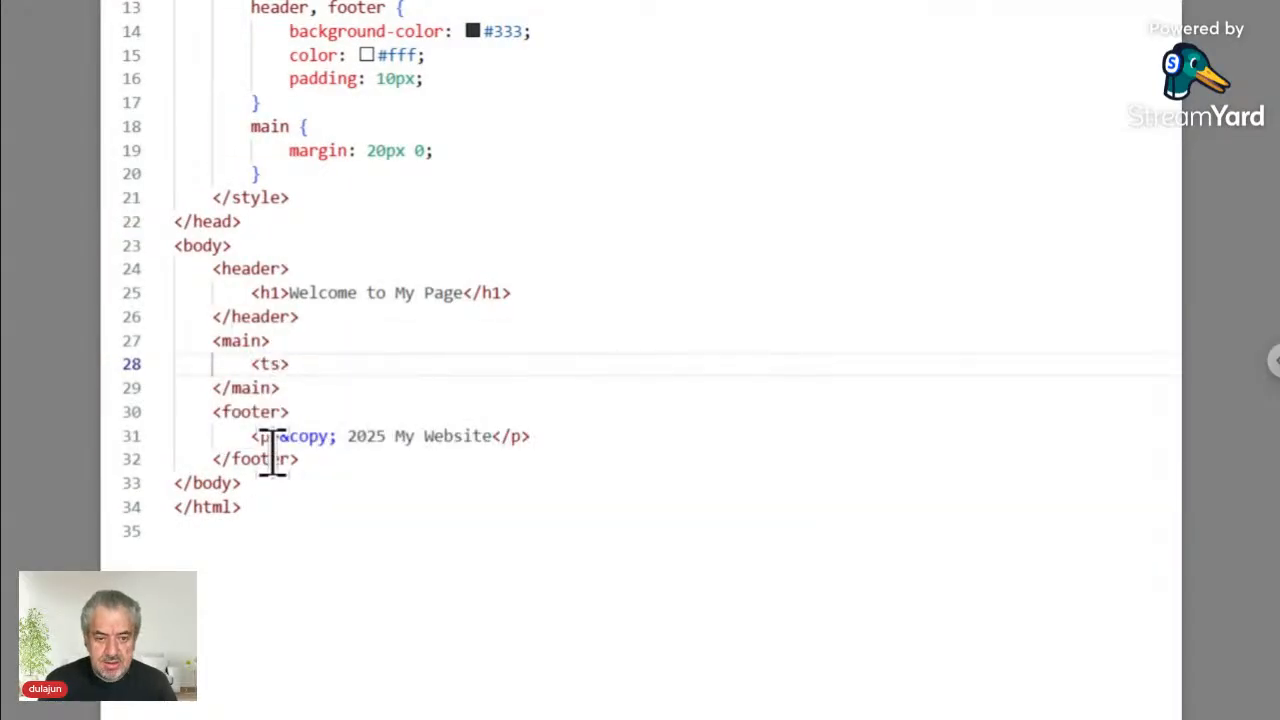
text(>)
key(ctrl+z)
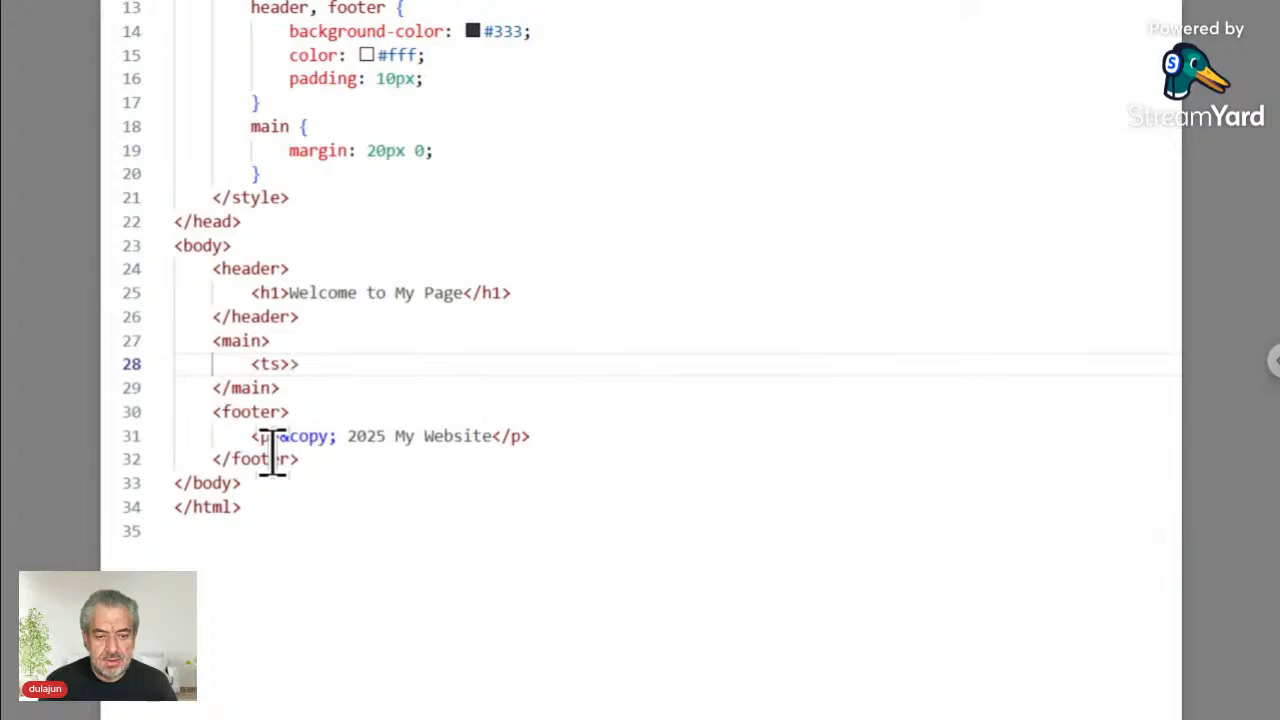
text(</ts>ts)
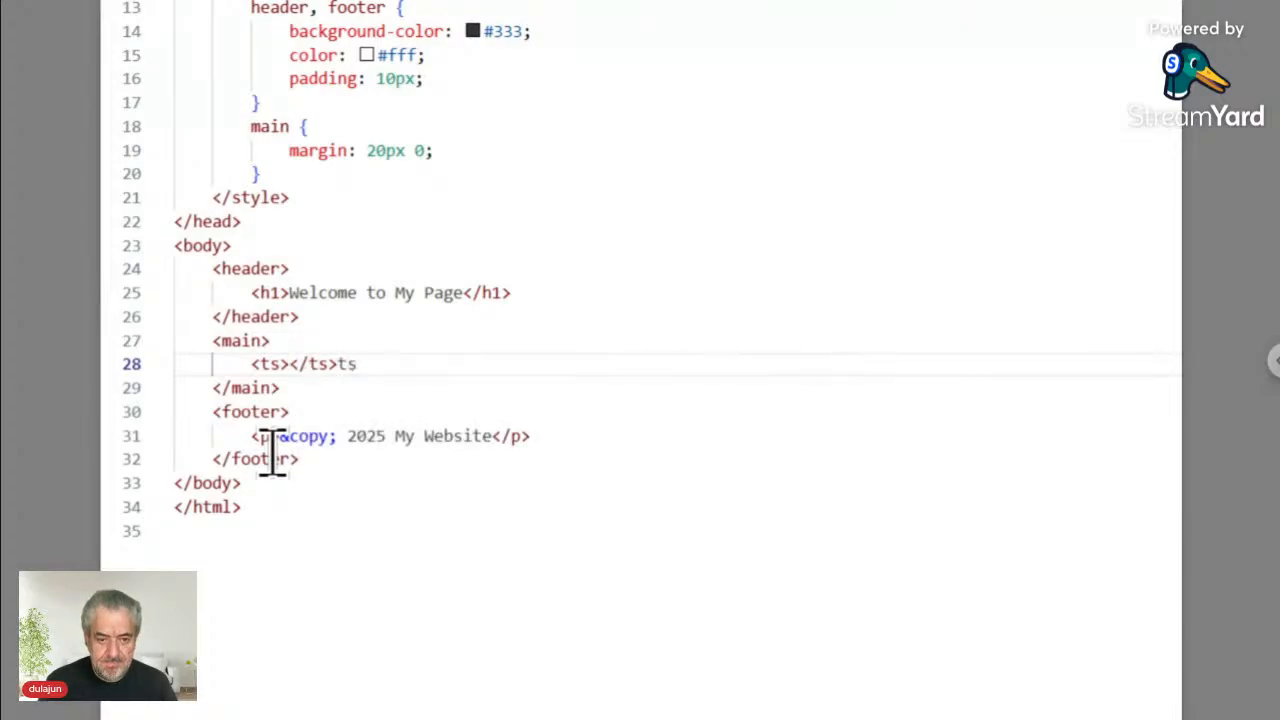
key(BackSpace)
key(BackSpace)
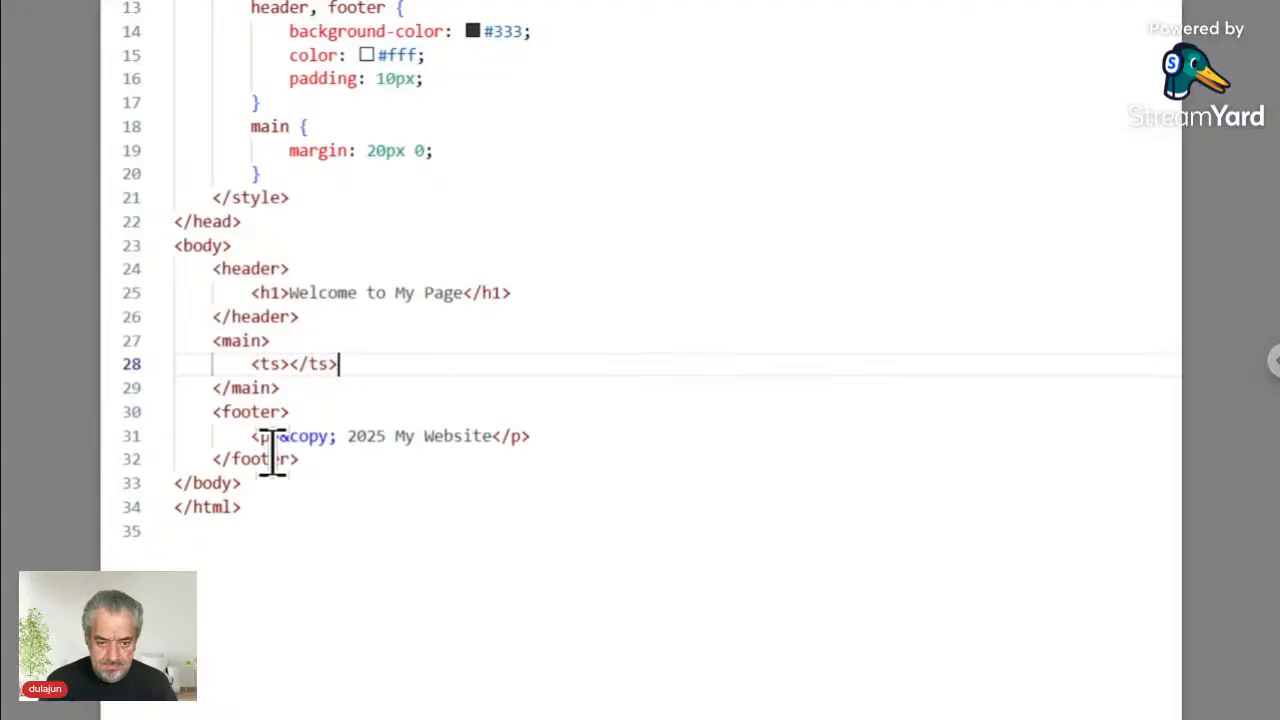
- Insert a <place> tag without a closing tag between the opening and closing ts tags
key(Left)
key(Left)
key(Left)
key(Left)
key(Left)
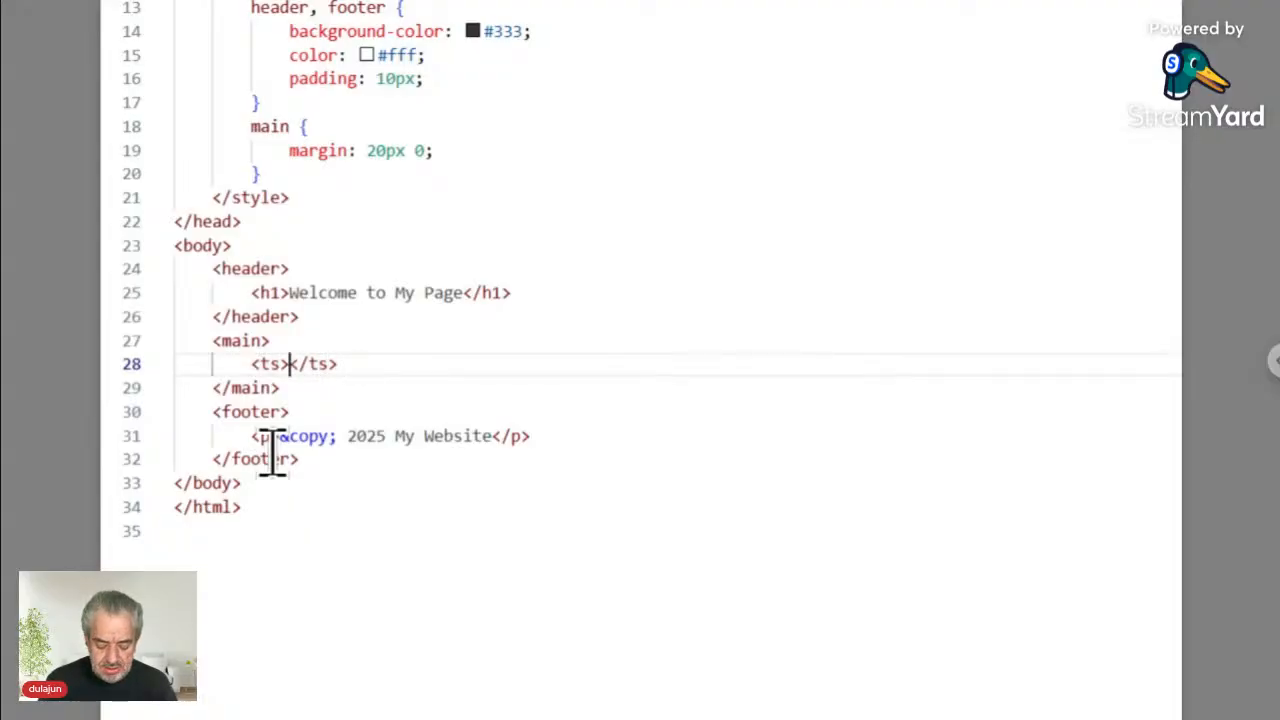
text(<place)
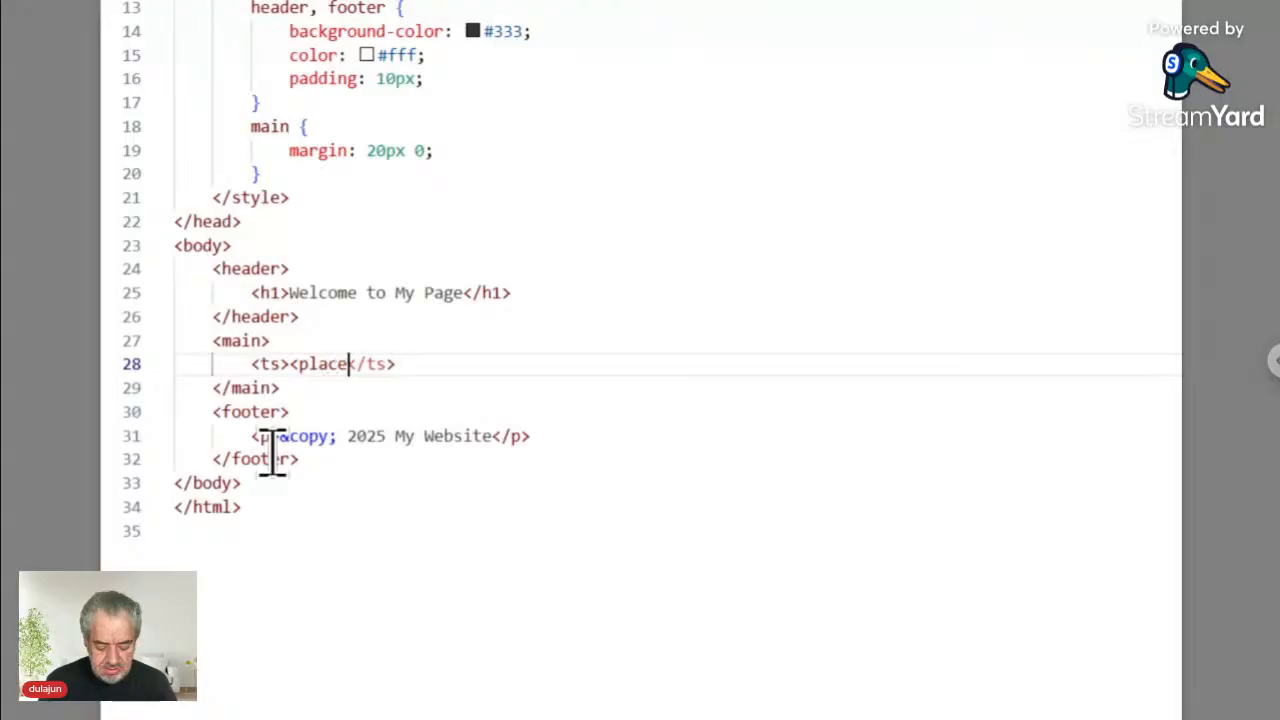
text(>)
key(ctrl+z)
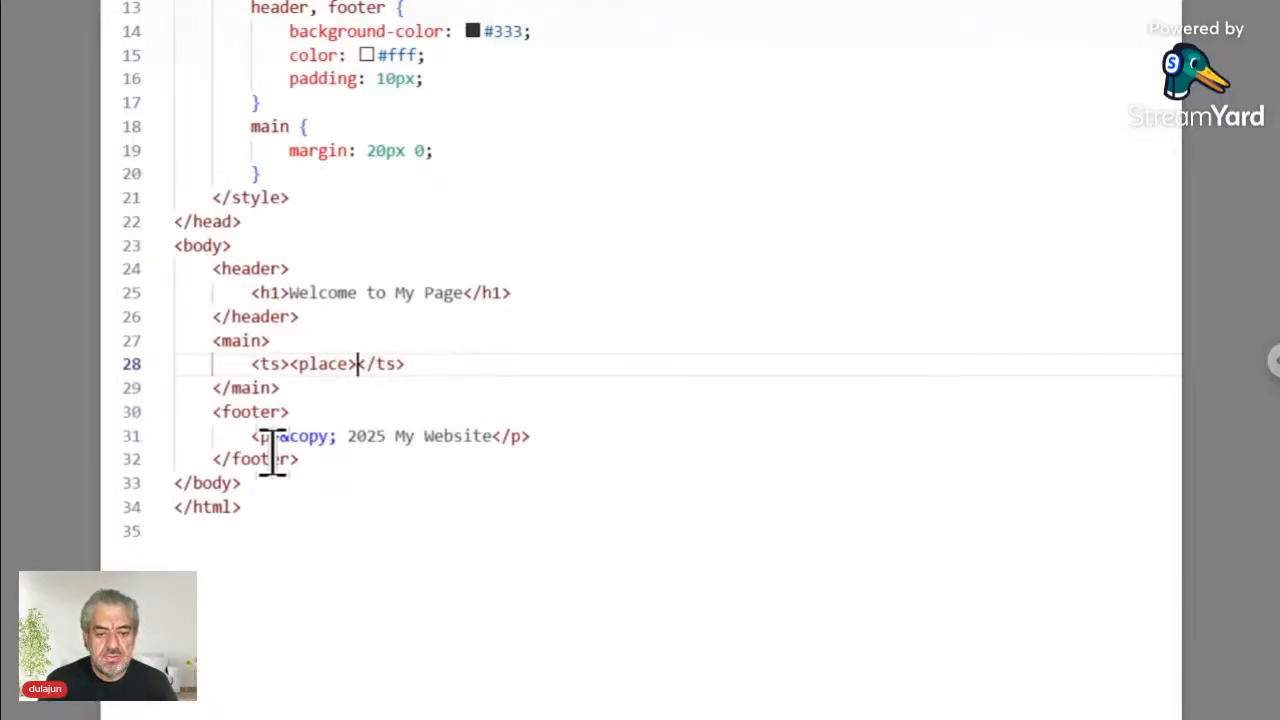
- Add the path ./Data/ID.+ in front of the <place> tag inside the ts element
key(Left)
key(Left)
key(Left)
key(Left)
key(Left)
key(Left)
key(Left)
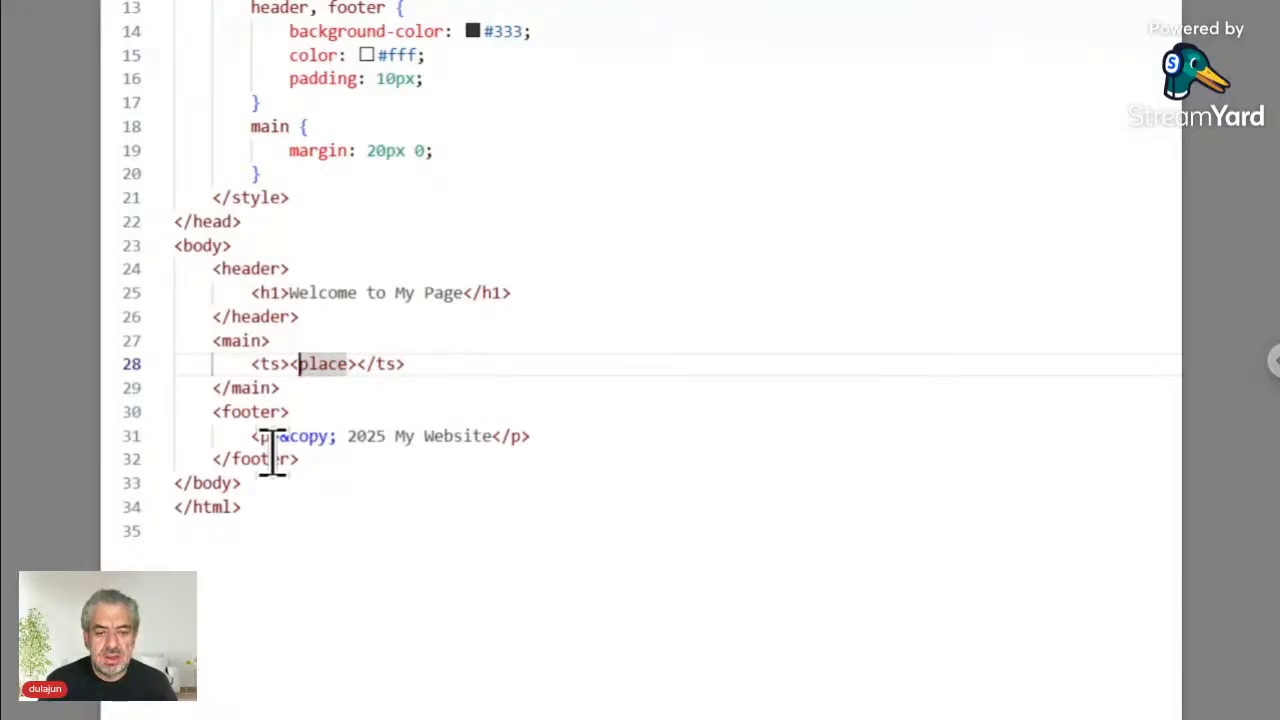
key(shift+Right)
key(shift+Right)
key(shift+Right)
key(shift+Right)
key(shift+Right)
key(shift+Right)
key(shift+Right)
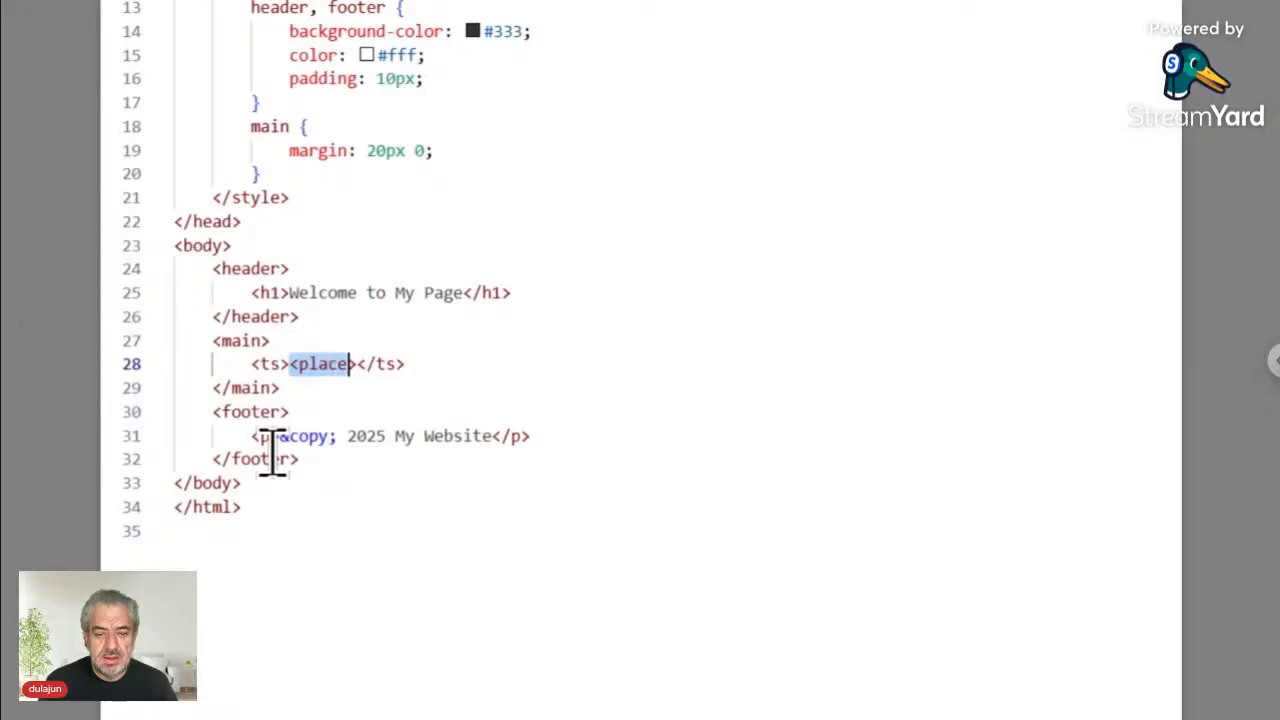
key(Left)
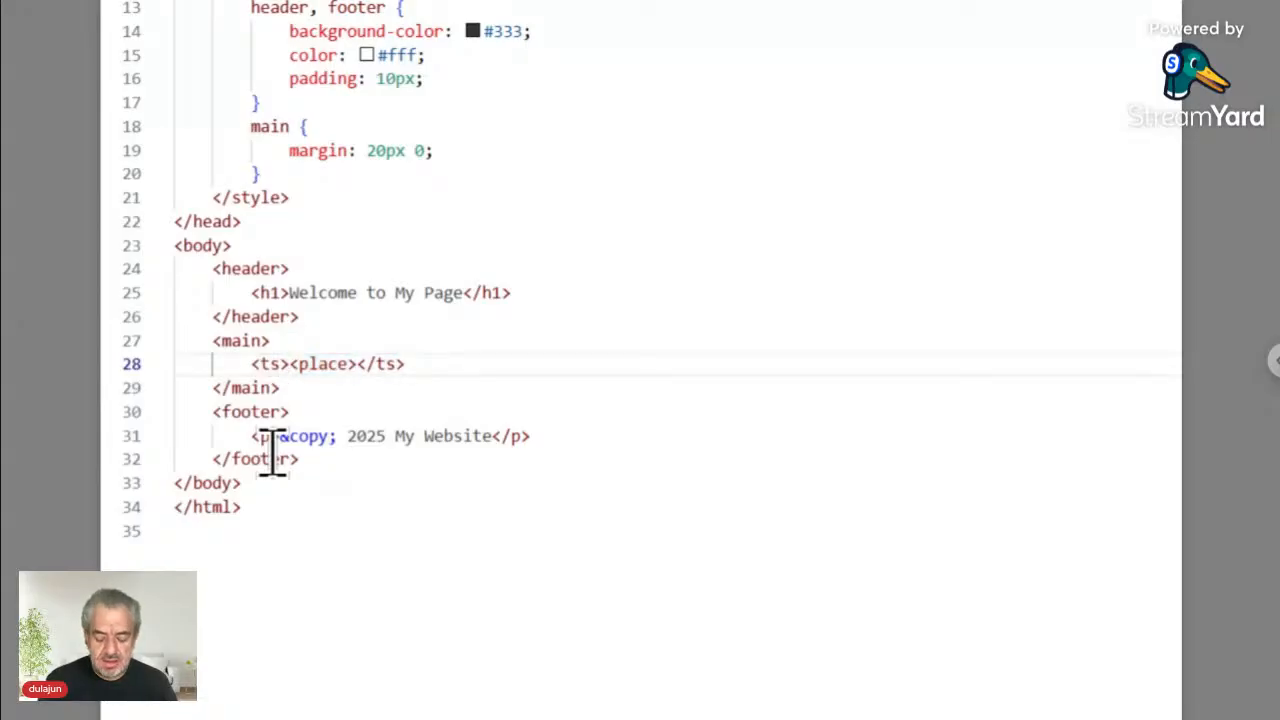
text(.)
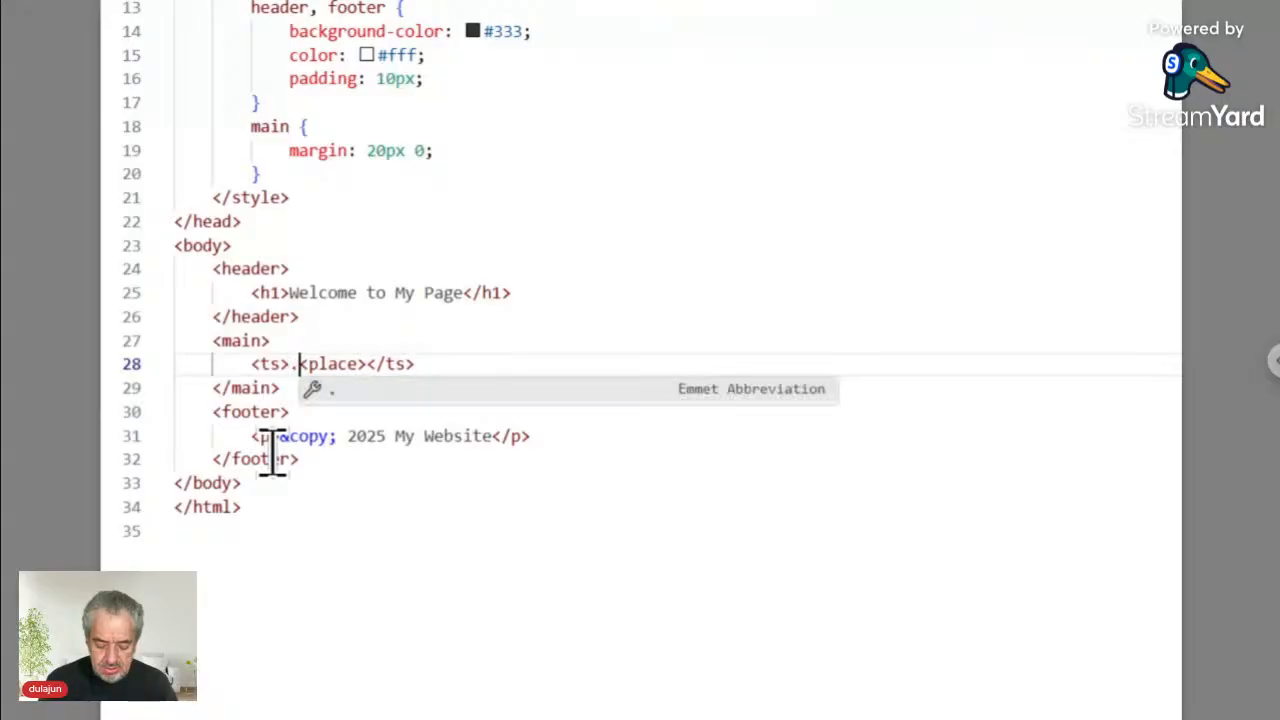
text(/)
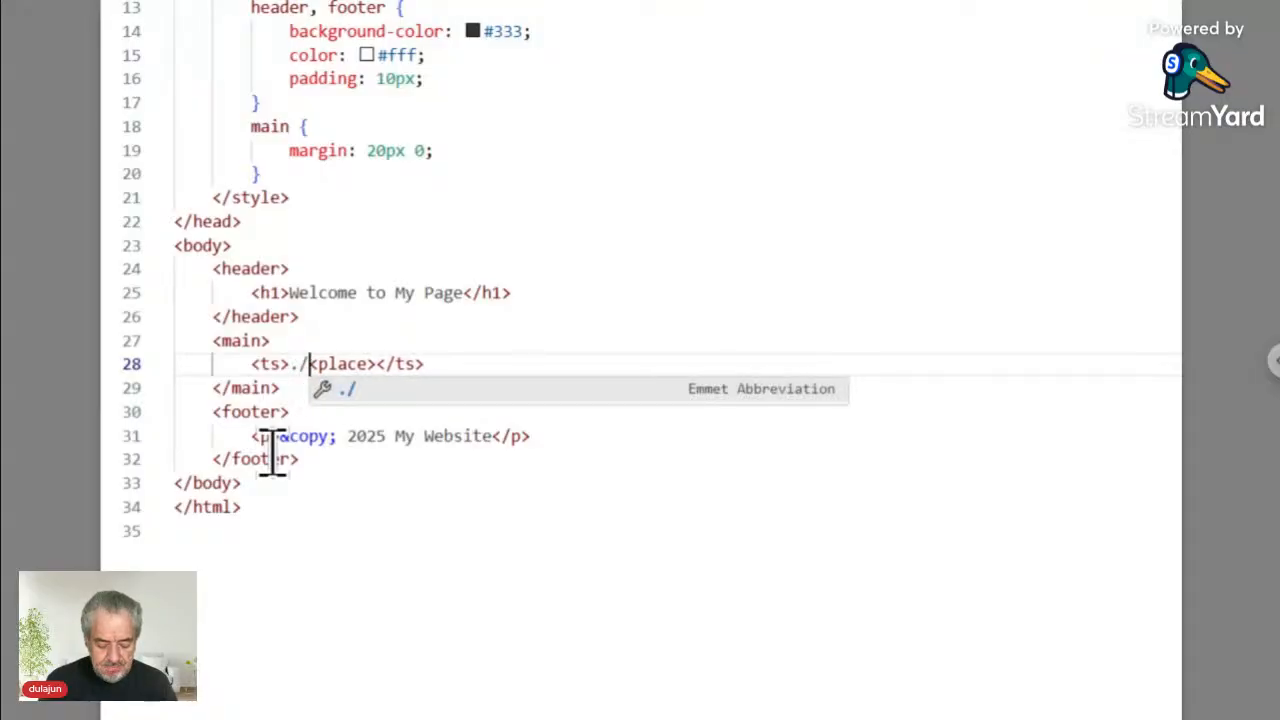
text(Data)
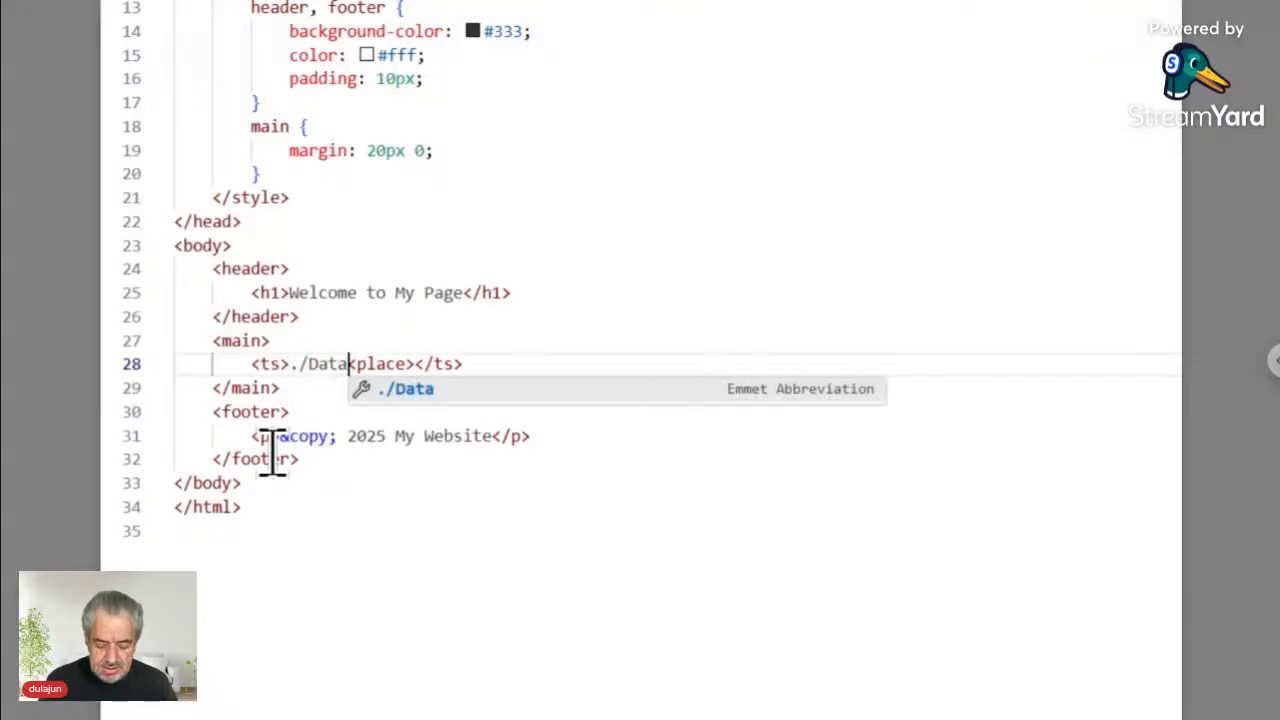
text(/)
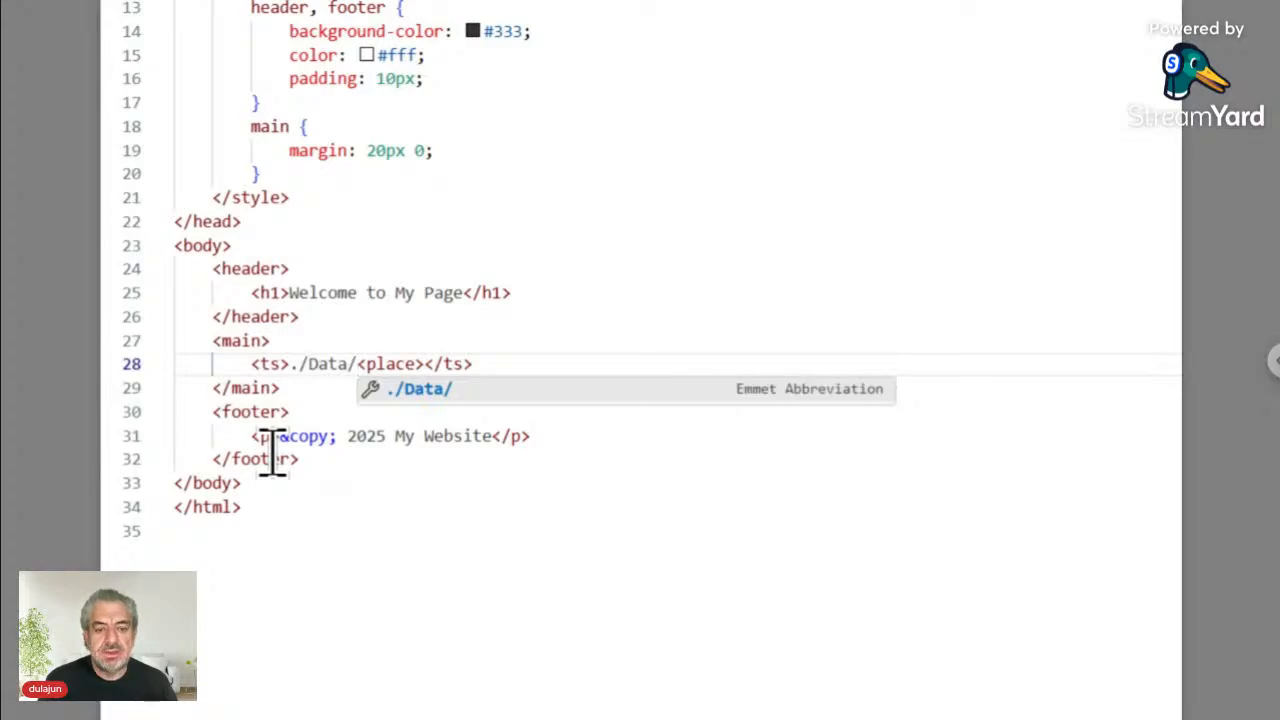
text(ID)
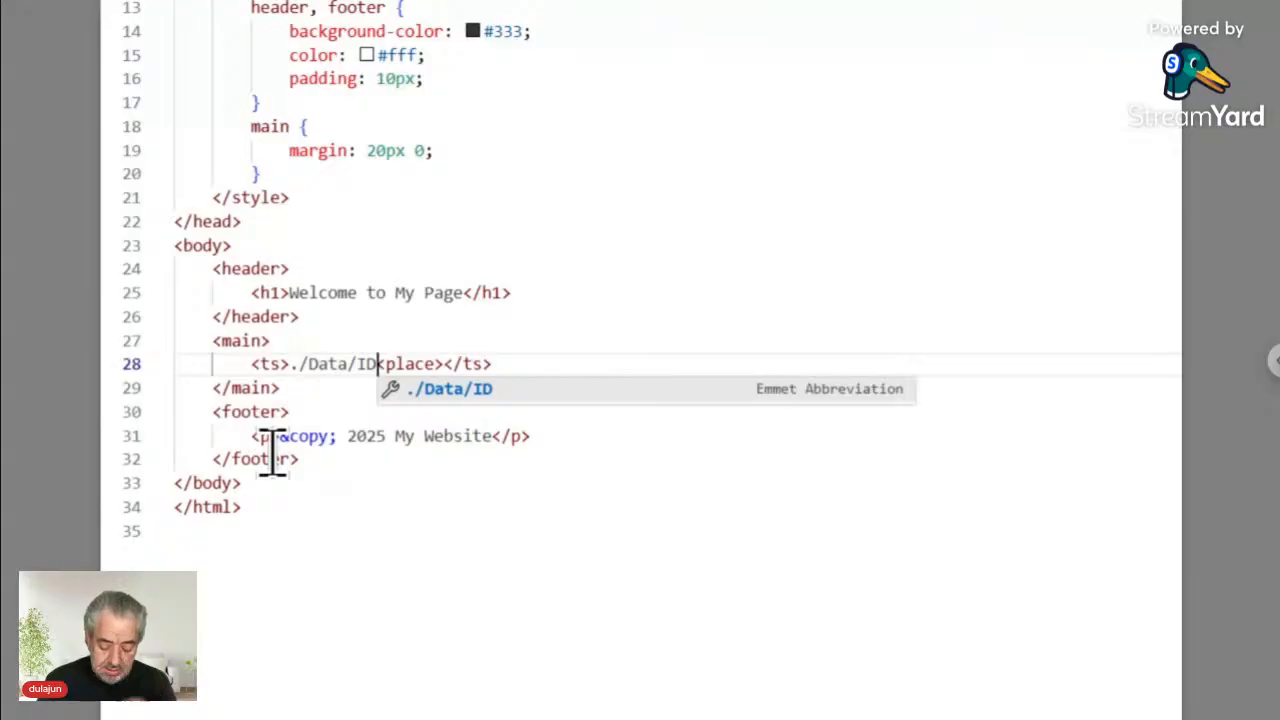
text(.t)
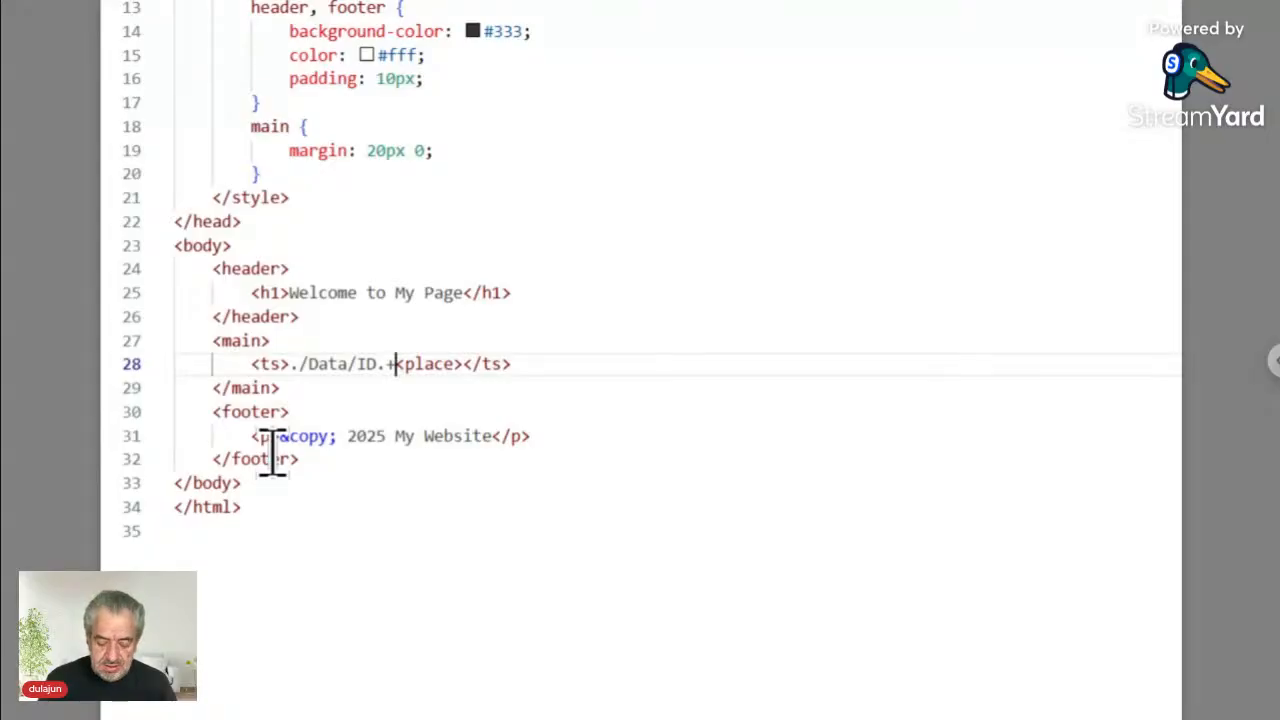
- Try out a <separator/\r> tag between the path and the <place> tag, and remove it again
text(<)
text(separa)
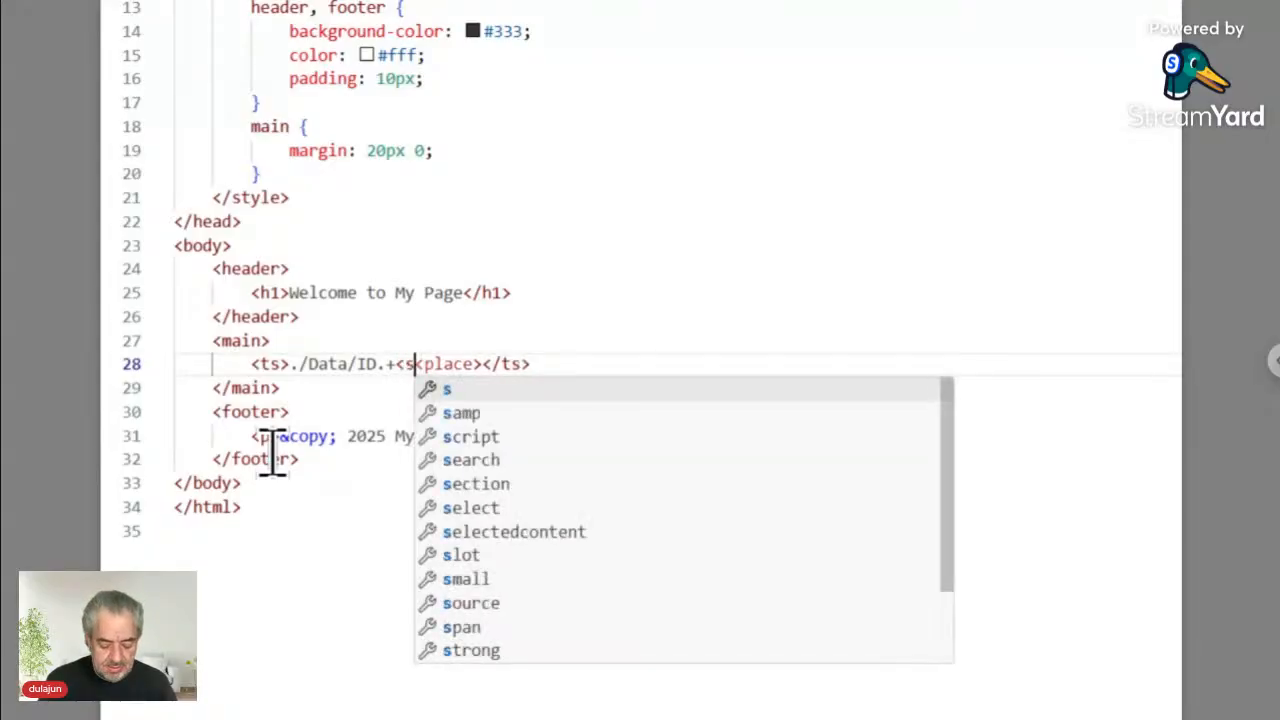
text(tor)
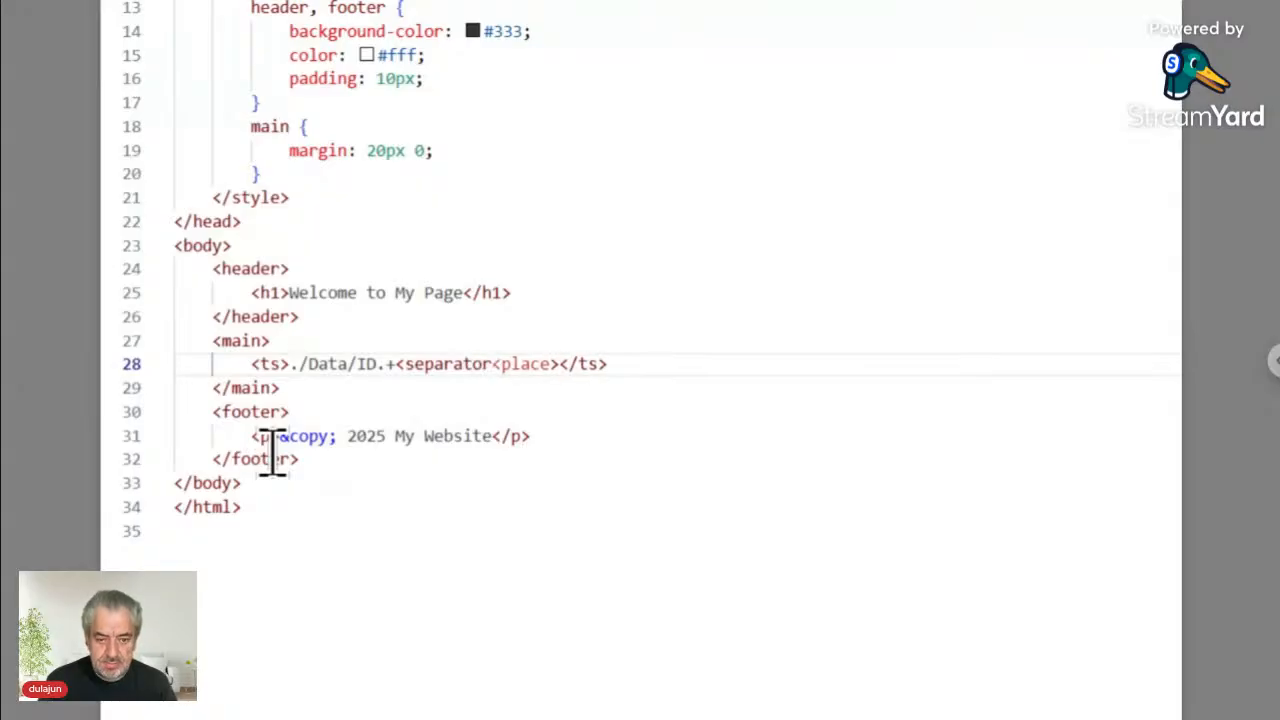
text(/)
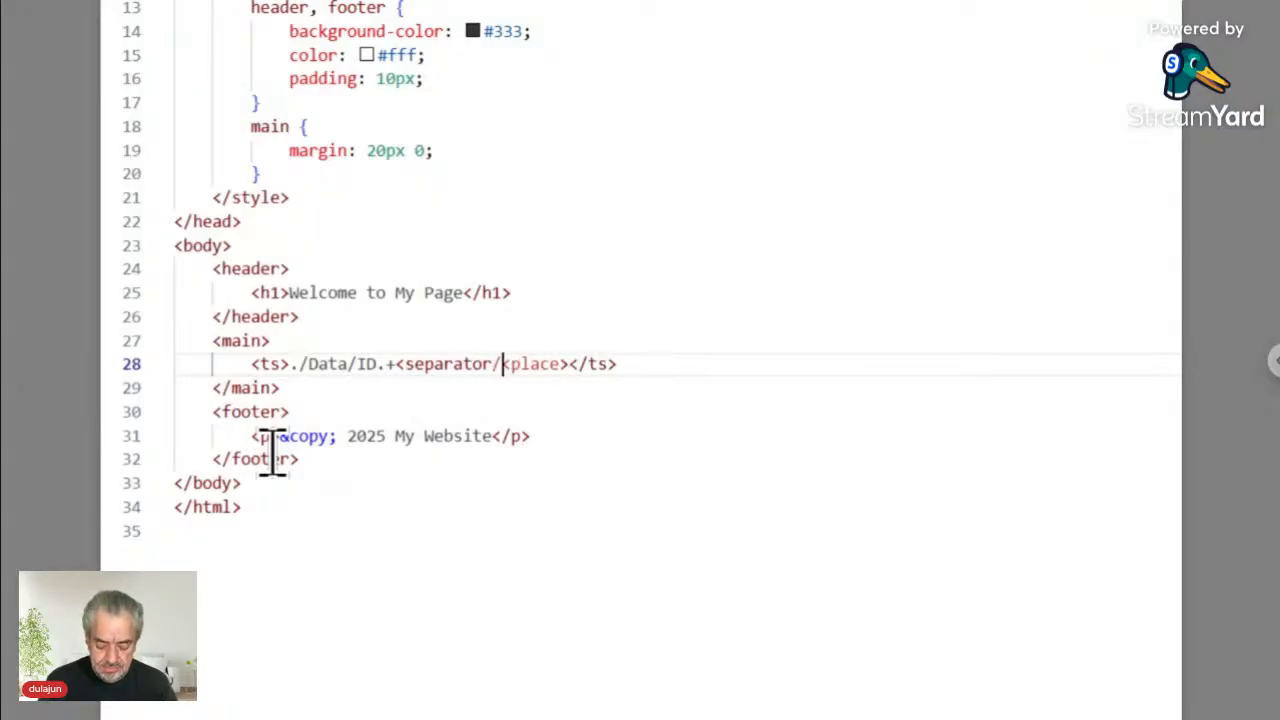
text(\r)
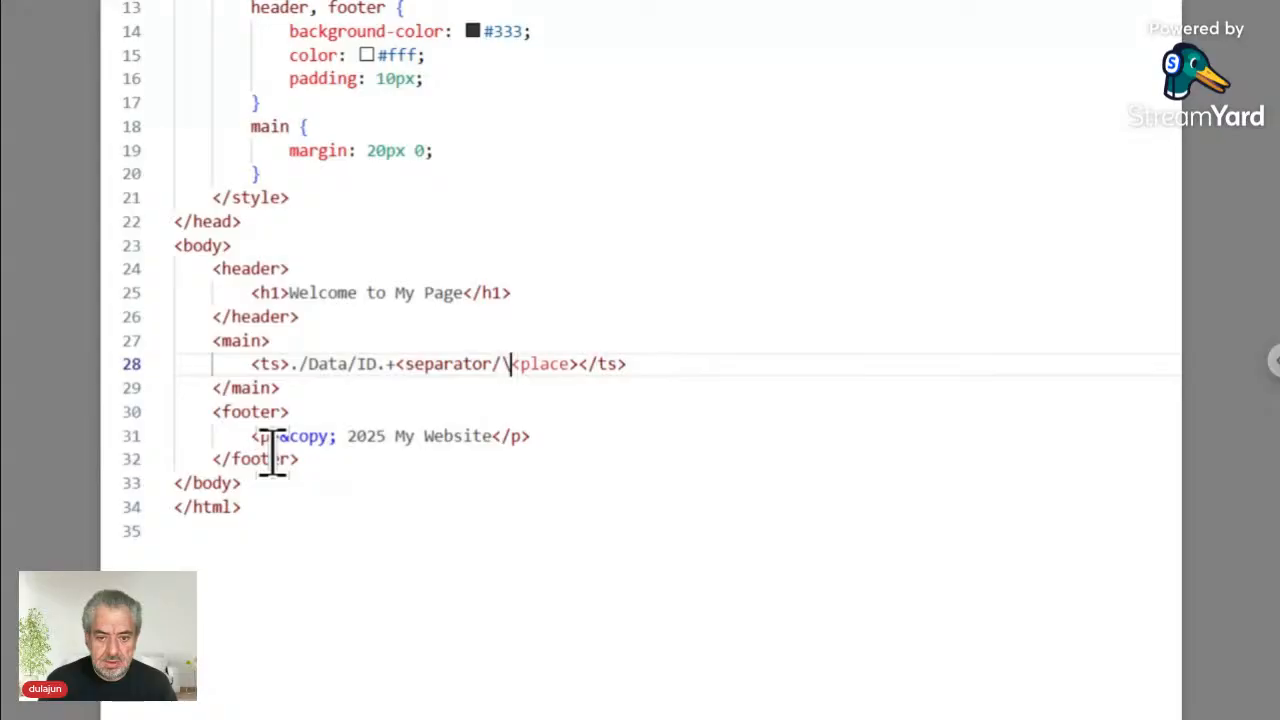
text(></separator>)
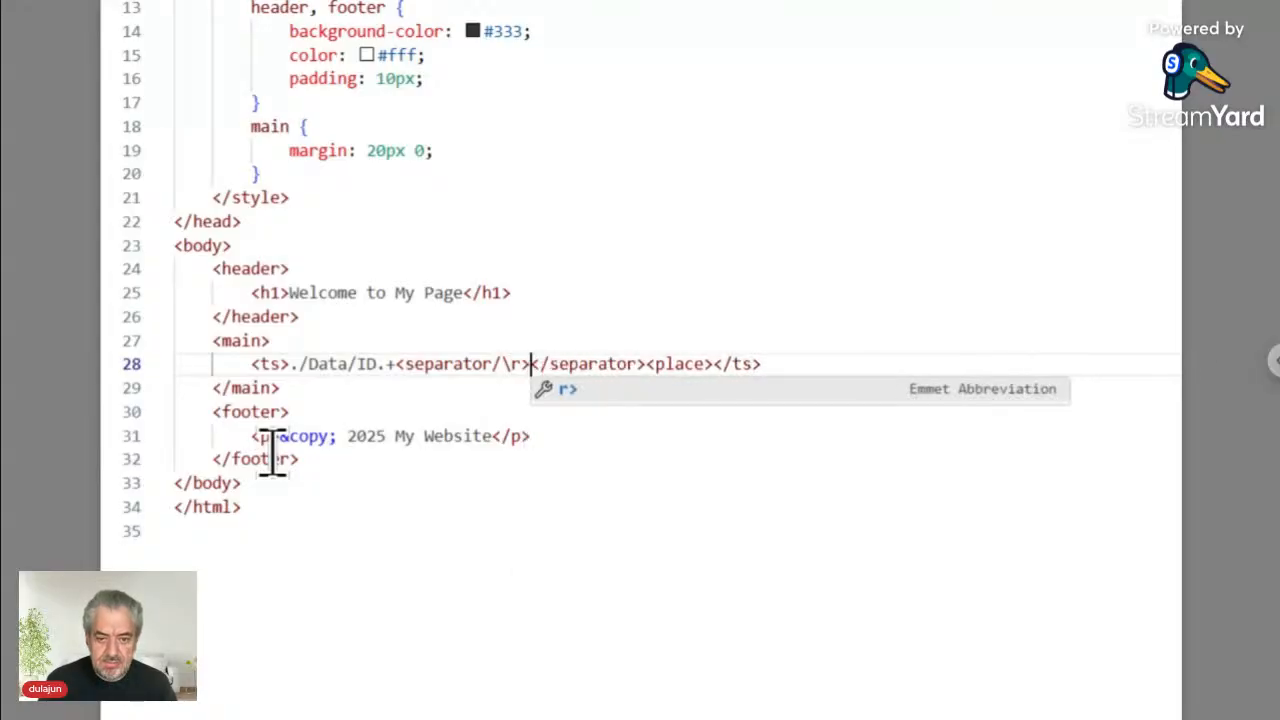
key(ctrl+z)
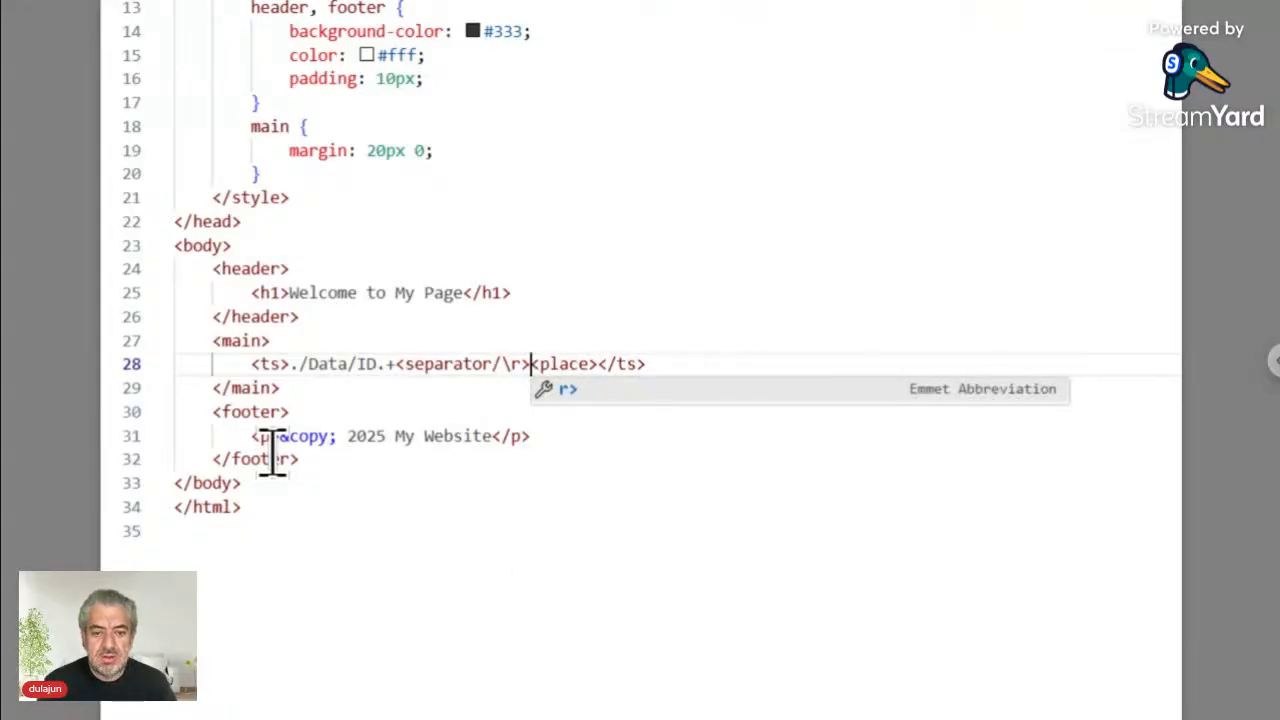
shift+click(397, 362)
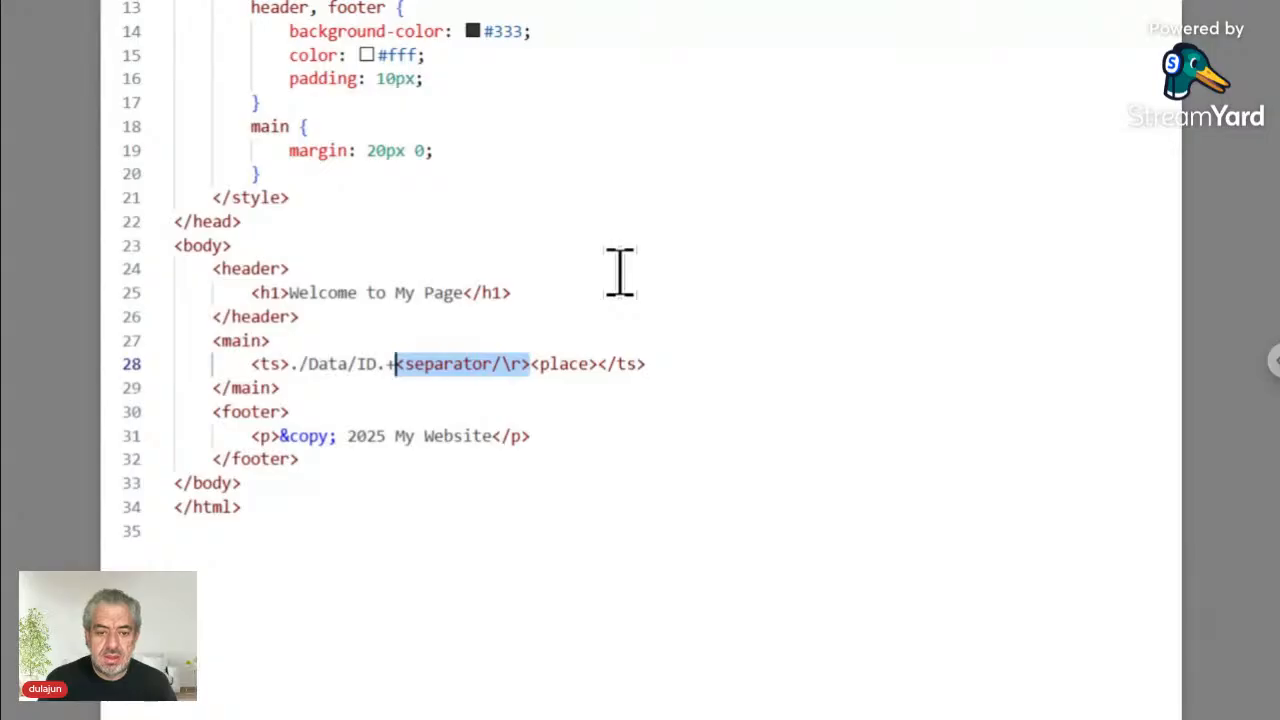
key(BackSpace)
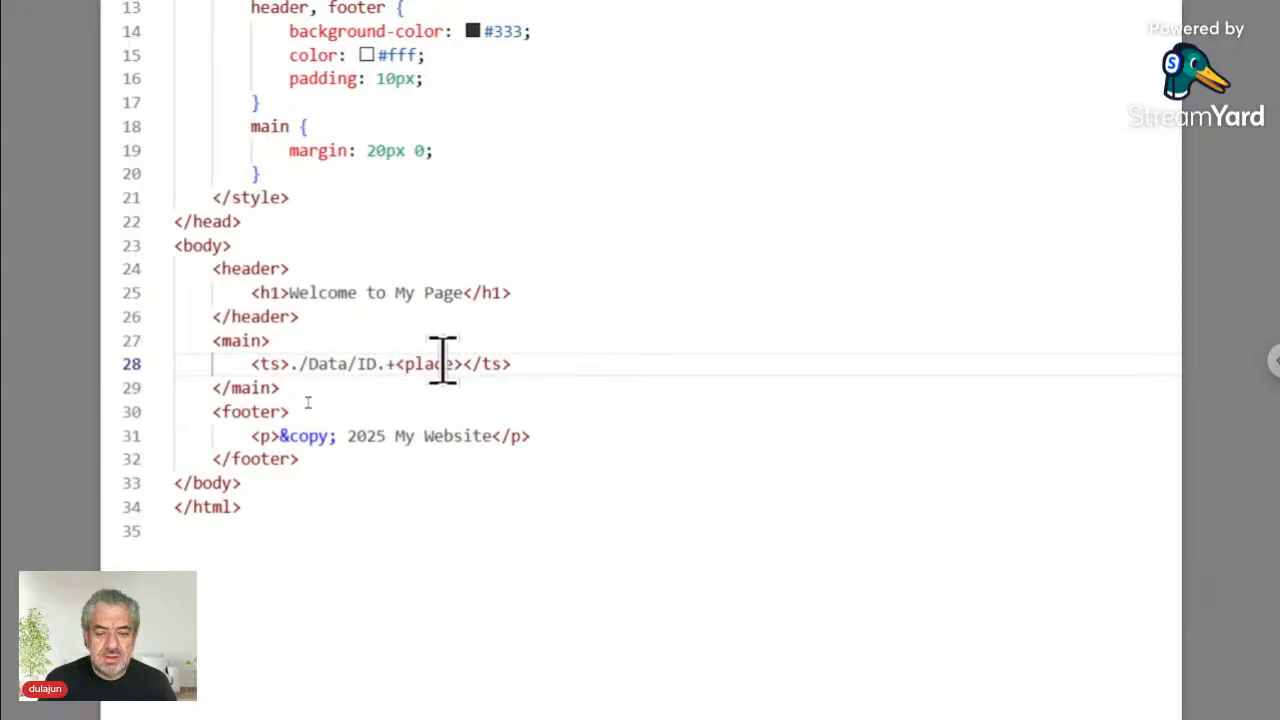
- Switch to the CMS page in Microsoft Edge, reload it and open the web page preview beside the form
drag(511, 363, 250, 363)
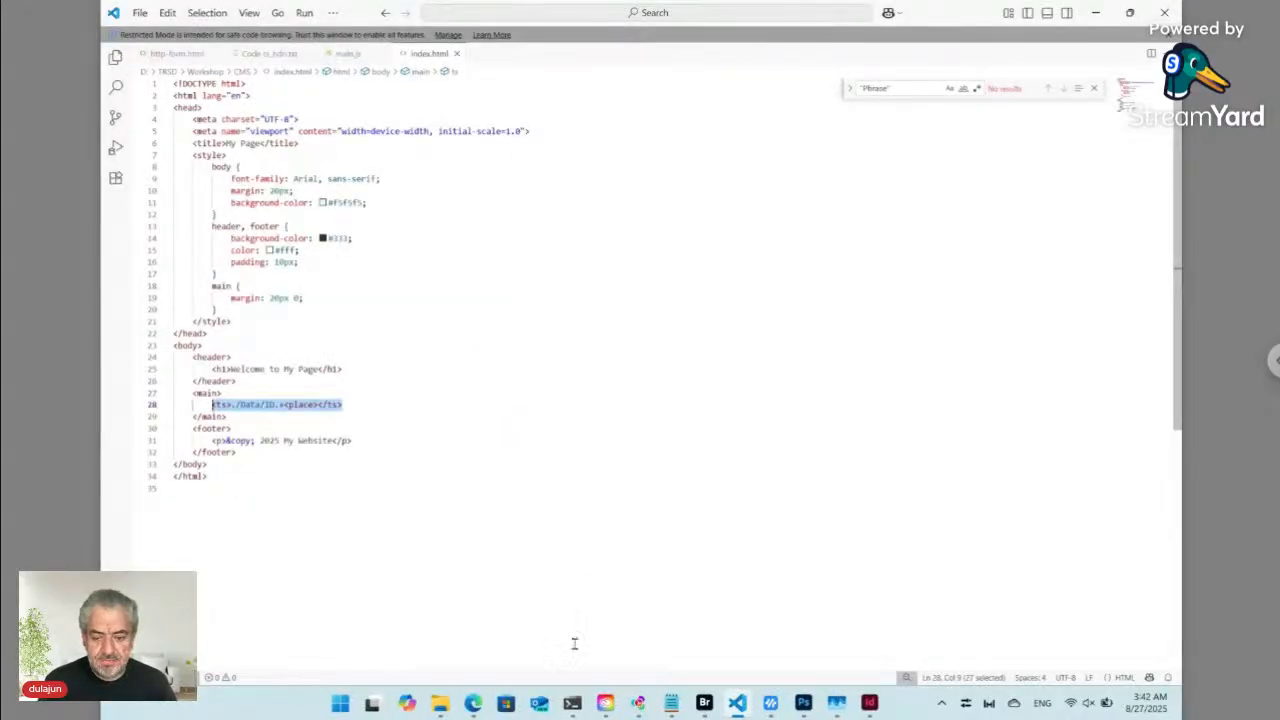
click(473, 703)
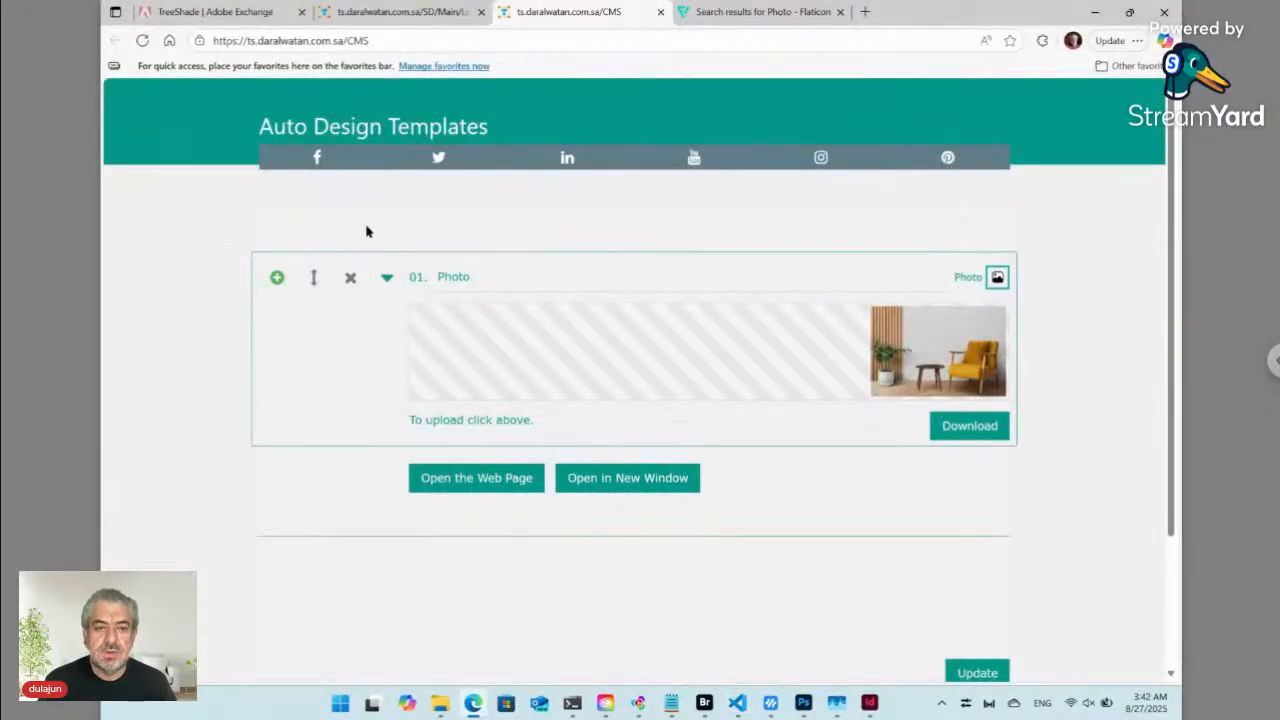
click(144, 42)
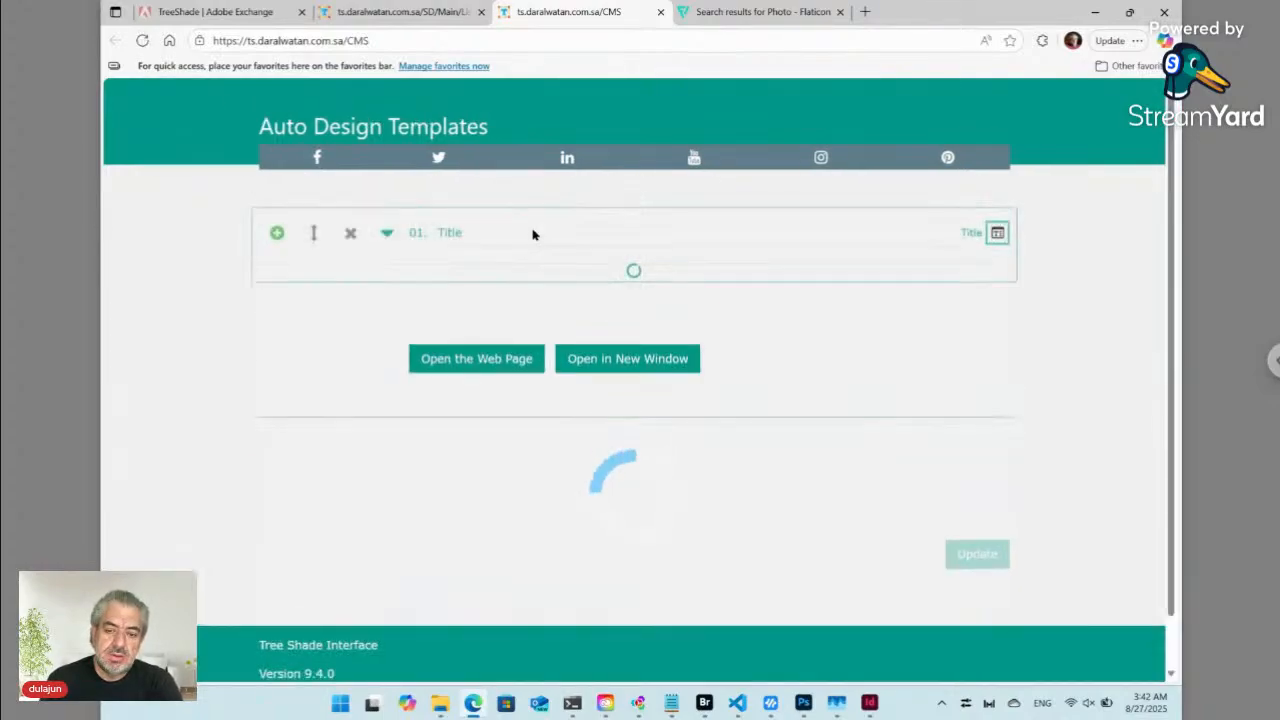
click(497, 371)
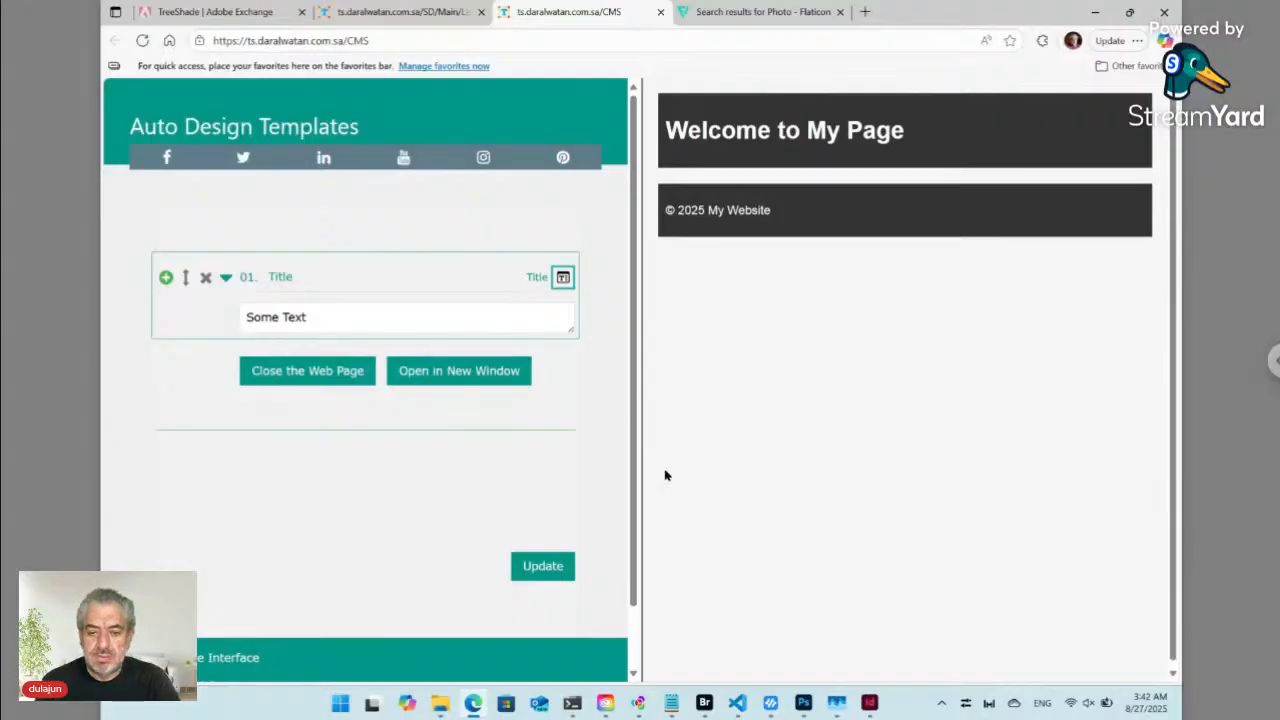
- Check the CMS Data folder in Adobe Bridge, and return to the CMS form in Microsoft Edge
click(706, 706)
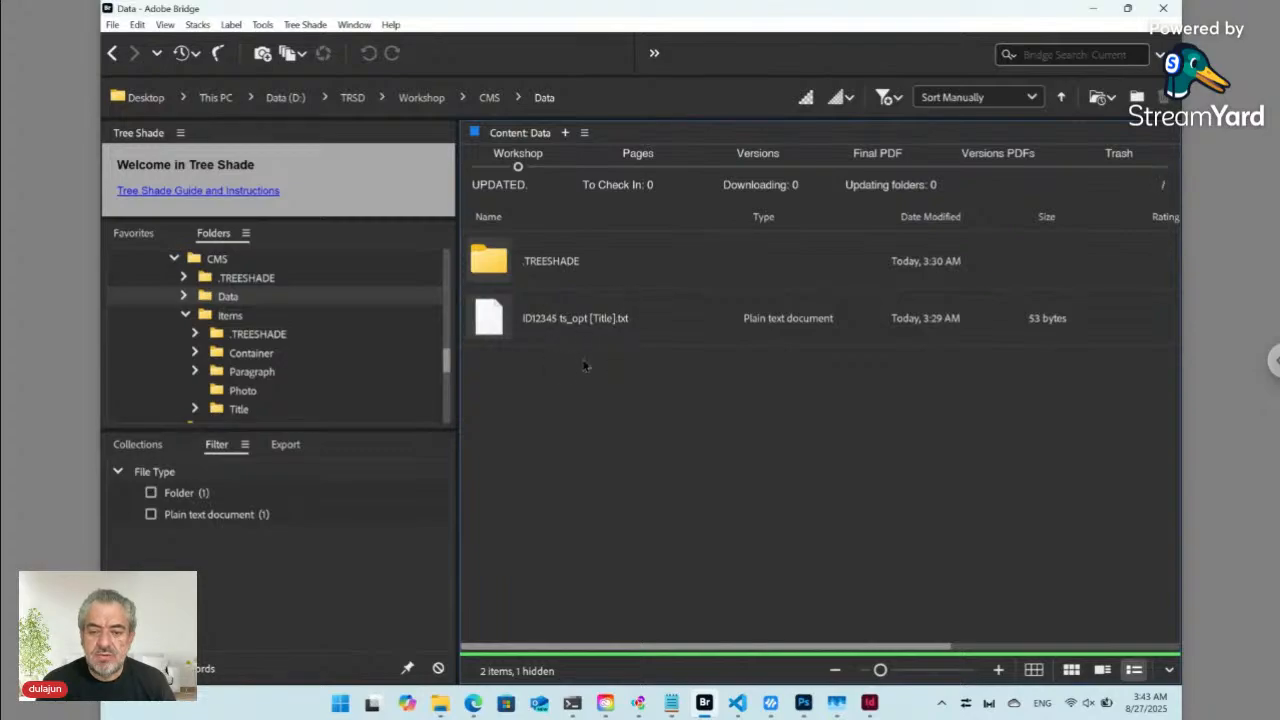
click(473, 703)
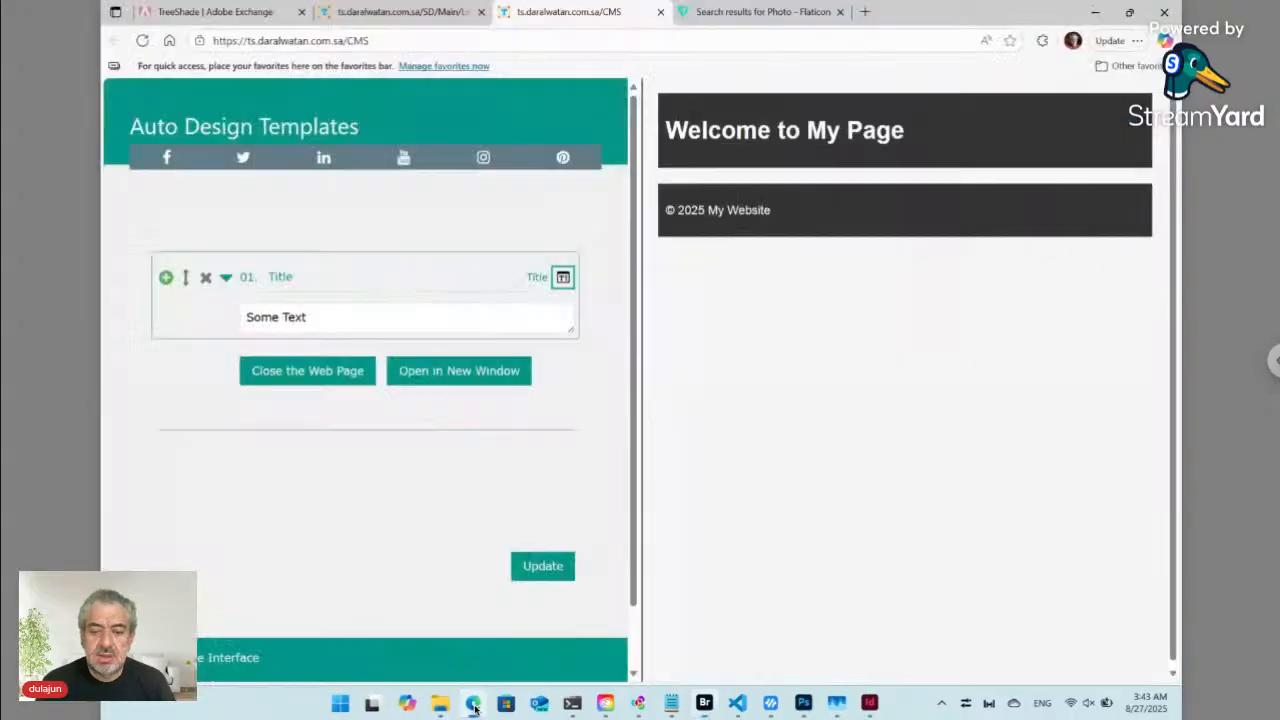
- Replace the text of the first Title item with "The main title"
click(323, 317)
key(ctrl+a)
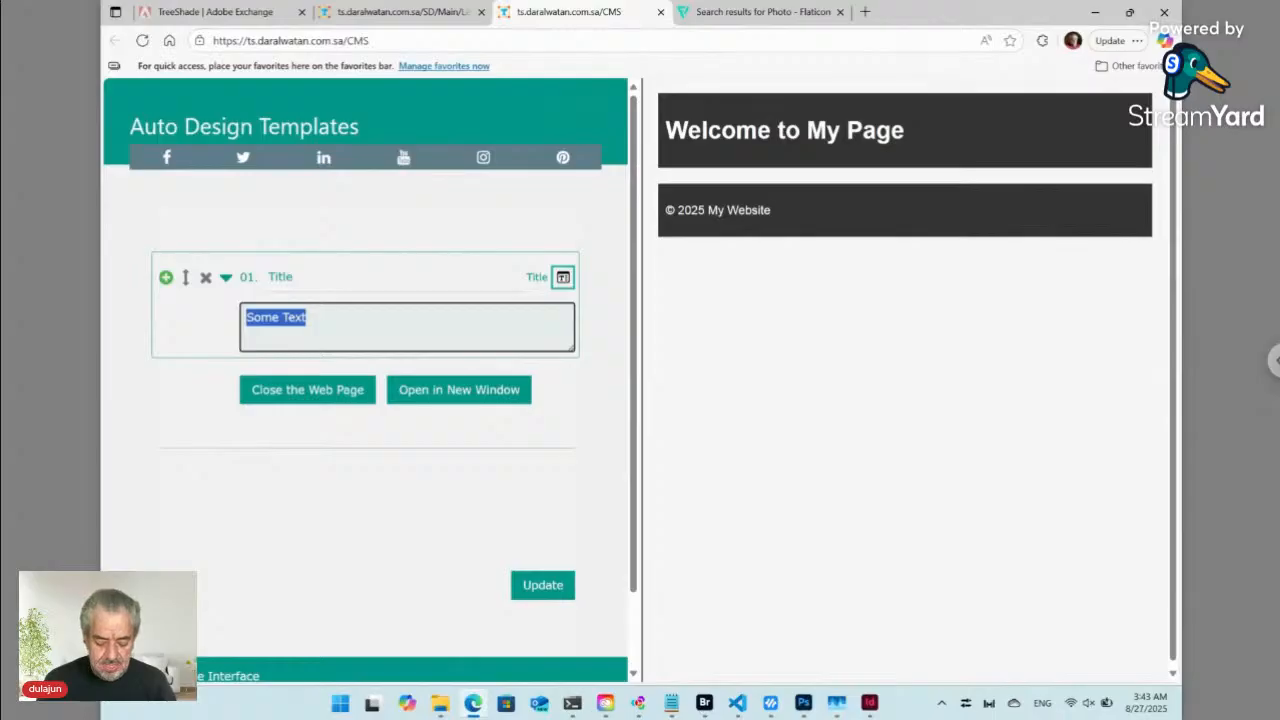
text(The )
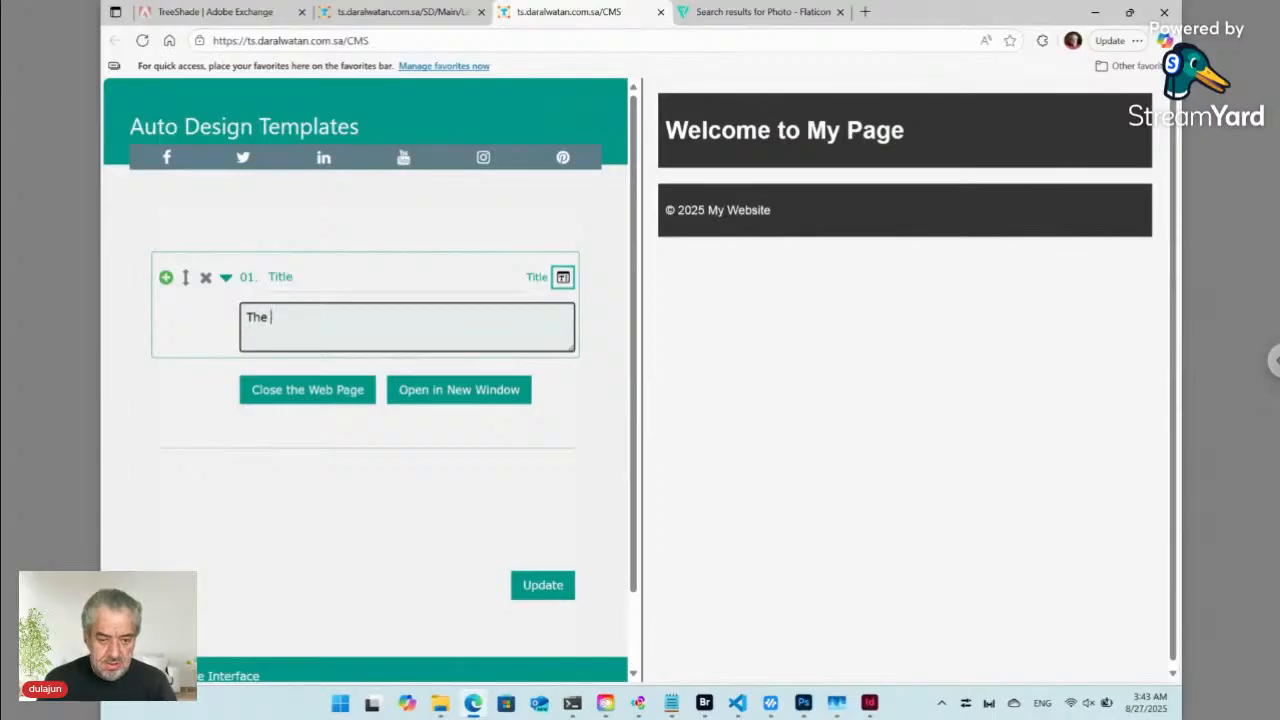
text(main)
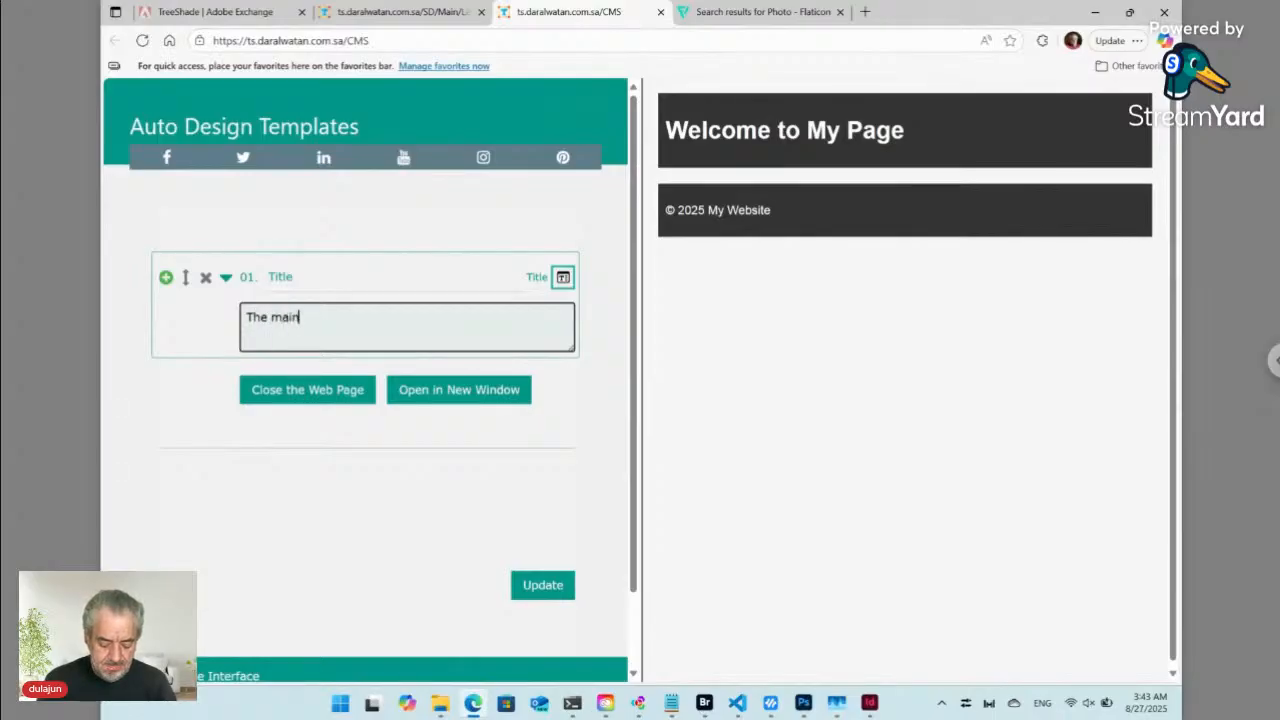
text( title)
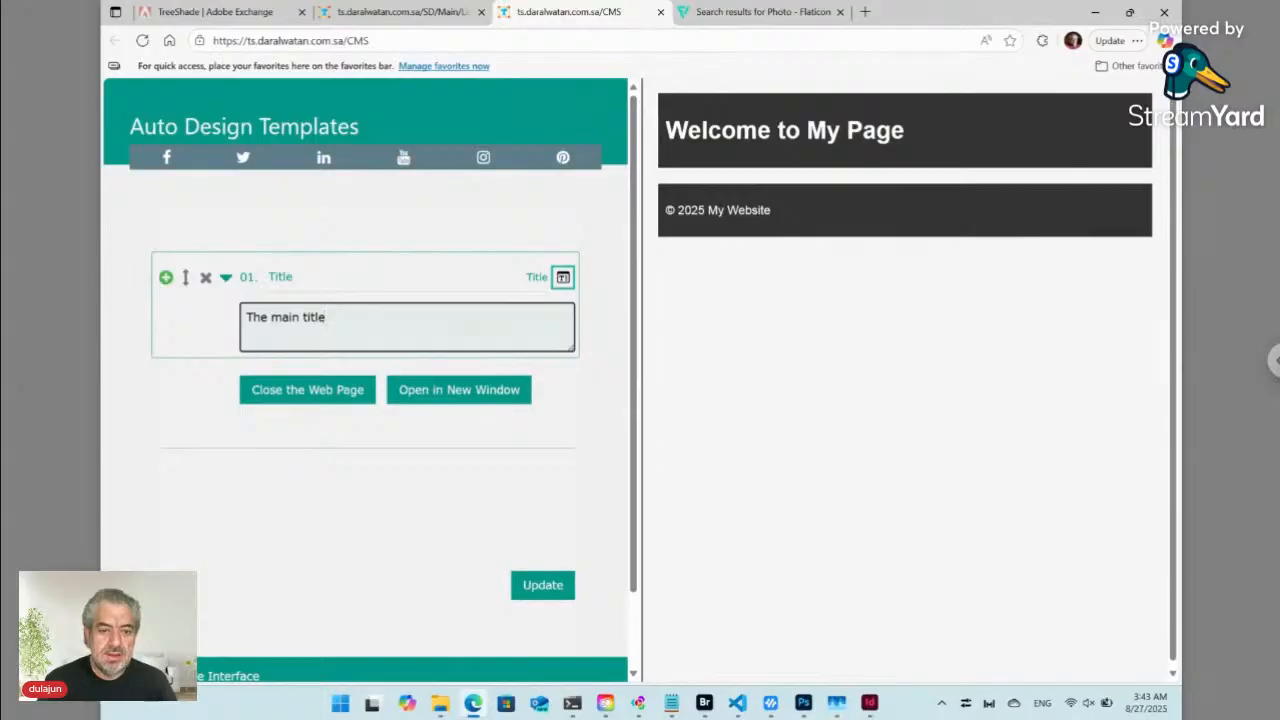
- Add a second item below the title and change its type to Paragraph
click(166, 279)
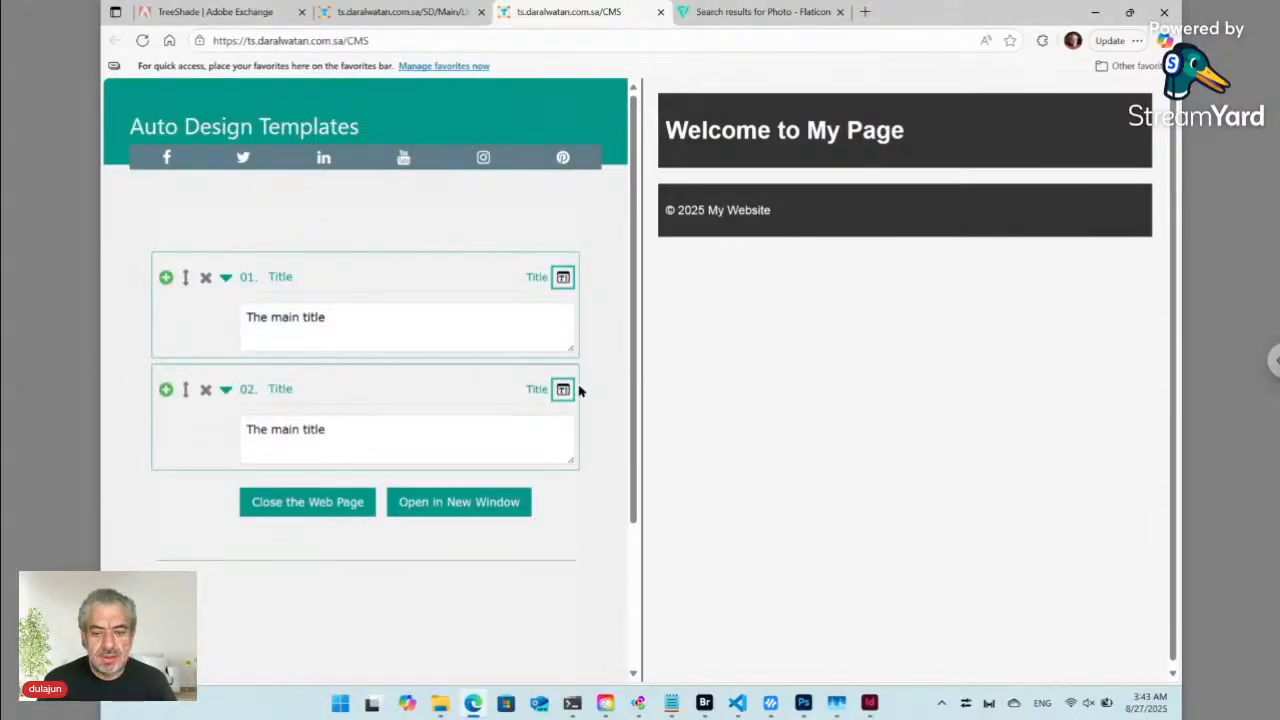
click(563, 389)
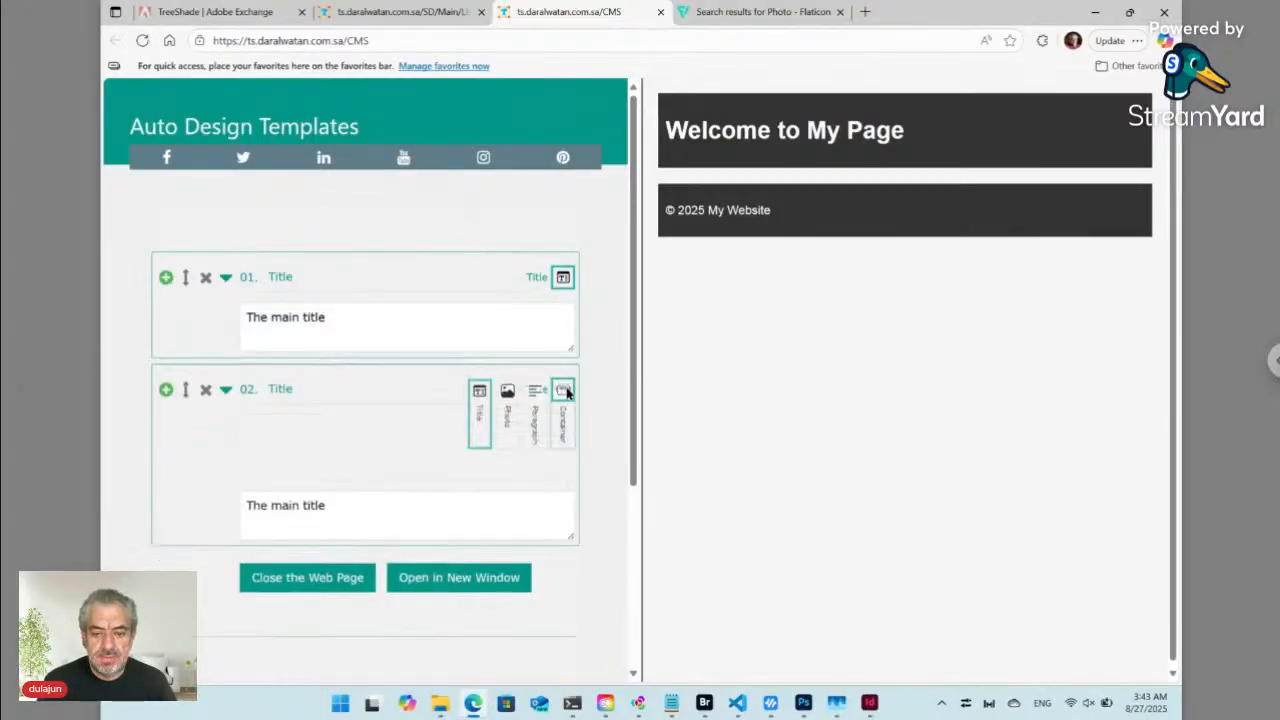
click(535, 438)
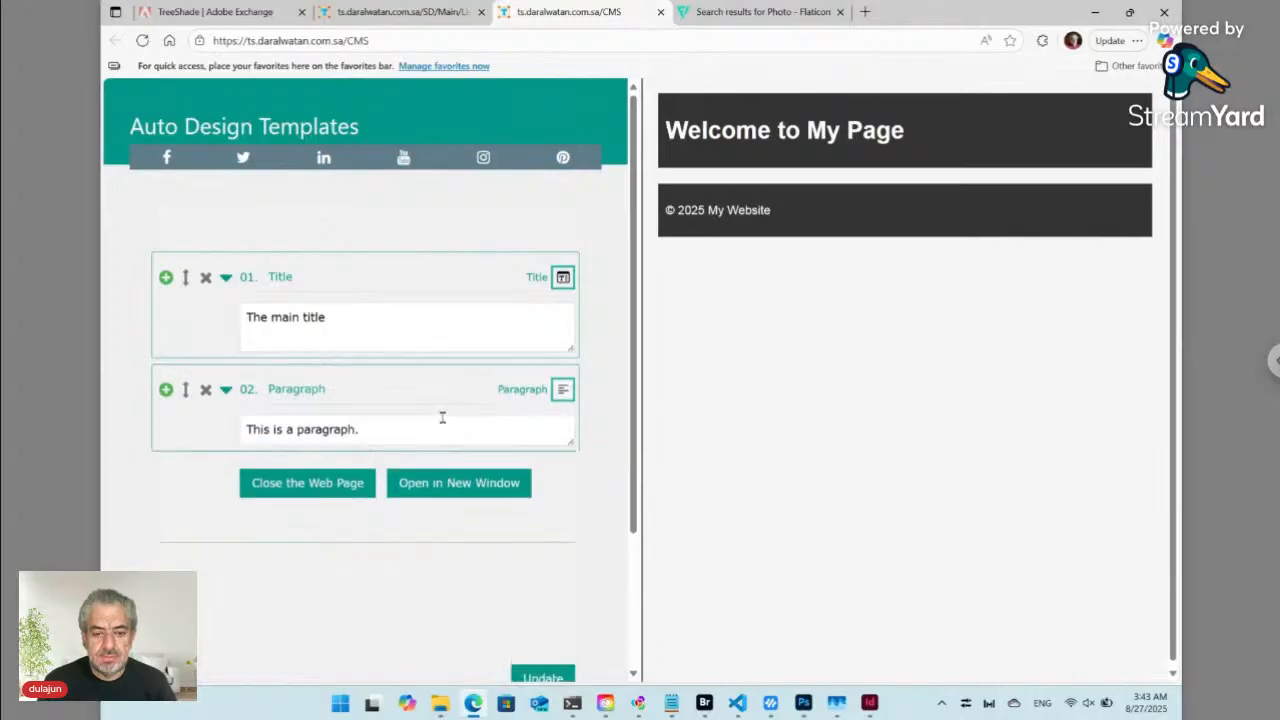
- Replace the text of the Paragraph item with "The paragraph is modified and new one."
click(398, 431)
key(ctrl+a)
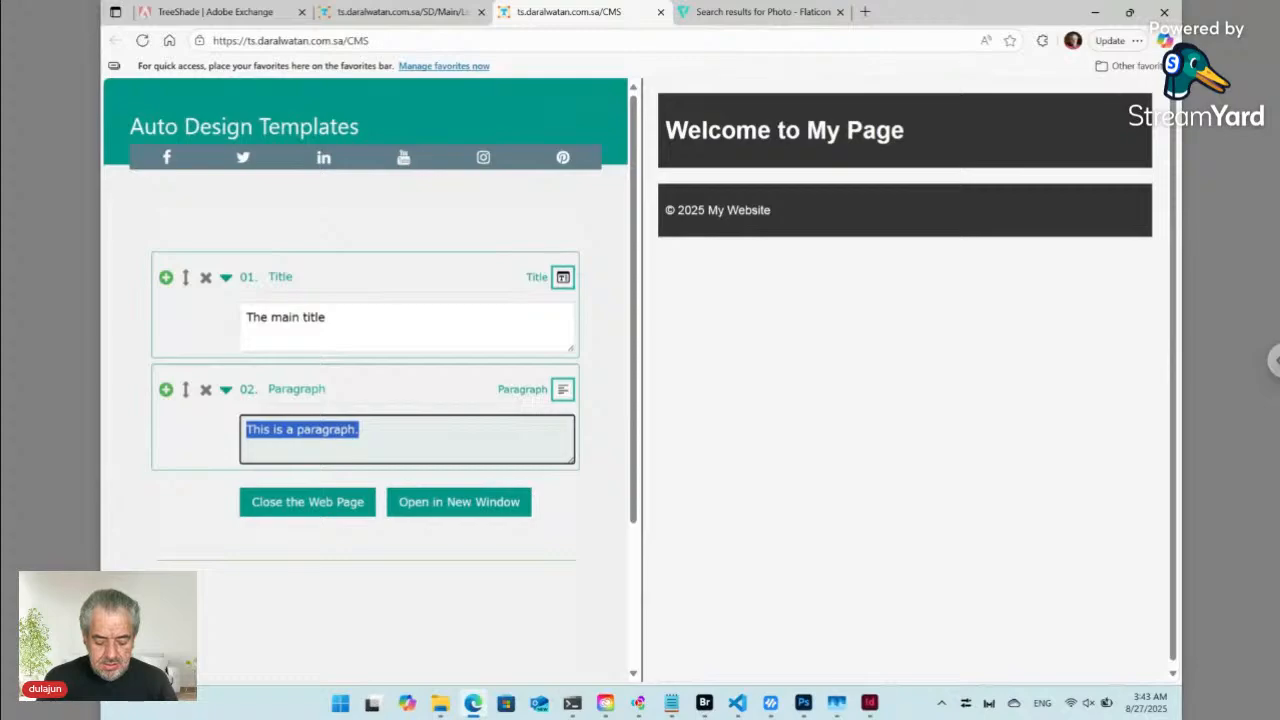
text(The pa)
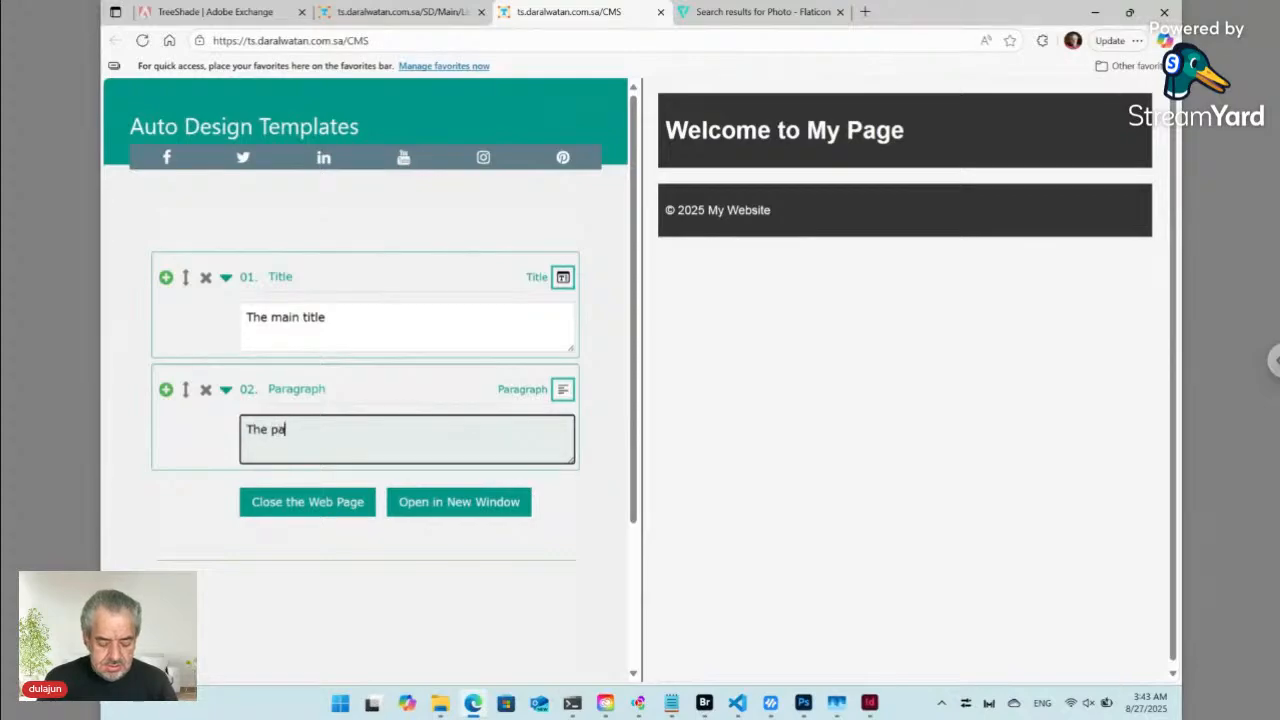
text(ragraph)
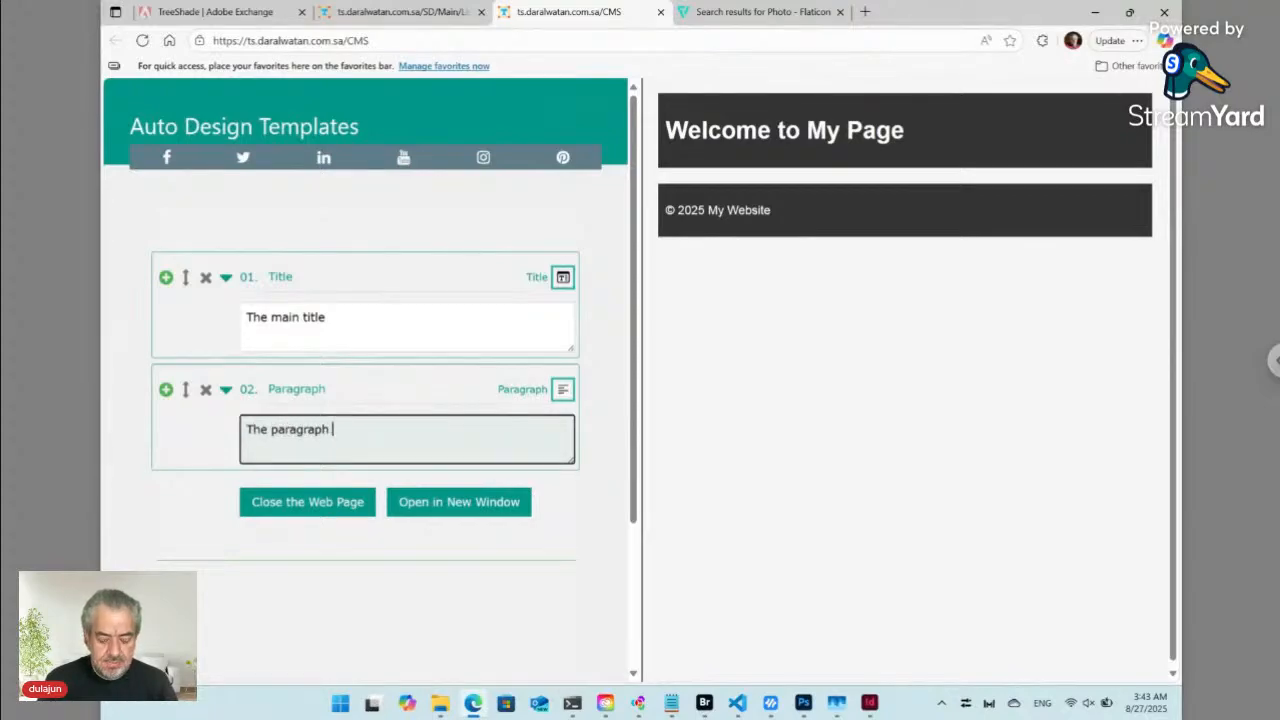
text( is modified)
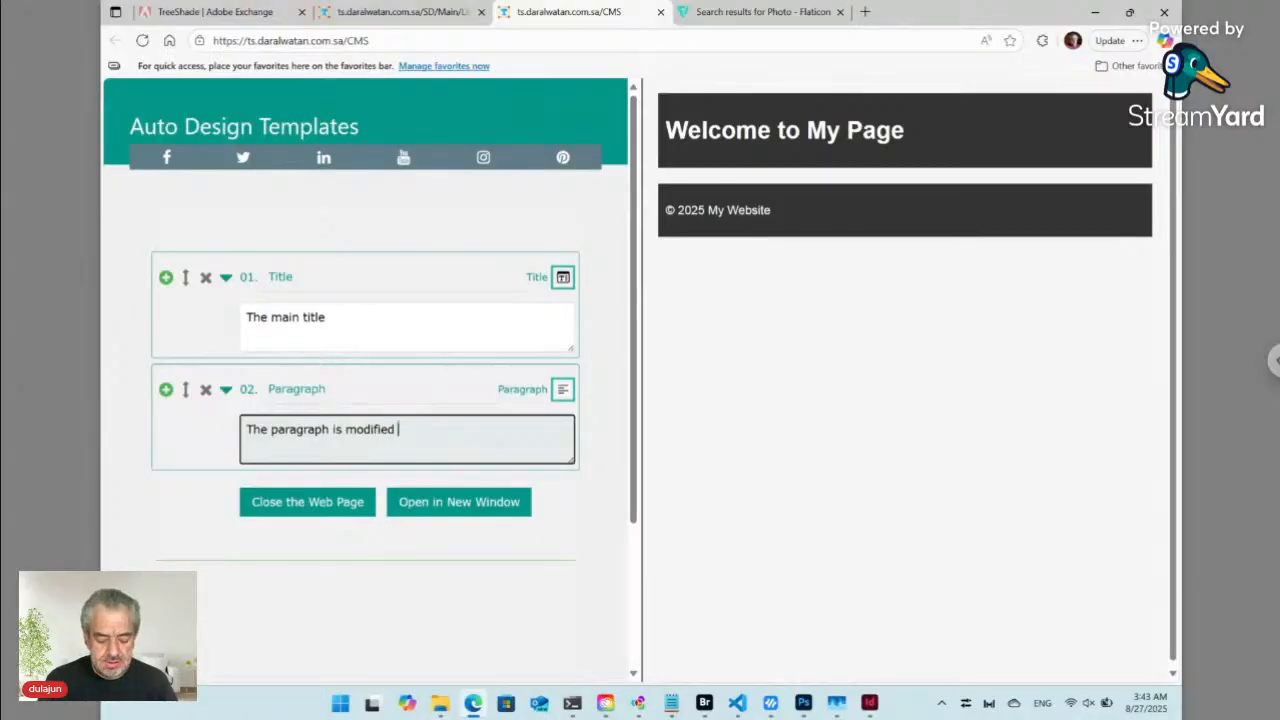
text(and )
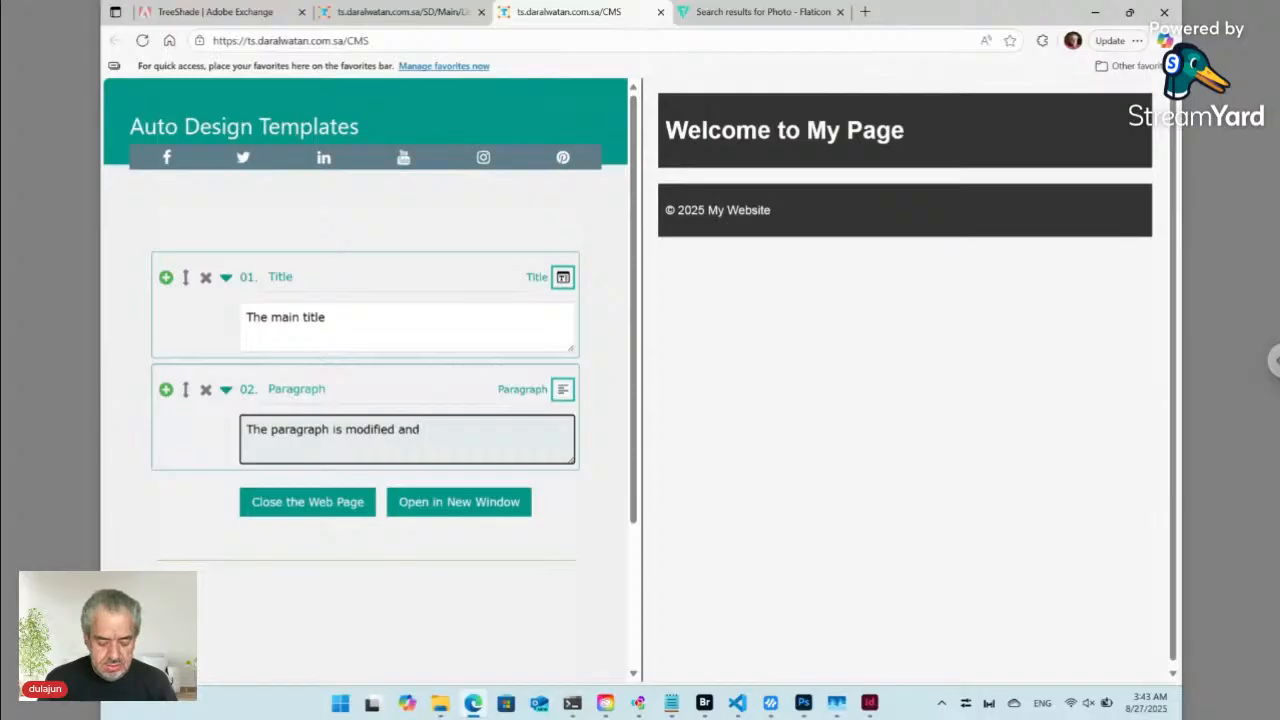
text(new one.)
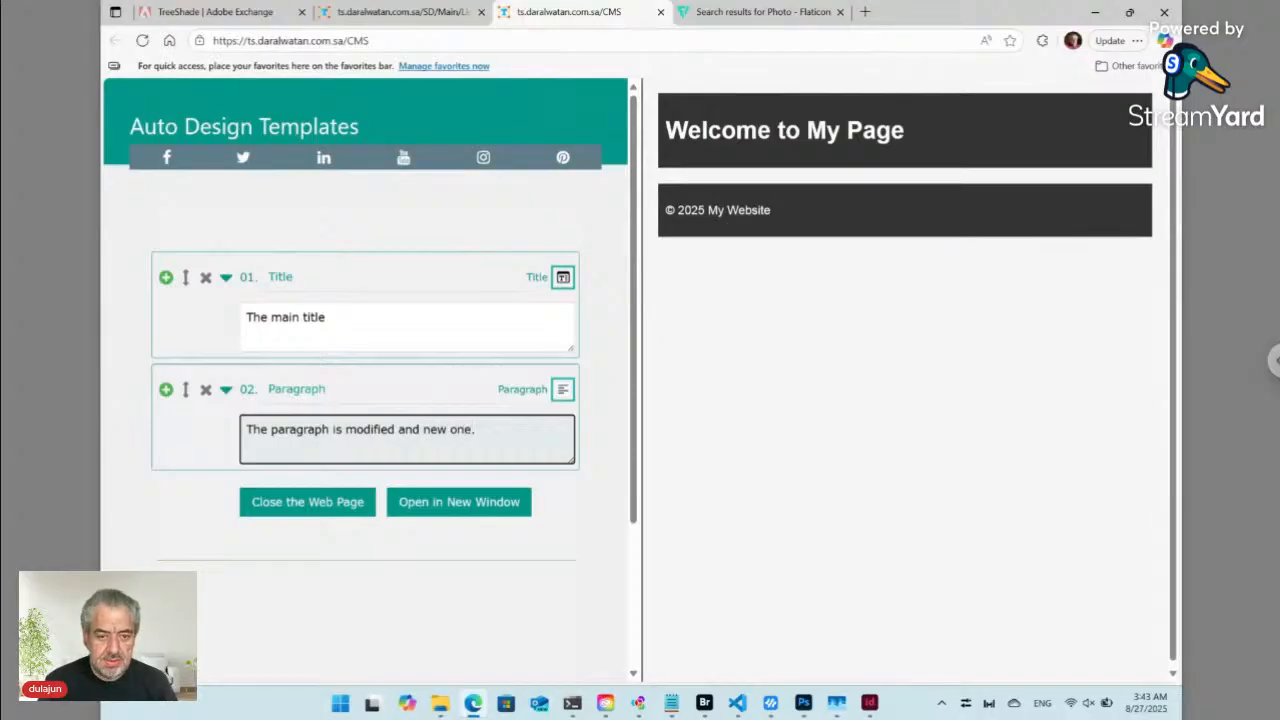
- Add a third item below the paragraph and change its type to Photo
click(167, 391)
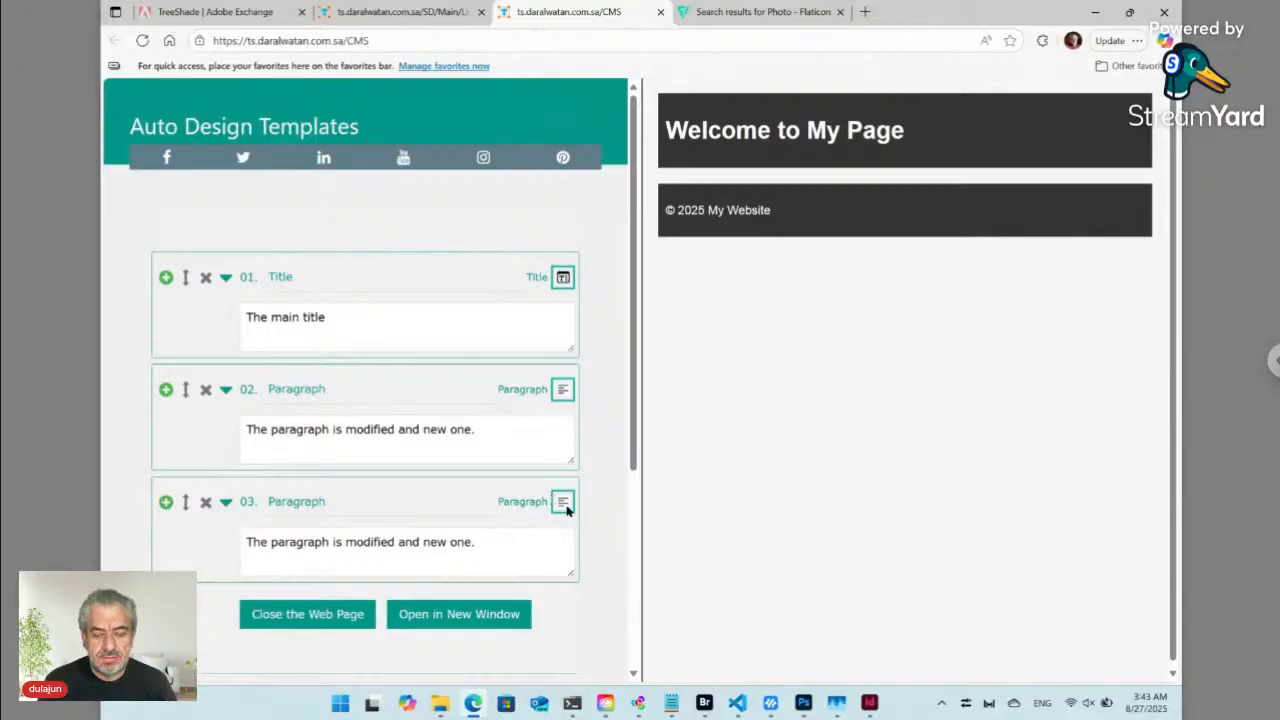
click(564, 504)
click(507, 535)
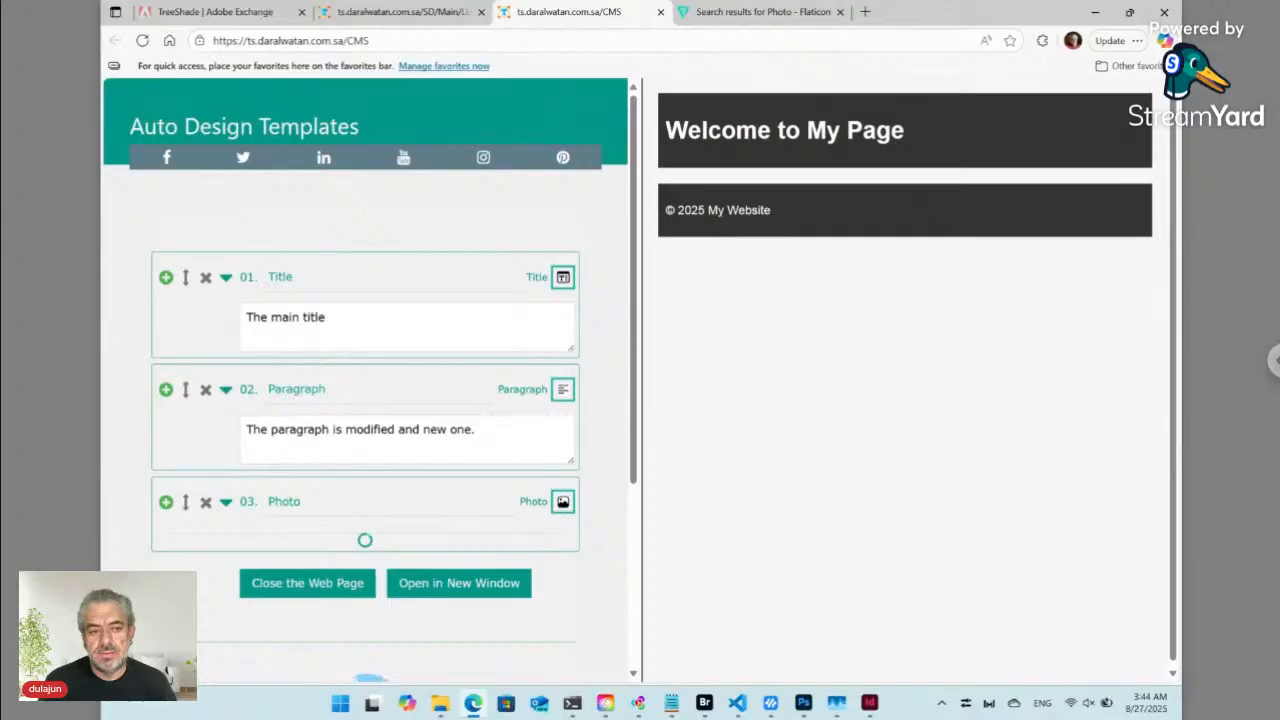
- Upload pexels-pixabay-276583.jpg from the Downloads folder as the image of the Photo item
scroll(527, 395, down, 2)
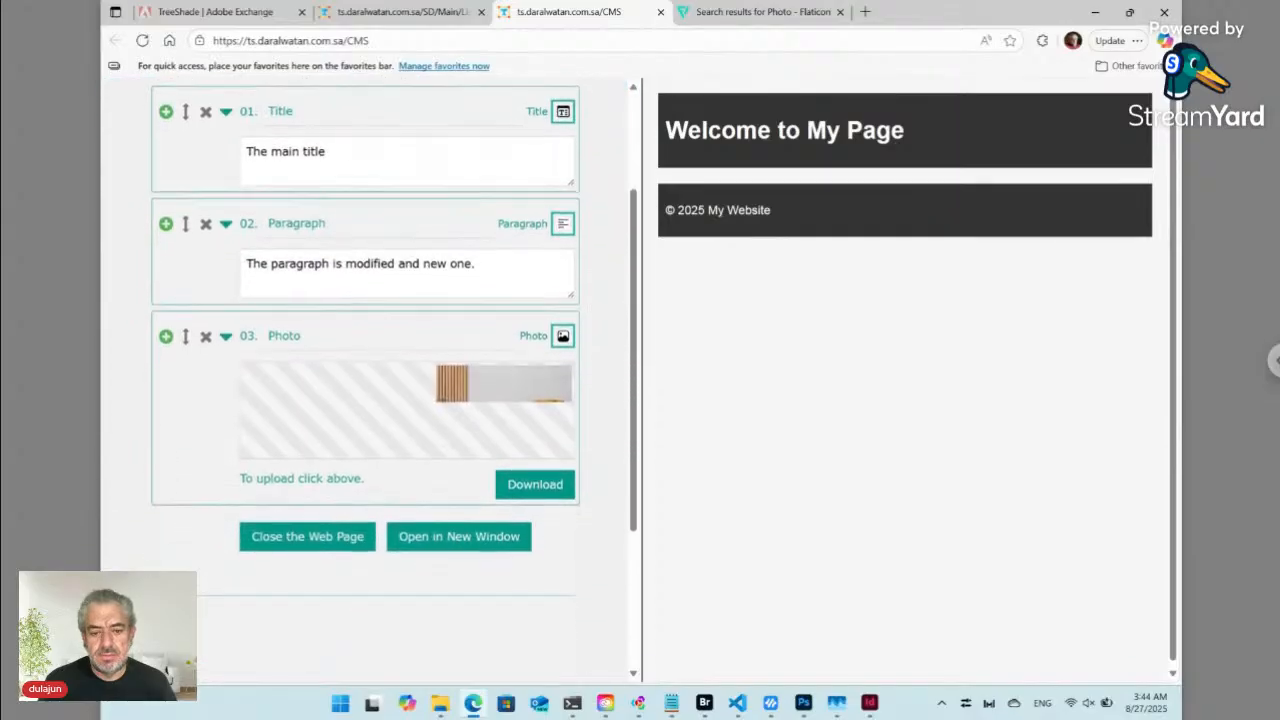
click(517, 392)
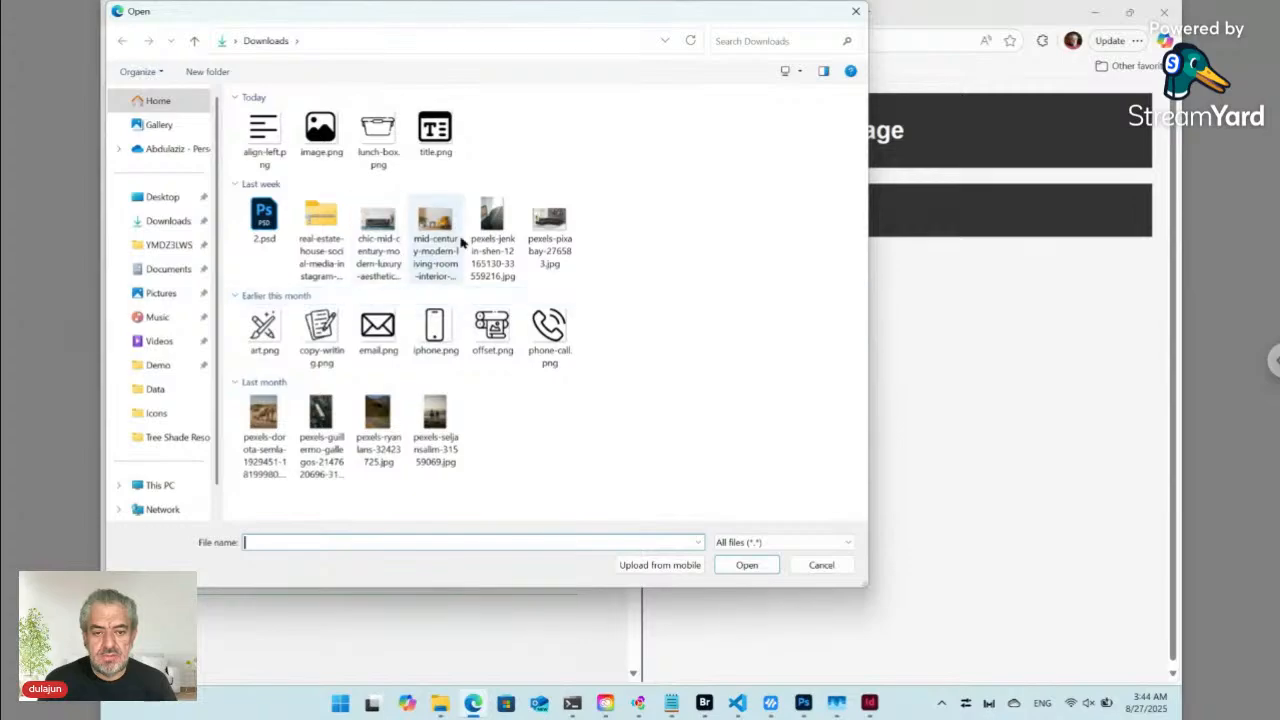
click(549, 232)
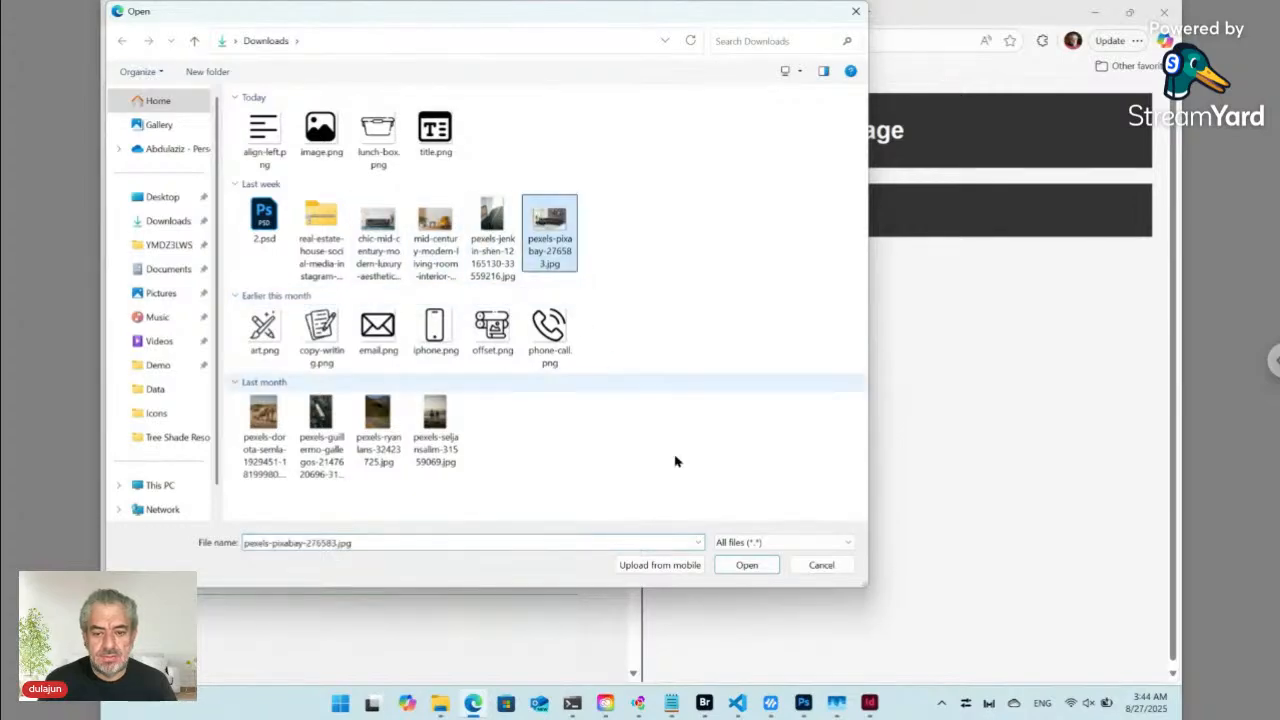
click(746, 565)
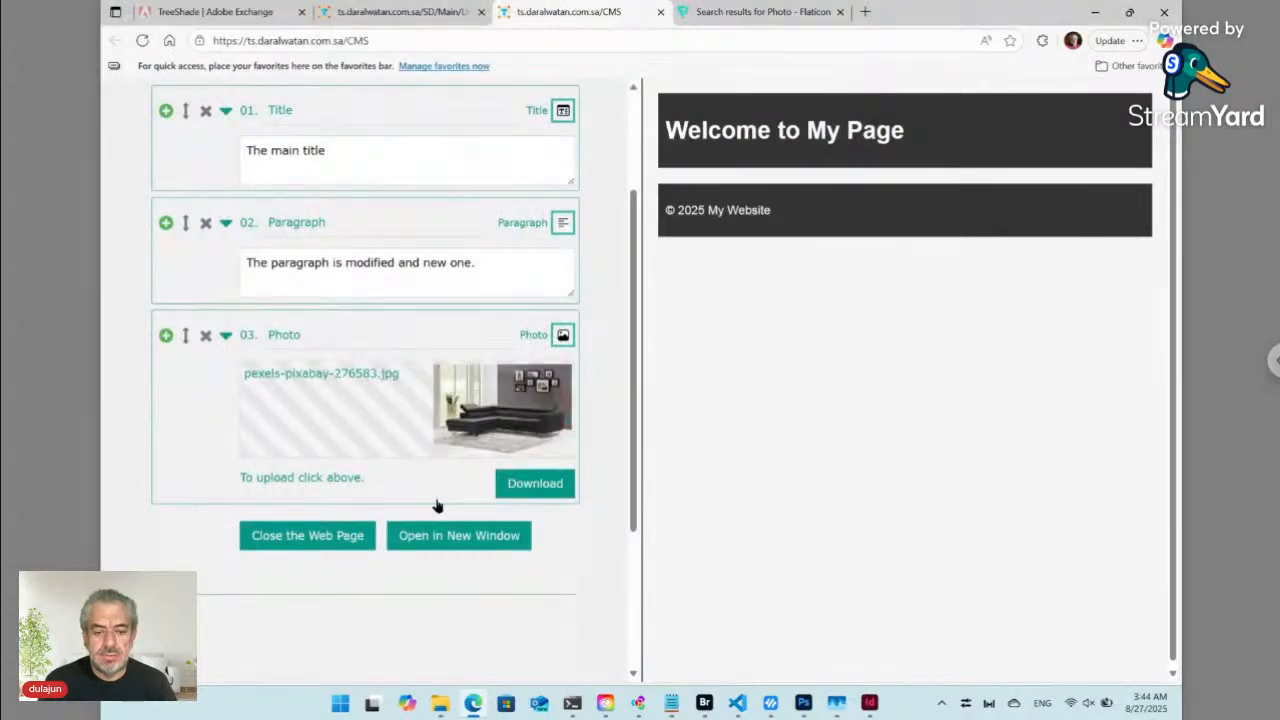
- Submit the form to update the page content, and open the web page preview beside the form
scroll(583, 512, down, 3)
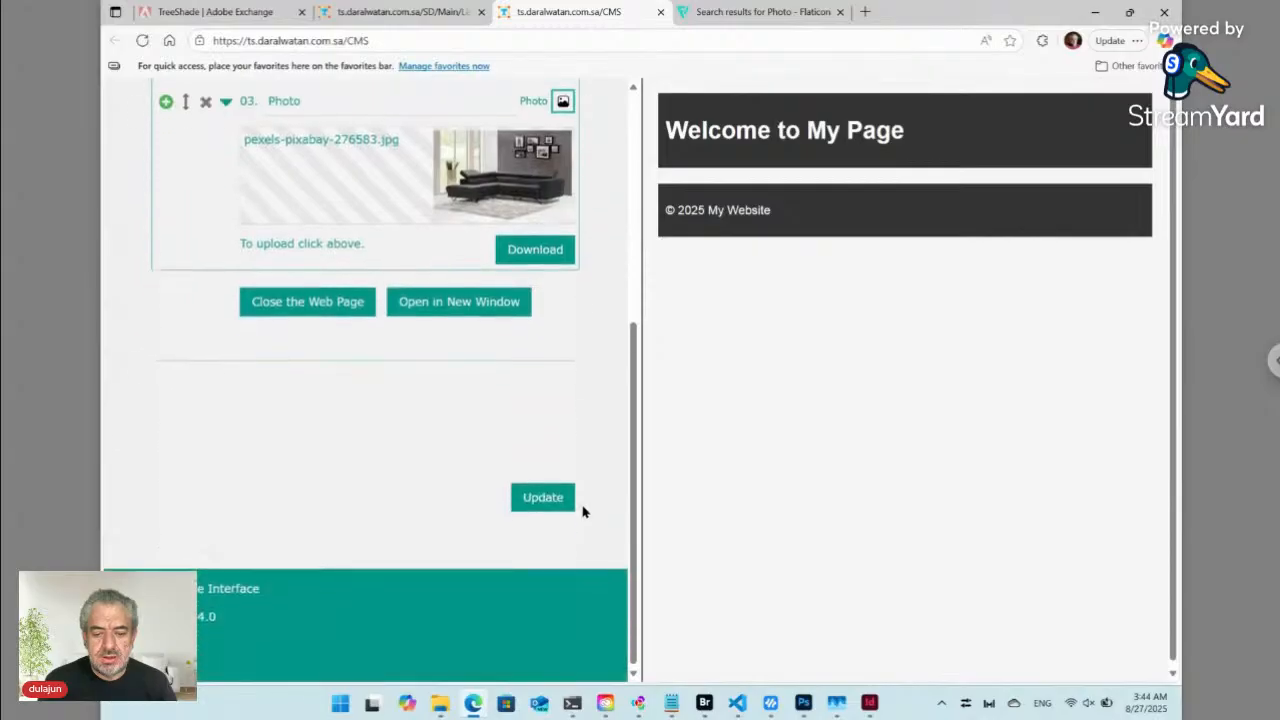
click(532, 498)
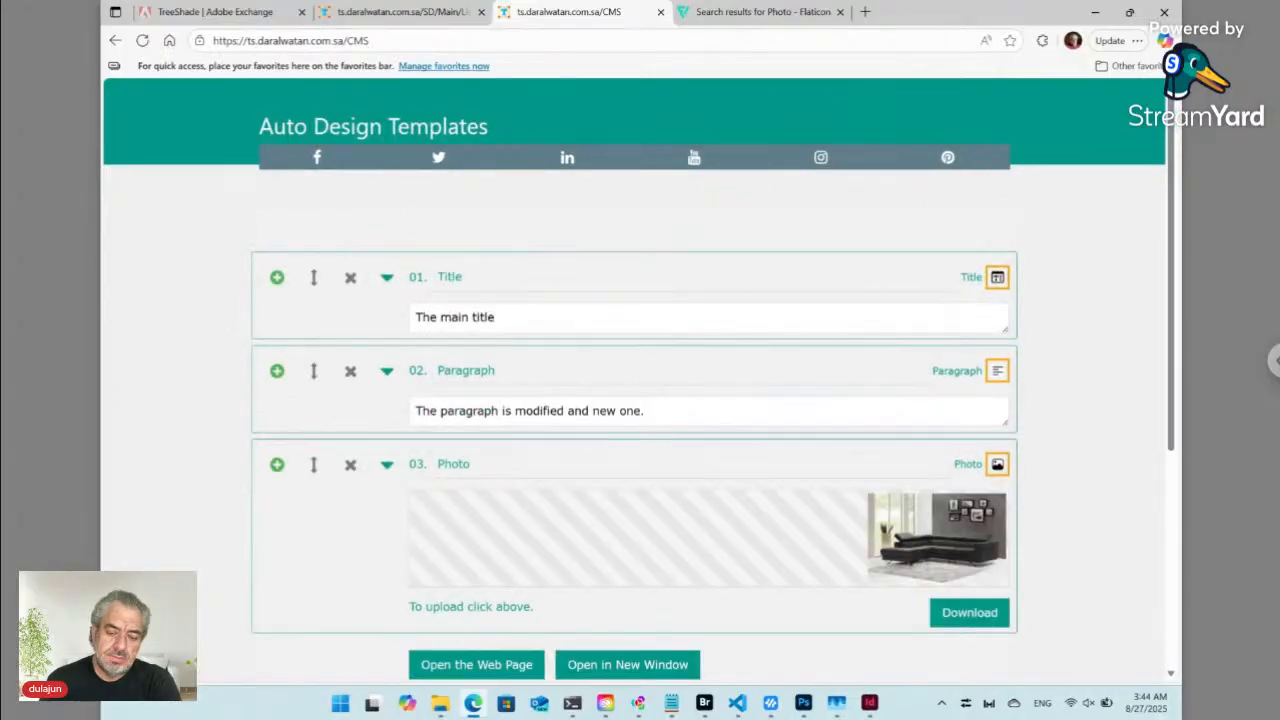
scroll(505, 358, down, 3)
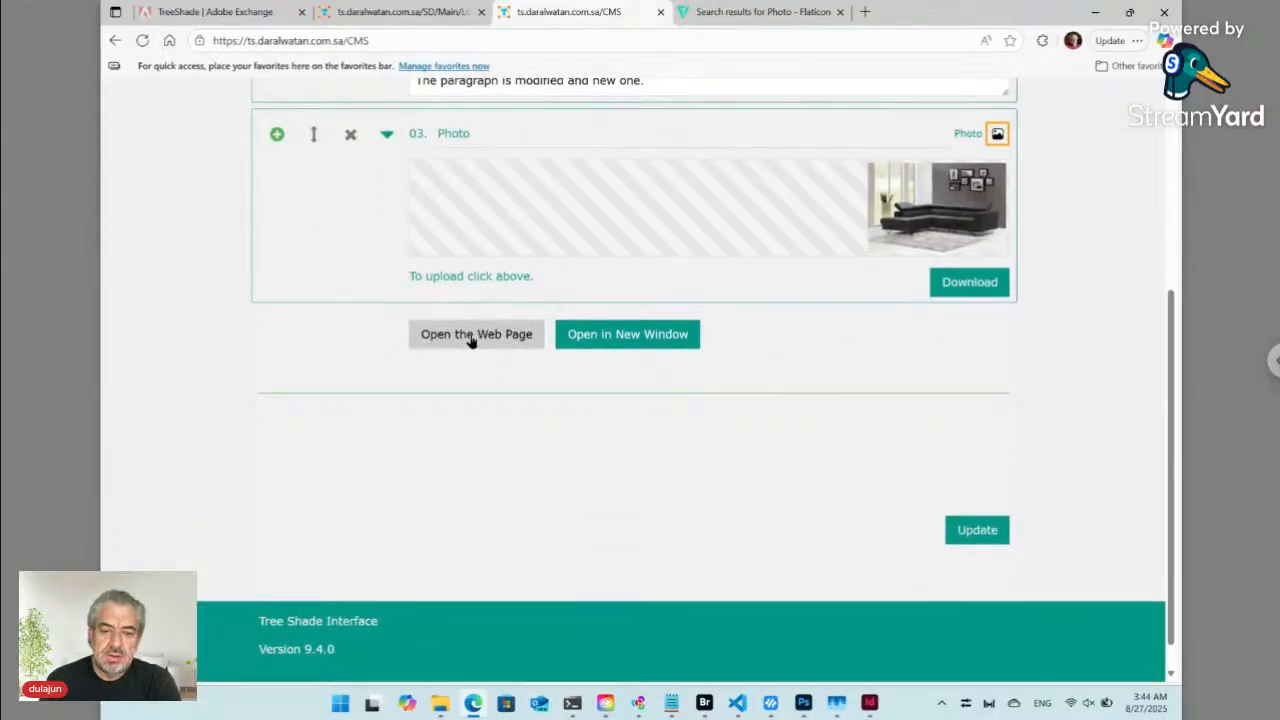
click(470, 338)
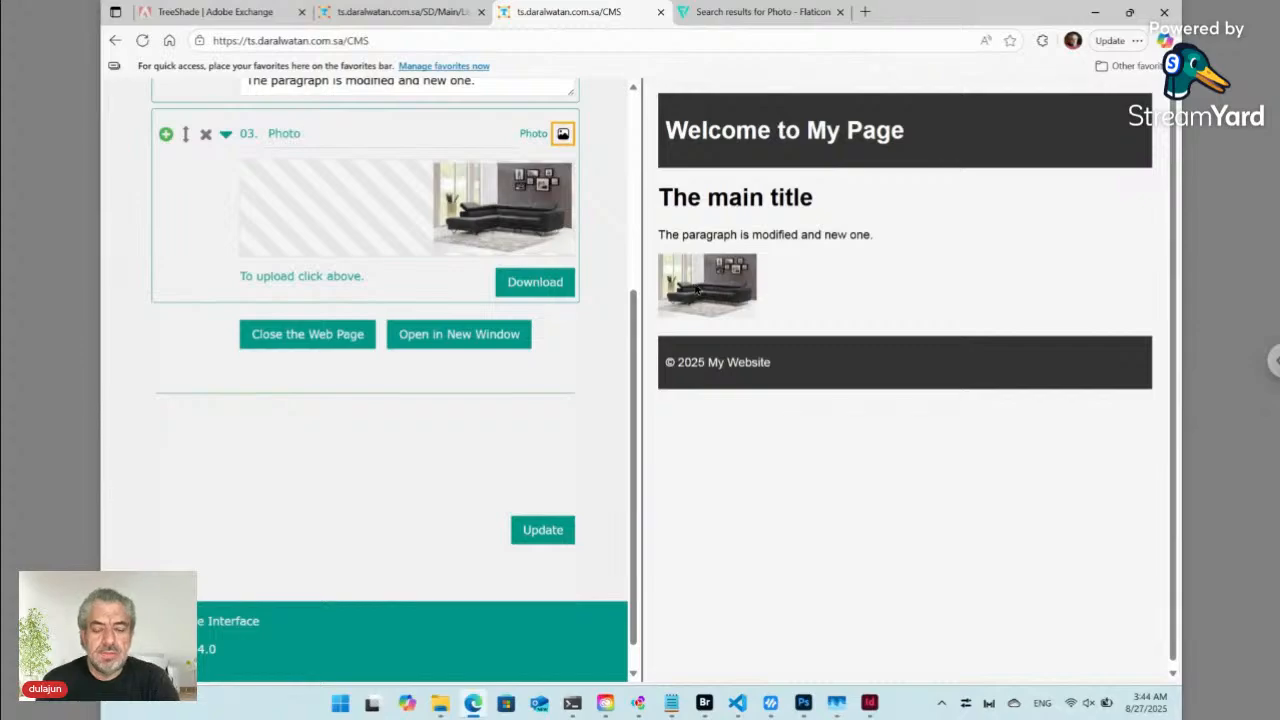
- Add a fourth item below the photo and change its type to Container
scroll(333, 296, up, 2)
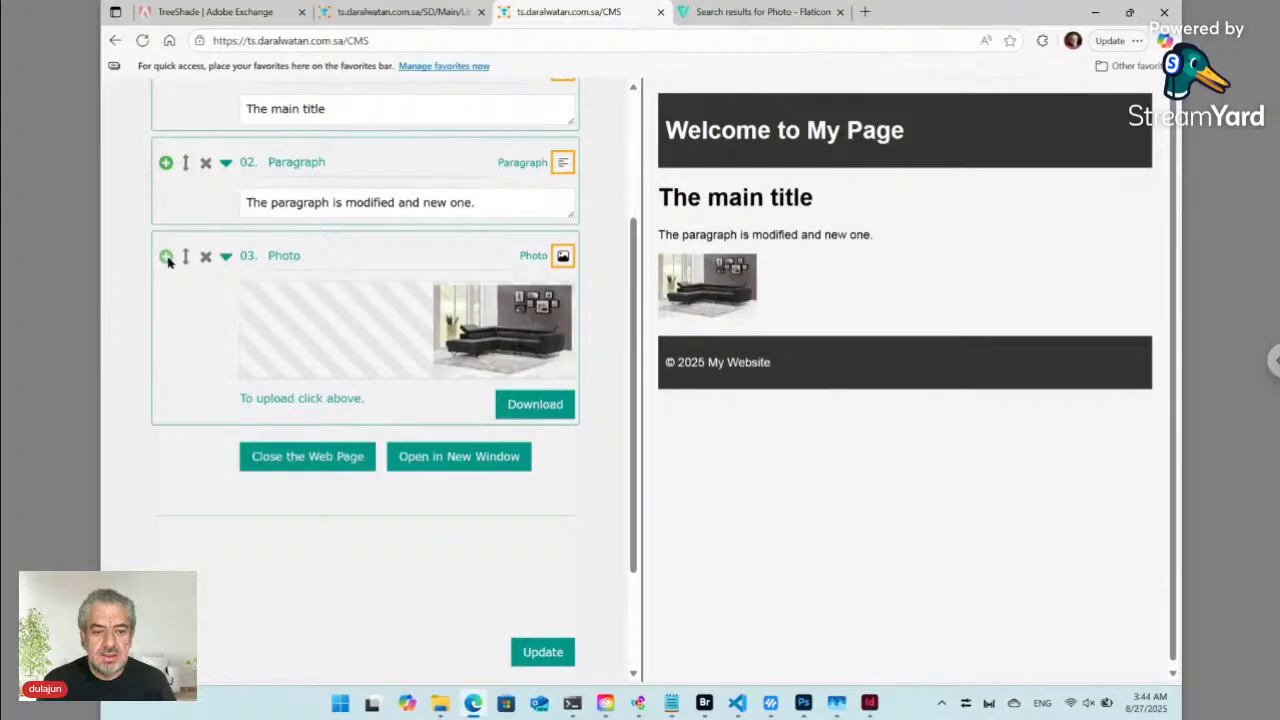
click(166, 257)
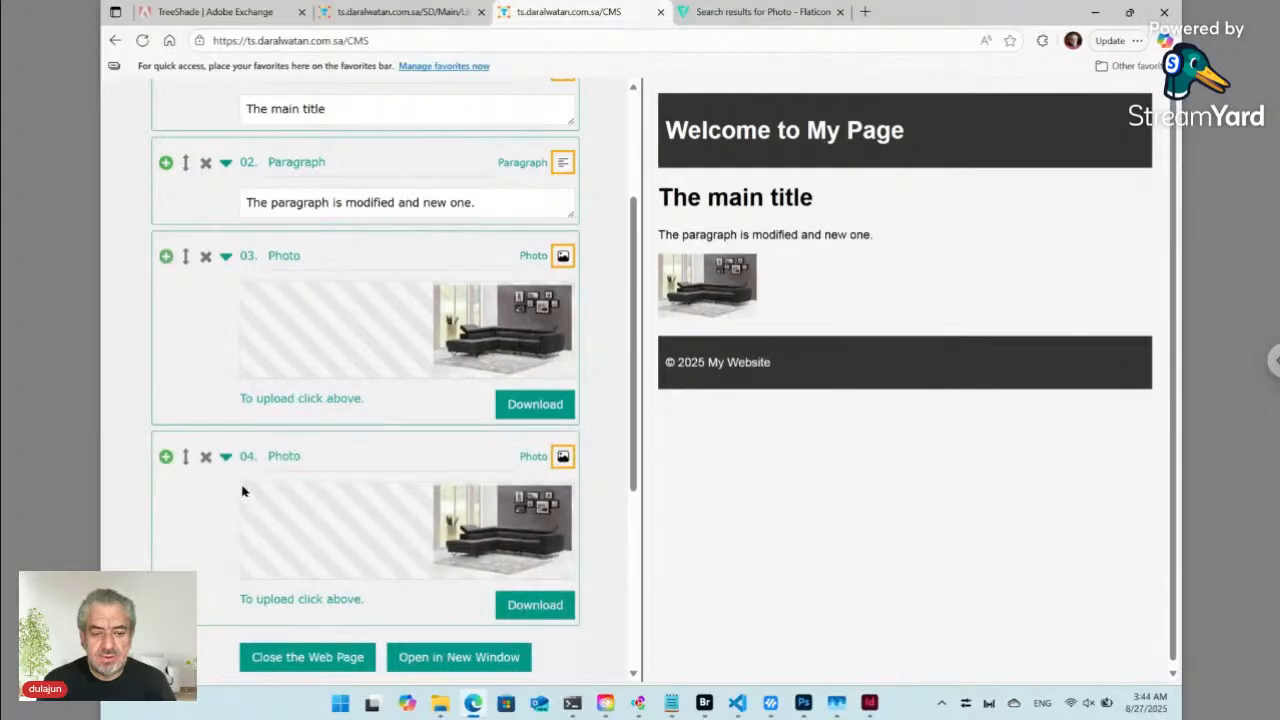
click(564, 457)
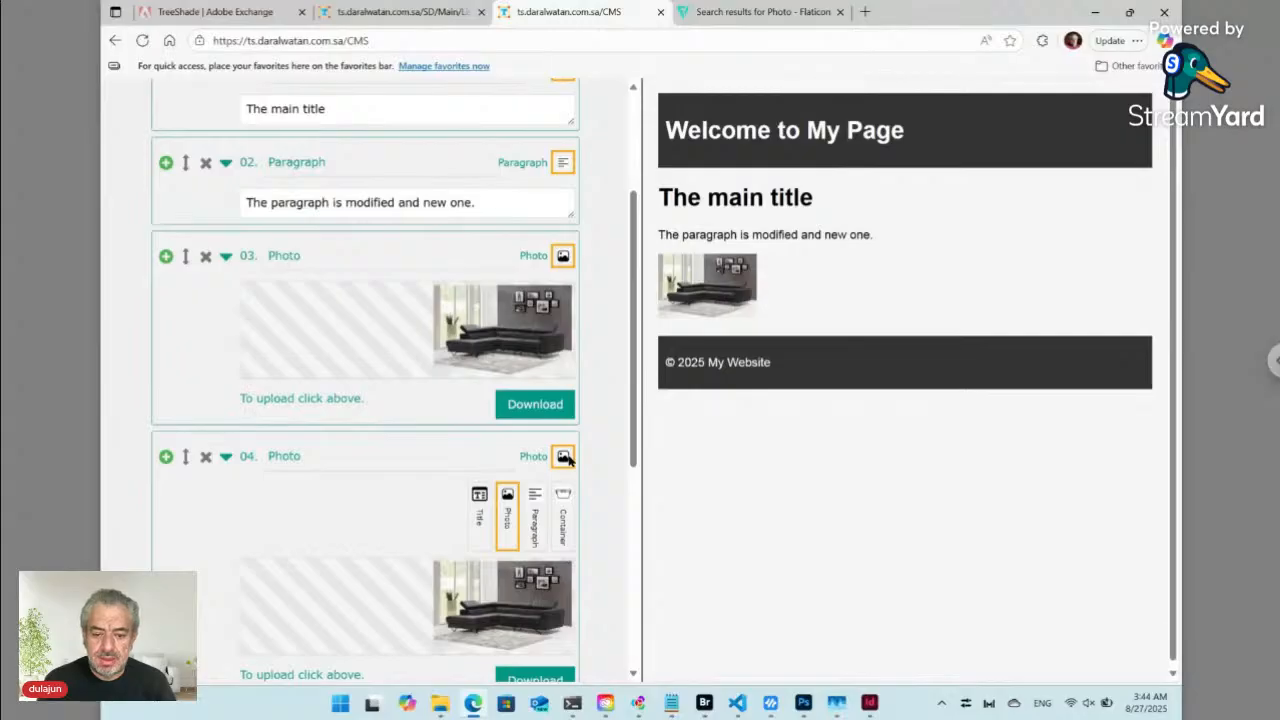
click(563, 525)
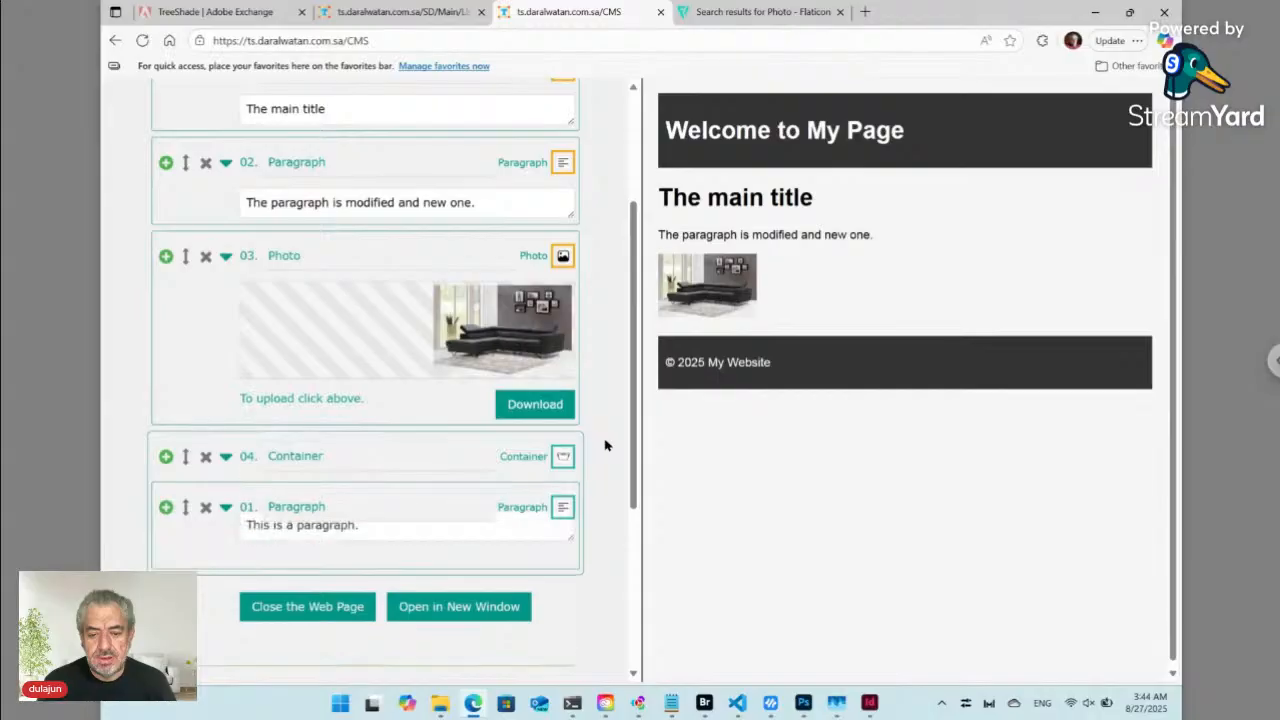
- Change the Paragraph item inside the Container to a Title with the text "Sub title"
scroll(604, 445, down, 3)
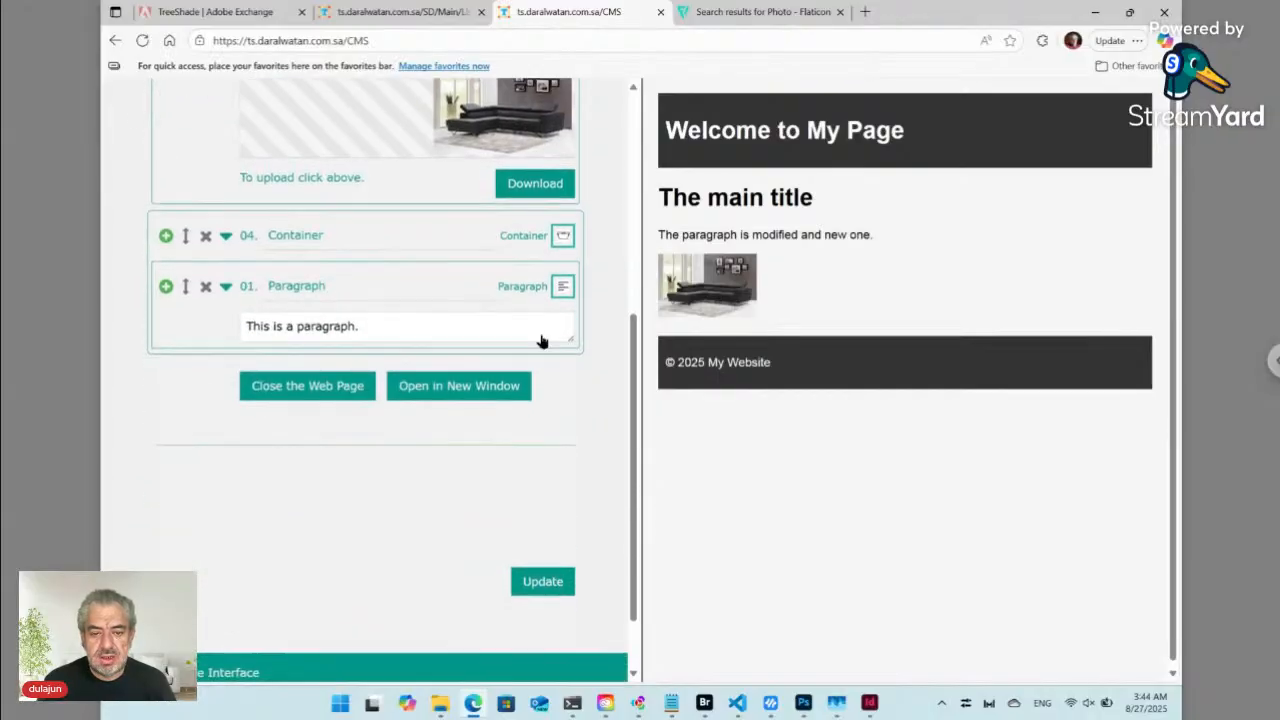
click(563, 286)
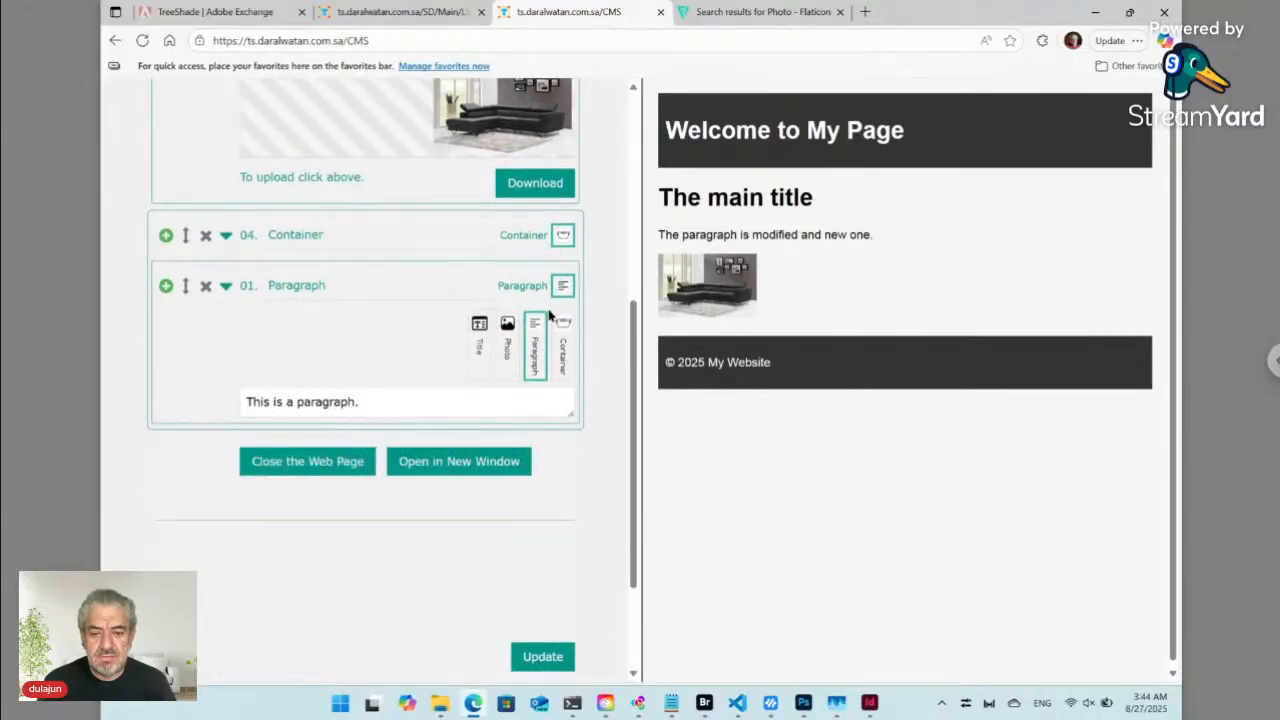
click(479, 340)
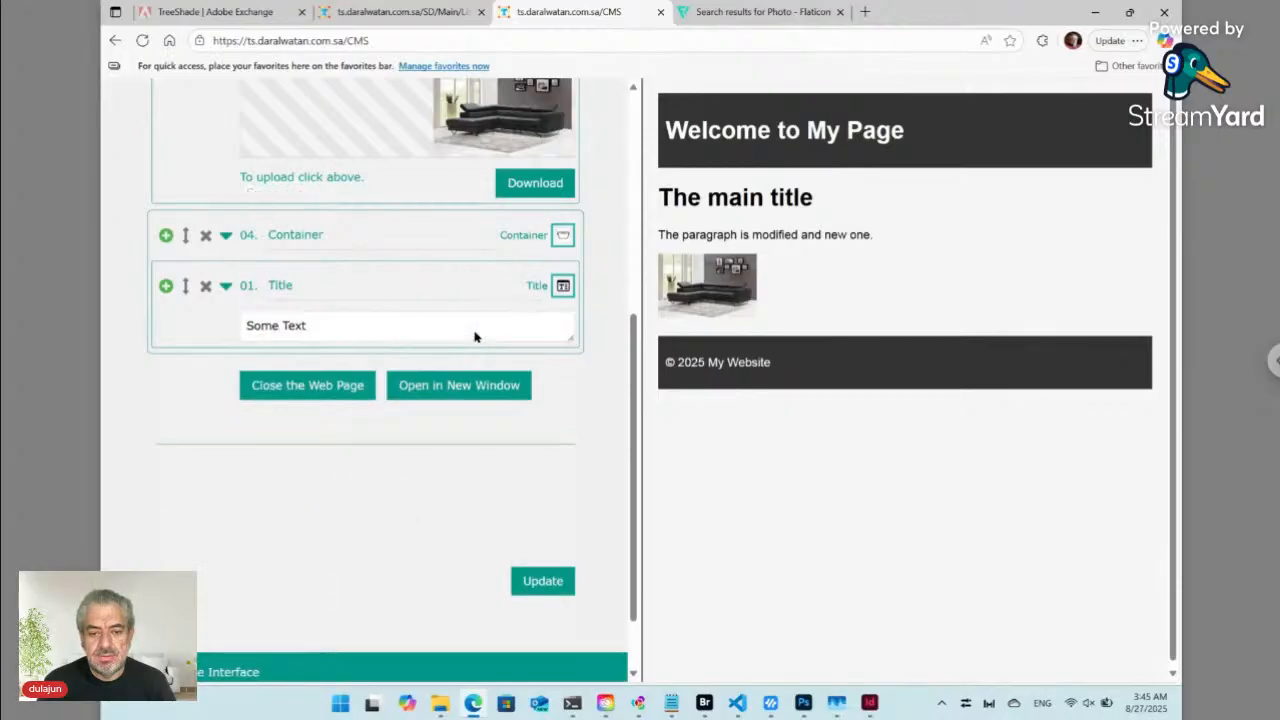
click(289, 325)
key(ctrl+a)
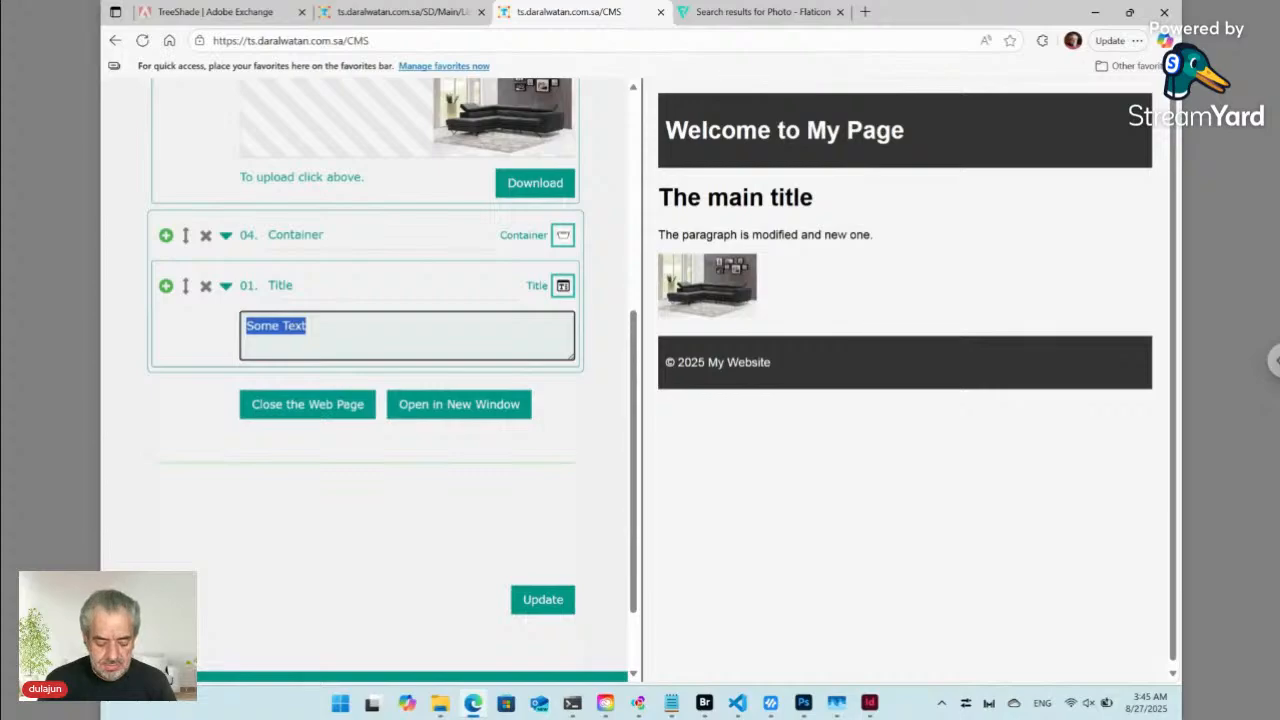
text(Sub )
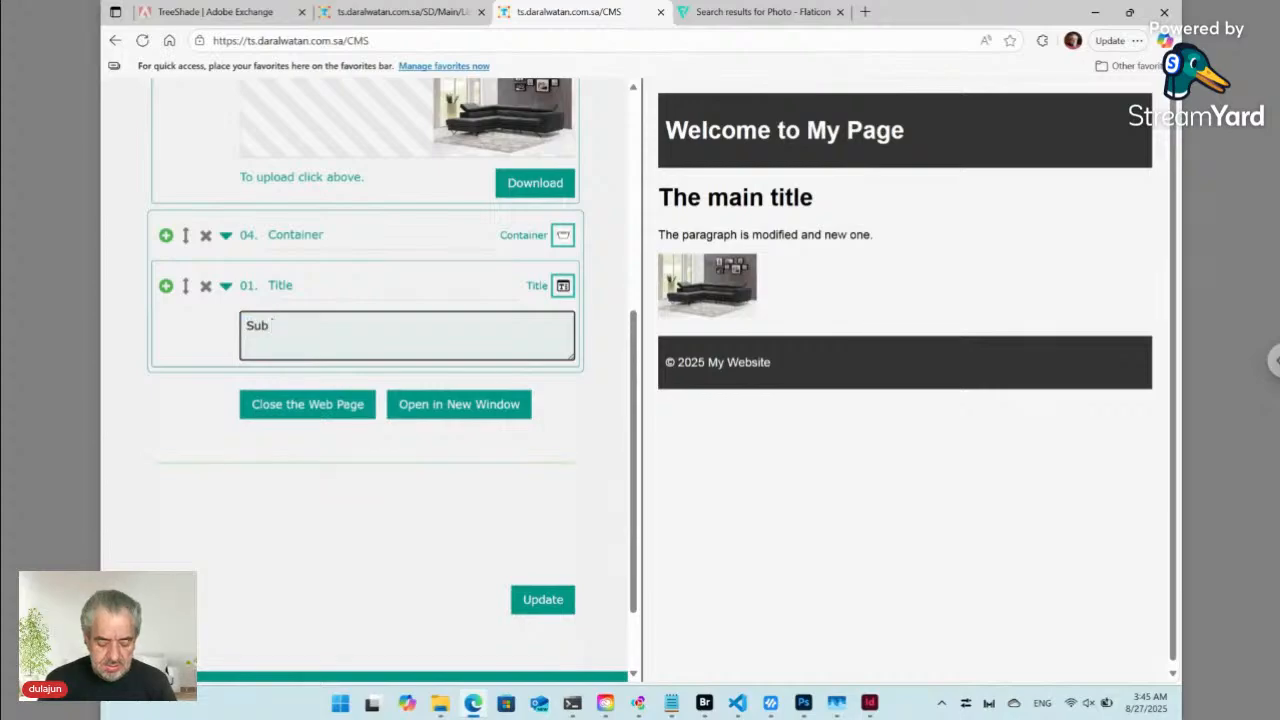
text(title)
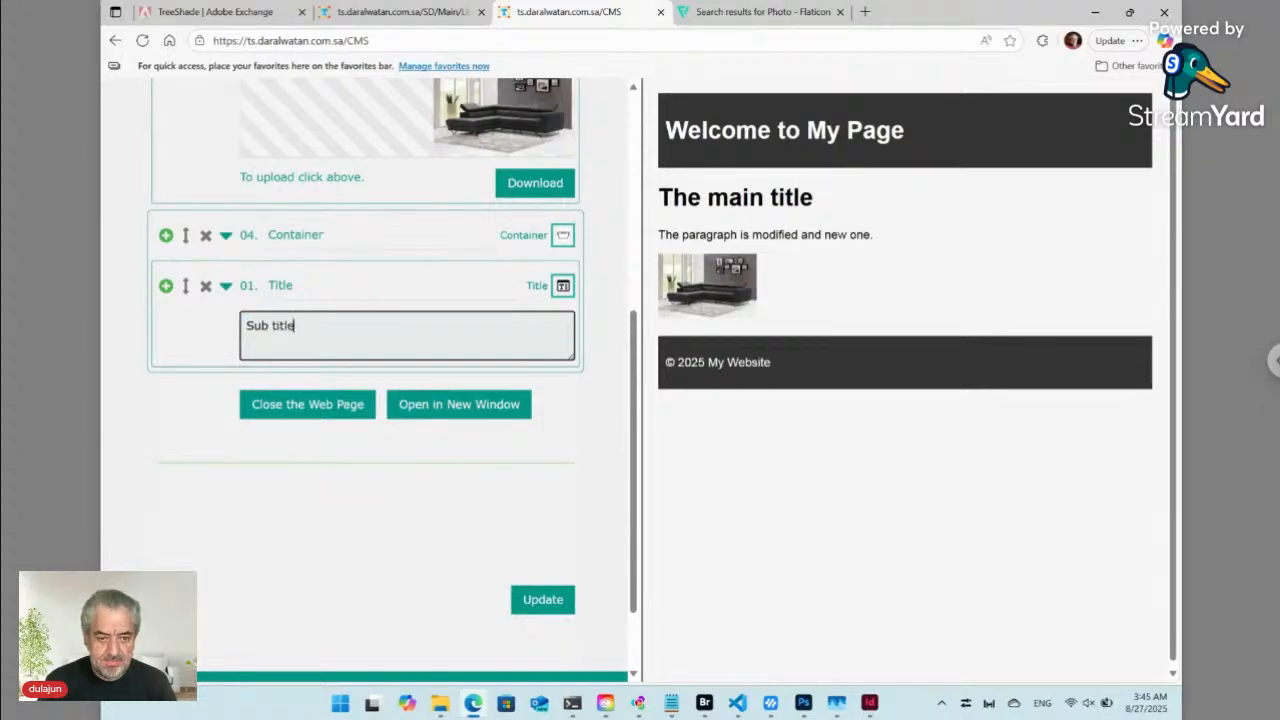
- Add a second item below the Sub title inside the Container and change its type to Paragraph
click(166, 287)
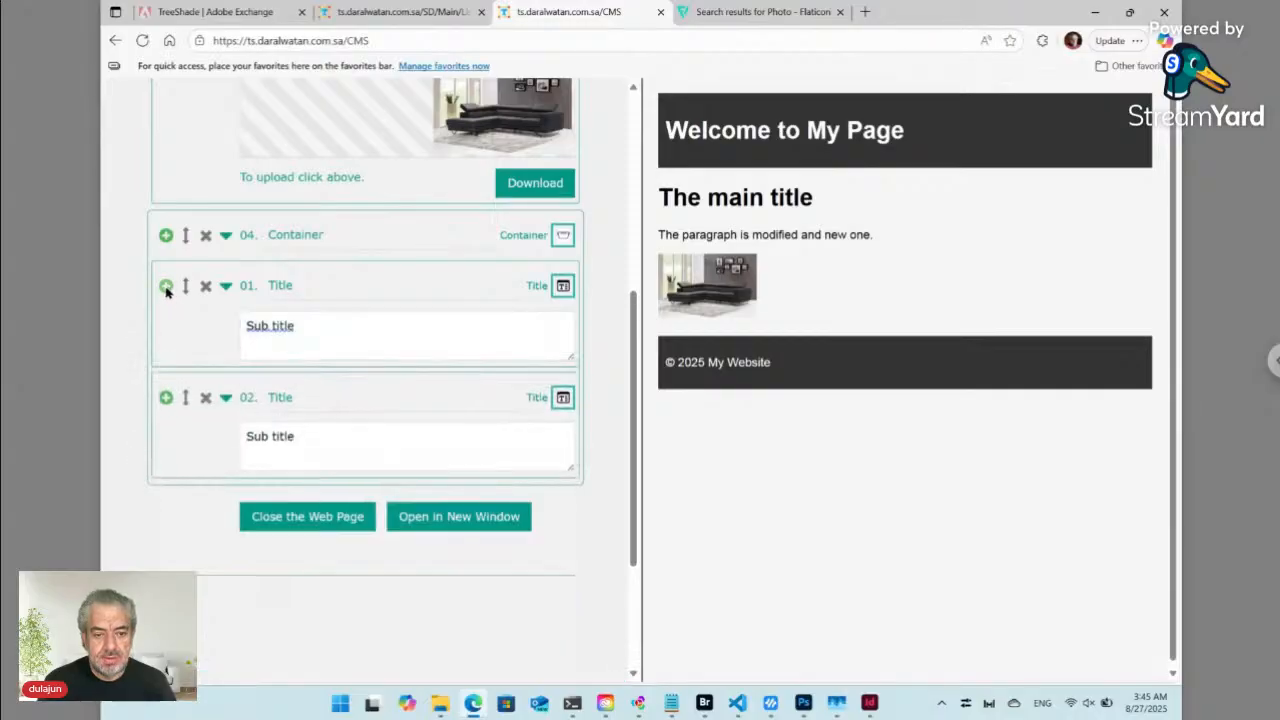
click(304, 449)
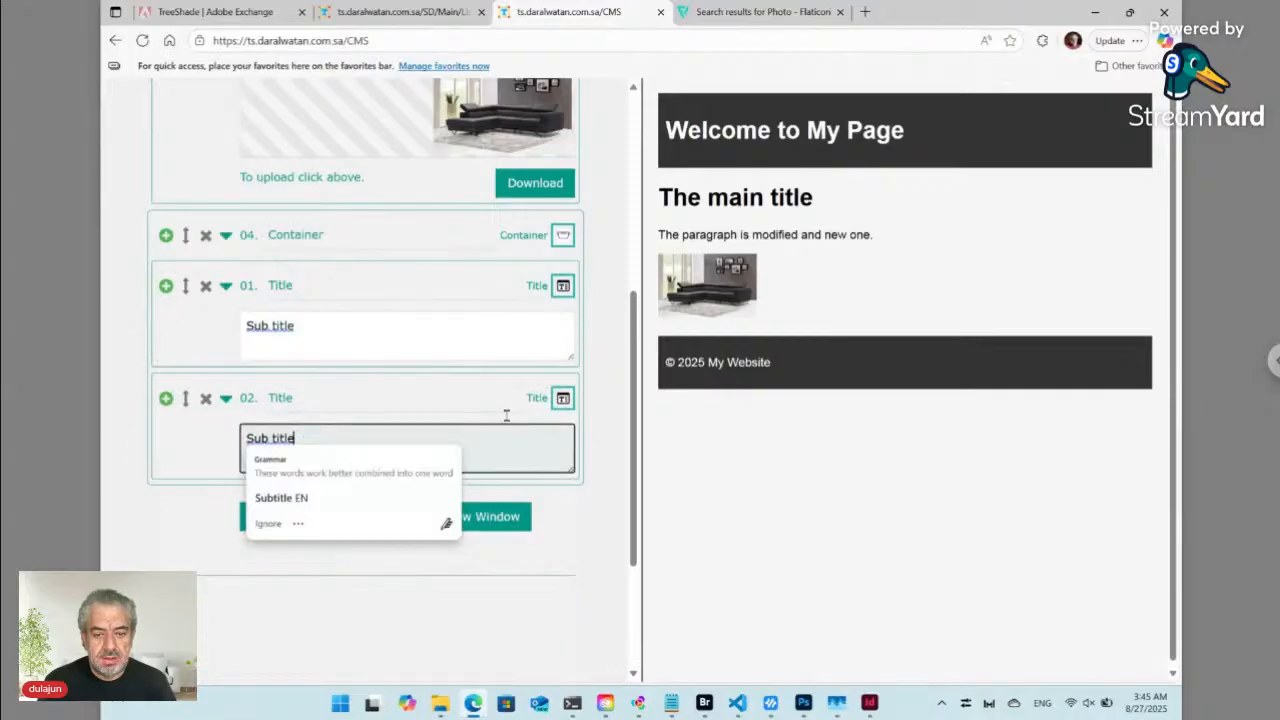
click(563, 399)
click(535, 452)
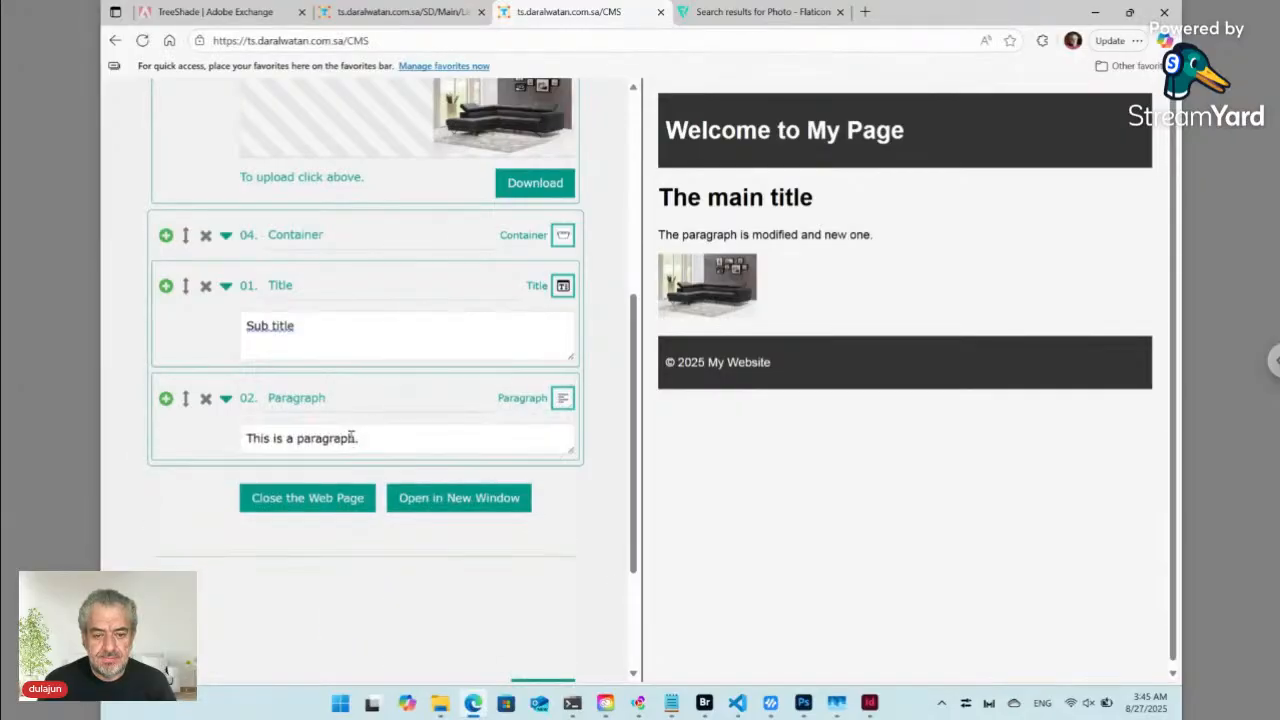
- Replace the new Paragraph item's text with "New paragraph for the subtitle."
click(351, 437)
key(ctrl+a)
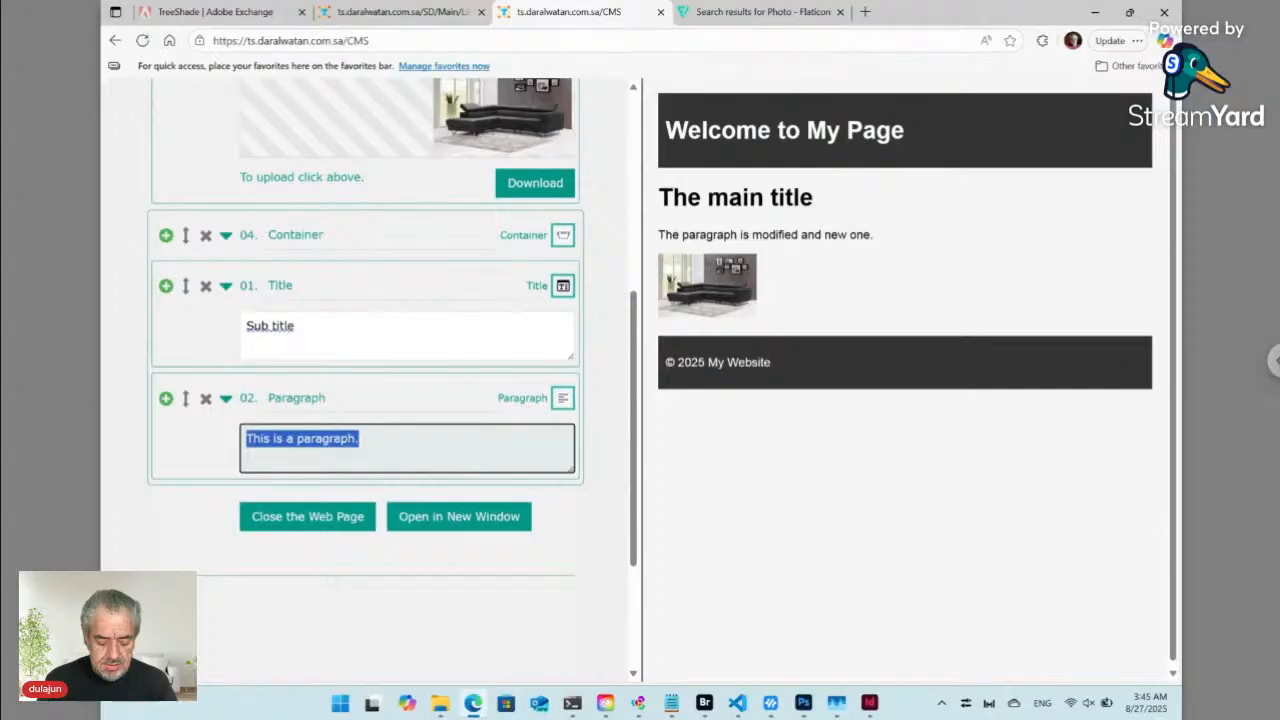
text(Ne wpa)
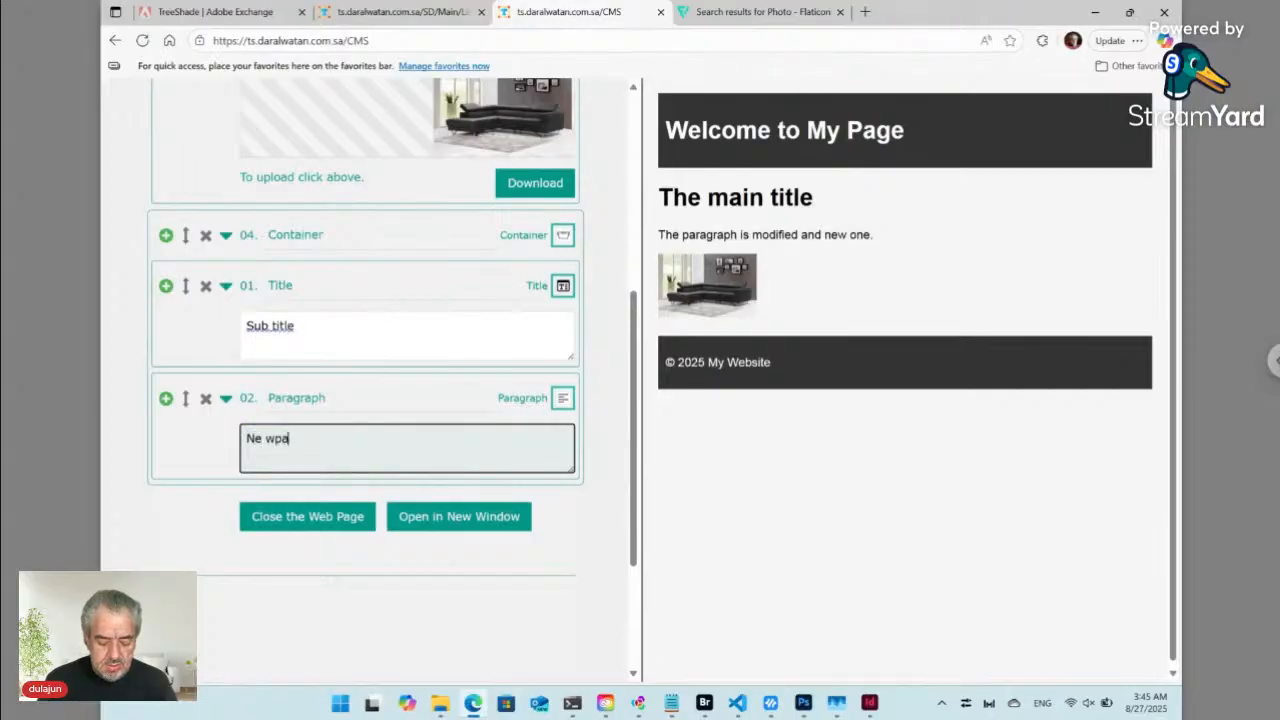
text(ragraph )
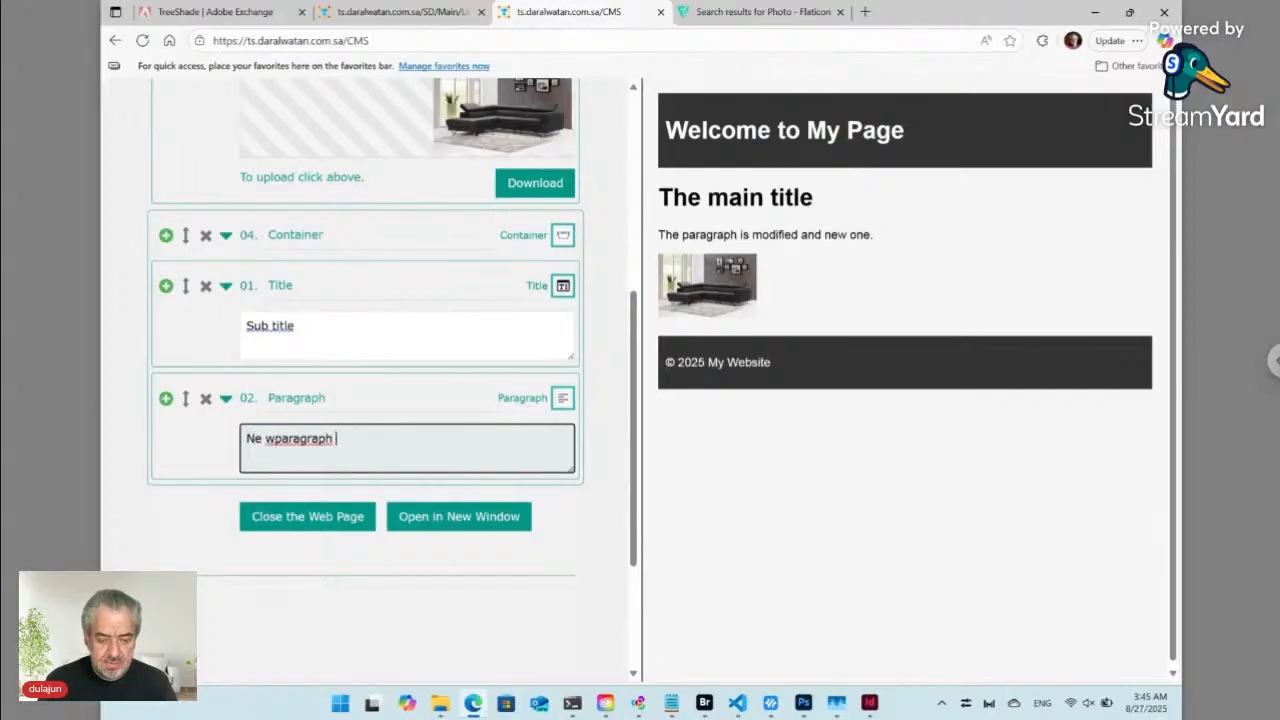
text(for th)
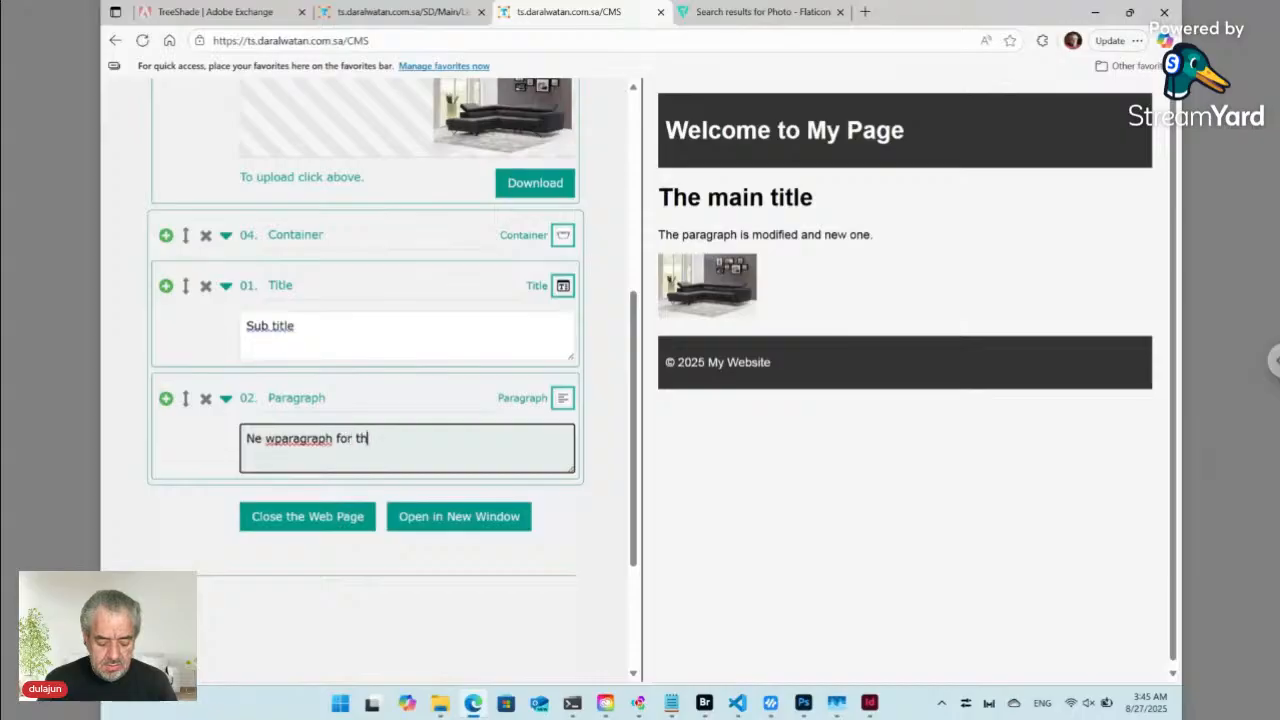
text(e sub title.)
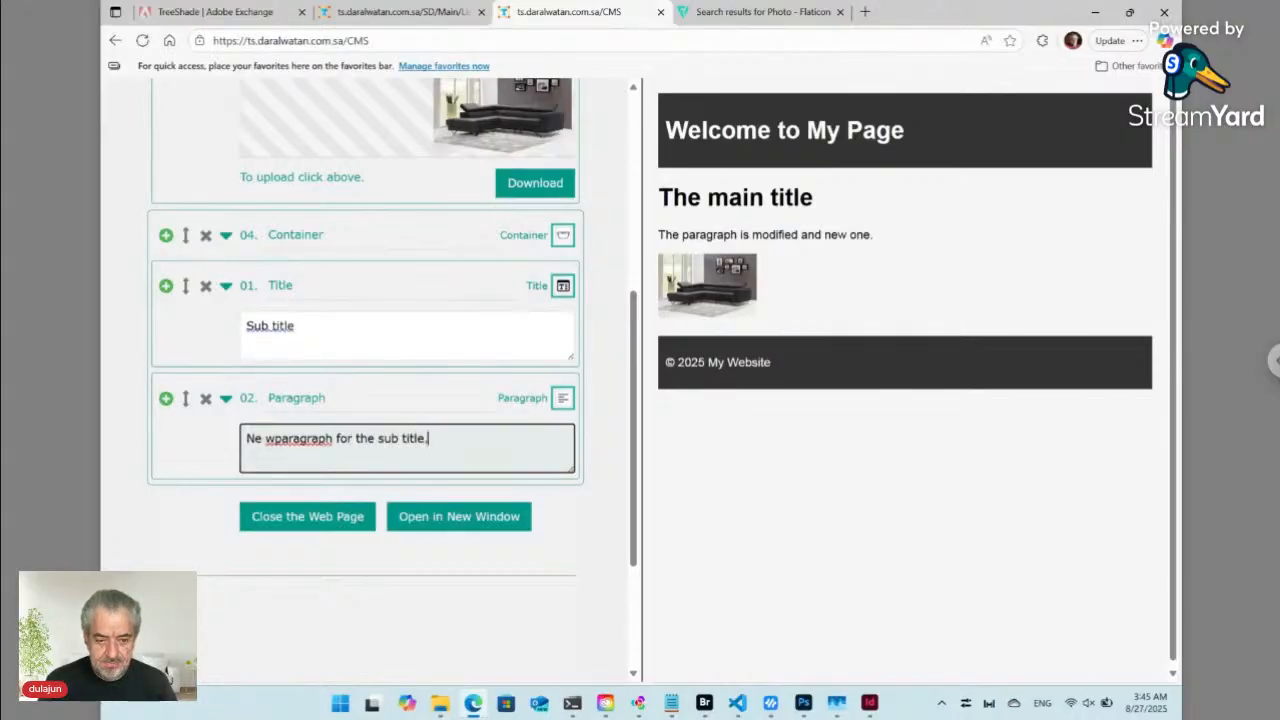
click(274, 440)
click(290, 518)
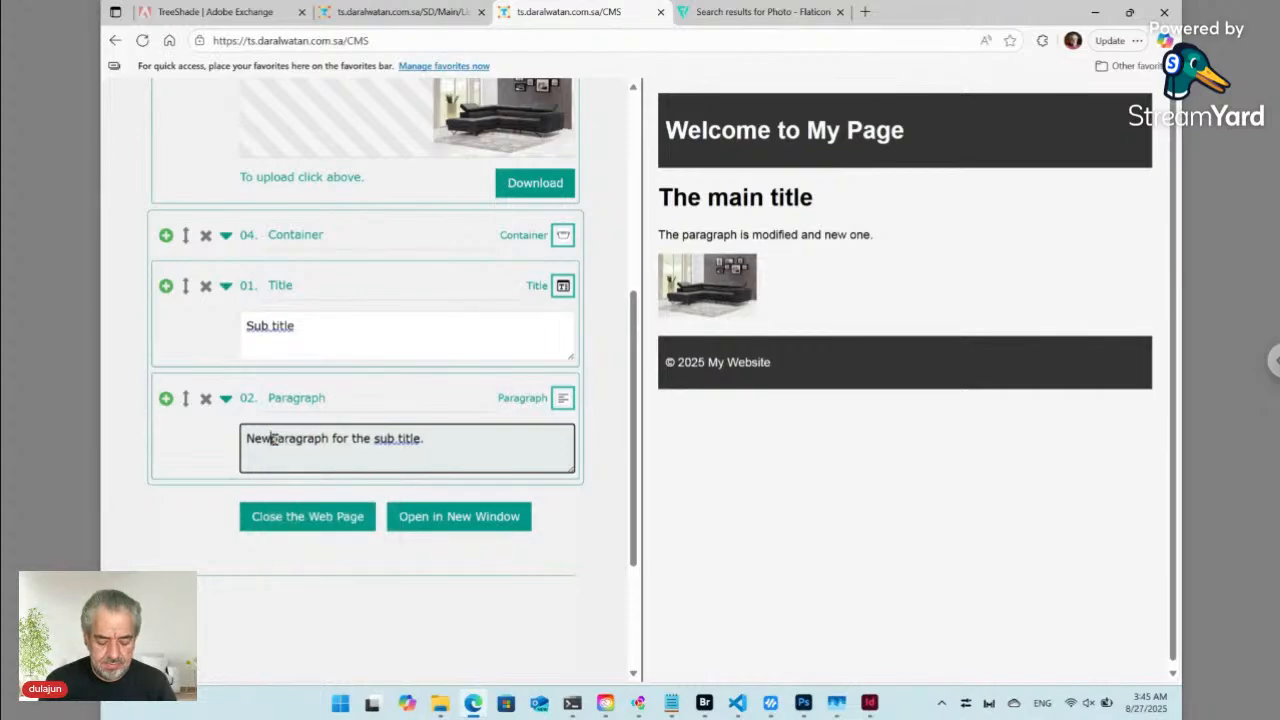
click(271, 438)
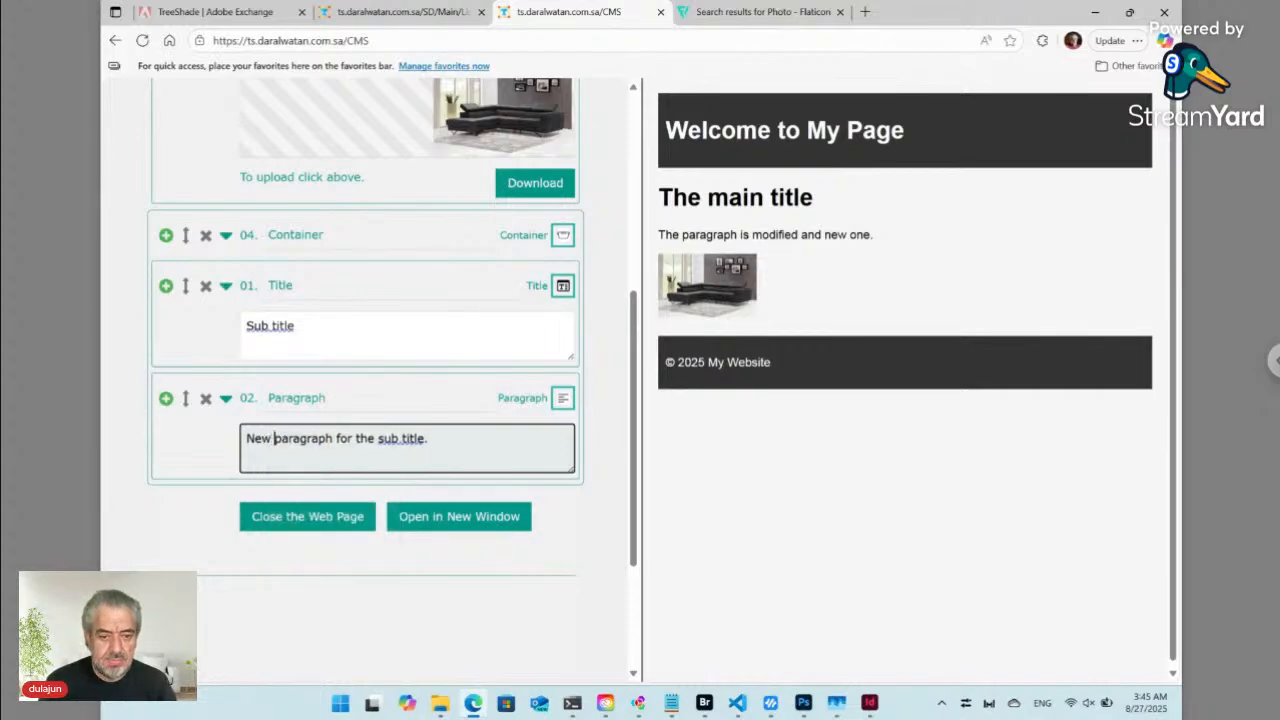
right_click(395, 438)
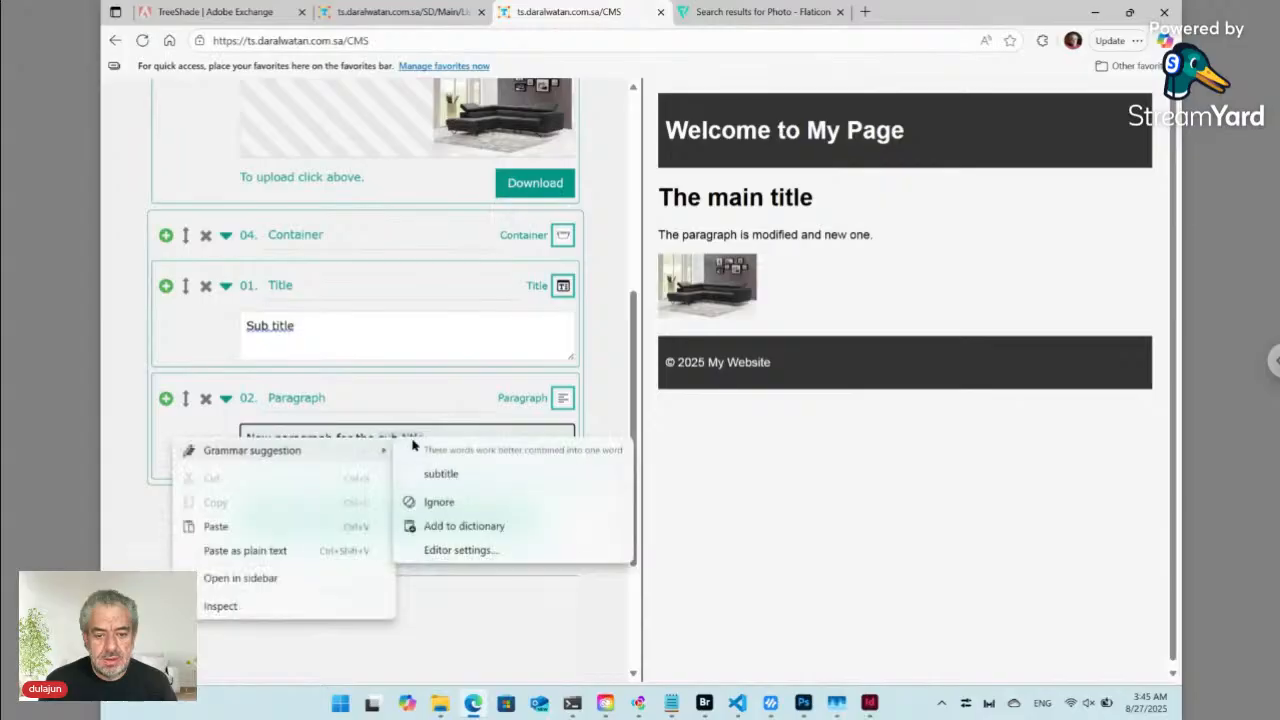
click(426, 466)
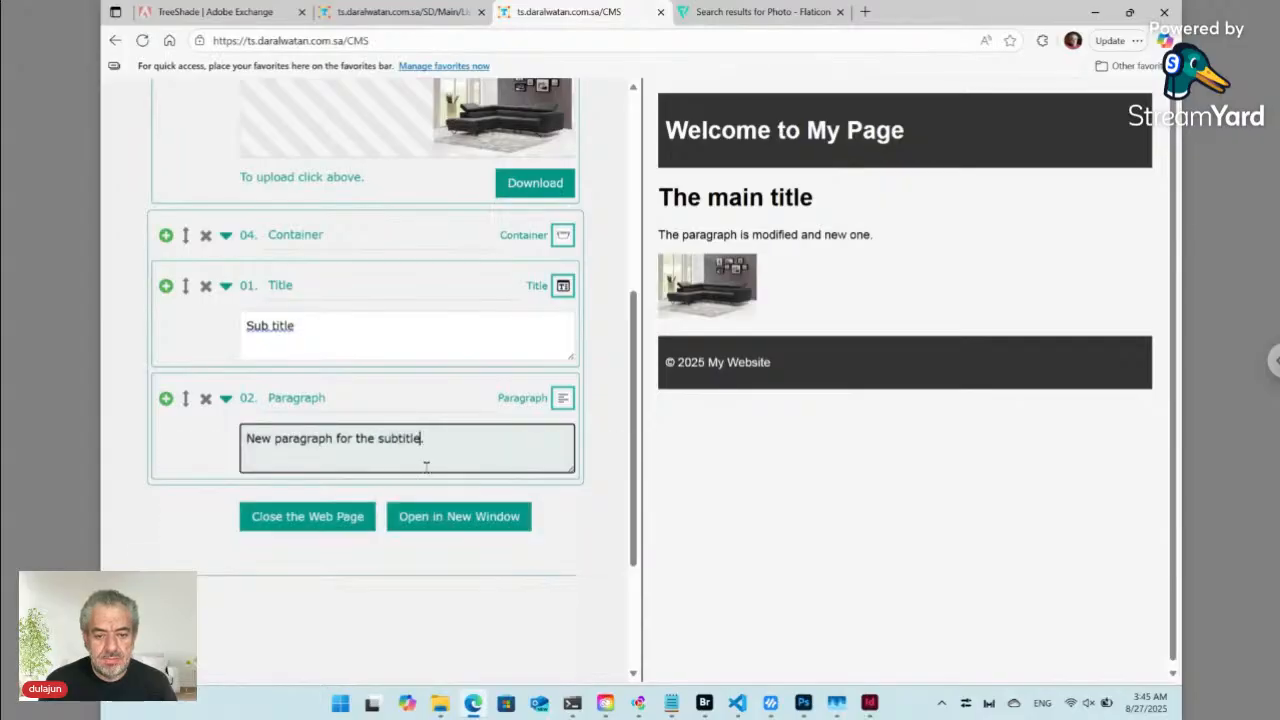
- Submit the form with the Container's content and open the web page preview beside the form
click(563, 594)
scroll(563, 594, down, 2)
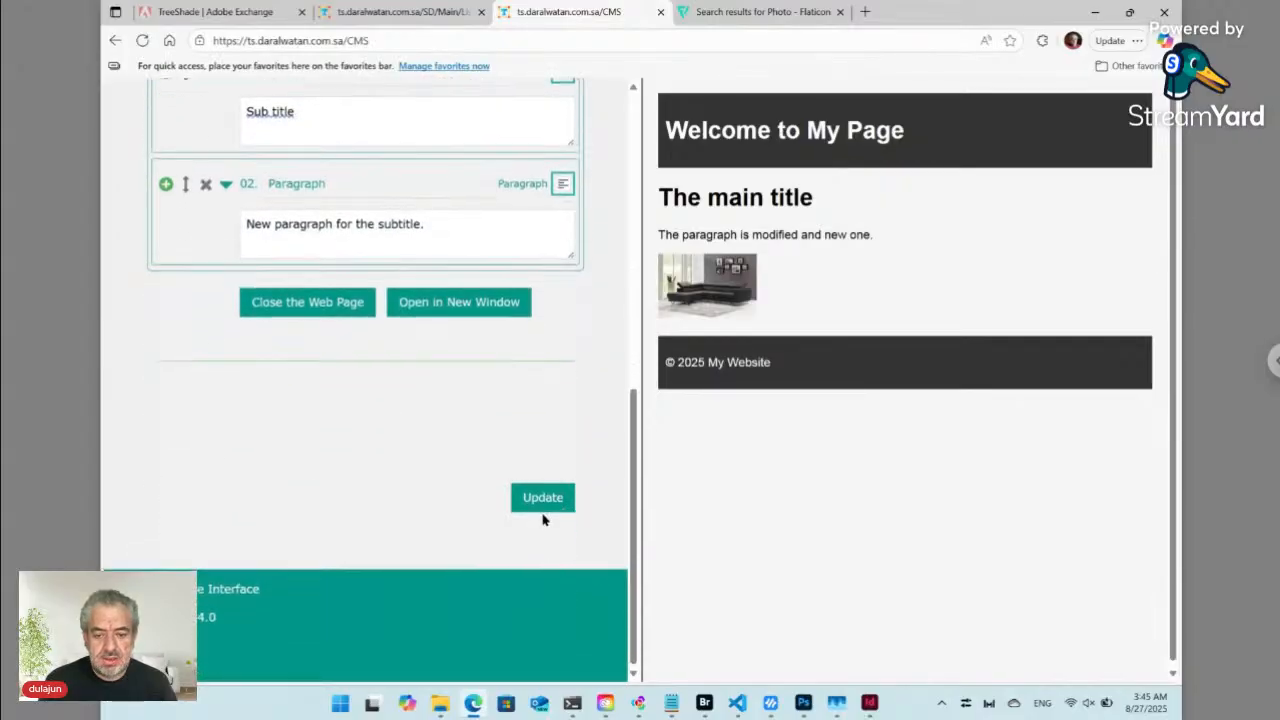
click(542, 506)
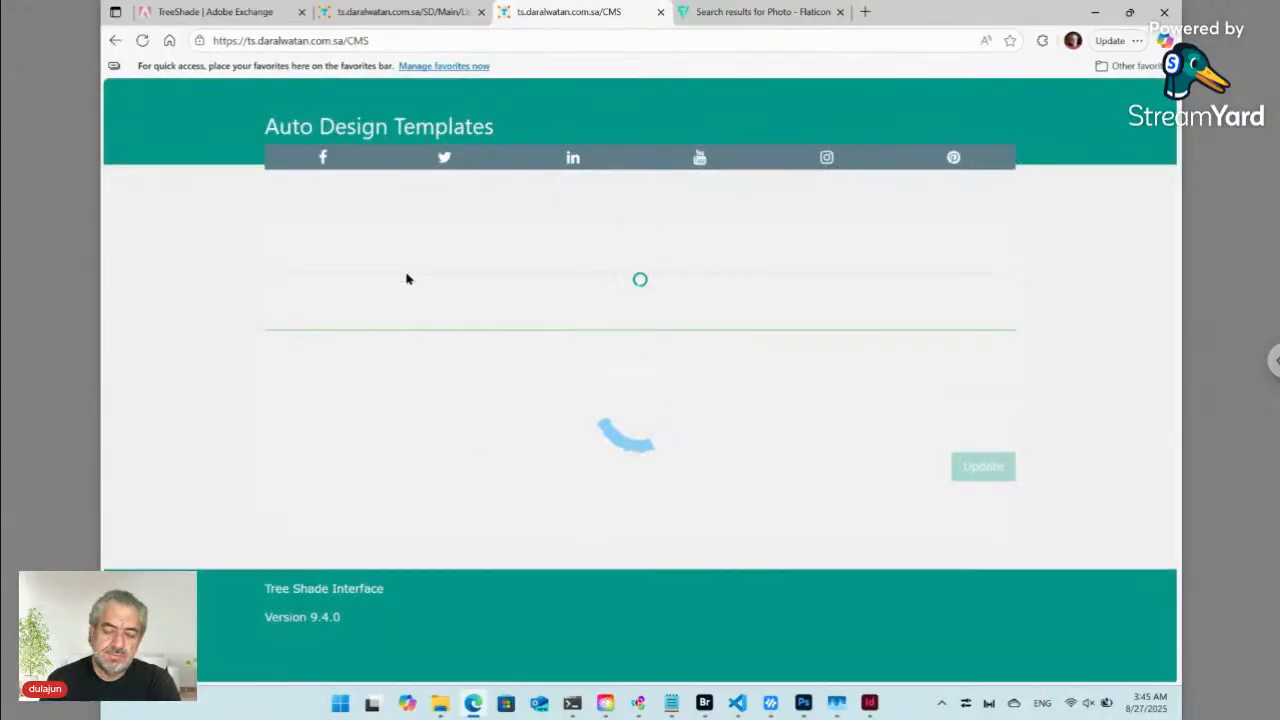
click(456, 304)
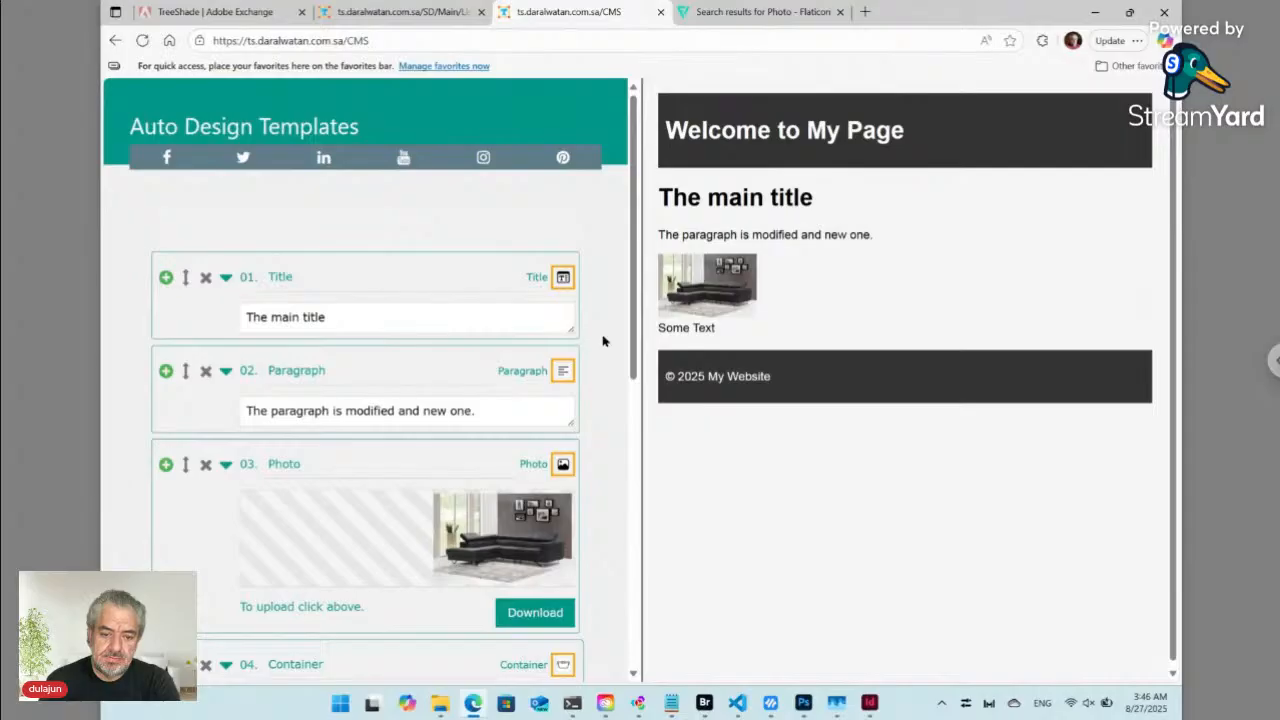
- Open the web page in a new window and examine the Container's "Some Text" output in its page source
scroll(603, 341, down, 2)
scroll(603, 341, down, 2)
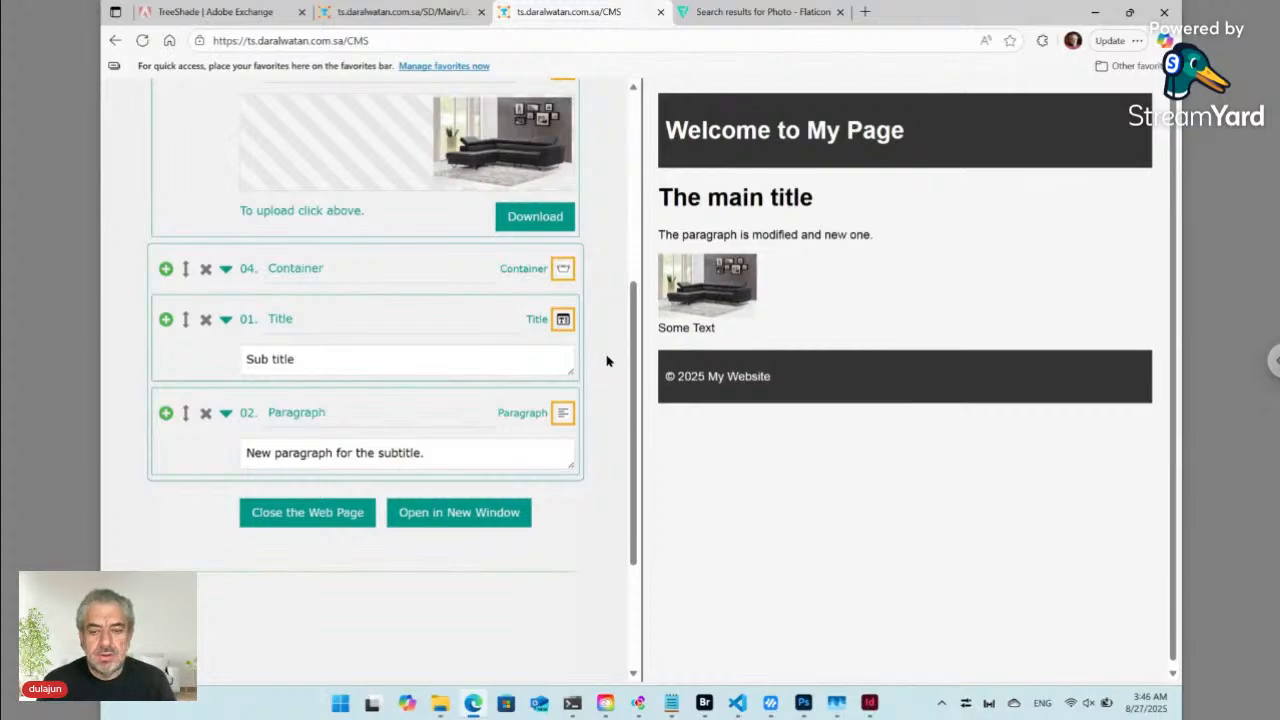
click(460, 514)
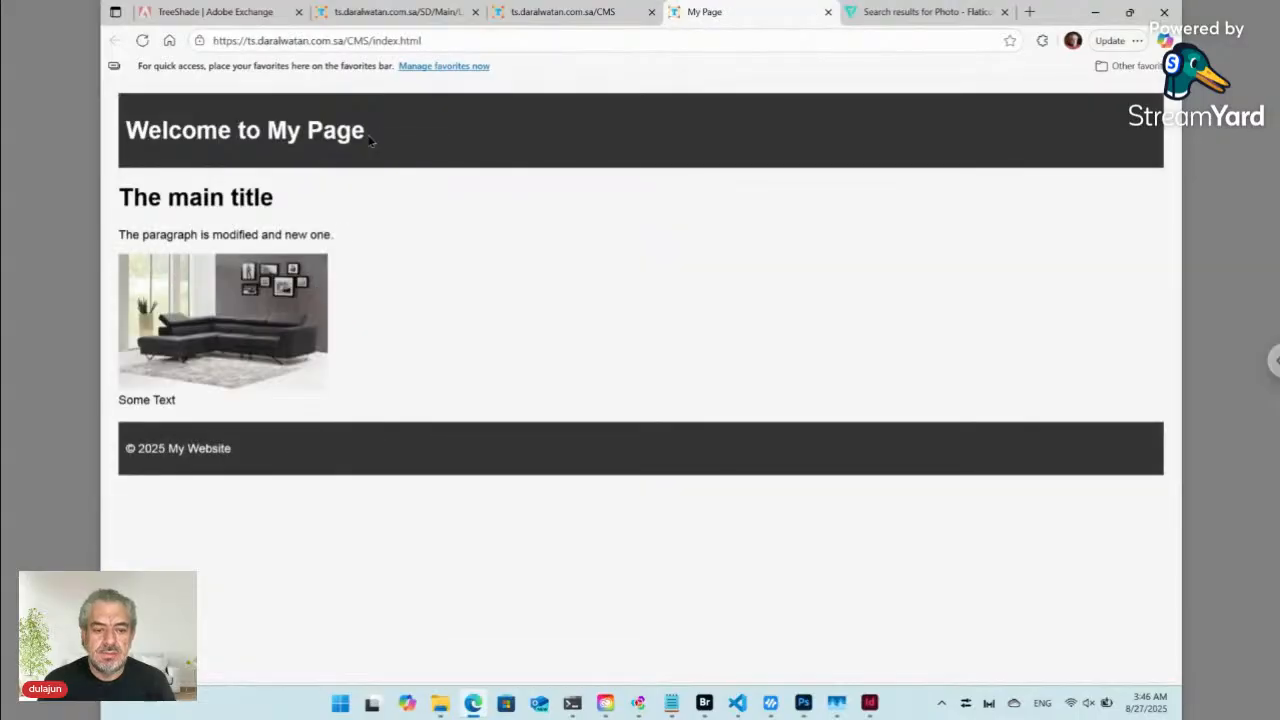
right_click(395, 268)
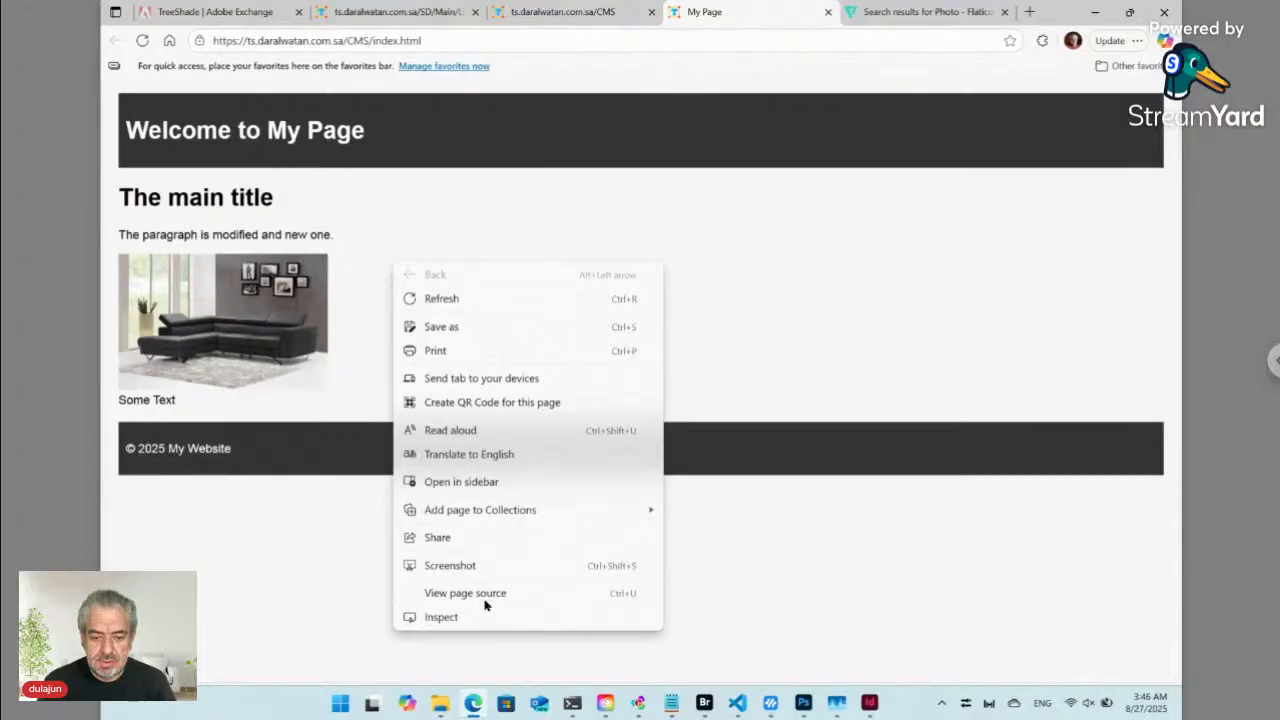
click(485, 597)
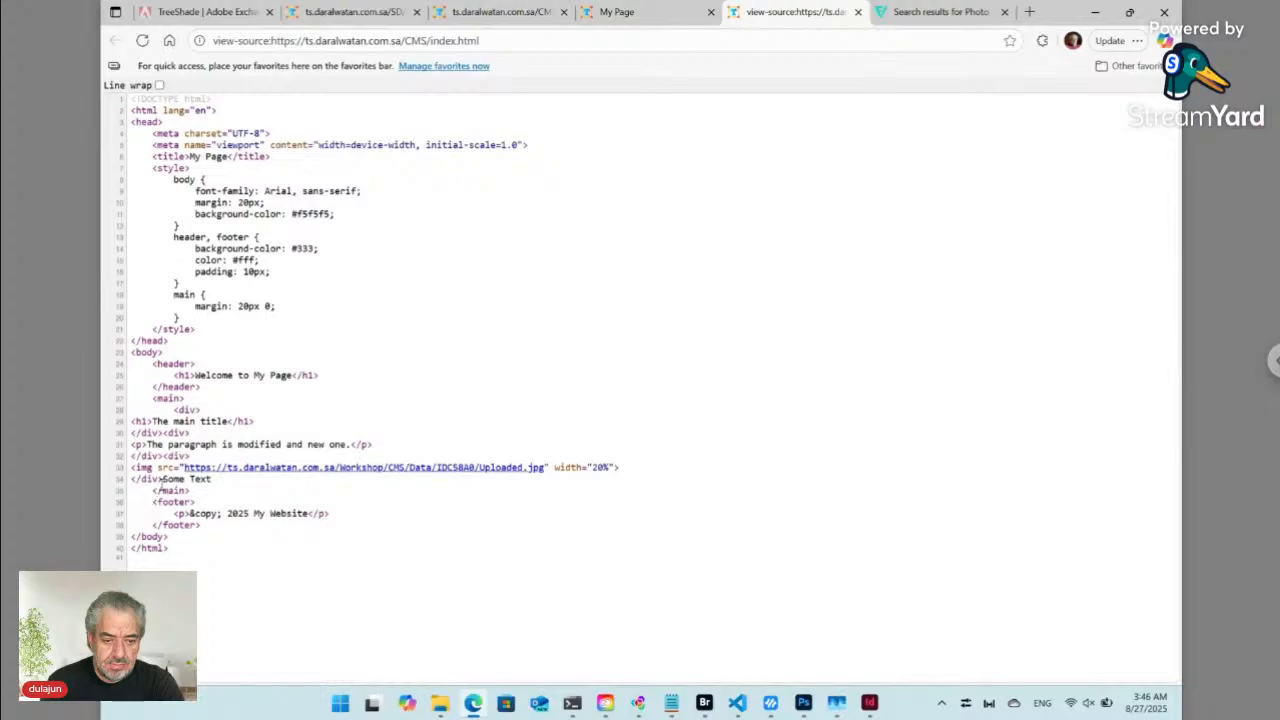
drag(162, 479, 214, 484)
- Switch to Adobe Bridge and view the content of the Data folder's ts_opt [Container].txt file without opening its paired folder
click(705, 703)
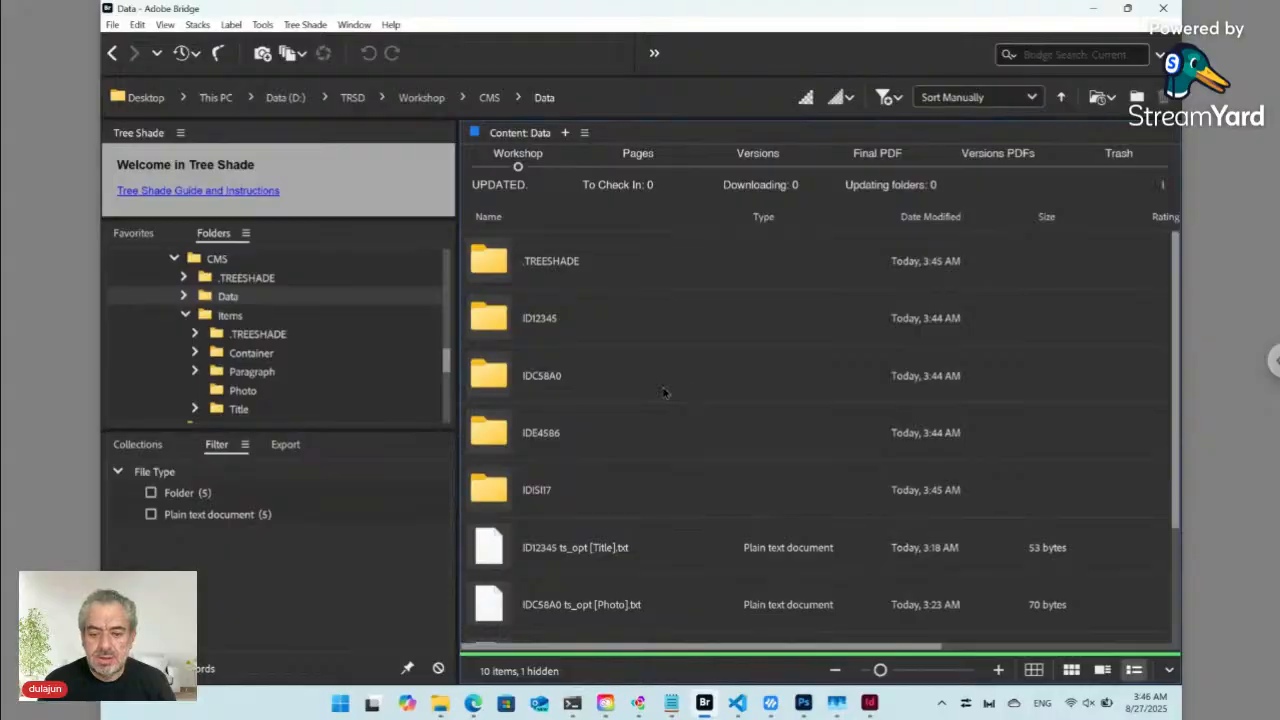
scroll(663, 392, down, 1)
scroll(663, 392, down, 2)
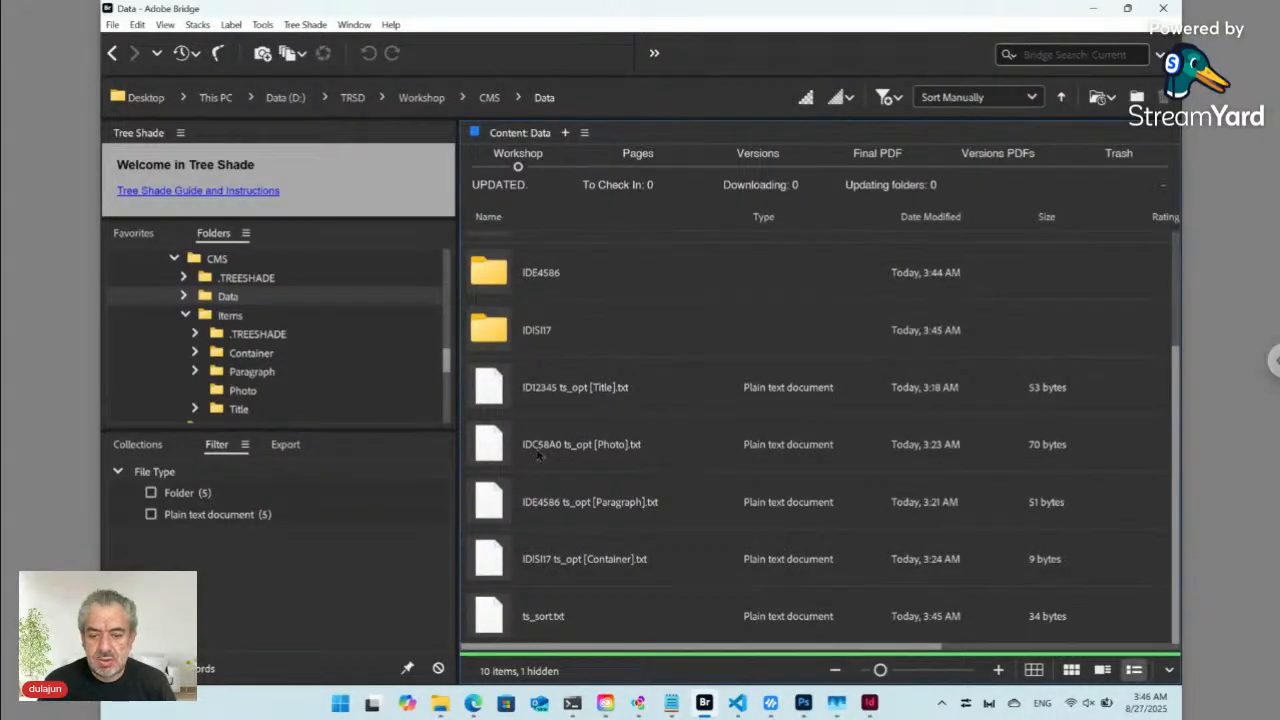
click(607, 563)
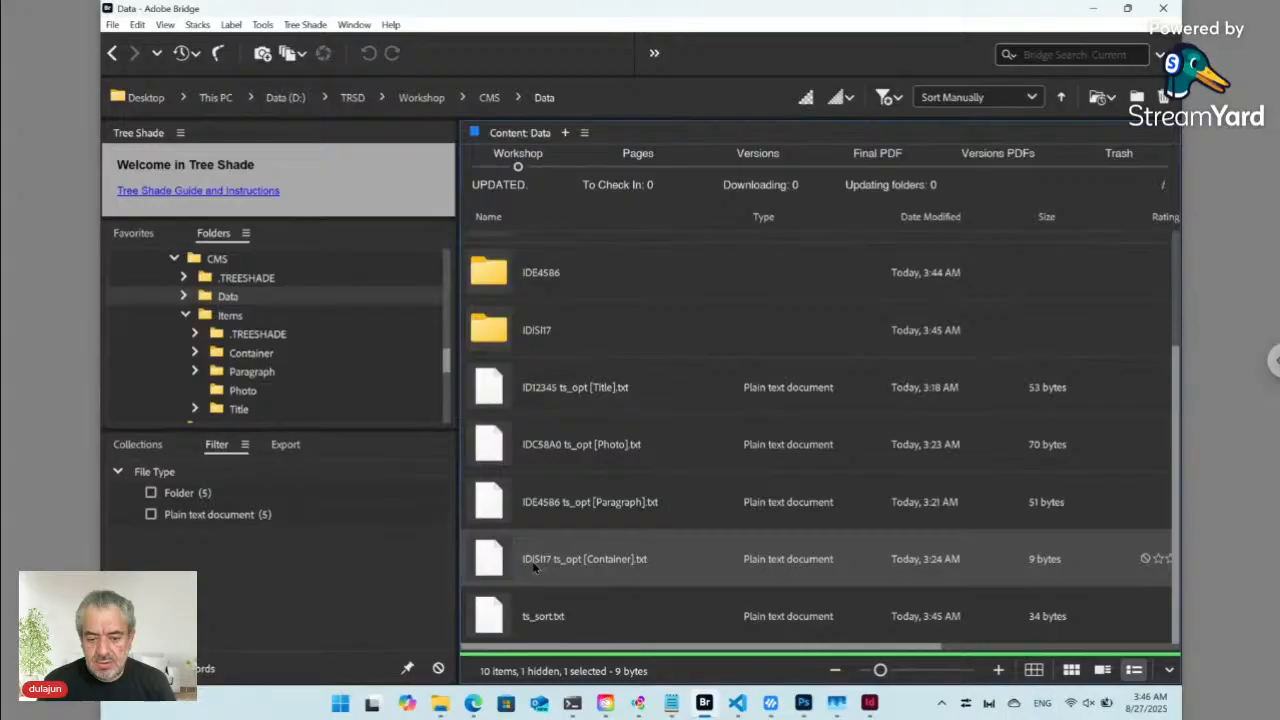
double_click(492, 560)
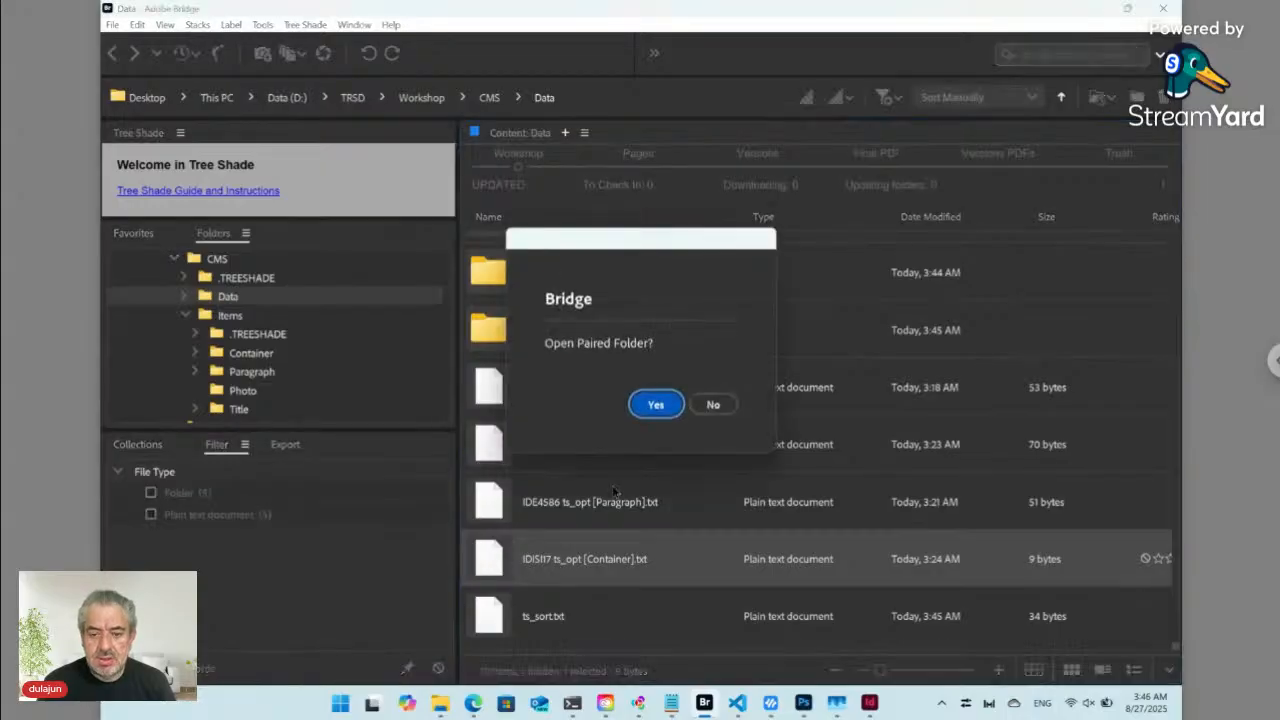
click(714, 405)
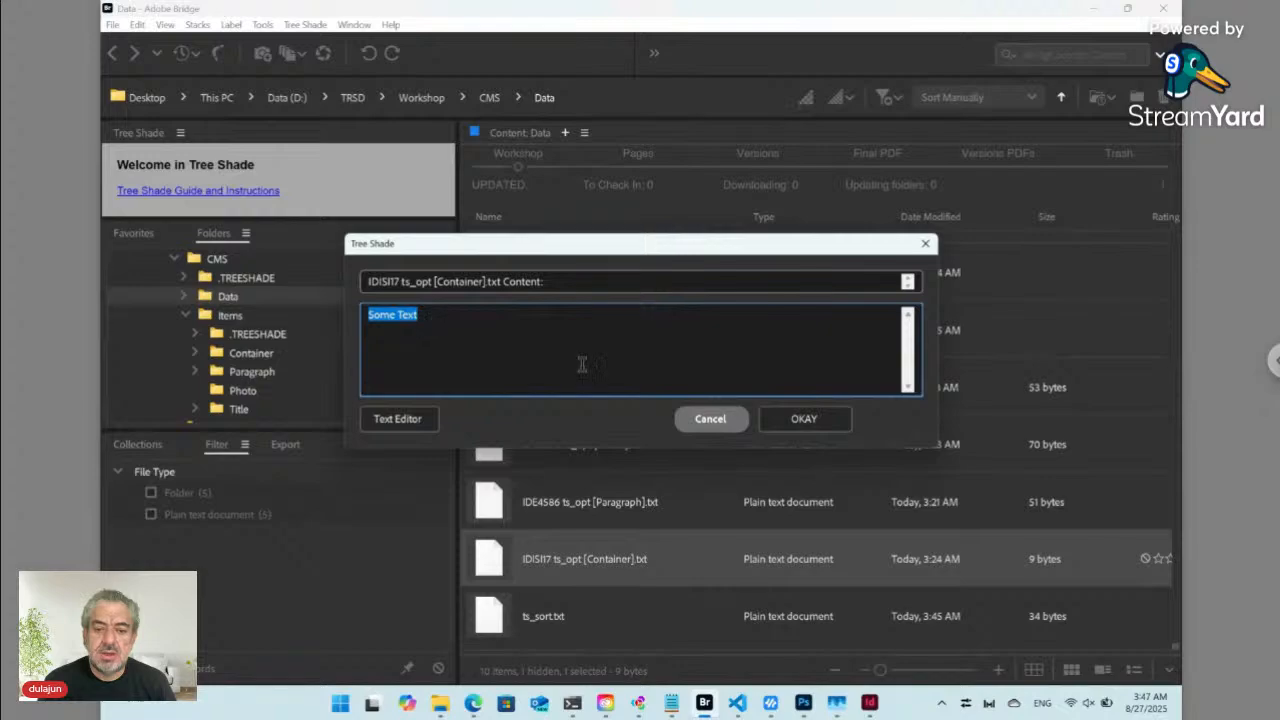
click(712, 420)
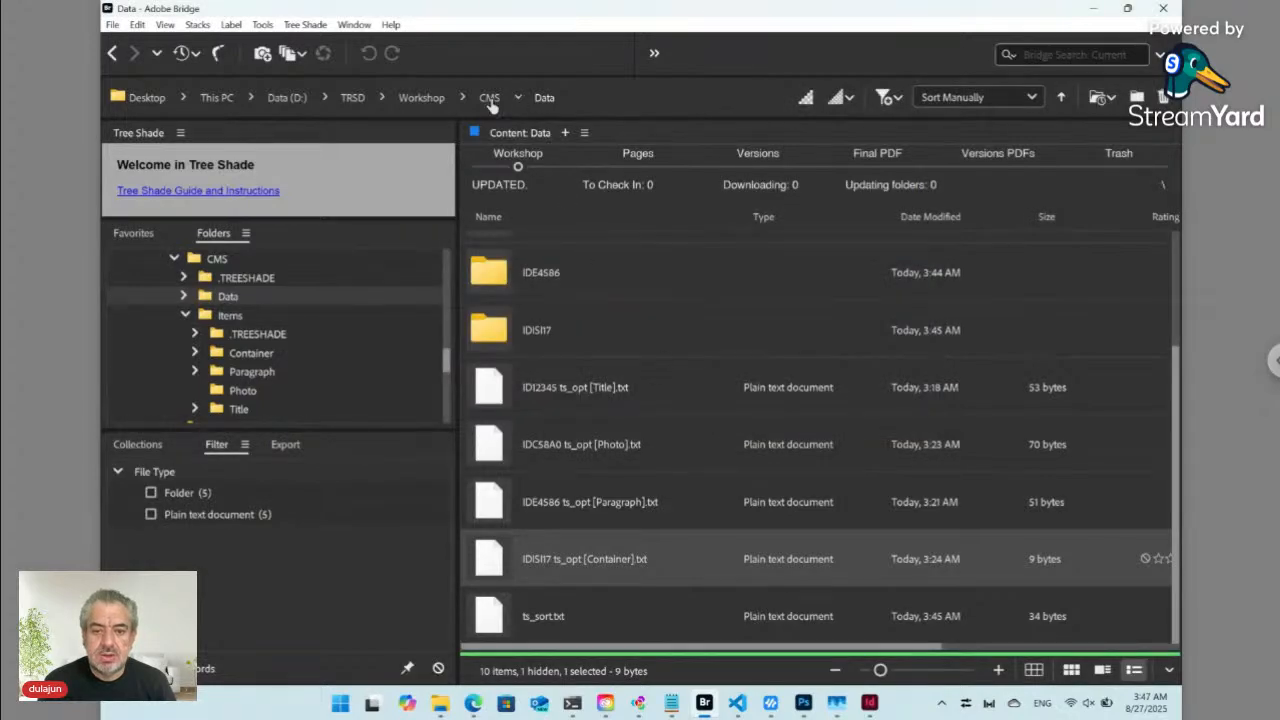
- Go to the Items folder of CMS and examine the item text files and the Container folder's contents
click(490, 100)
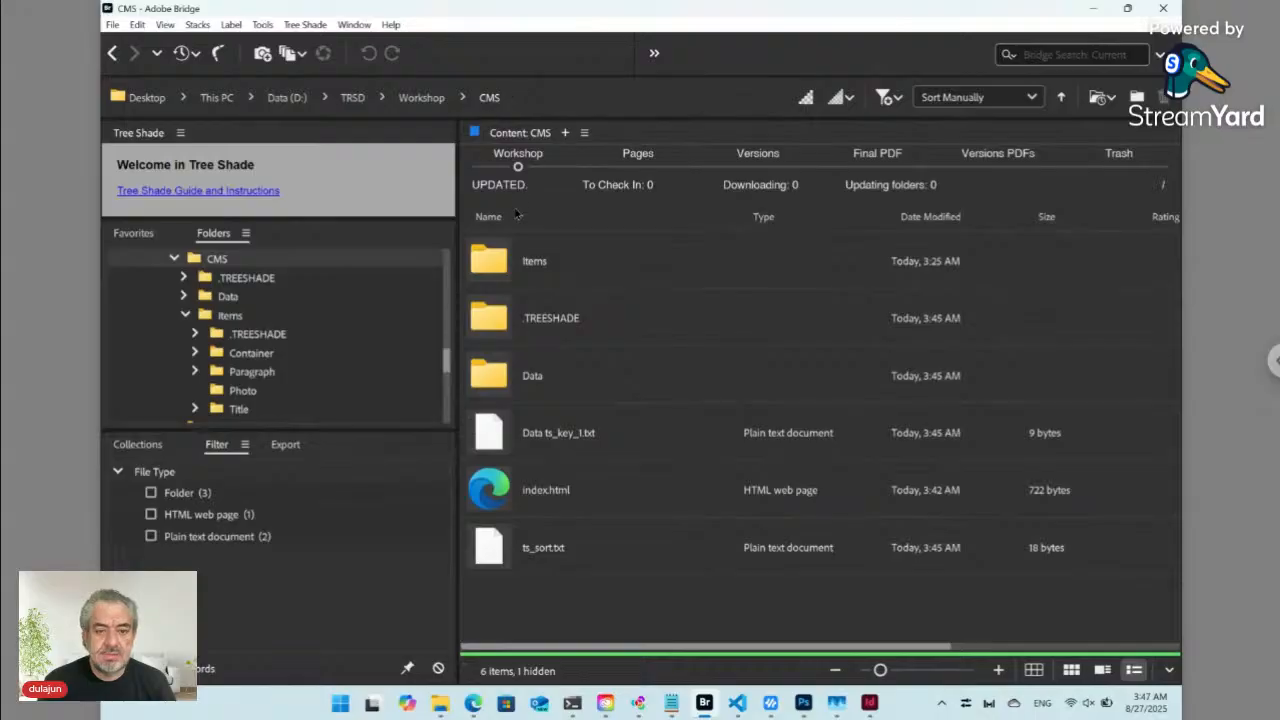
double_click(546, 264)
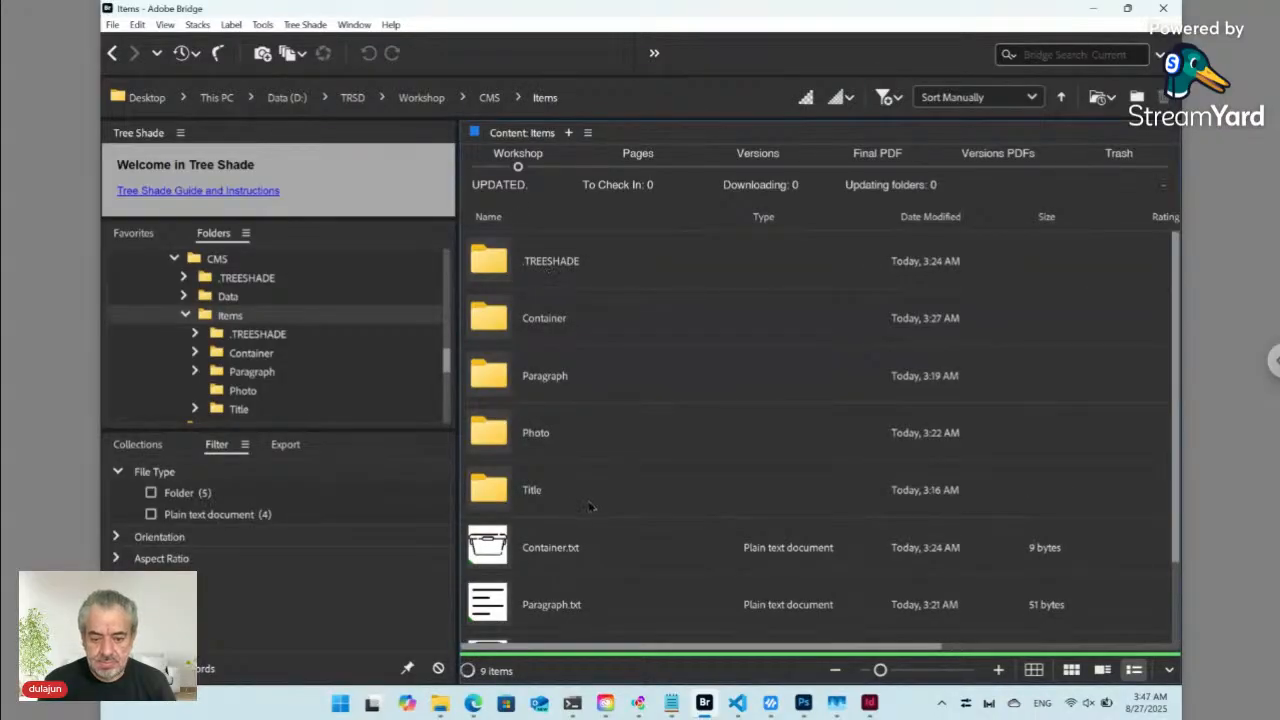
scroll(590, 507, down, 1)
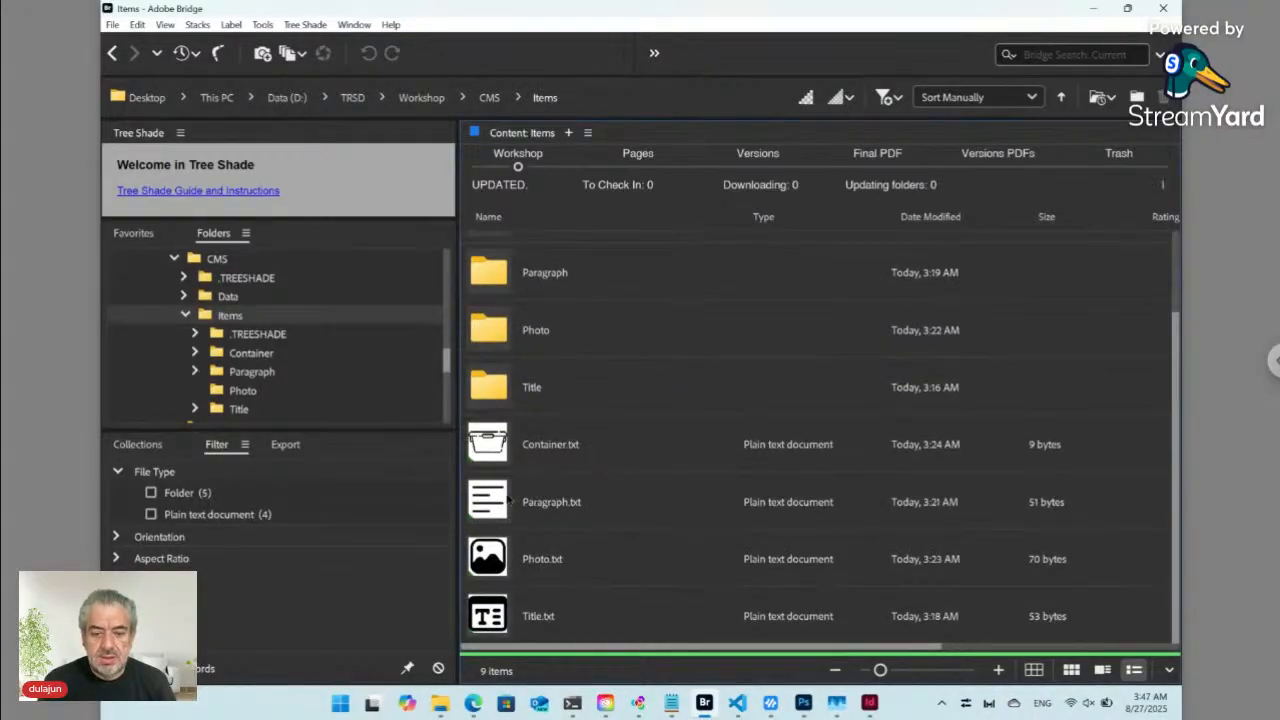
click(500, 500)
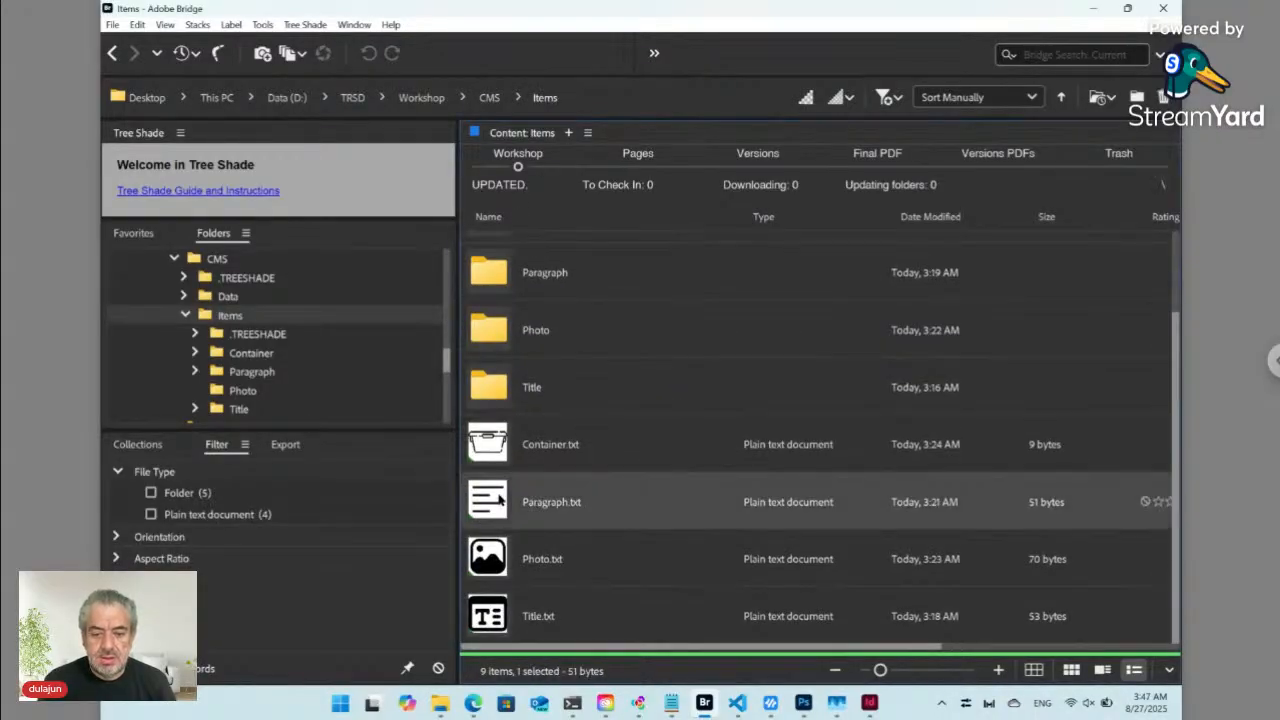
click(498, 441)
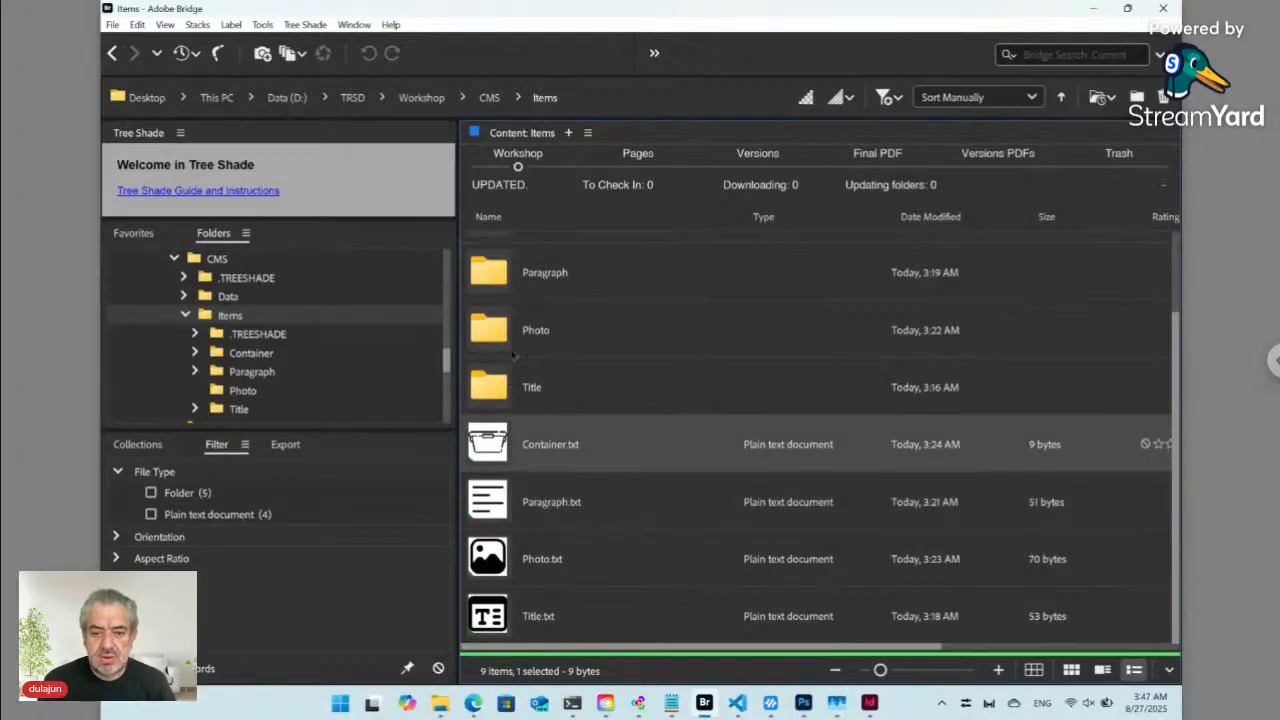
scroll(512, 346, up, 2)
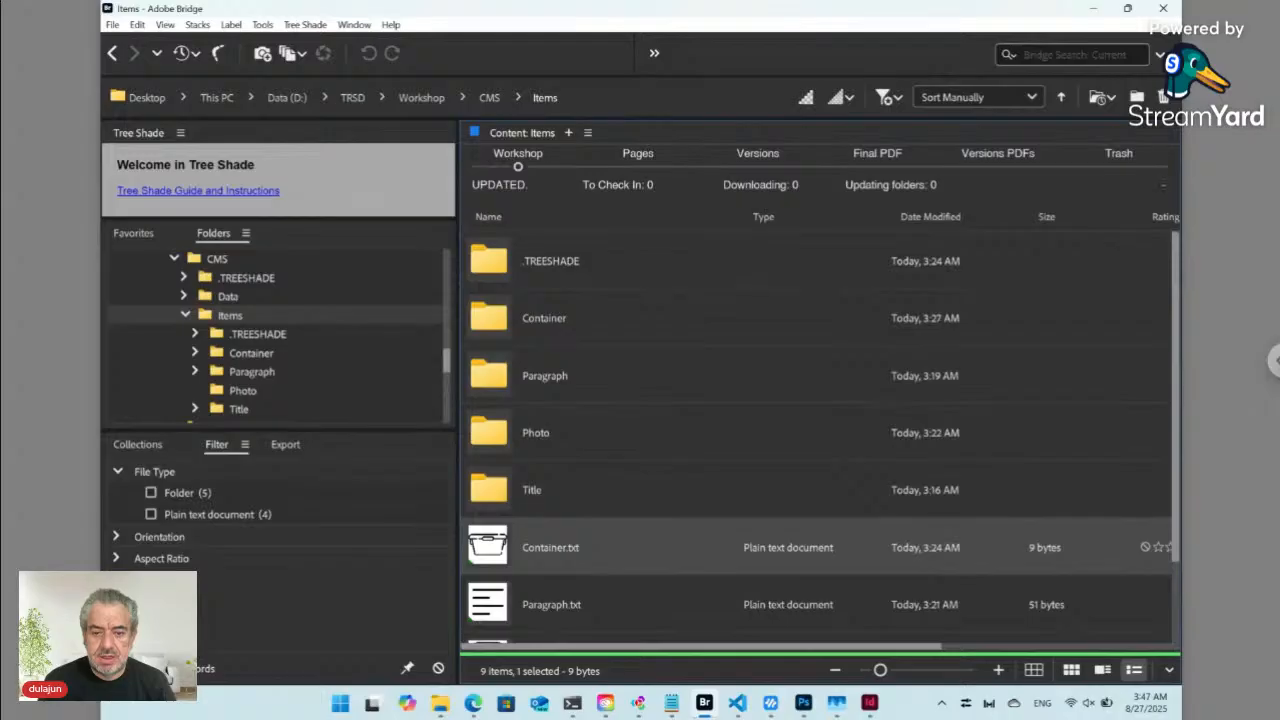
double_click(505, 335)
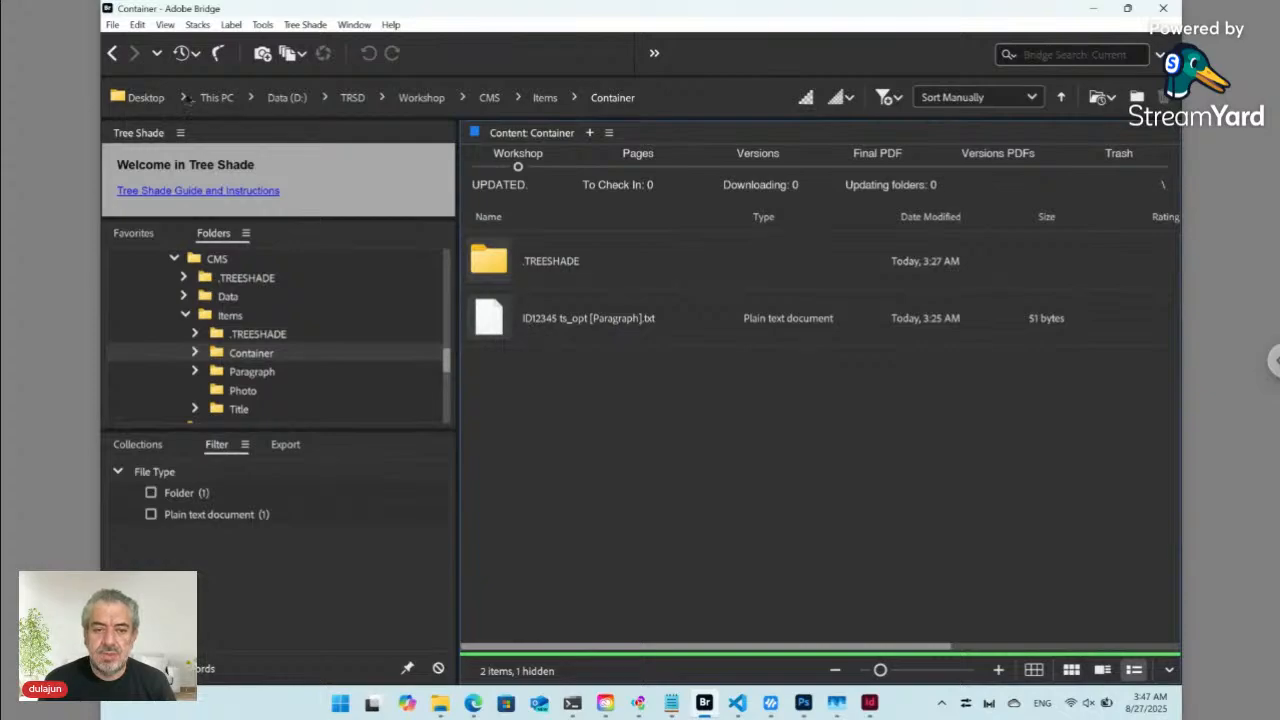
click(113, 53)
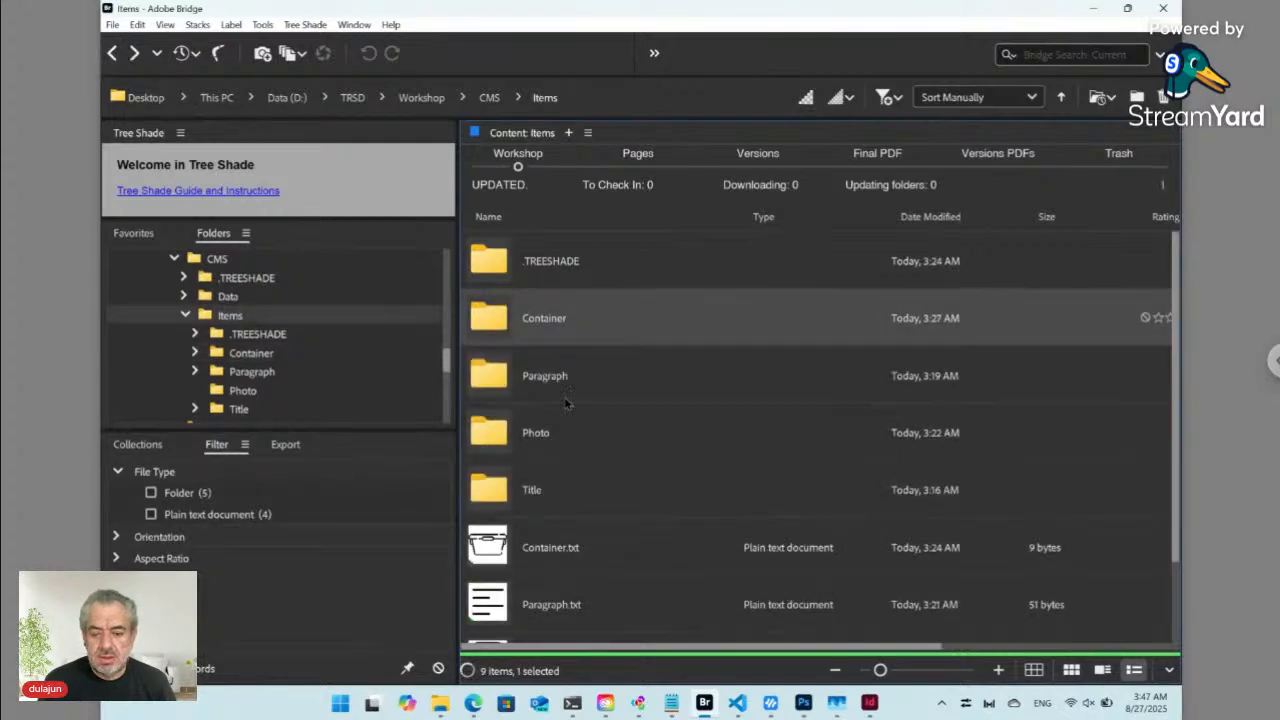
- Check the ts placeholder line of index.html in Visual Studio Code and return to Adobe Bridge
click(737, 703)
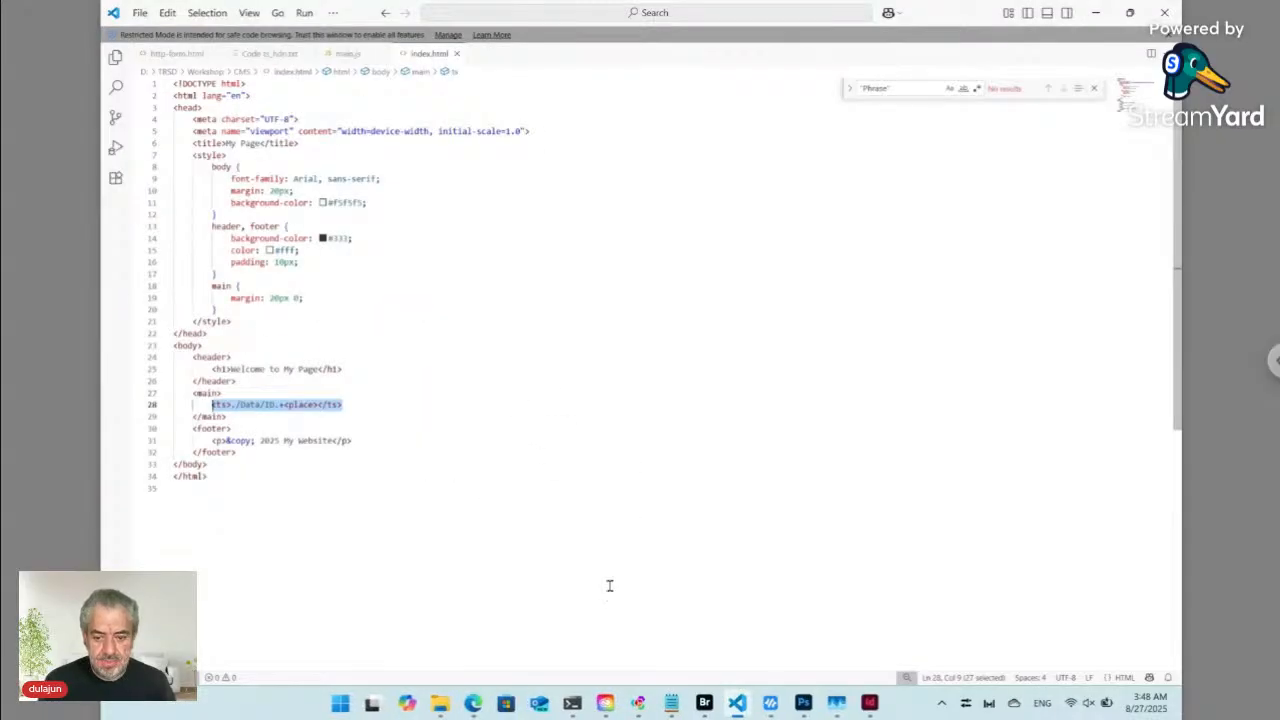
click(705, 703)
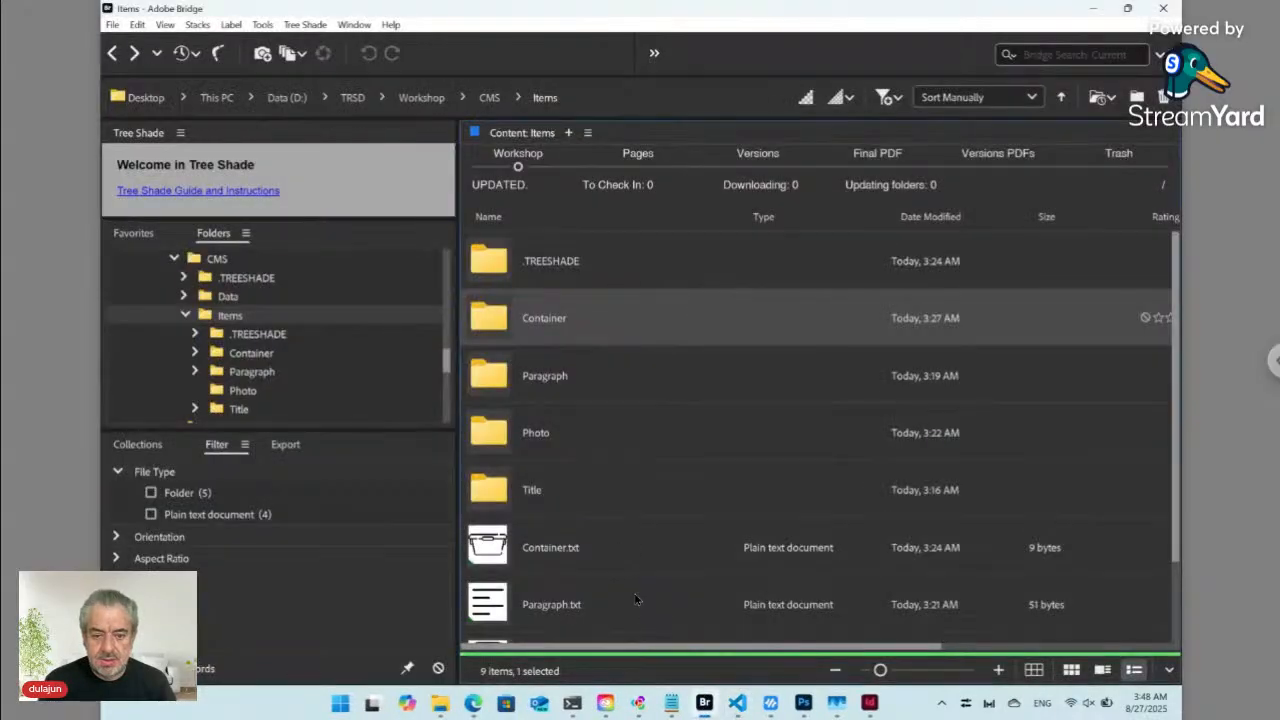
- Open the content of the Items folder's Container.txt without its paired folder and replace it with <ts>./Data/ID.+<place></ts>
click(541, 549)
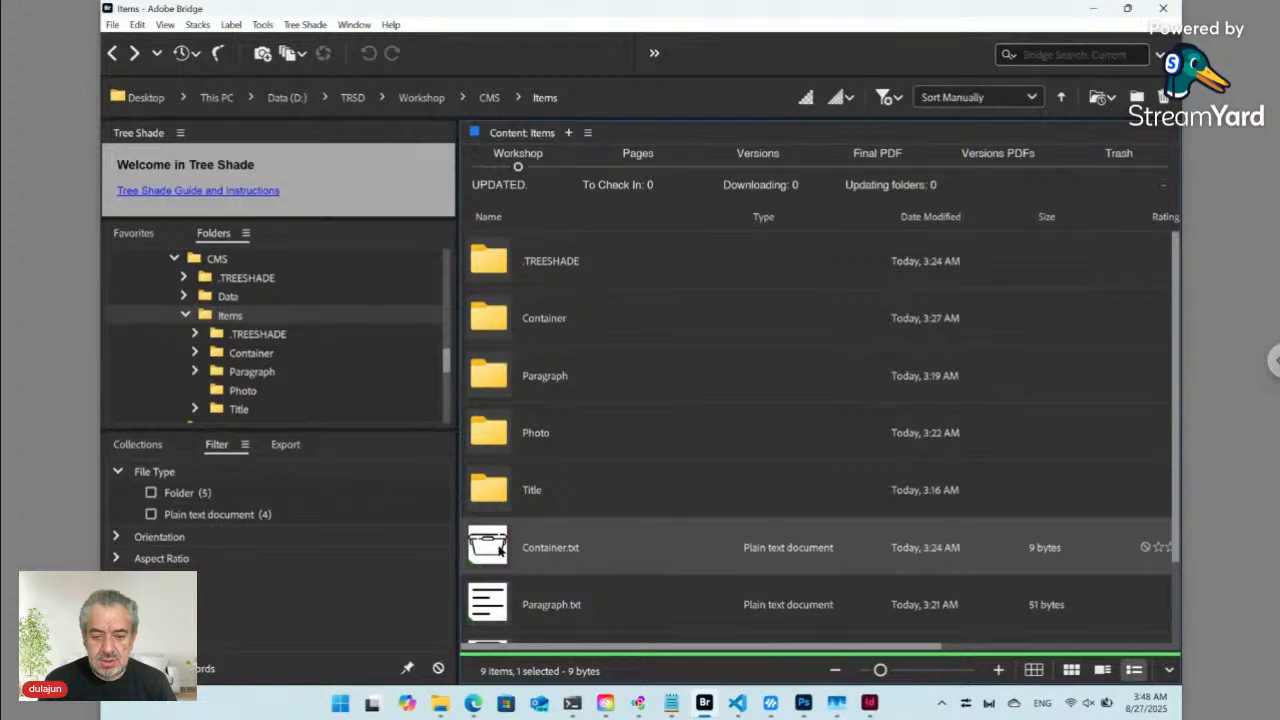
double_click(500, 548)
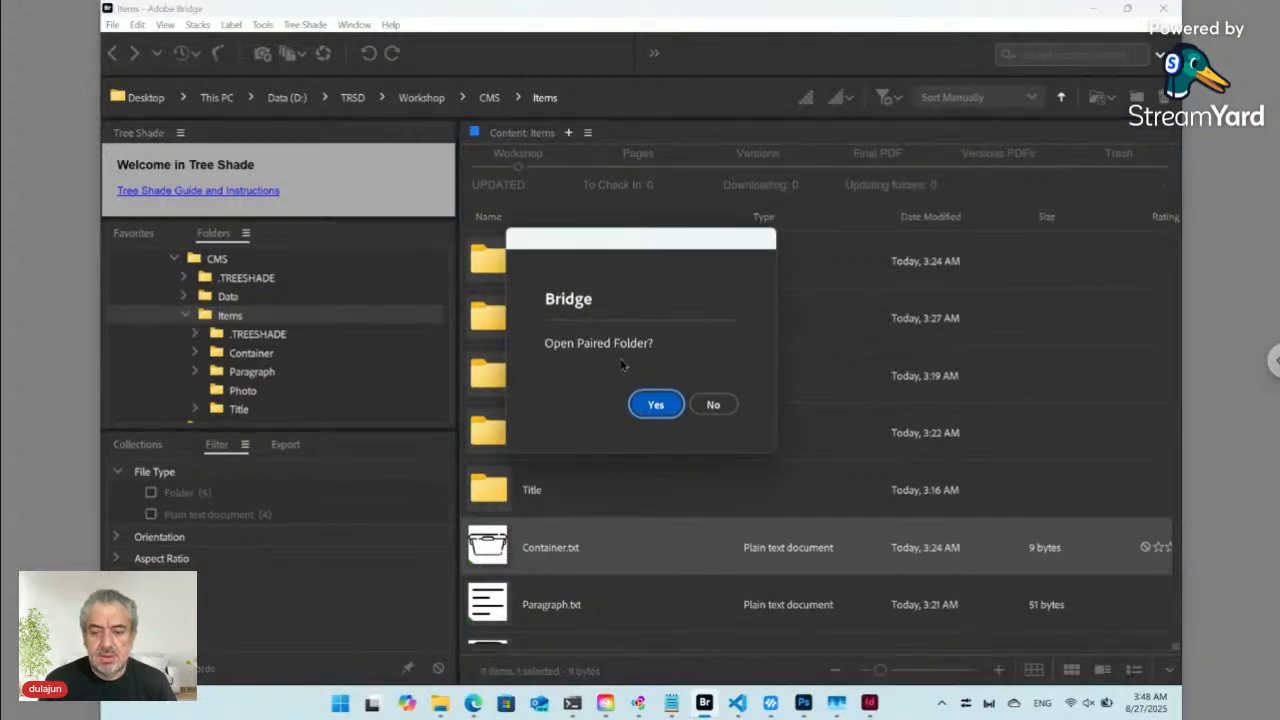
click(719, 405)
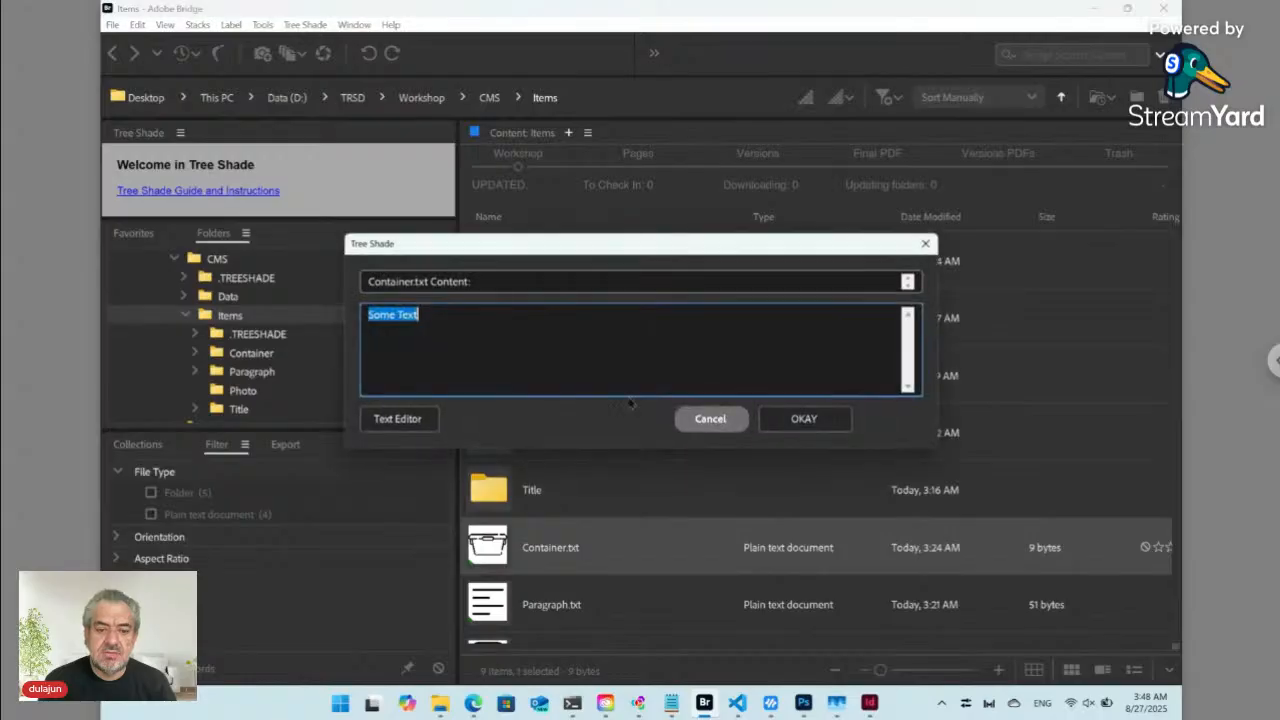
text(<ts>./Data/ID.+<place></ts>)
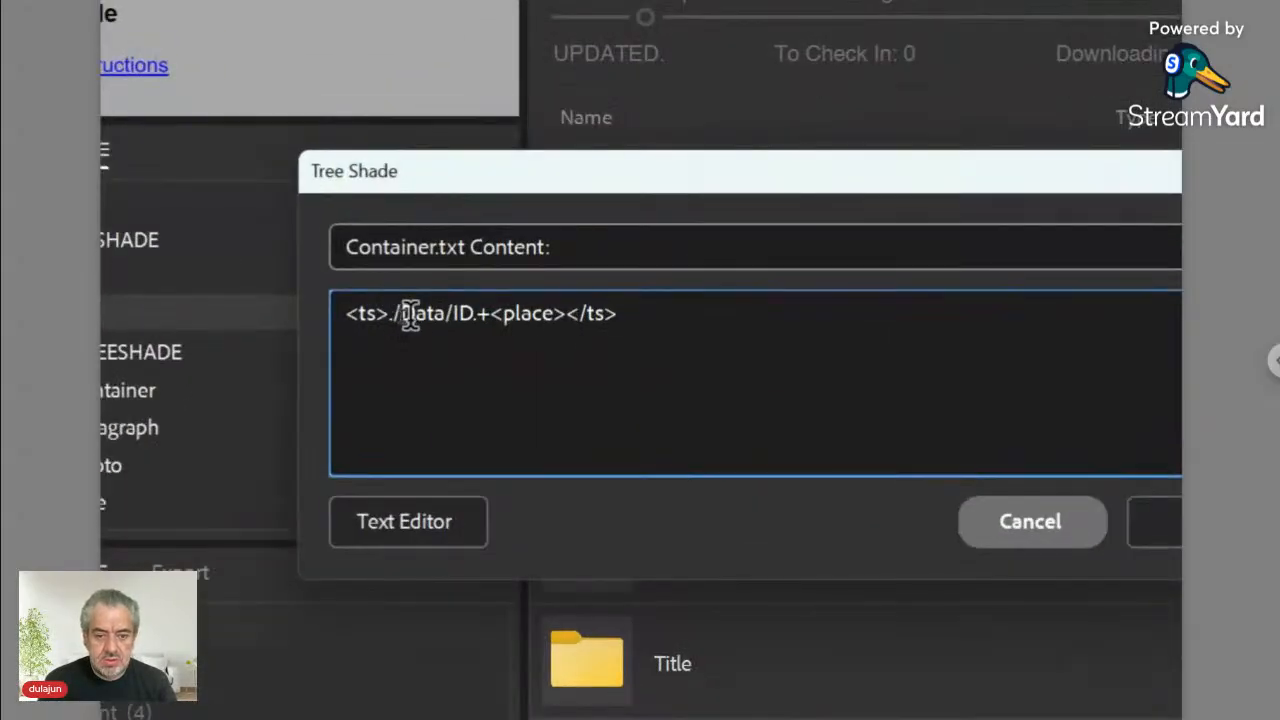
- Replace the folder name Data with <fn> in the ts placeholder of Container.txt
click(415, 367)
key(Left)
key(Left)
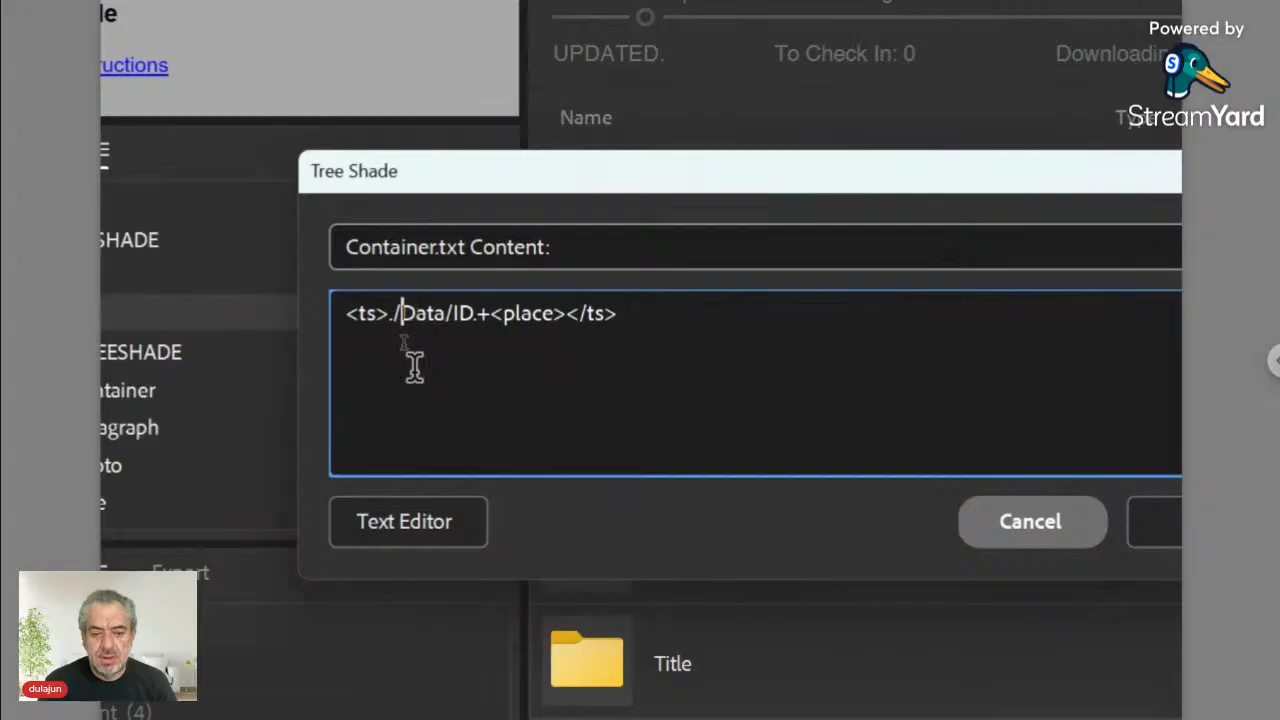
key(Right)
key(shift+Right)
key(shift+Right)
key(shift+Right)
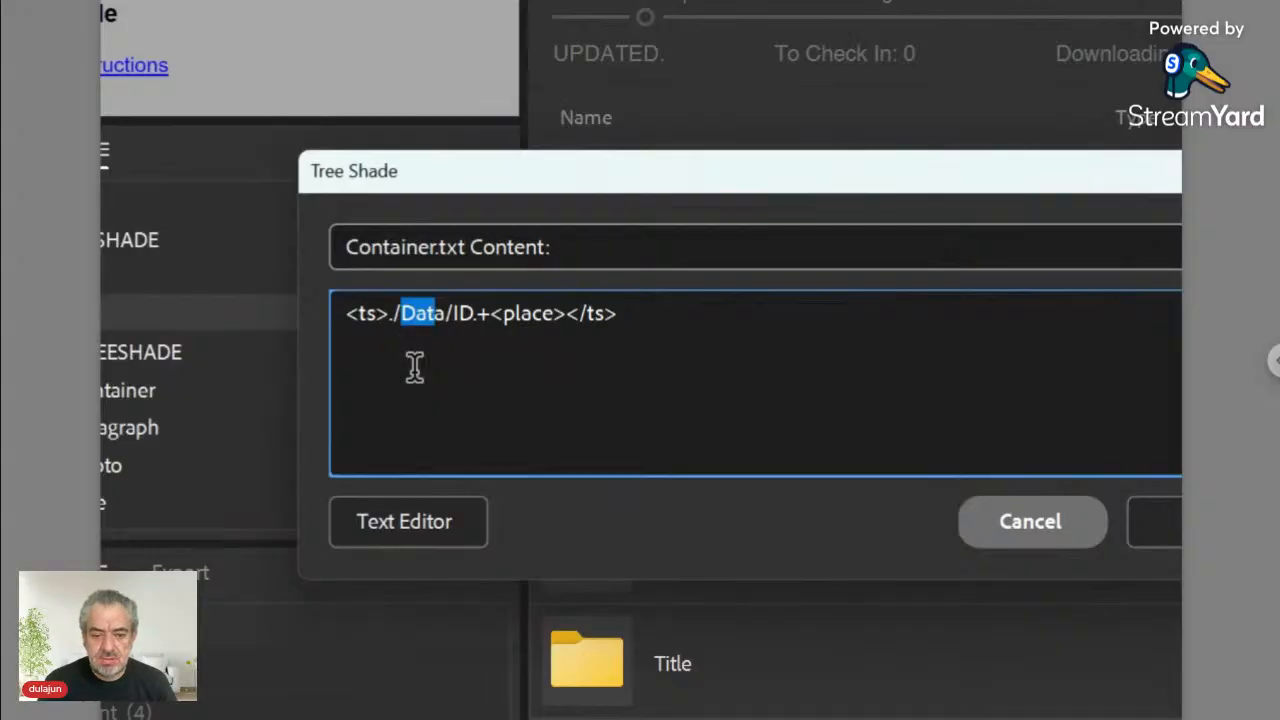
key(shift+Right)
text(<fn)
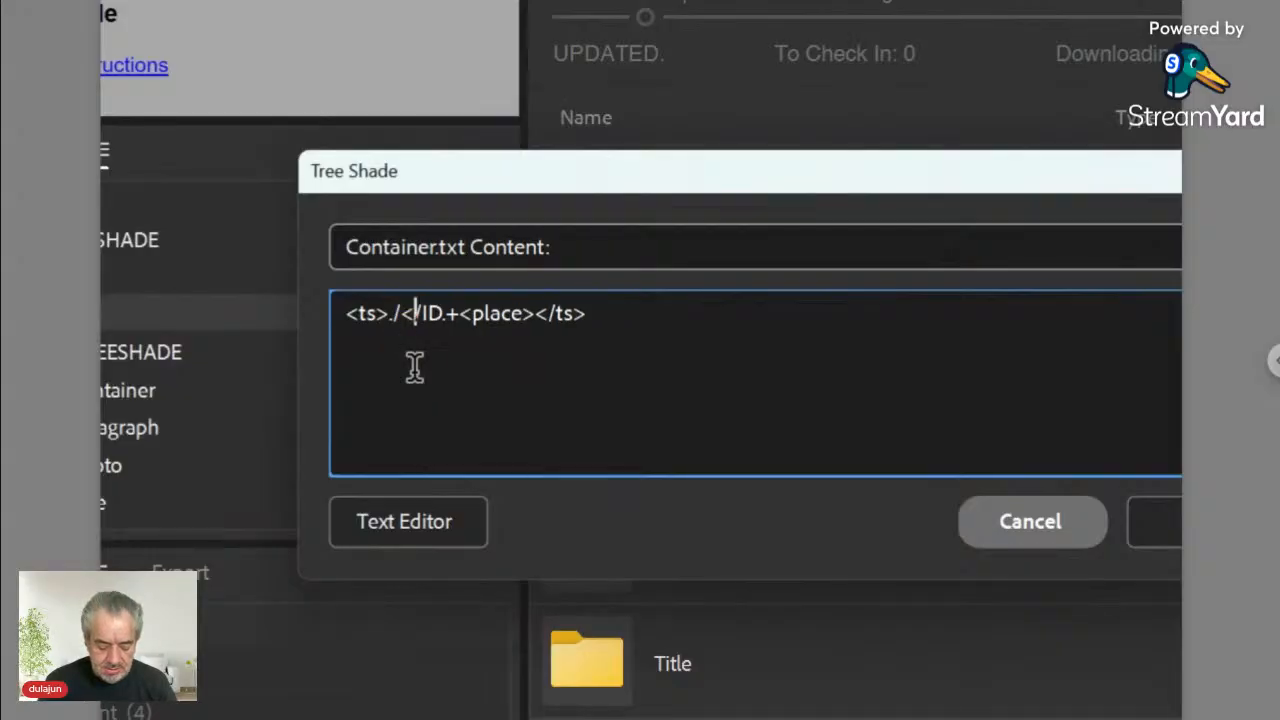
text(>)
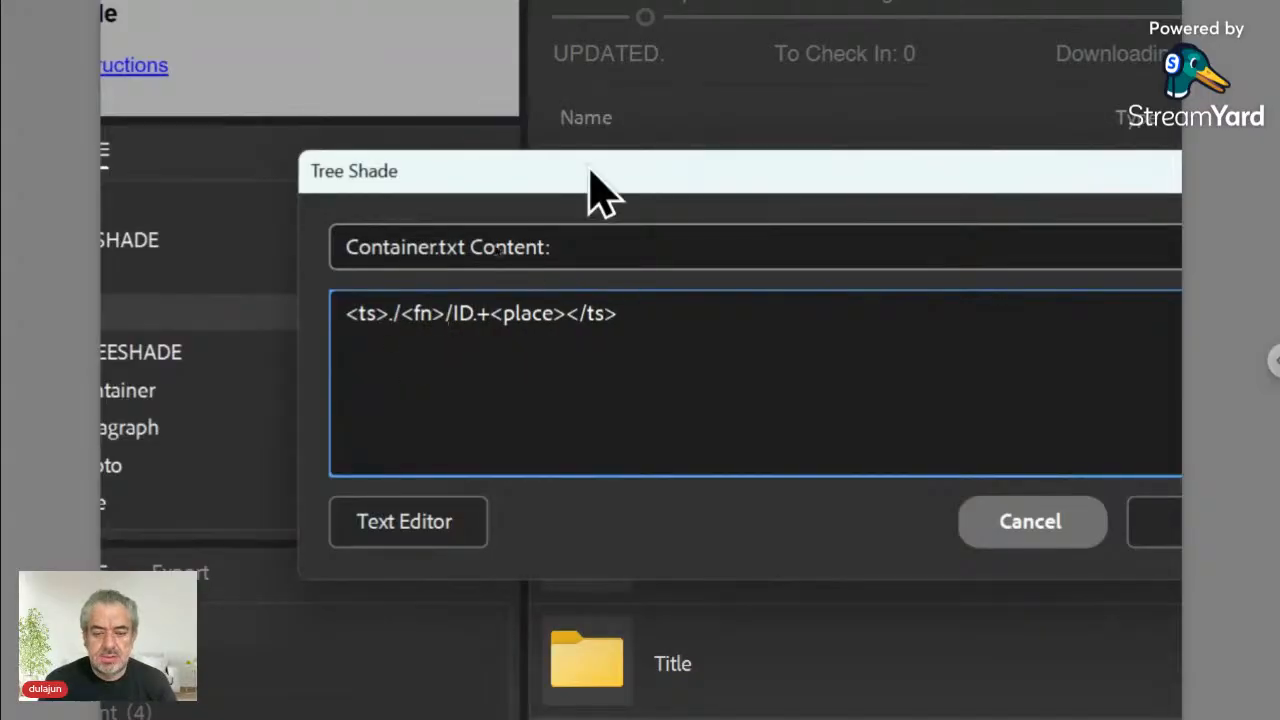
- Wrap the ts placeholder of Container.txt in <div> and </div> tags on separate lines and save the content
drag(600, 200, 1040, 298)
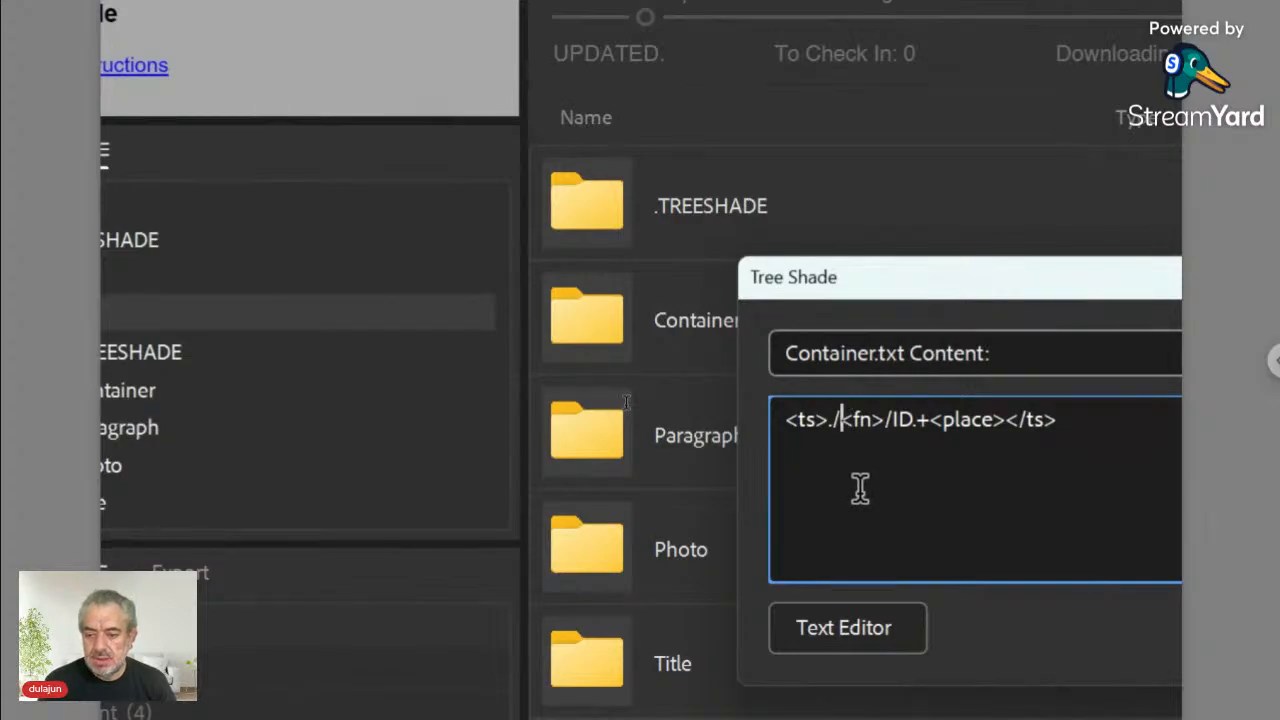
key(Left)
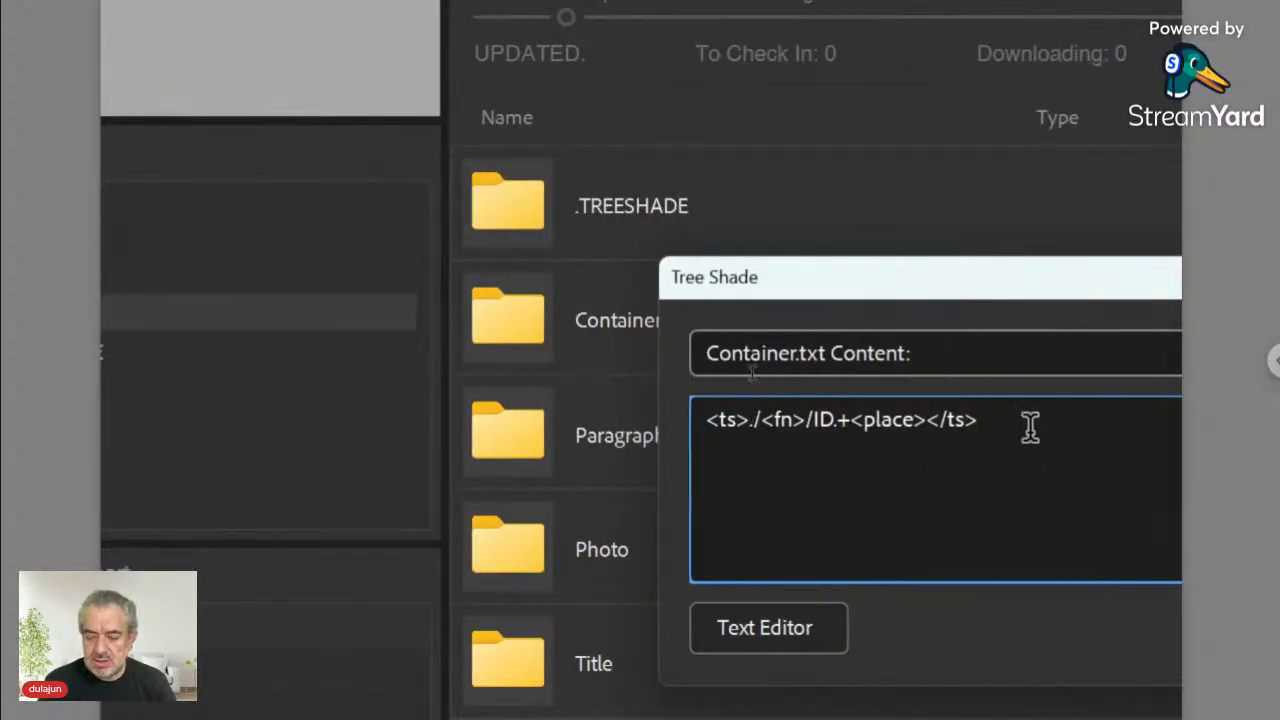
drag(1108, 425, 777, 418)
key(ctrl+c)
key(BackSpace)
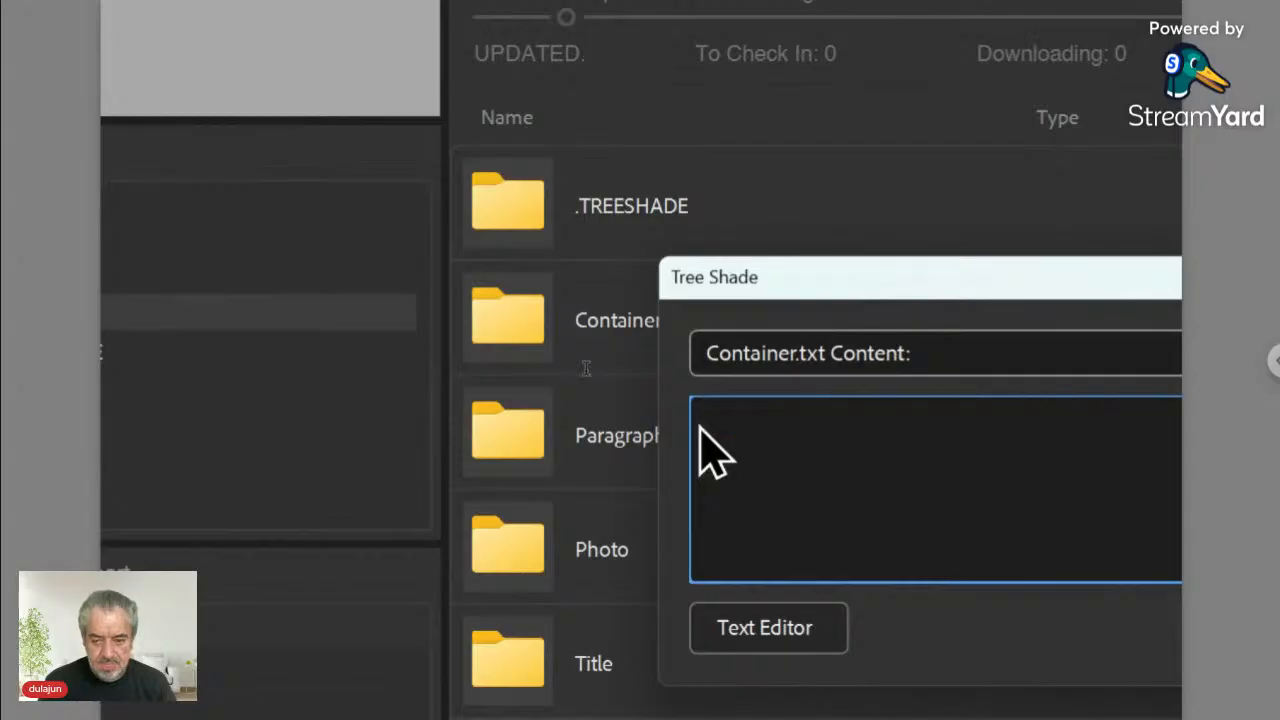
text(<div>)
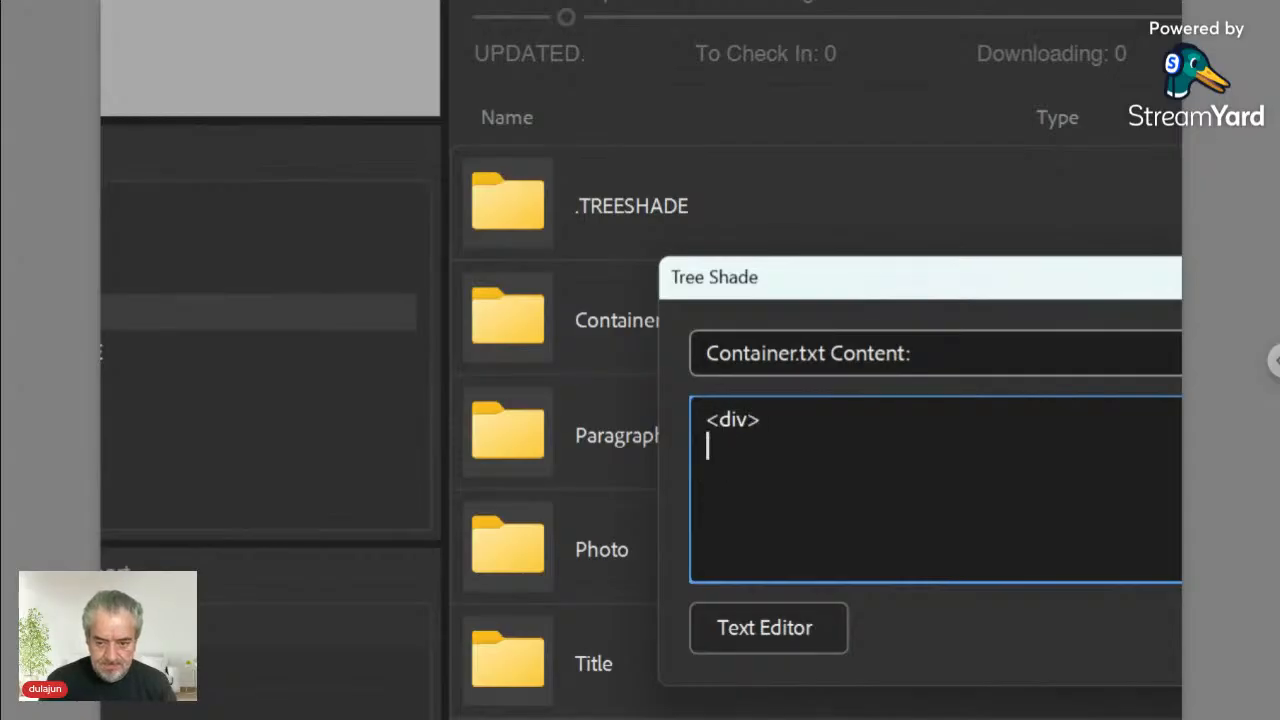
key(Return)
key(ctrl+v)
key(Return)
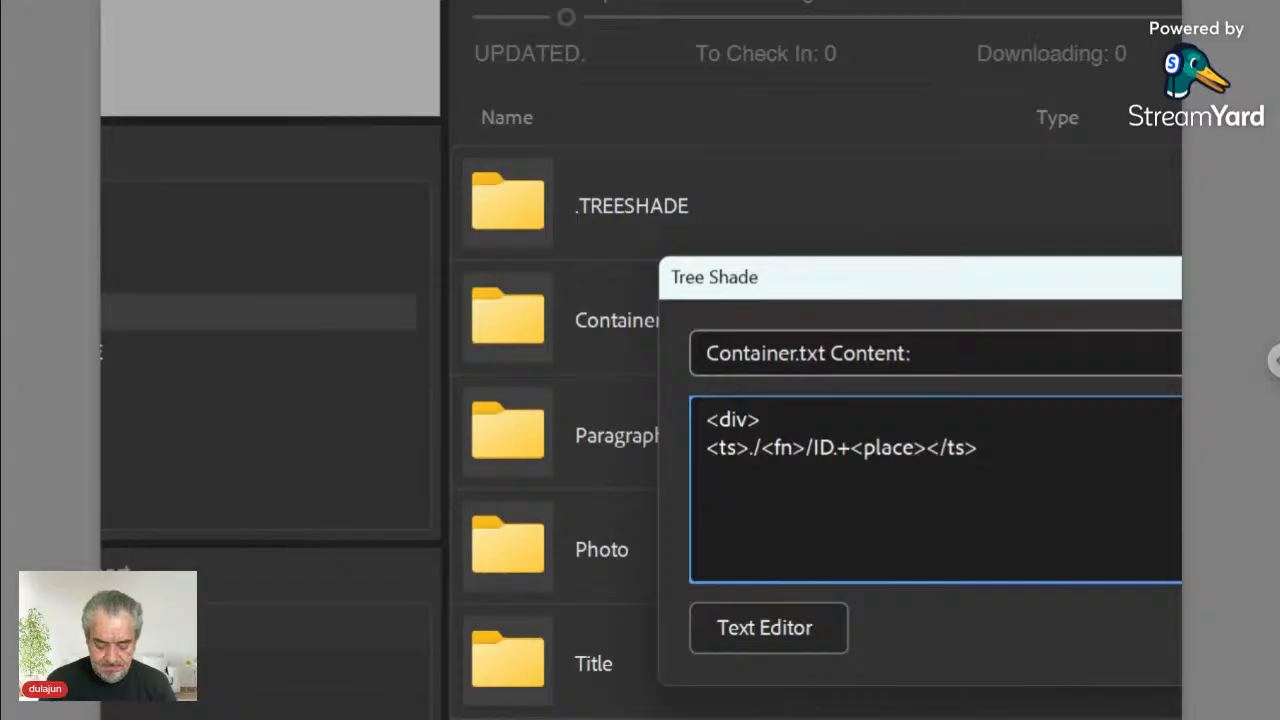
text(</div>)
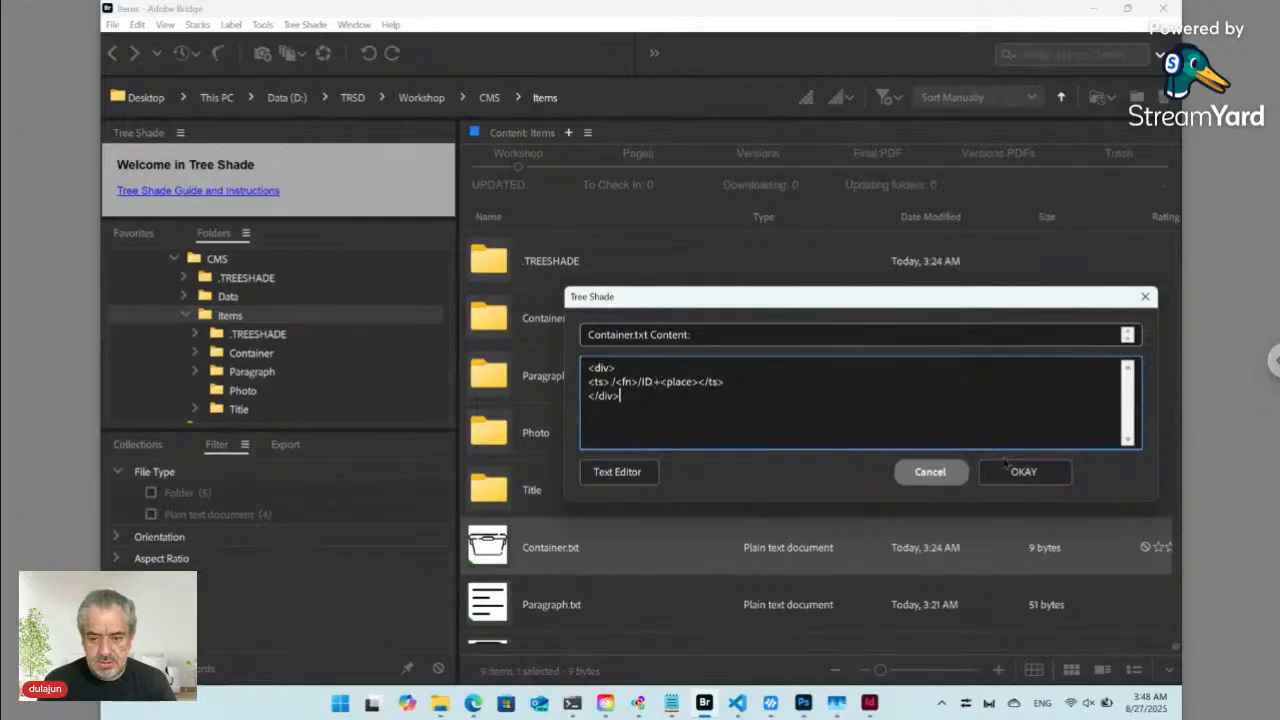
click(1005, 471)
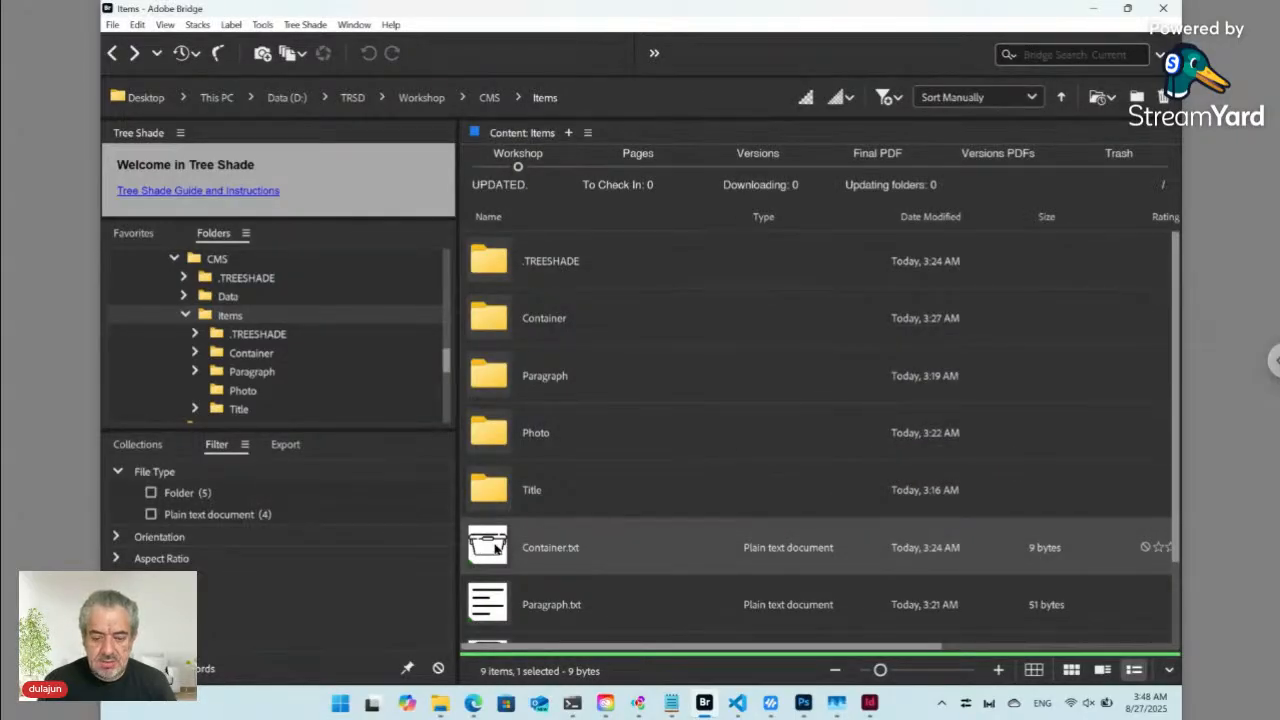
- Reopen the content of Container.txt without its paired folder, copy all of it, and close it without changes
double_click(497, 548)
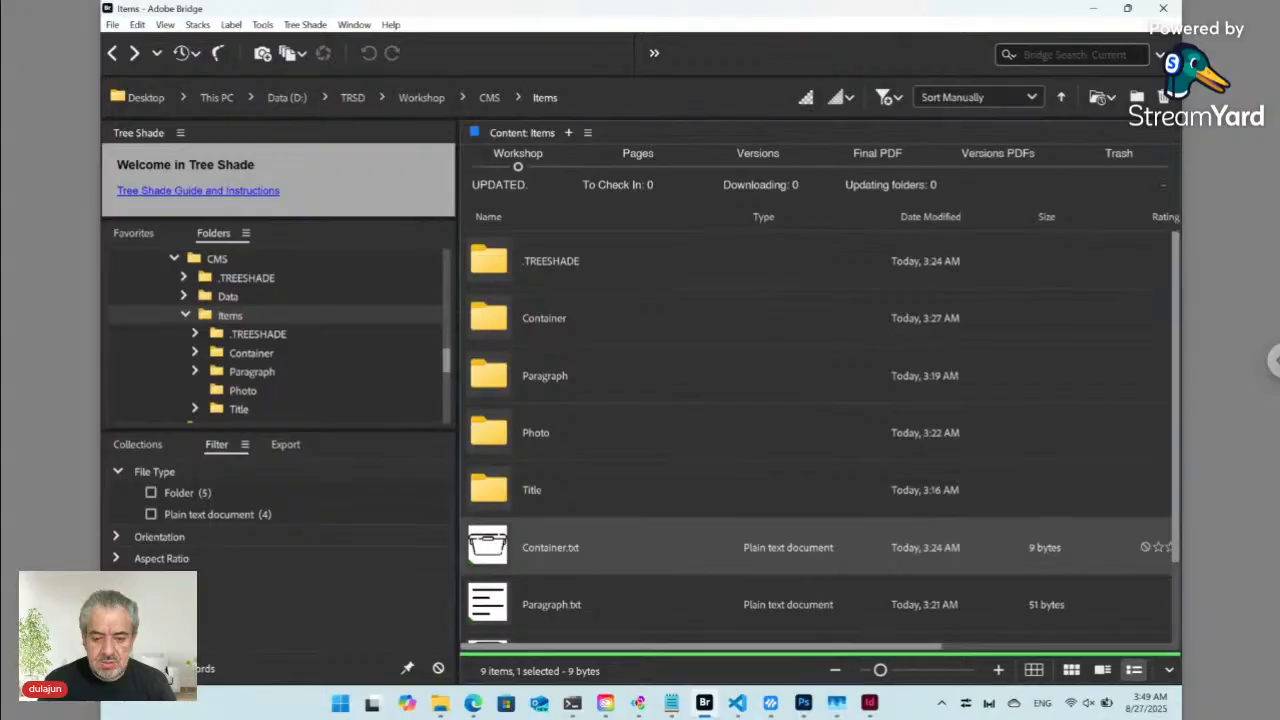
click(714, 405)
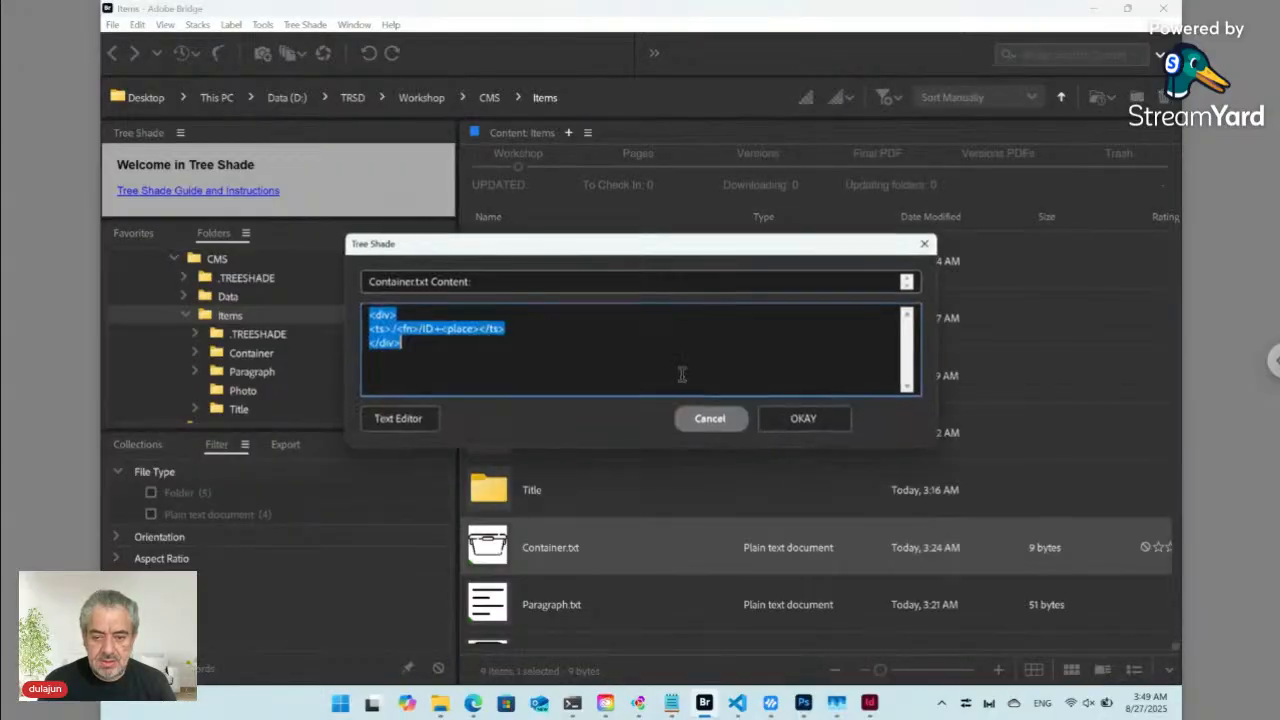
click(711, 421)
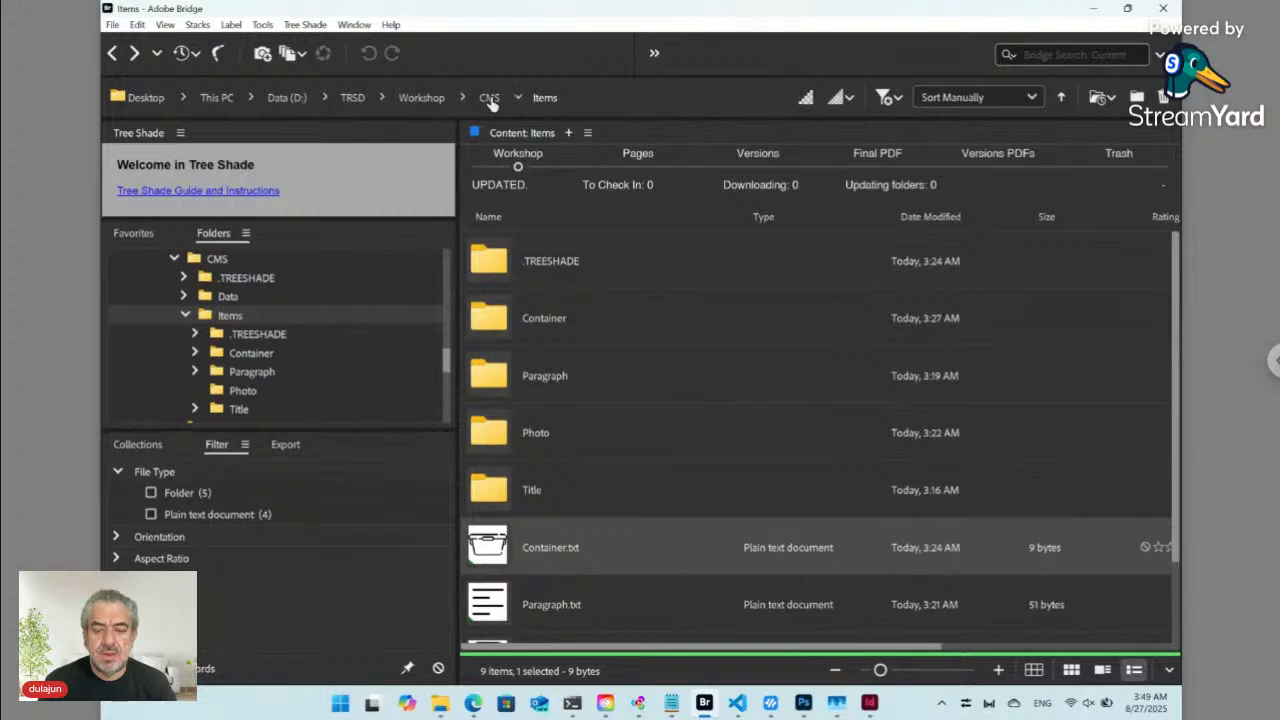
- In the CMS Data folder, replace the content of the ts_opt [Container].txt file with the copied div block containing <ts>./<fn>/ID.+<place></ts> and save it
click(489, 98)
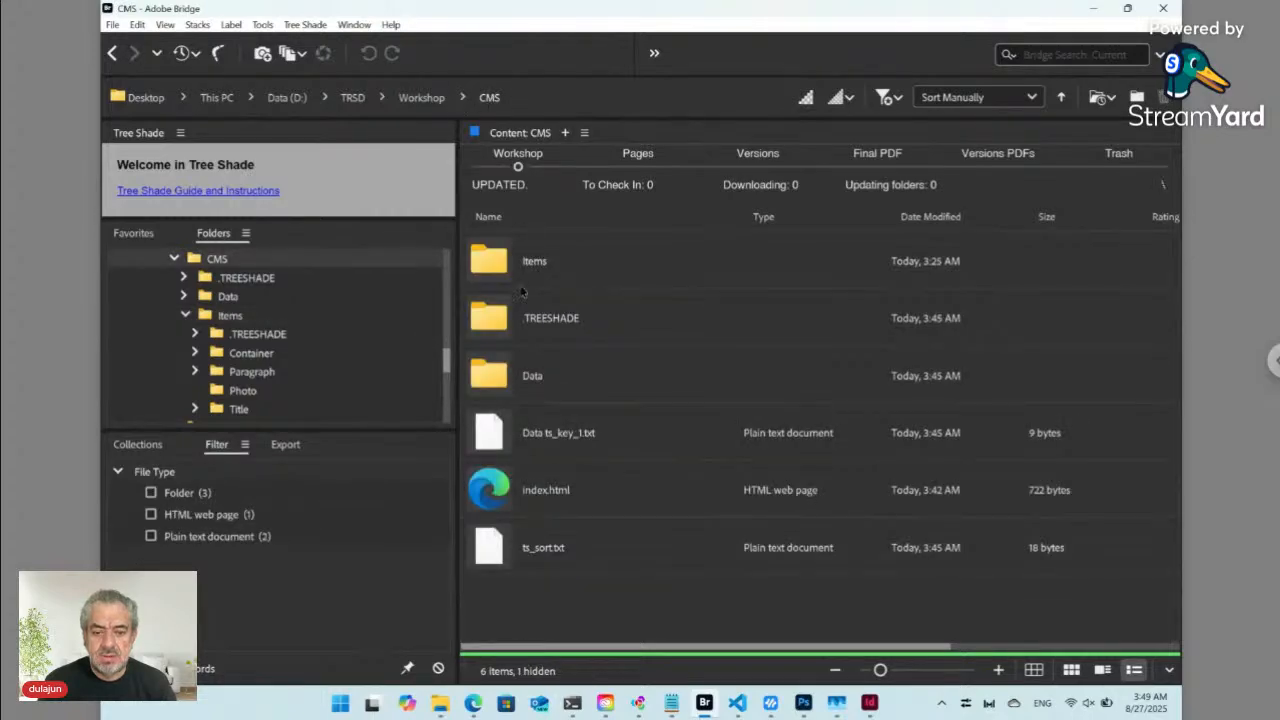
double_click(533, 375)
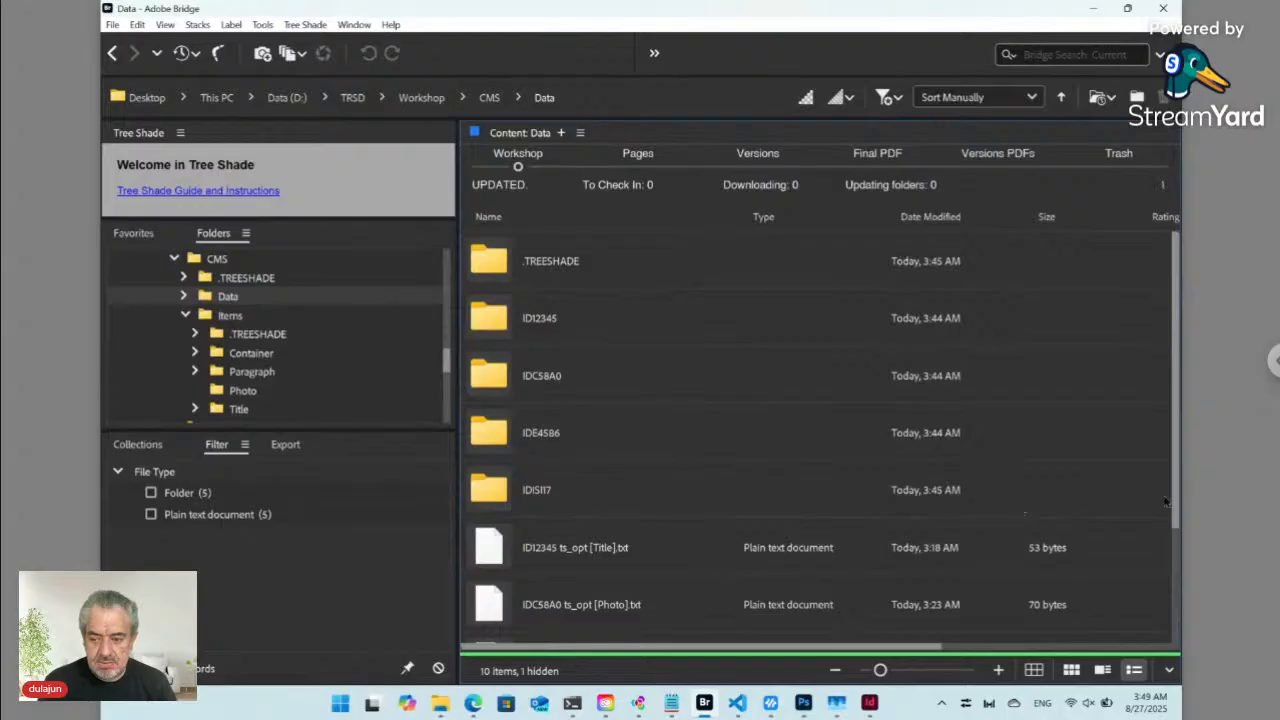
drag(1176, 502, 1174, 645)
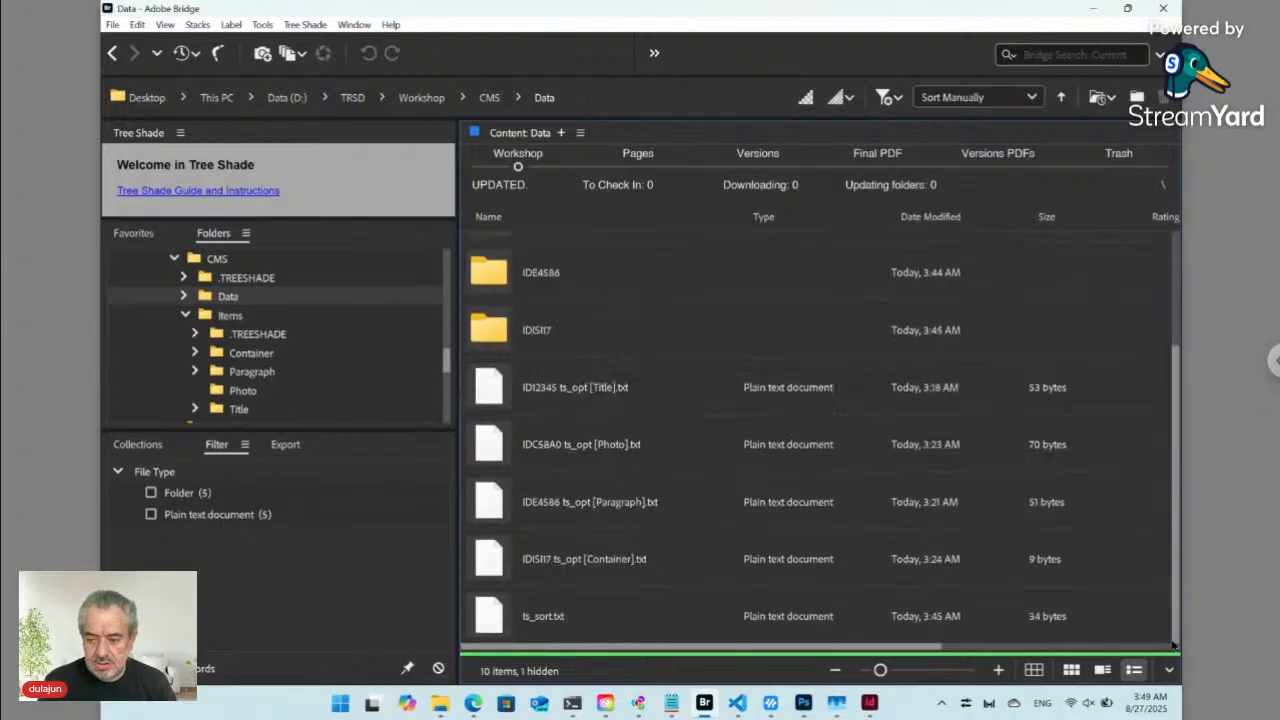
click(584, 569)
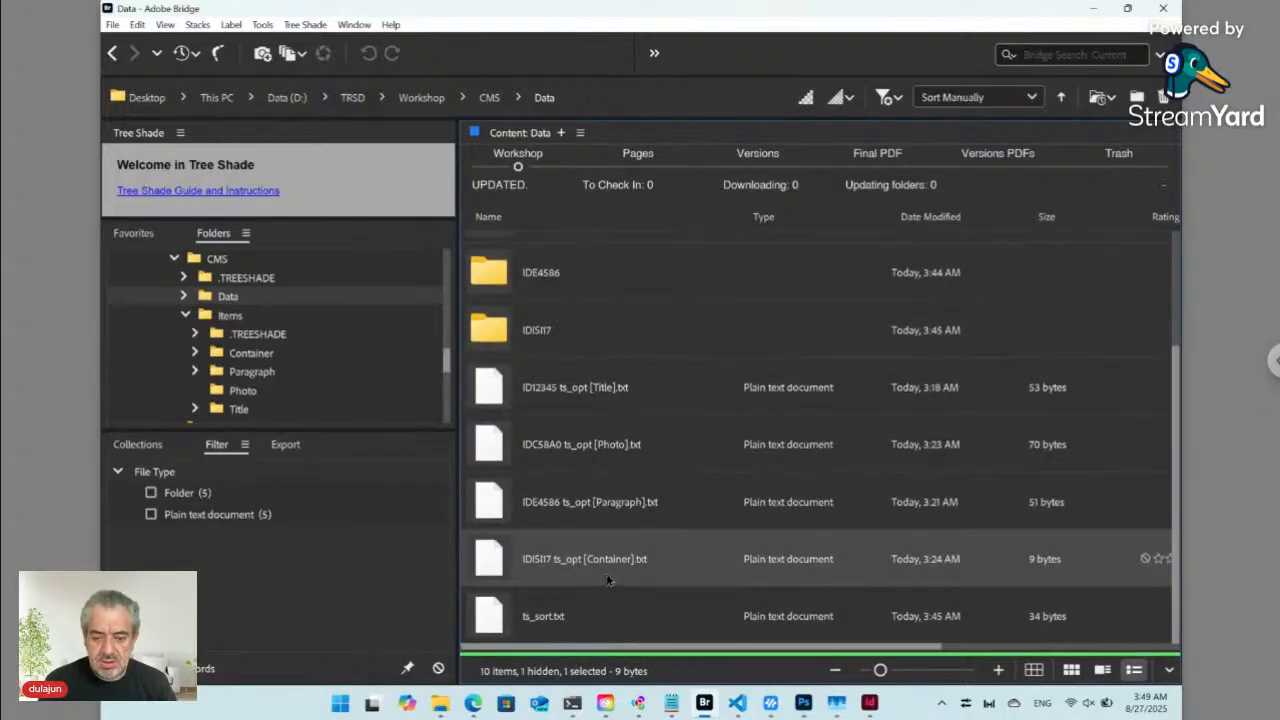
double_click(493, 564)
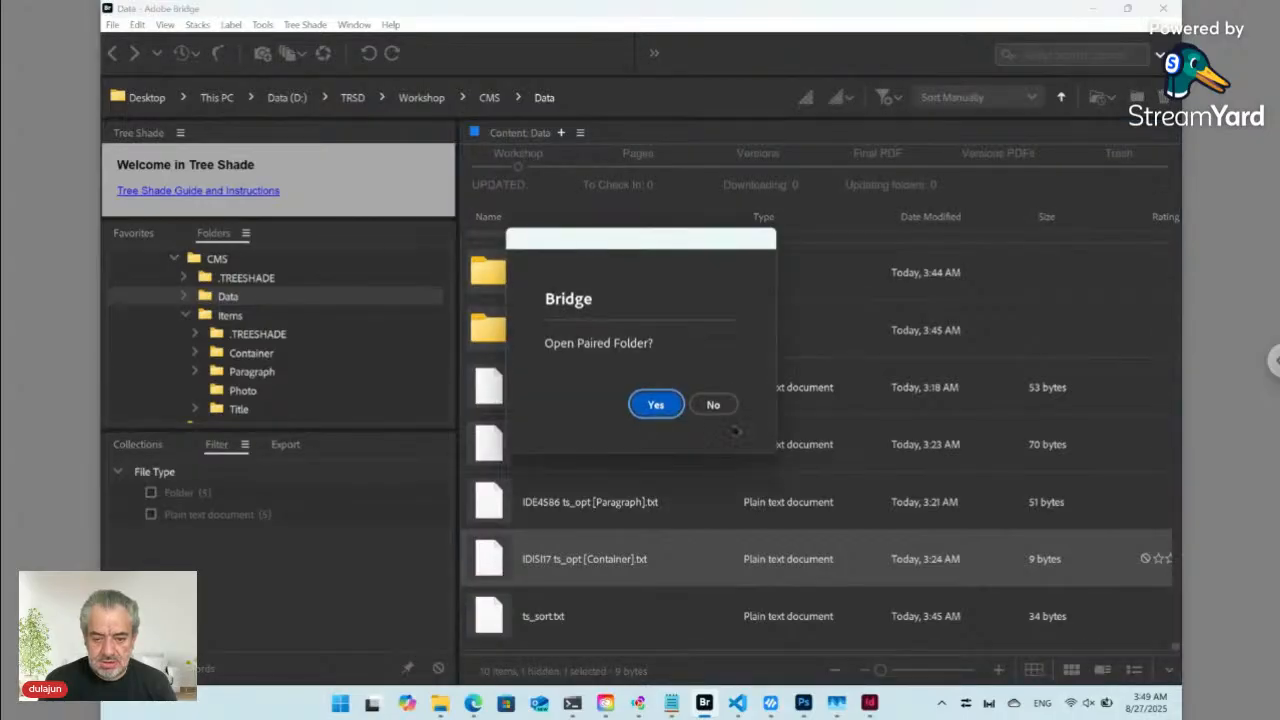
click(713, 404)
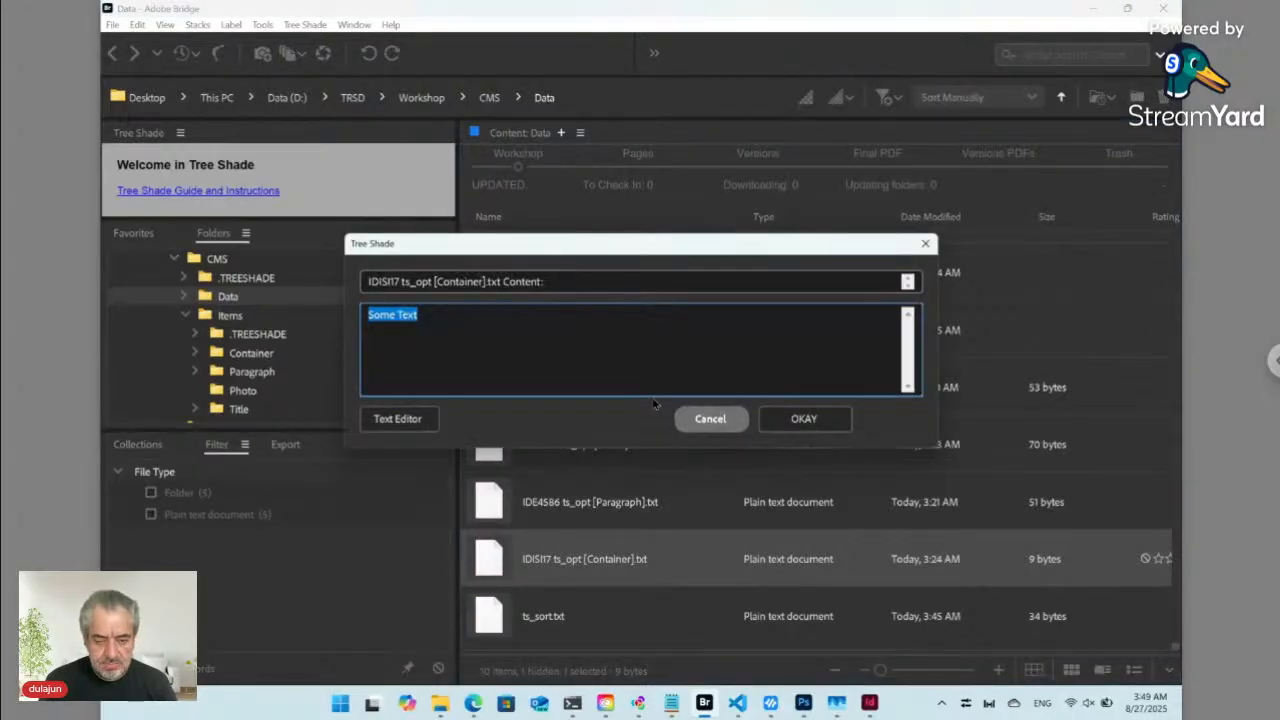
text(<div> <ts>./<fn>/ID.+<place></ts> </div>)
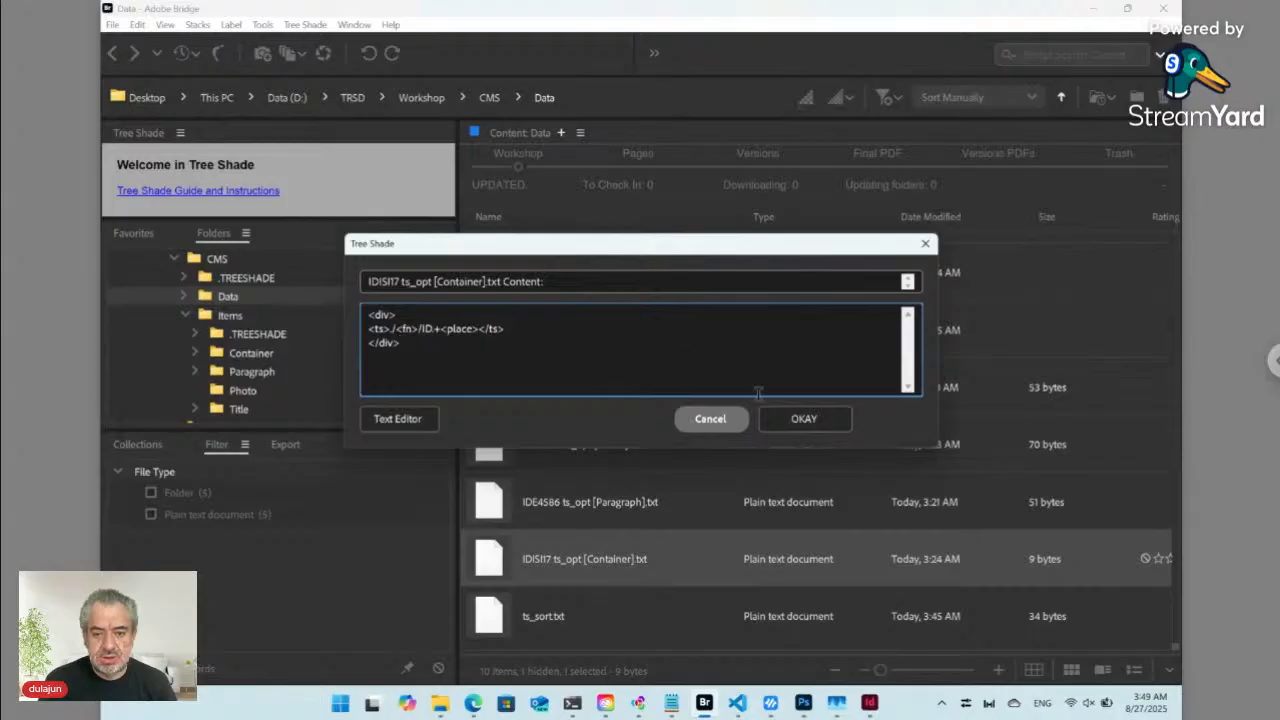
click(786, 420)
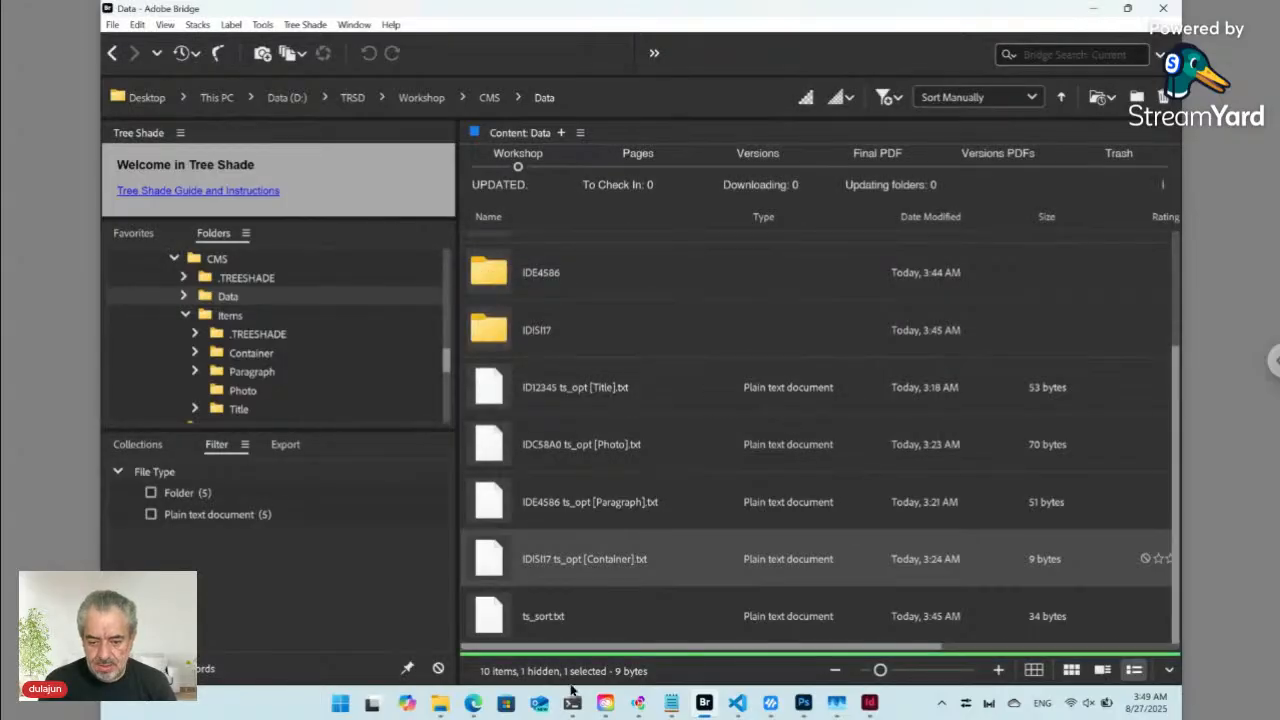
- Switch to Microsoft Edge and reload the page source and My Page to check the Container's nested output
click(473, 703)
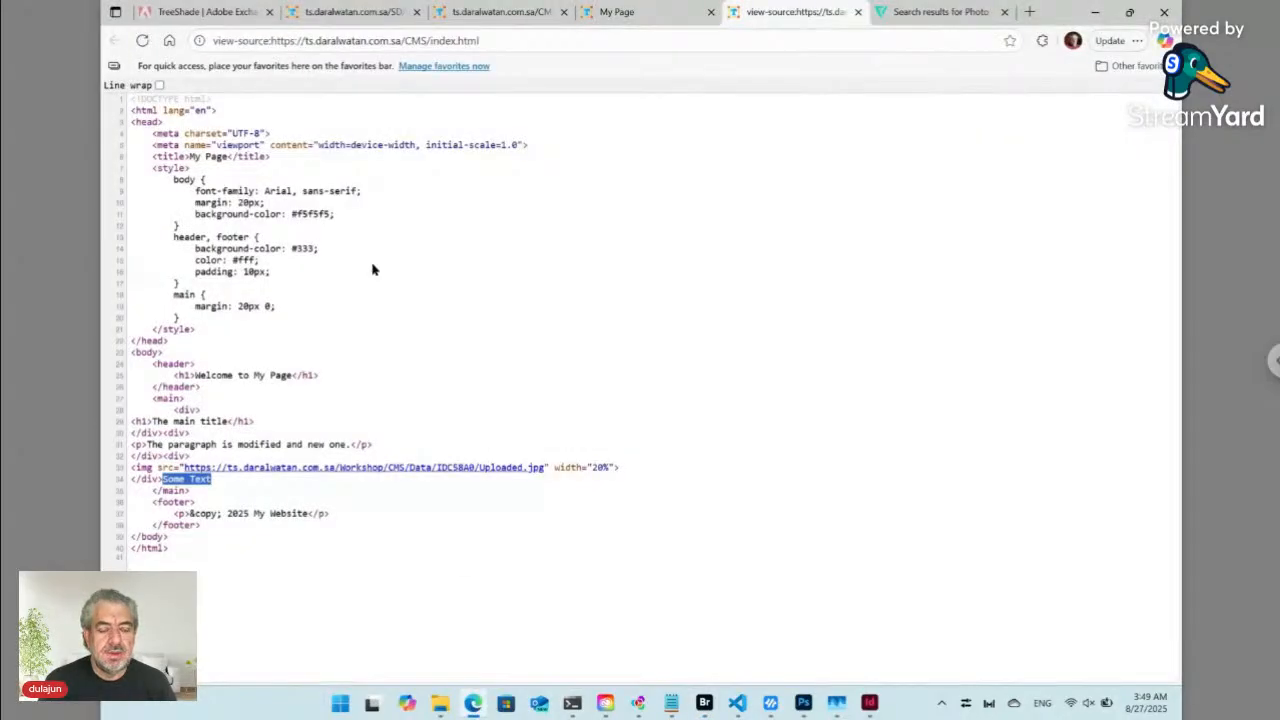
click(144, 42)
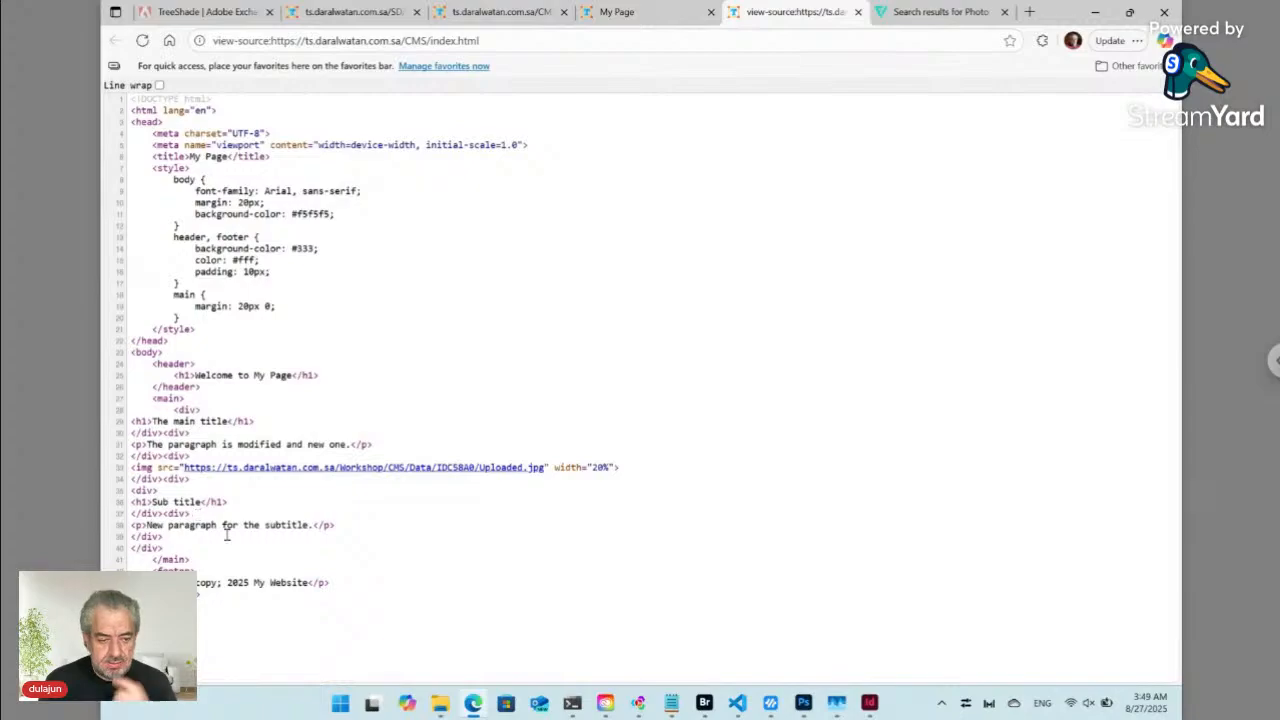
click(637, 18)
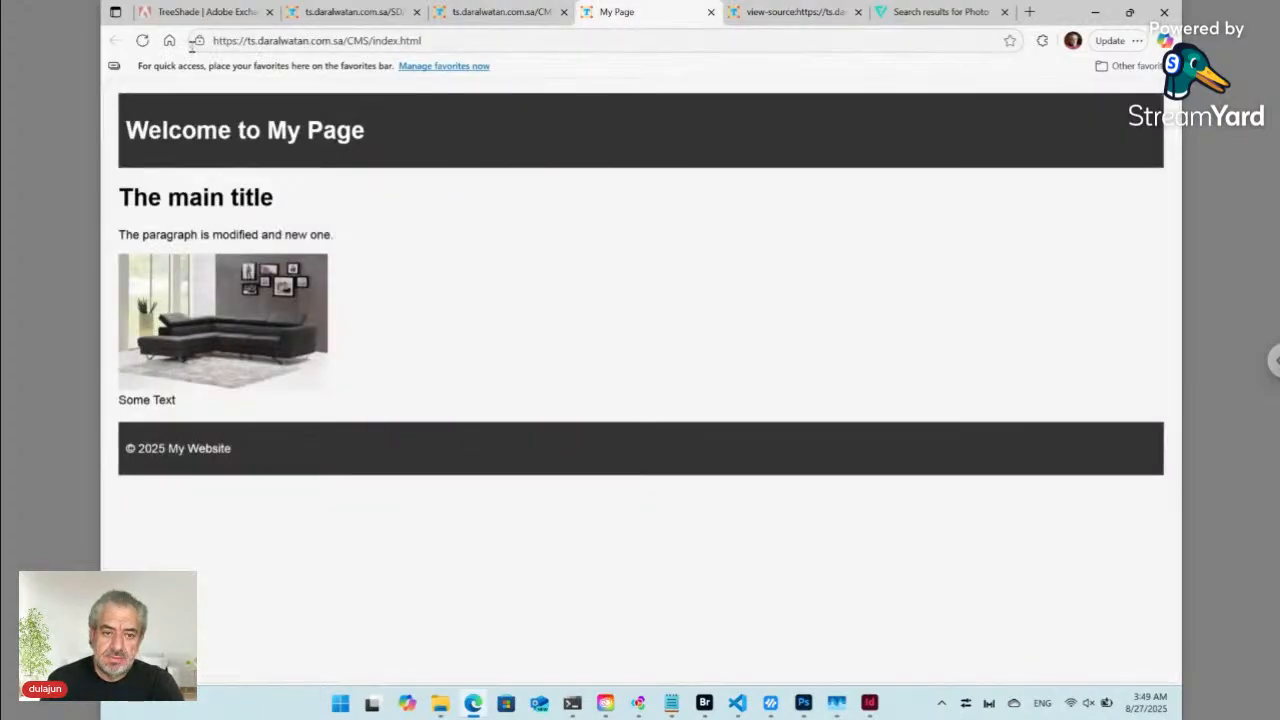
click(142, 40)
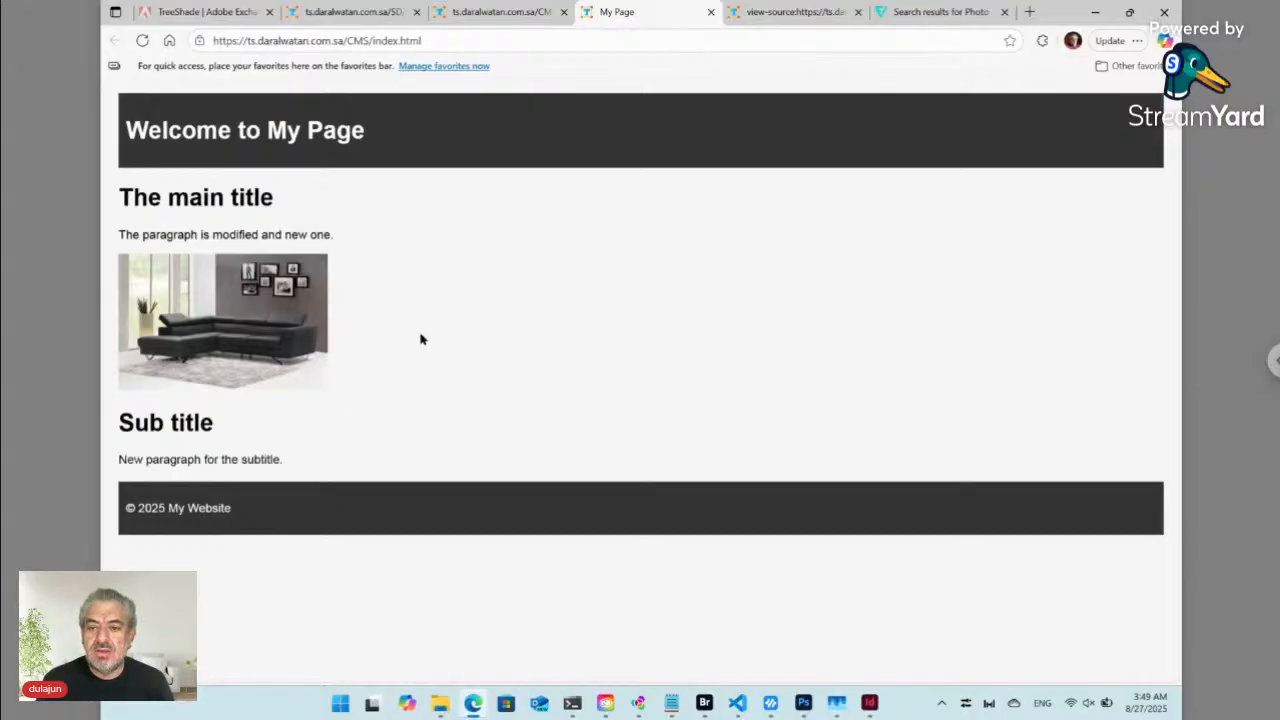
- Switch to Visual Studio Code and examine the placeholder abbreviations in the solveAbbreviation function of main.js
mouse_move(740, 707)
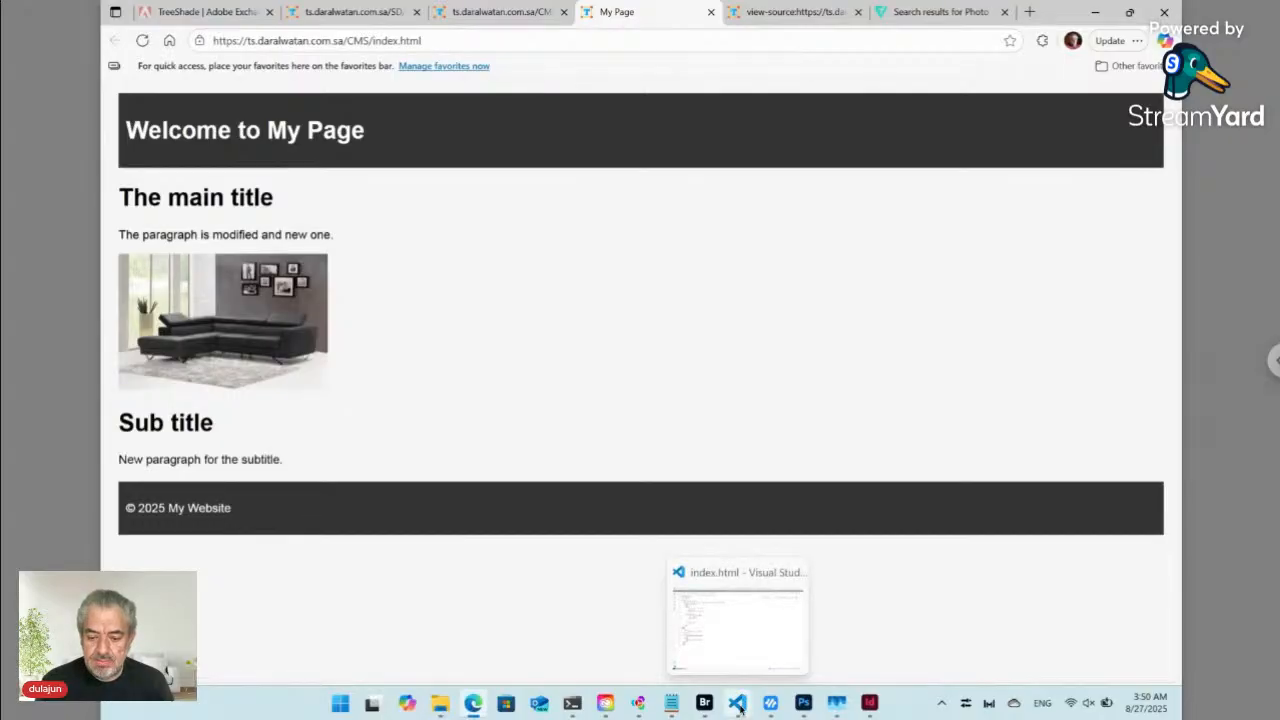
click(737, 703)
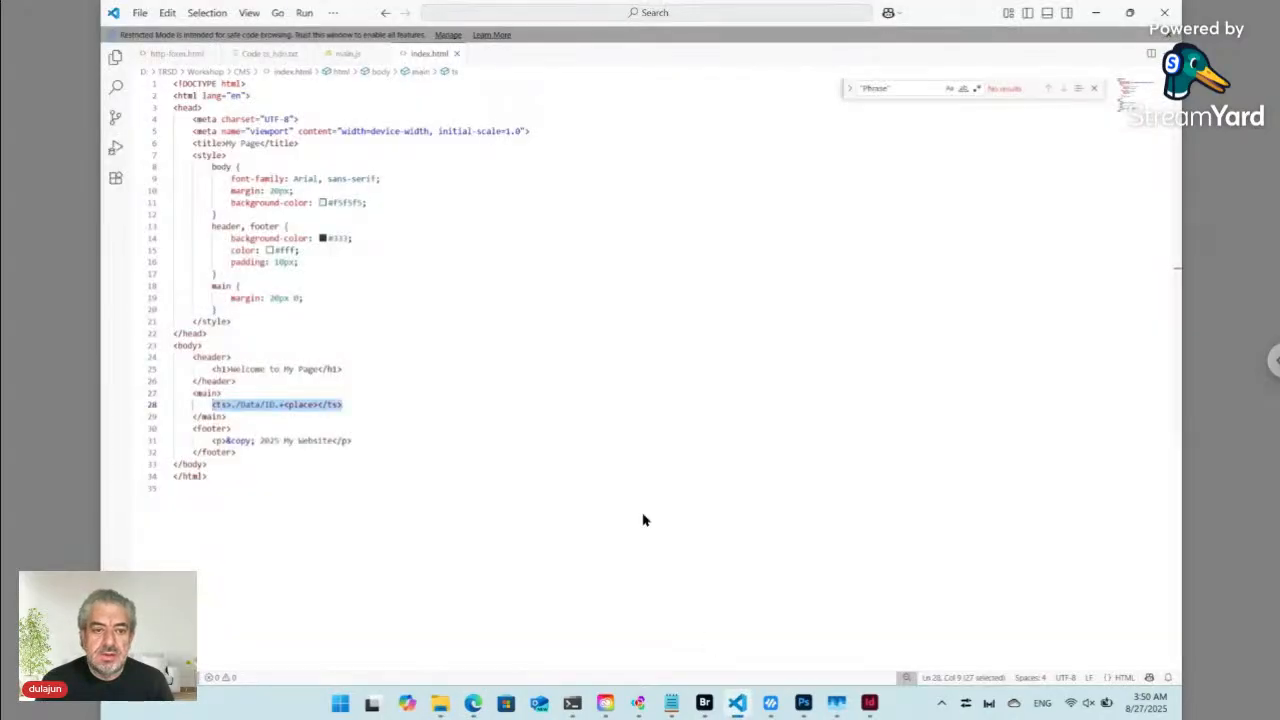
click(343, 55)
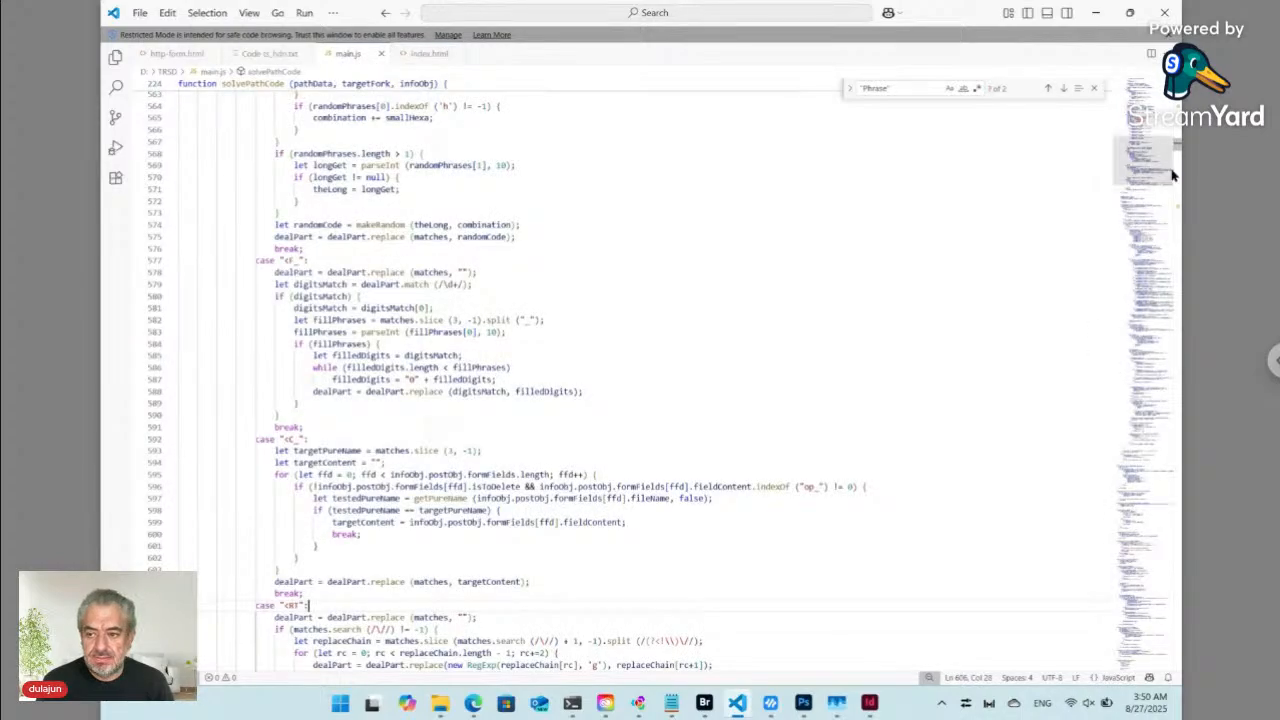
drag(1177, 147, 1177, 118)
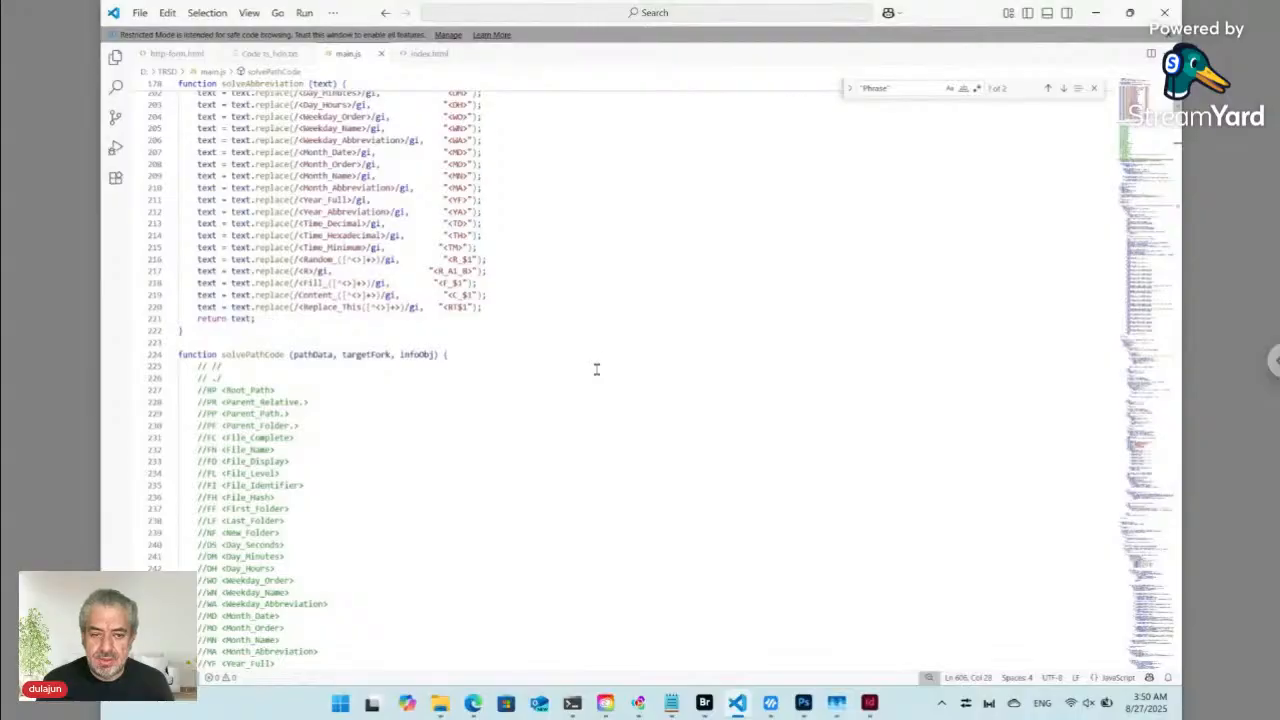
scroll(596, 369, up, 8)
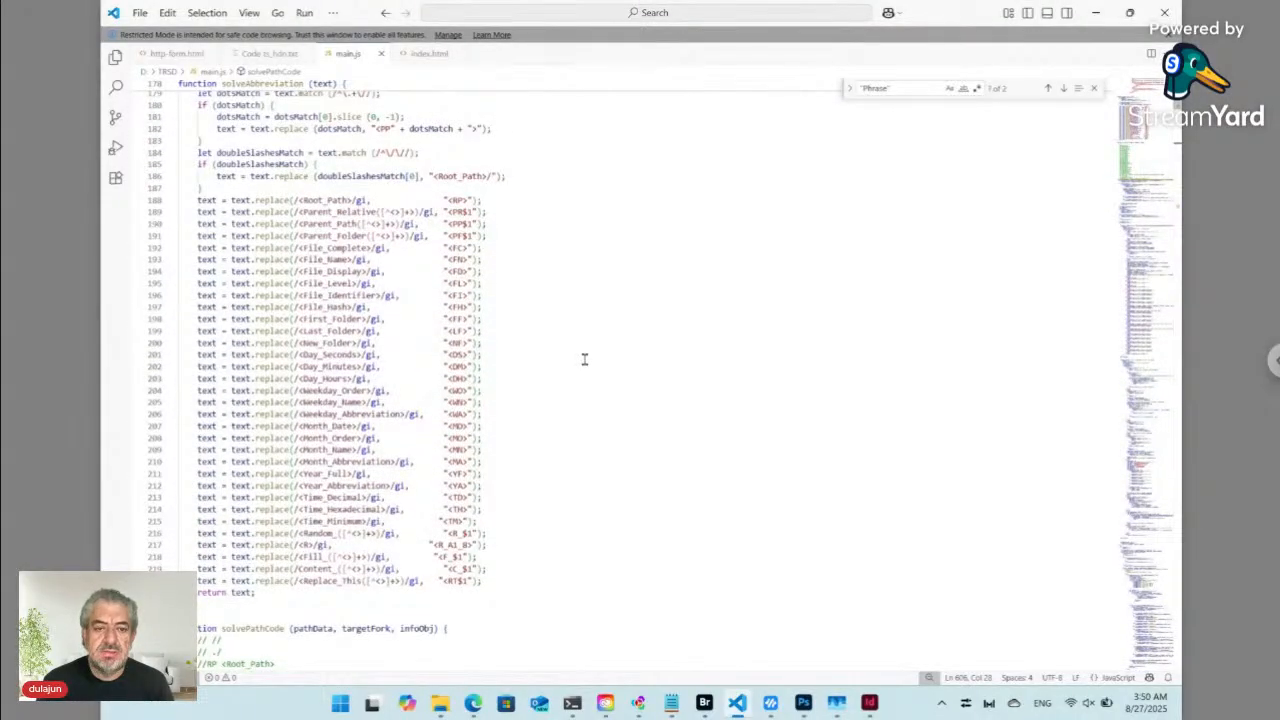
- Find the <File_Level> placeholder and its abbreviation in the comment list of the solvePathCode function in main.js
scroll(585, 359, down, 13)
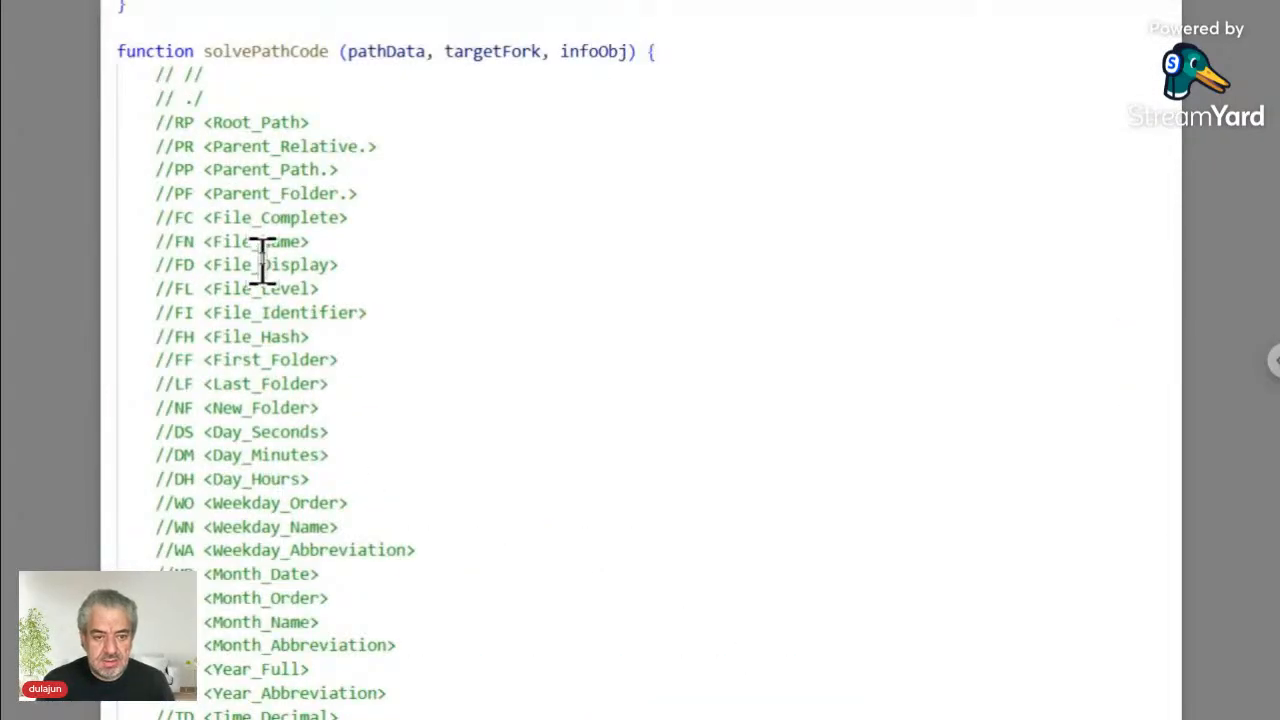
drag(328, 288, 233, 287)
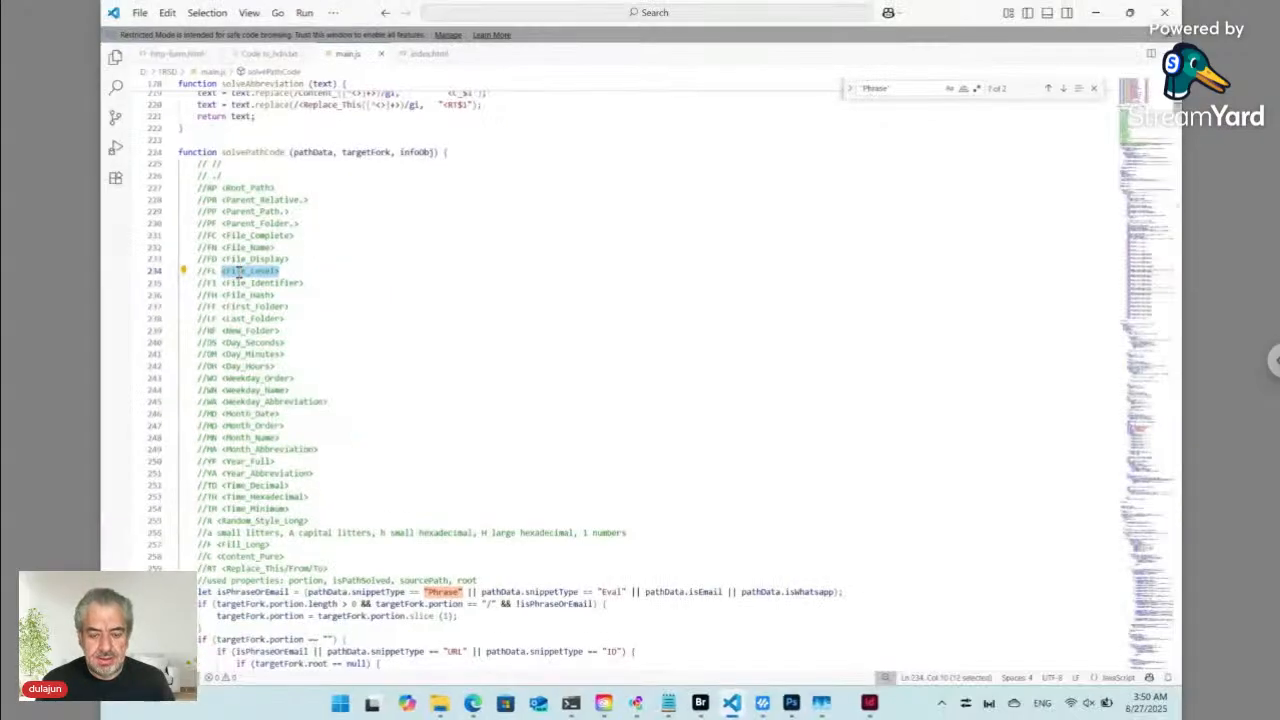
- Switch to Adobe Bridge, open the Data folder's ts_opt [Title].txt content without its paired folder, and replace the 1 in the opening h1 tag with <fl>
click(705, 705)
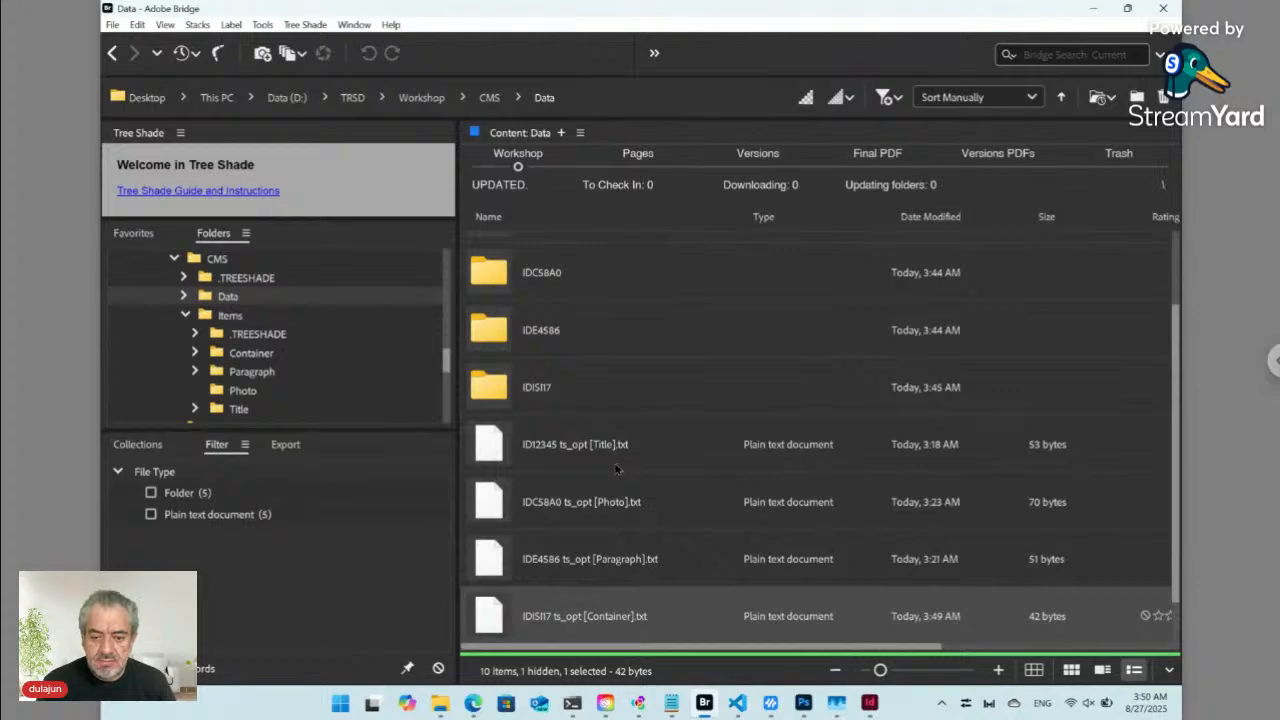
click(558, 449)
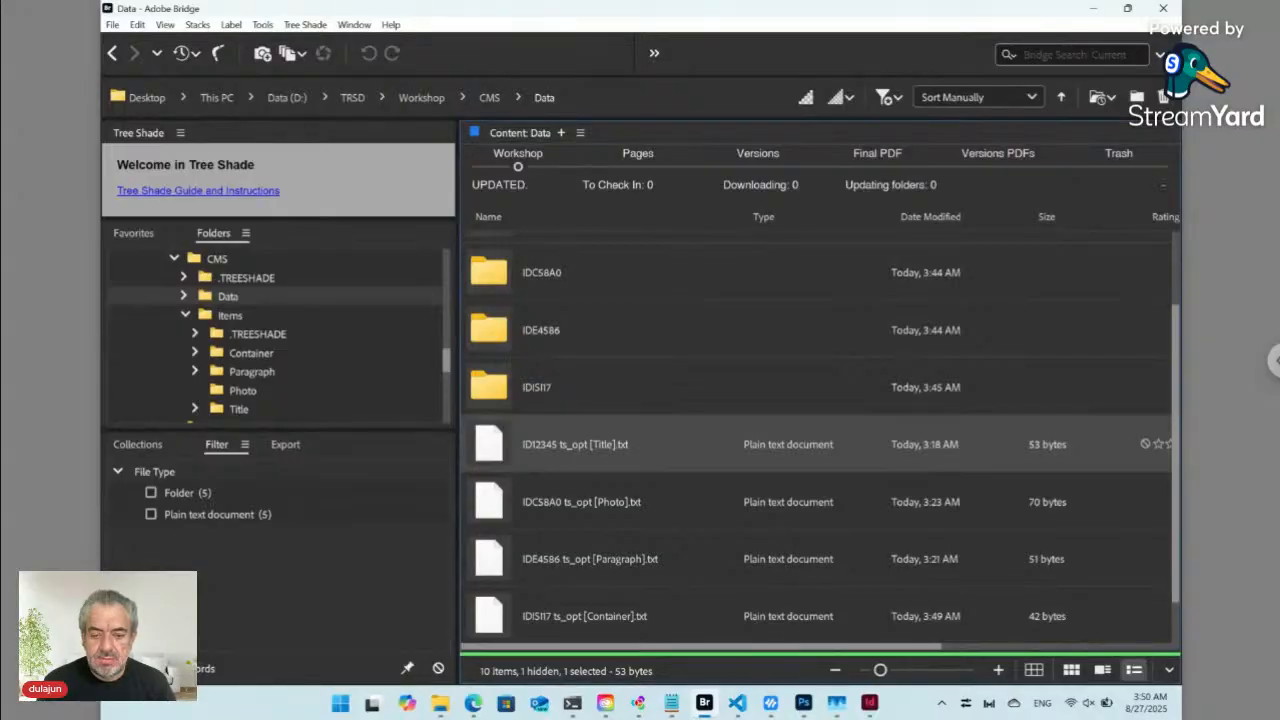
double_click(533, 447)
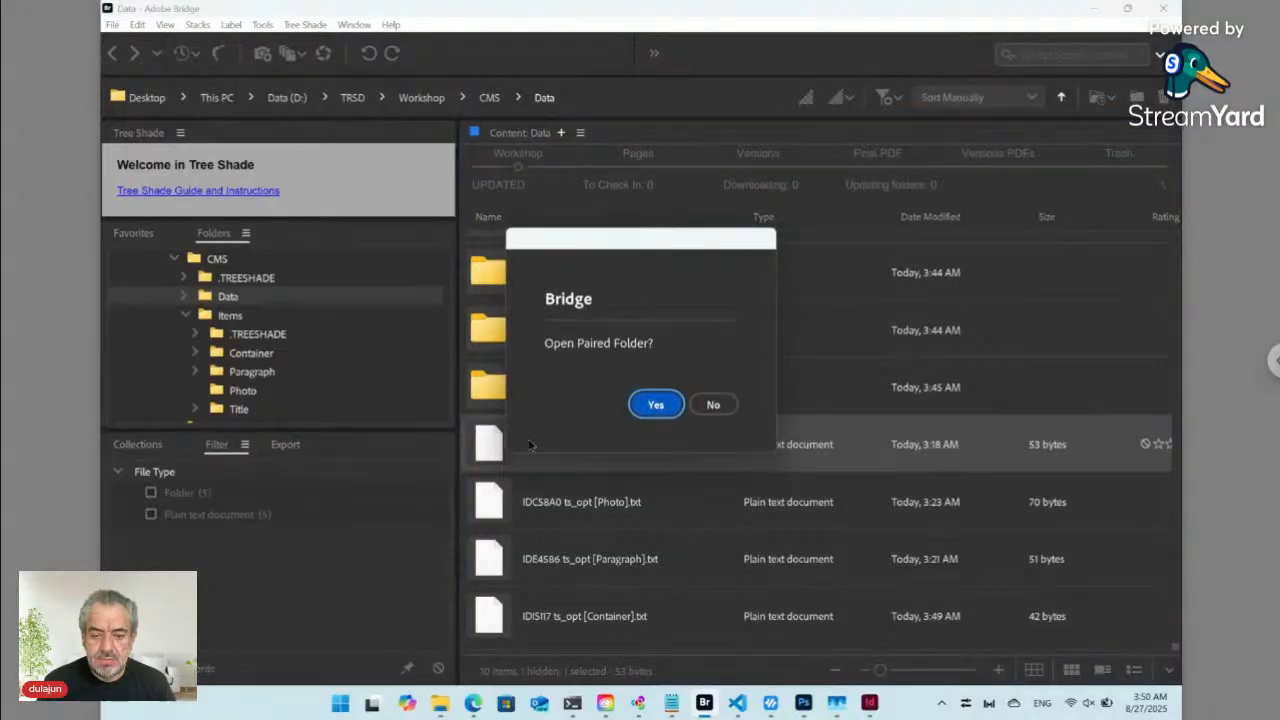
click(714, 410)
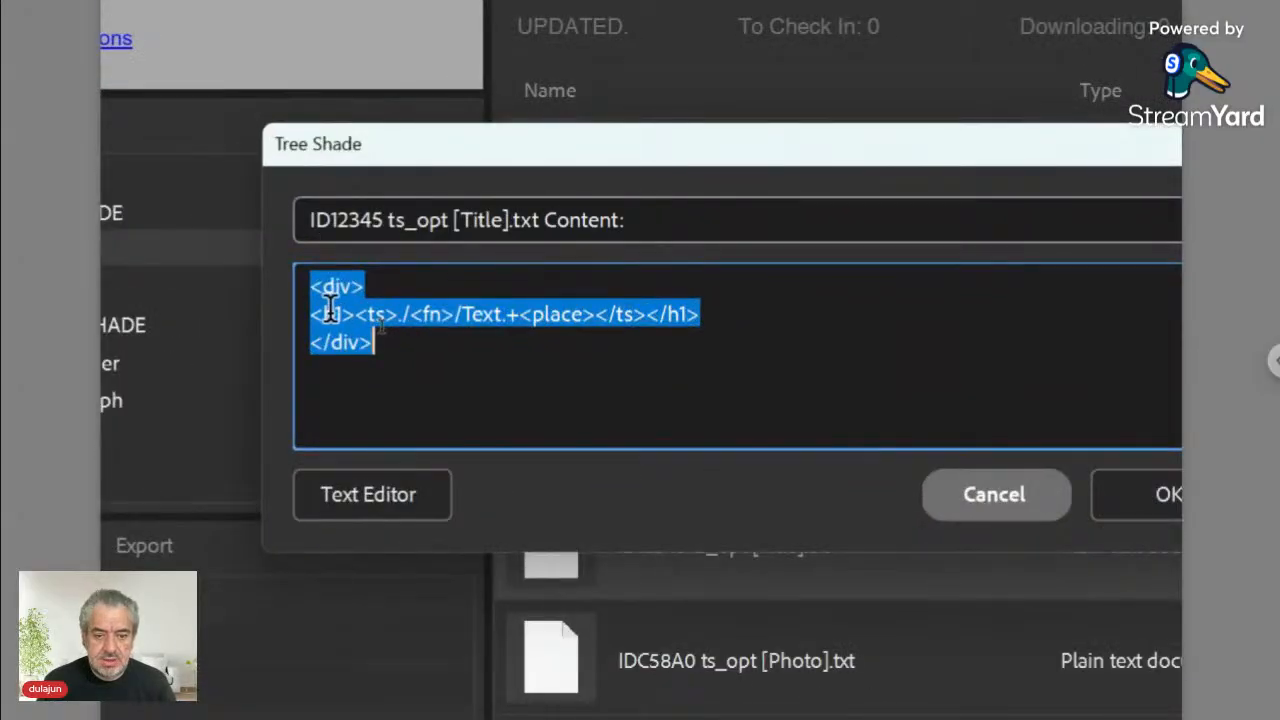
click(380, 326)
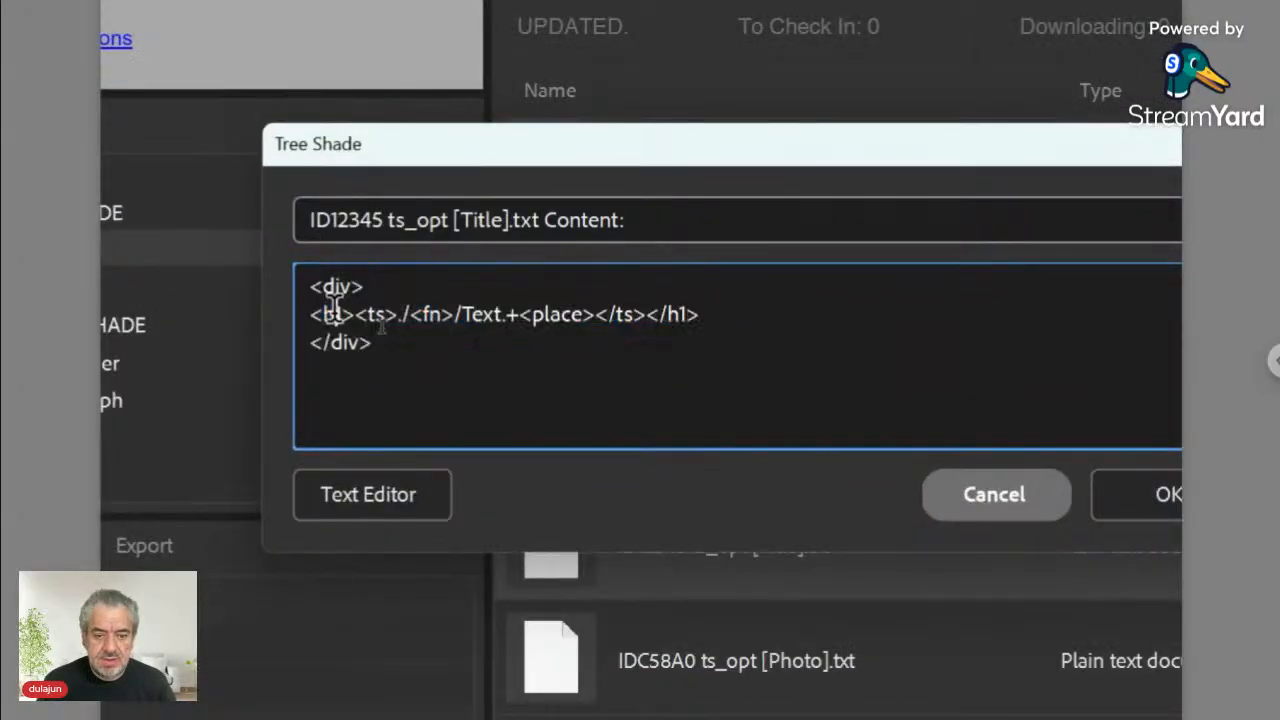
key(shift+Right)
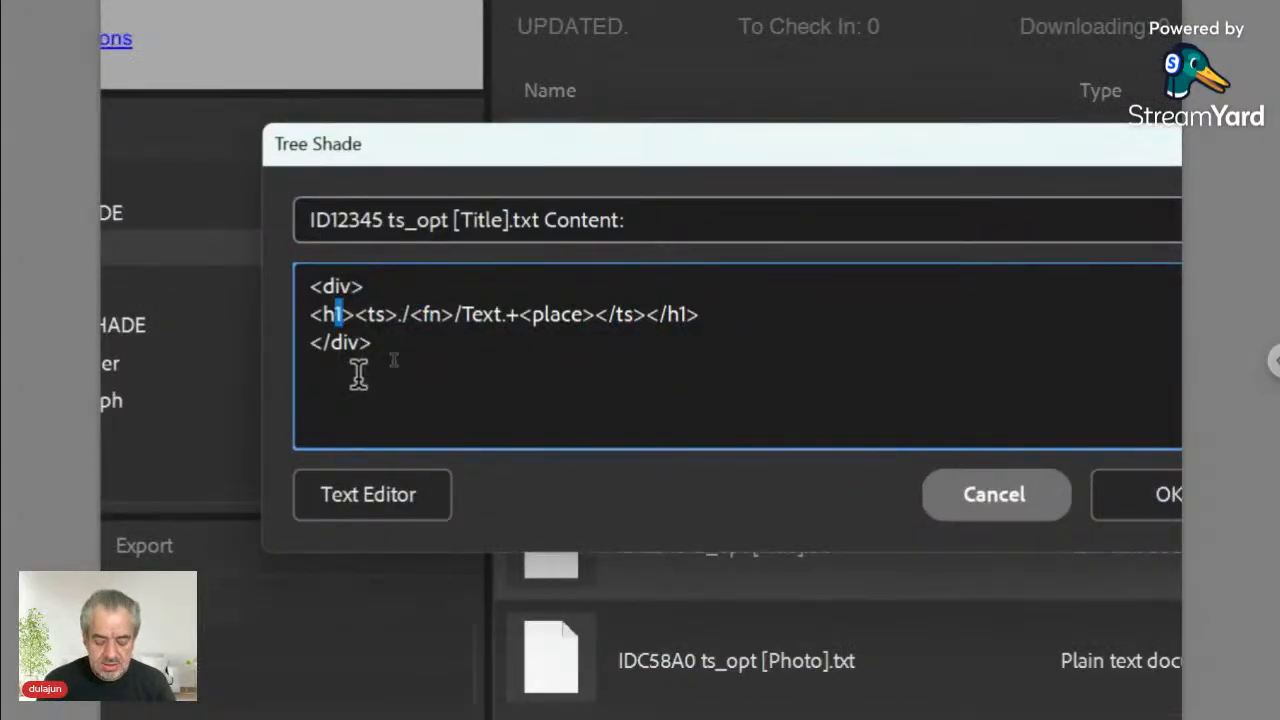
text(<fl>)
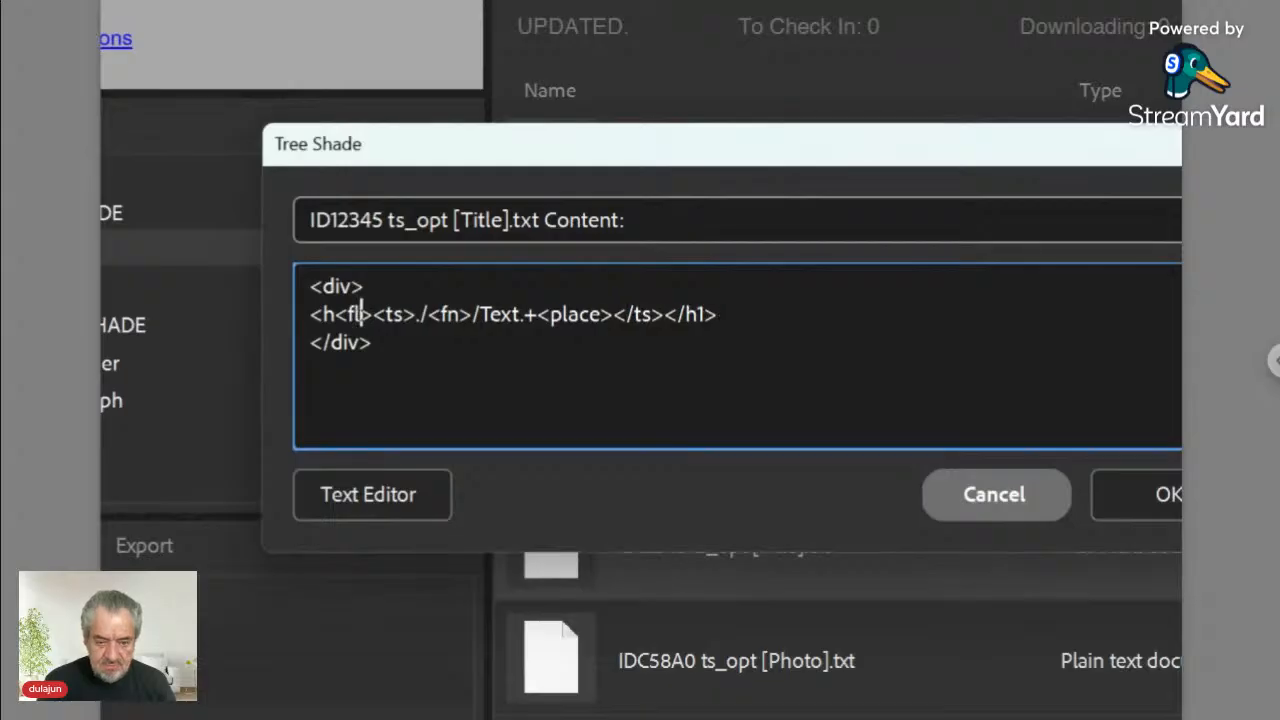
- Copy <fl> from the opening heading tag over the 1 in the closing h1 tag and save the Title file
key(shift+Left)
key(shift+Left)
key(shift+Left)
key(shift+Left)
key(ctrl+c)
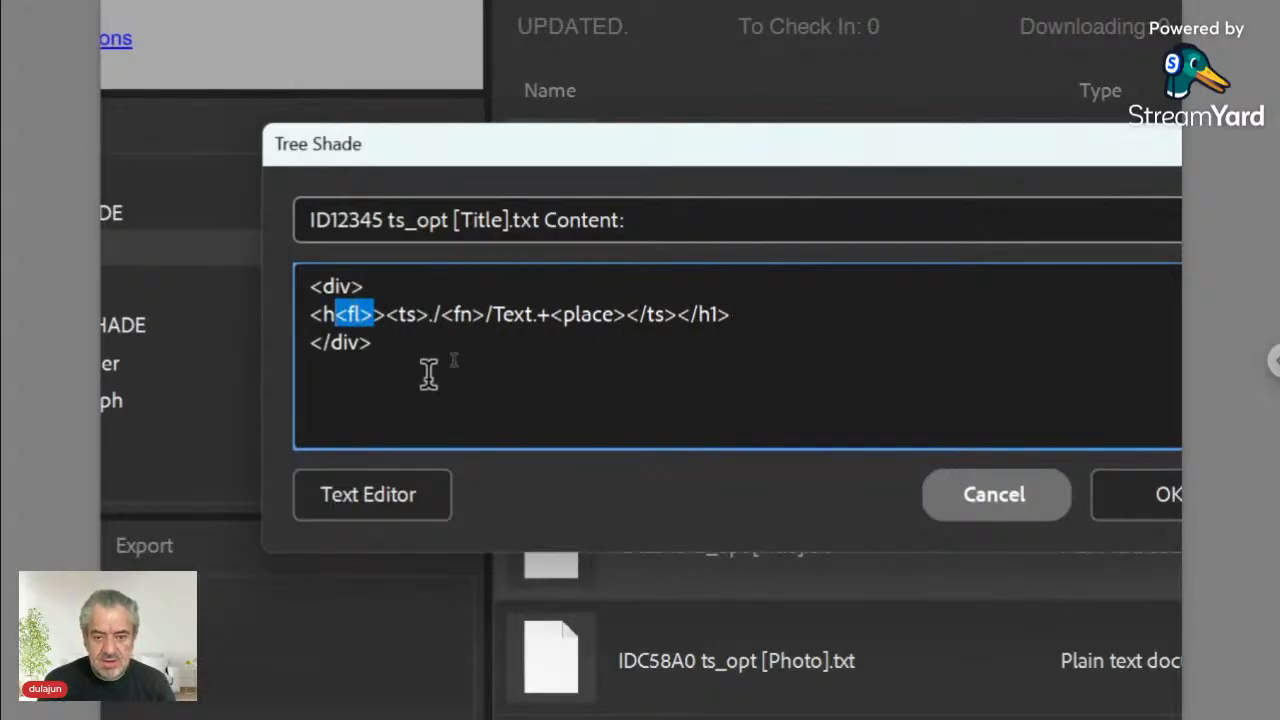
click(716, 306)
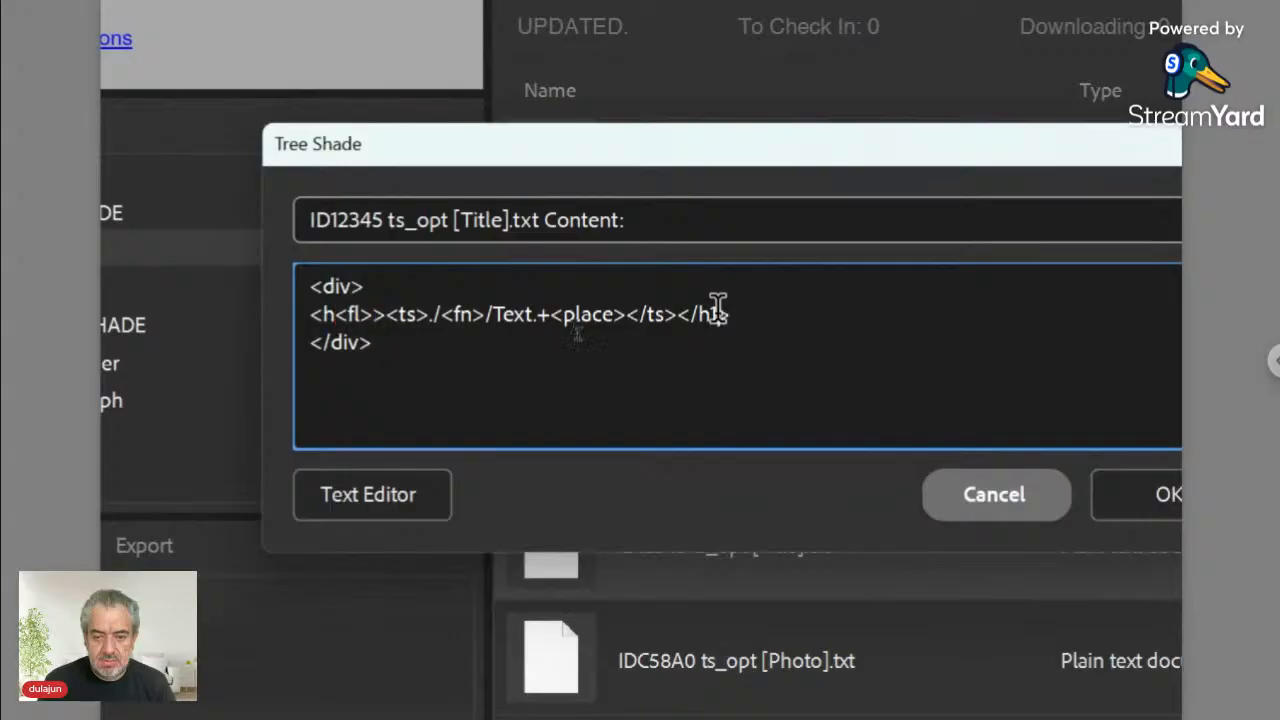
key(BackSpace)
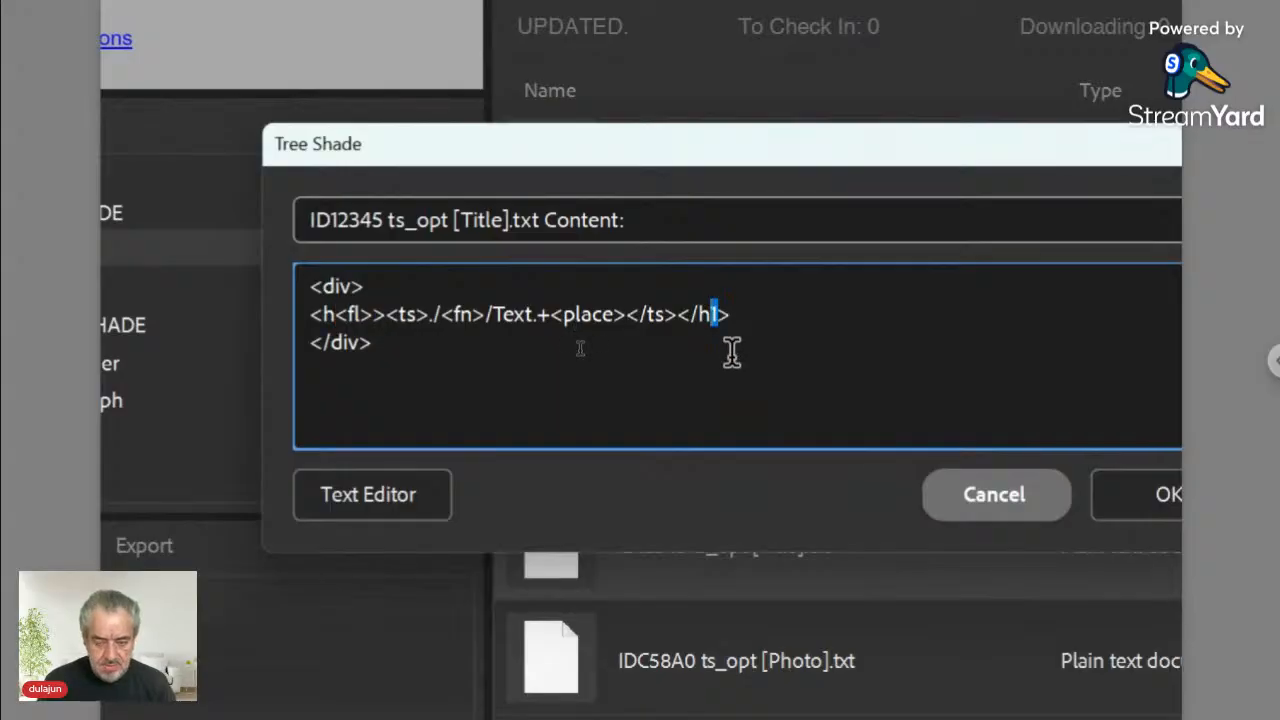
key(ctrl+v)
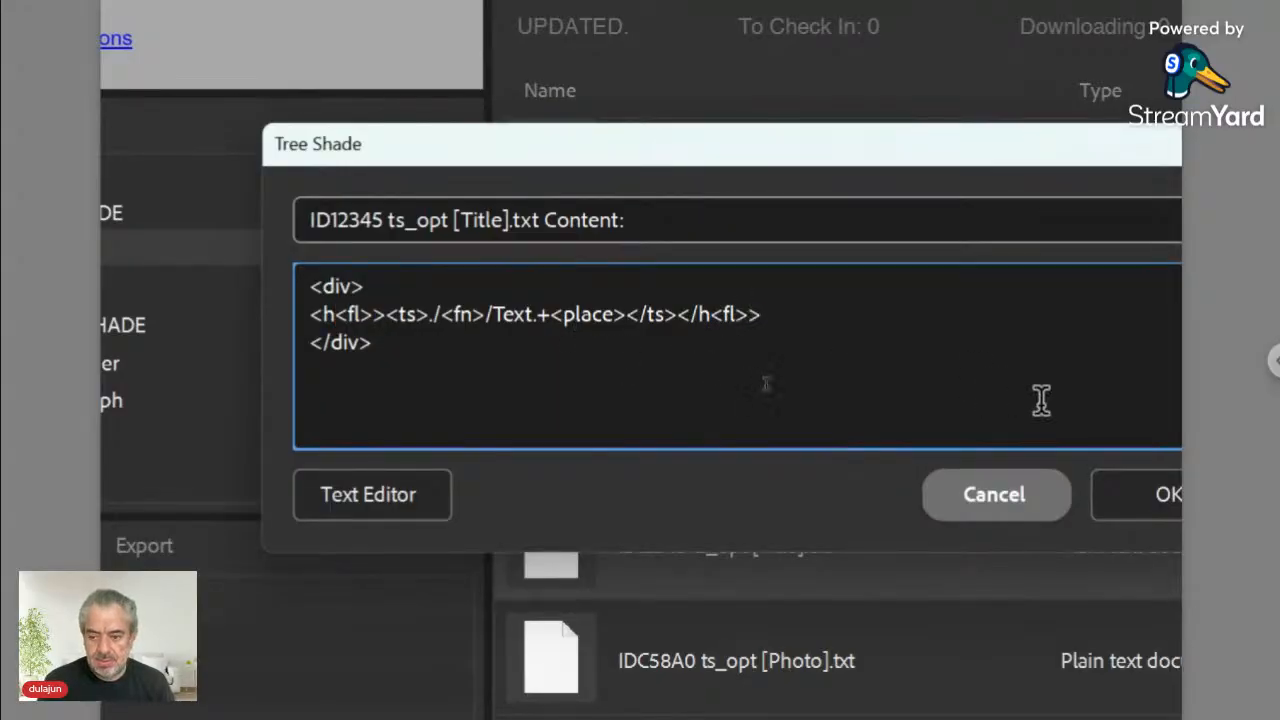
click(1174, 492)
click(1050, 500)
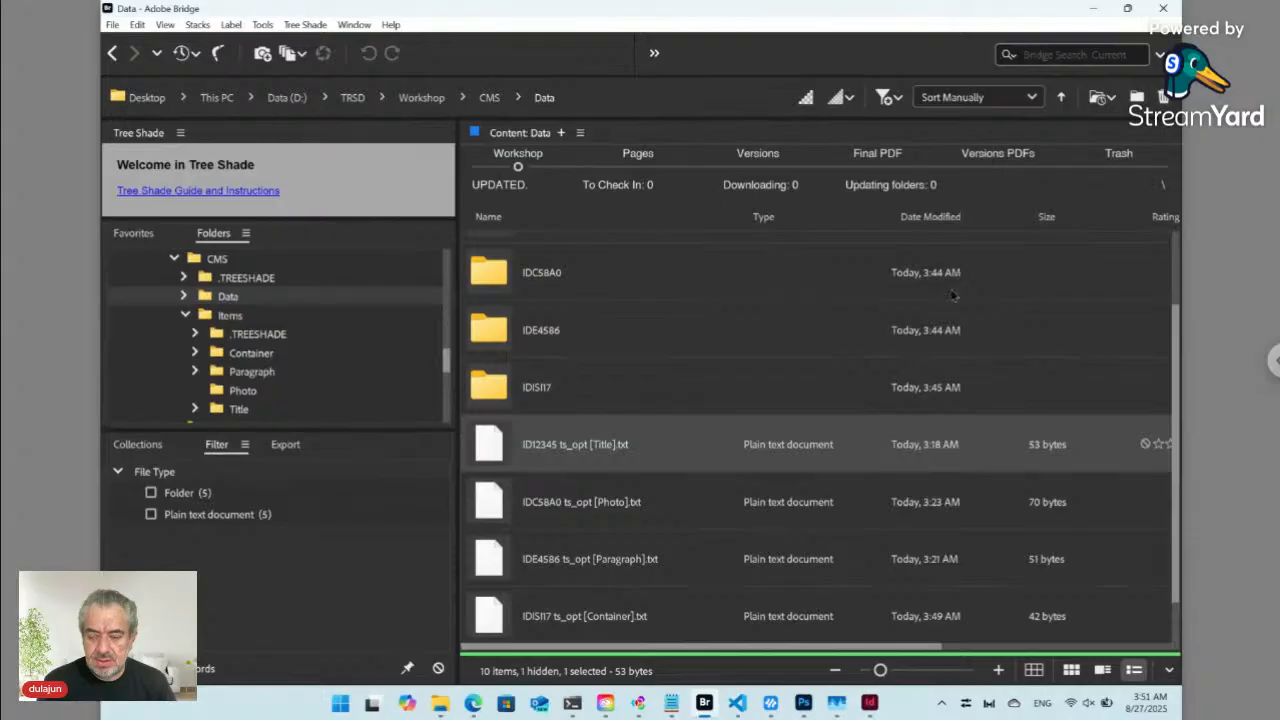
- Go into the paired folder of the ts_opt [Container].txt file and open its nested ts_opt [Title].txt content without the paired folder
drag(1177, 352, 1177, 473)
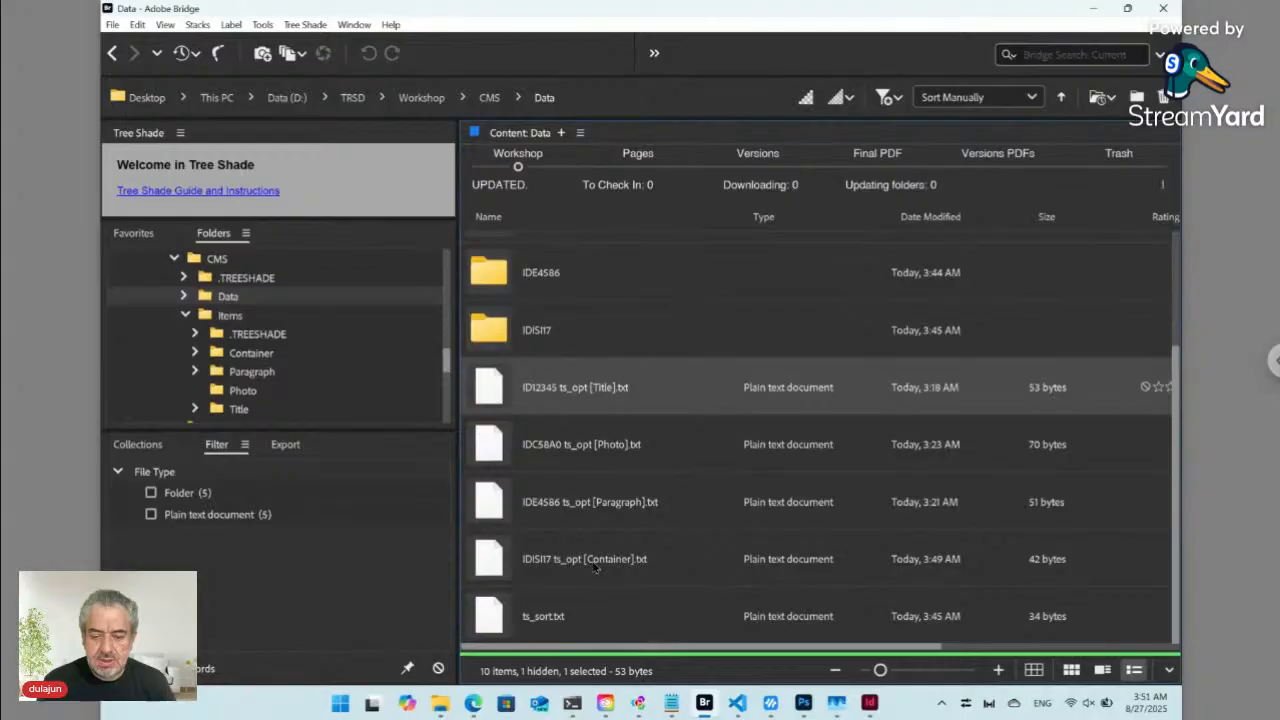
double_click(493, 562)
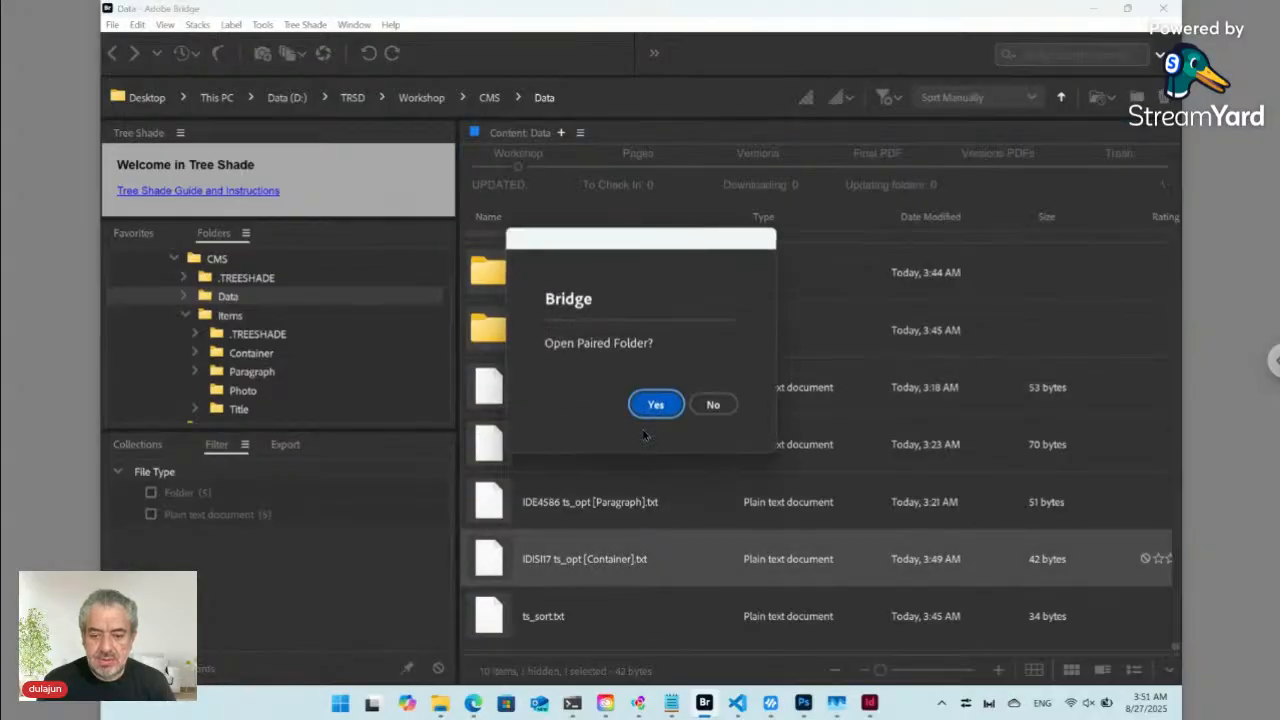
click(655, 404)
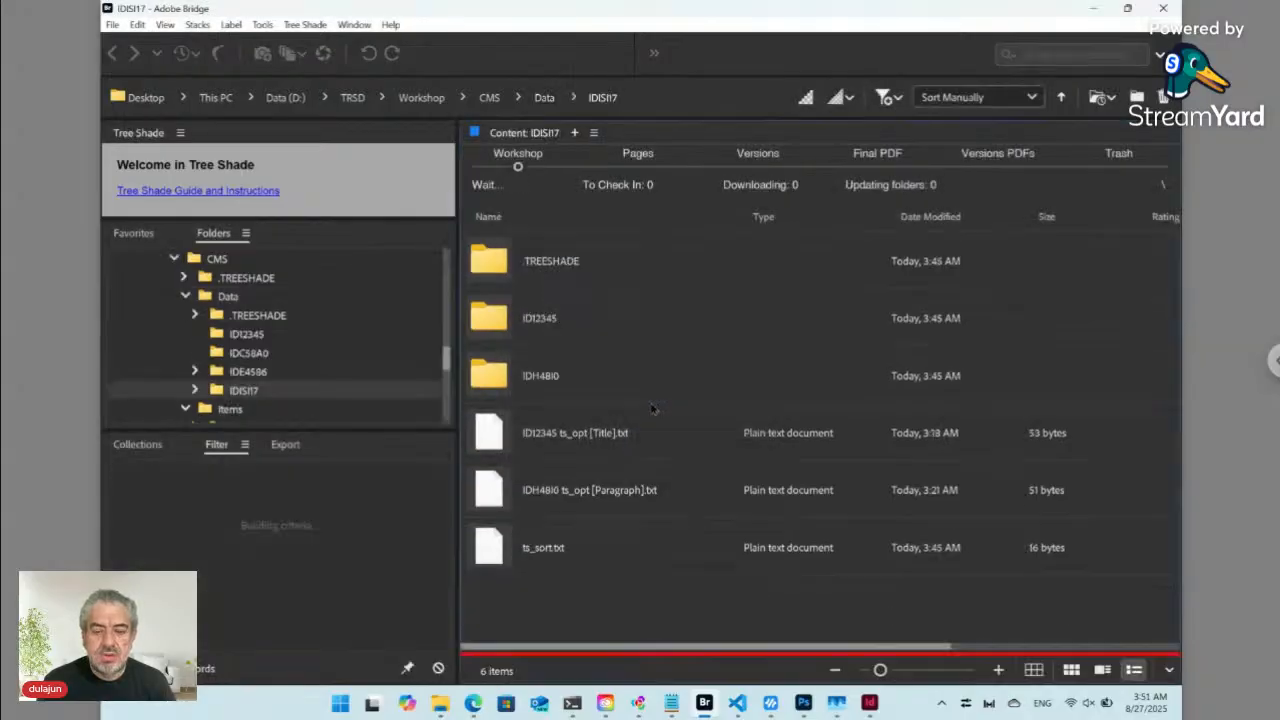
click(578, 440)
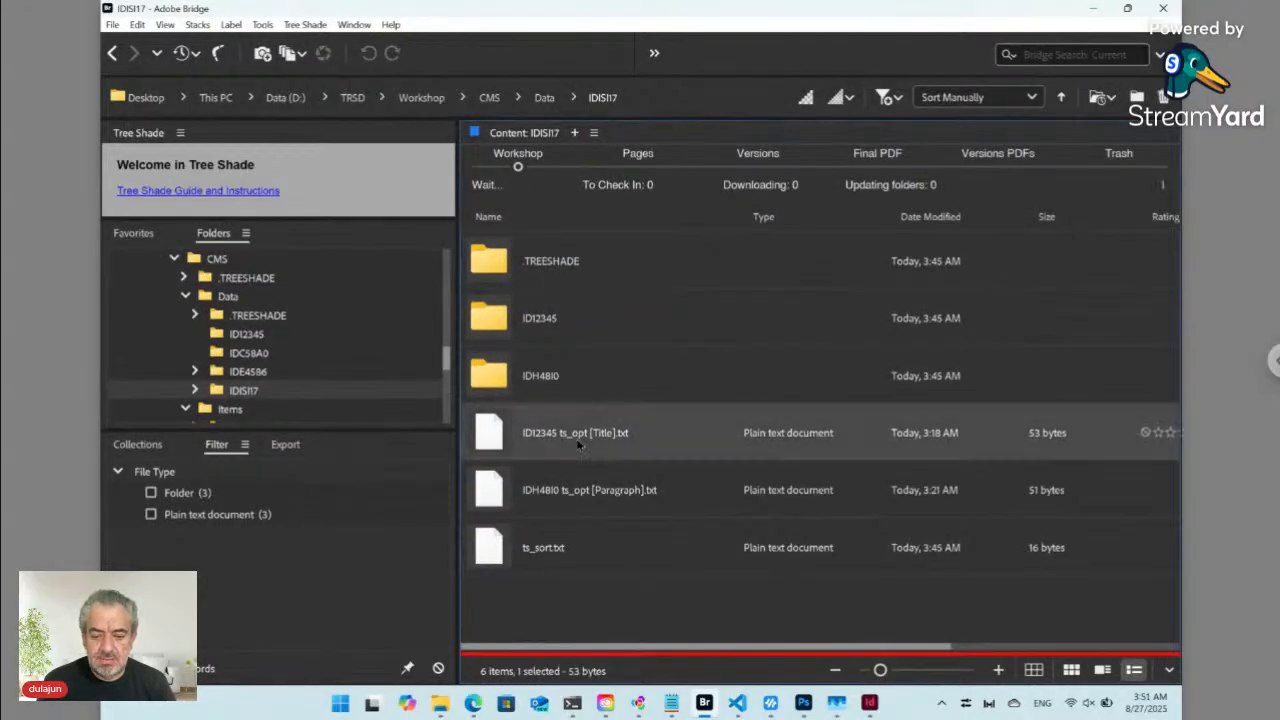
double_click(490, 437)
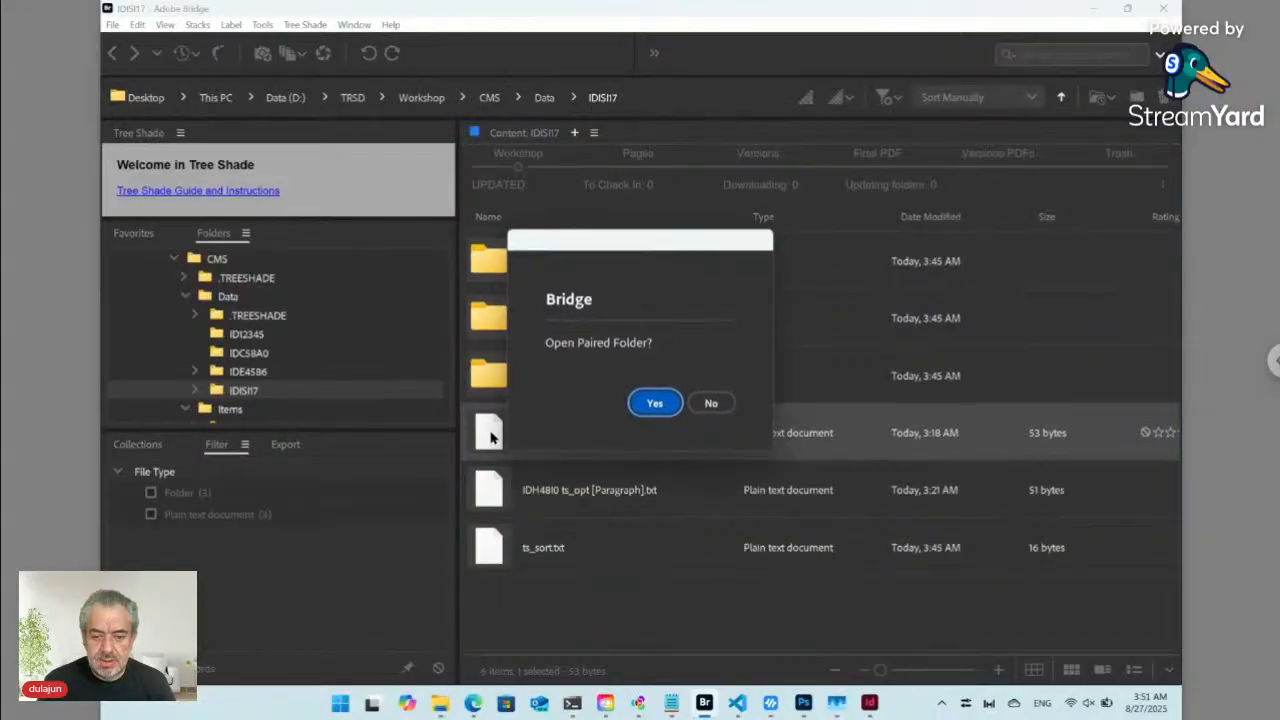
click(709, 404)
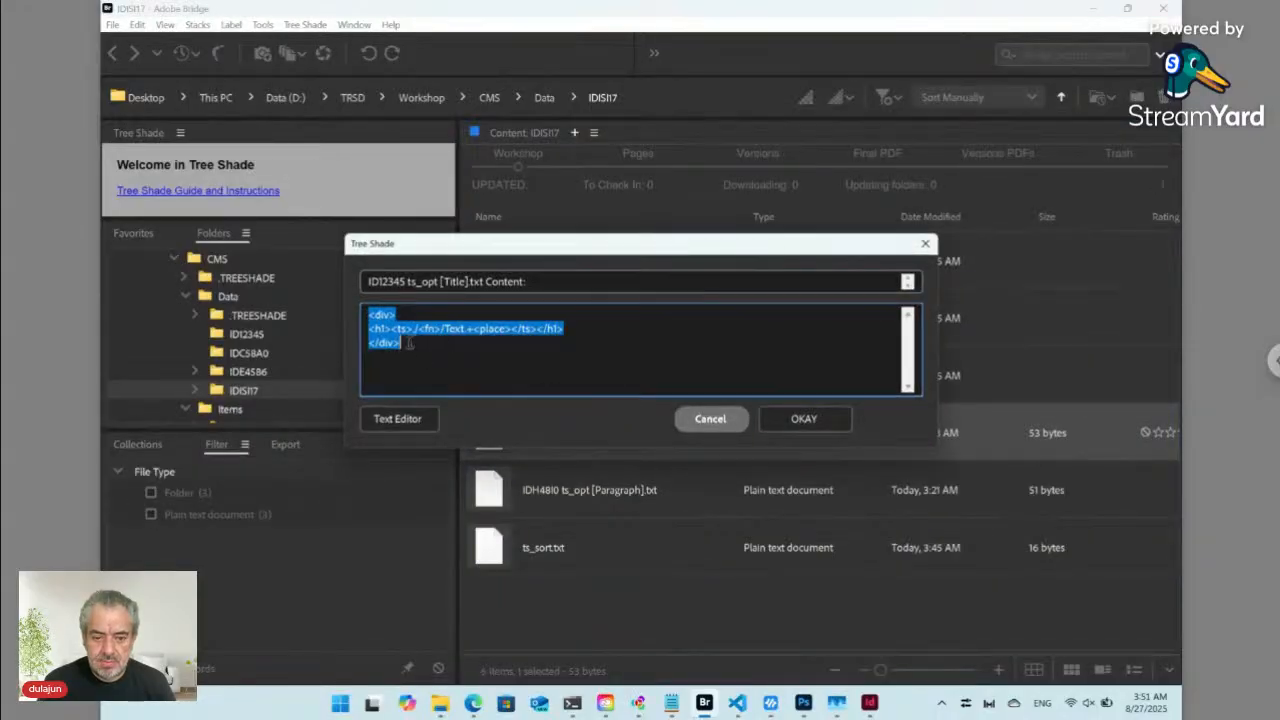
- In the nested Title content, replace the 1 in the opening and closing h1 tags with <fl> and save the file
click(387, 330)
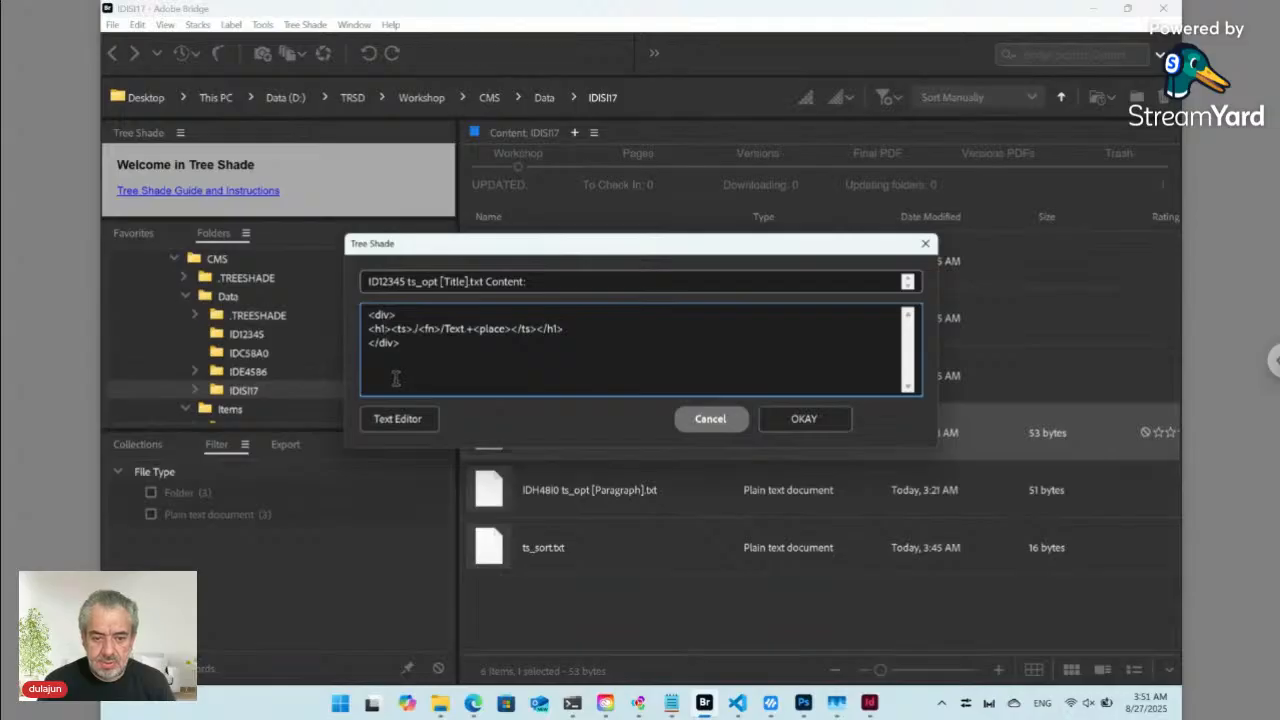
text(<f)
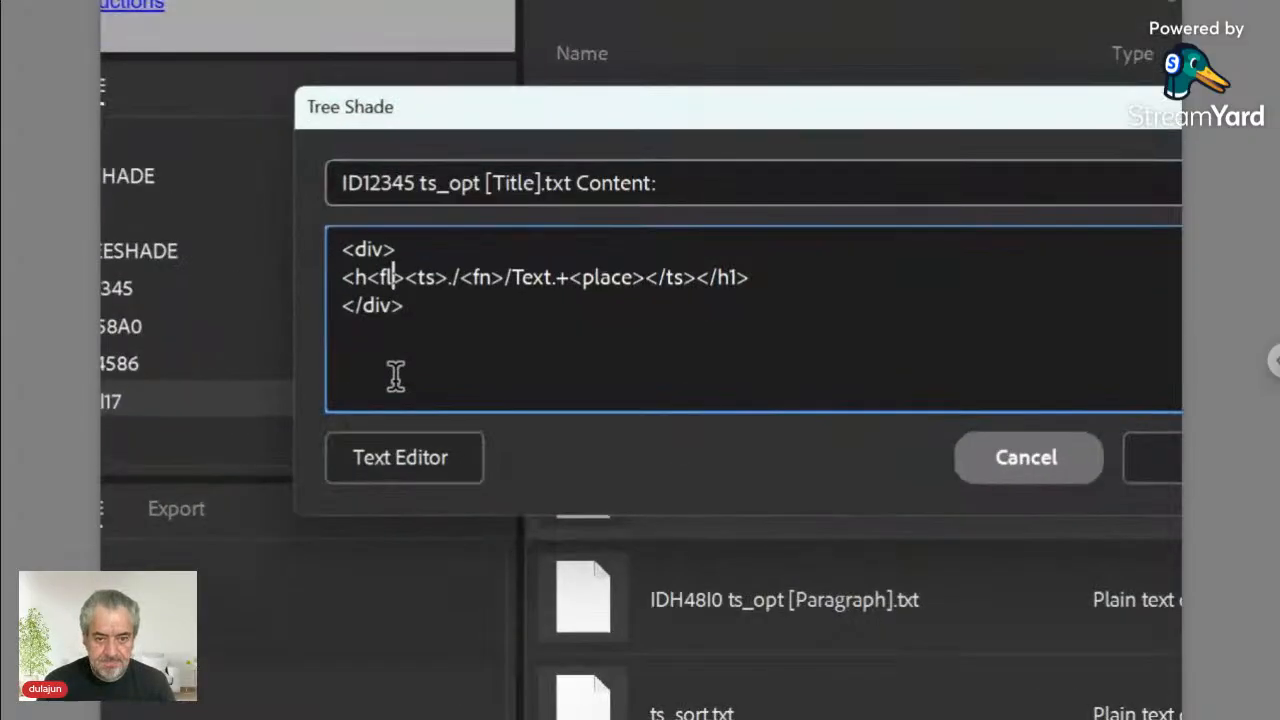
text(l>)
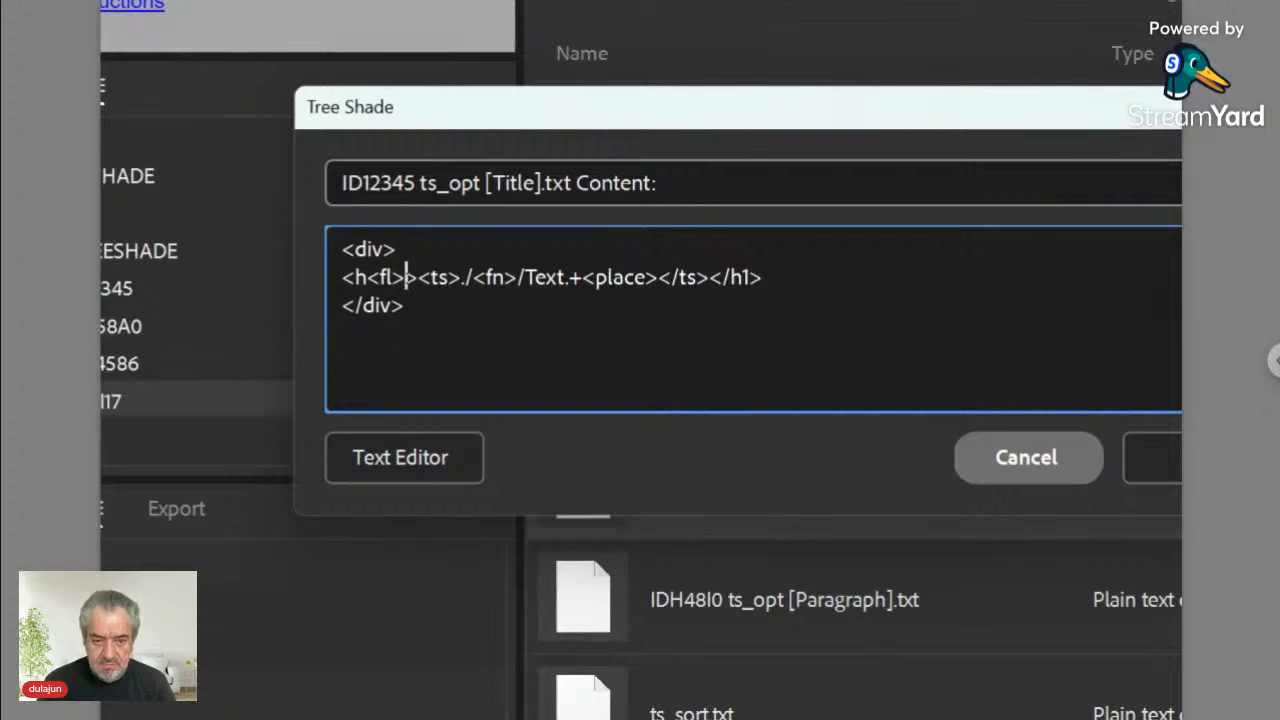
key(shift+Left)
key(shift+Left)
key(shift+Left)
key(ctrl+c)
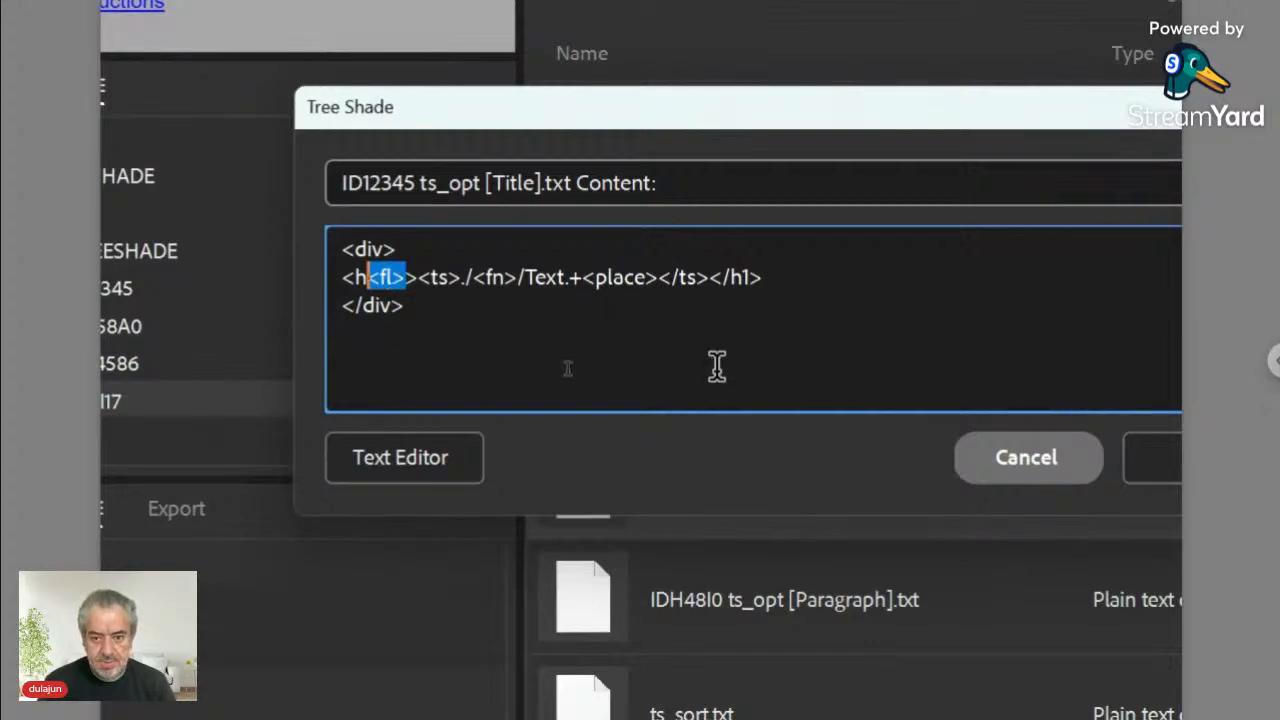
click(740, 277)
key(ctrl+v)
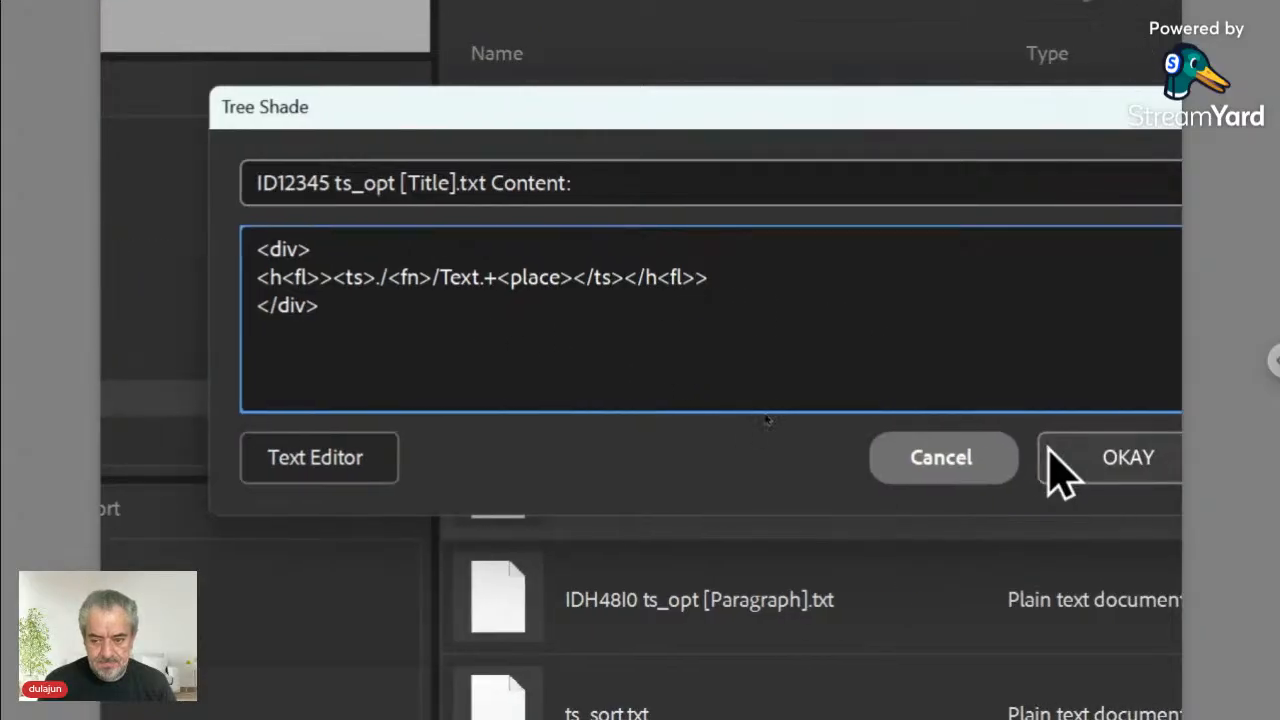
click(1143, 460)
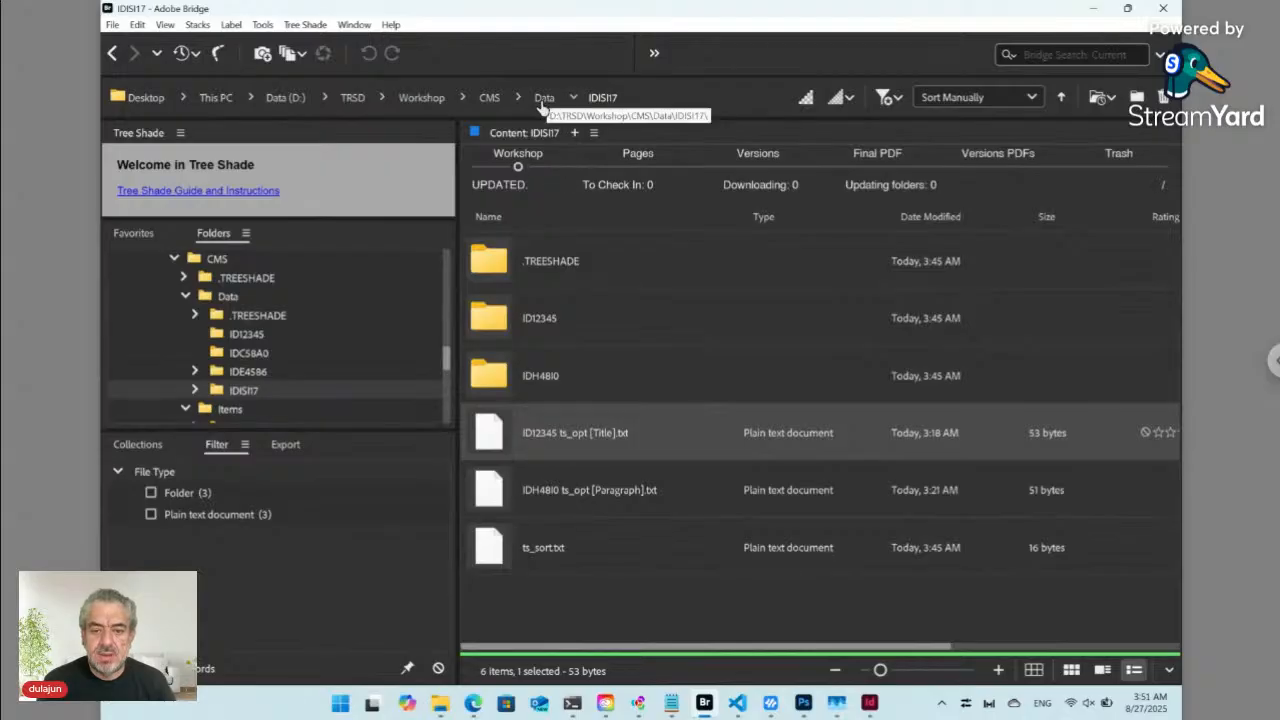
- Go to the Items folder of CMS and open the content of Title.txt without its paired folder
click(490, 98)
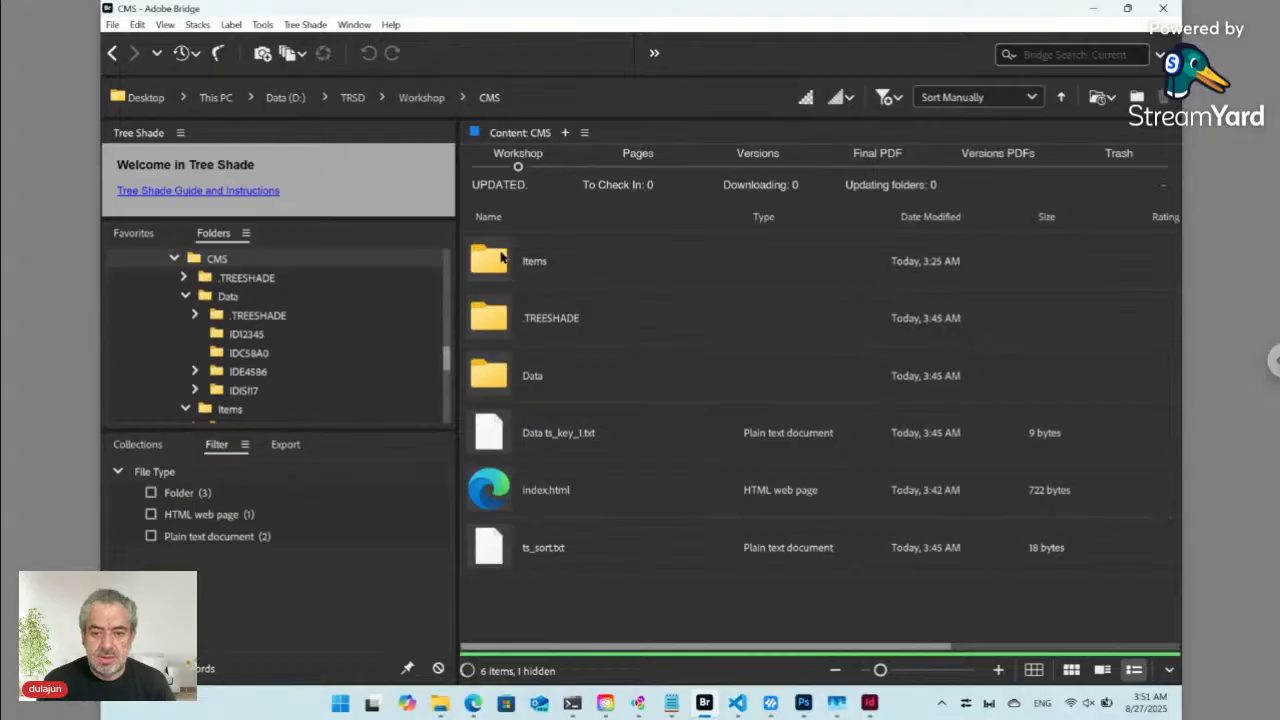
click(545, 266)
double_click(545, 264)
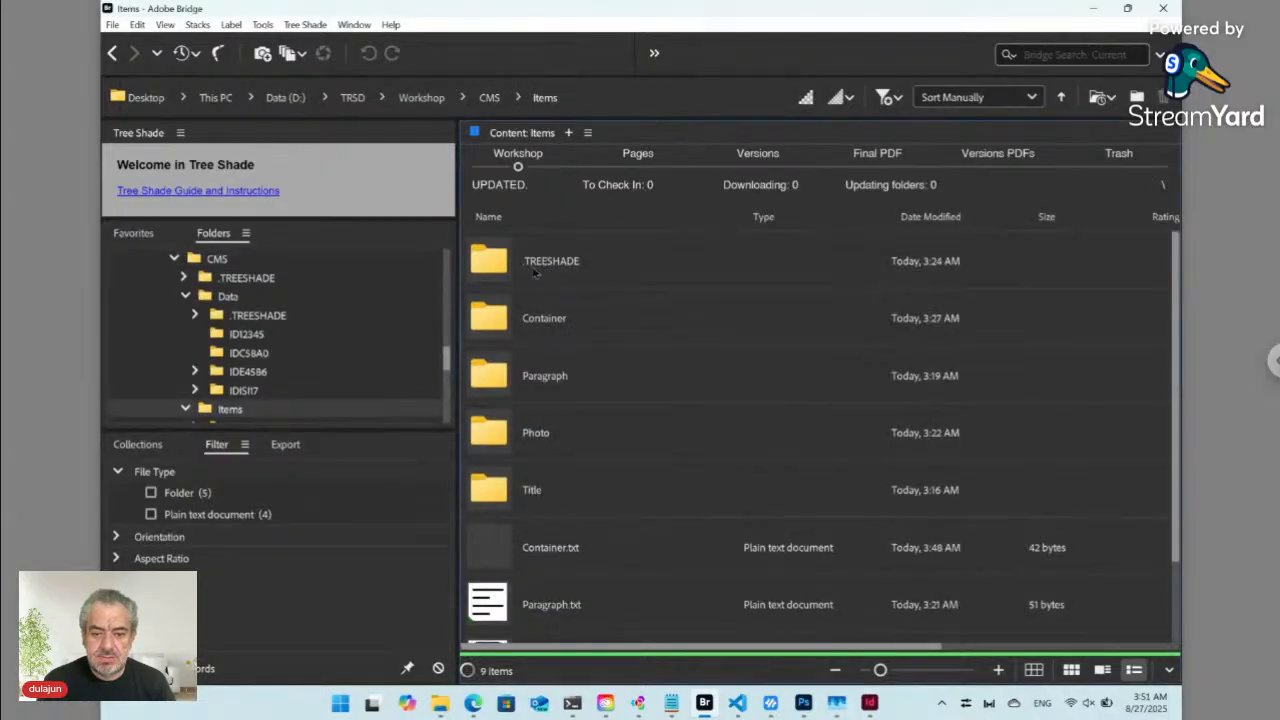
scroll(562, 590, down, 2)
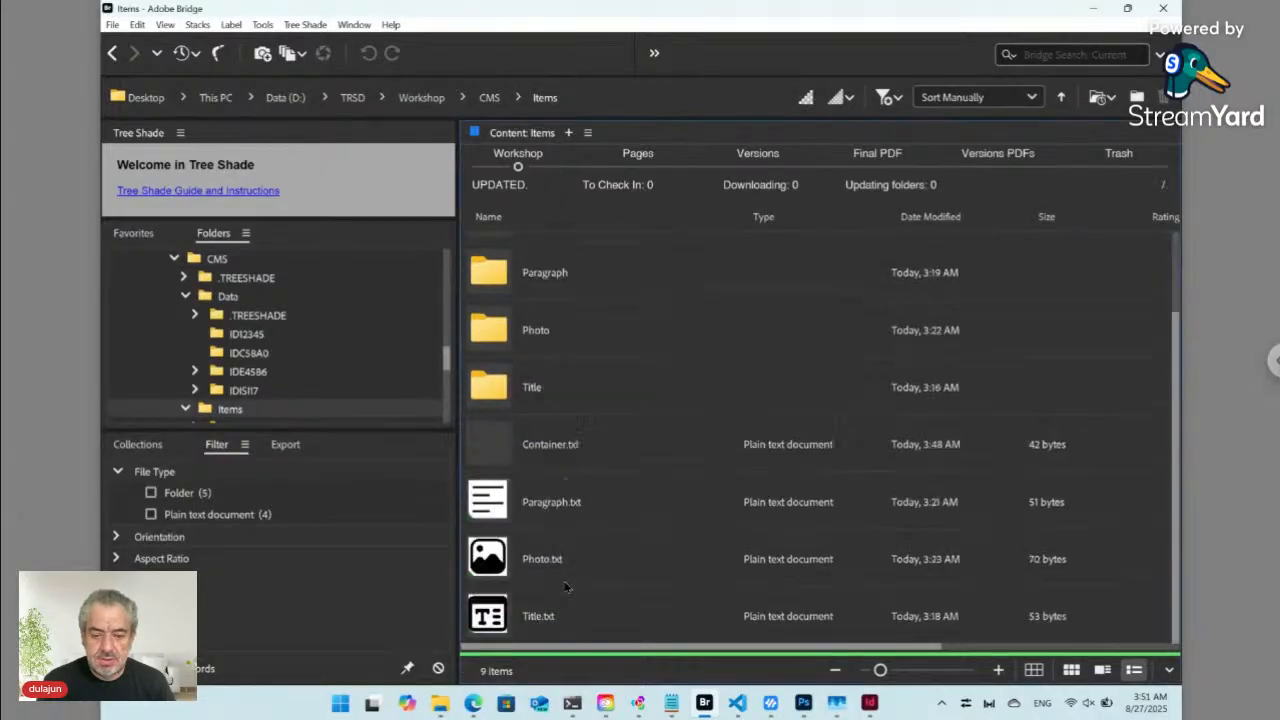
click(551, 608)
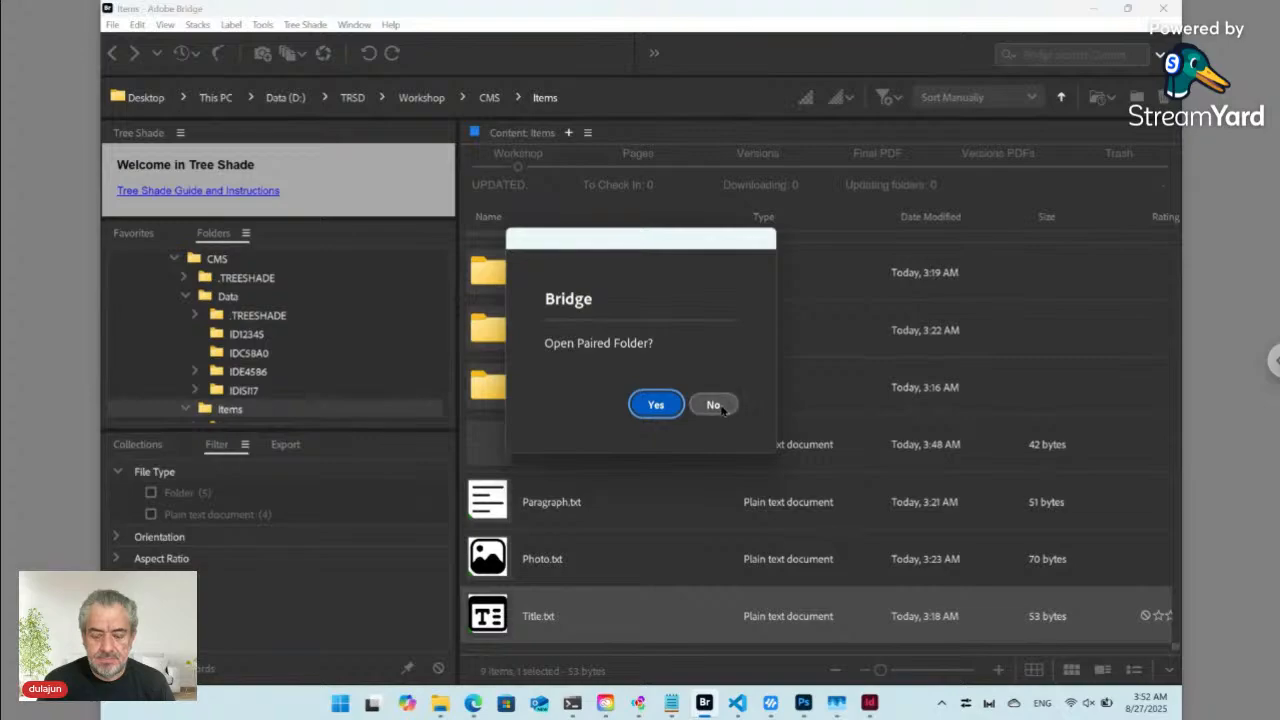
click(712, 407)
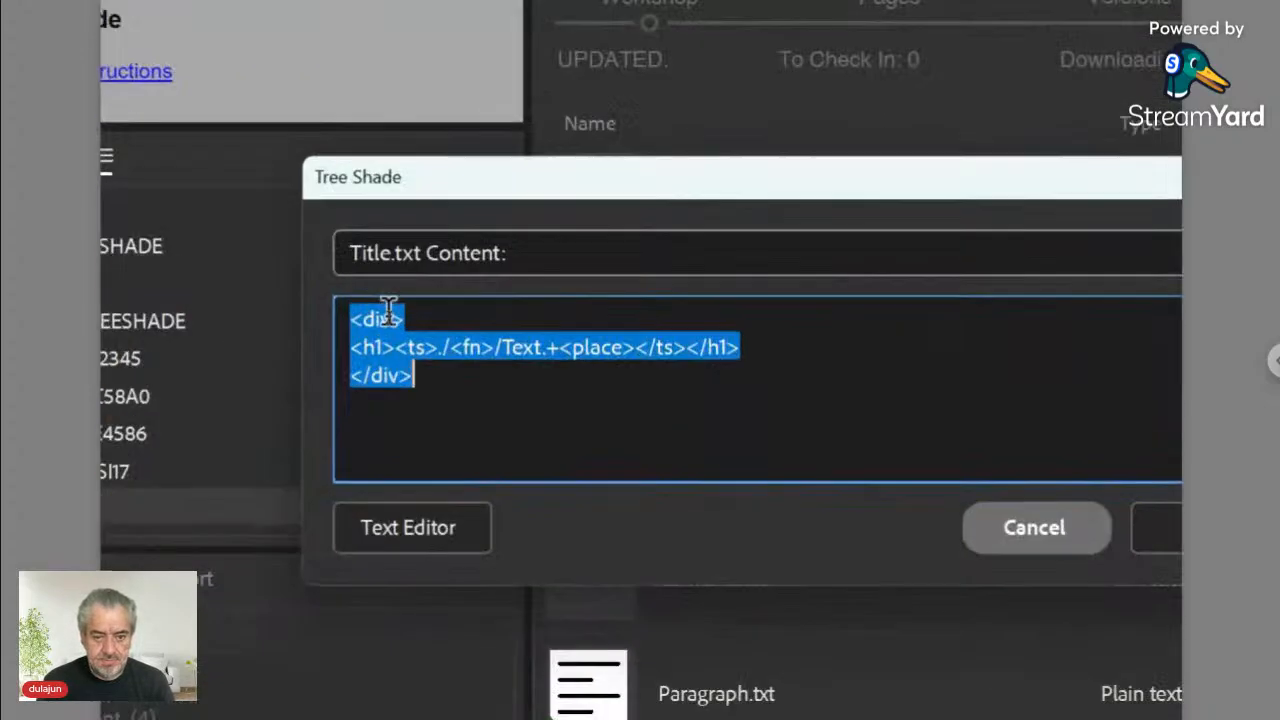
- Change both h1 tags in the Title.txt template to h<fl> and save it
click(380, 347)
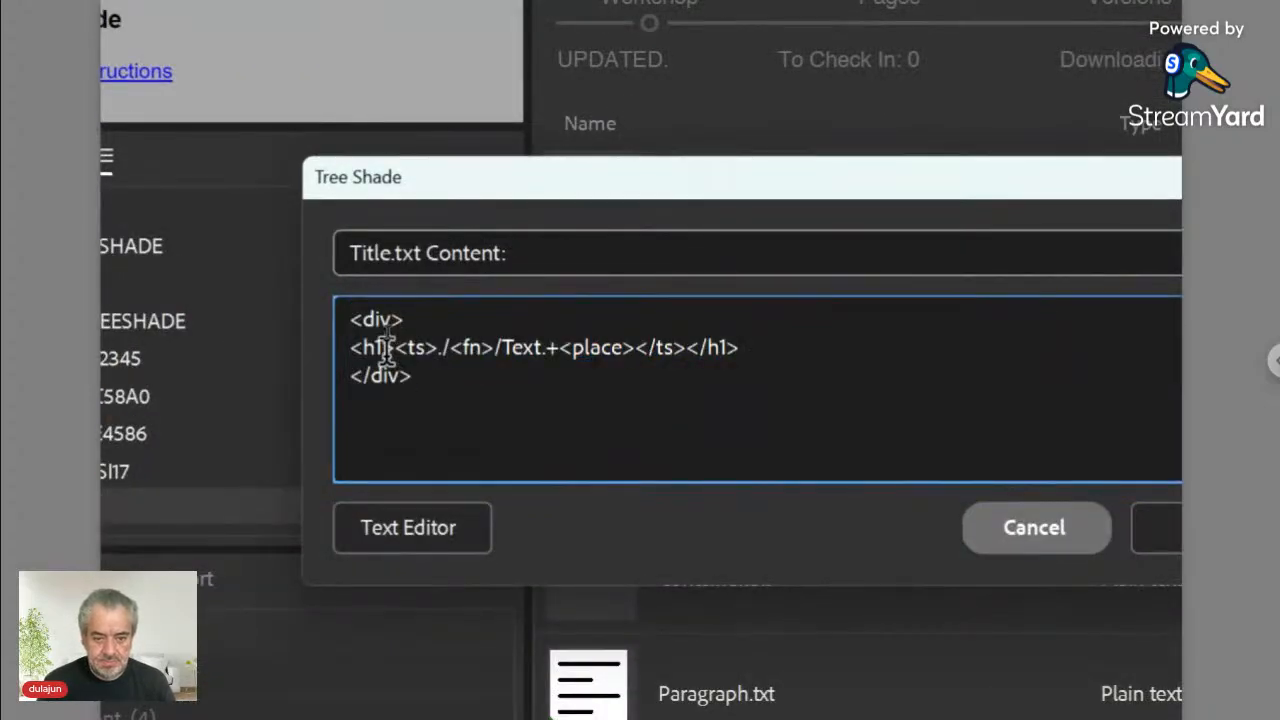
text(<fl>)
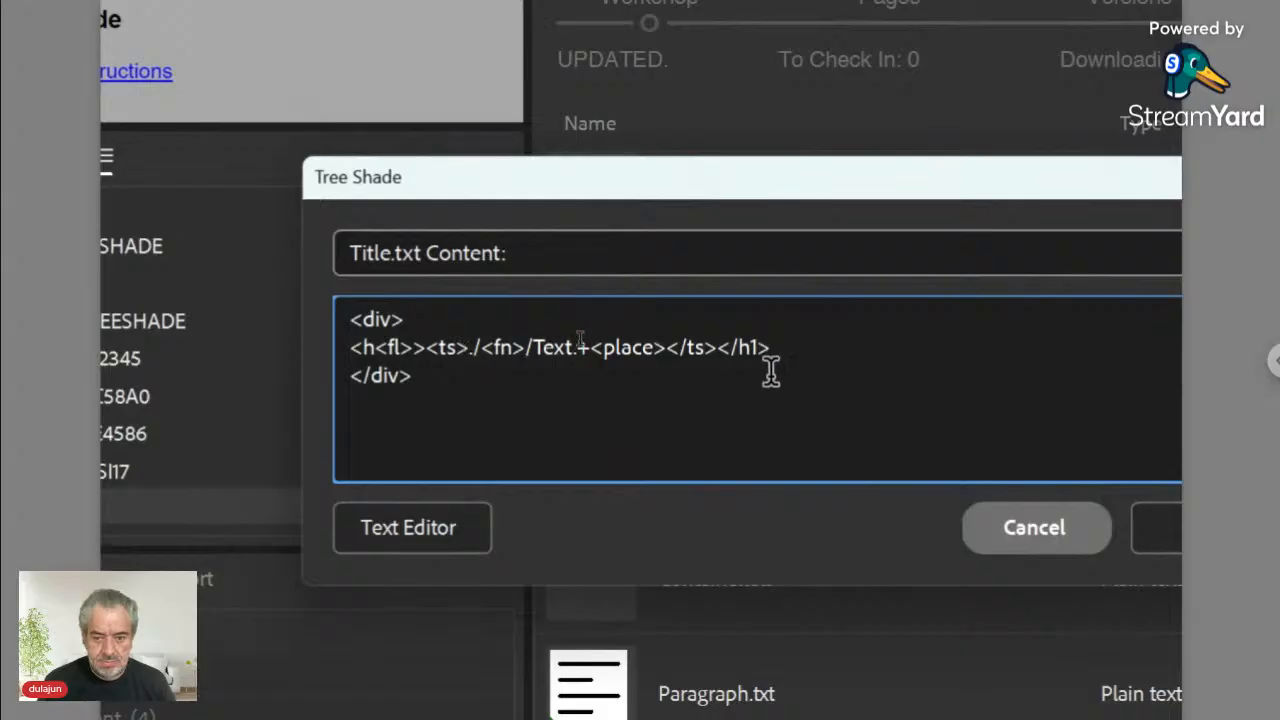
double_click(748, 346)
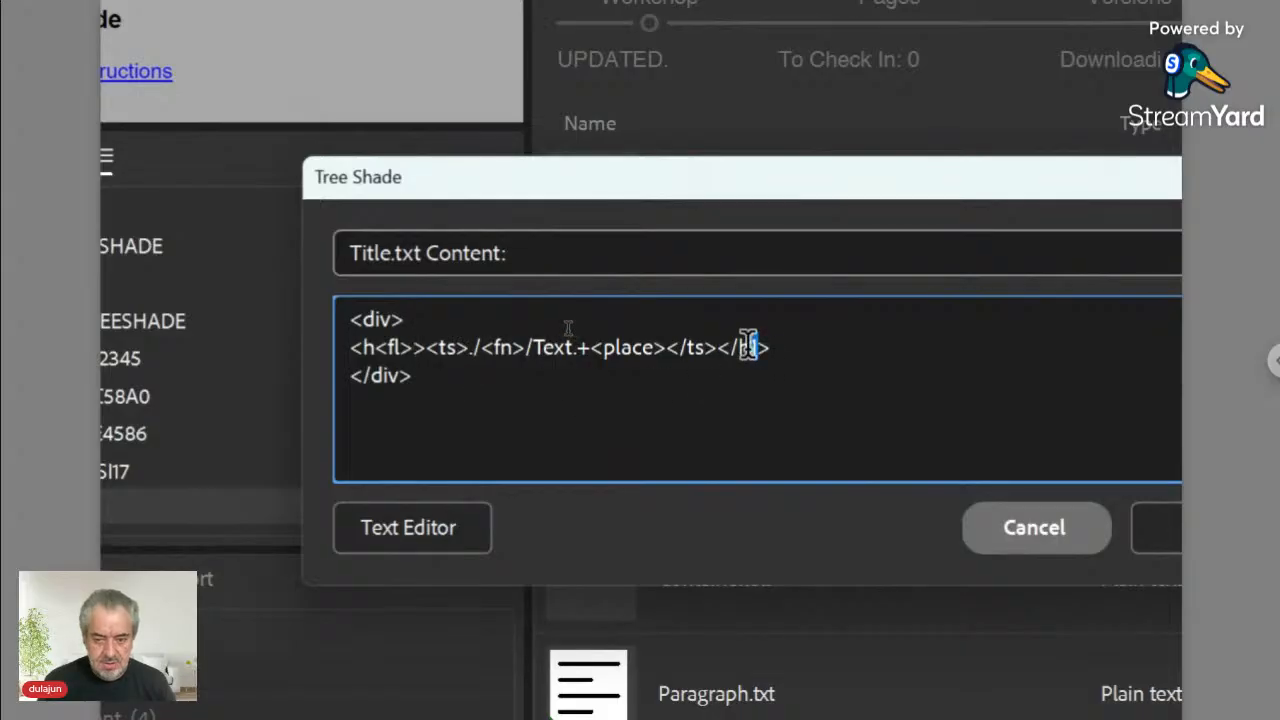
text(h<fl>)
click(1040, 528)
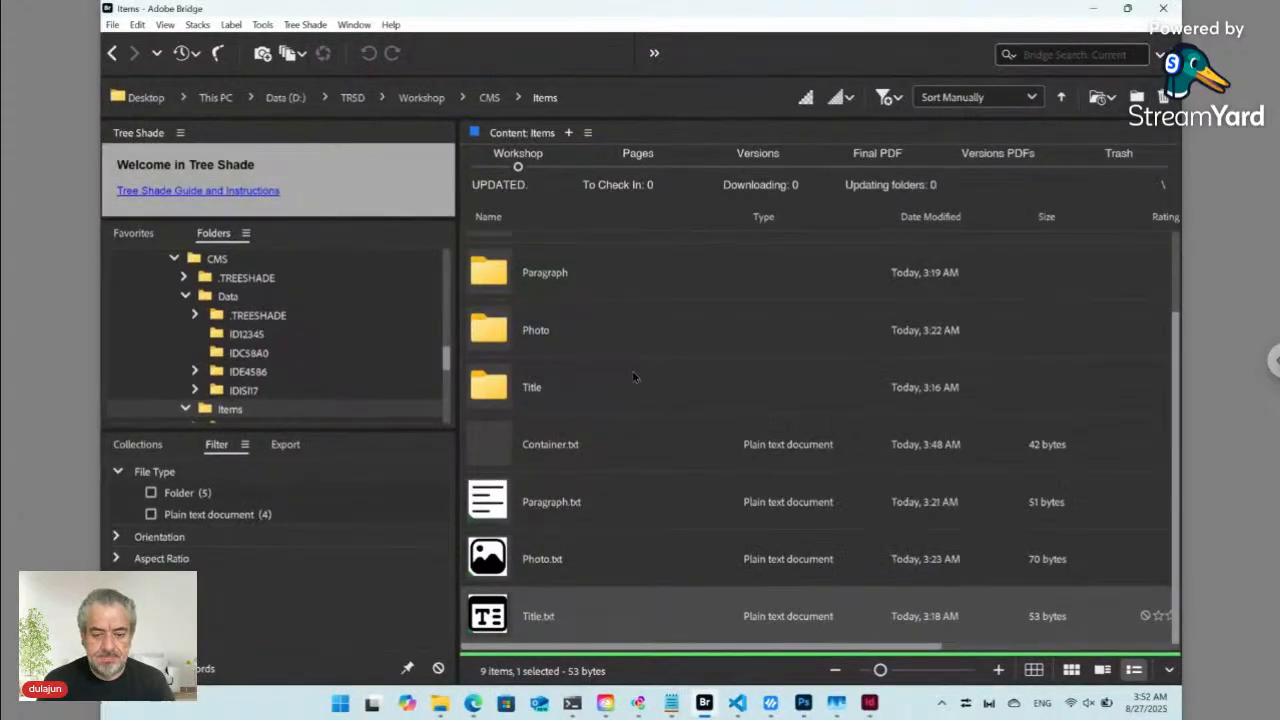
- Switch to the browser, reload My Page and its page source, and check the heading tags of the page title and Sub title
click(473, 703)
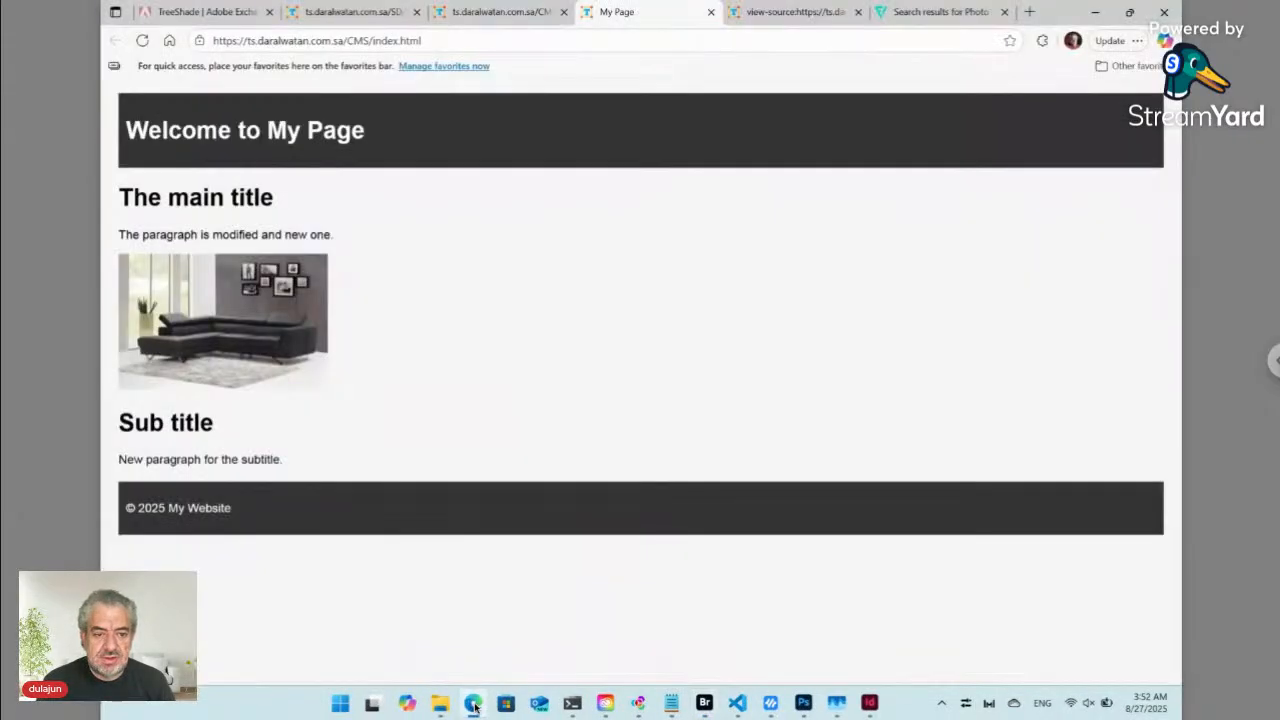
click(145, 42)
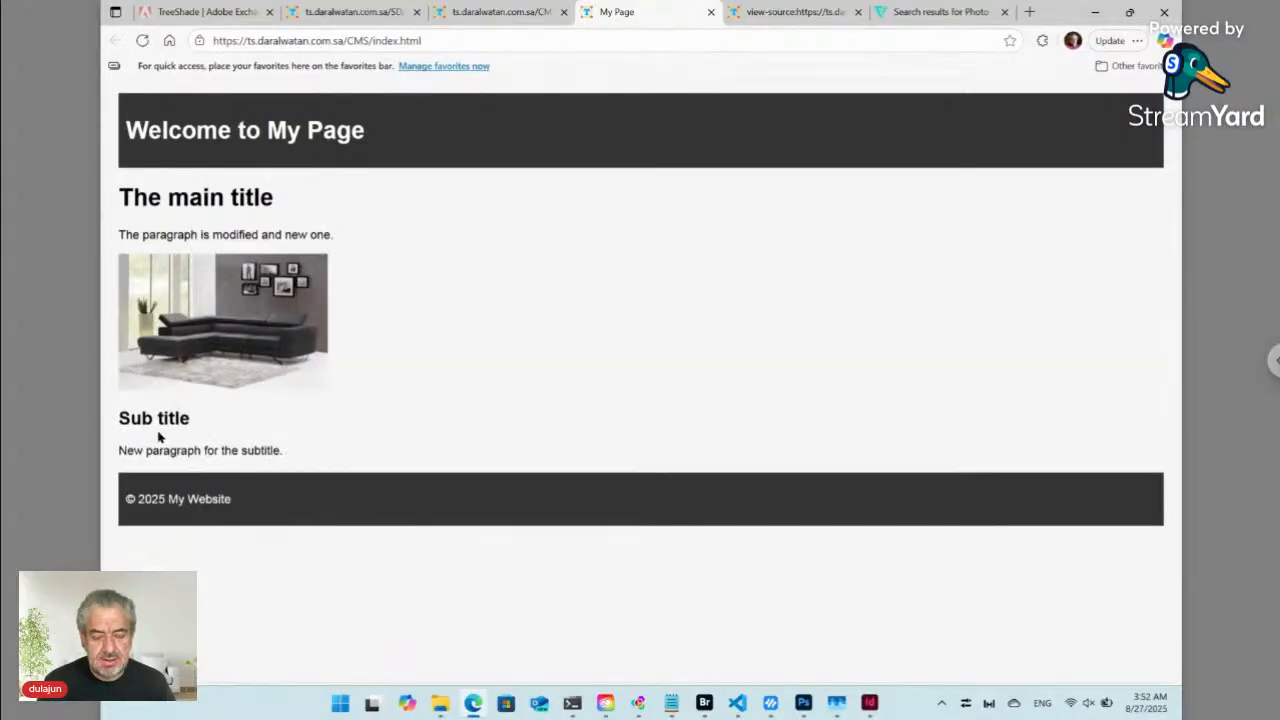
click(771, 14)
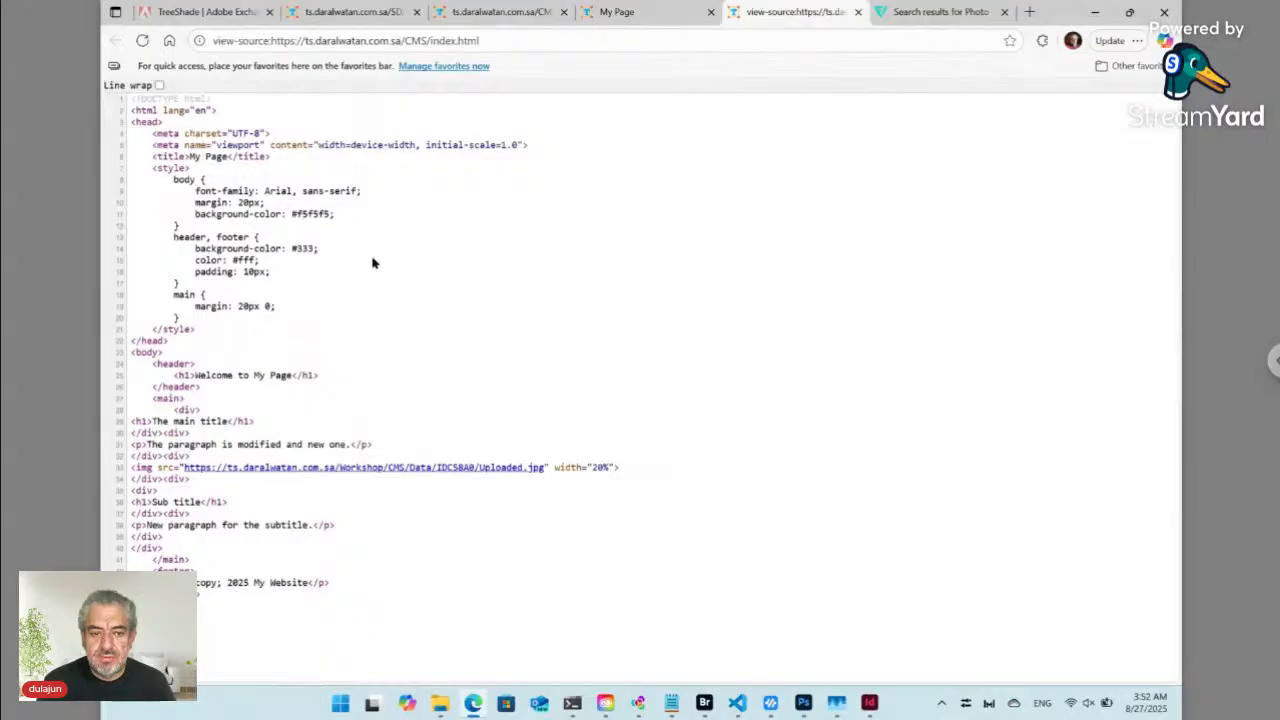
click(146, 47)
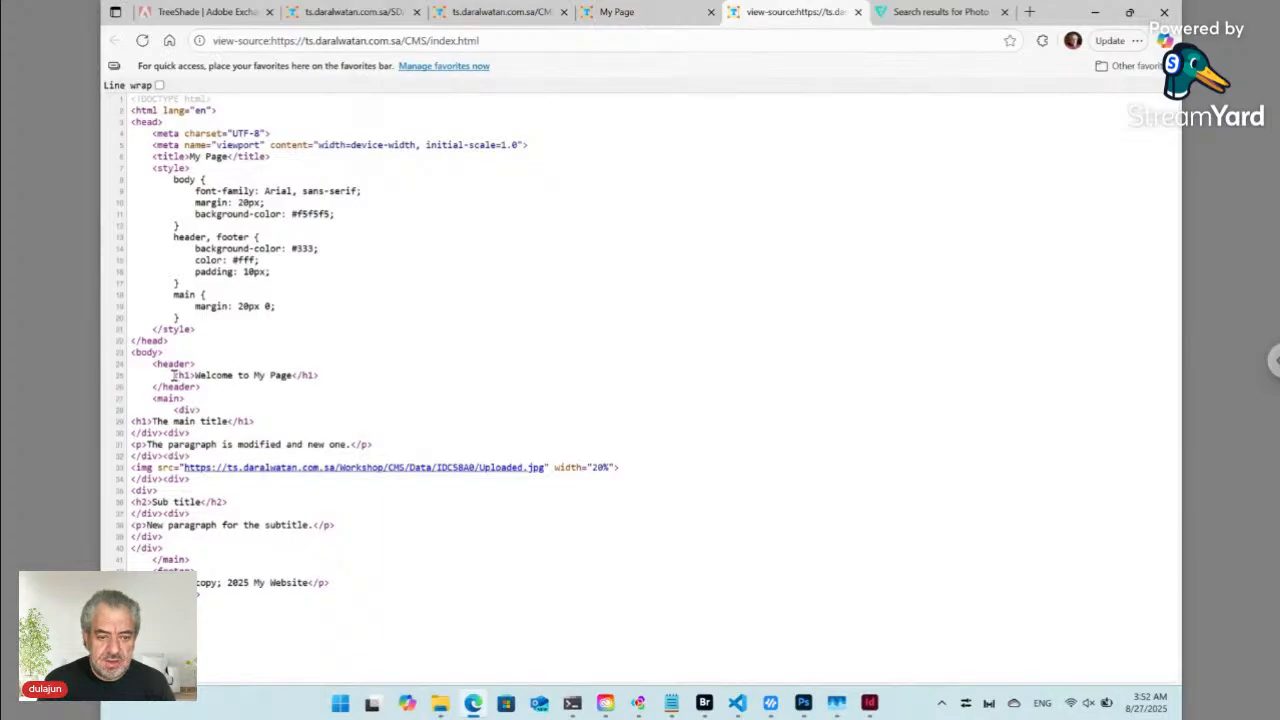
drag(173, 375, 320, 376)
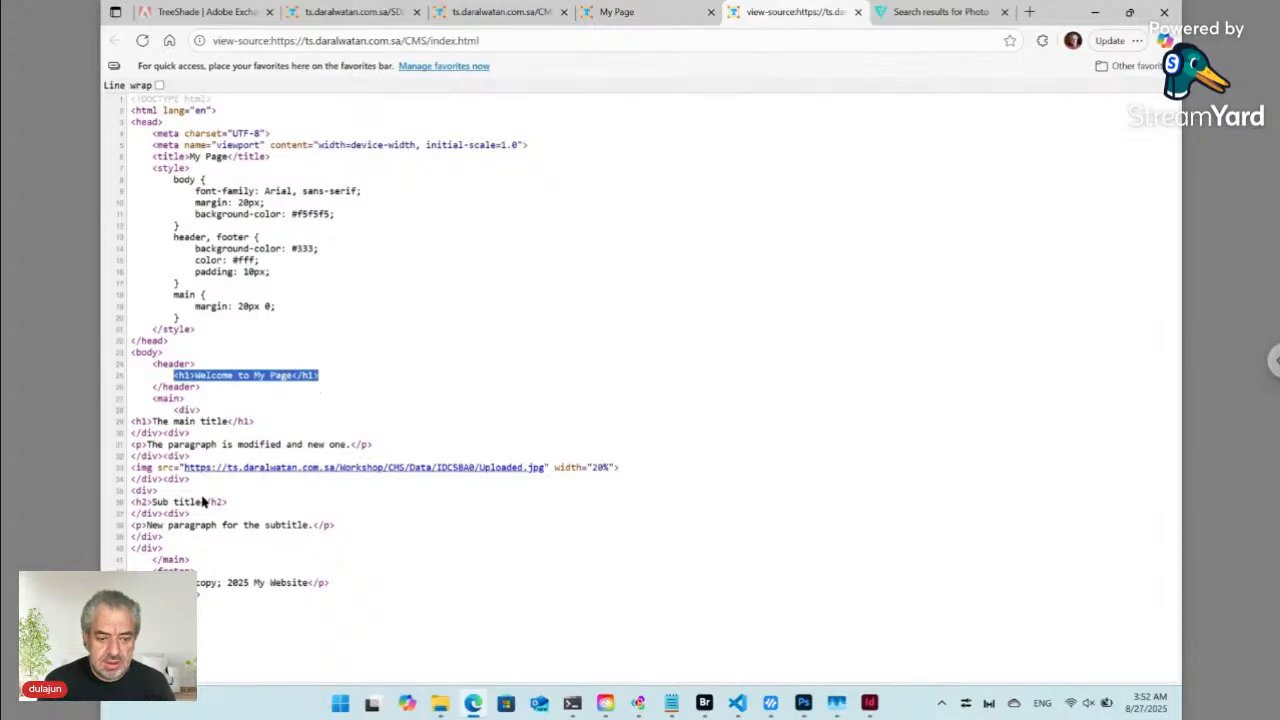
drag(228, 503, 133, 503)
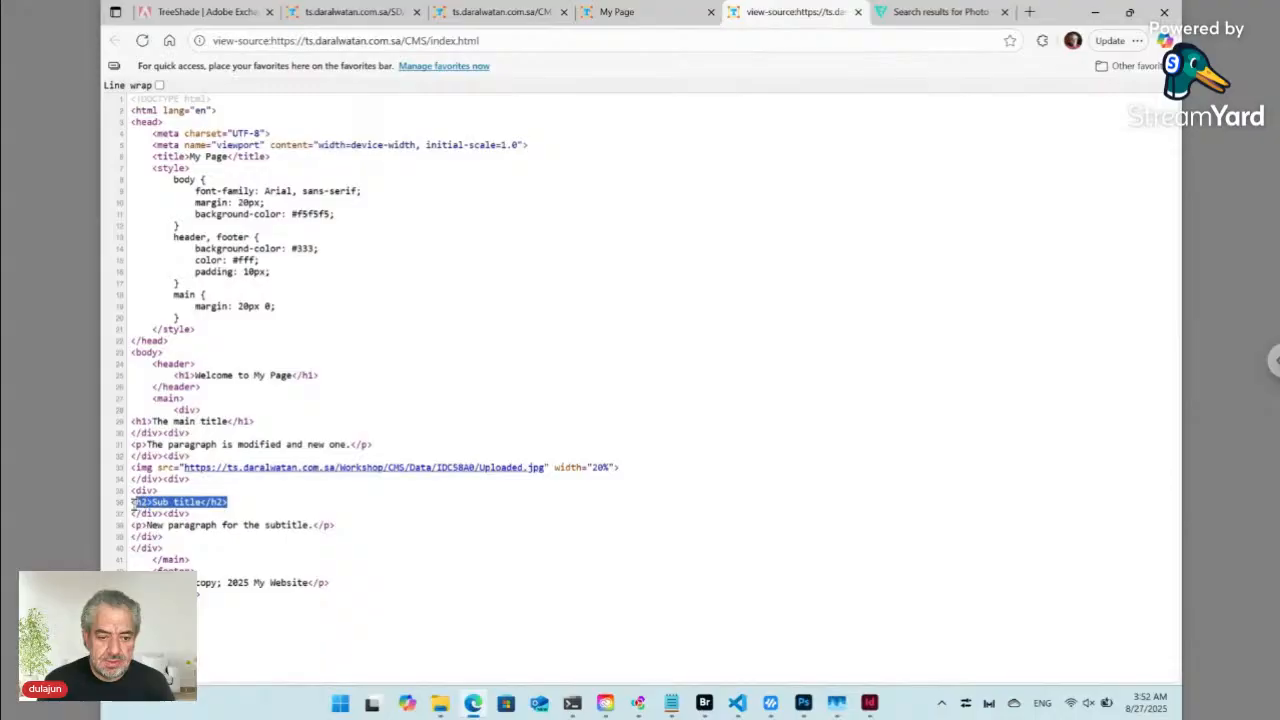
- Return to the CMS editor page and review its title, paragraph, photo and container items up to the first one
click(617, 14)
click(508, 14)
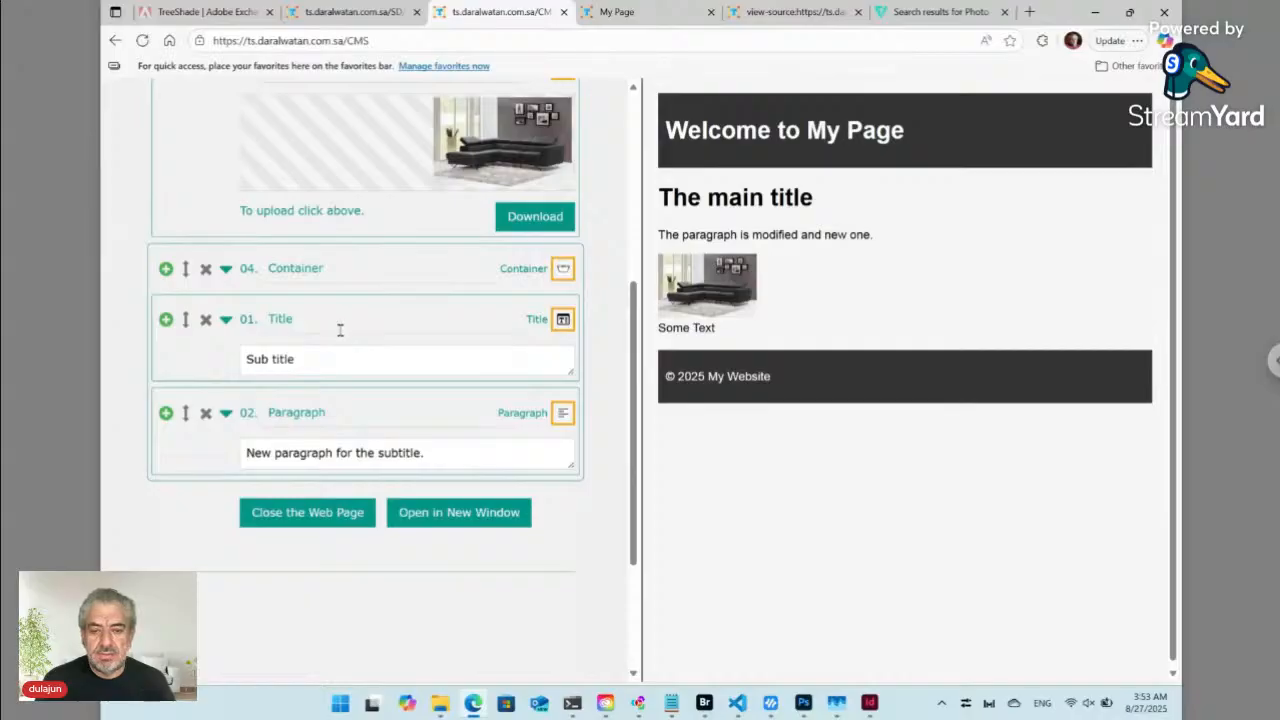
scroll(340, 330, up, 2)
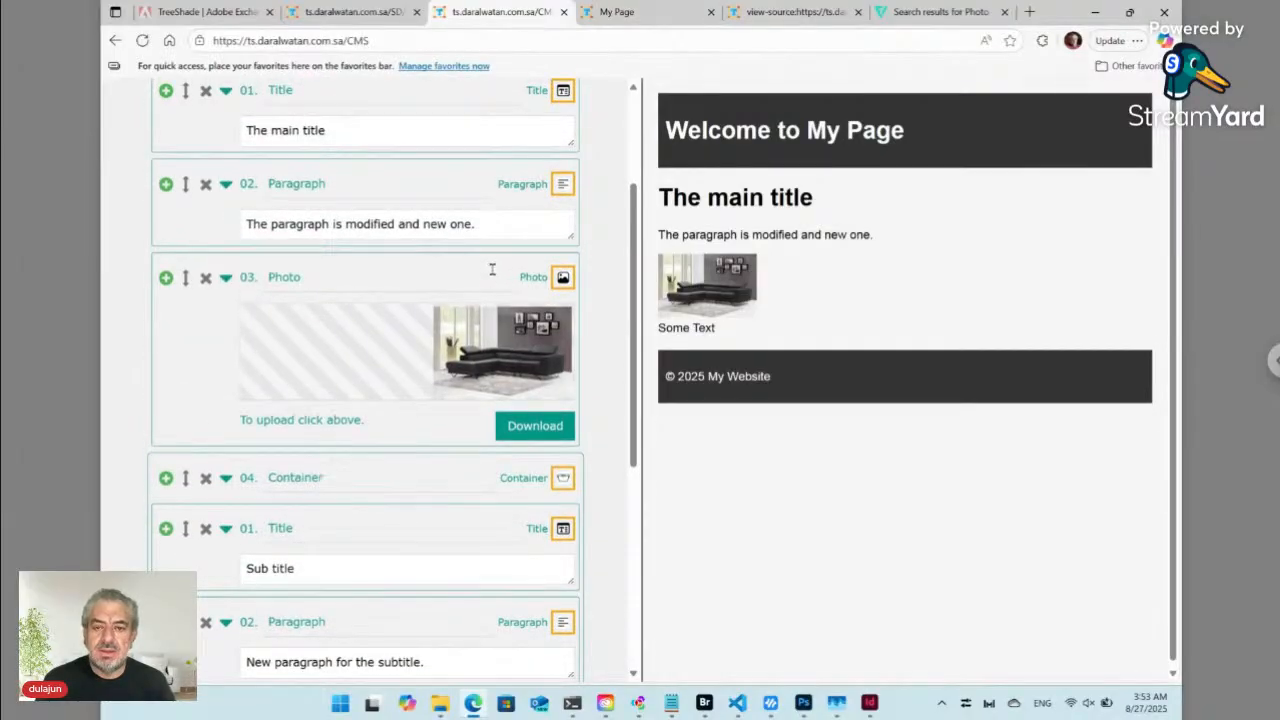
scroll(492, 269, up, 1)
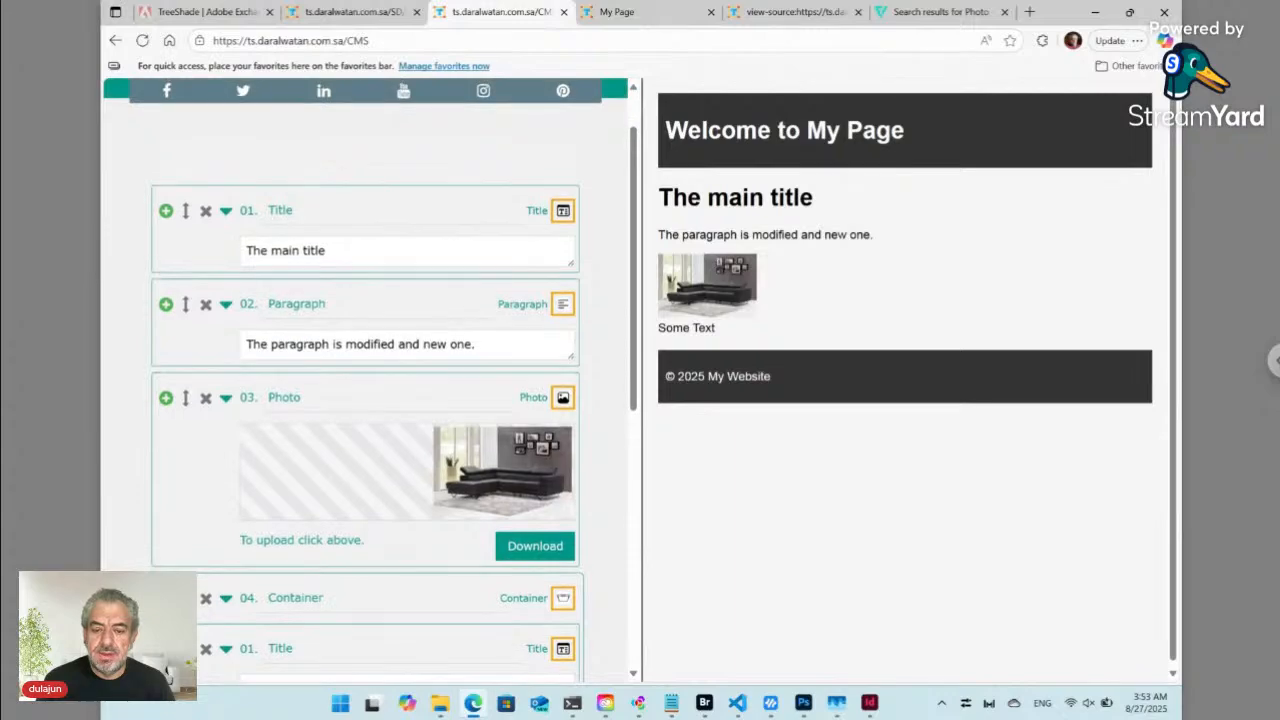
scroll(608, 400, up, 1)
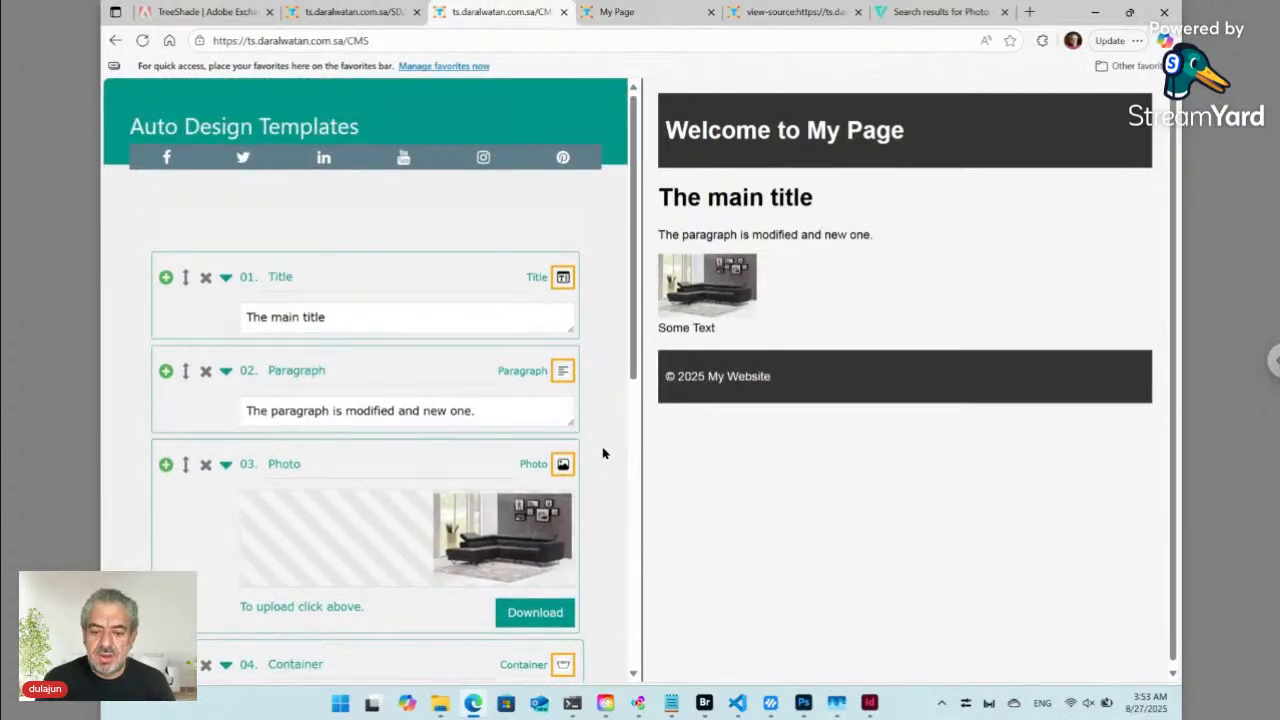
- Switch to Adobe Bridge and select the four item templates from Container.txt through Title.txt in the Items folder
click(705, 702)
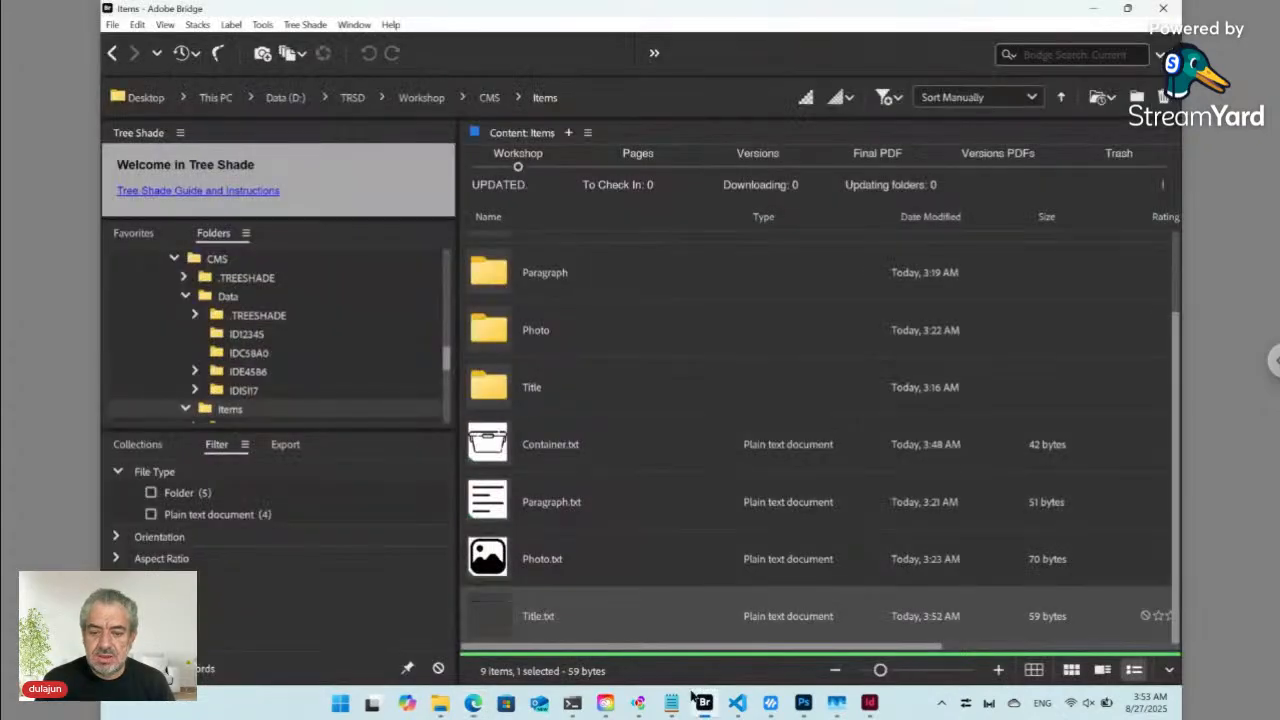
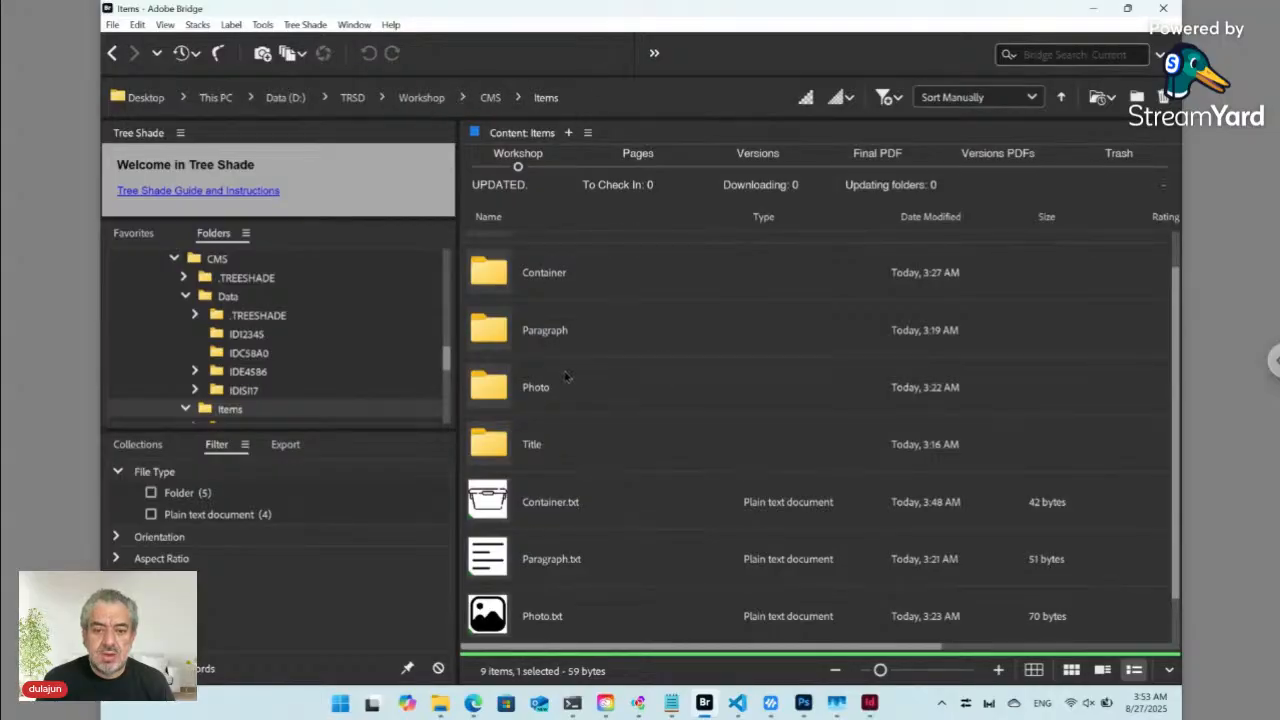
scroll(569, 373, down, 1)
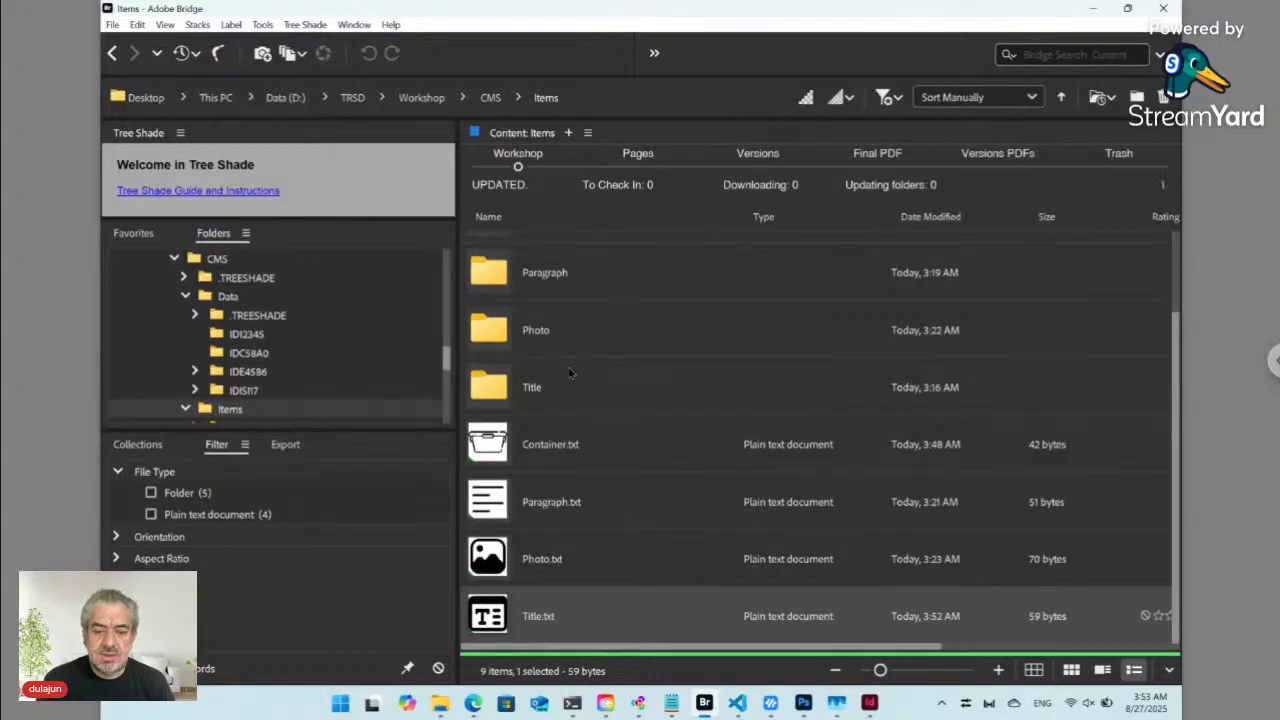
shift+click(497, 452)
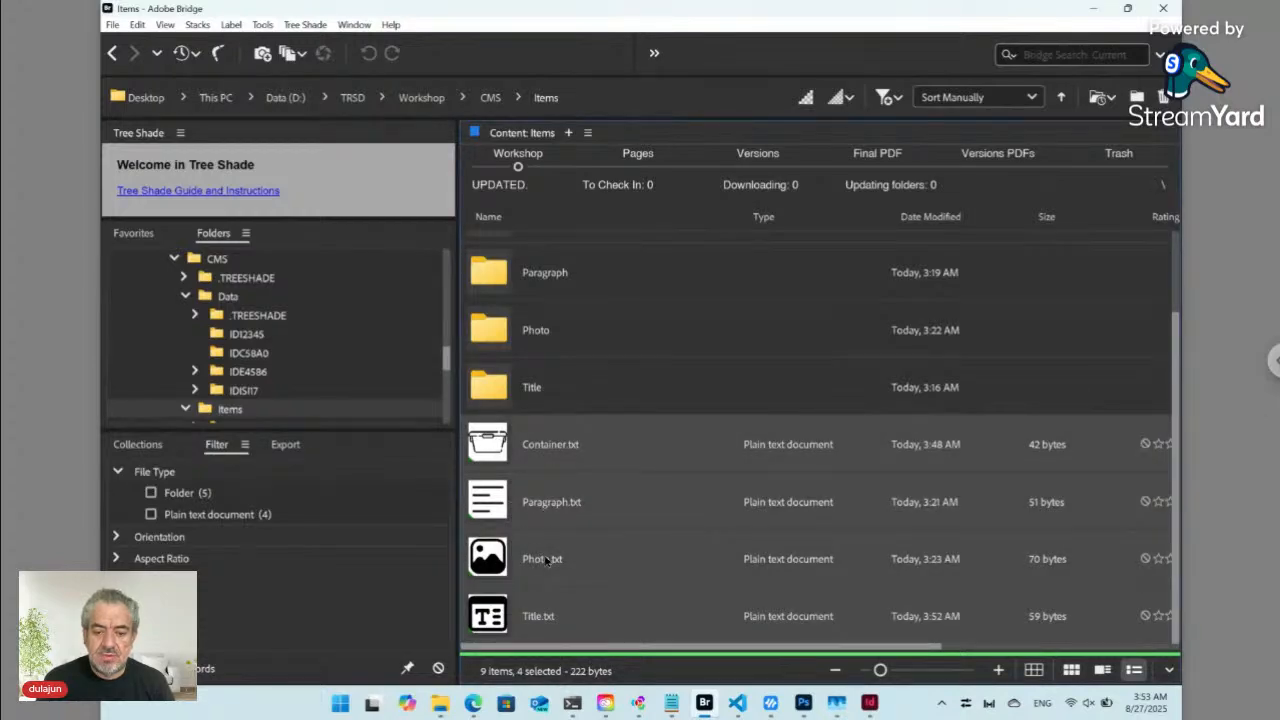
- Go to the Workshop folder and open the Items folder inside SD > Main
click(421, 99)
click(578, 487)
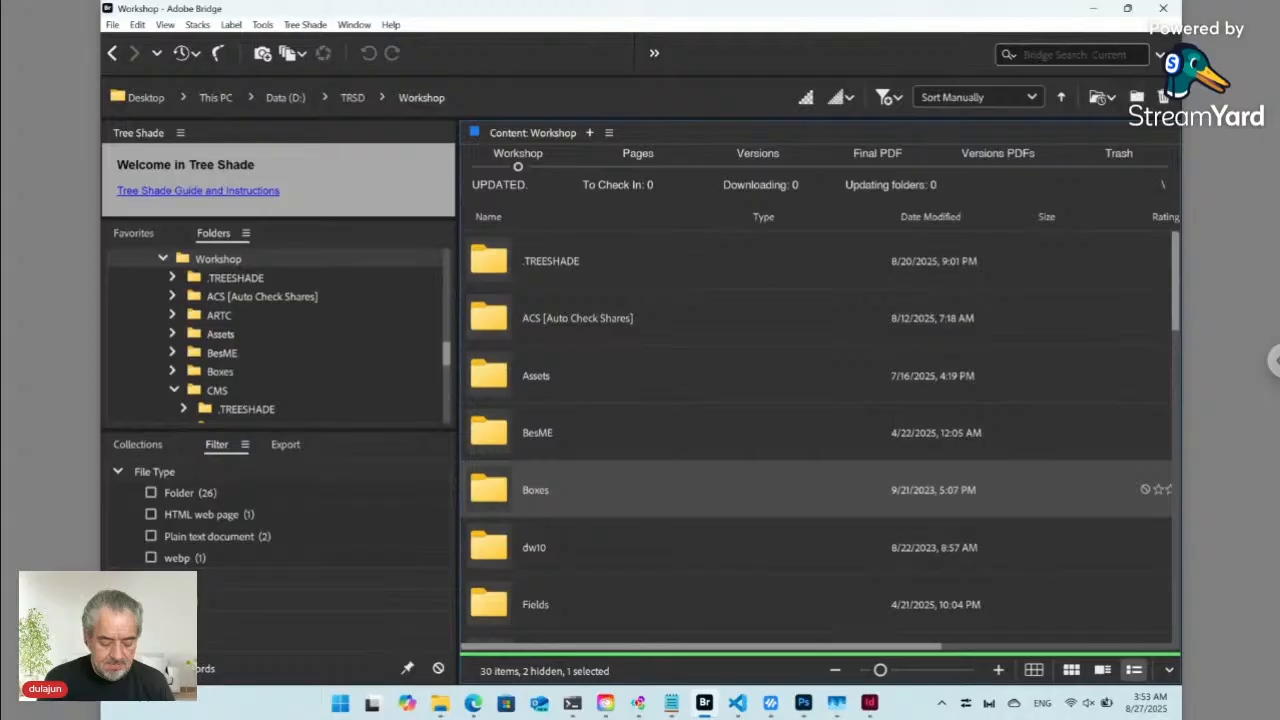
text(sd)
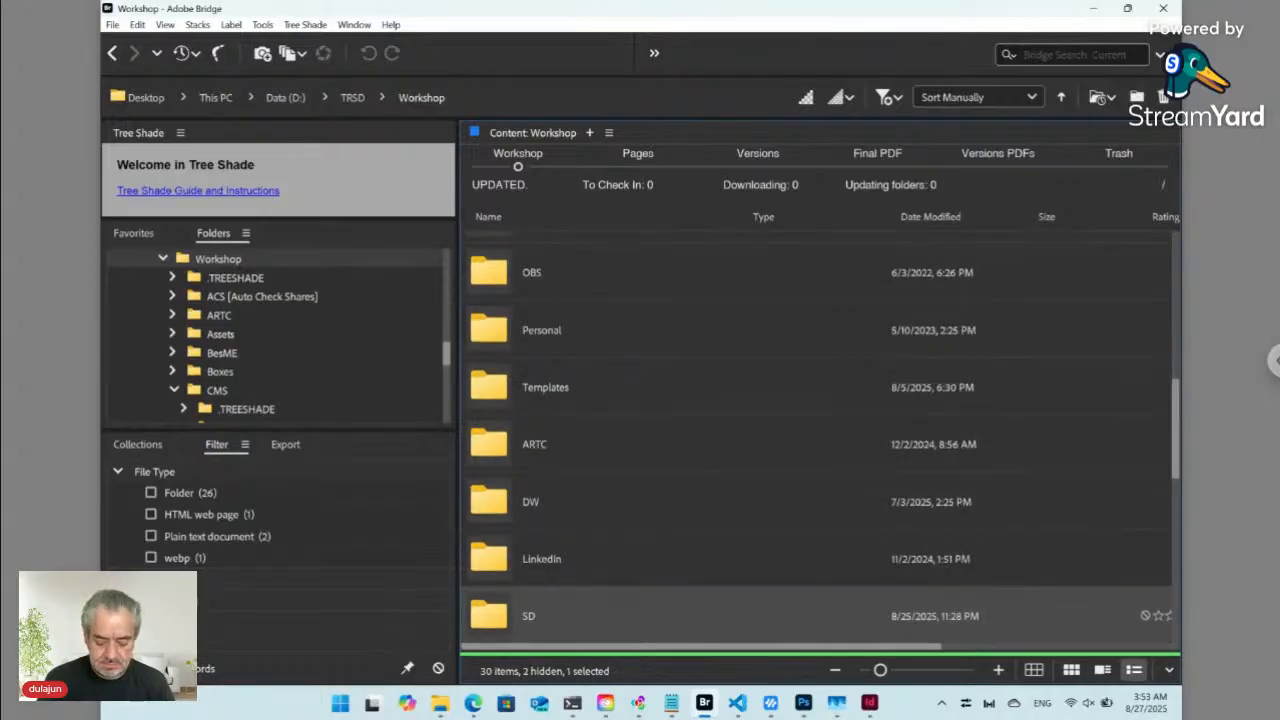
key(Return)
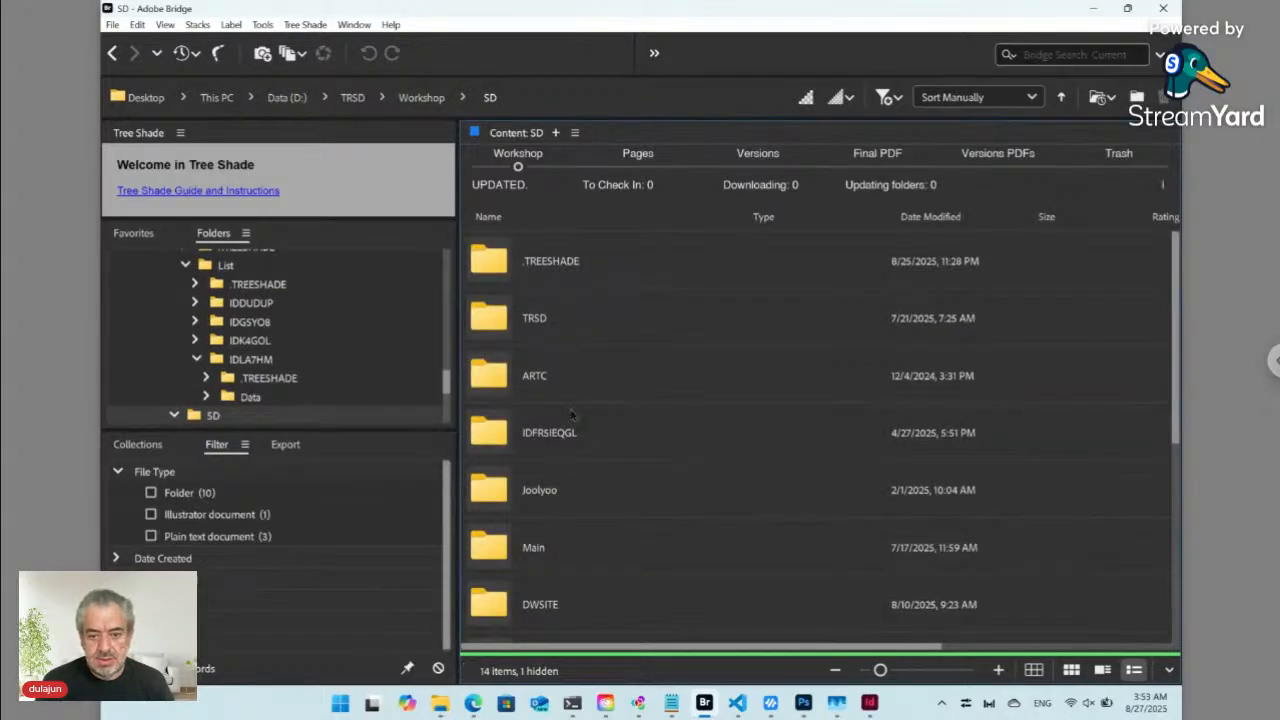
double_click(576, 550)
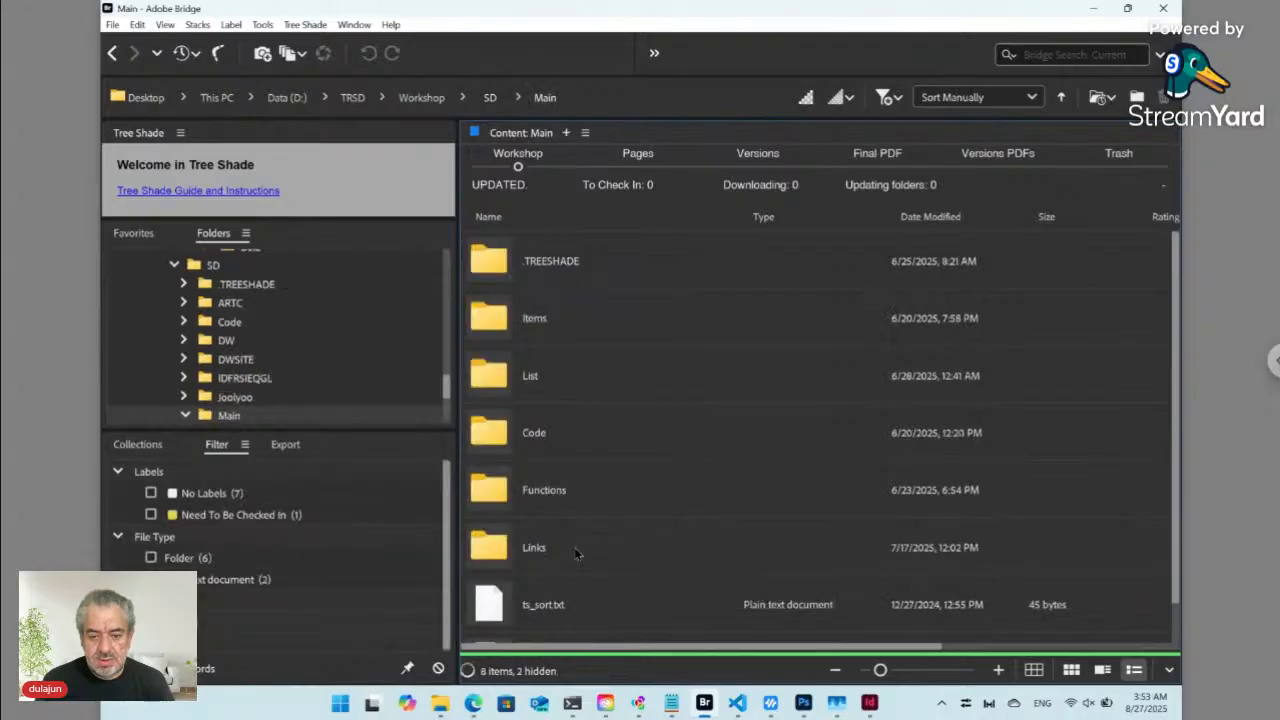
click(564, 322)
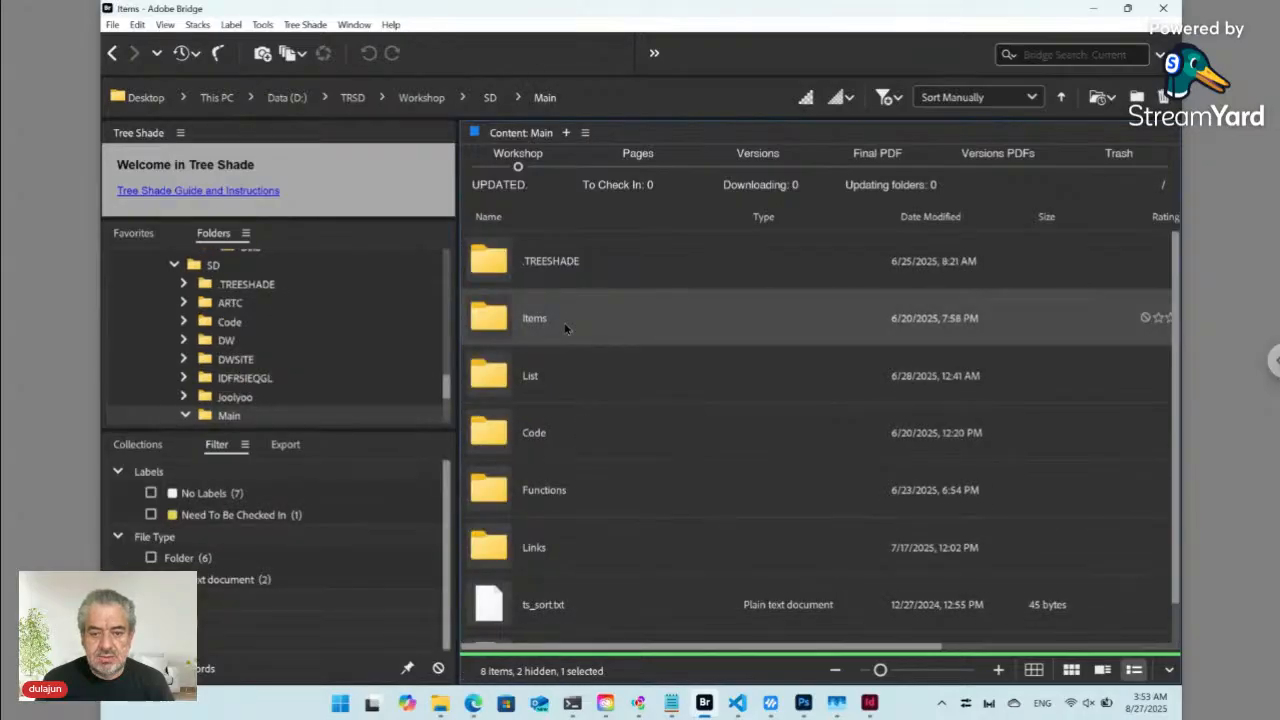
double_click(564, 322)
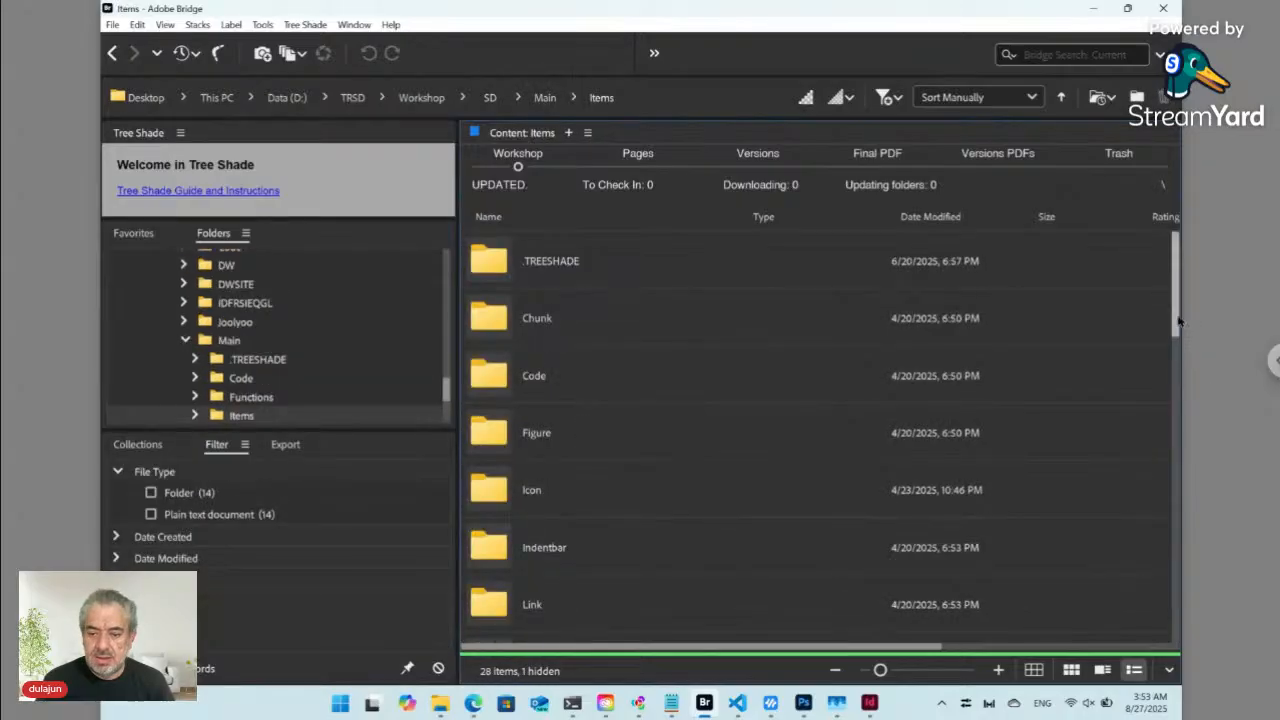
- Filter the Items folder to plain text documents, reduce the thumbnail size and look through the item templates to the end
click(264, 515)
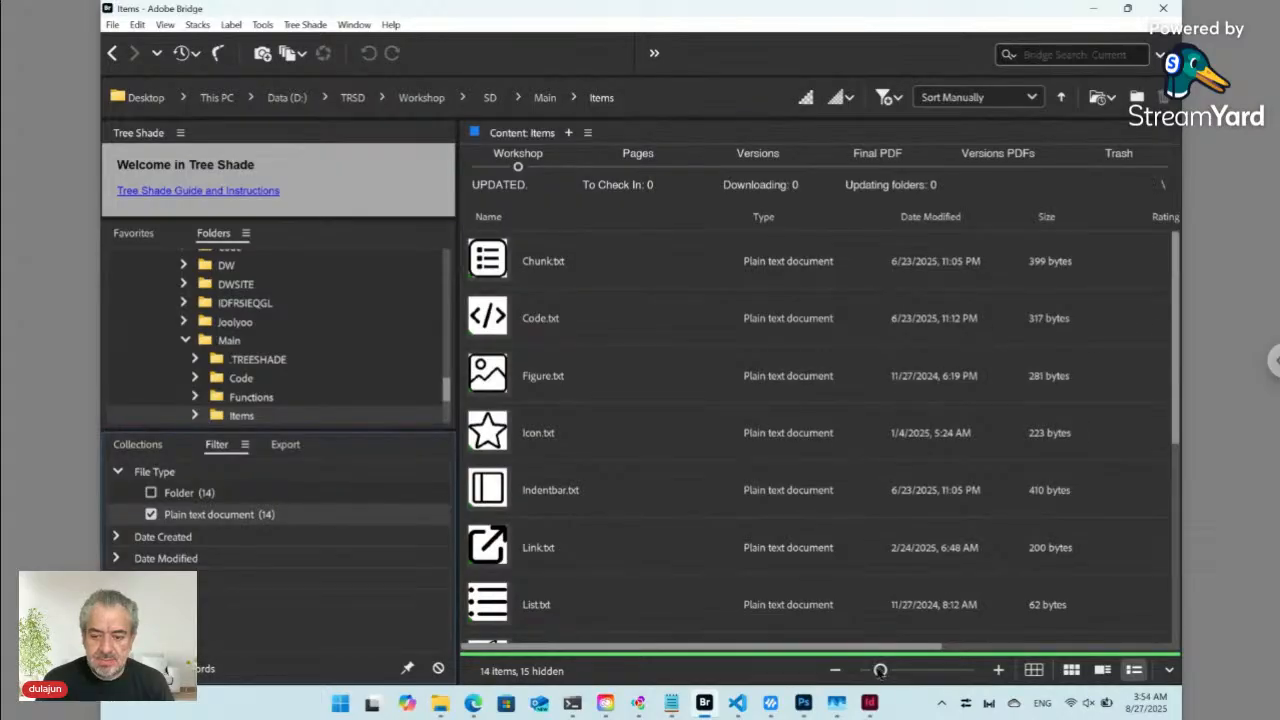
drag(880, 670, 869, 671)
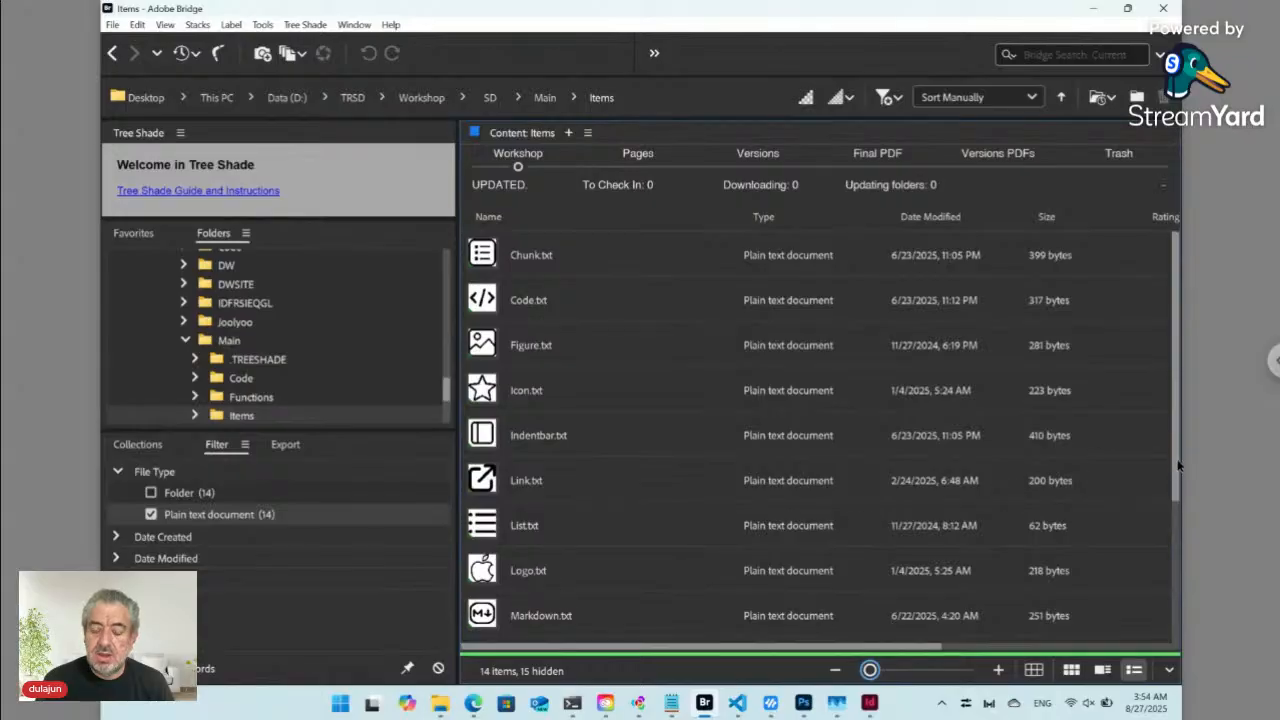
scroll(686, 522, down, 4)
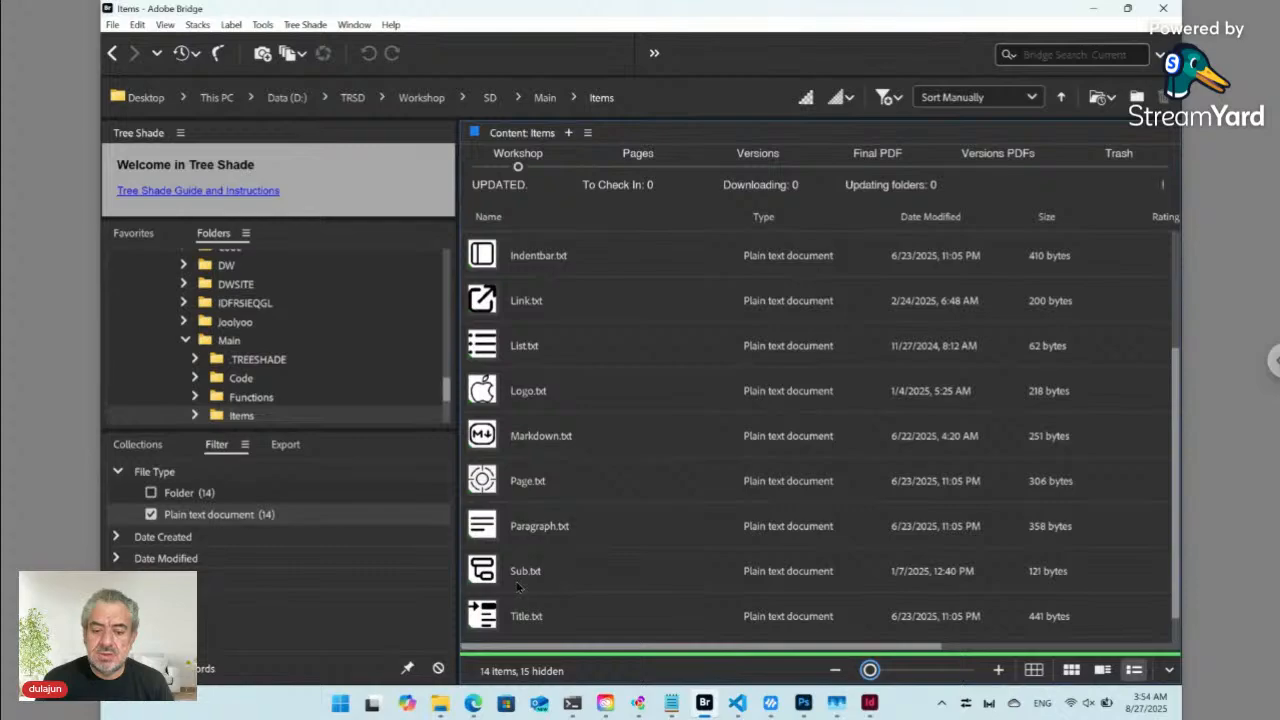
scroll(1165, 590, down, 1)
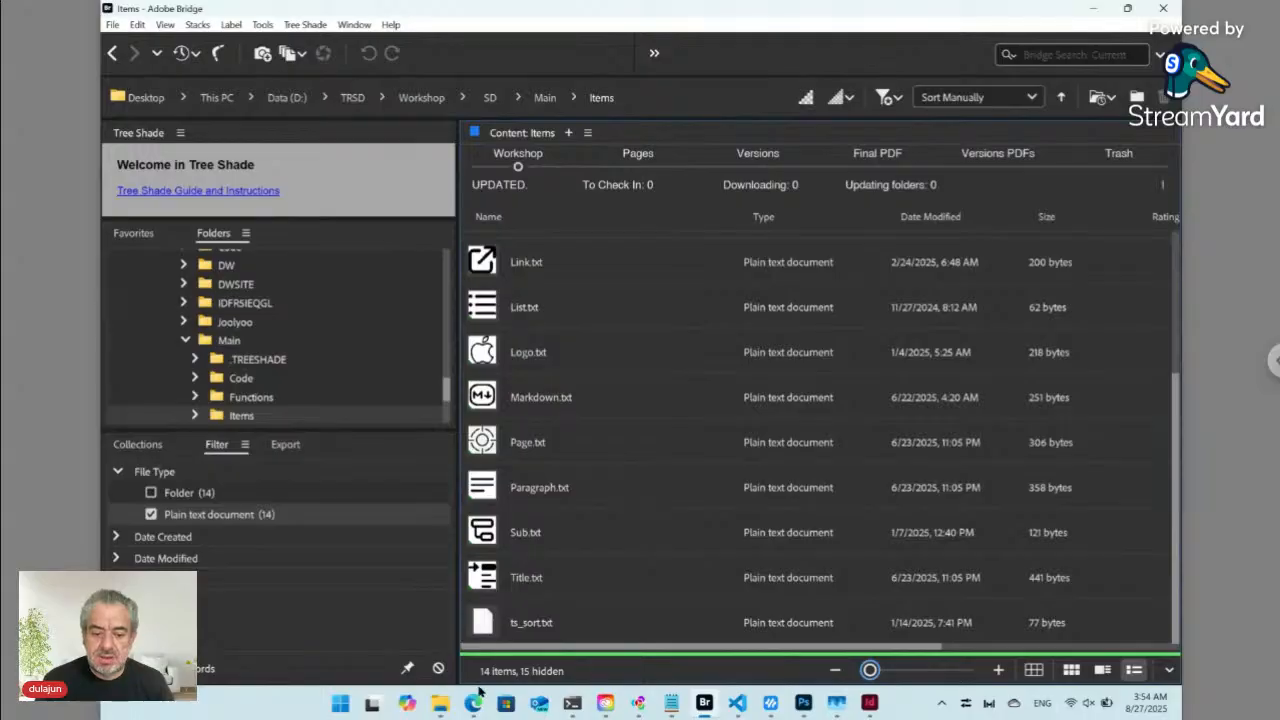
- Switch to the browser's Demo Project editor and reveal the item behind the "Always try to use Adobe Bridge" note
click(473, 704)
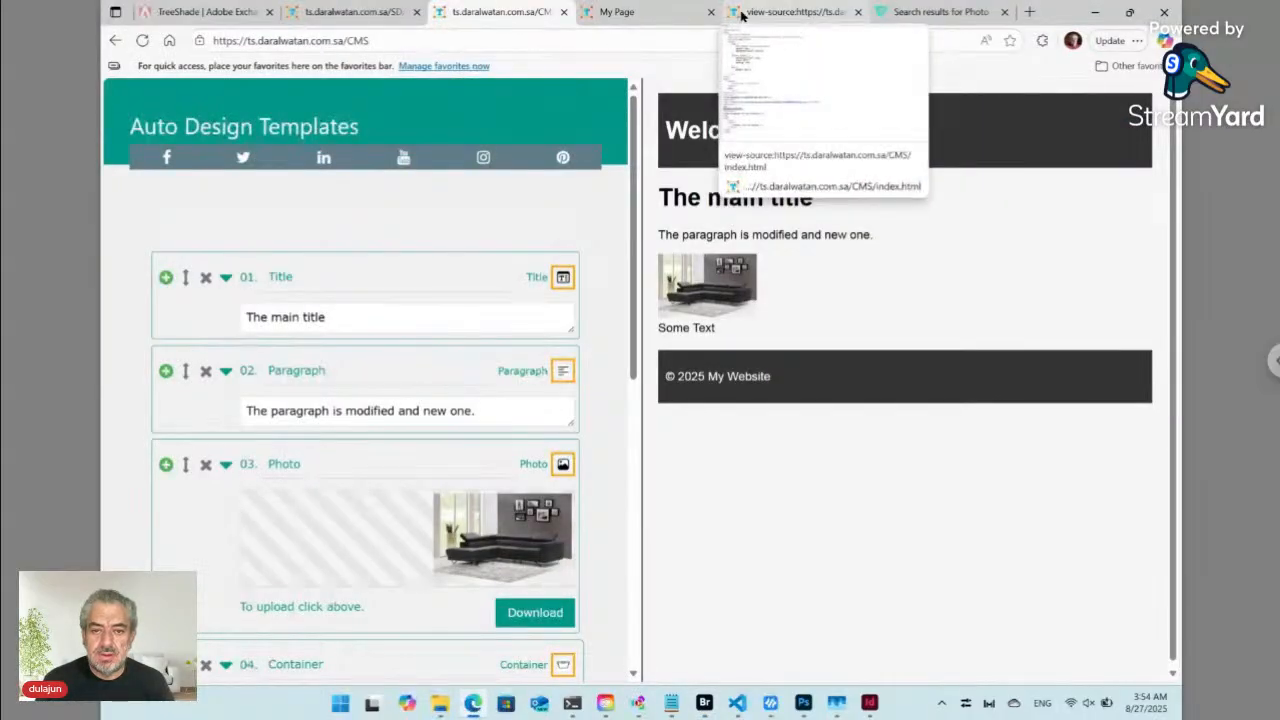
click(357, 14)
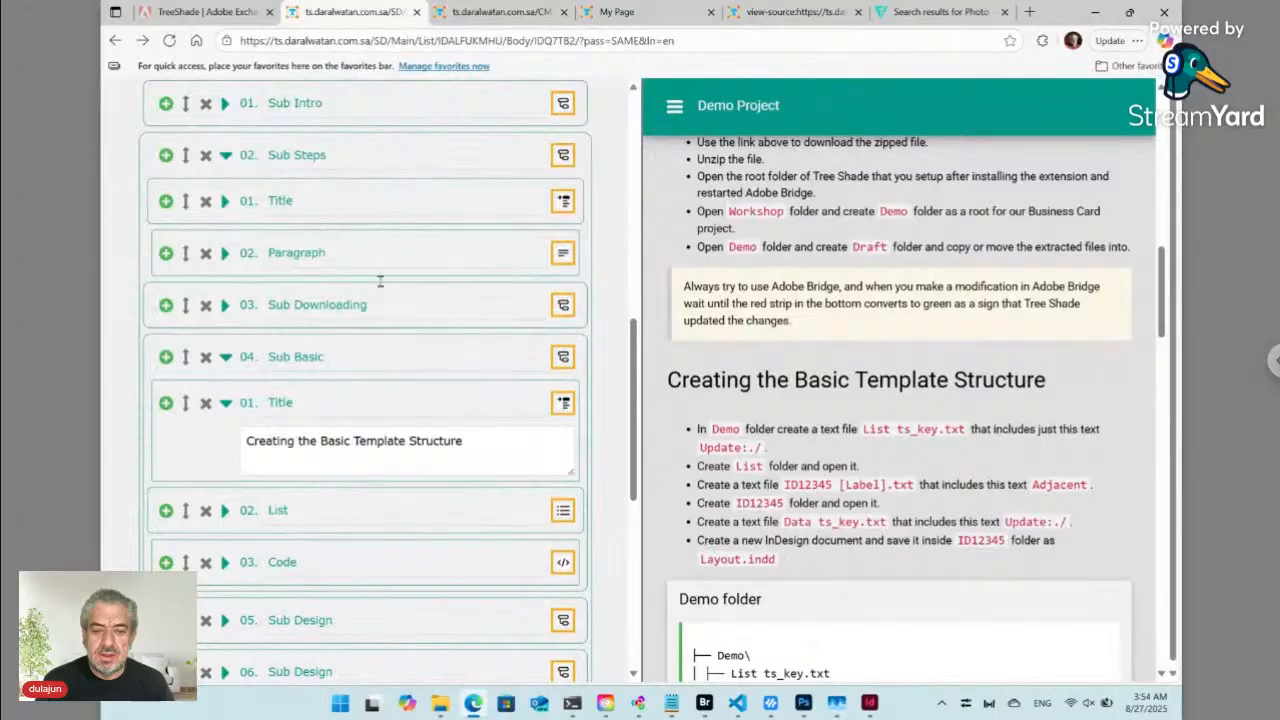
scroll(385, 284, up, 5)
scroll(385, 284, up, 3)
mouse_move(774, 317)
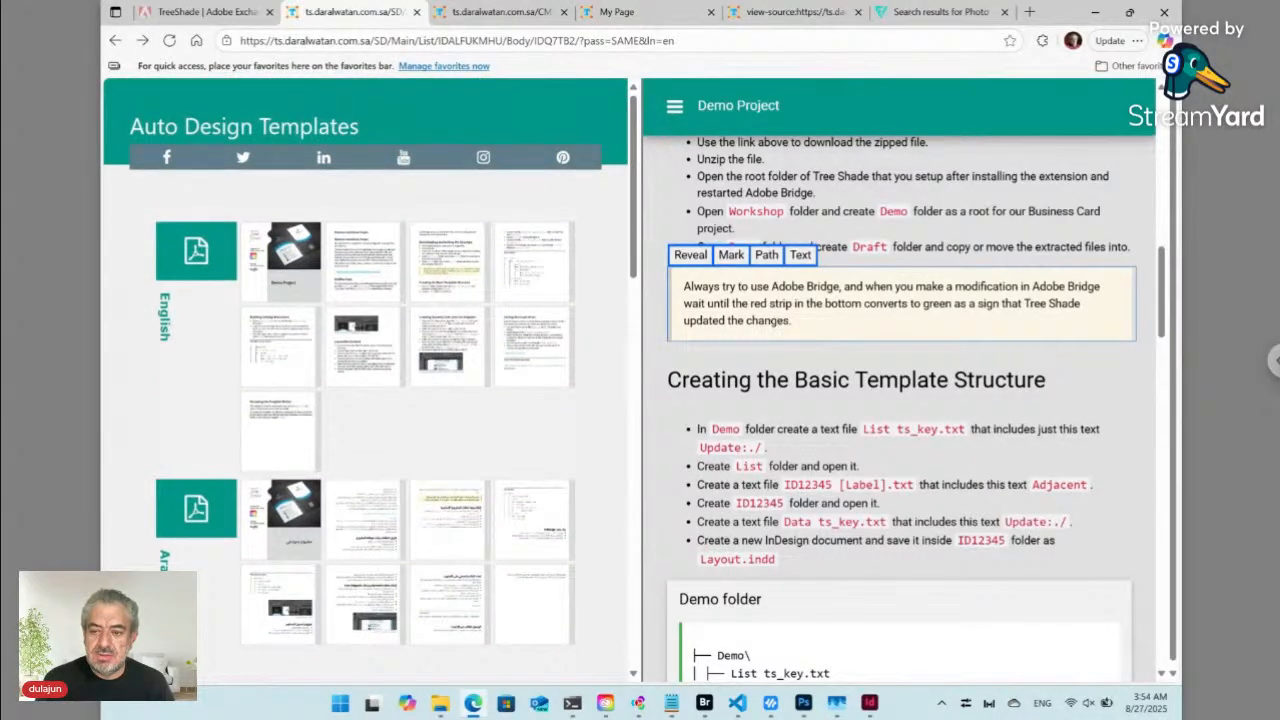
scroll(385, 284, down, 3)
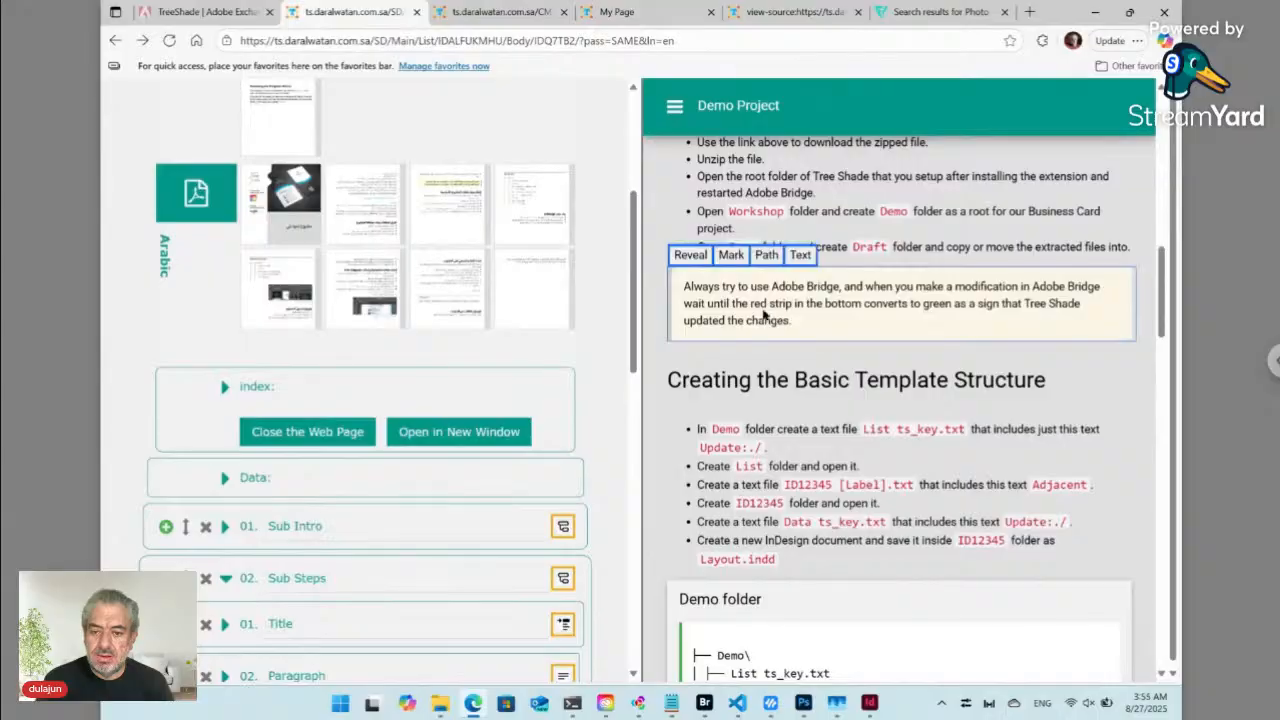
scroll(765, 315, up, 6)
scroll(765, 315, down, 4)
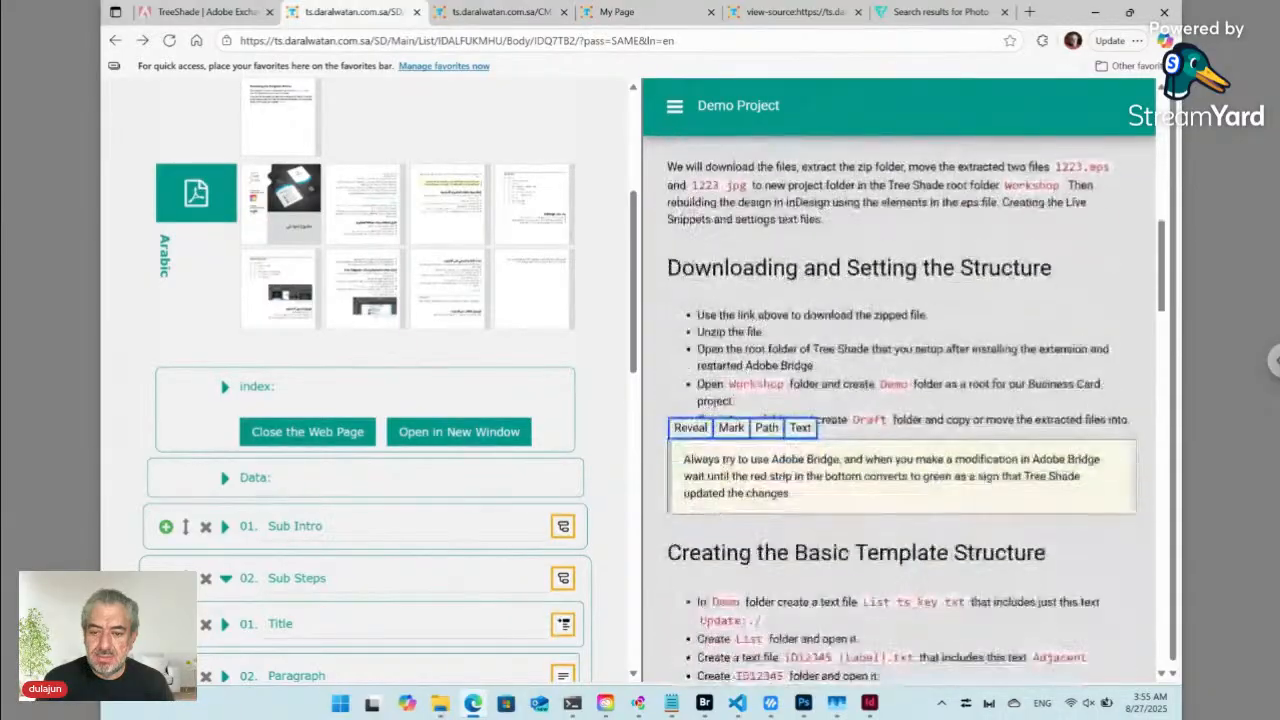
scroll(693, 336, down, 2)
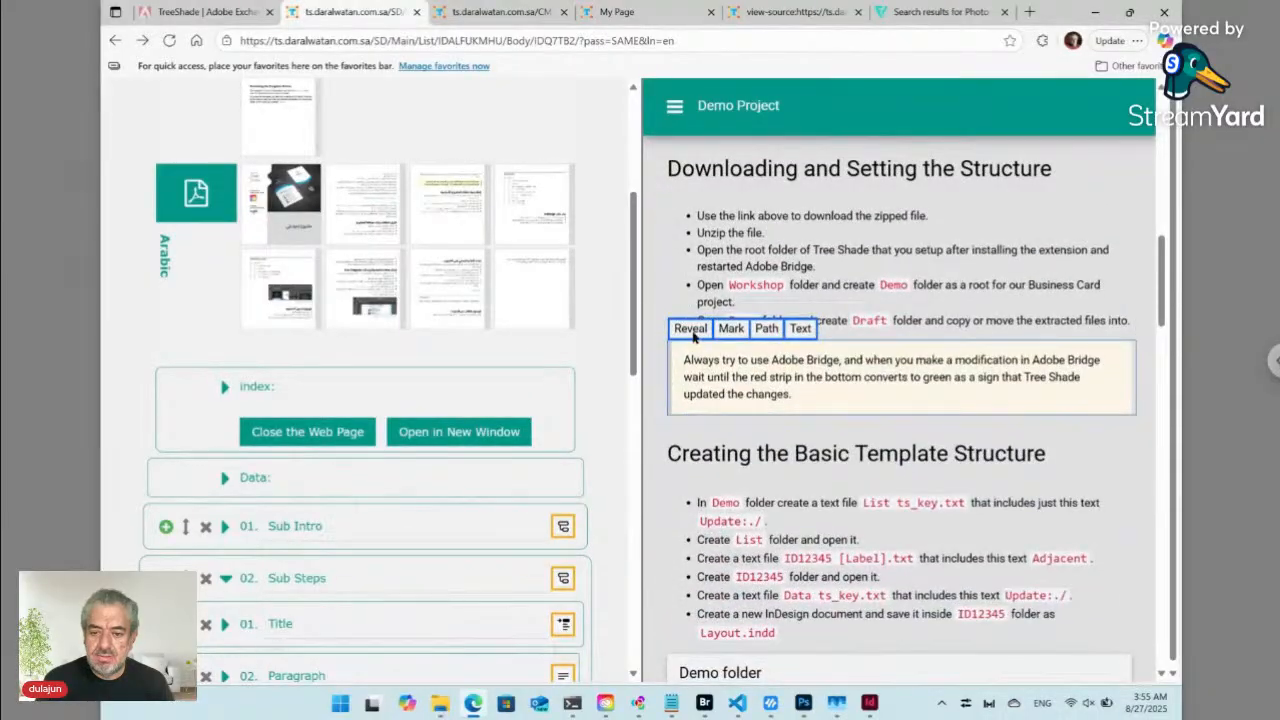
click(691, 331)
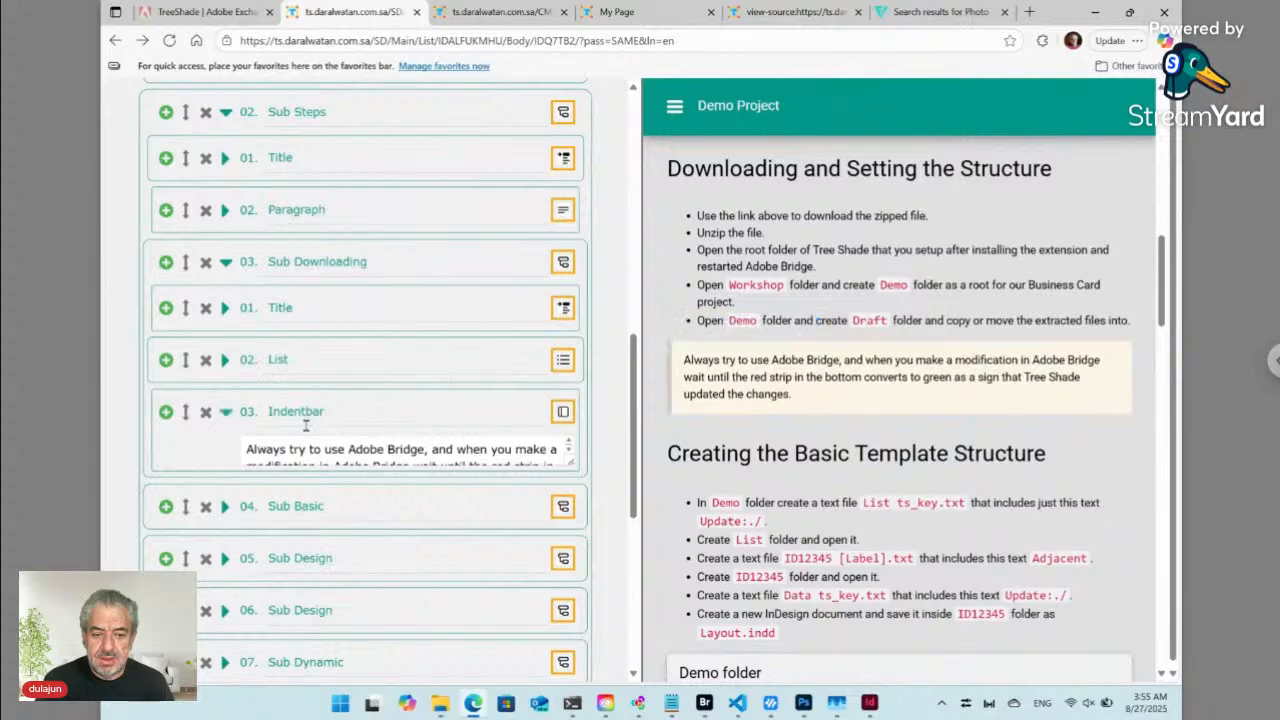
- Try the Markdown type on the Indentbar item under Sub Downloading, entering "# ffd" and "- fff" as content and toggling the preview
click(564, 416)
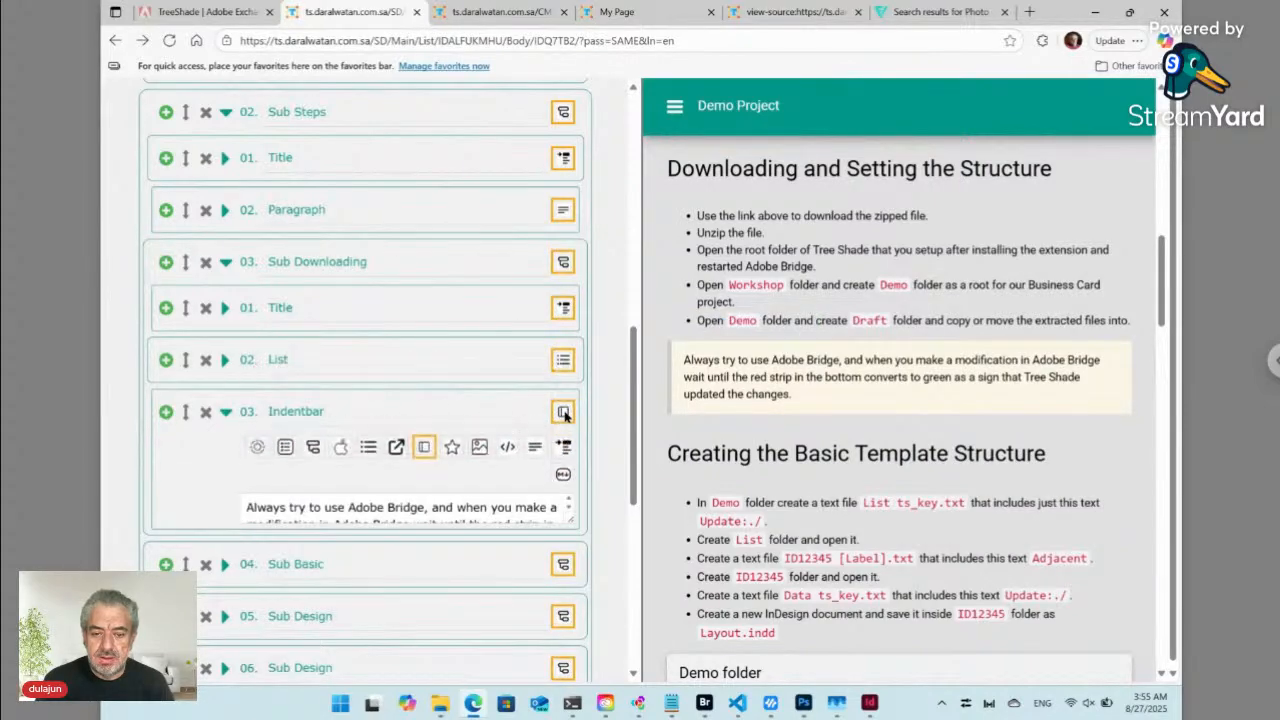
click(564, 477)
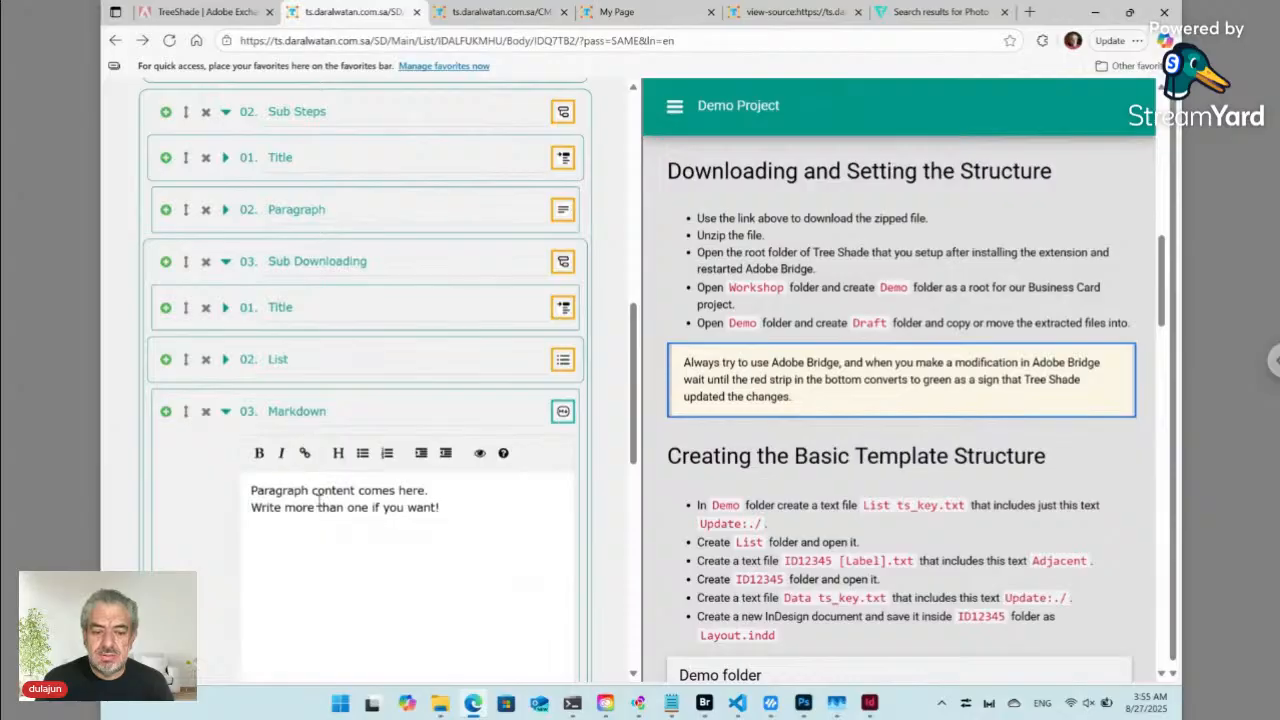
key(ctrl+a)
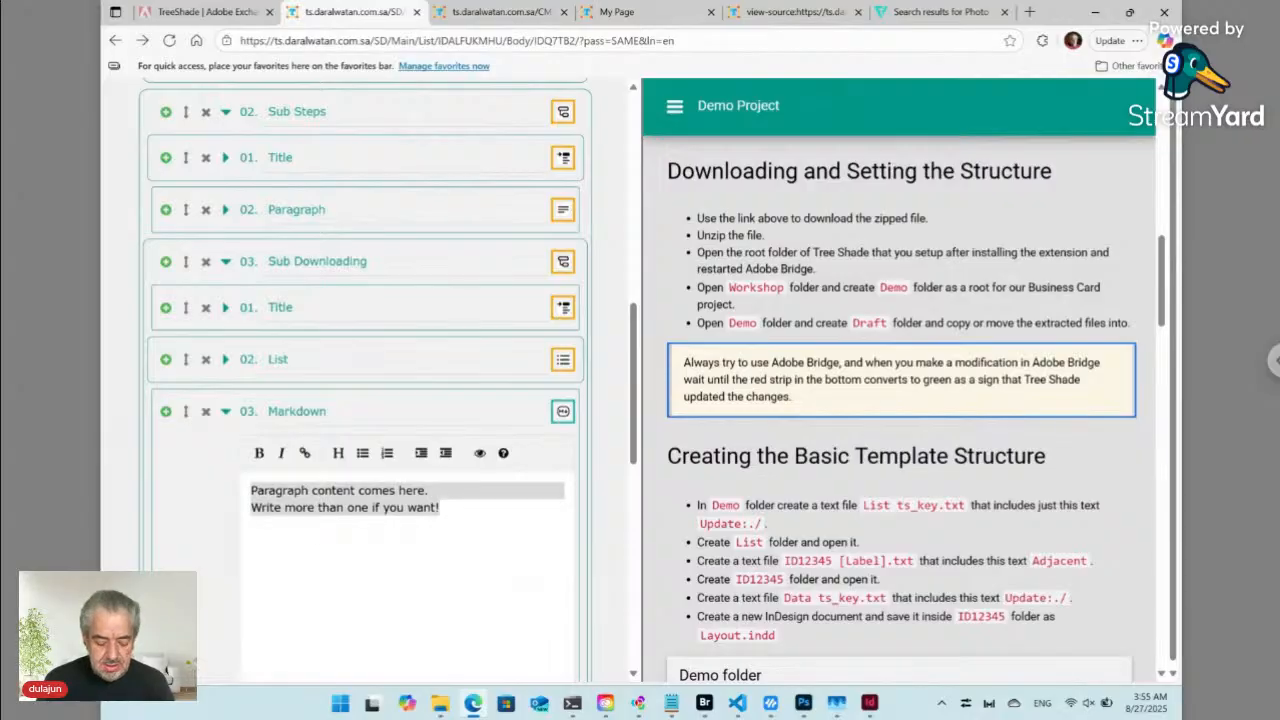
text(# )
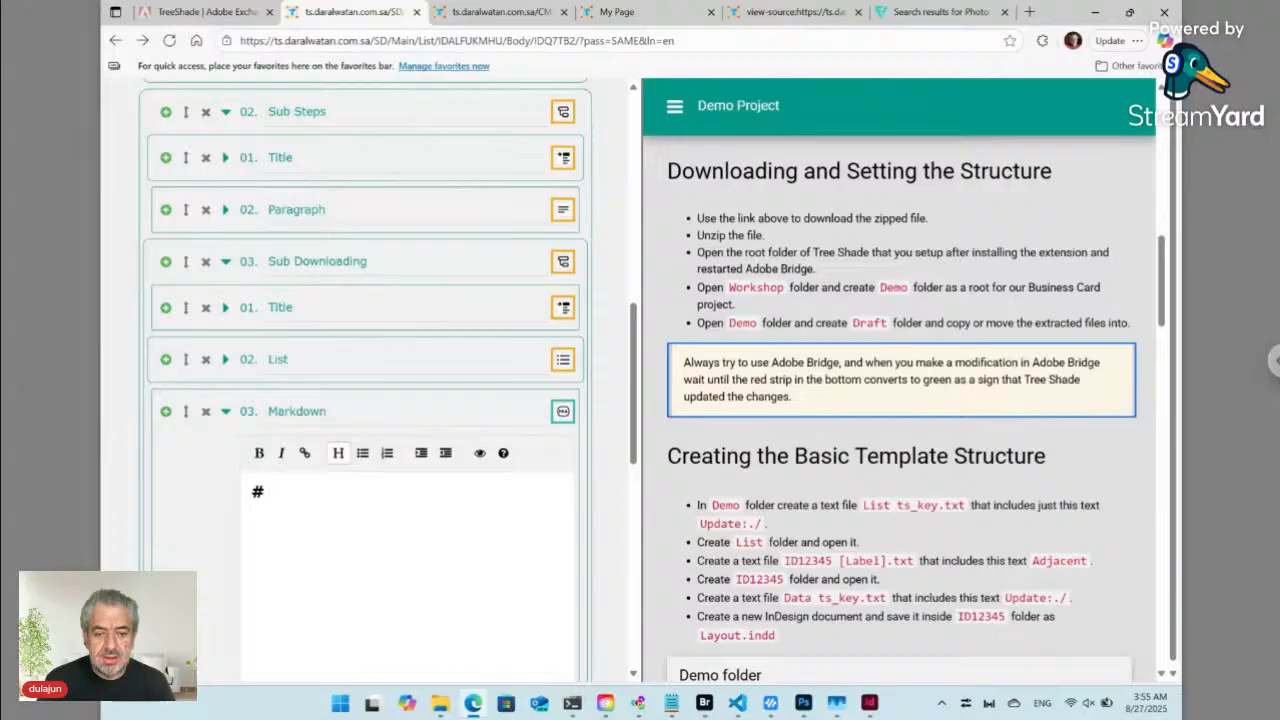
text(ffd)
key(Return)
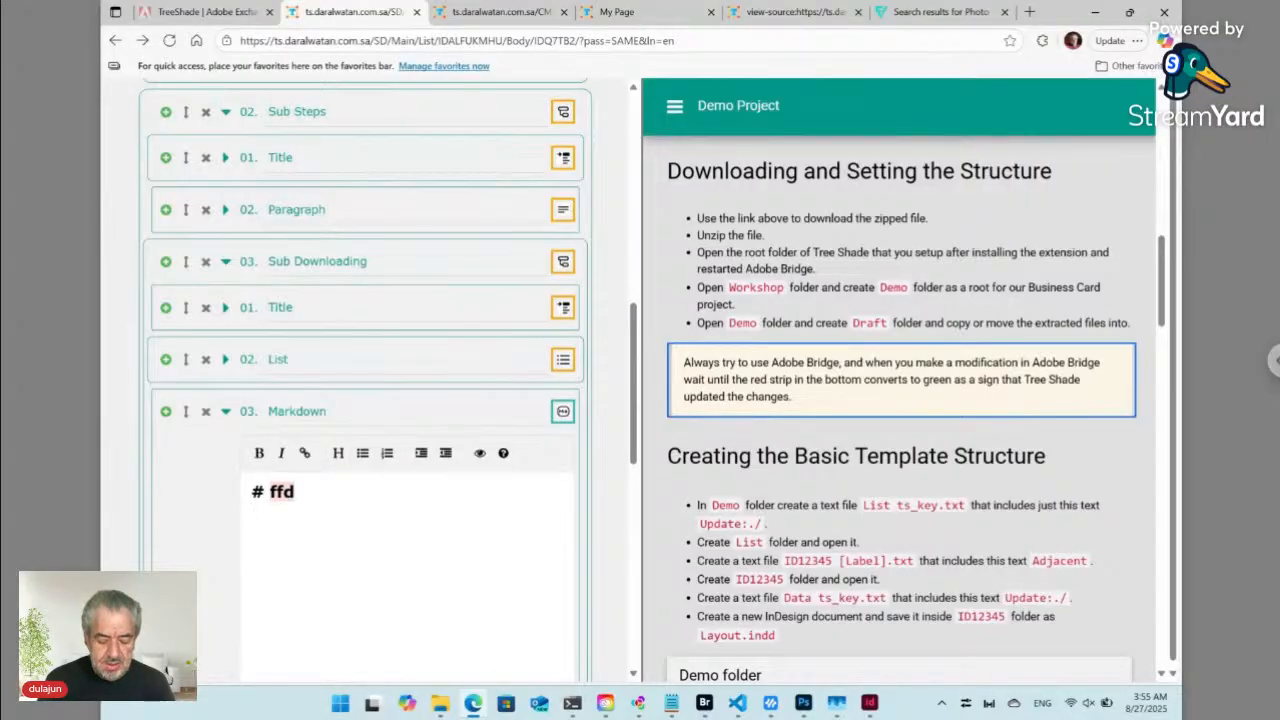
text(- ff)
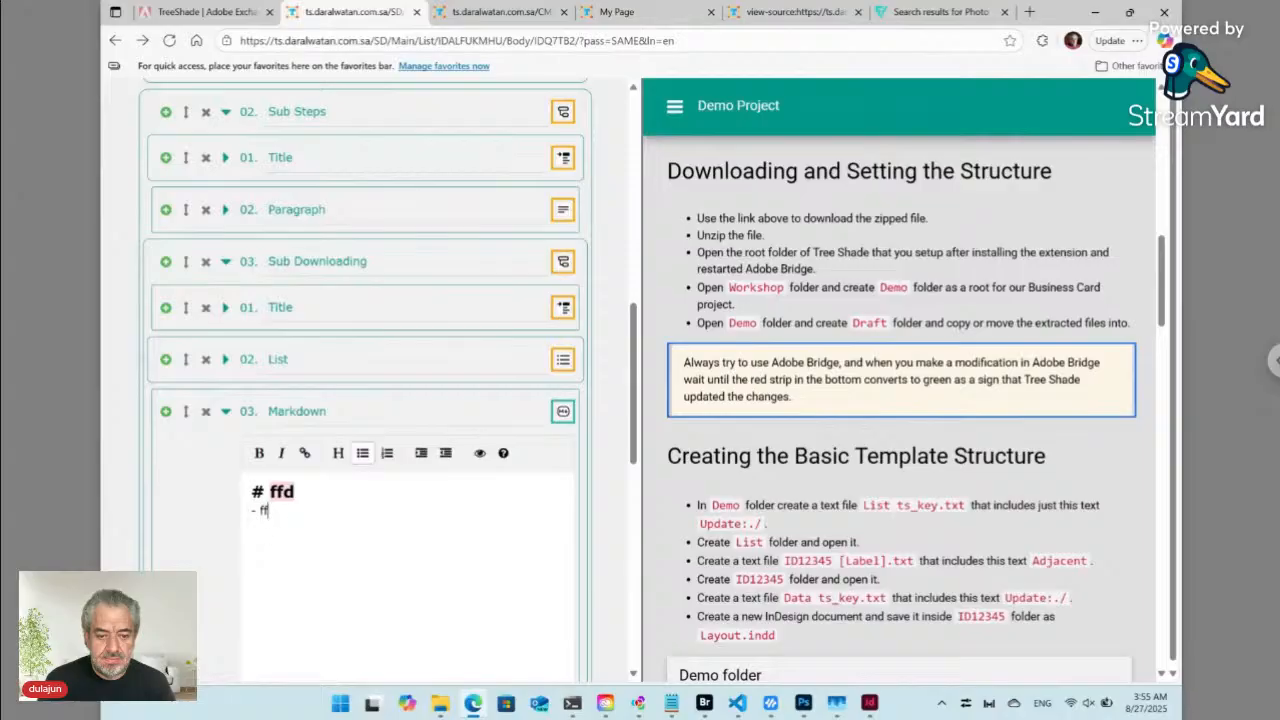
text(f)
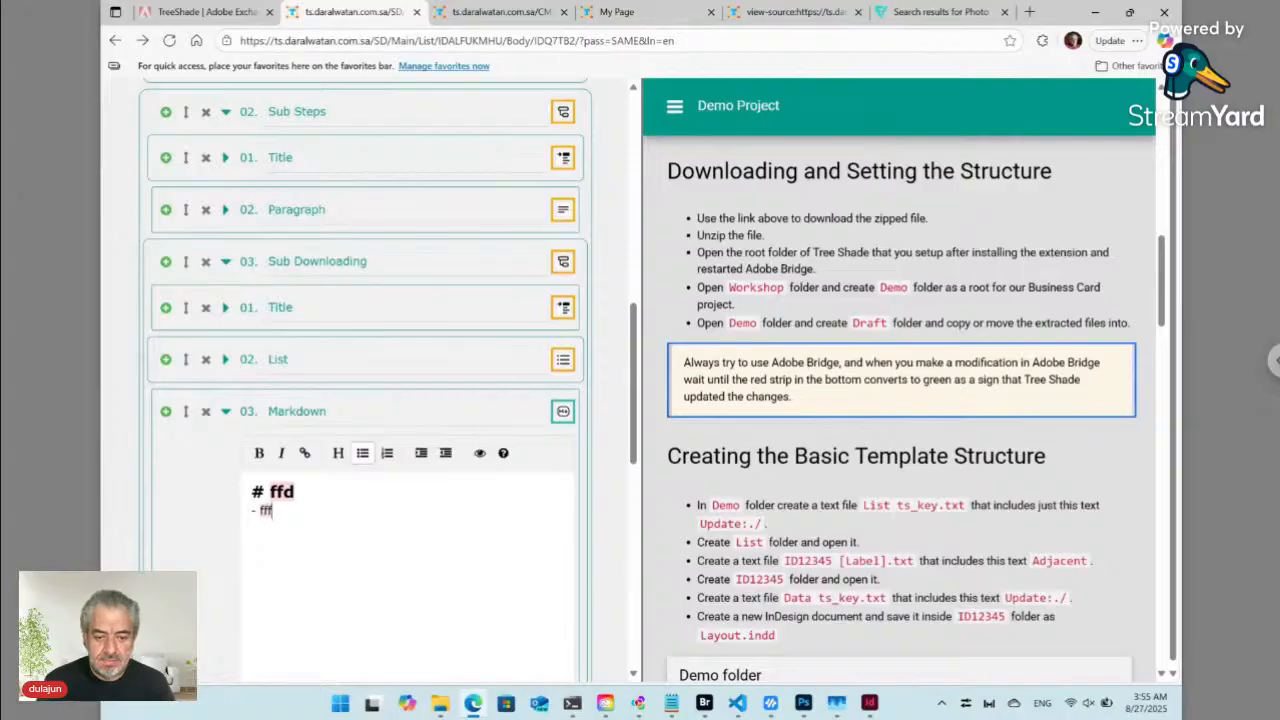
click(480, 453)
click(480, 453)
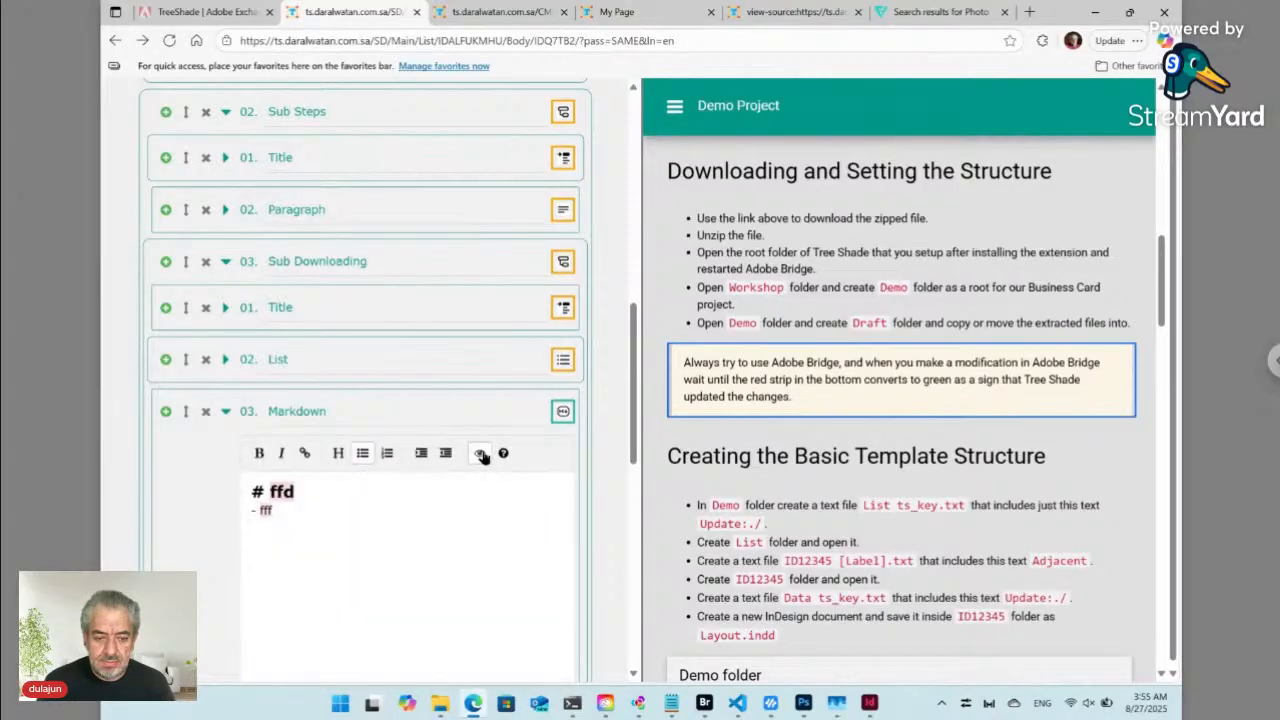
- Clear the Markdown item's trial content and reload the Demo Project editor page
click(307, 516)
key(ctrl+a)
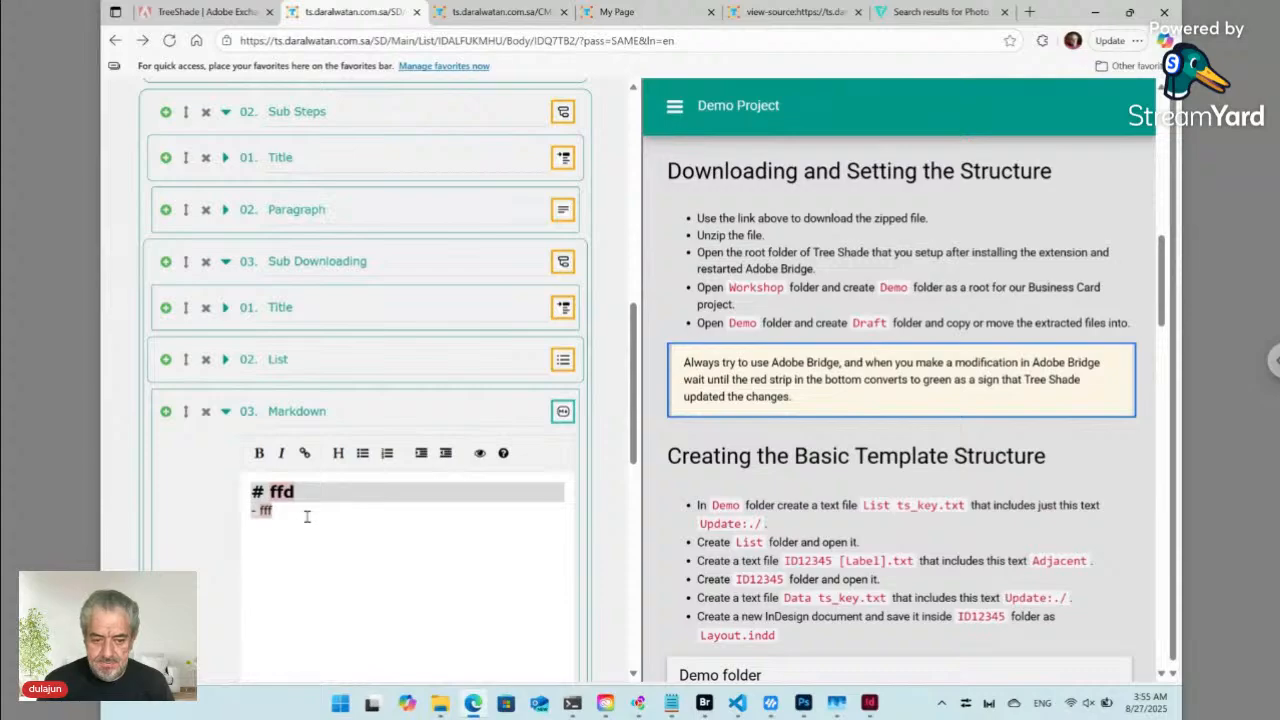
key(BackSpace)
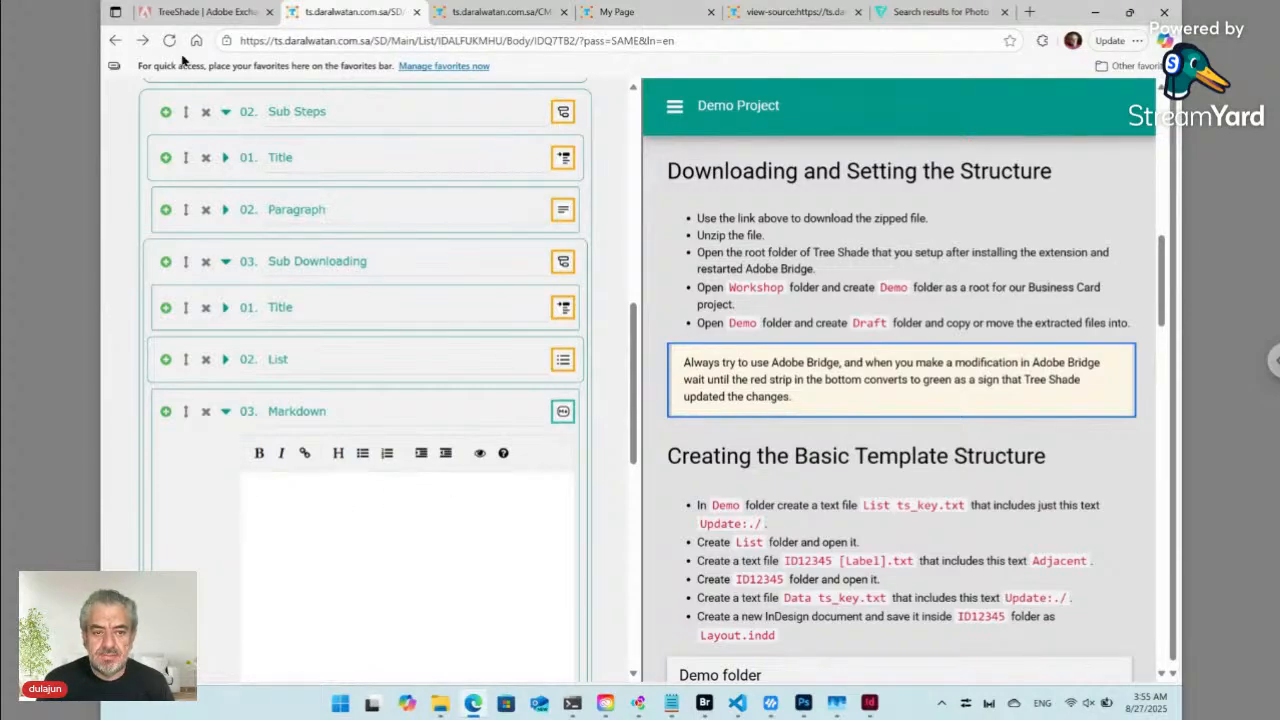
click(169, 41)
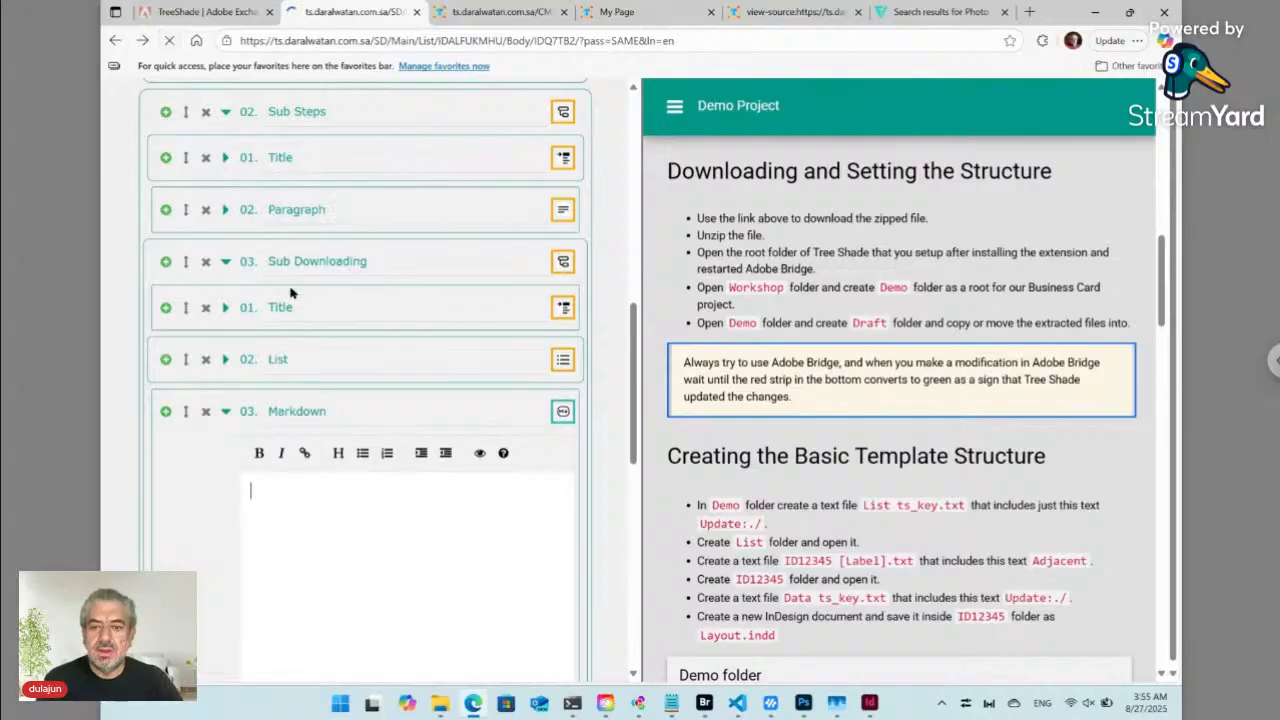